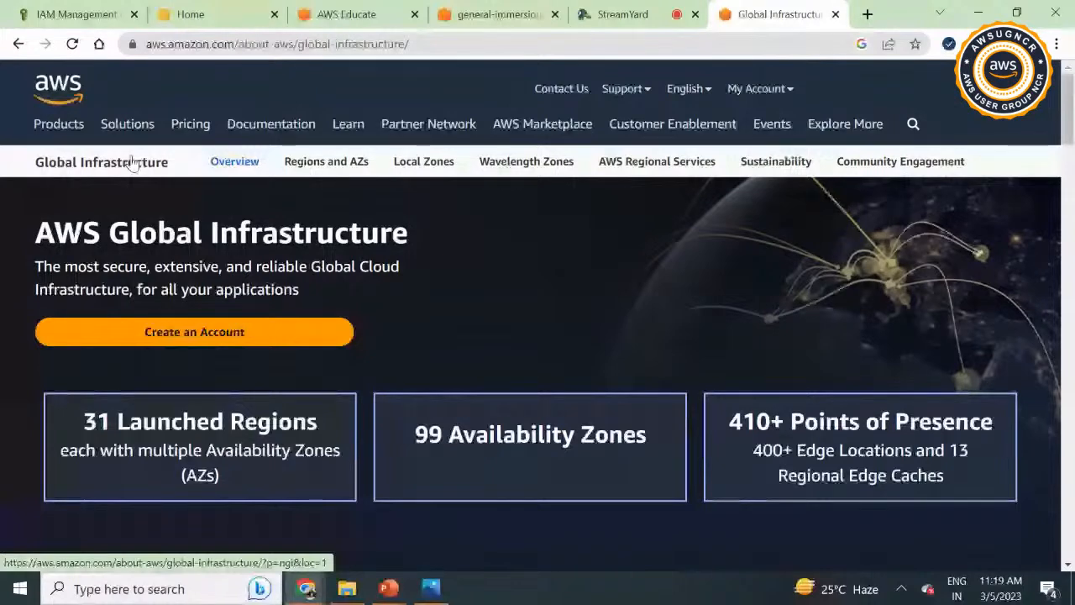
# Open Global Infrastructure's Regions and Availability Zones page and scroll through its listed benefits
pyautogui.click(132, 164)
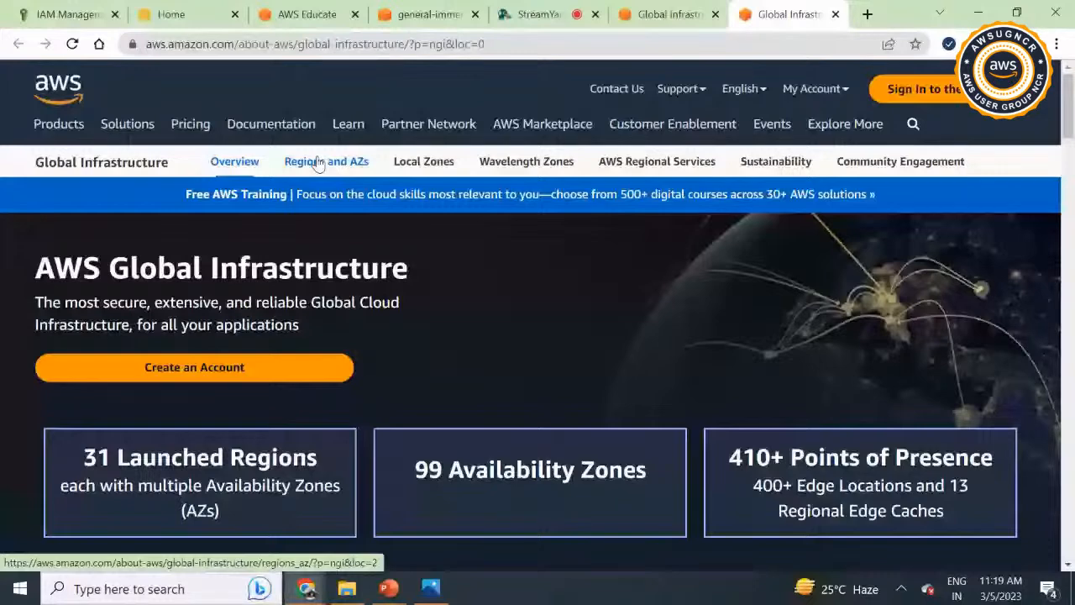
pyautogui.click(317, 164)
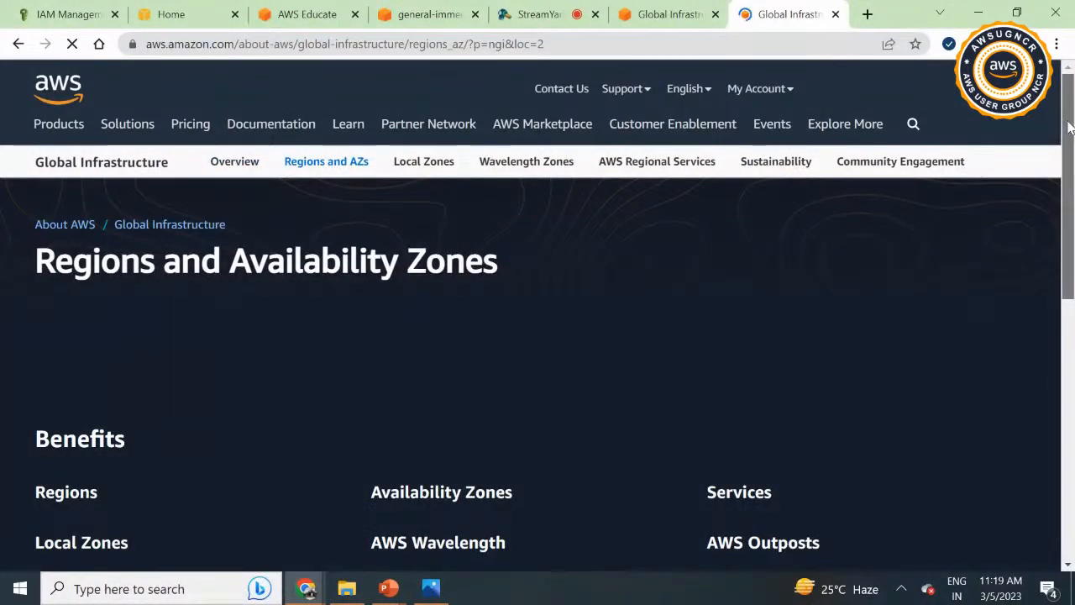
pyautogui.moveTo(1069, 126); pyautogui.dragTo(1065, 201)
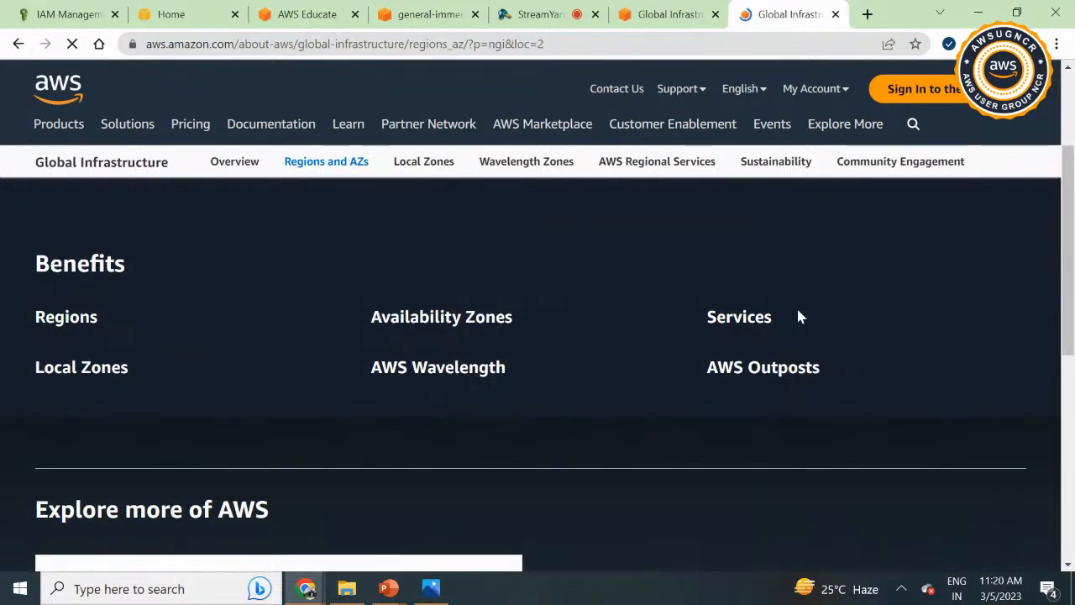
pyautogui.scroll(-1, 798, 316)
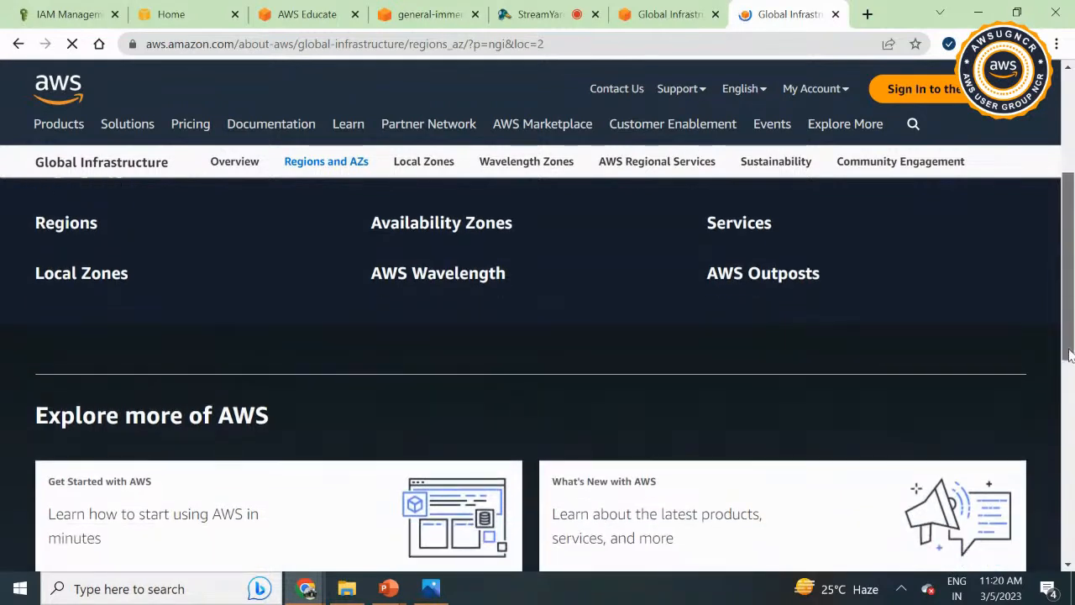
pyautogui.scroll(-1, 1069, 354)
# Post the aws.amazon.com/about-aws/global-infrastructure/ link as a comment in the StreamYard live chat
pyautogui.click(663, 14)
pyautogui.click(522, 11)
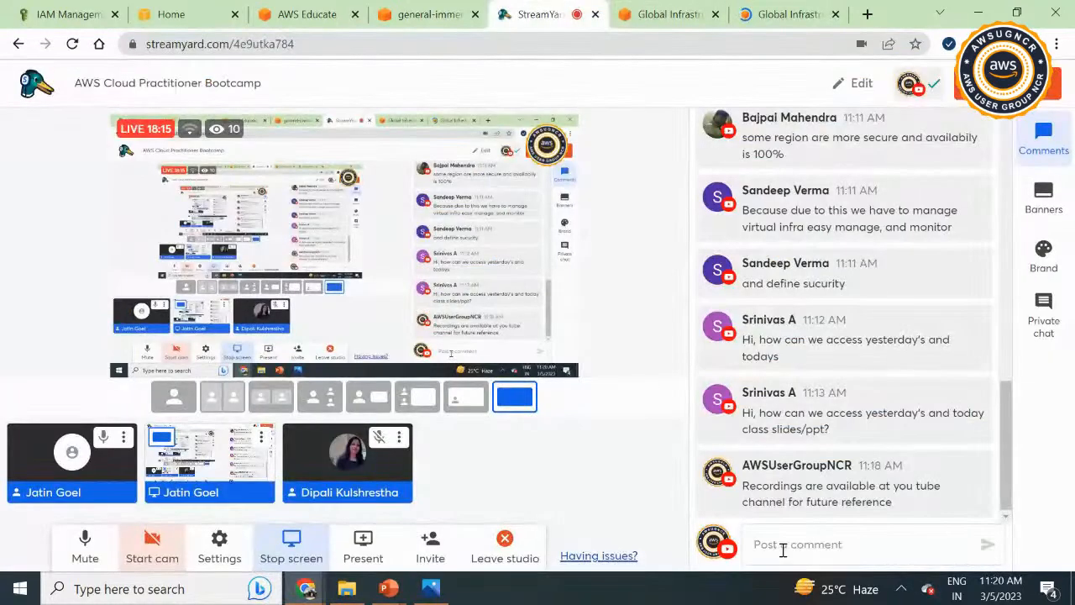
pyautogui.click(782, 550)
pyautogui.write('https://aws.amazon.com/about-aws/global-infrastructure/')
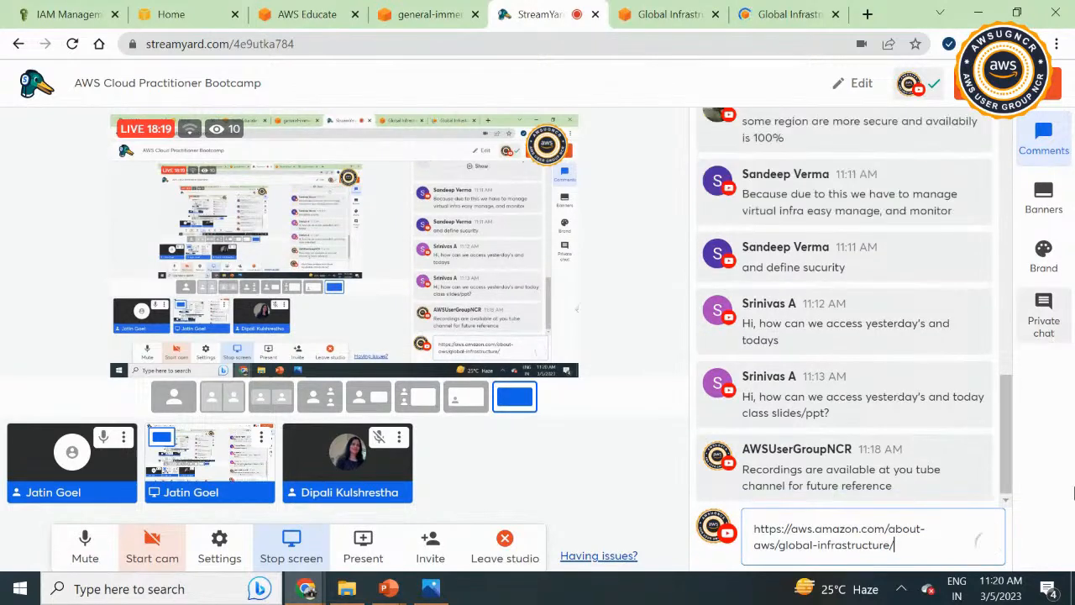
pyautogui.press('Return')
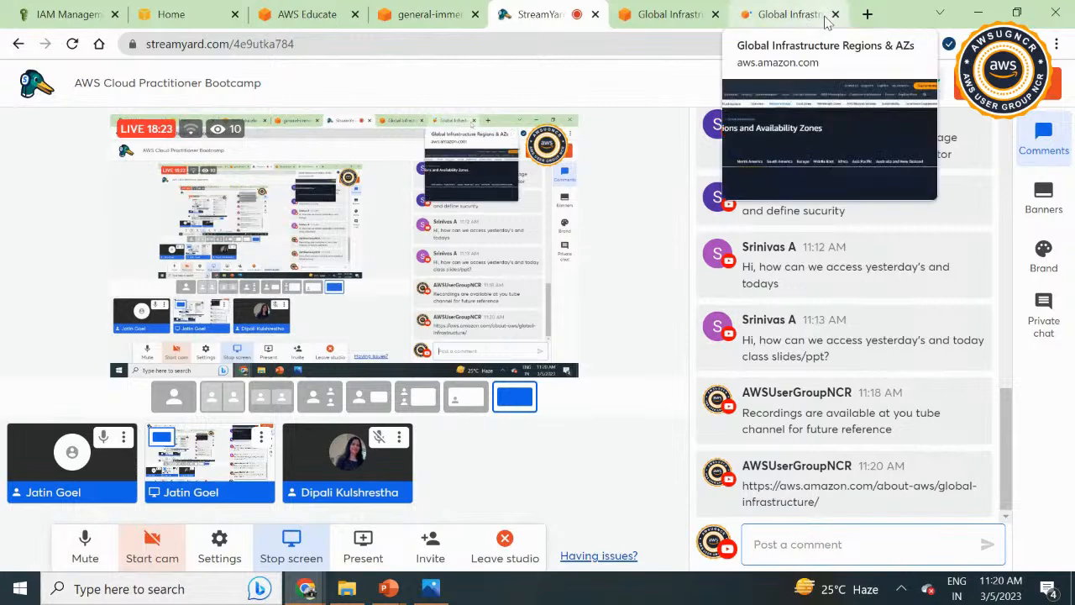
# Return to IAM security credentials and choose Assign MFA device in the MFA section
pyautogui.click(835, 15)
pyautogui.click(76, 14)
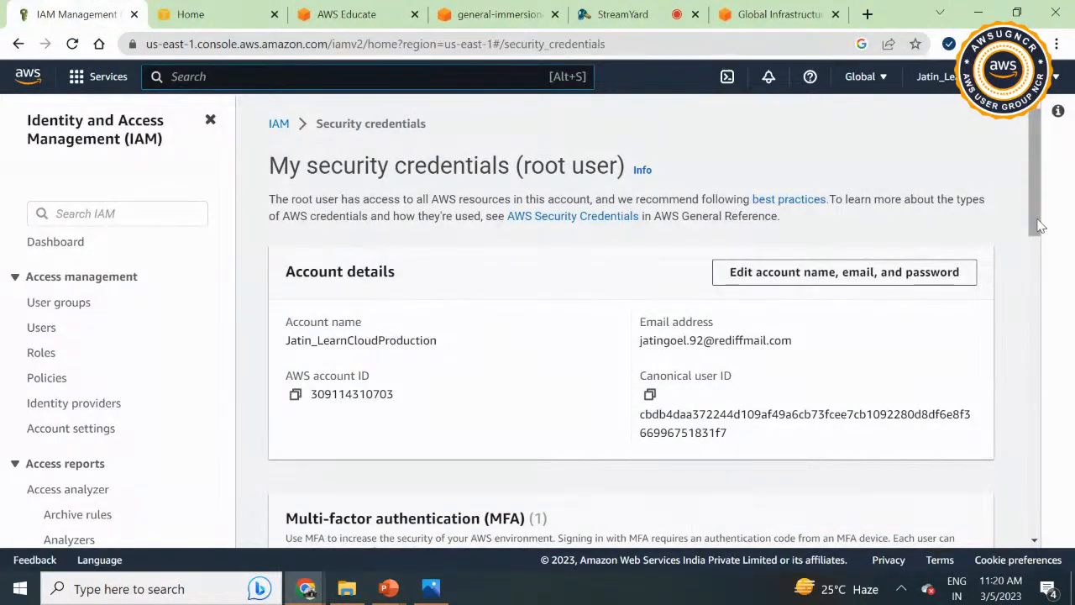
pyautogui.moveTo(1038, 222); pyautogui.dragTo(1038, 296)
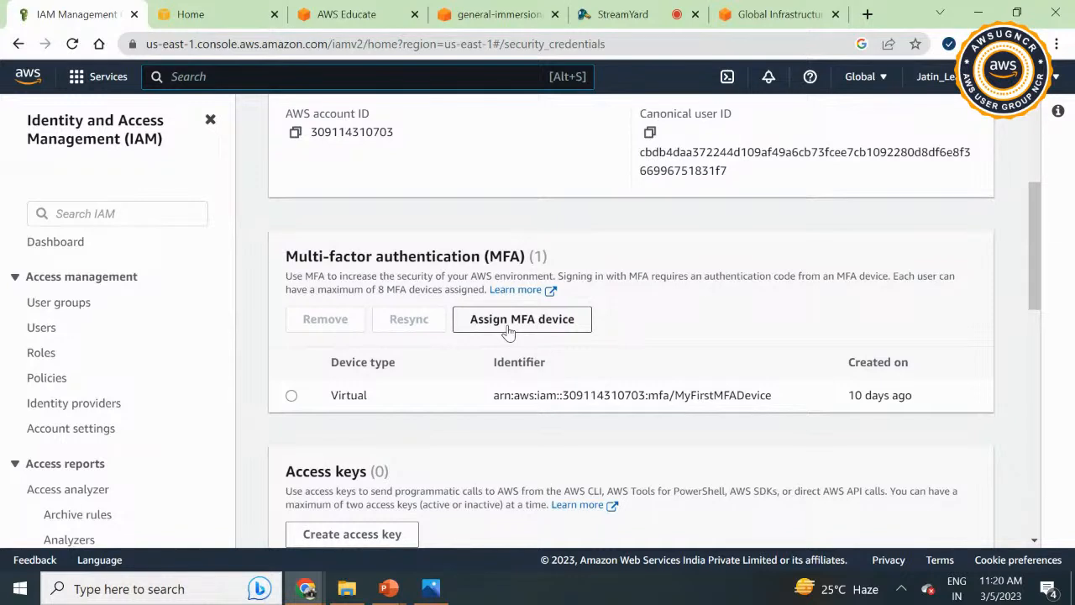
pyautogui.click(508, 330)
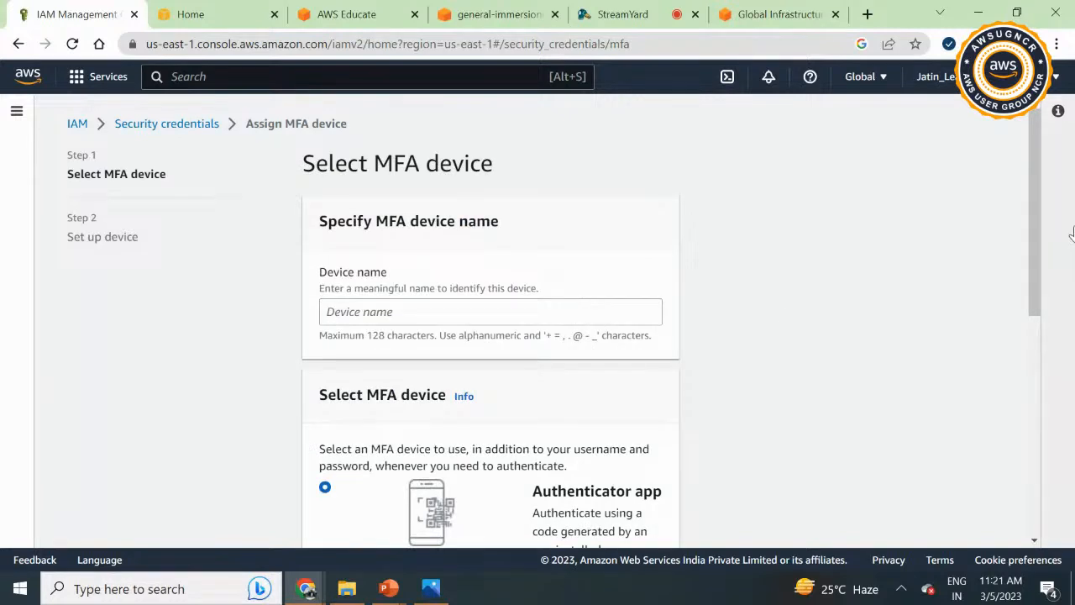
# Name the new MFA device MySecondMFADevice
pyautogui.click(406, 313)
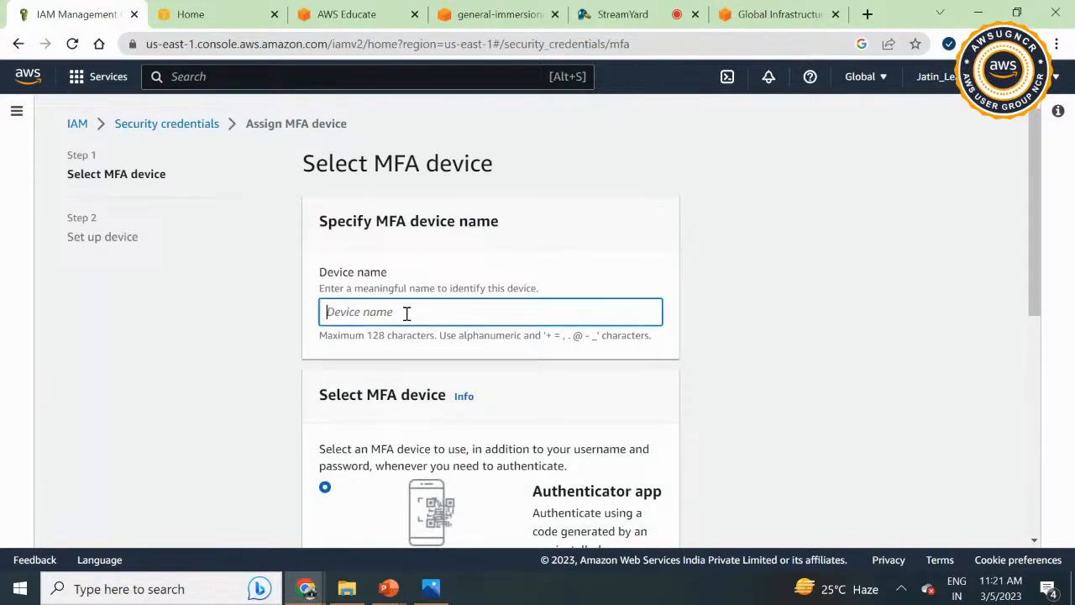
pyautogui.write('MySecondMFADevice')
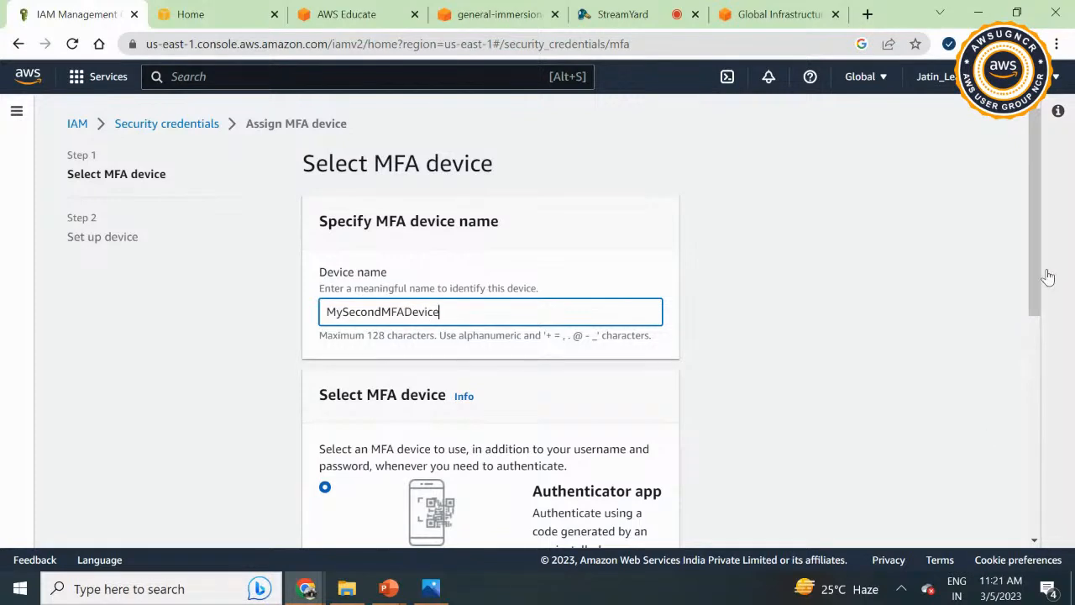
# Keep Authenticator app as the device type, review the MFA help, and proceed to device setup
pyautogui.moveTo(1044, 269); pyautogui.dragTo(1024, 439)
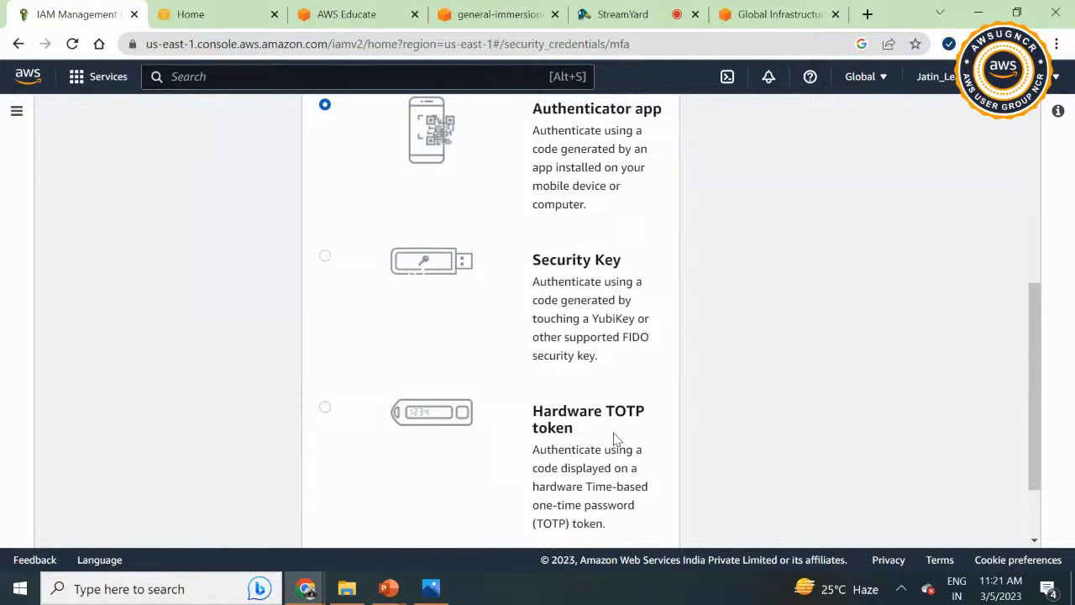
pyautogui.moveTo(1036, 384); pyautogui.dragTo(1036, 337)
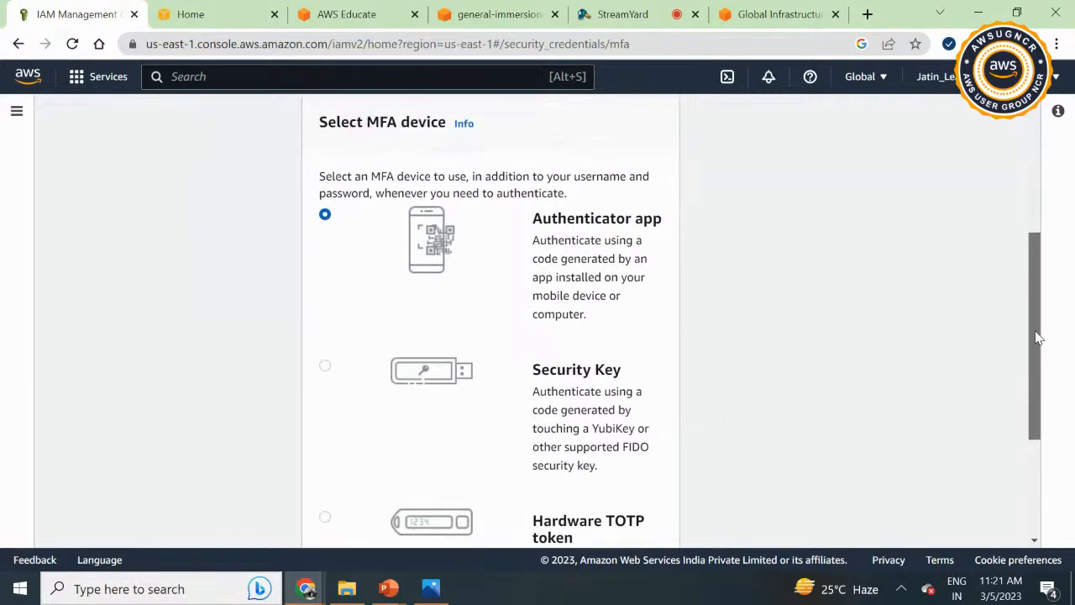
pyautogui.click(464, 125)
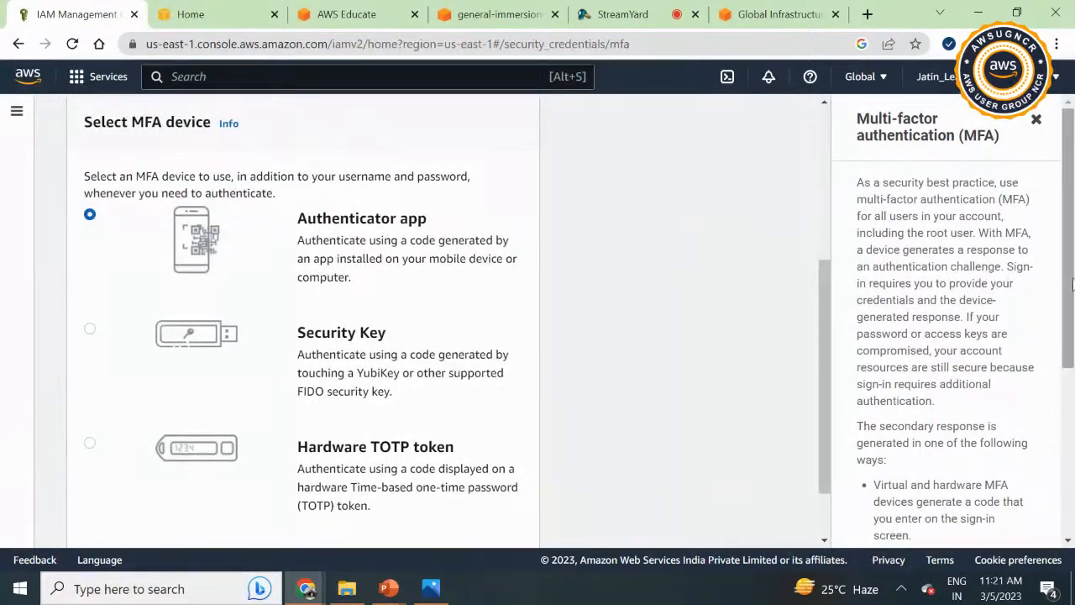
pyautogui.moveTo(1072, 270); pyautogui.dragTo(1073, 225)
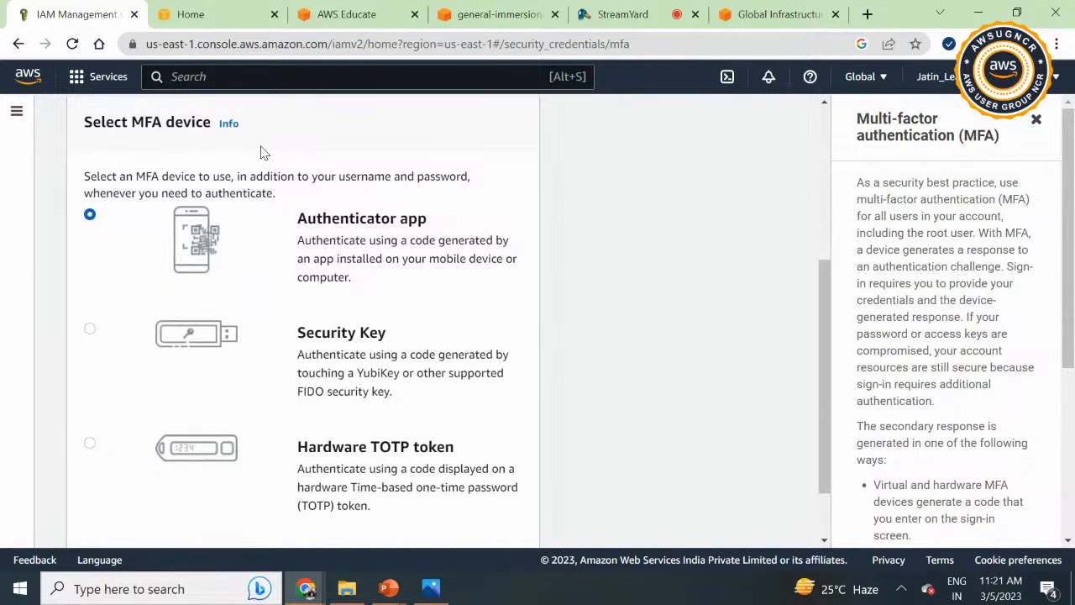
pyautogui.click(1037, 121)
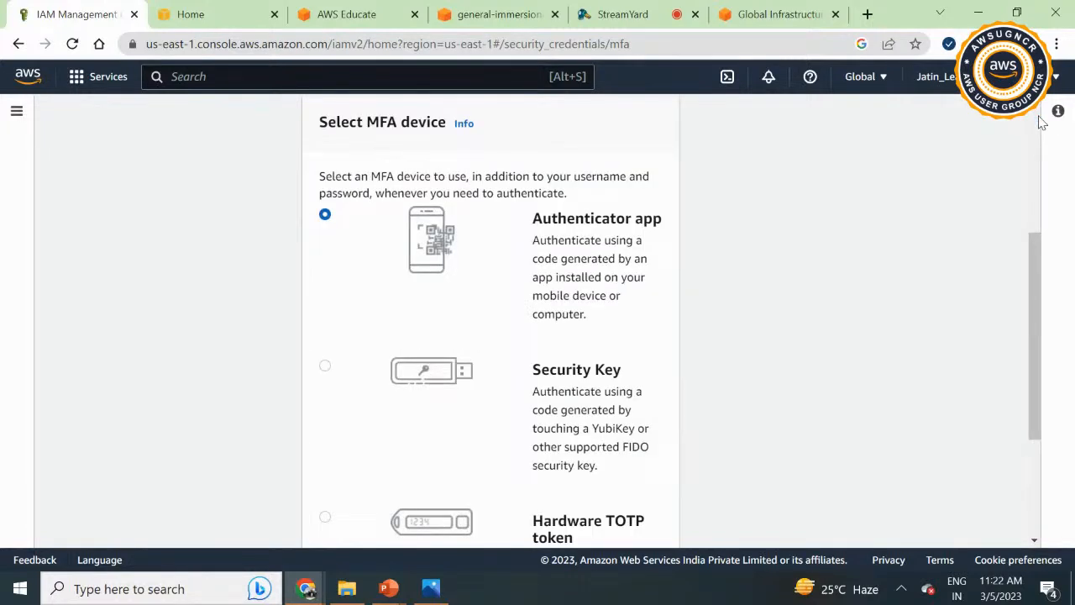
pyautogui.moveTo(1031, 277); pyautogui.dragTo(1023, 383)
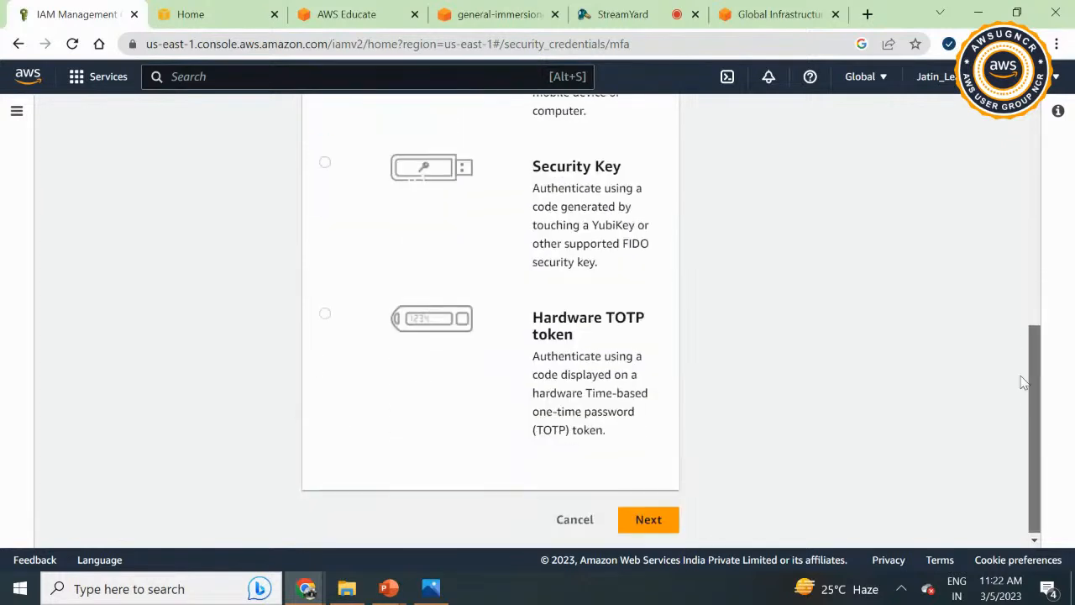
pyautogui.click(646, 519)
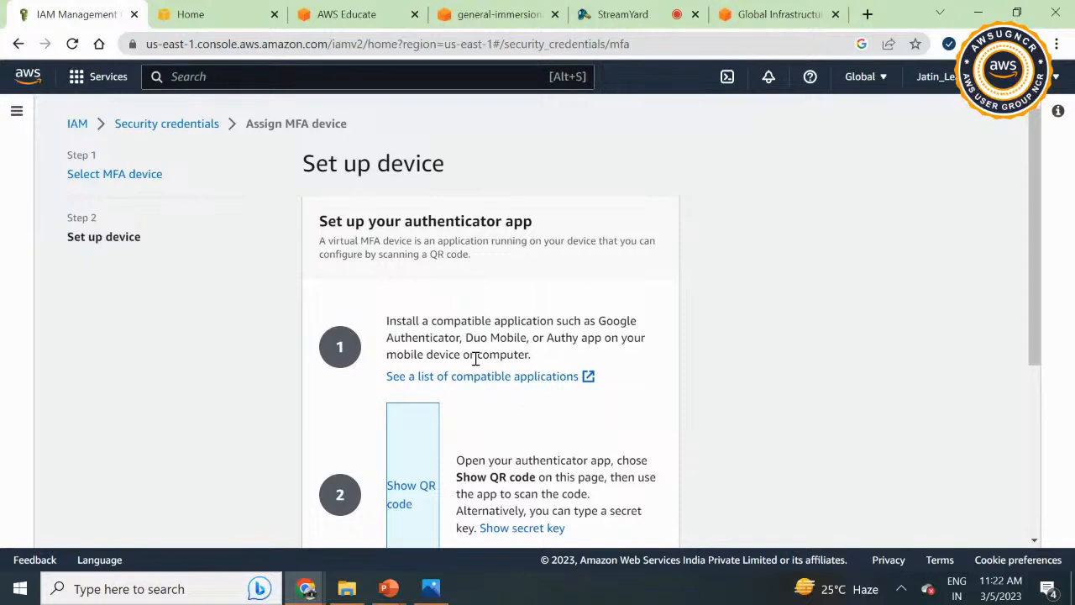
pyautogui.rightClick(457, 379)
pyautogui.click(520, 392)
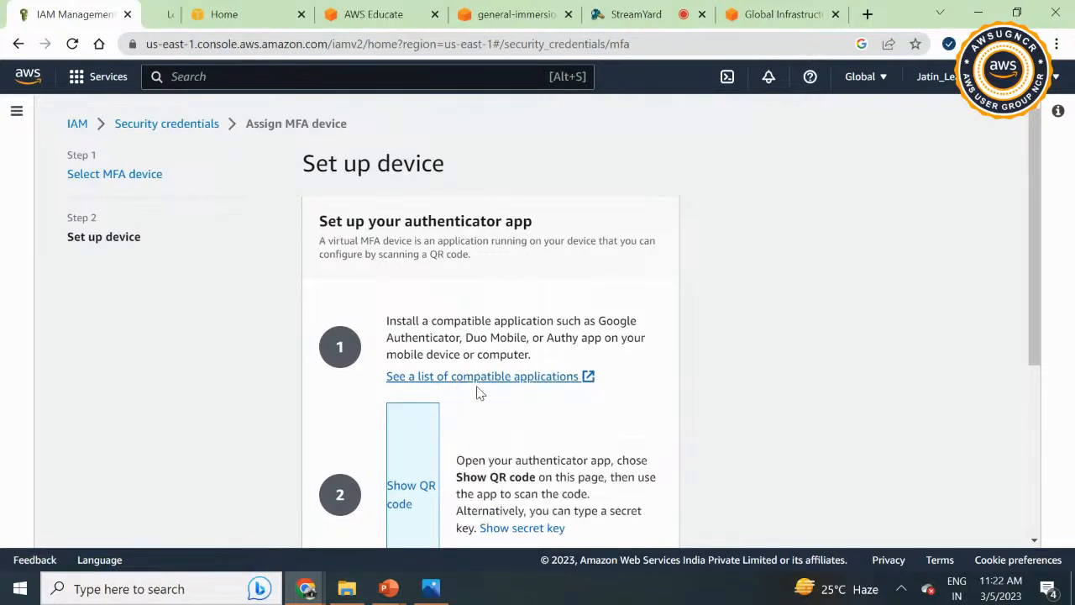
pyautogui.click(178, 22)
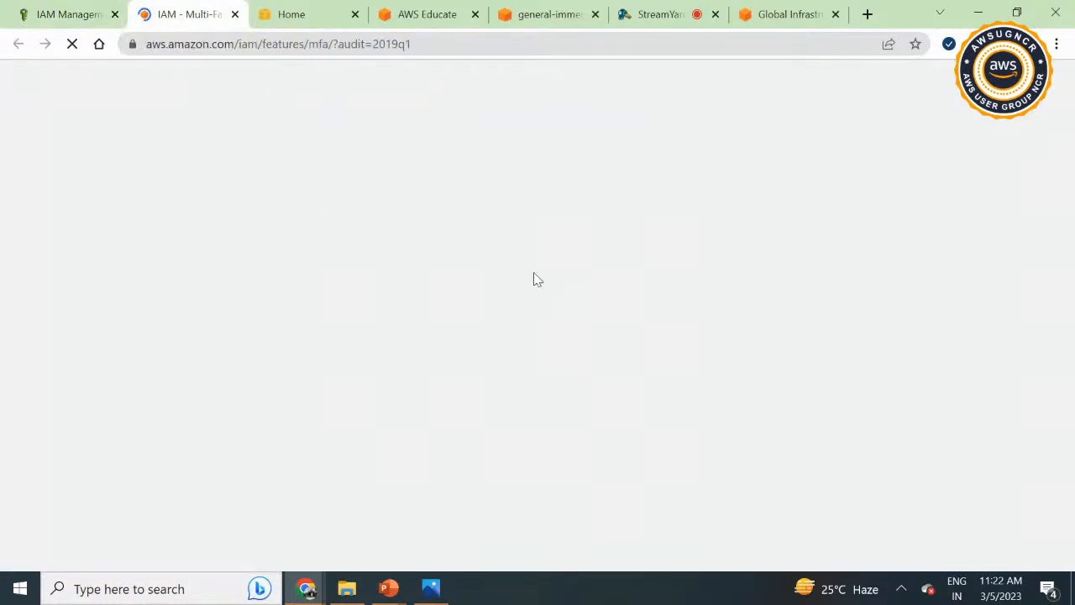
pyautogui.click(72, 12)
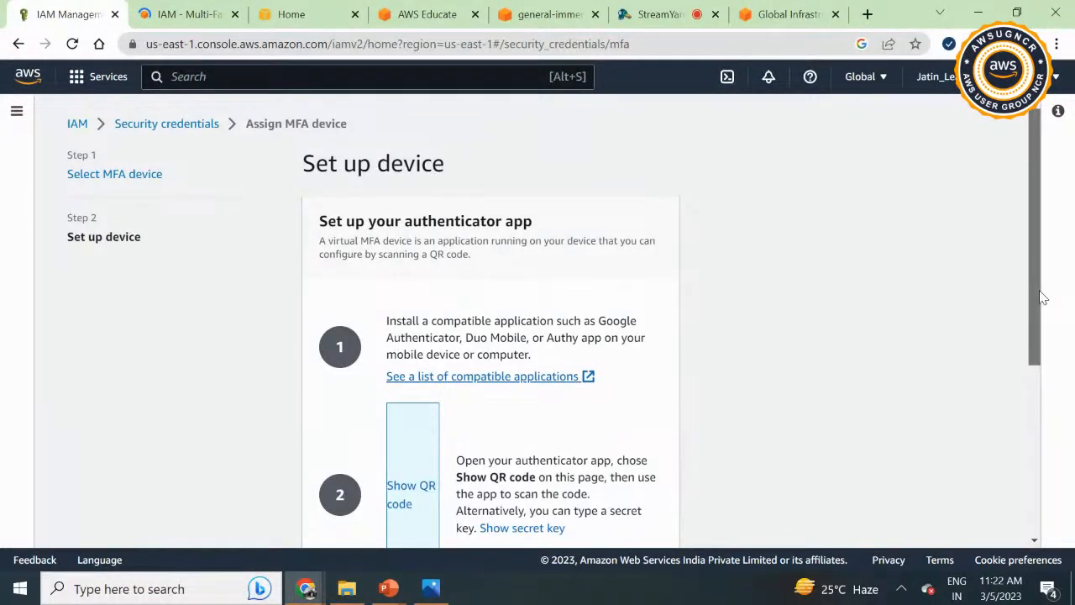
pyautogui.scroll(-3, 782, 319)
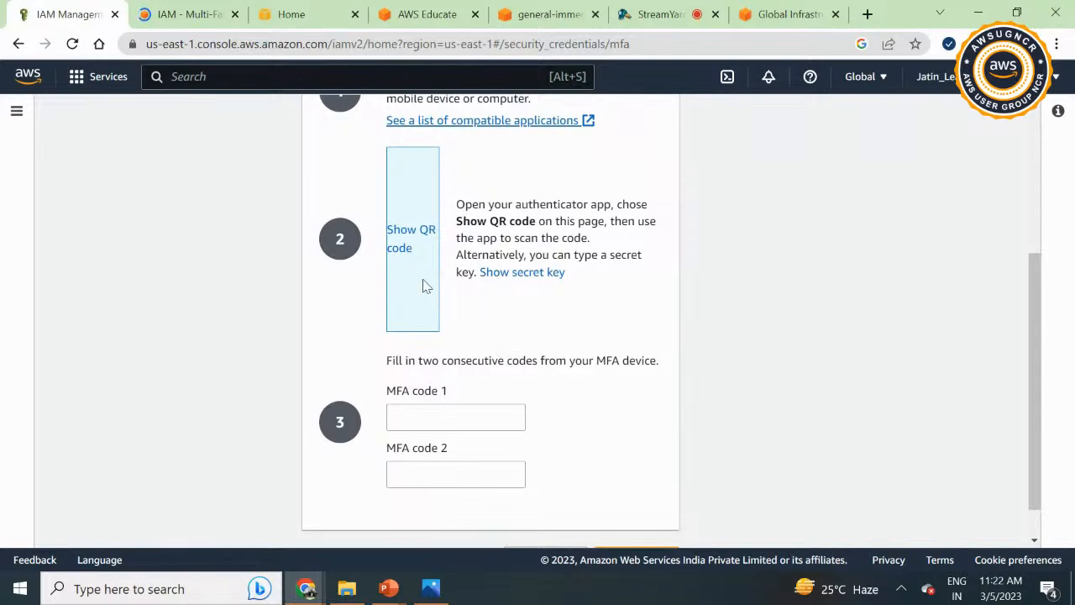
pyautogui.click(201, 12)
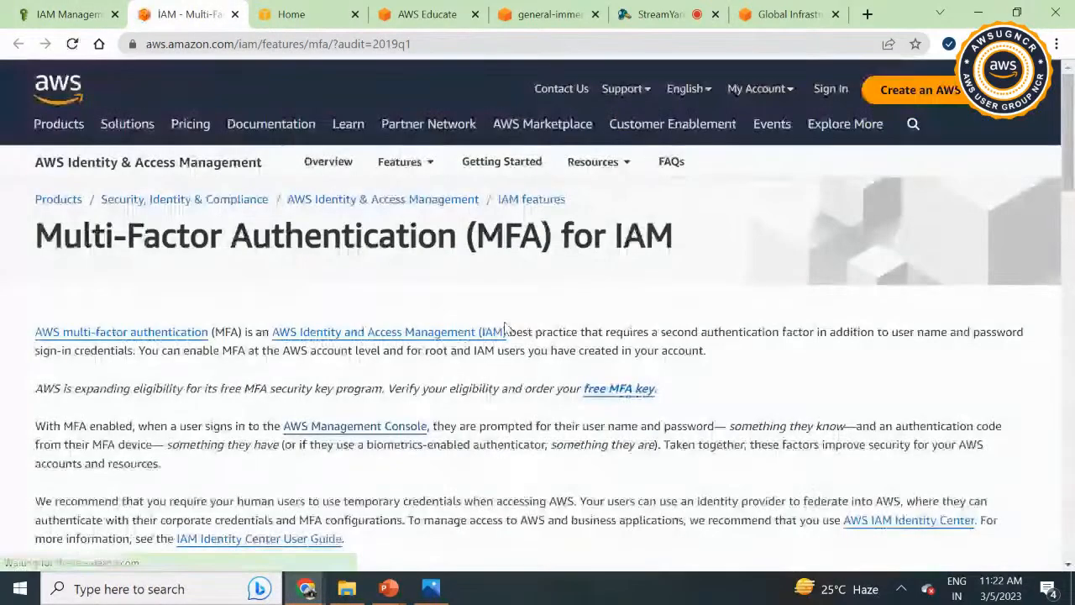
pyautogui.moveTo(1074, 185); pyautogui.dragTo(1070, 376)
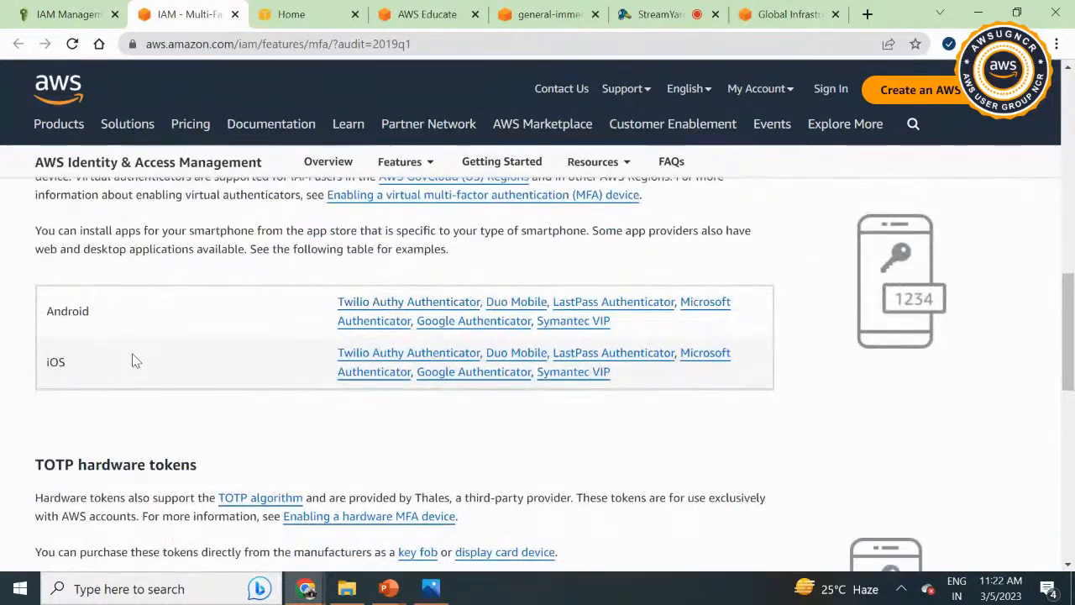
pyautogui.doubleClick(74, 312)
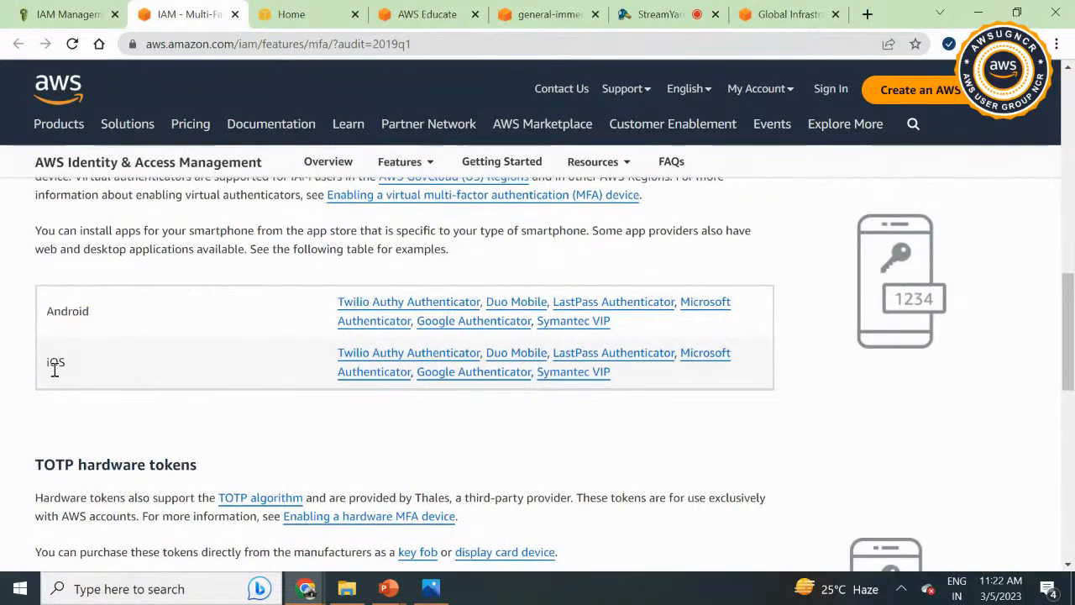
pyautogui.doubleClick(54, 363)
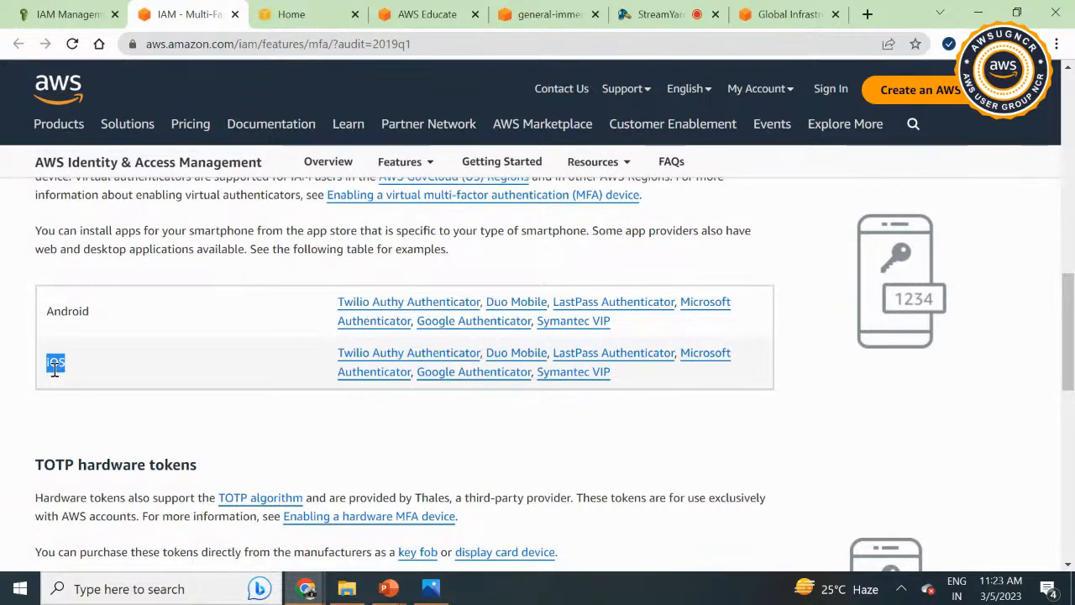
pyautogui.click(67, 15)
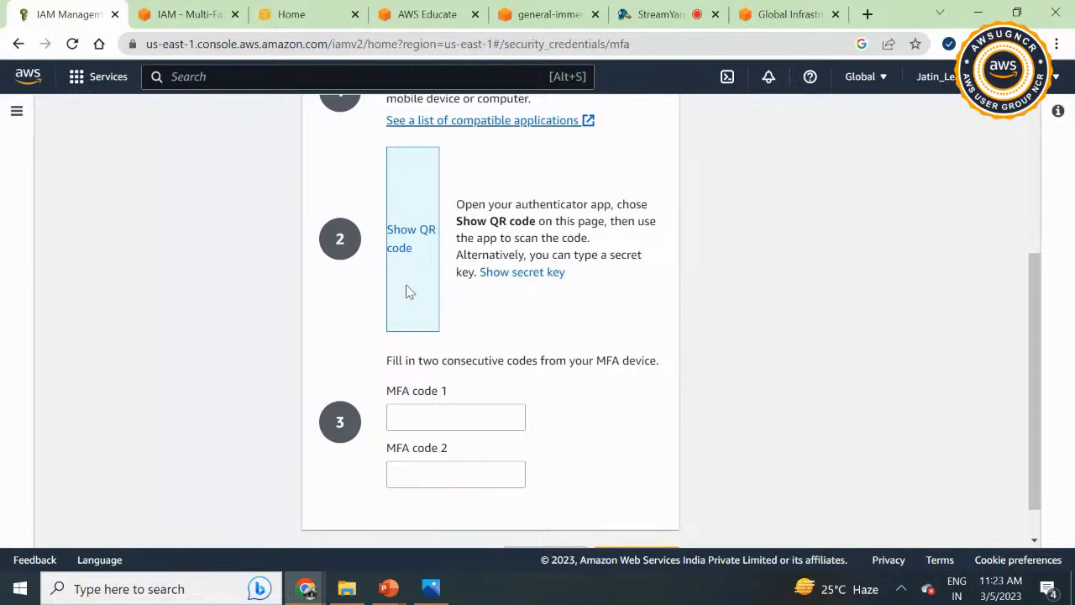
# Show the QR code, enter both consecutive authenticator codes as MFA code 1 and 2, and add the device
pyautogui.click(406, 228)
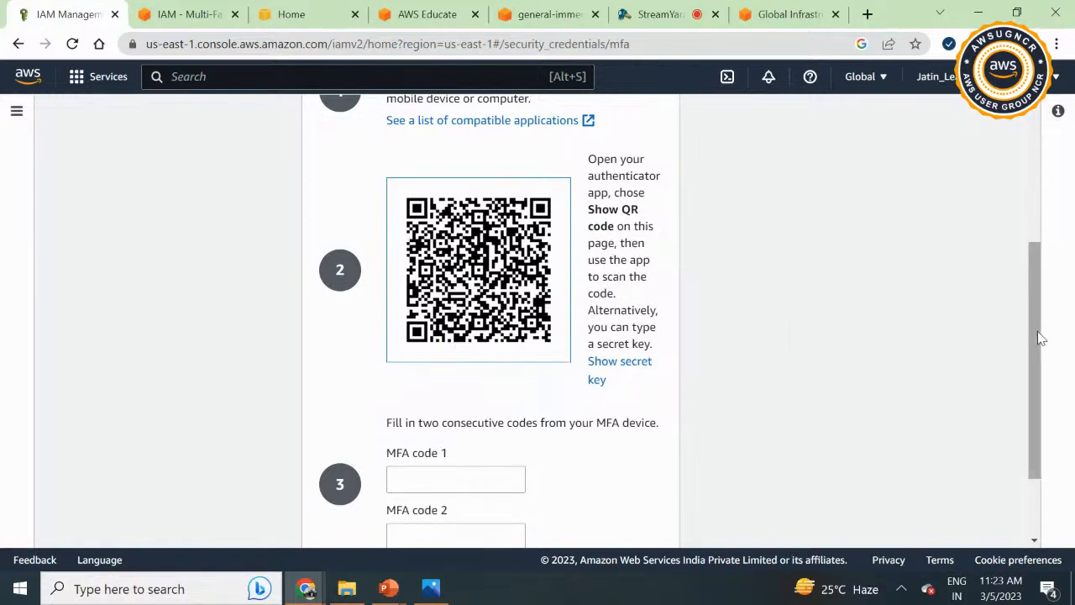
pyautogui.moveTo(1039, 336); pyautogui.dragTo(1018, 424)
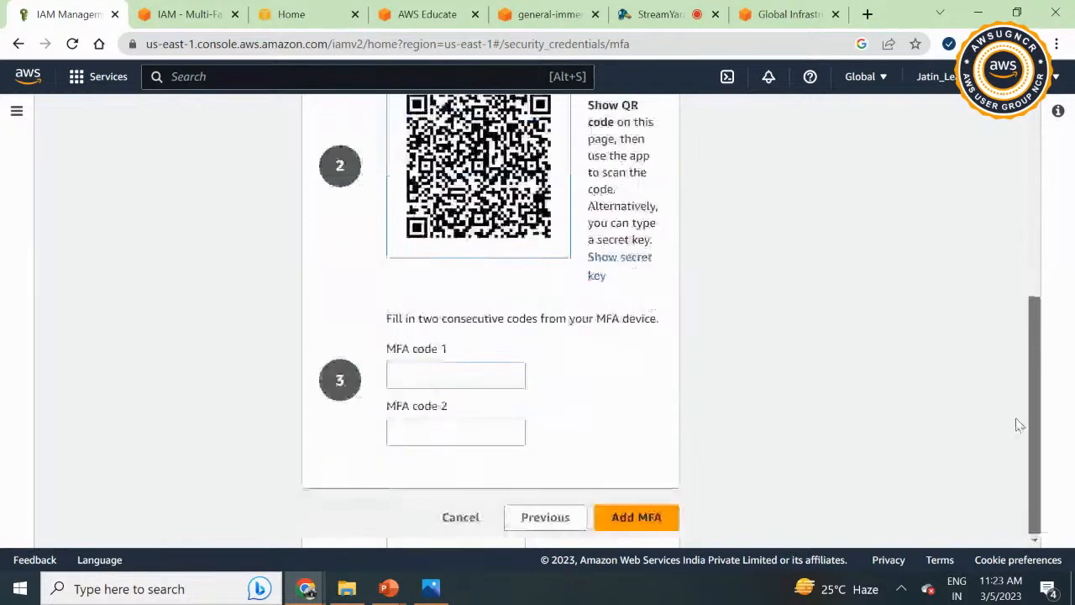
pyautogui.click(435, 374)
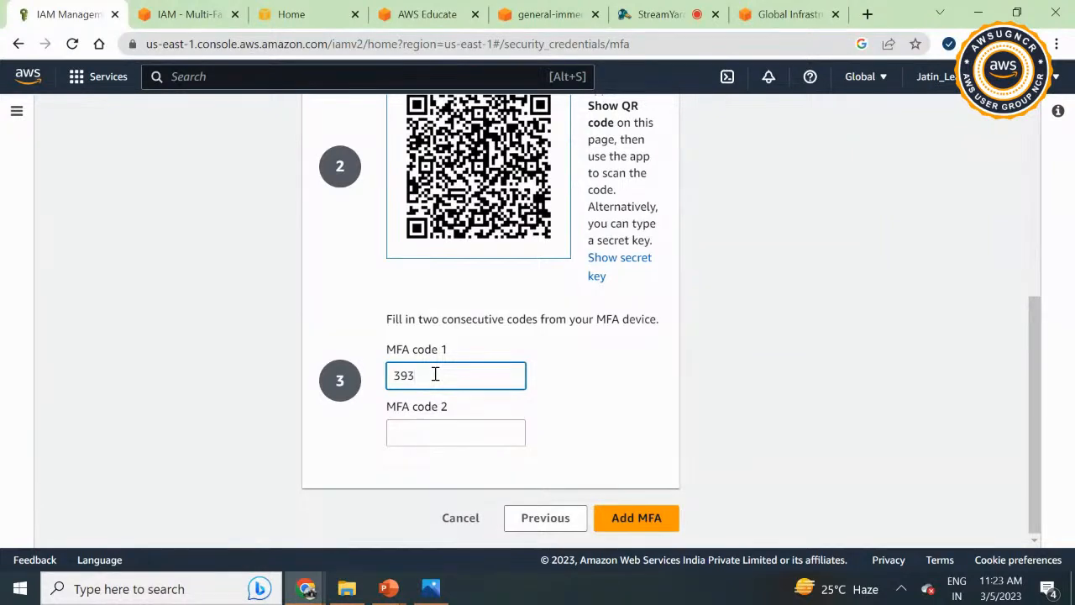
pyautogui.click(419, 433)
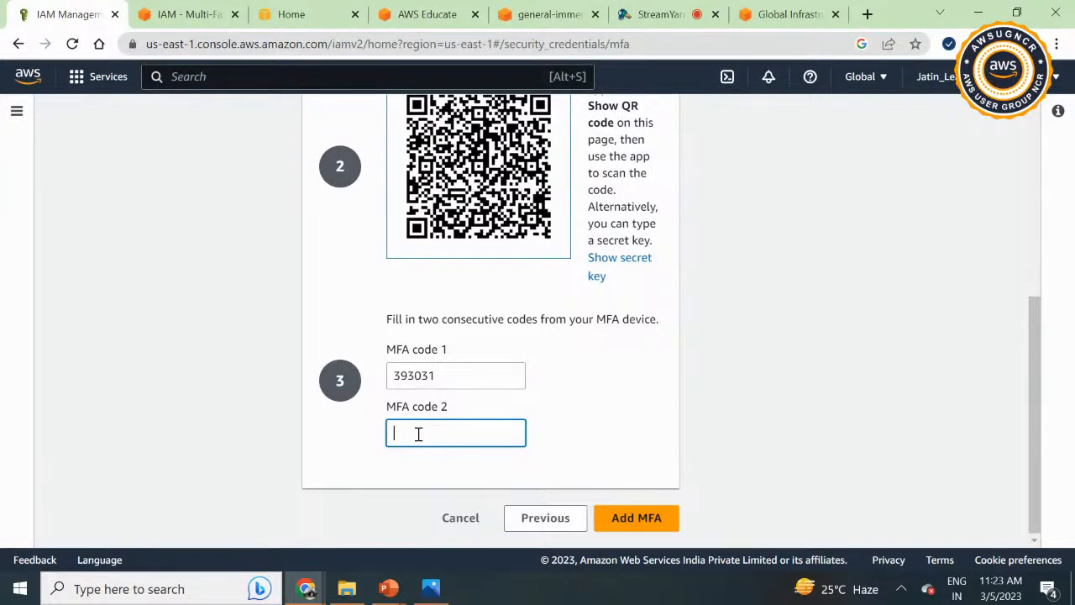
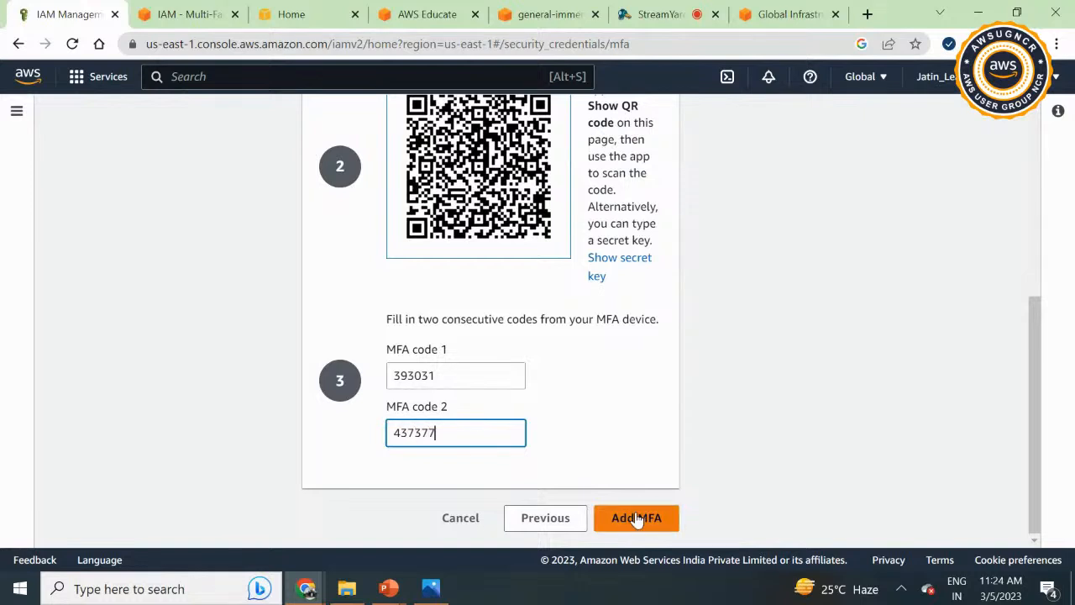
pyautogui.click(636, 518)
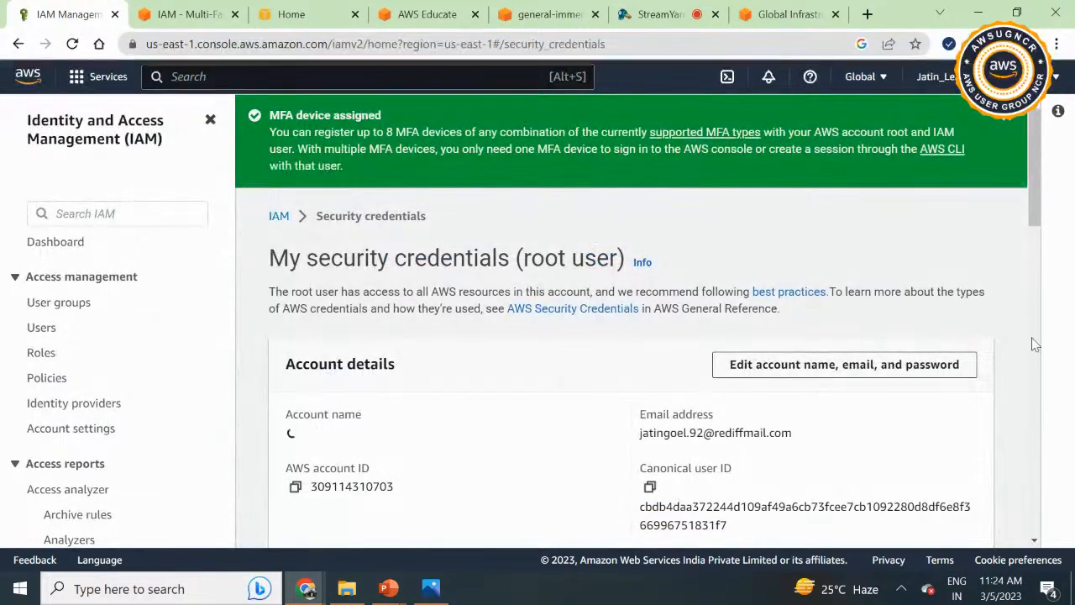
# Scroll to the MFA section to check MyFirstMFADevice and MySecondMFADevice are both listed
pyautogui.moveTo(1034, 152); pyautogui.dragTo(1033, 274)
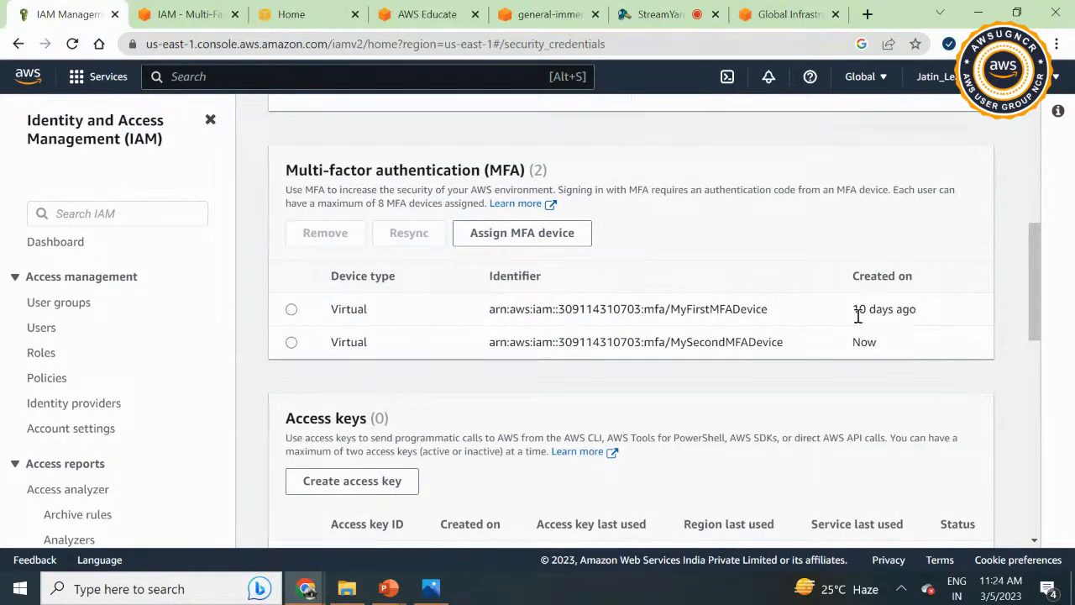
pyautogui.moveTo(857, 315)
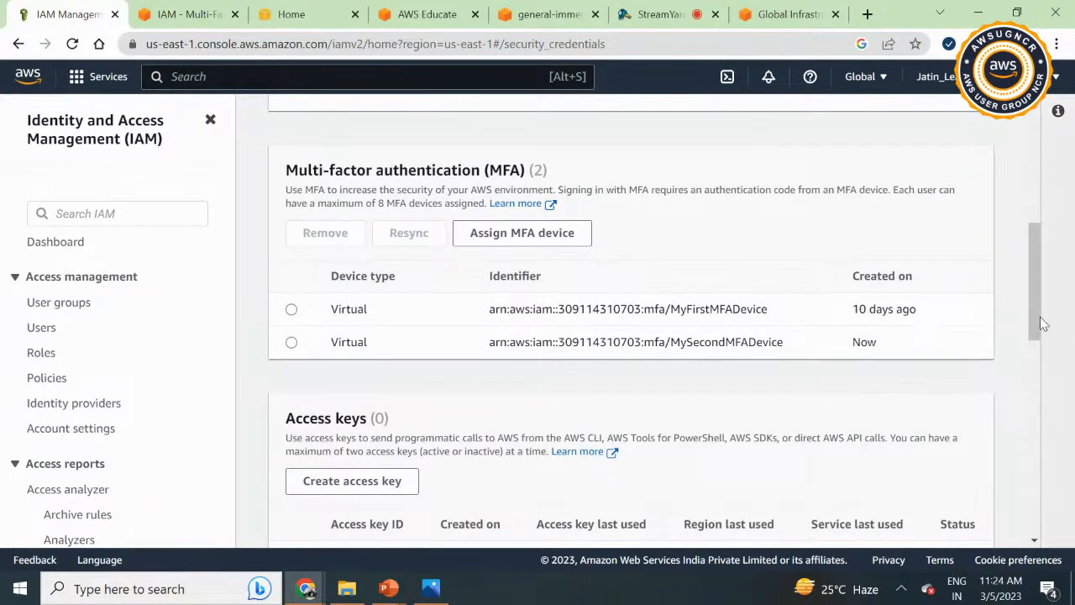
pyautogui.moveTo(1031, 307); pyautogui.dragTo(1036, 275)
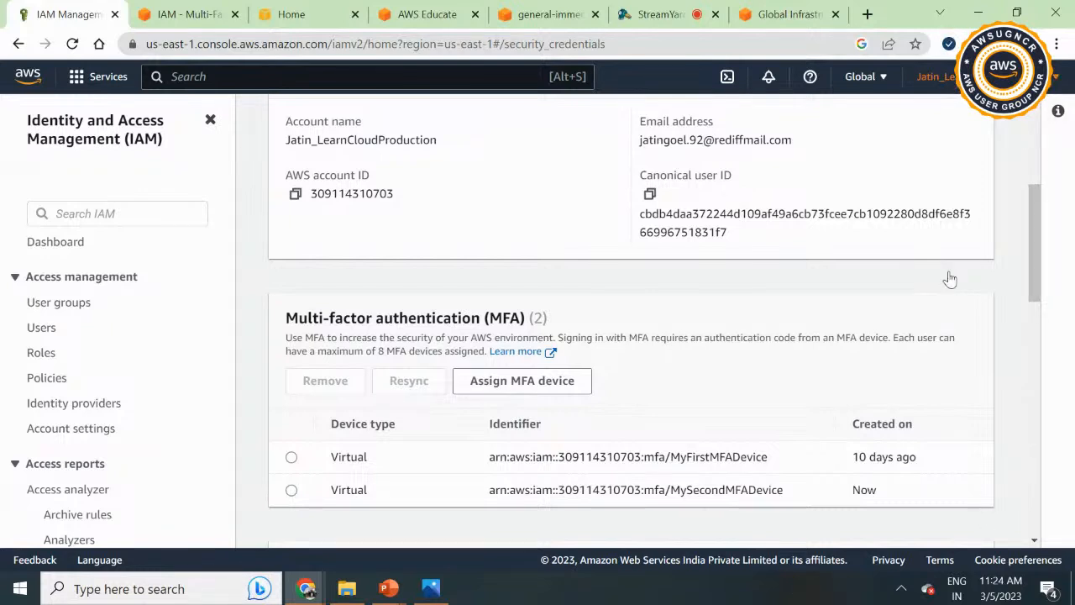
# Sign out of the root account from the account name menu
pyautogui.click(966, 76)
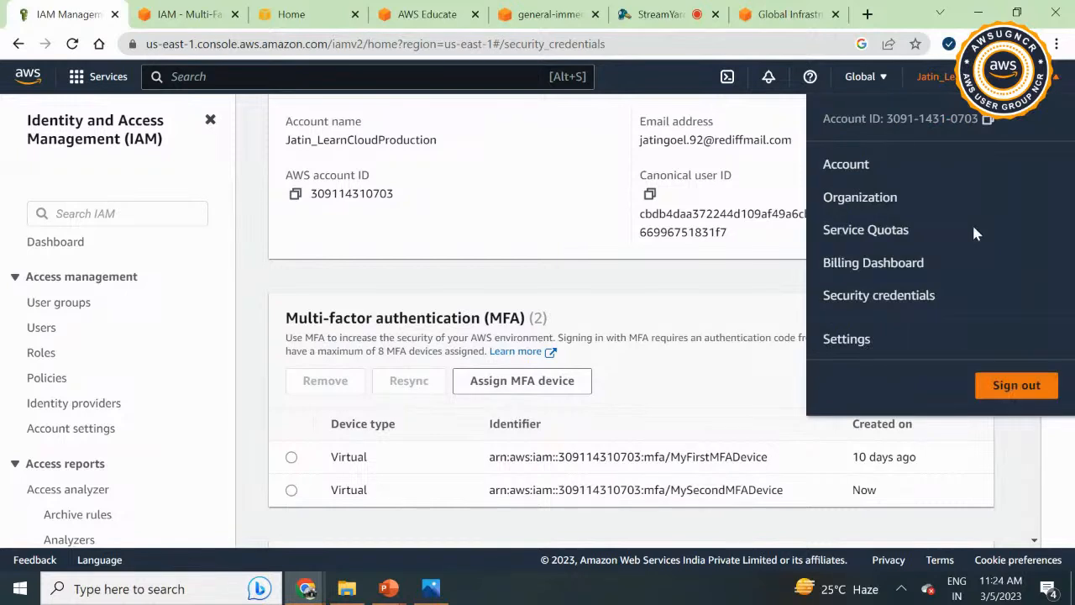
pyautogui.click(999, 393)
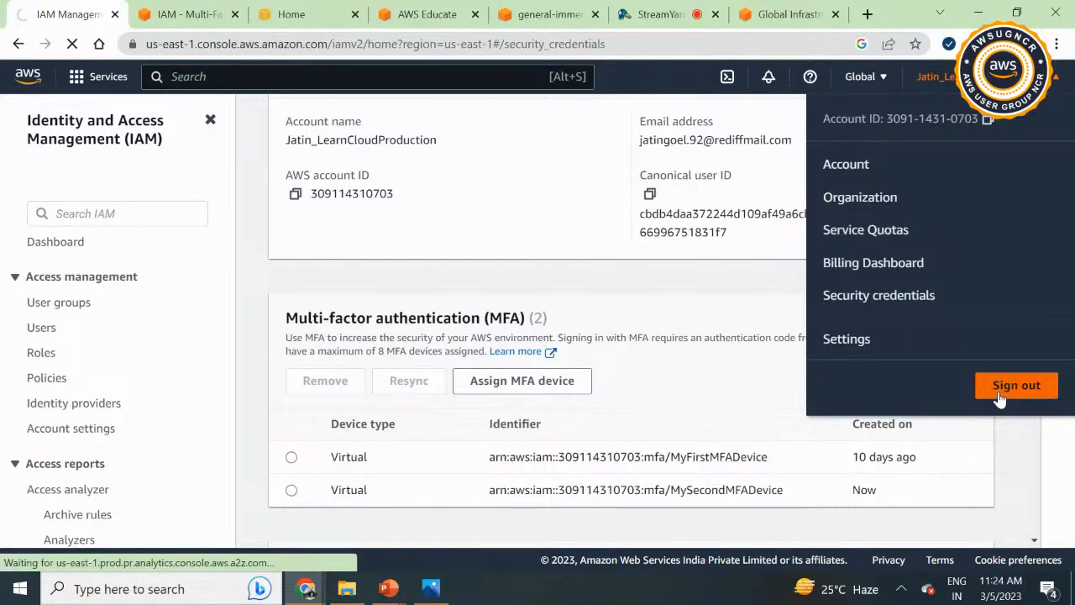
pyautogui.click(661, 15)
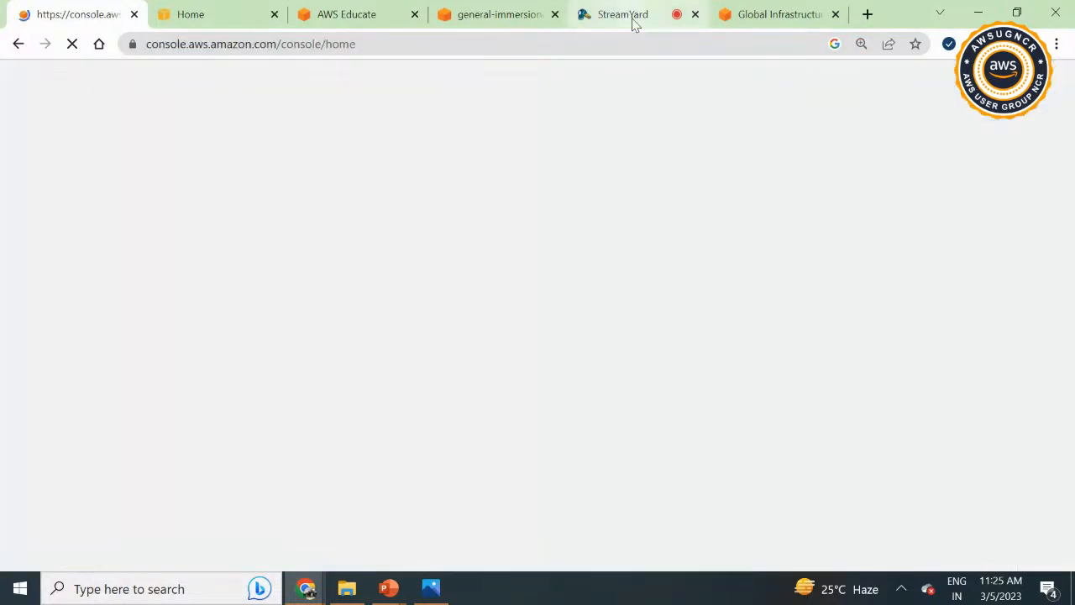
# Log back in and fill the saved root user email address on the AWS sign-in page
pyautogui.click(633, 22)
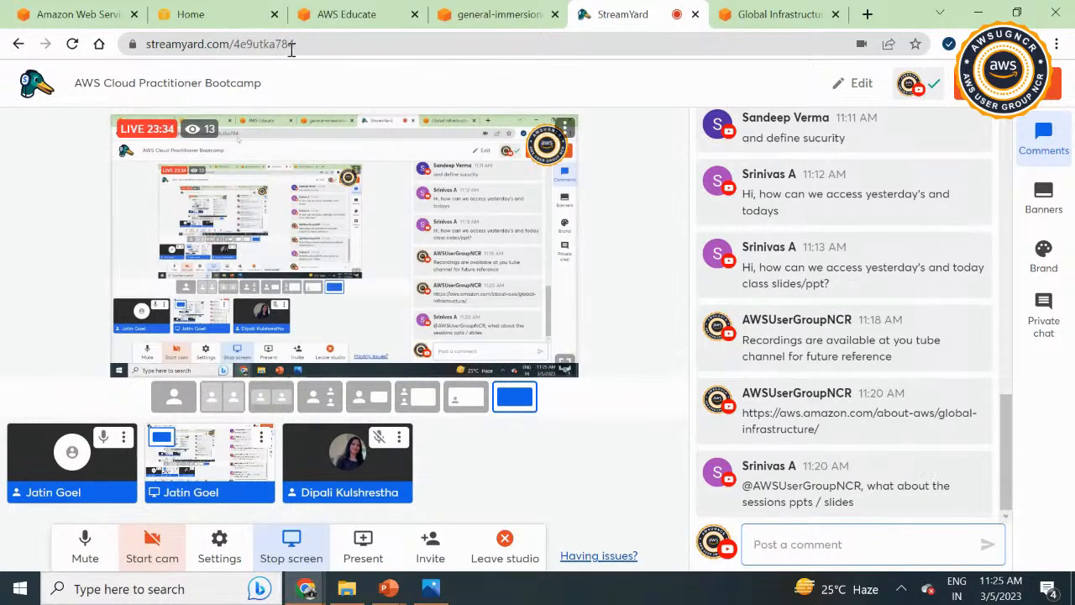
pyautogui.click(100, 23)
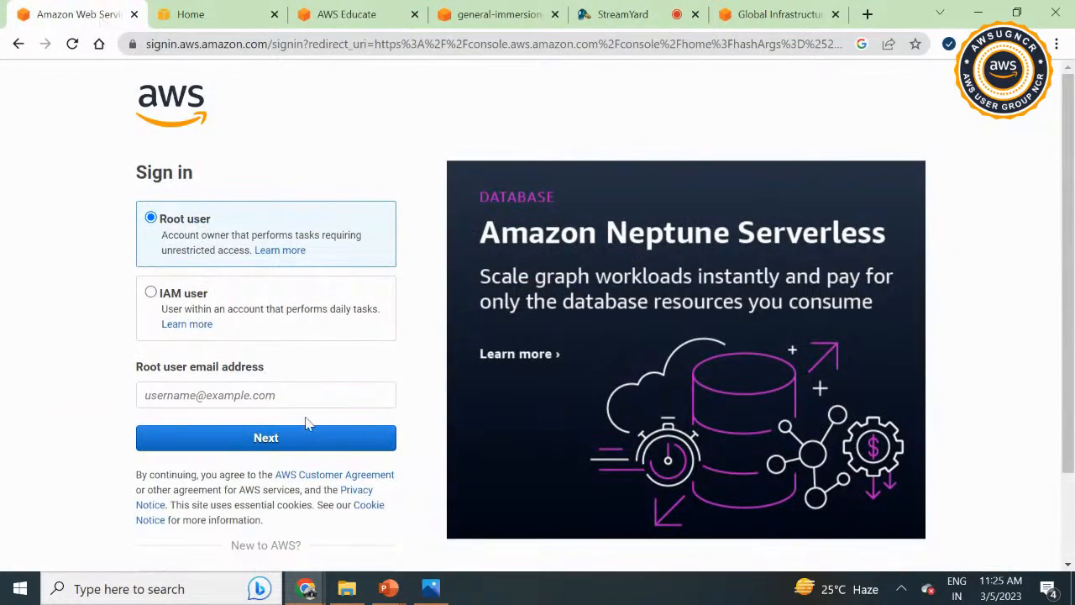
pyautogui.click(246, 398)
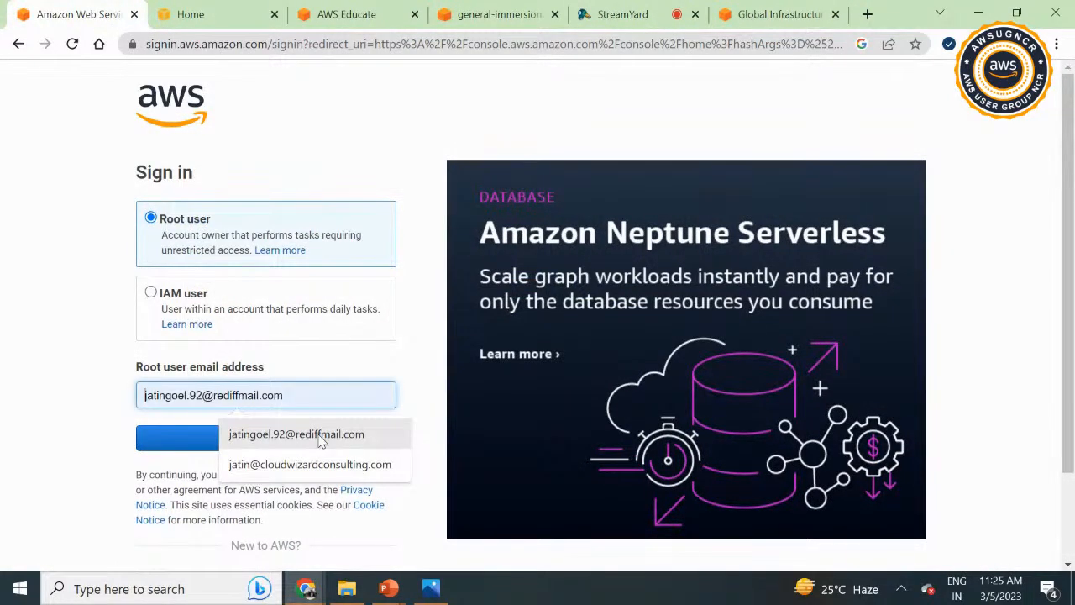
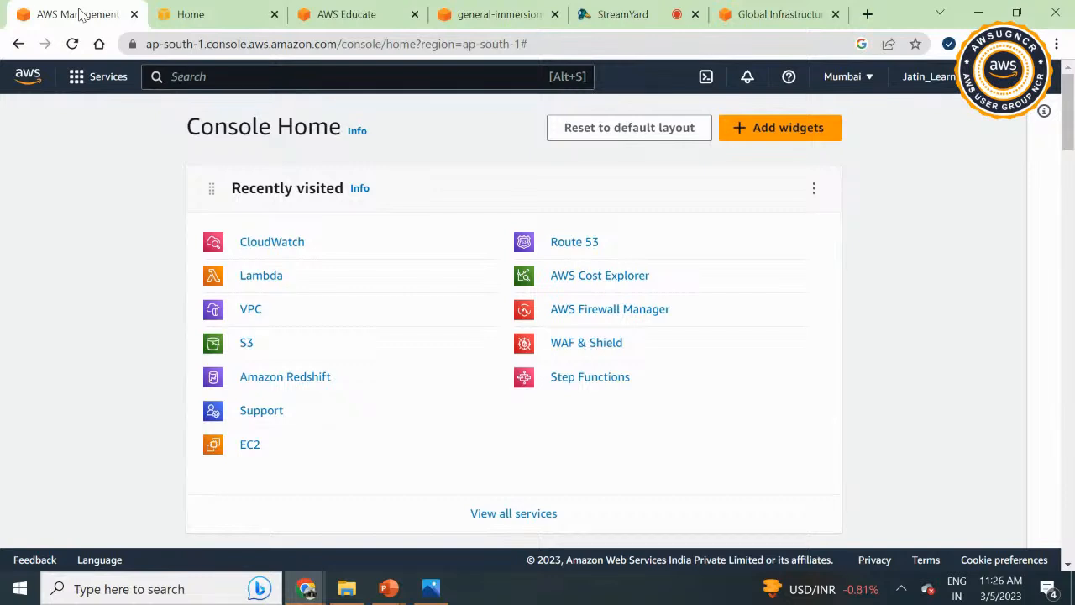
# Open the Services menu and browse the Analytics category's service list
pyautogui.click(94, 83)
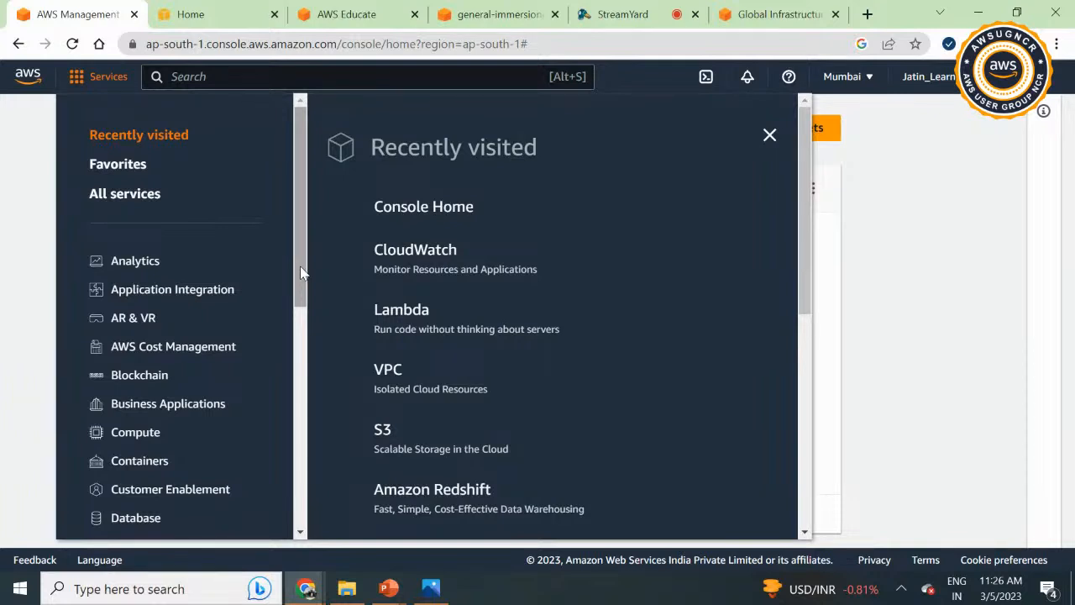
pyautogui.scroll(-1, 300, 281)
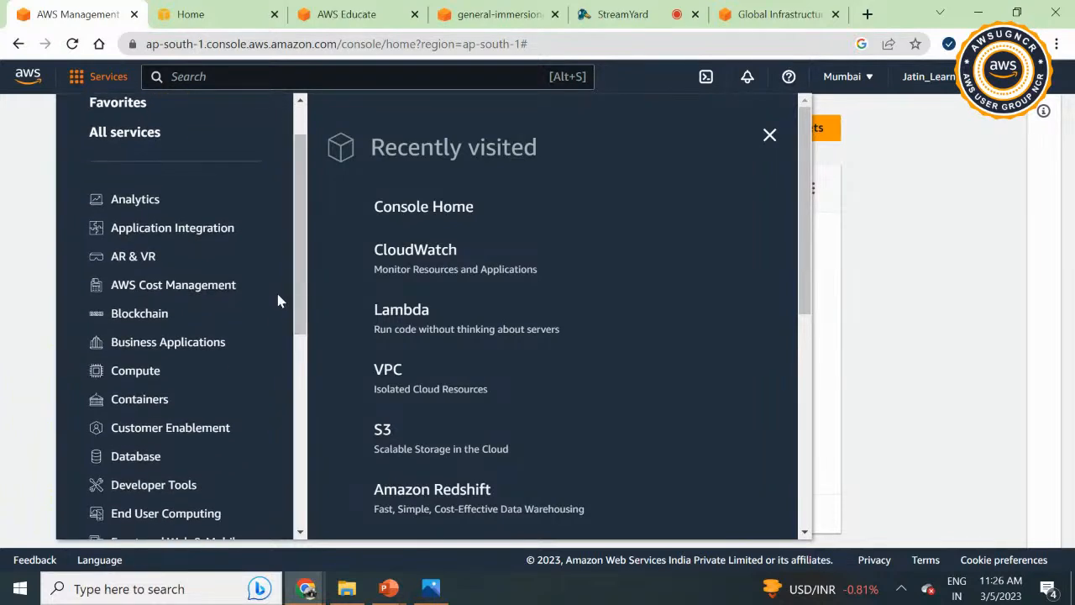
pyautogui.click(136, 205)
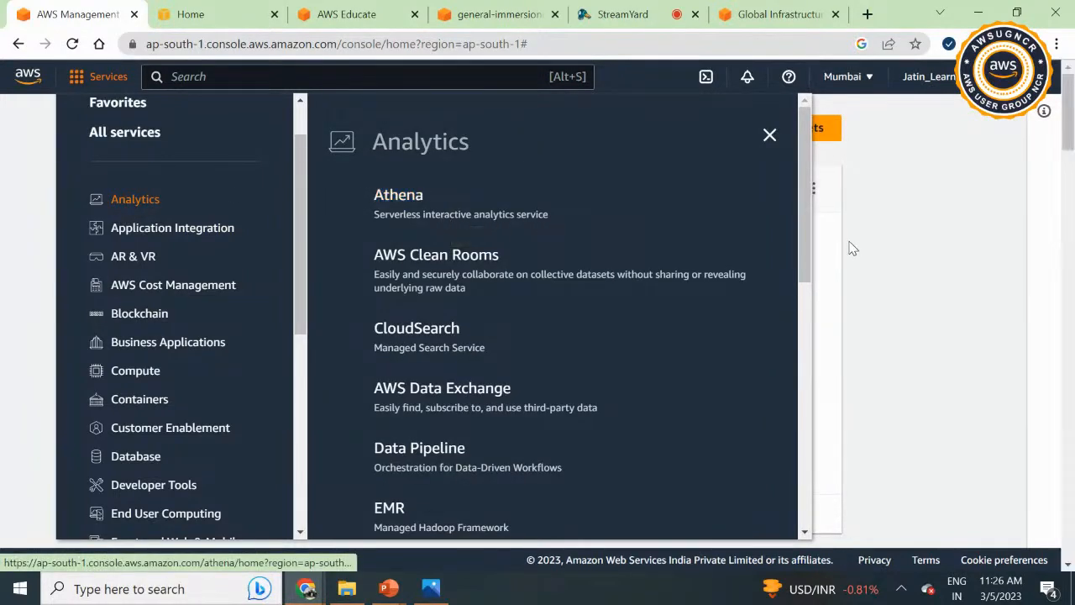
pyautogui.moveTo(804, 230); pyautogui.dragTo(792, 462)
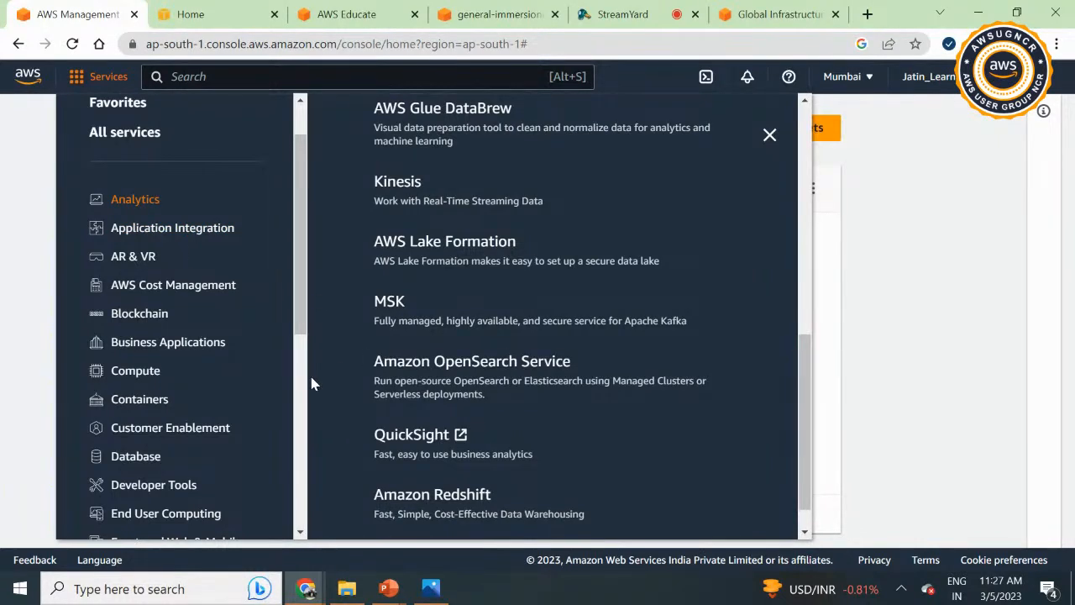
# Show the Compute category: App Runner, Batch, EC2, Elastic Beanstalk and Lambda
pyautogui.click(135, 371)
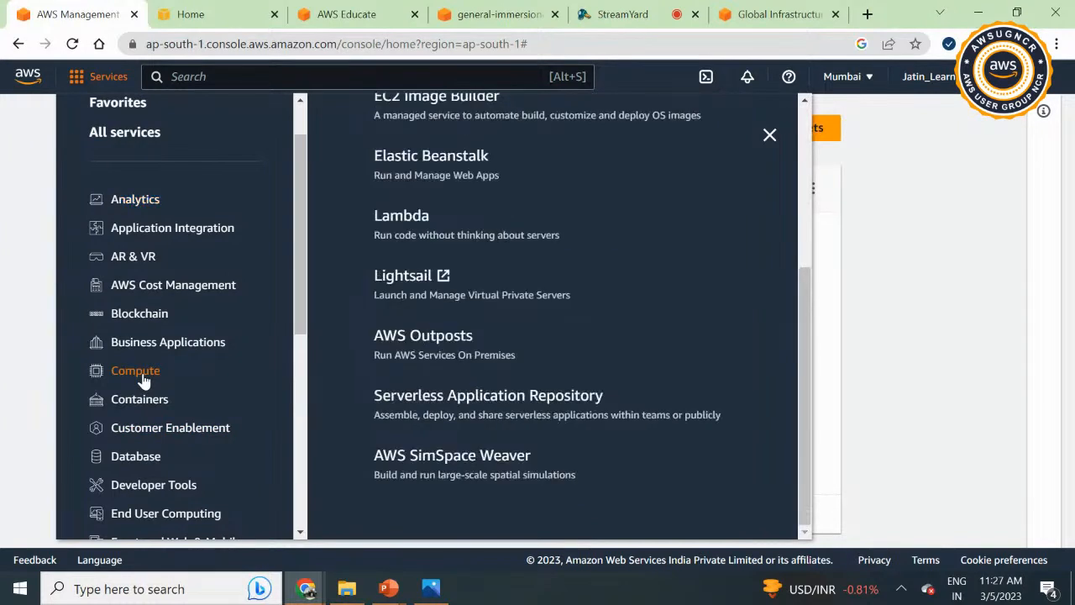
pyautogui.moveTo(799, 325); pyautogui.dragTo(792, 207)
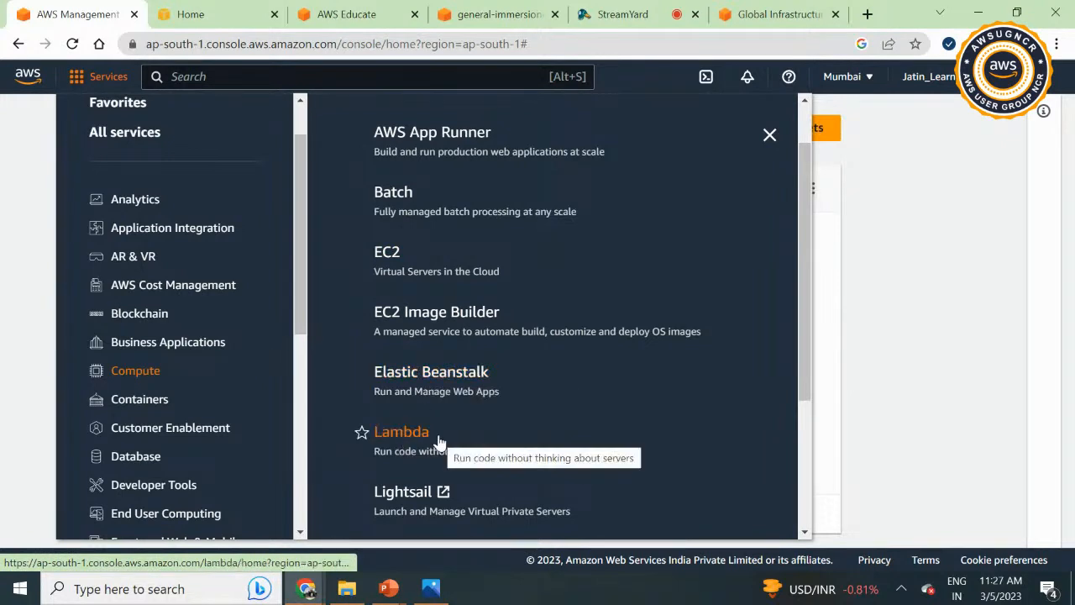
pyautogui.moveTo(809, 336); pyautogui.dragTo(803, 267)
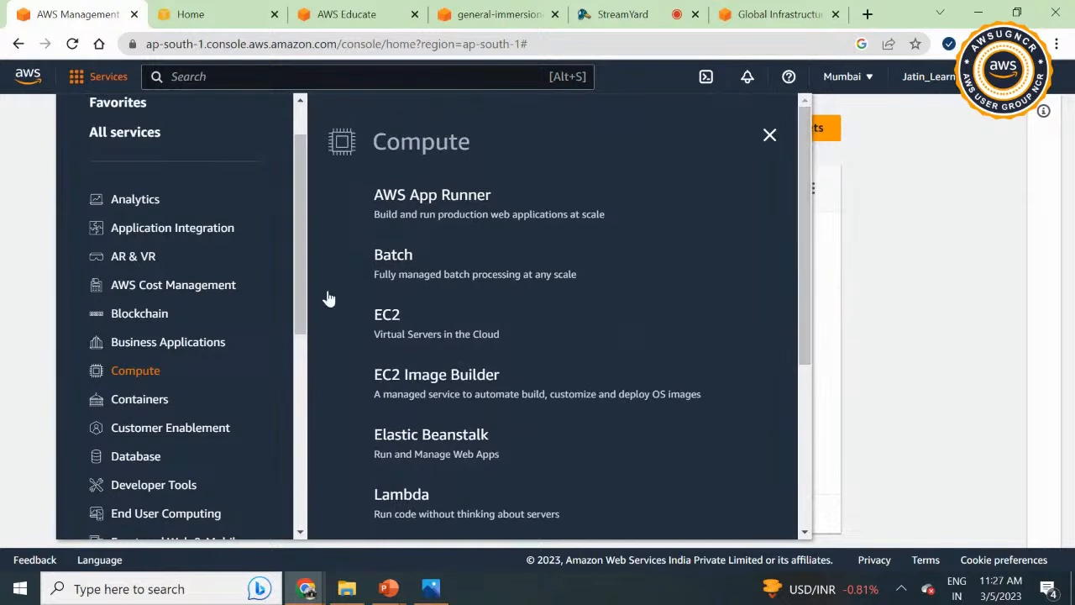
pyautogui.moveTo(298, 292); pyautogui.dragTo(293, 331)
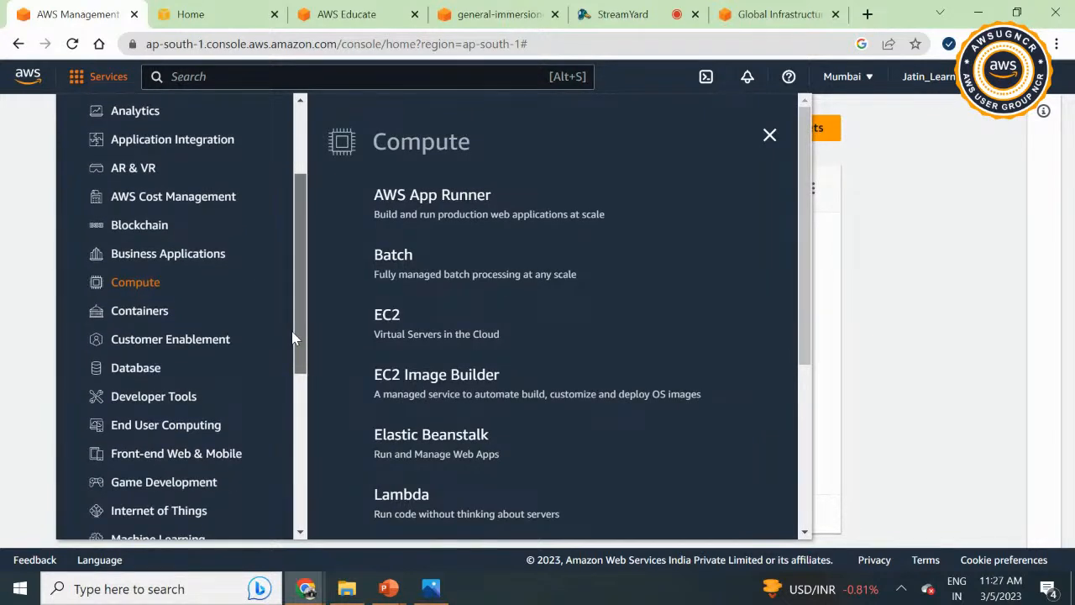
pyautogui.moveTo(292, 337); pyautogui.dragTo(292, 278)
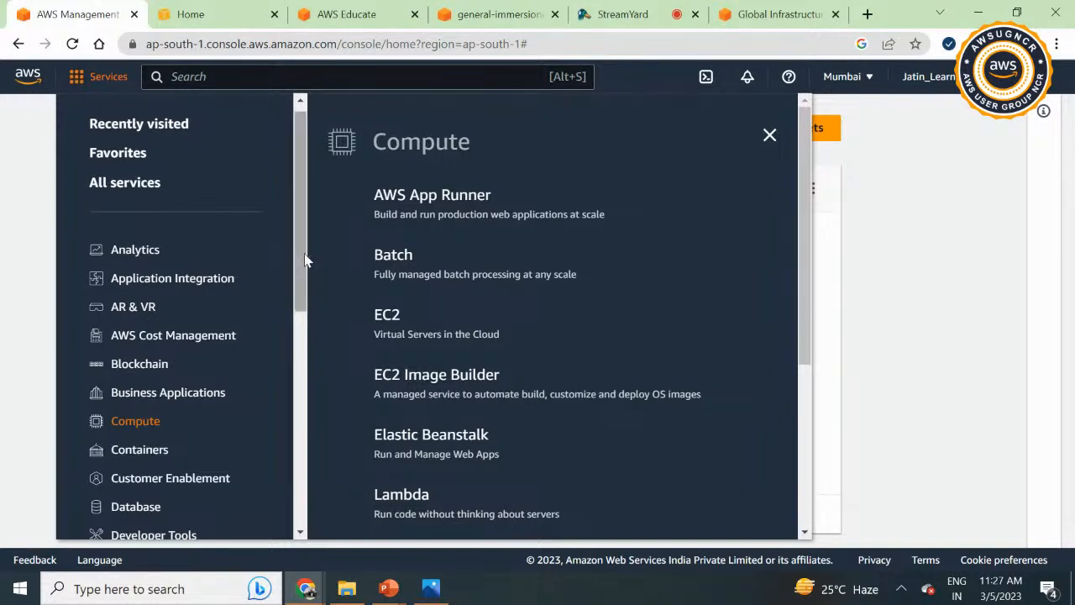
pyautogui.scroll(1, 307, 259)
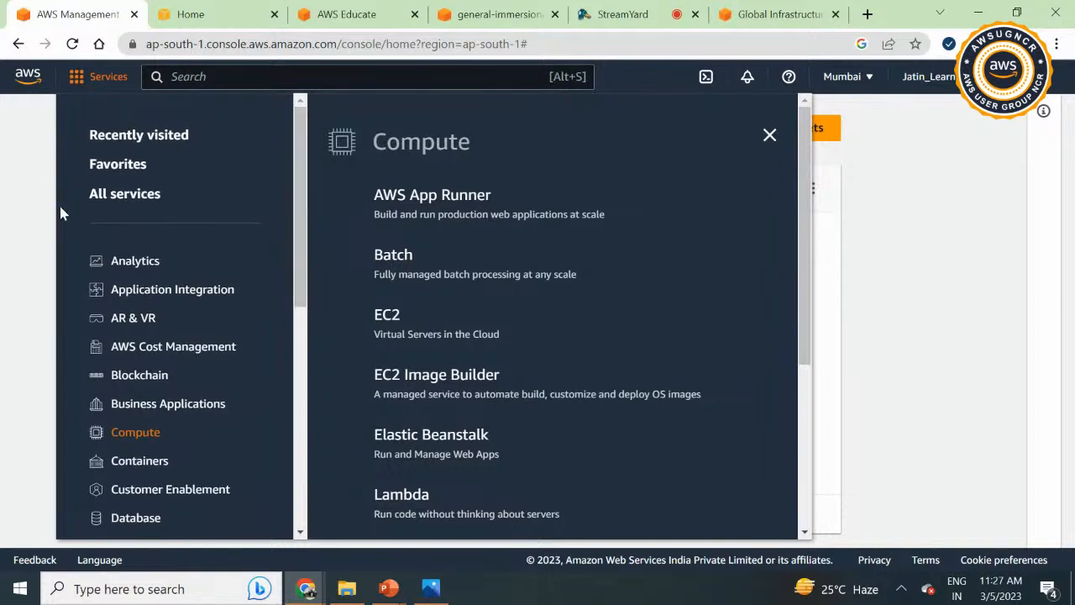
# View the All services and Recently visited lists, then close the services menu
pyautogui.click(116, 193)
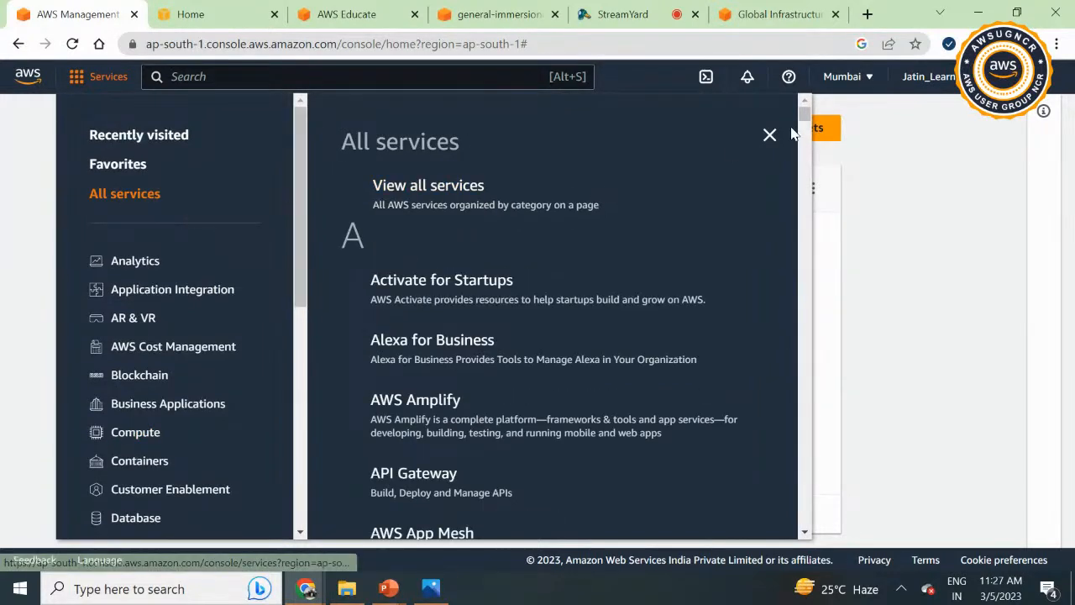
pyautogui.moveTo(810, 113)
pyautogui.mouseDown()
pyautogui.moveTo(806, 175)
pyautogui.moveTo(804, 113)
pyautogui.mouseUp()
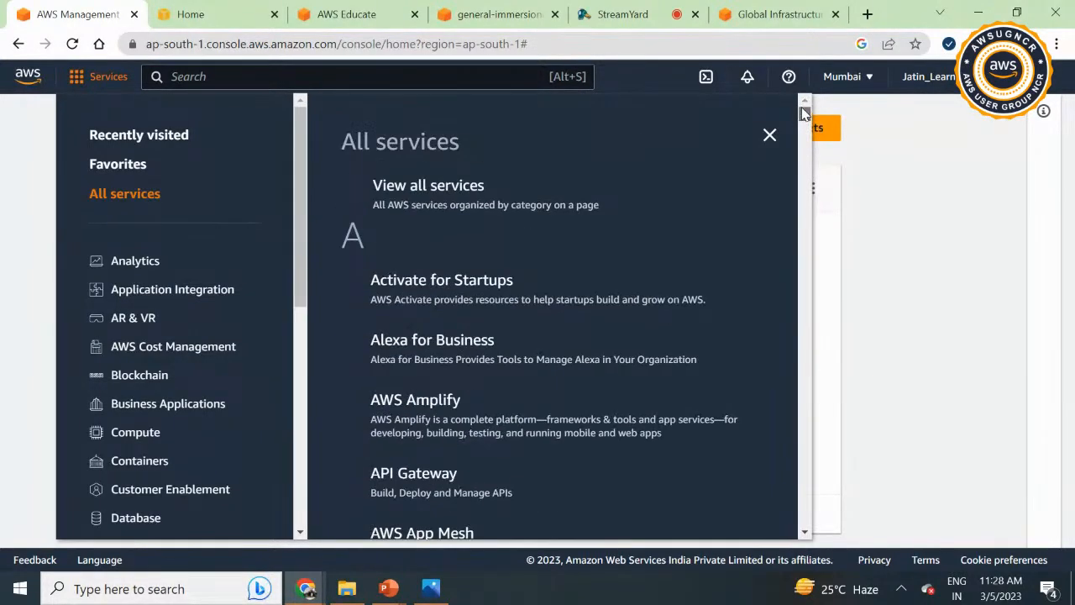
pyautogui.click(106, 139)
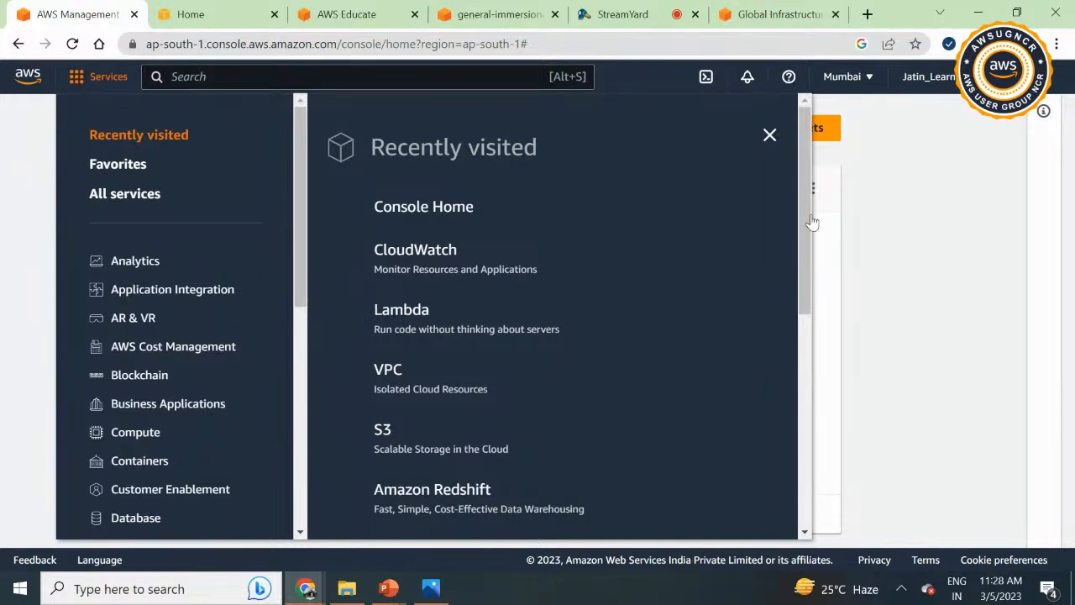
pyautogui.click(919, 221)
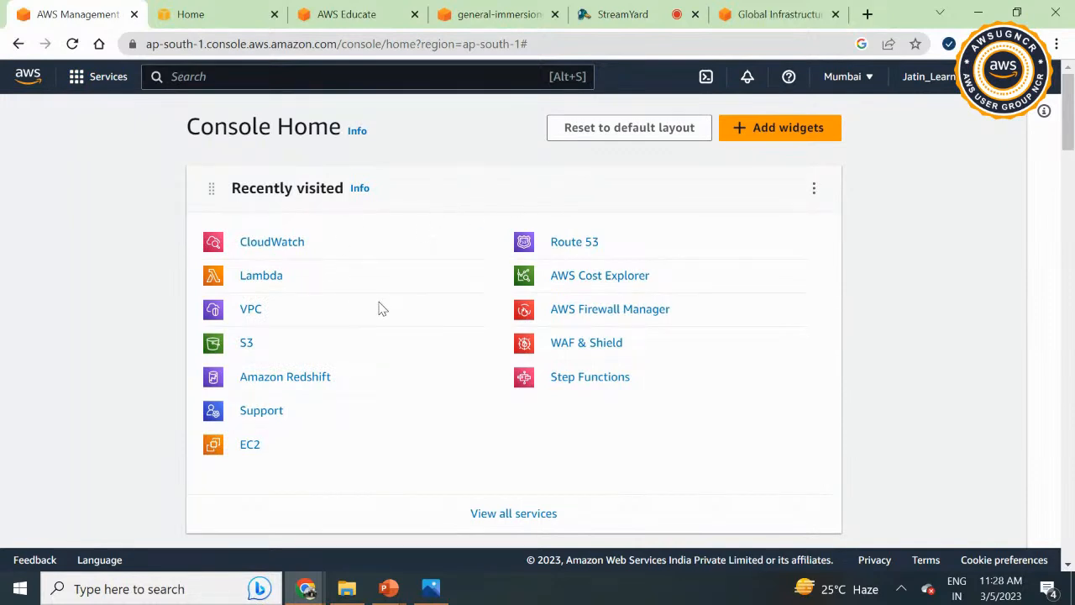
# Reopen the Services menu to check Favorites, then close it
pyautogui.click(106, 80)
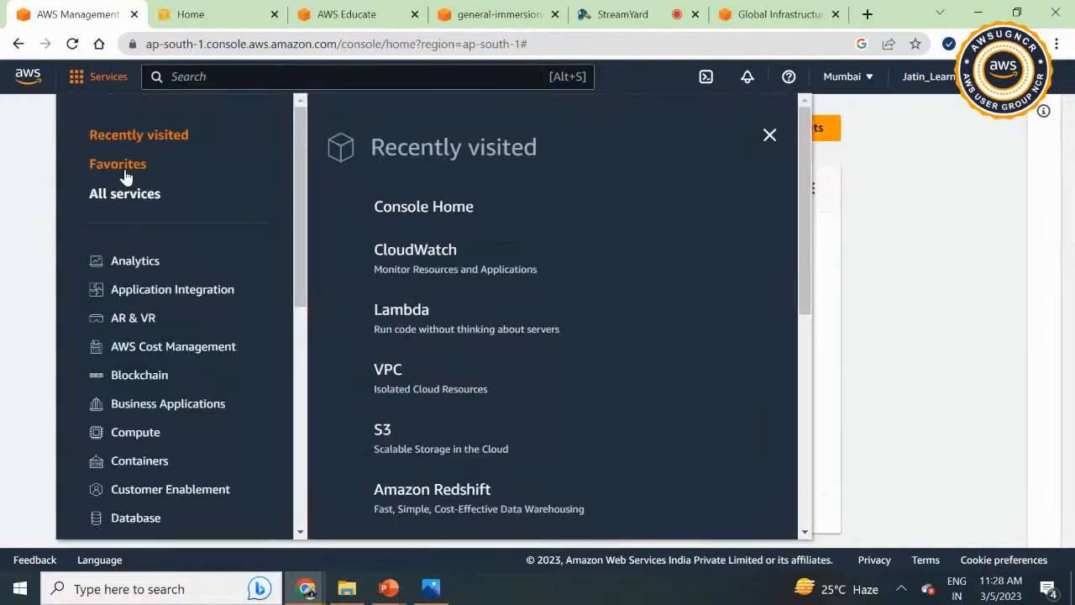
pyautogui.click(111, 166)
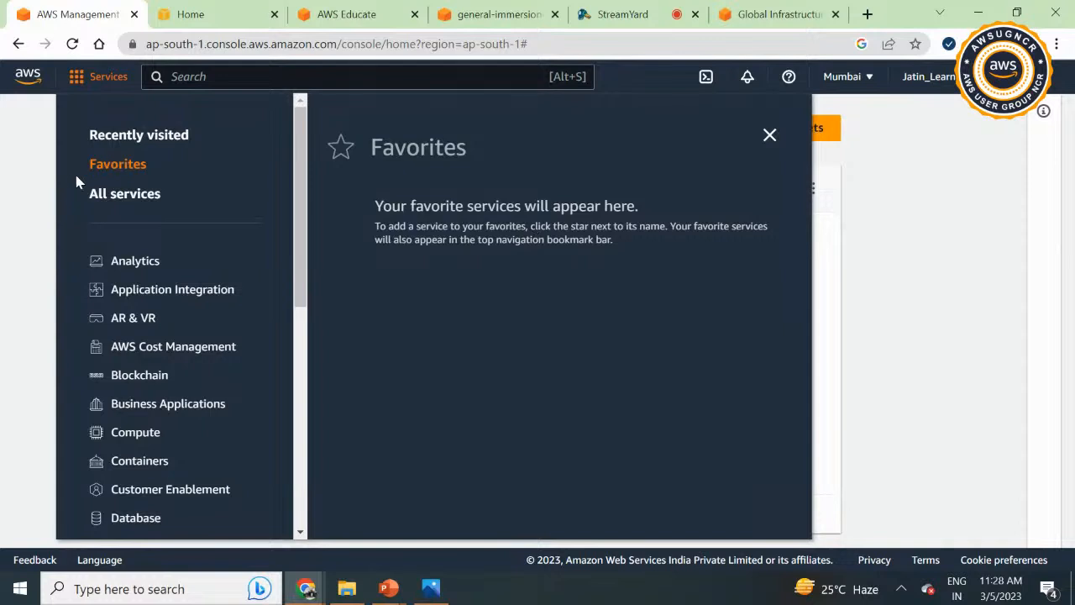
pyautogui.click(33, 185)
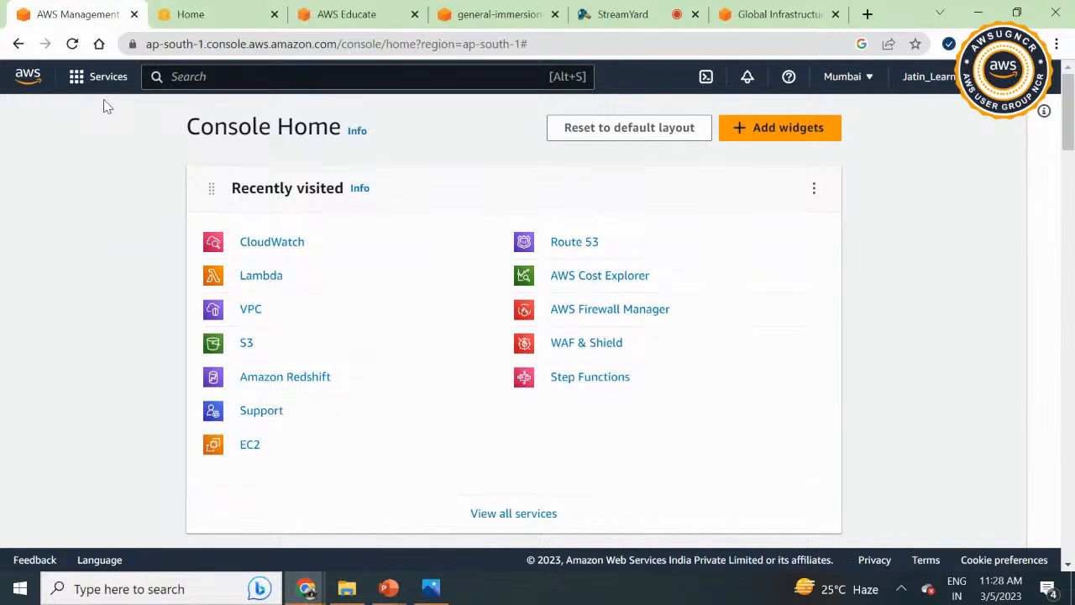
# Search for ec2 and open the EC2 Dashboard in the Mumbai region
pyautogui.click(300, 85)
pyautogui.write('ec2')
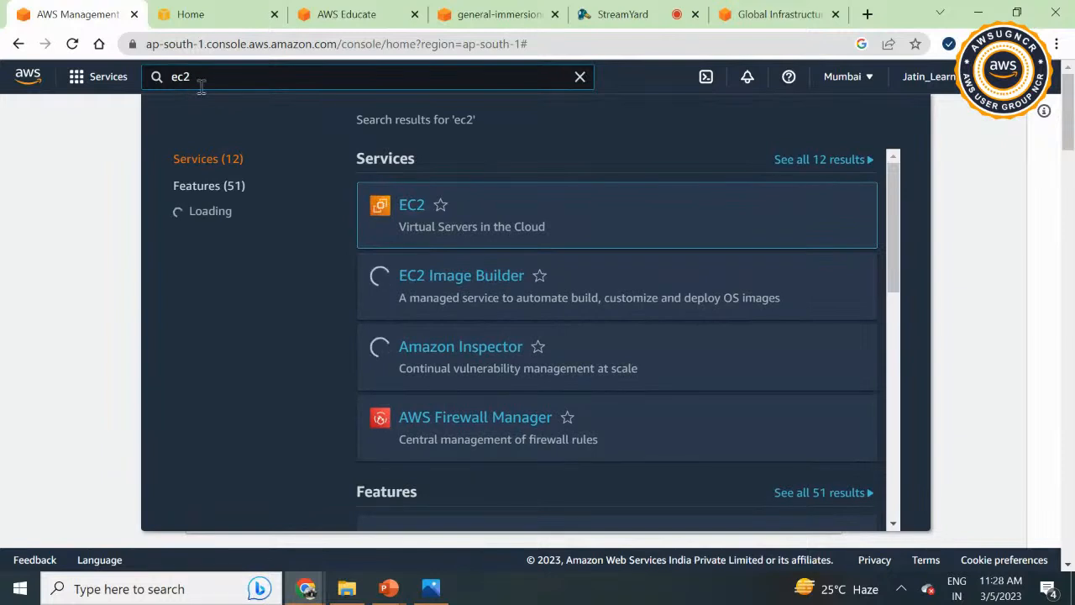
pyautogui.moveTo(404, 210)
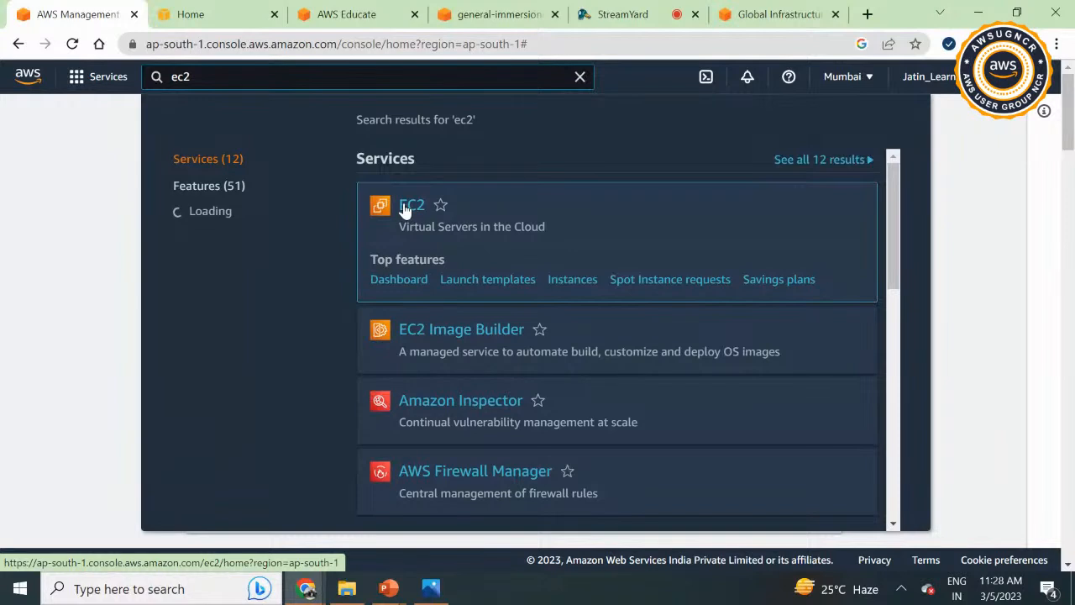
pyautogui.click(405, 210)
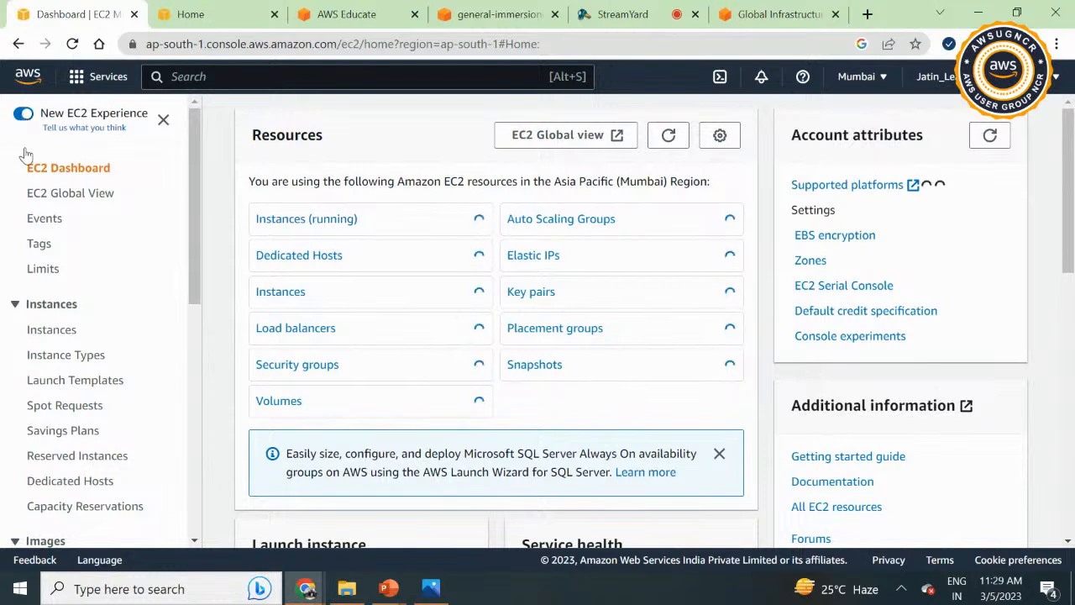
# Scroll through the EC2 Dashboard to the bottom, then switch to the StreamYard studio
pyautogui.click(26, 119)
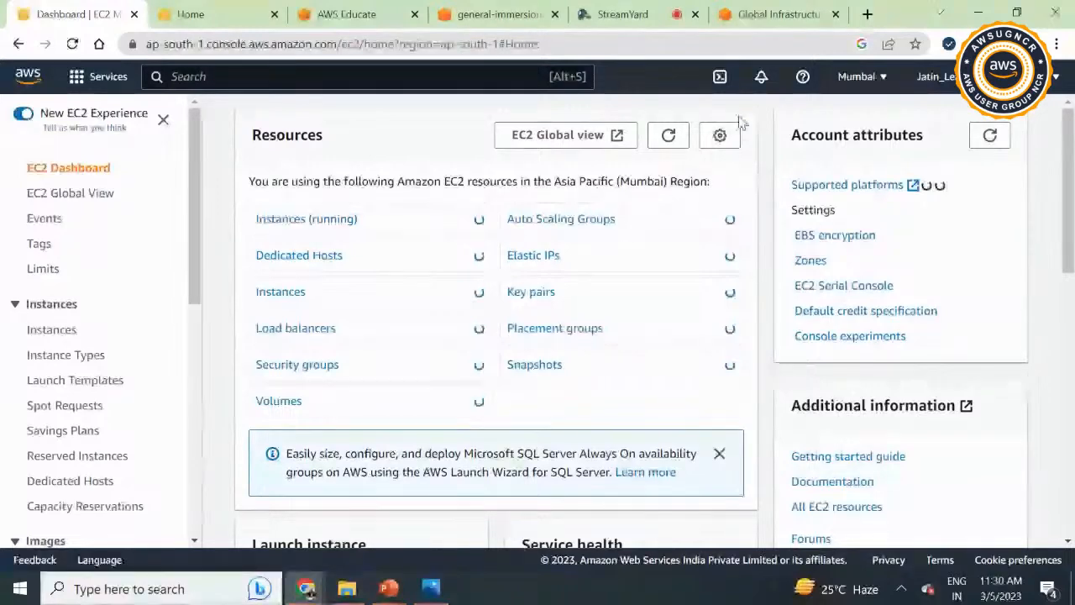
pyautogui.moveTo(1070, 223); pyautogui.dragTo(1068, 288)
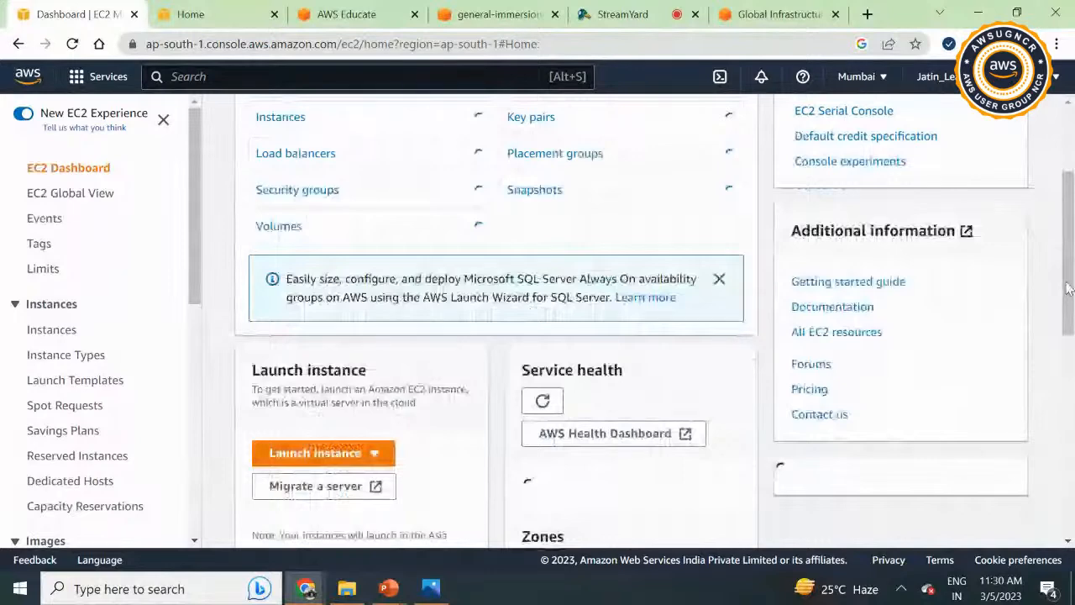
pyautogui.moveTo(1067, 288); pyautogui.dragTo(1067, 488)
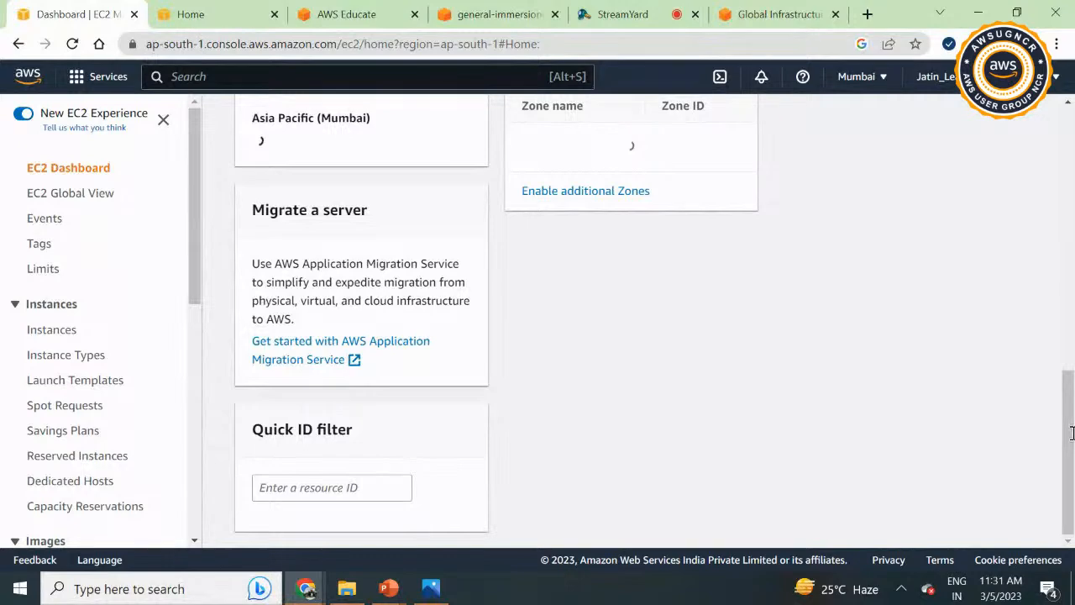
pyautogui.click(593, 12)
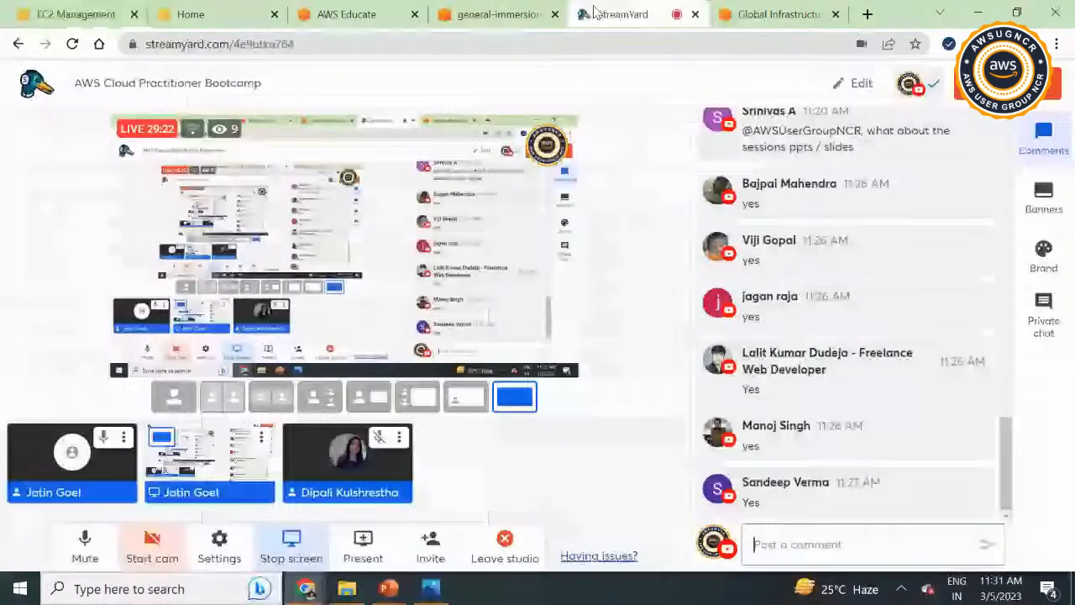
# Return to the EC2 tab and open the Instances (running) list
pyautogui.click(78, 13)
pyautogui.click(313, 225)
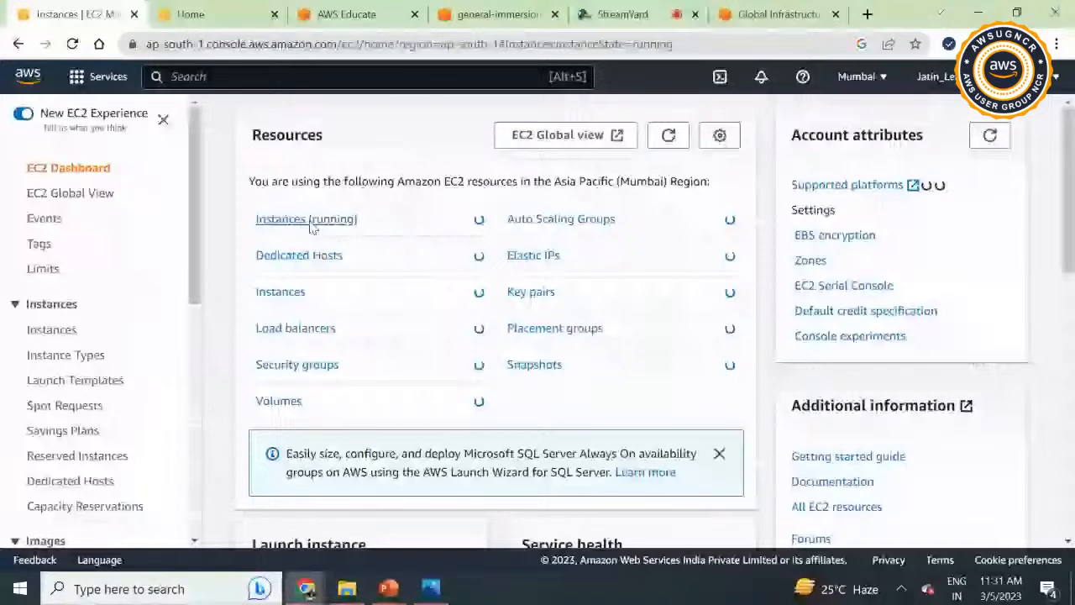
# Open Instances (running) and clear the 'Instance state = running' filter
pyautogui.click(310, 220)
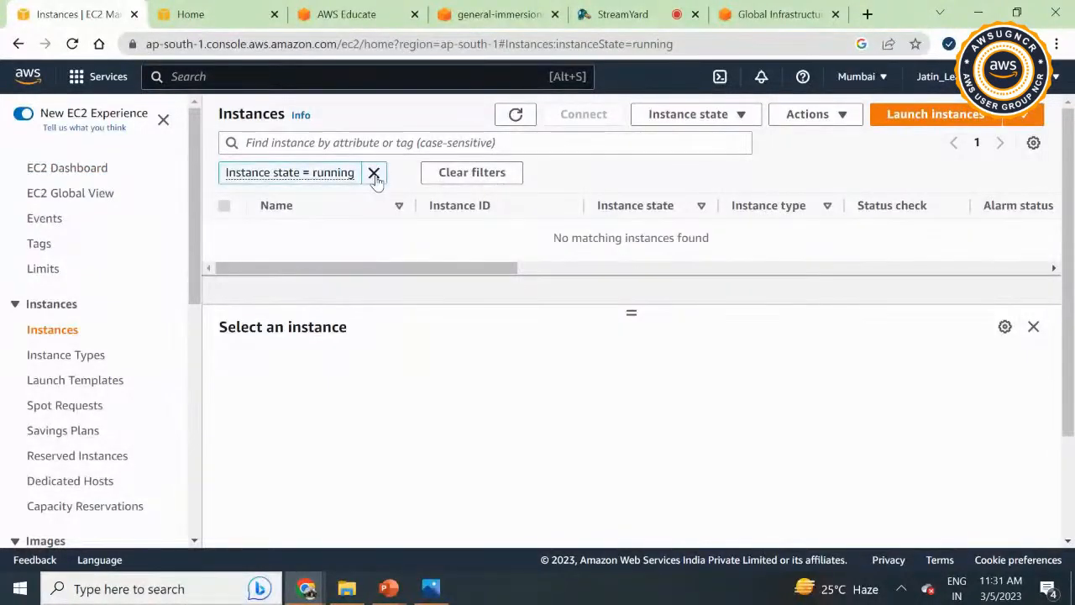
pyautogui.click(375, 174)
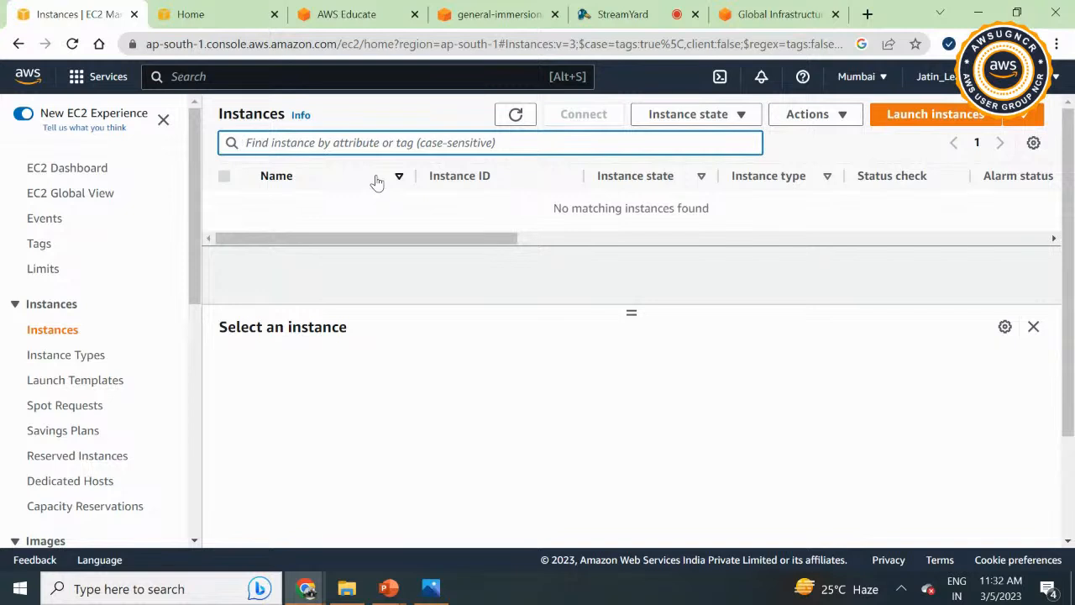
# Start the Launch an instance wizard, then switch to the StreamYard studio
pyautogui.click(946, 123)
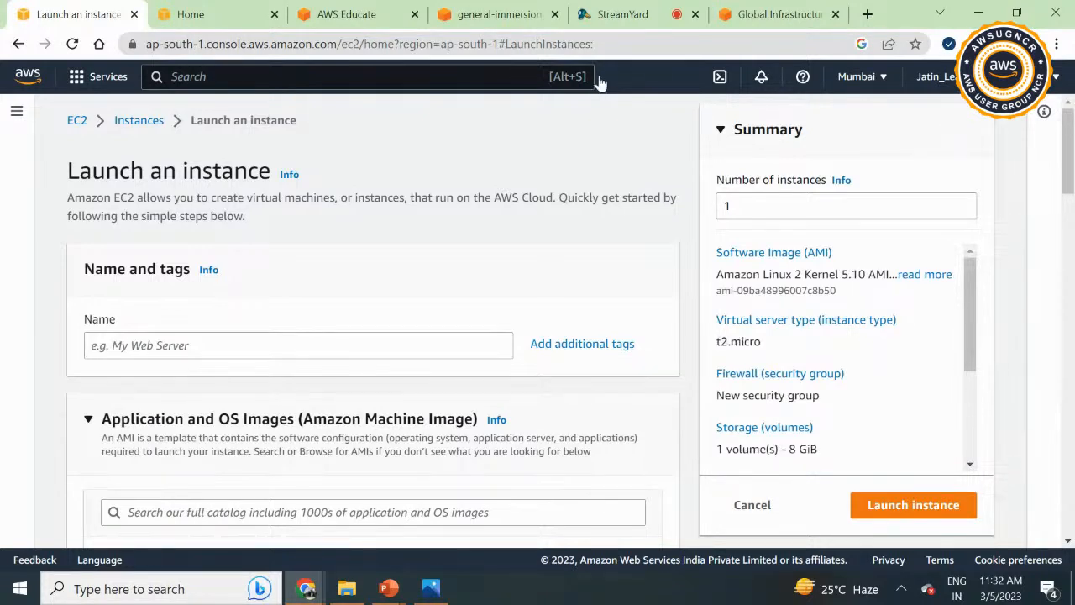
pyautogui.click(608, 19)
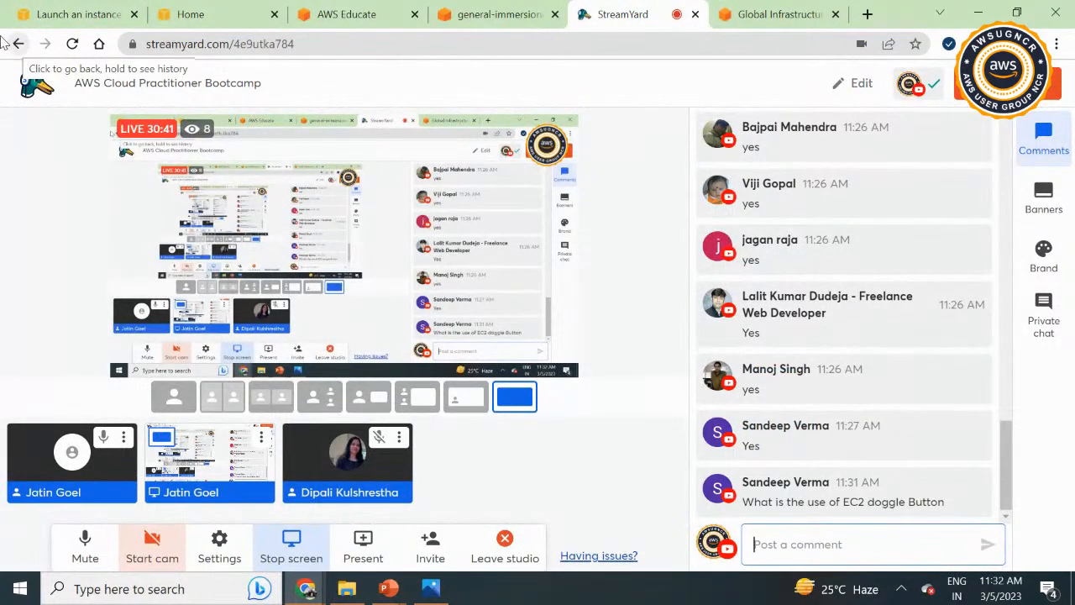
pyautogui.click(52, 11)
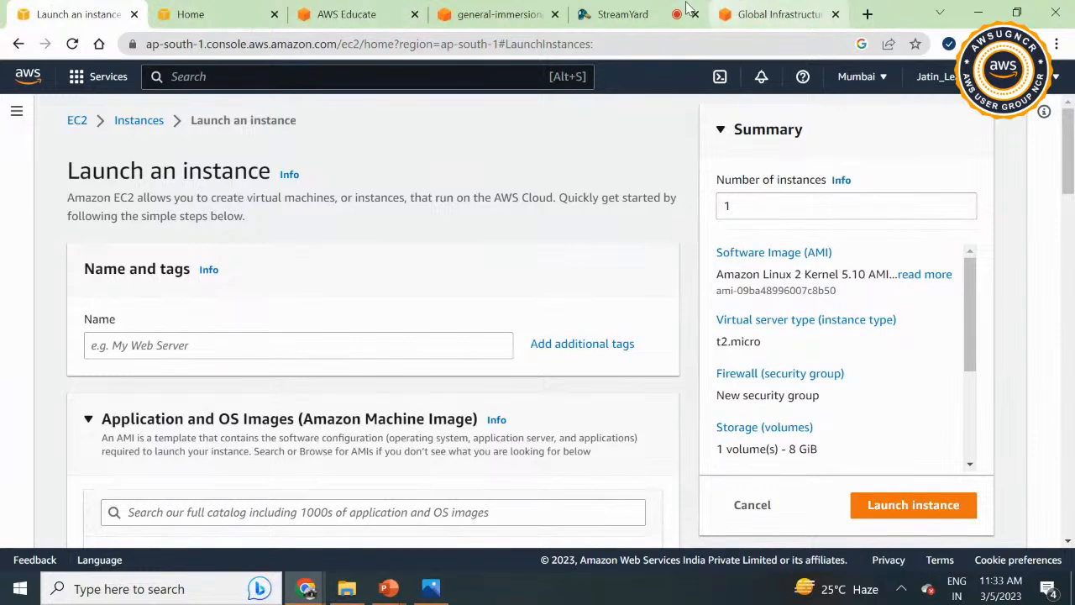
pyautogui.click(646, 13)
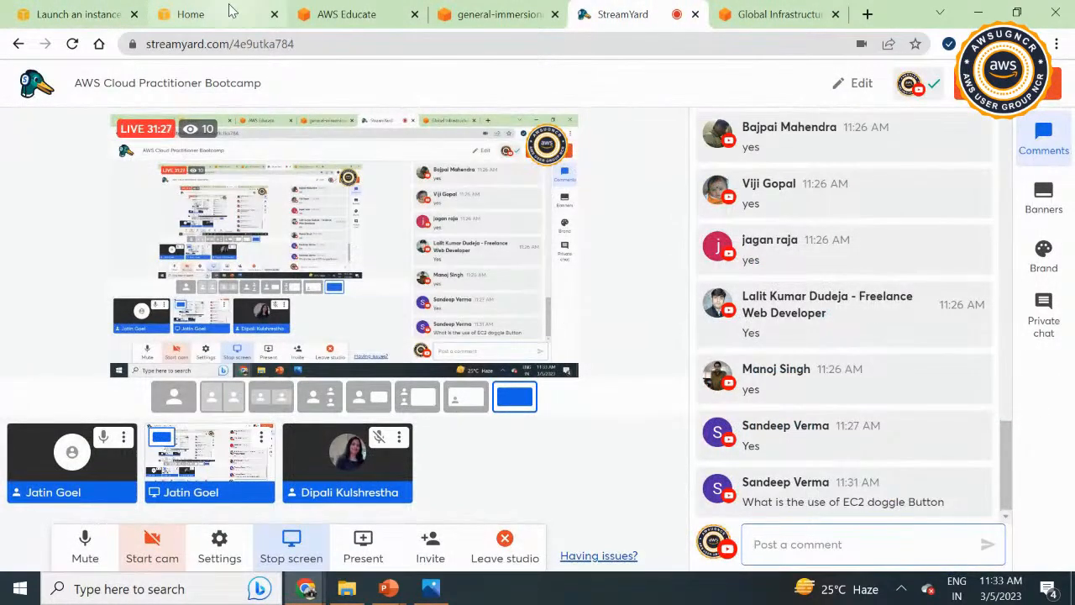
pyautogui.click(48, 9)
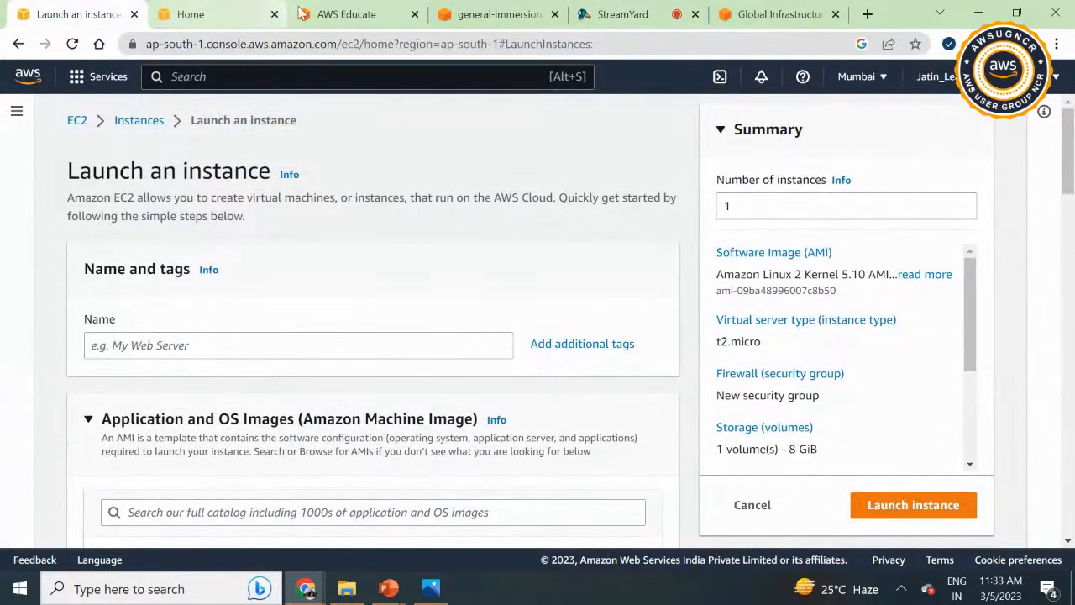
pyautogui.click(586, 16)
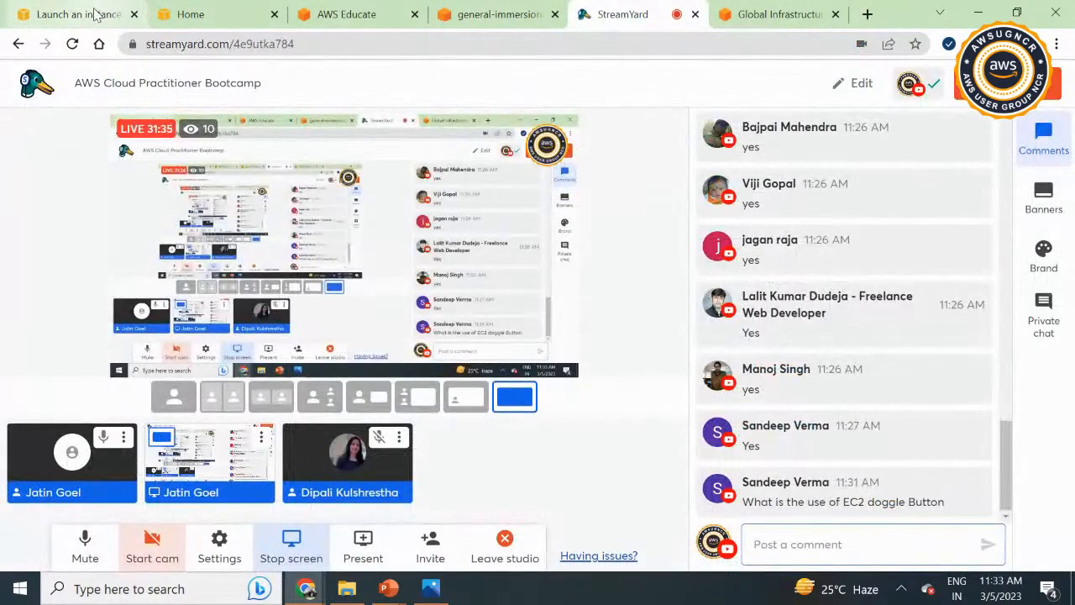
# Return from StreamYard to the EC2 Launch an instance tab
pyautogui.click(87, 17)
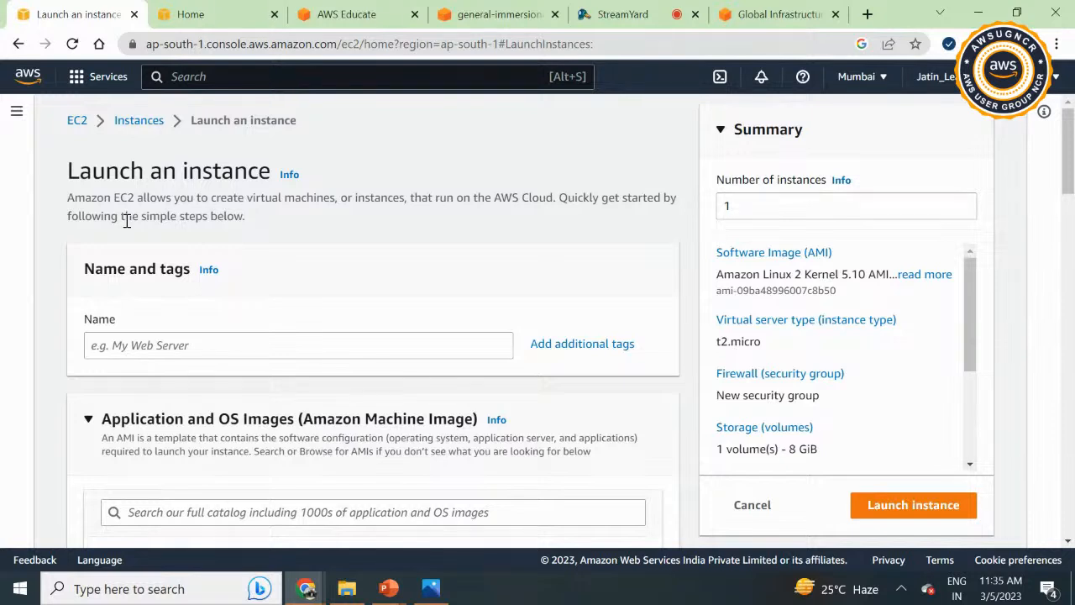
# Name the new instance LinuxServer, scroll to the AMI Quick Start section, then go to StreamYard
pyautogui.click(621, 10)
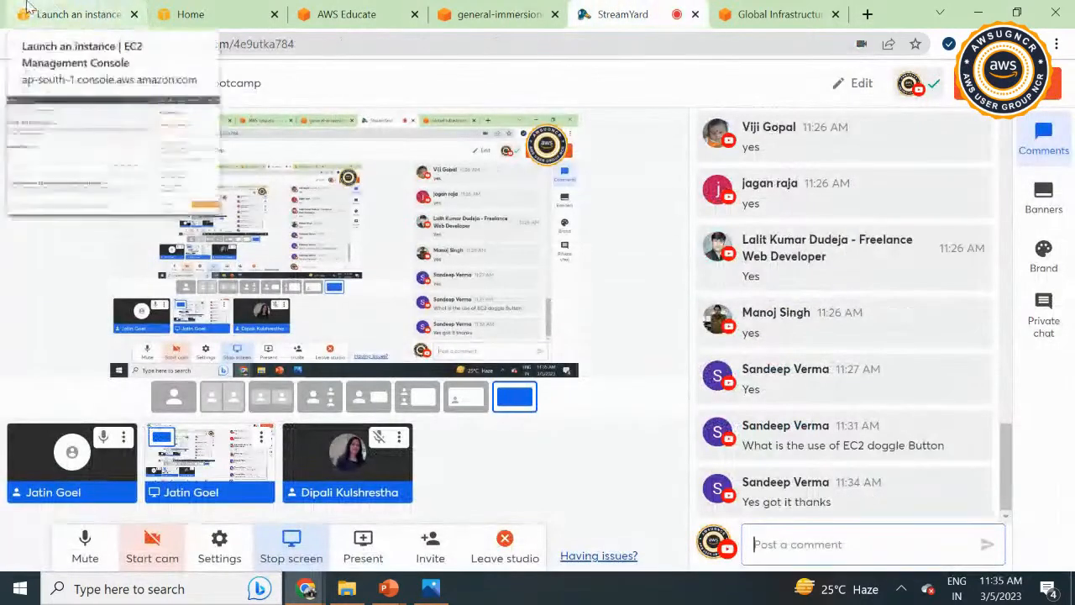
pyautogui.click(33, 10)
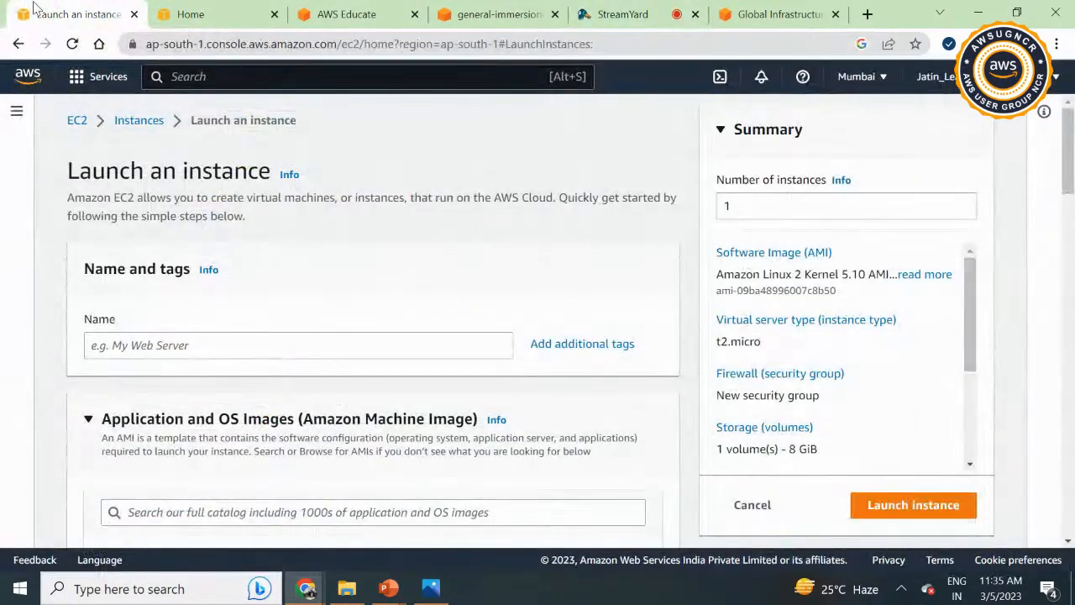
pyautogui.click(147, 340)
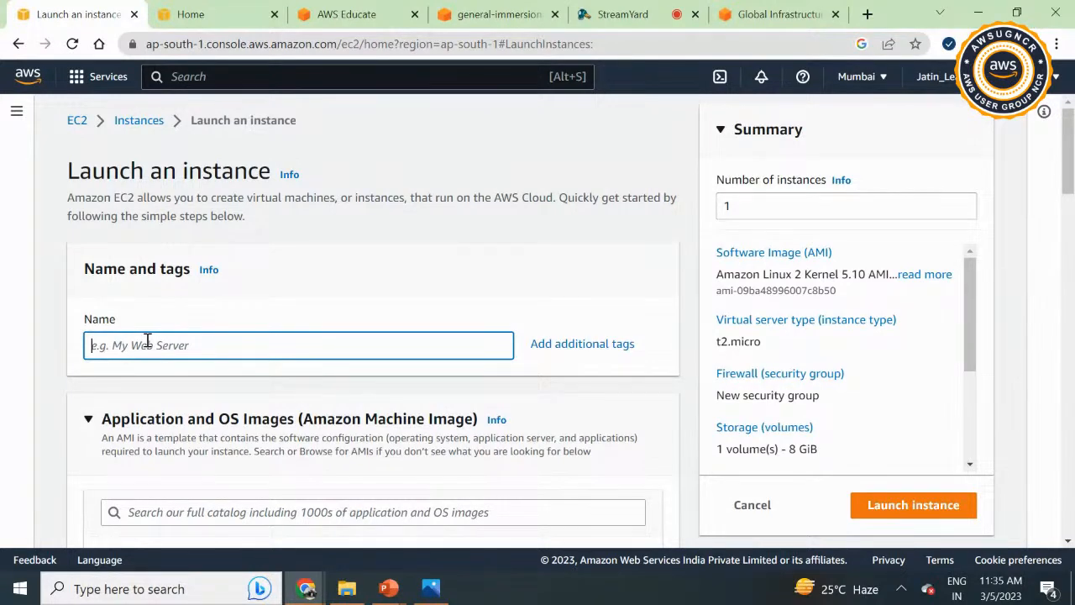
pyautogui.write('Linux')
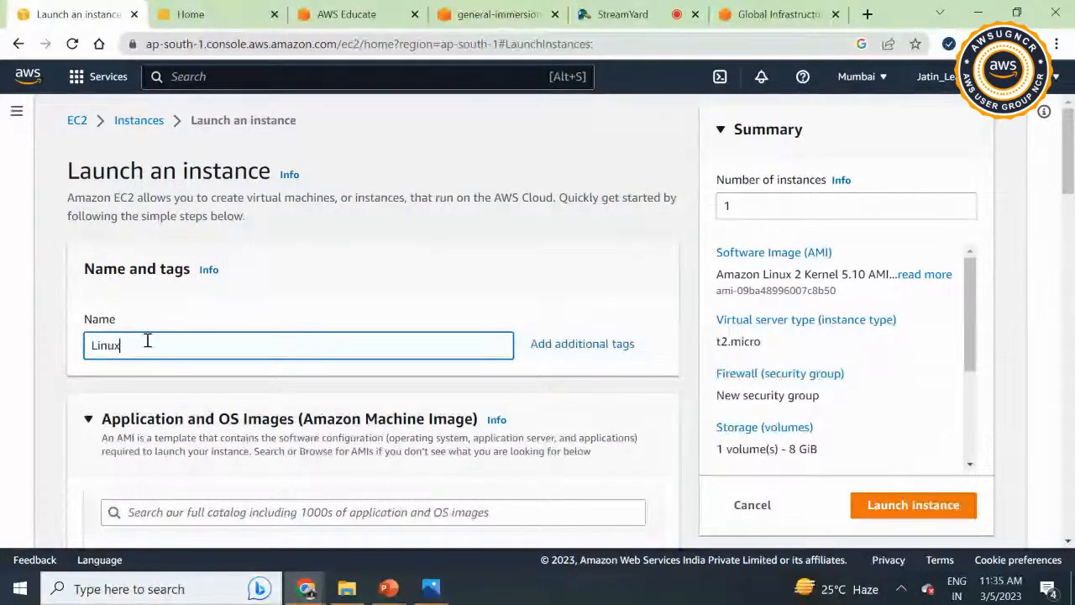
pyautogui.write('Server')
pyautogui.scroll(-3, 1067, 217)
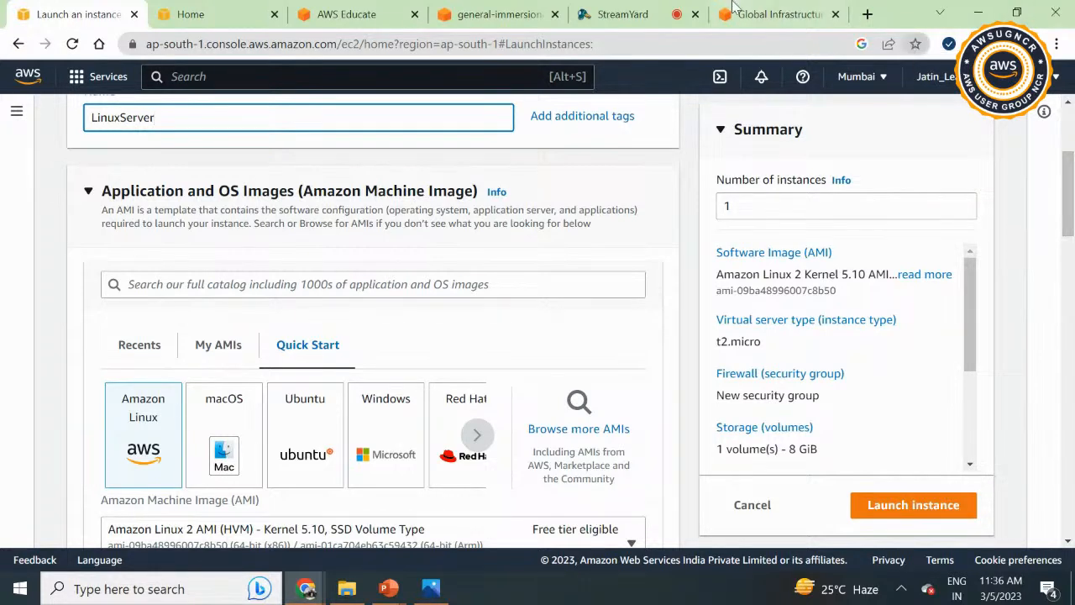
pyautogui.click(622, 14)
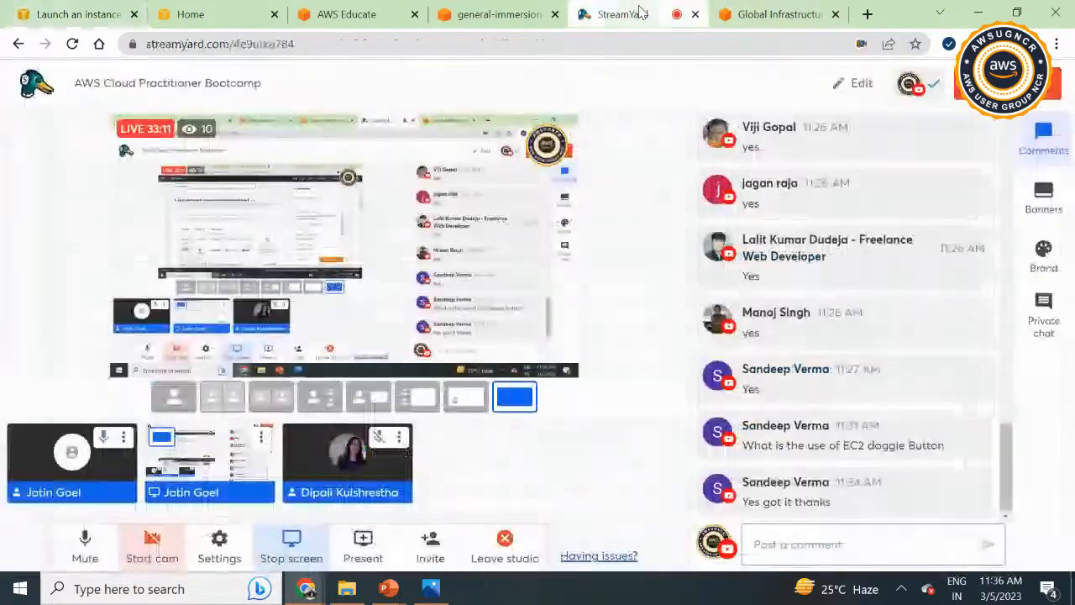
# Switch back to the EC2 launch wizard showing Amazon Linux 2 AMI and t2.micro
pyautogui.click(82, 13)
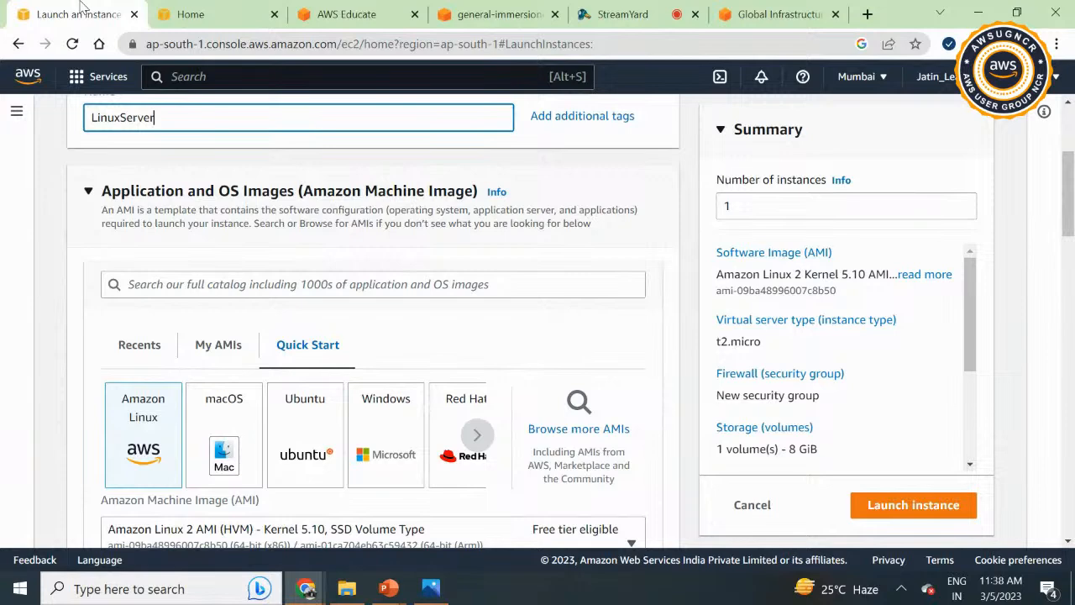
pyautogui.click(622, 14)
pyautogui.click(73, 12)
pyautogui.scroll(-3, 593, 307)
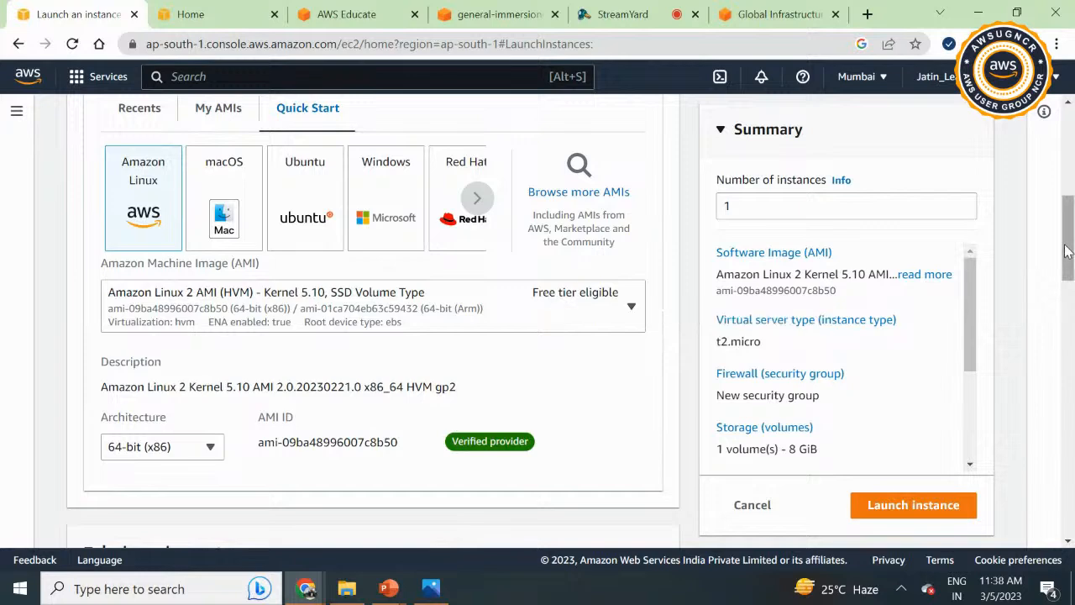
pyautogui.moveTo(1066, 252); pyautogui.dragTo(1066, 298)
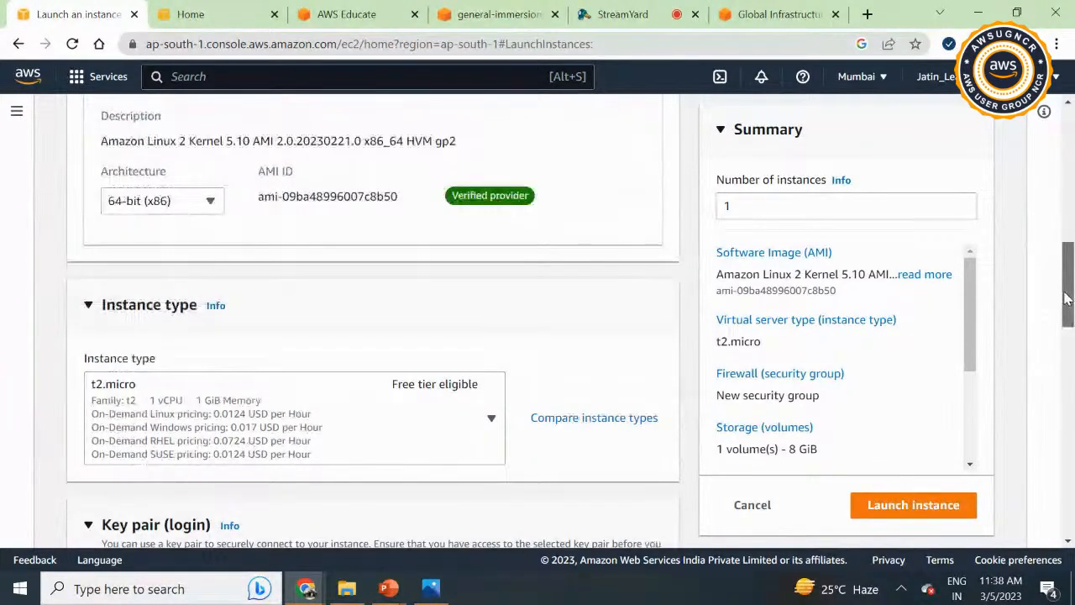
# Scroll down to the Key pair (login) section and begin creating a new key pair
pyautogui.moveTo(1066, 298); pyautogui.dragTo(1066, 330)
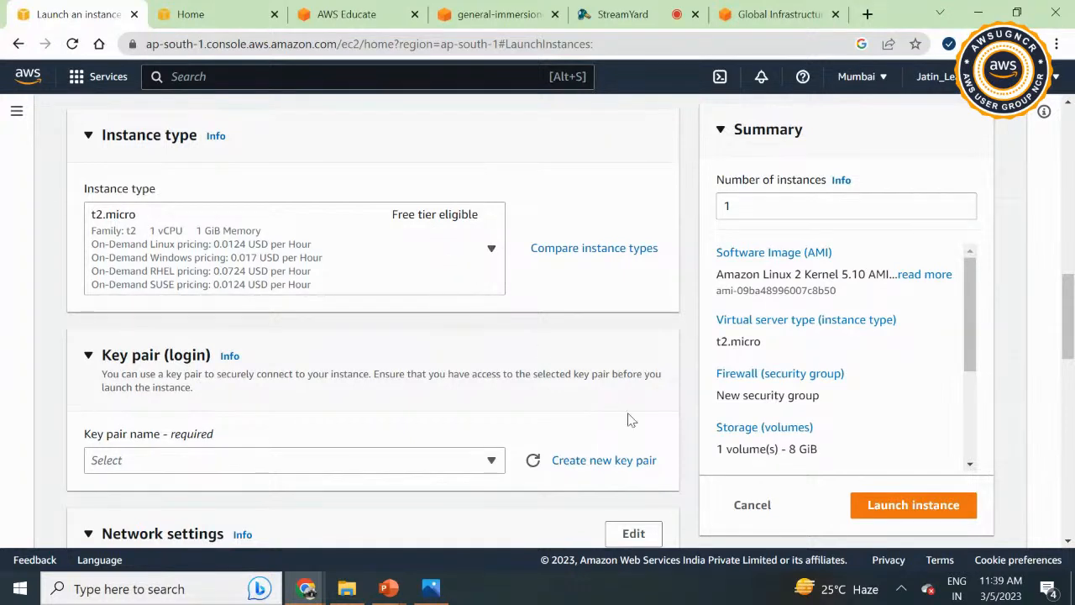
pyautogui.click(609, 462)
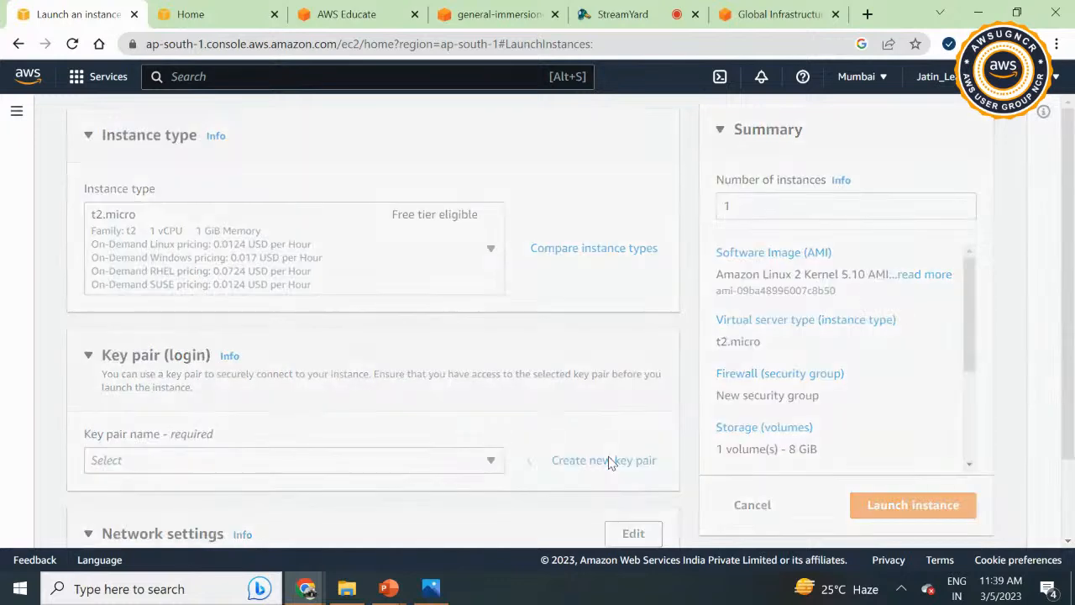
# Name the new RSA key pair DemoKeyPair_05-03-2023
pyautogui.click(428, 325)
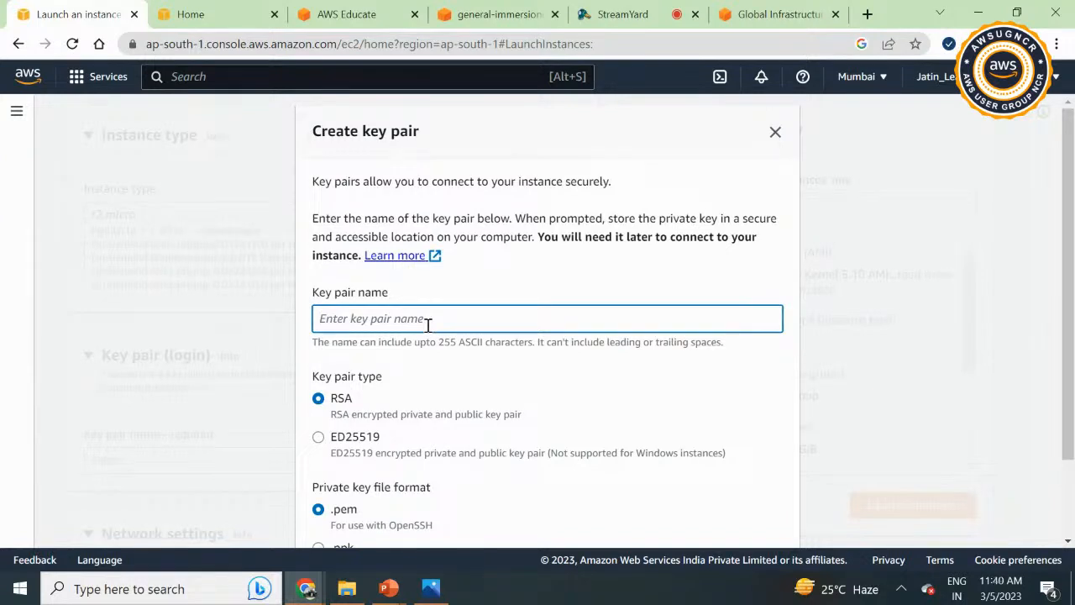
pyautogui.write('DemoKey')
pyautogui.write('Pair')
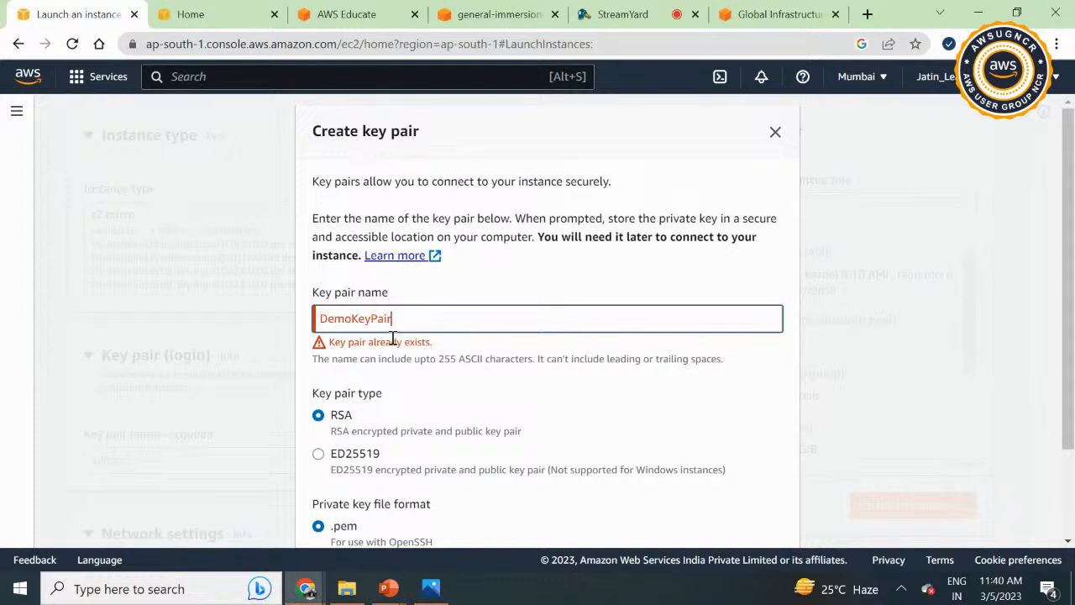
pyautogui.write('_')
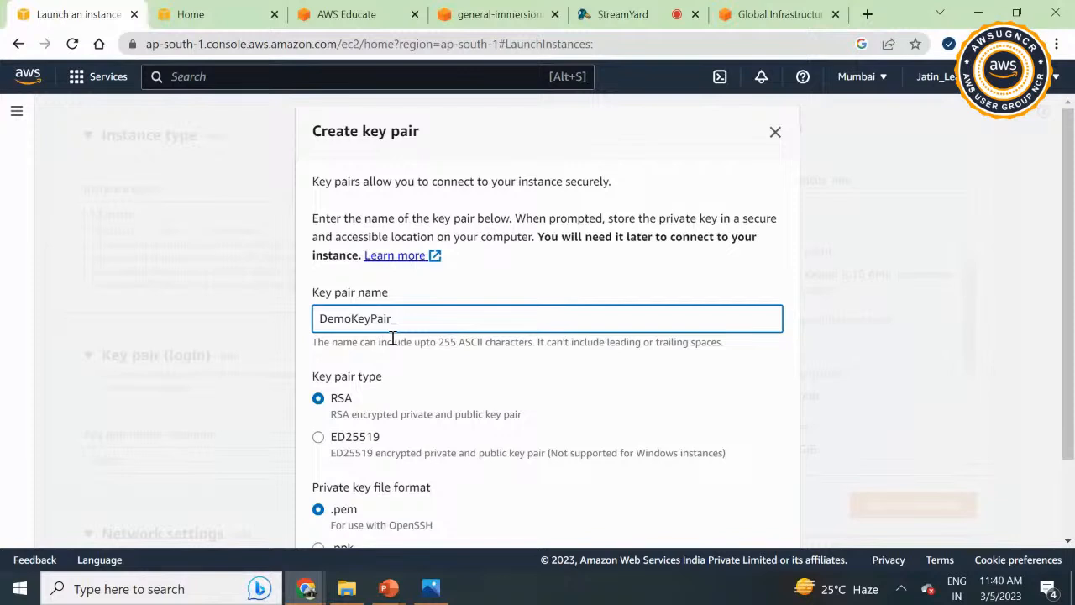
pyautogui.write('05-03-2023')
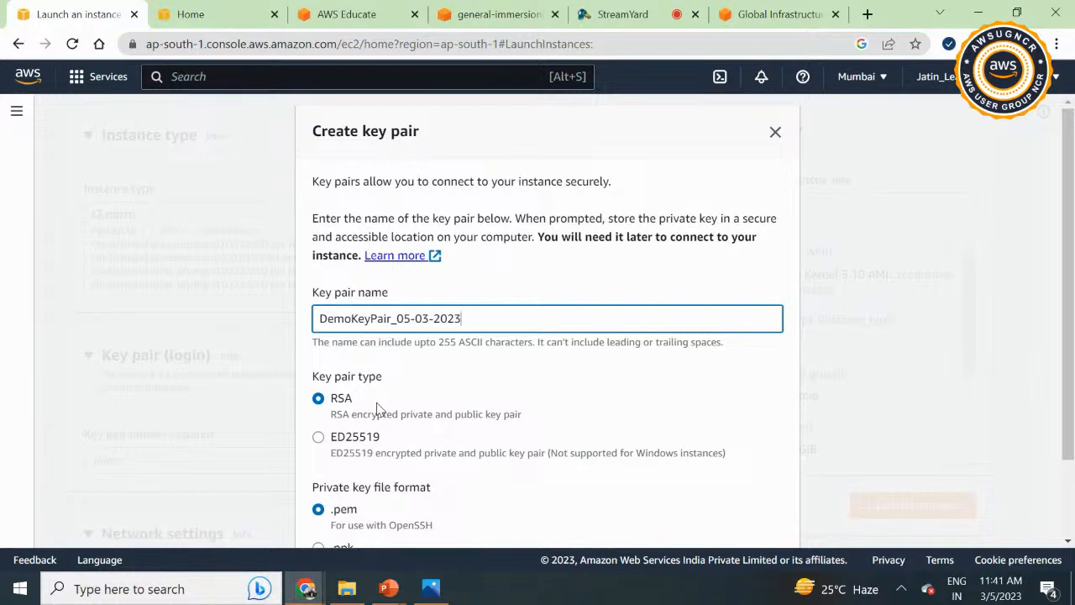
pyautogui.moveTo(1072, 361); pyautogui.dragTo(1072, 462)
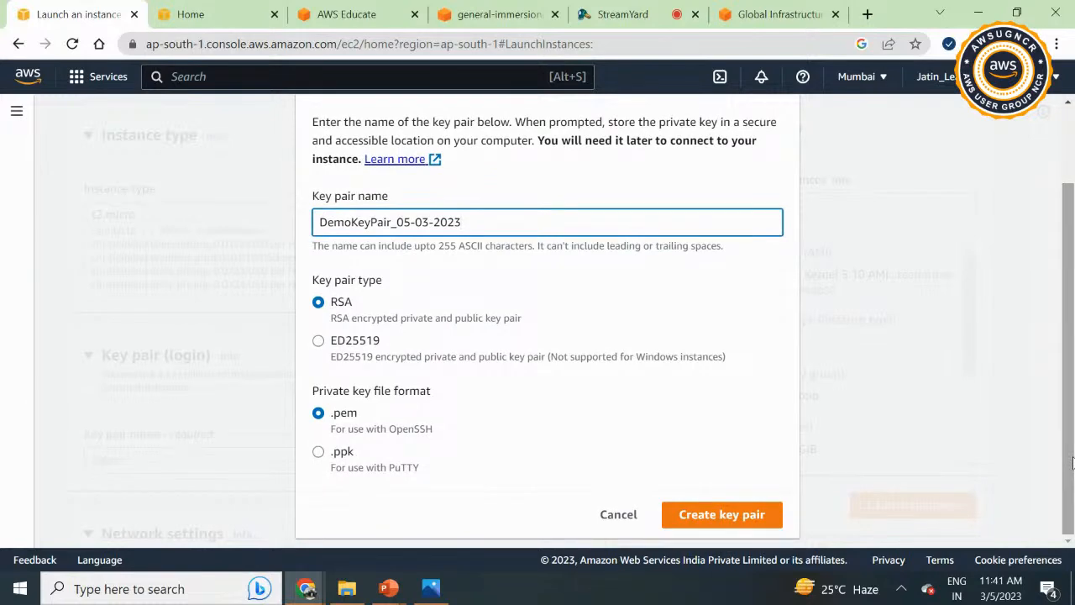
pyautogui.click(621, 14)
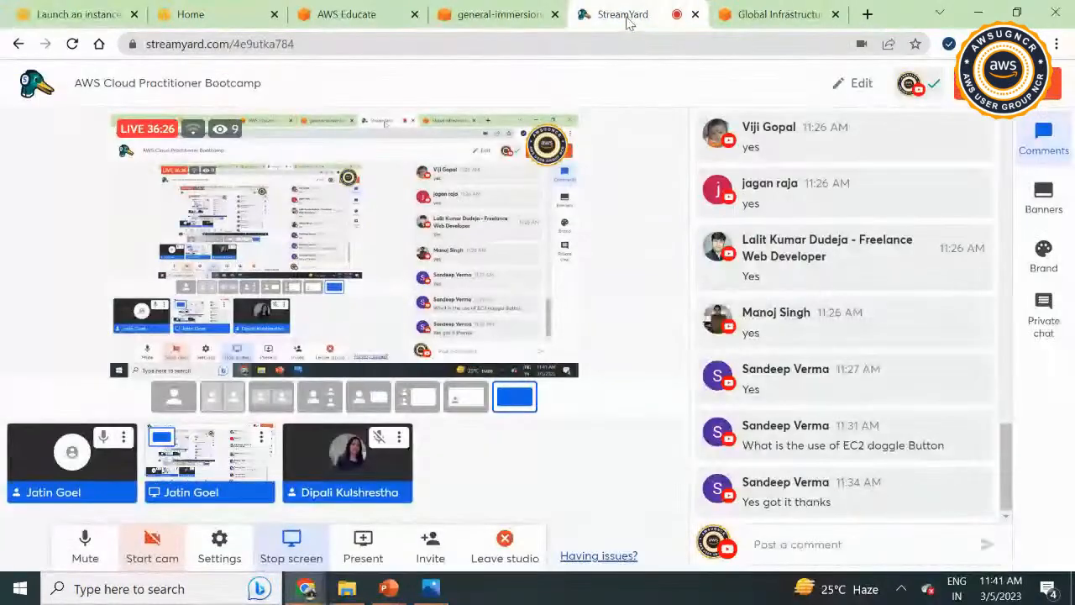
pyautogui.click(44, 15)
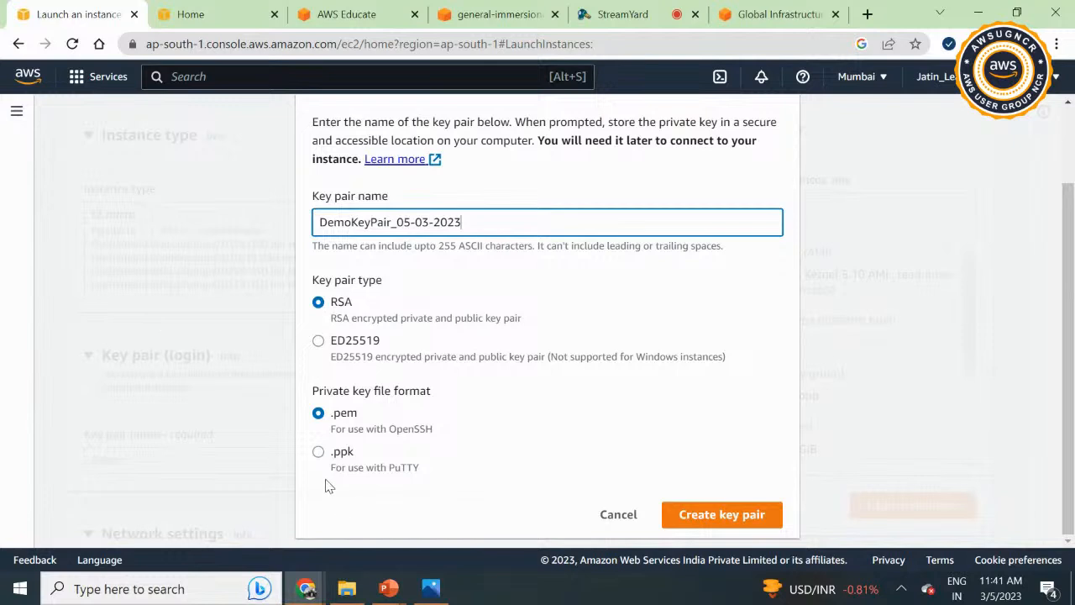
# Create the key pair in PuTTY .ppk format, downloading its private key file
pyautogui.click(319, 455)
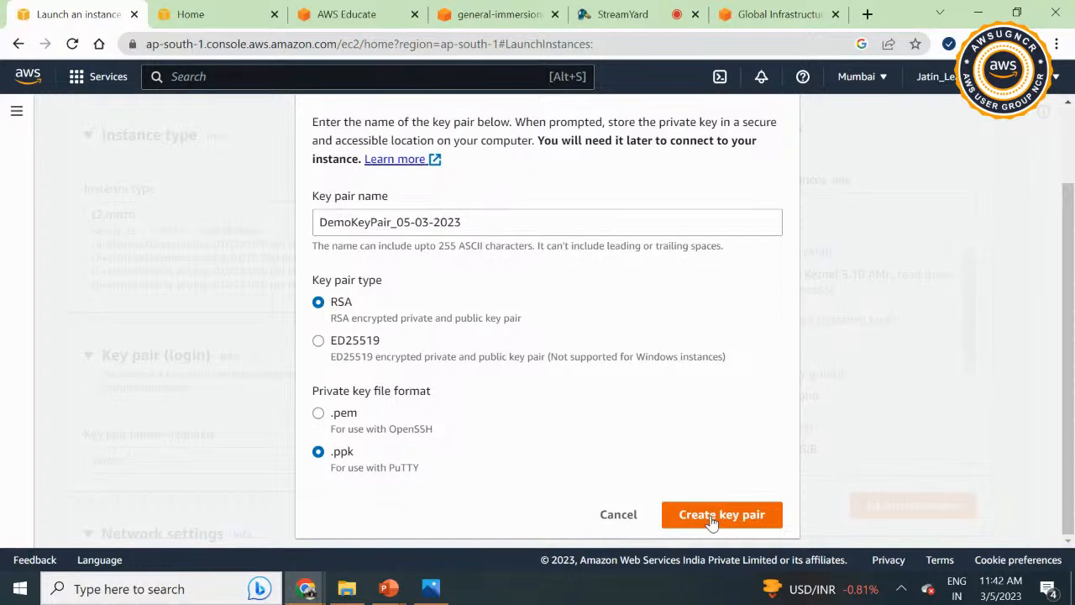
pyautogui.click(712, 515)
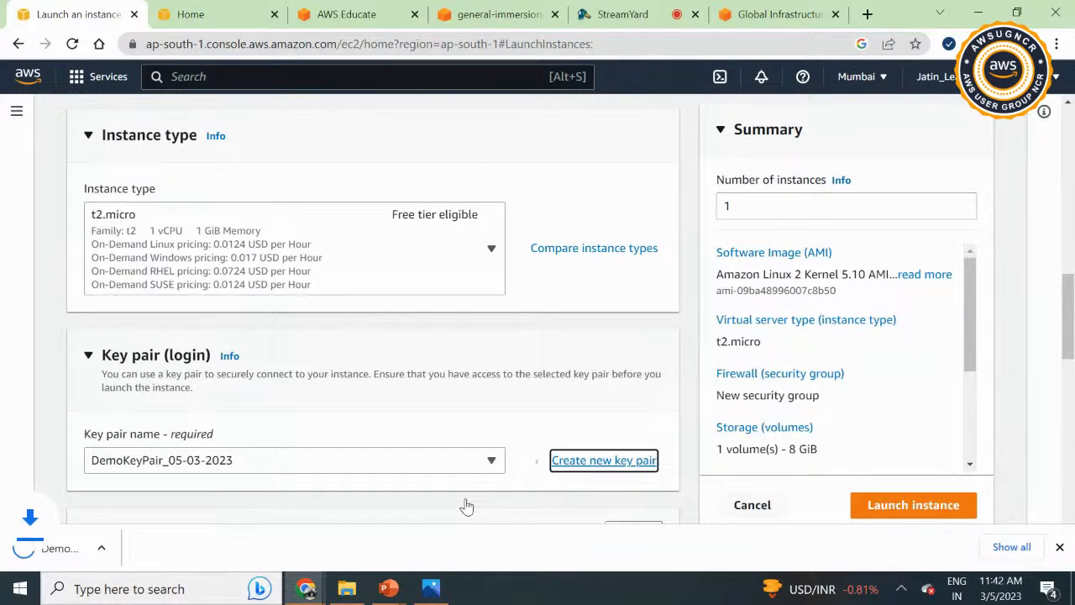
pyautogui.scroll(-4, 307, 244)
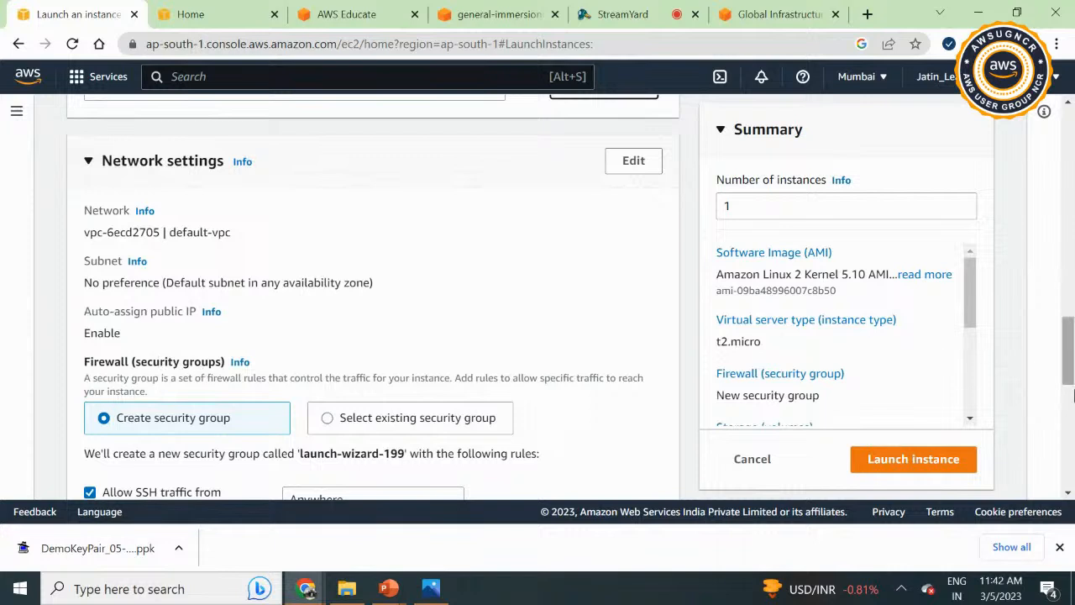
# Scroll down to the Firewall rules, then switch to the StreamYard live studio tab
pyautogui.scroll(-2, 1071, 395)
pyautogui.moveTo(1069, 406); pyautogui.dragTo(1070, 410)
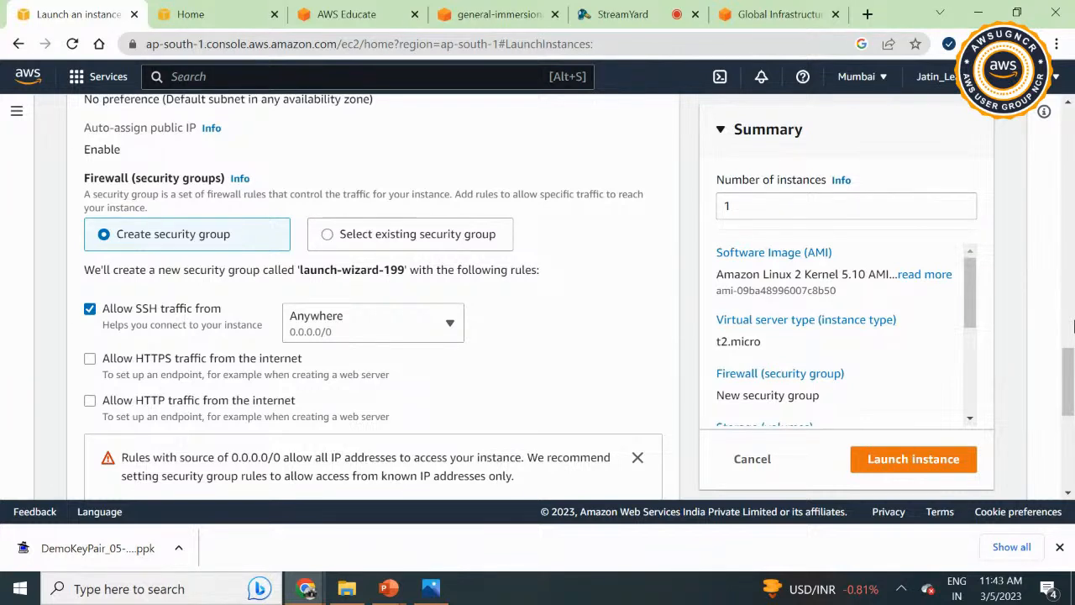
pyautogui.click(636, 8)
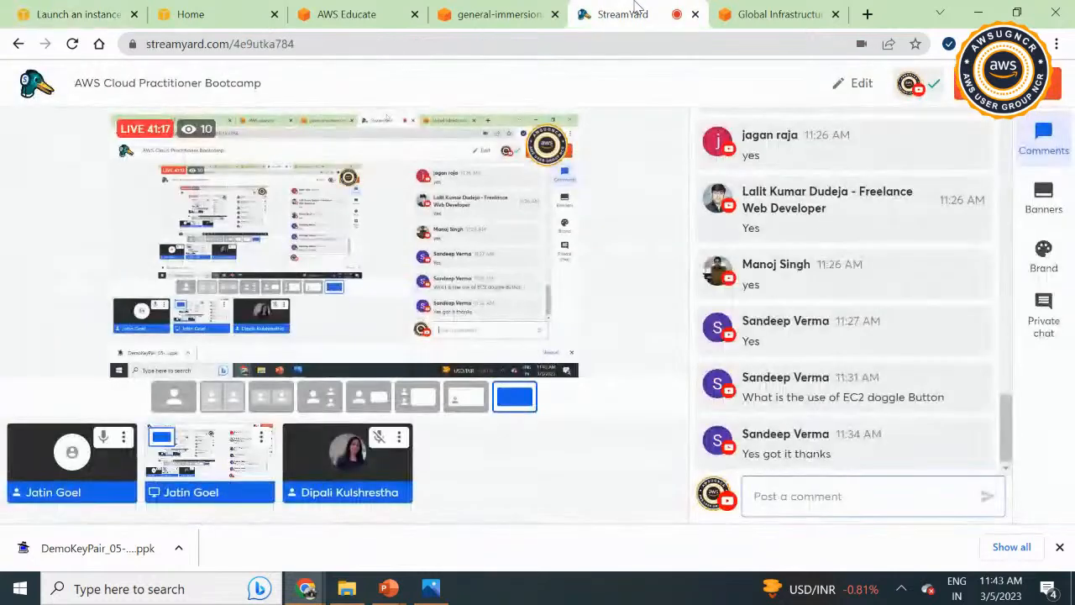
# Switch back to the Launch an instance browser tab
pyautogui.click(76, 10)
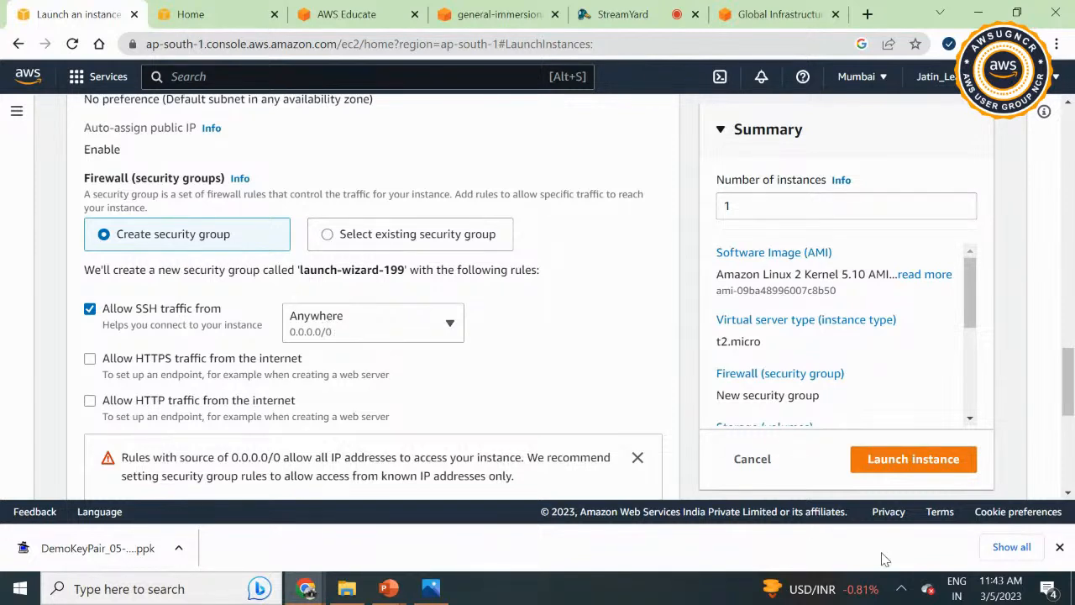
# Dismiss the download bar and launch the t2.micro instance with its 8 GiB gp2 volume
pyautogui.click(1060, 546)
pyautogui.moveTo(1069, 412); pyautogui.dragTo(1069, 418)
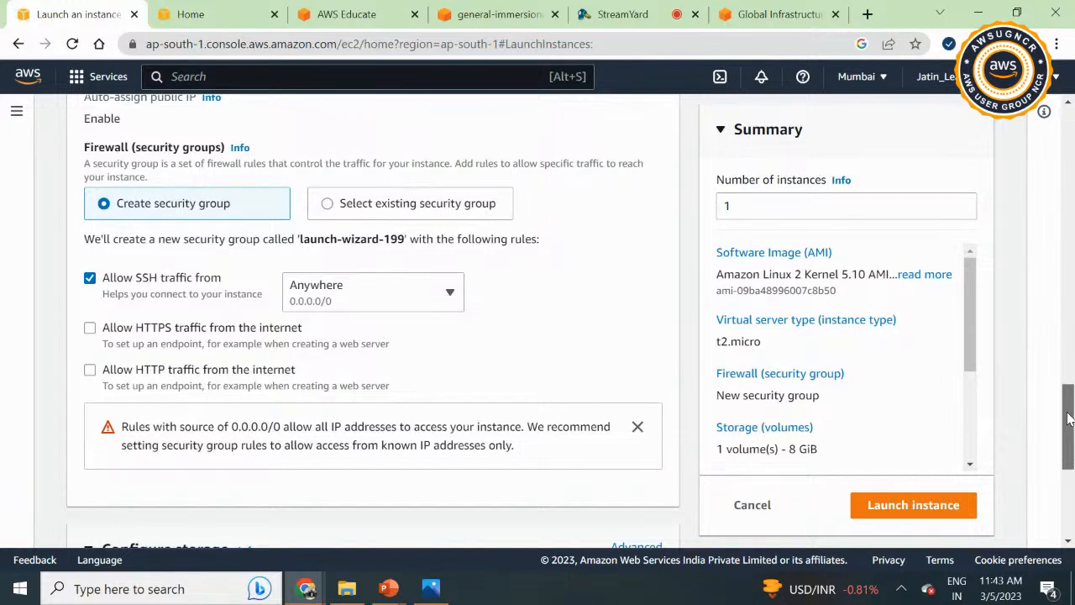
pyautogui.moveTo(1069, 419); pyautogui.dragTo(1071, 474)
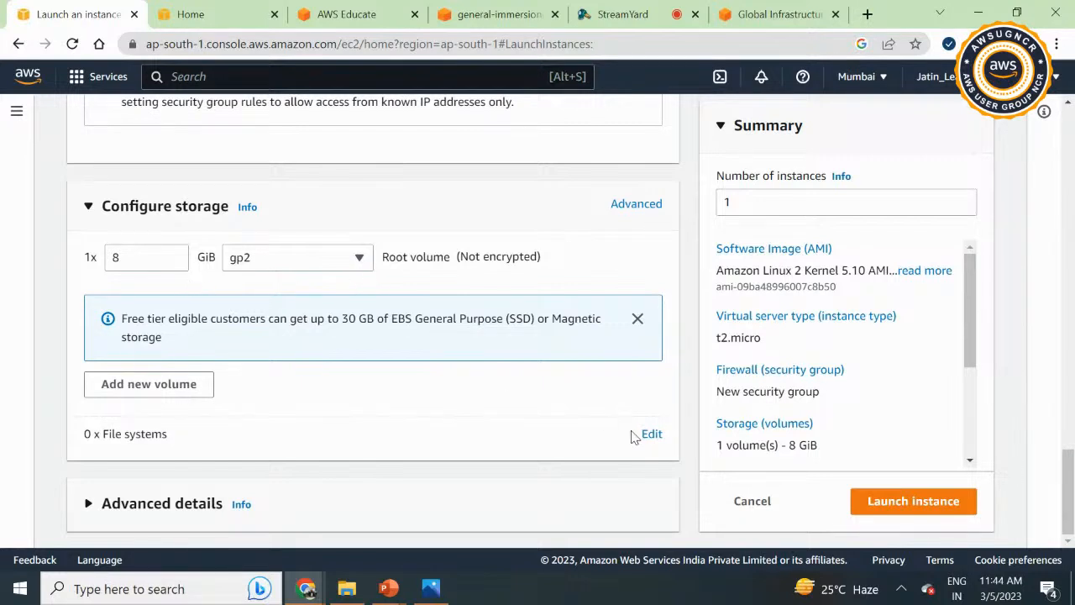
pyautogui.click(914, 502)
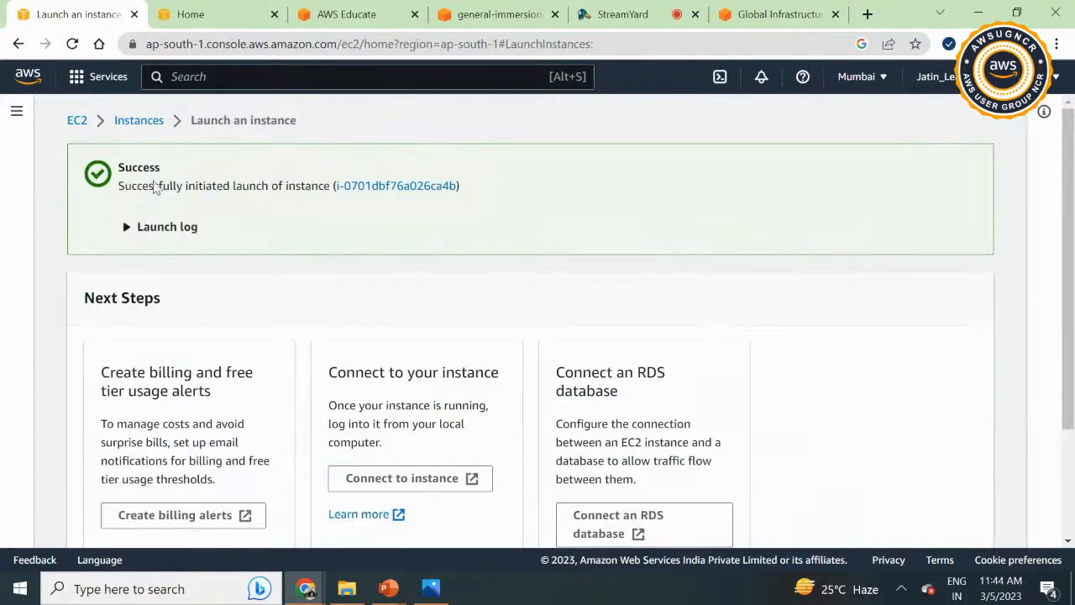
# Refresh the Instances list until LinuxServer is Running, select it and bring up Connect
pyautogui.click(130, 123)
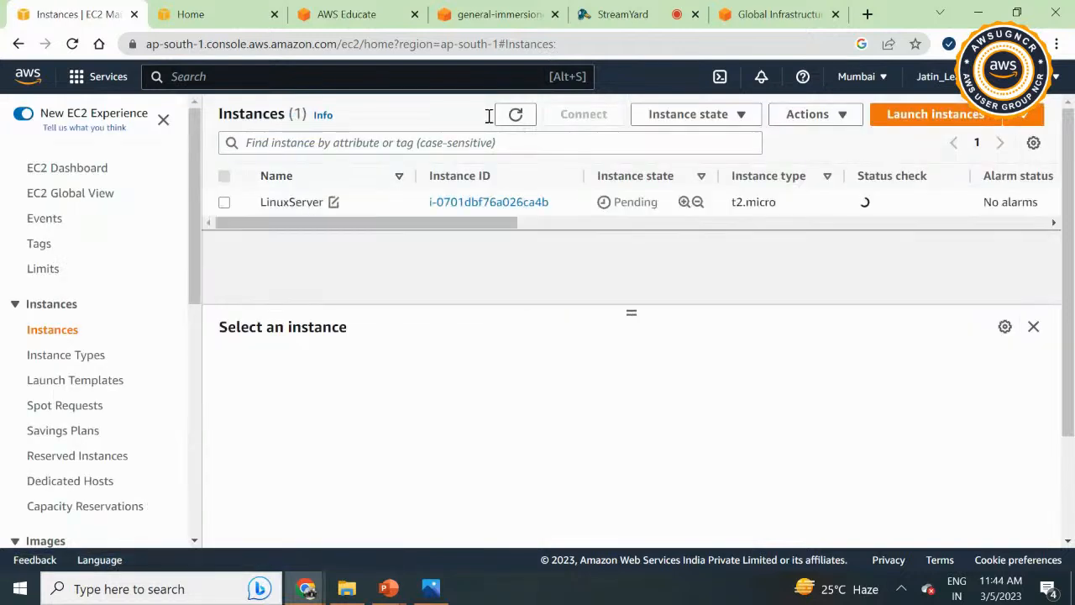
pyautogui.click(516, 116)
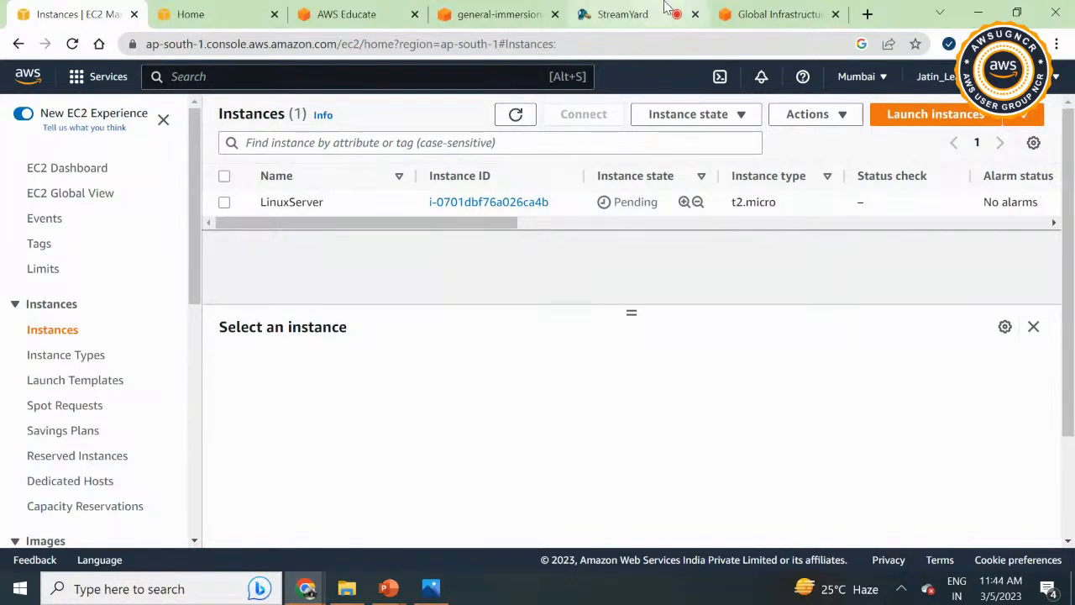
pyautogui.click(626, 14)
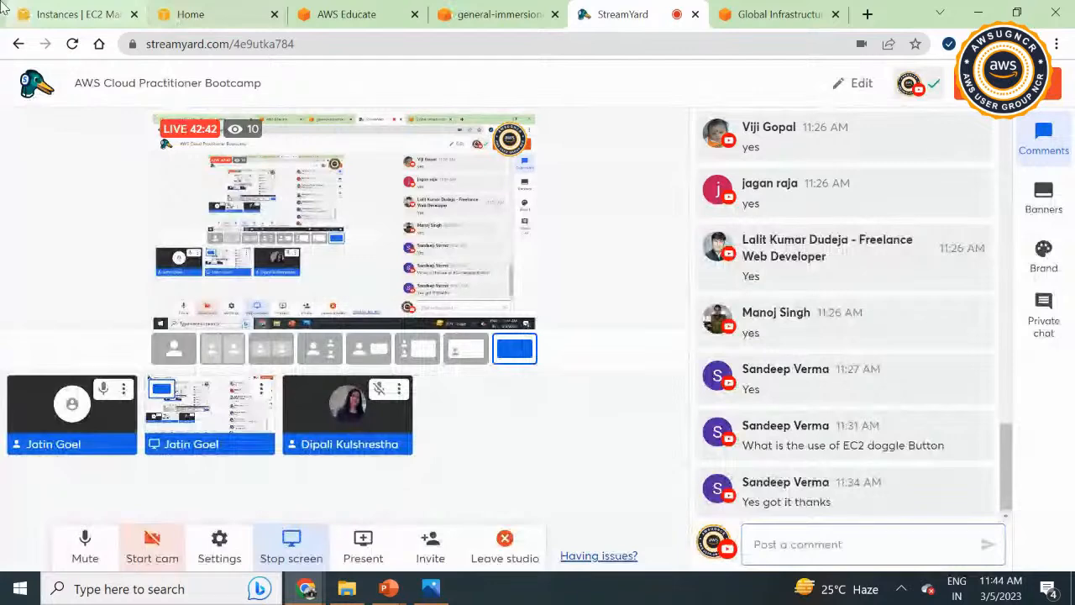
pyautogui.click(34, 14)
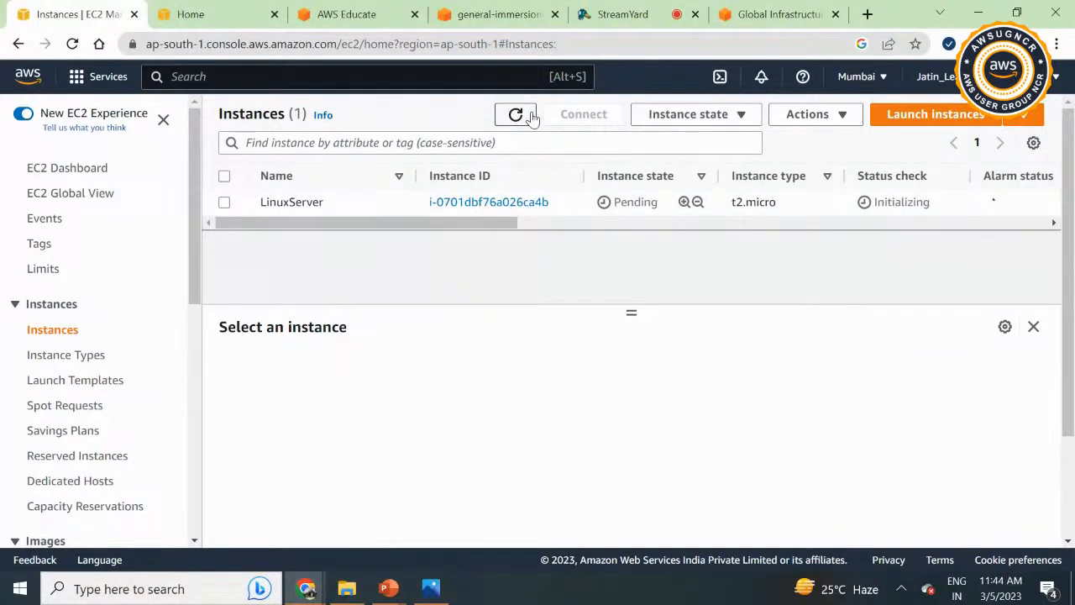
pyautogui.click(515, 115)
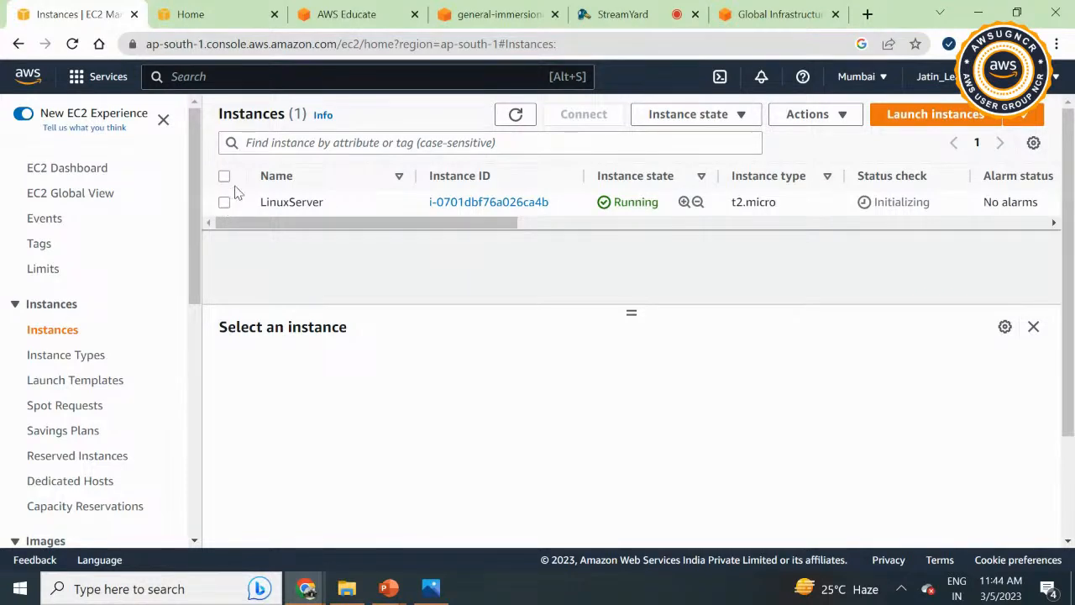
pyautogui.click(224, 202)
pyautogui.click(576, 116)
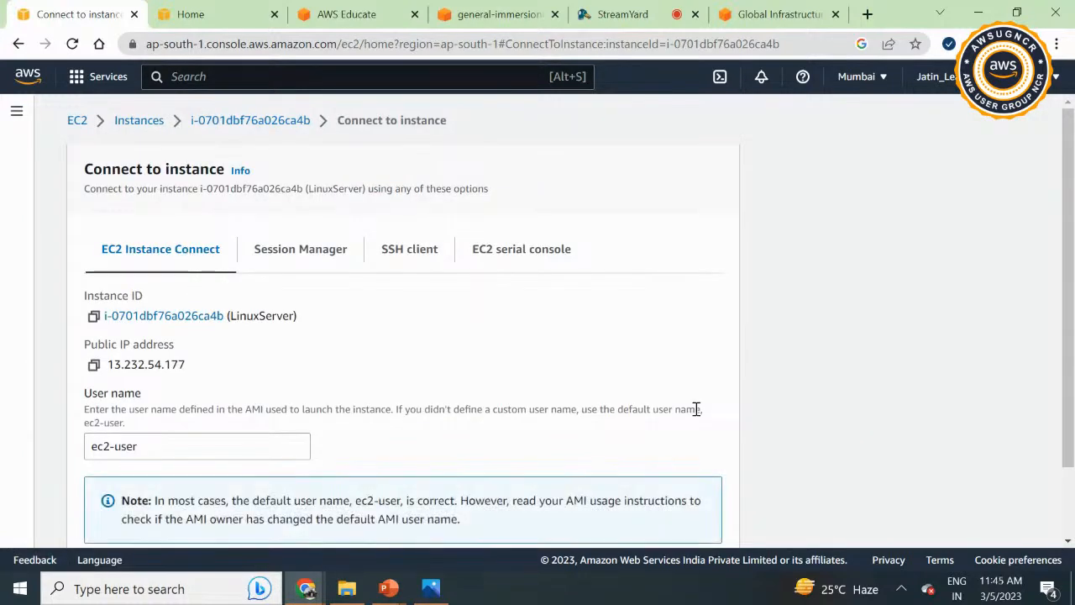
# Start an EC2 Instance Connect session to LinuxServer, then go back to the Instances tab
pyautogui.scroll(-1, 1071, 314)
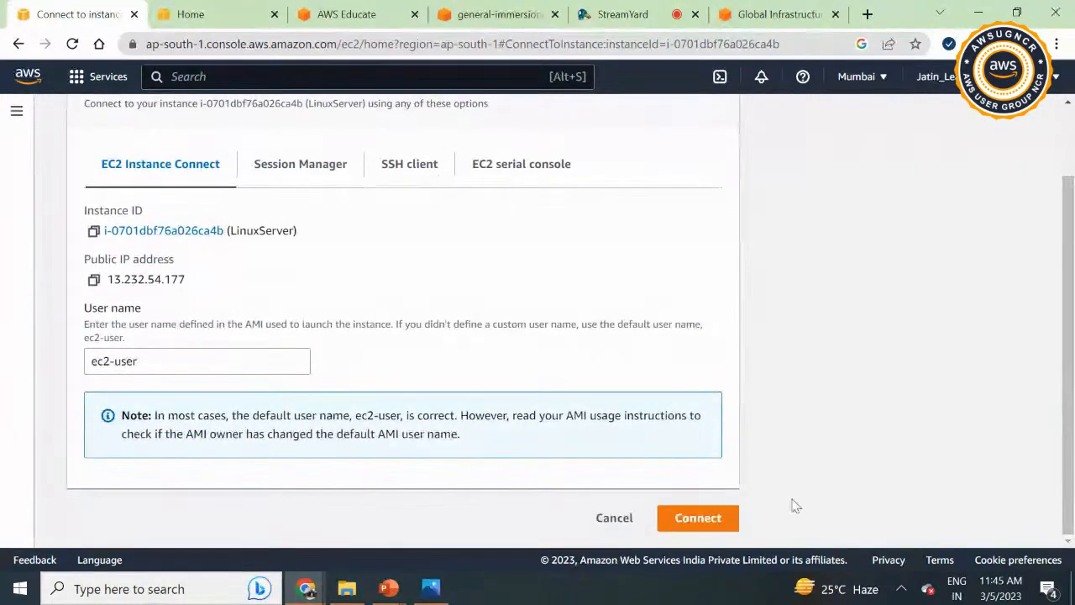
pyautogui.click(693, 520)
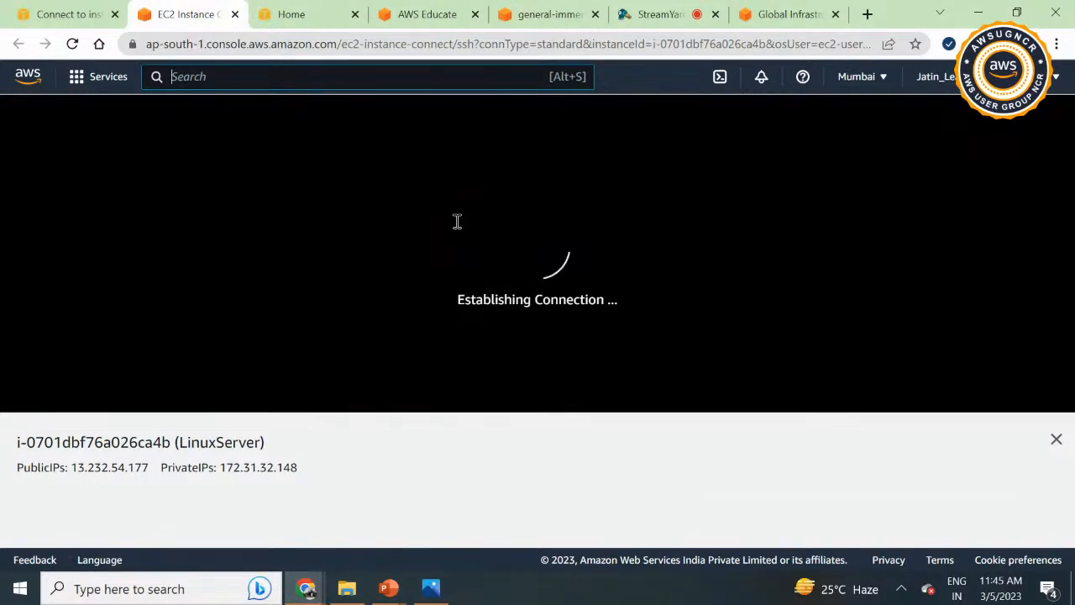
pyautogui.click(53, 9)
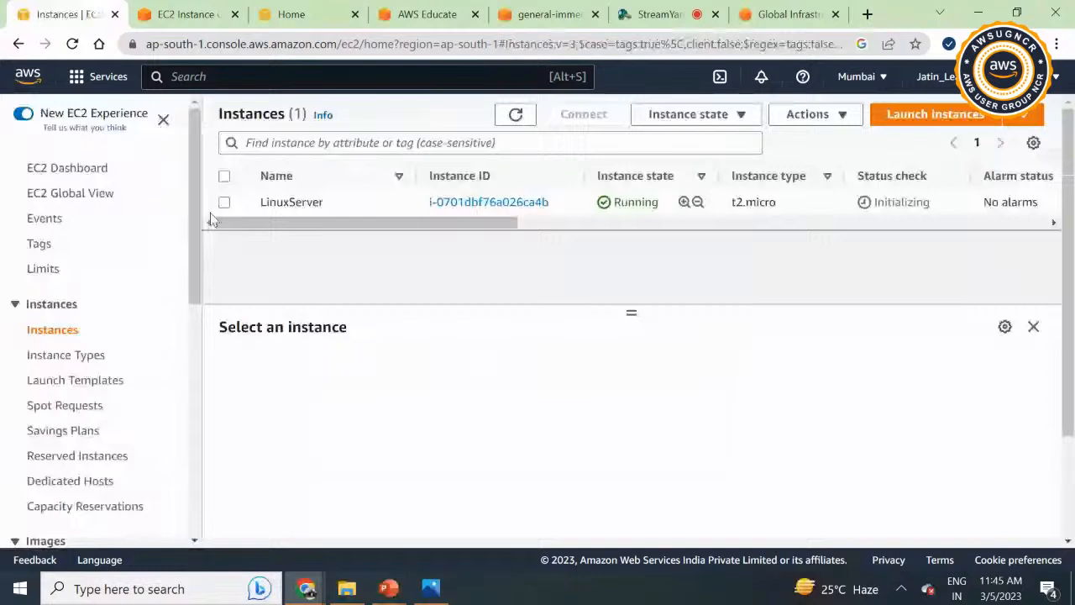
# Select LinuxServer to view its details, then switch to the StreamYard studio
pyautogui.click(224, 202)
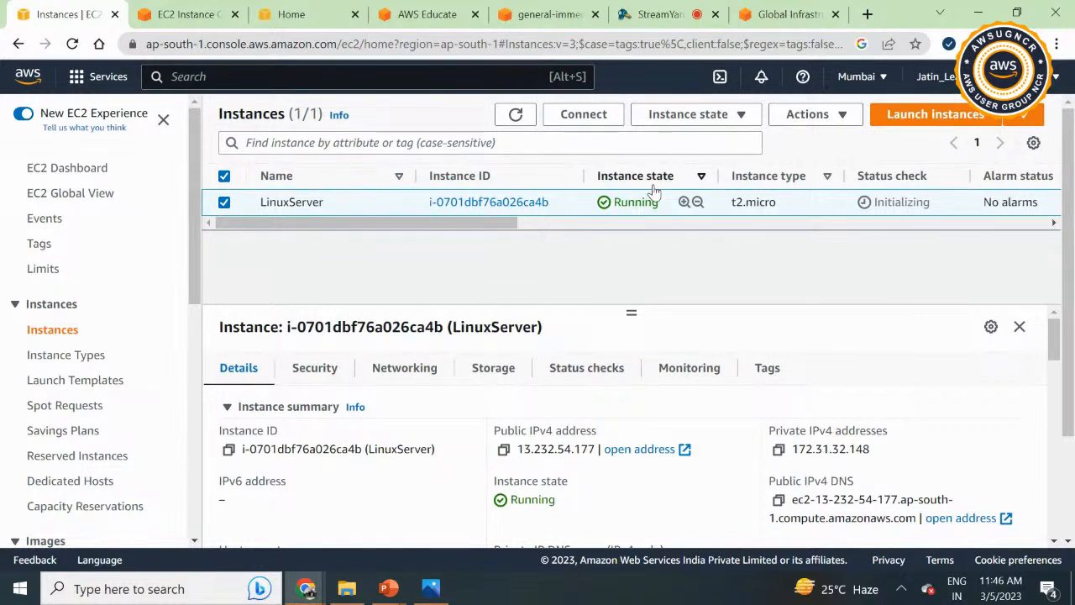
pyautogui.click(659, 14)
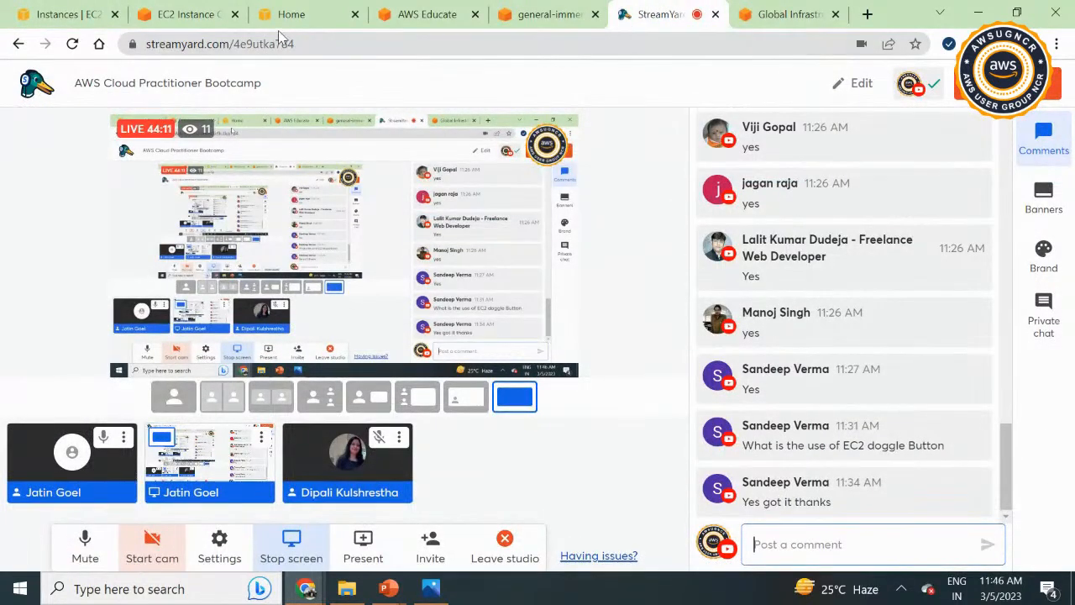
# Go to the LinuxServer terminal tab and focus its shell prompt
pyautogui.click(187, 14)
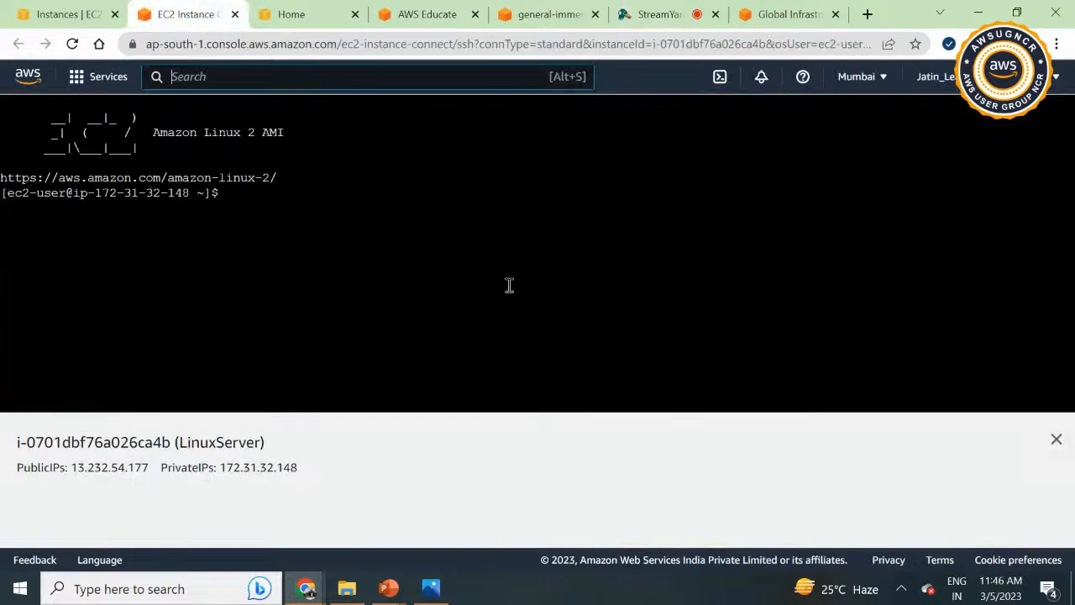
pyautogui.click(227, 193)
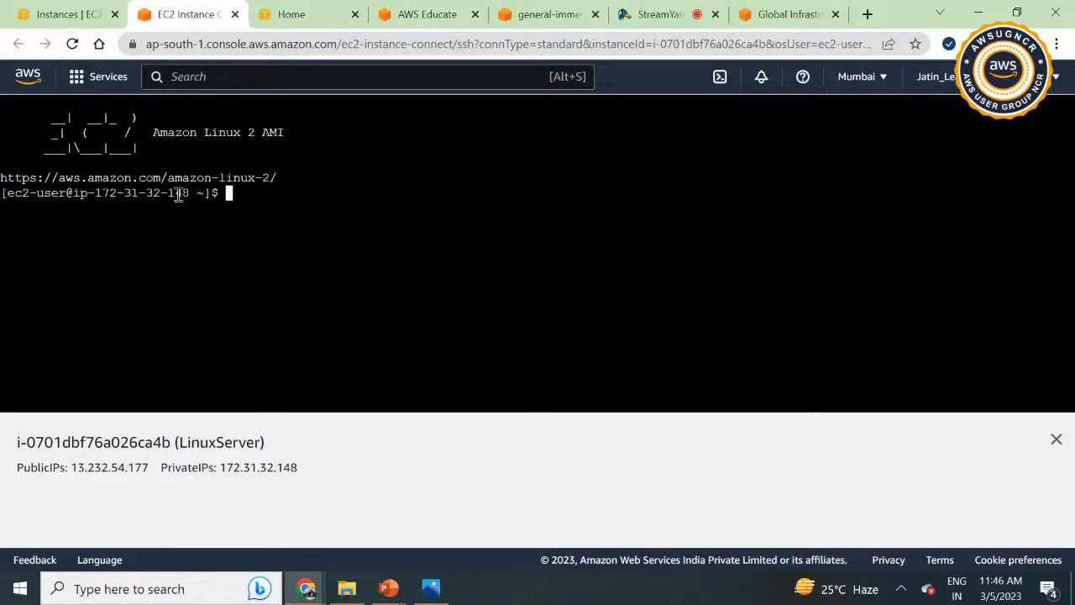
pyautogui.click(67, 15)
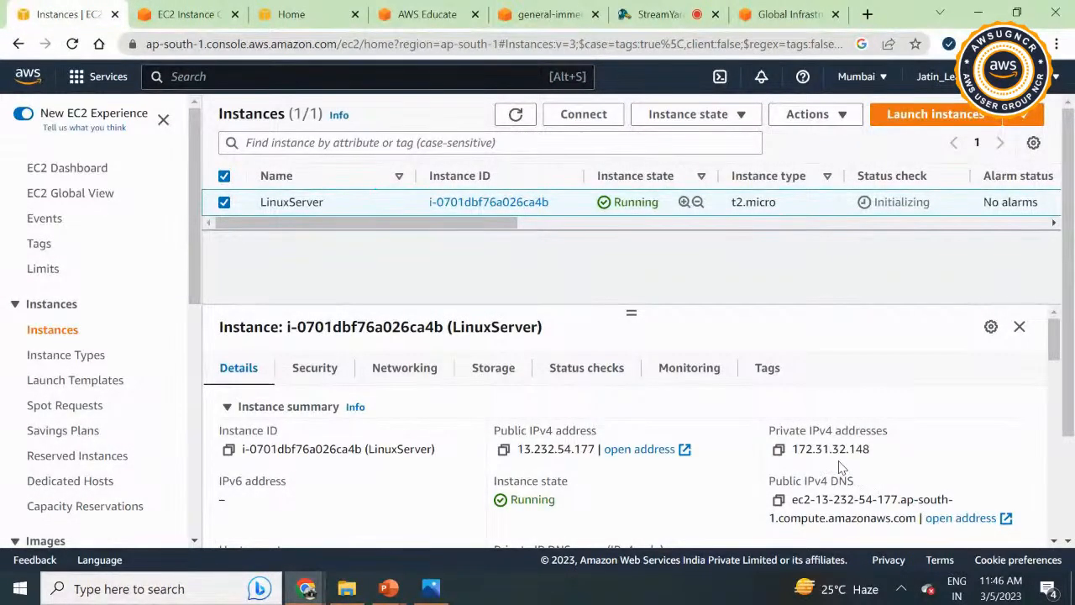
pyautogui.click(196, 12)
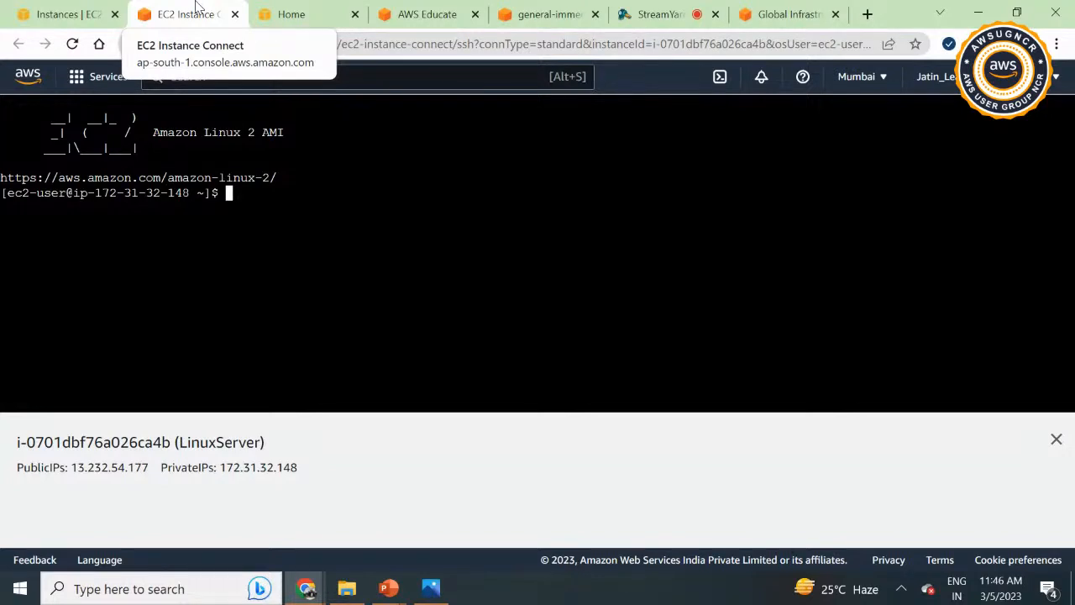
# Run whoami and highlight the ec2-user result
pyautogui.write('whoami')
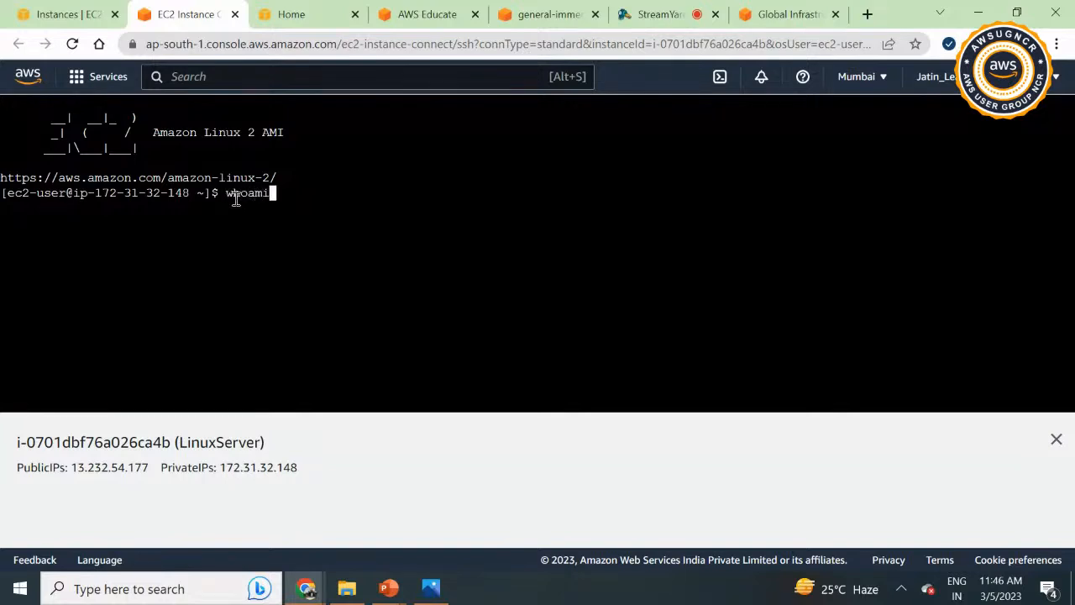
pyautogui.press('Return')
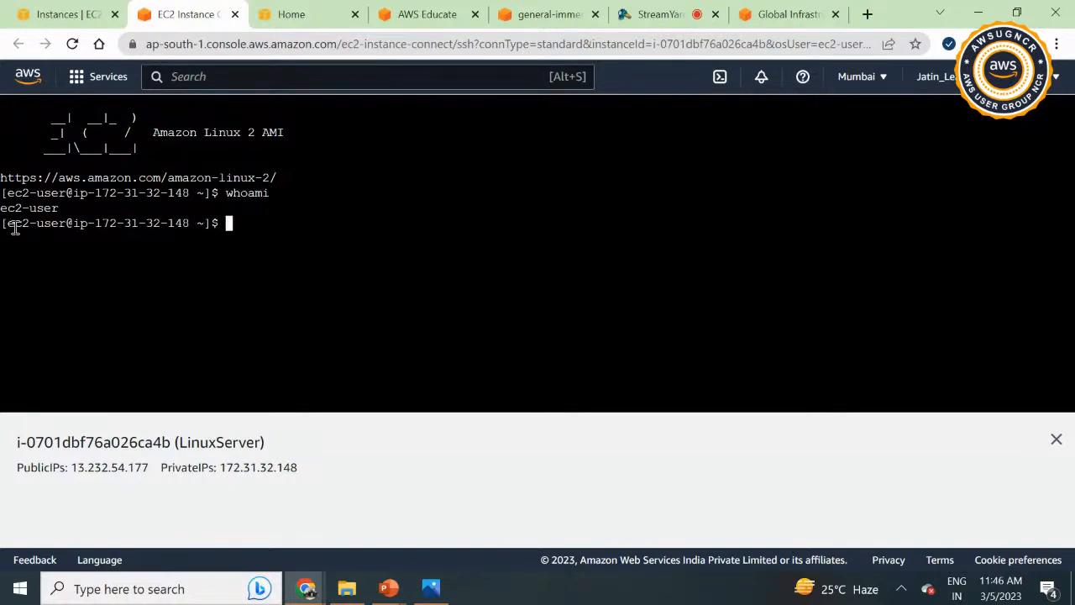
pyautogui.tripleClick(58, 208)
pyautogui.doubleClick(58, 208)
pyautogui.click(58, 208)
pyautogui.doubleClick(58, 208)
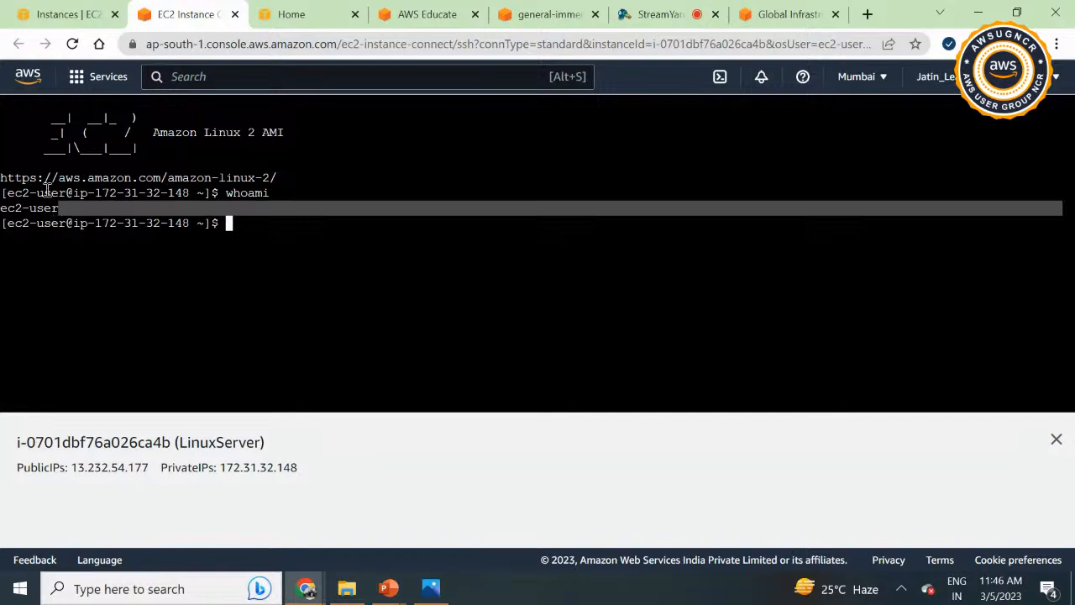
pyautogui.doubleClick(42, 190)
pyautogui.doubleClick(53, 196)
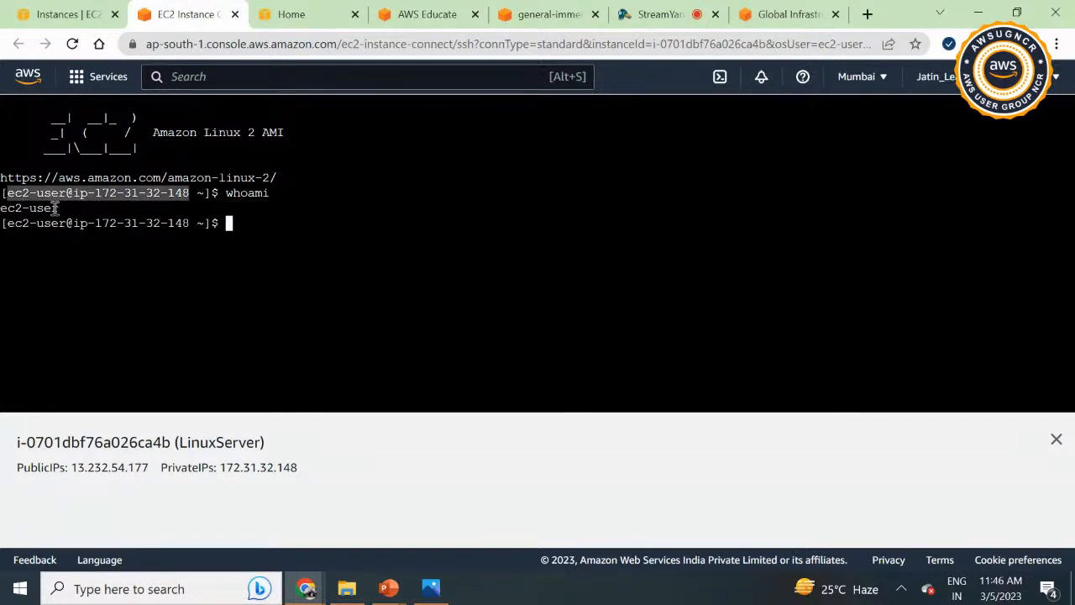
pyautogui.doubleClick(56, 209)
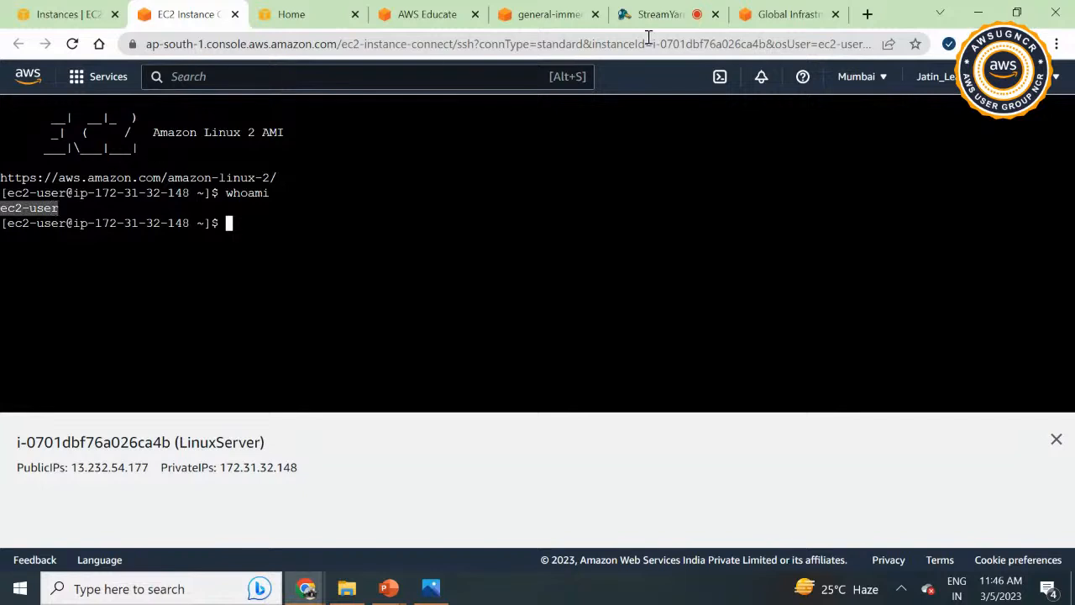
# Open the 'Manage users on your Linux instance' docs page and highlight ec2-user as Amazon Linux's default user
pyautogui.click(867, 15)
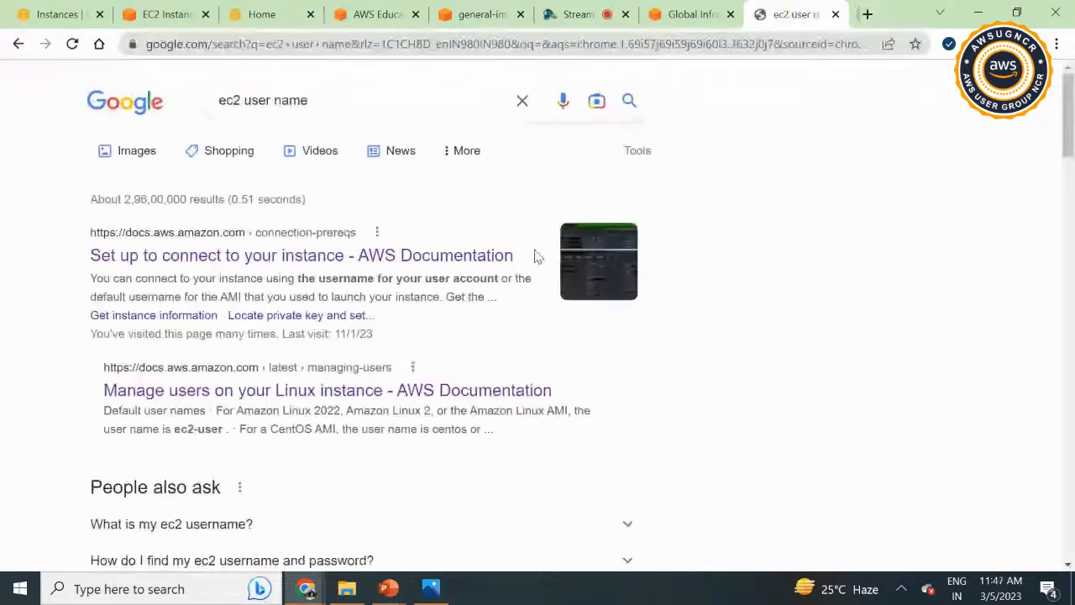
pyautogui.click(439, 391)
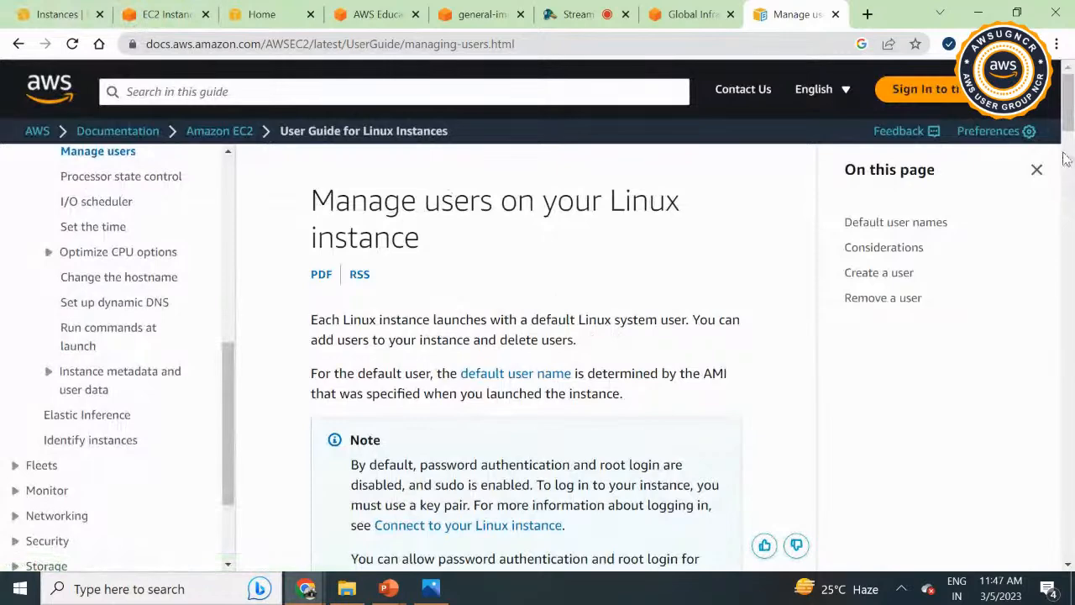
pyautogui.moveTo(1069, 126); pyautogui.dragTo(1072, 220)
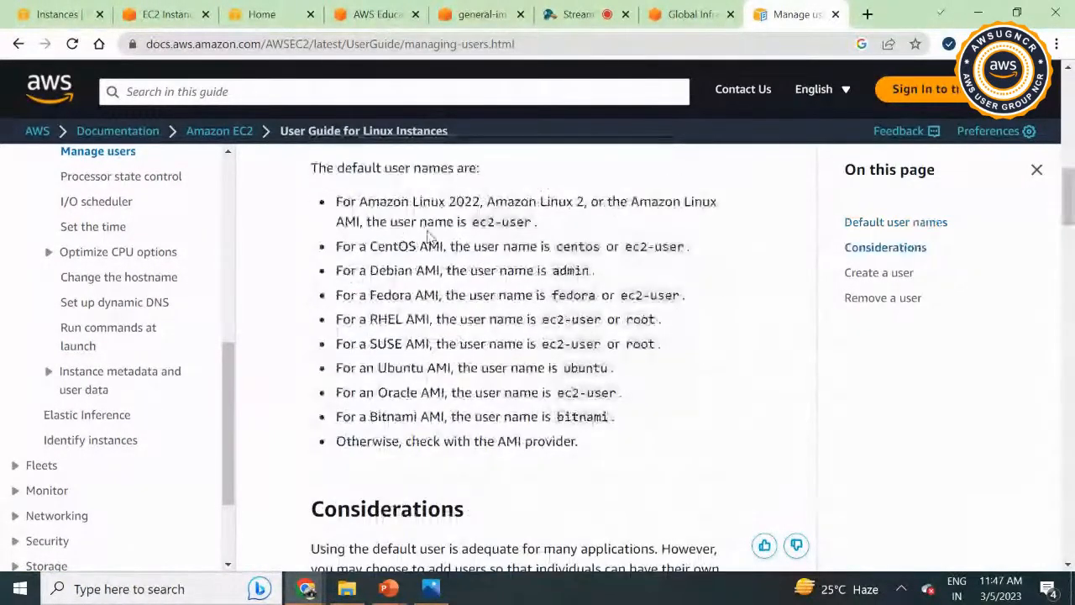
pyautogui.doubleClick(552, 208)
pyautogui.doubleClick(521, 220)
pyautogui.doubleClick(498, 220)
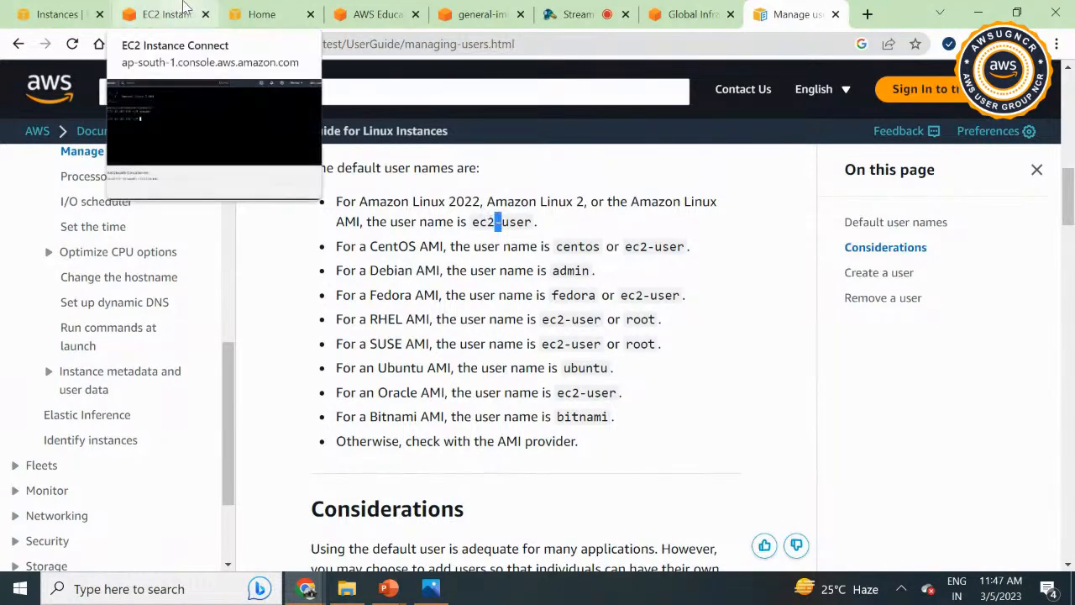
pyautogui.click(563, 45)
pyautogui.hotkey('ctrl', 'c')
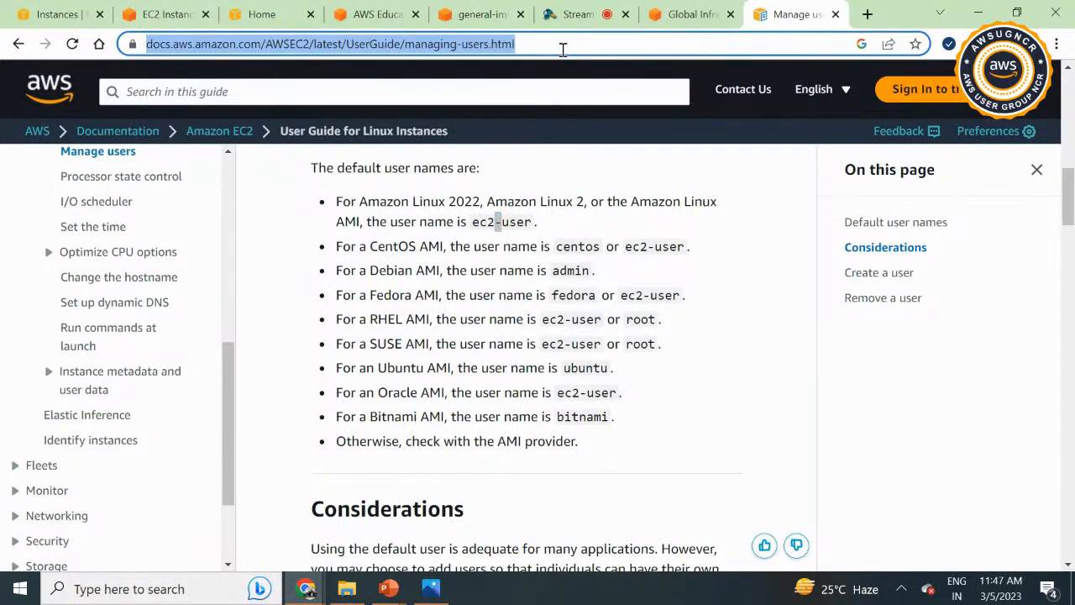
# Post 'User Name for EC2:' followed by the pasted documentation link as a StreamYard chat comment
pyautogui.click(571, 17)
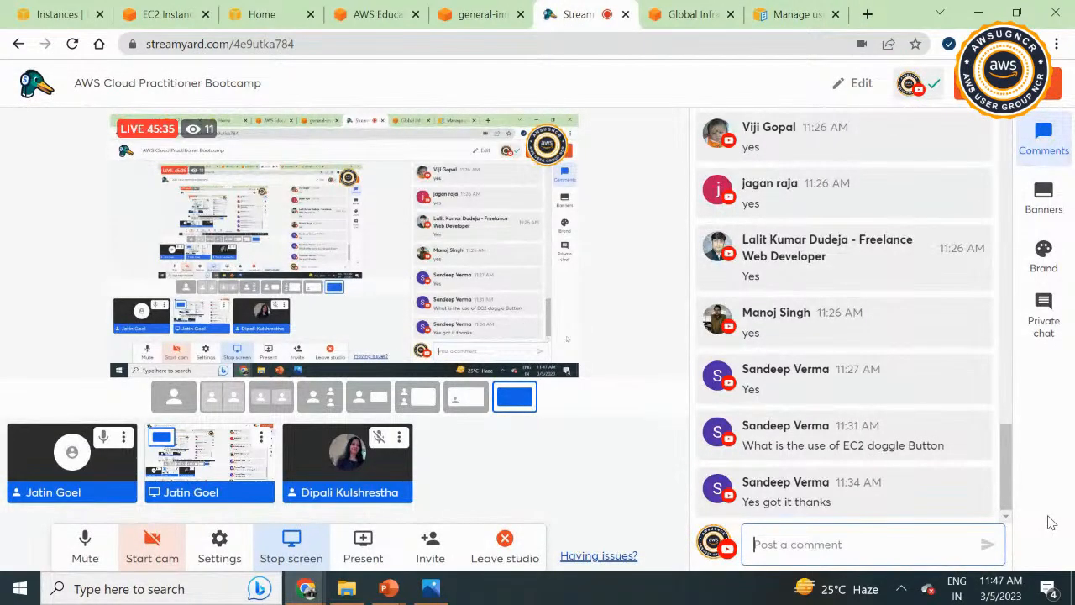
pyautogui.write('USe')
pyautogui.press('BackSpace')
pyautogui.press('BackSpace')
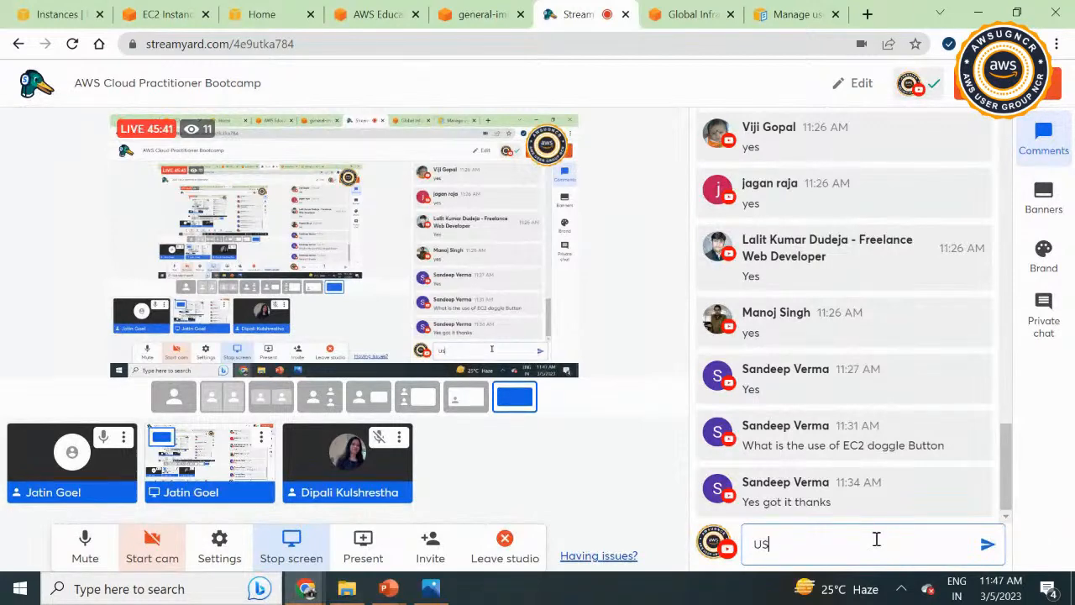
pyautogui.write('ser Name ')
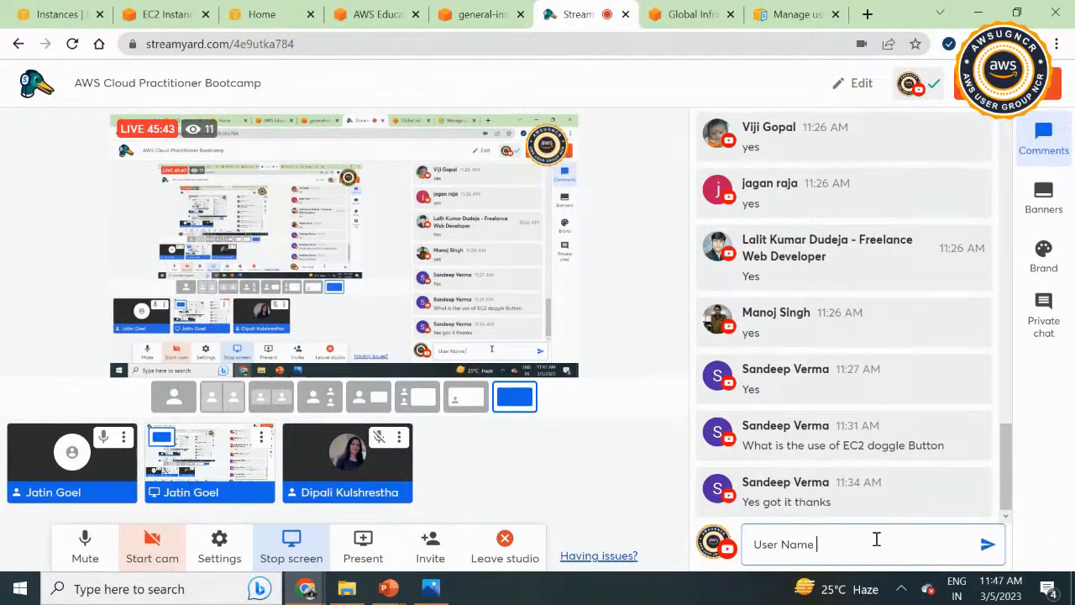
pyautogui.write('for EC2:')
pyautogui.hotkey('shift', 'Return')
pyautogui.hotkey('ctrl', 'v')
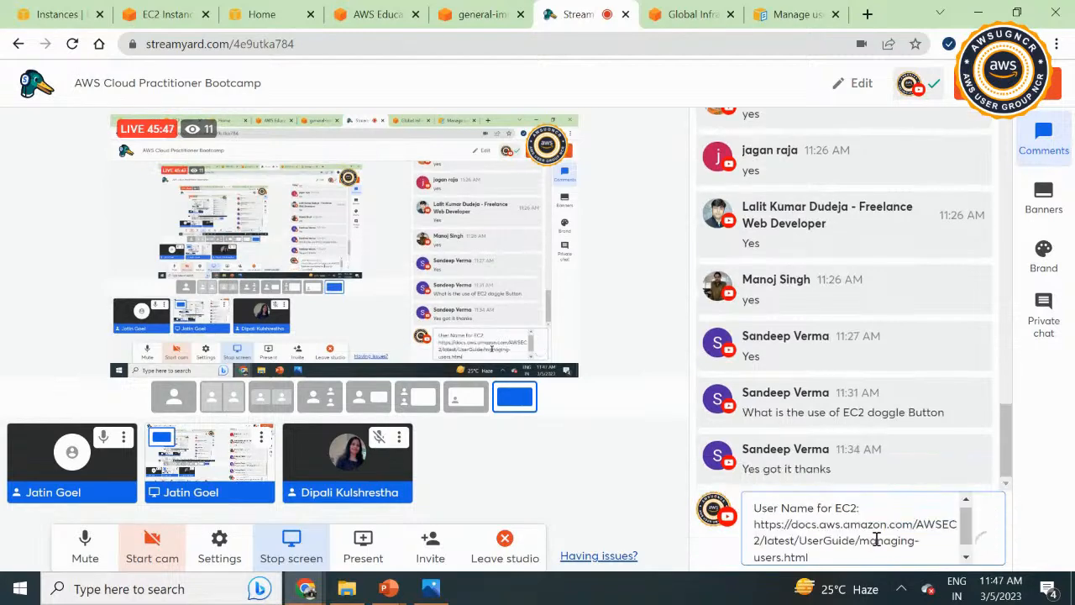
pyautogui.press('Return')
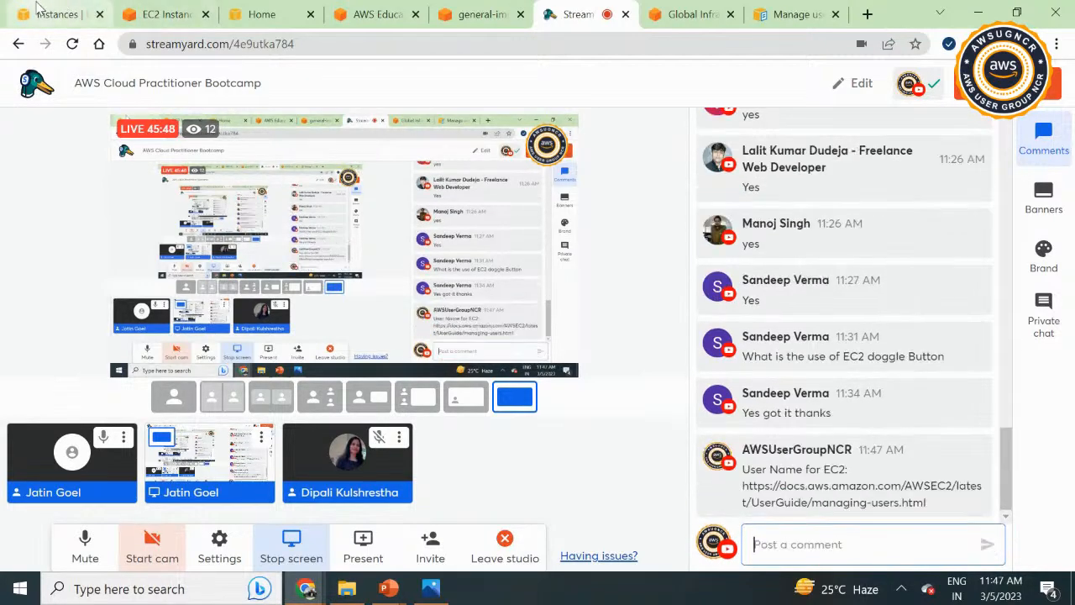
# In the LinuxServer terminal, become root with sudo su and confirm it with whoami
pyautogui.click(149, 14)
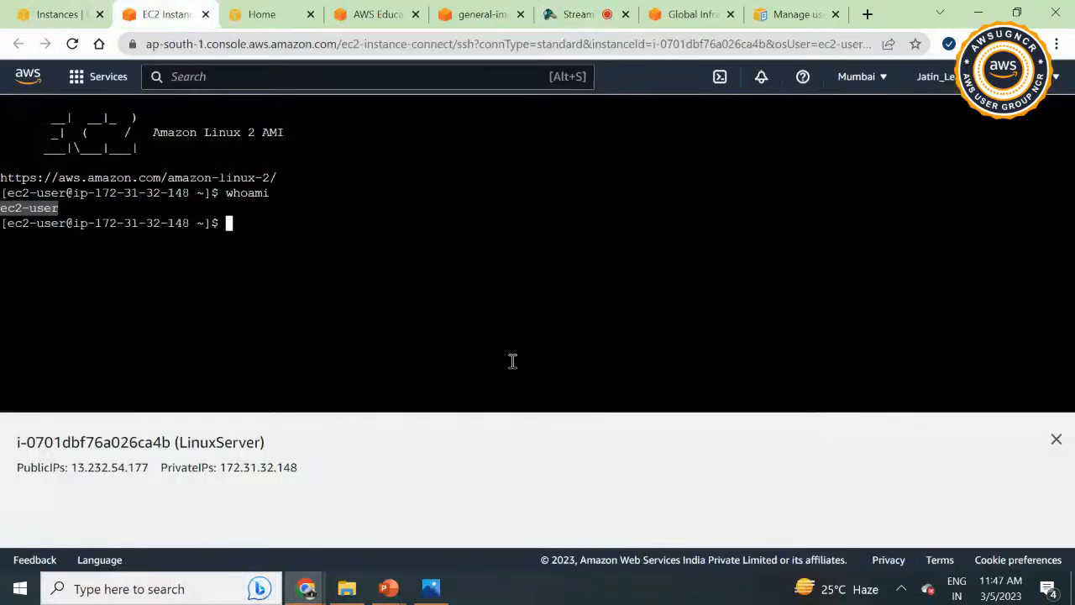
pyautogui.click(238, 222)
pyautogui.write('sudo su')
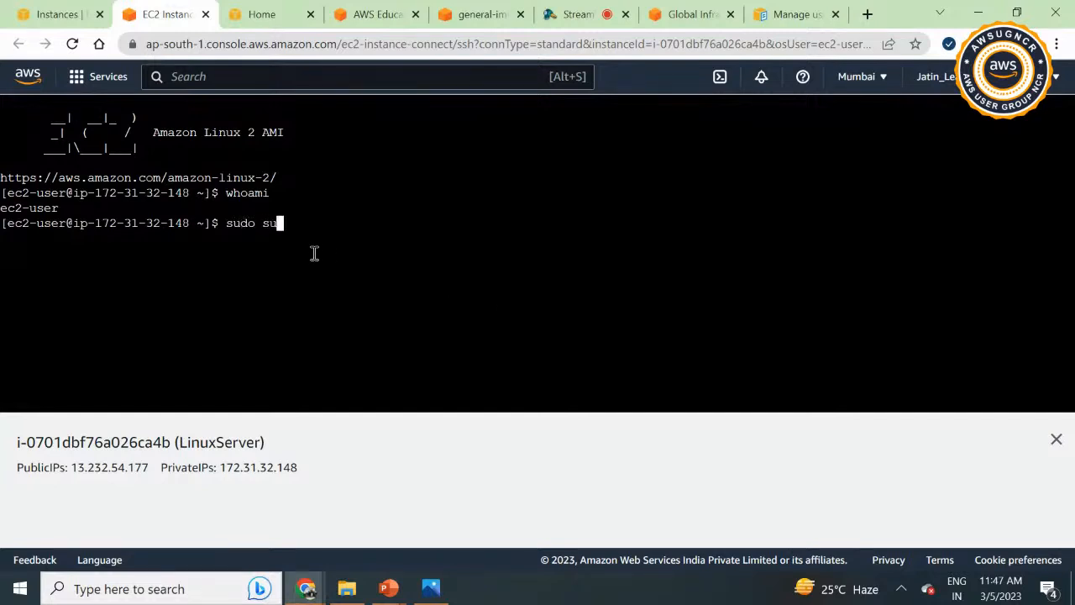
pyautogui.press('Return')
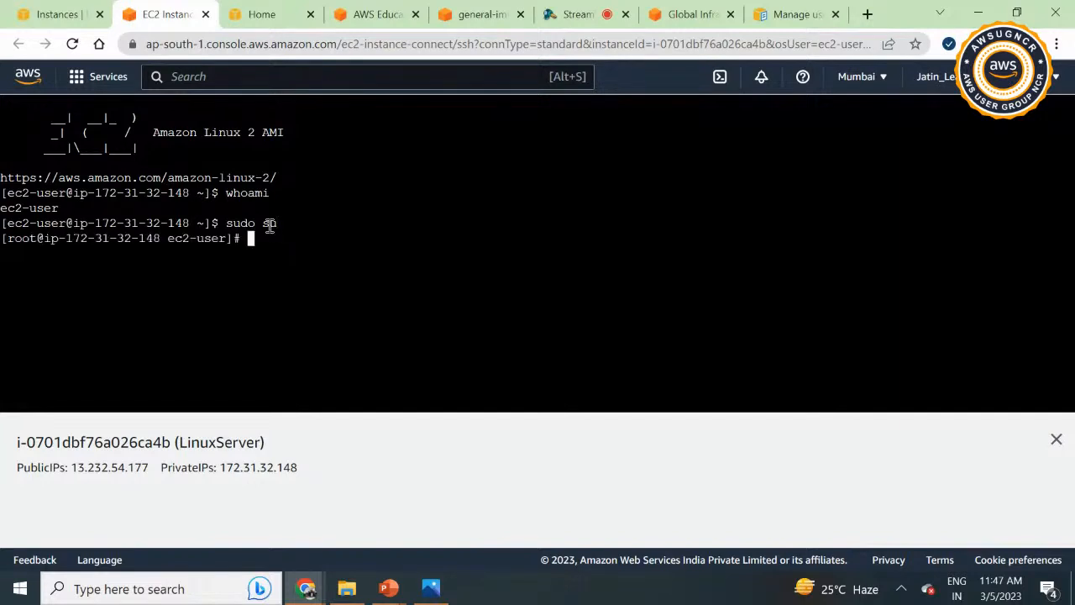
pyautogui.write('whoami')
pyautogui.press('Return')
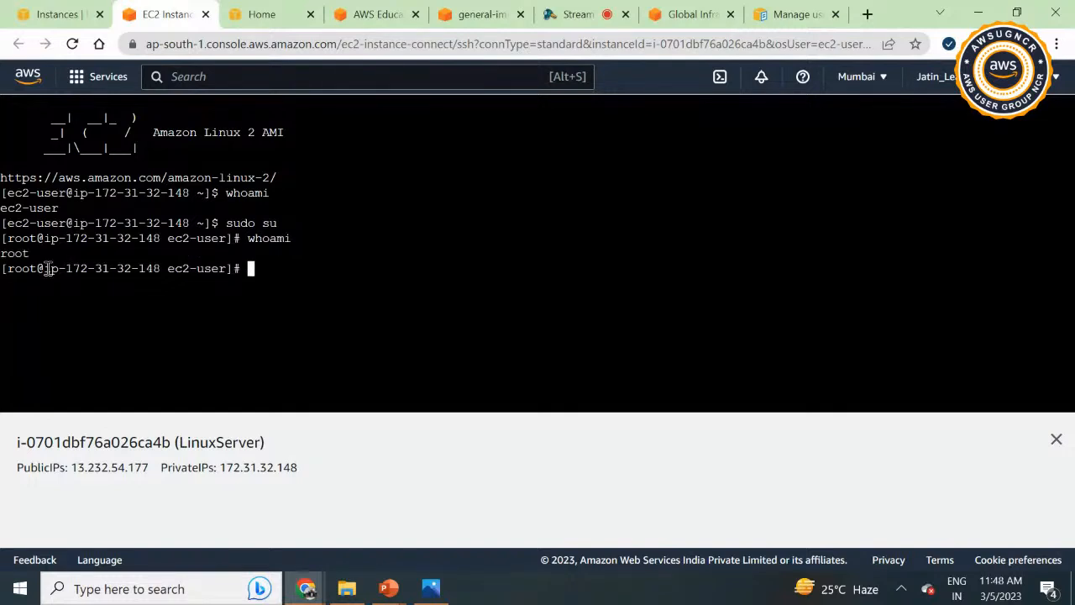
# Check java --version to confirm Java is missing, then type 'yum install -y java'
pyautogui.write('java --version')
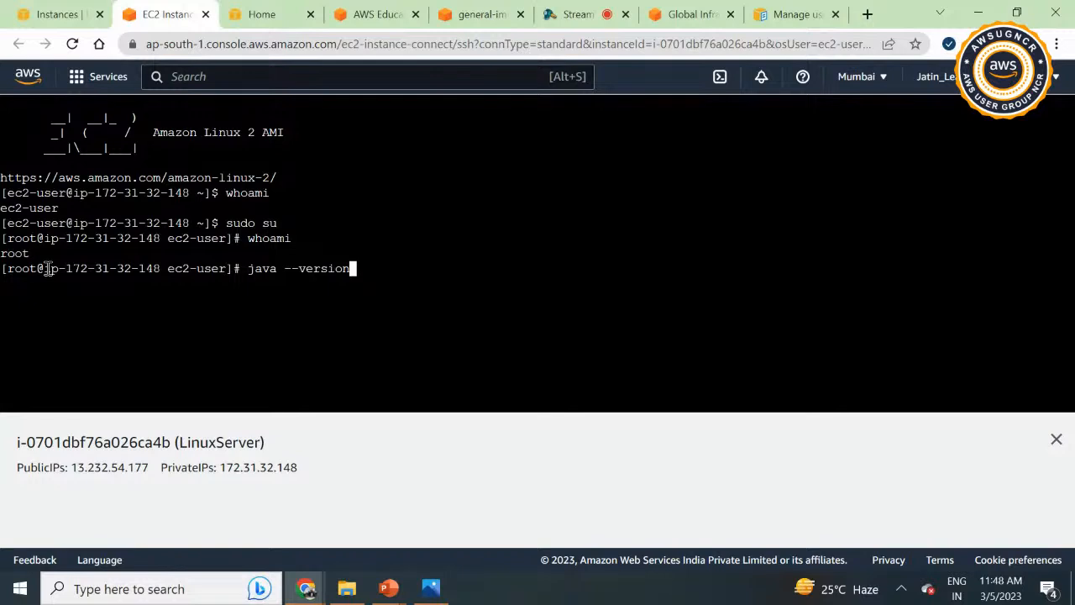
pyautogui.press('Return')
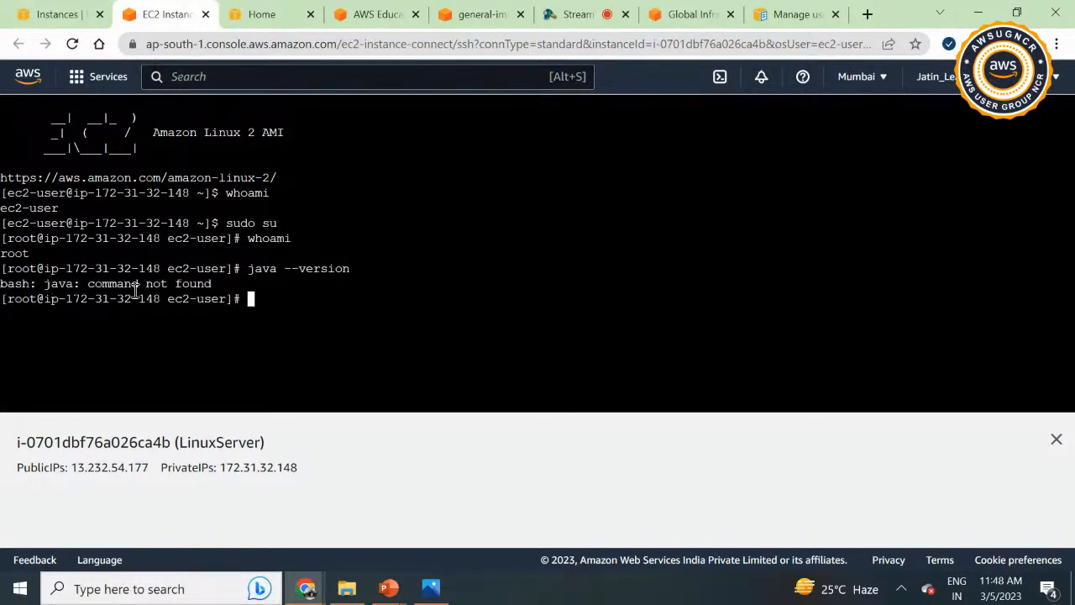
pyautogui.write('yum install -y')
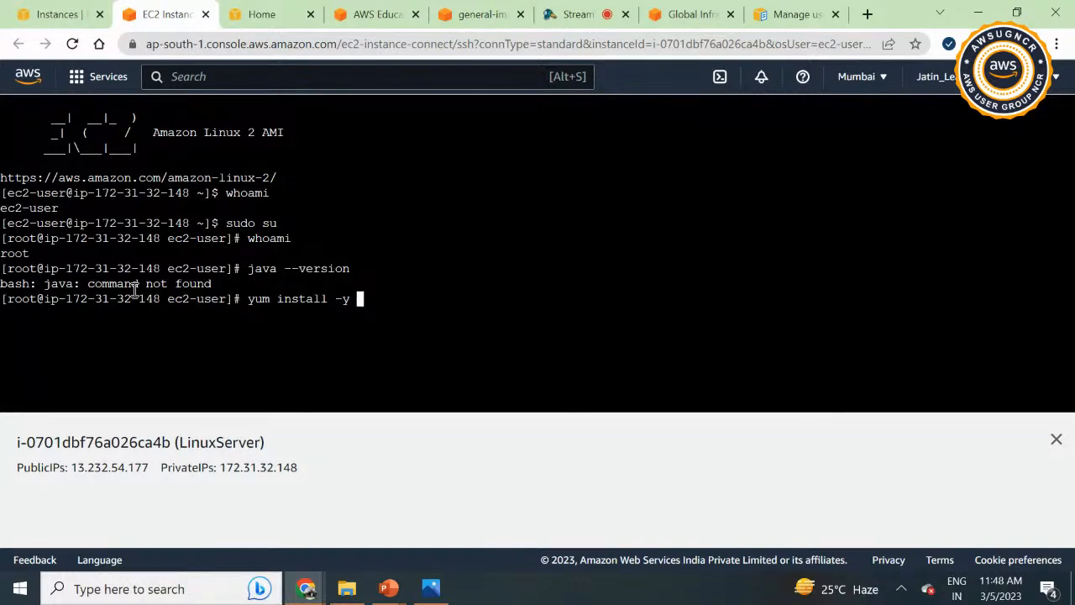
pyautogui.write('java')
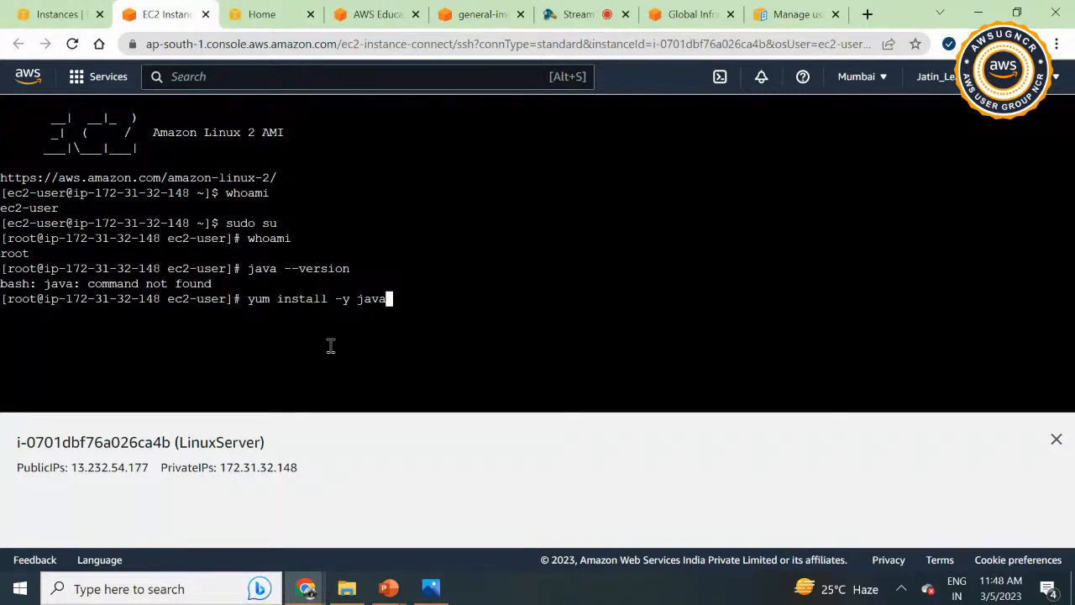
# Run yum install -y java and verify with java --version that openjdk 17.0.6 Corretto is installed
pyautogui.press('Return')
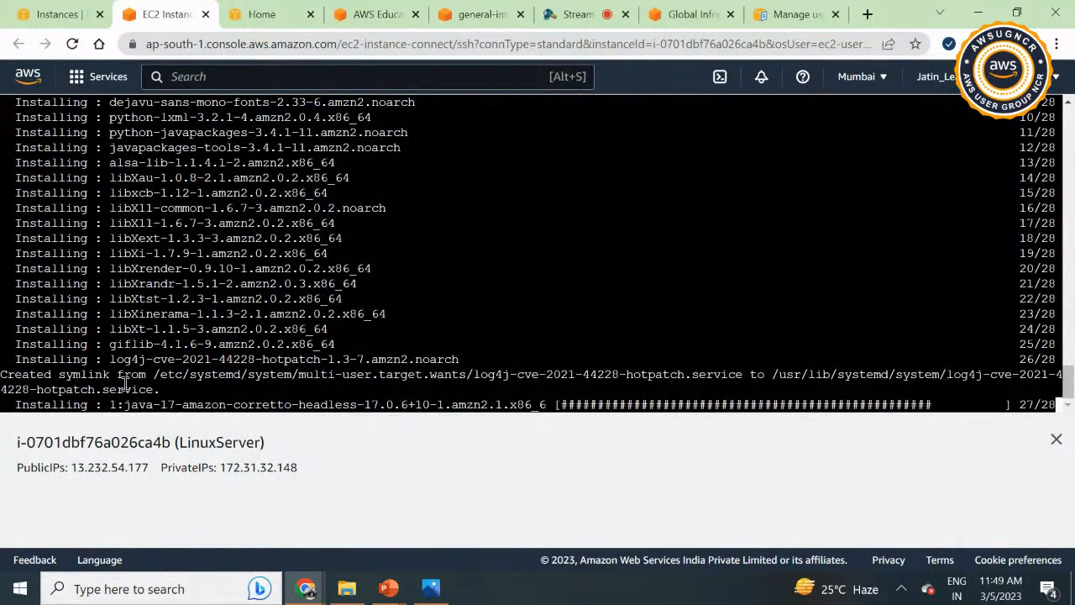
pyautogui.click(577, 14)
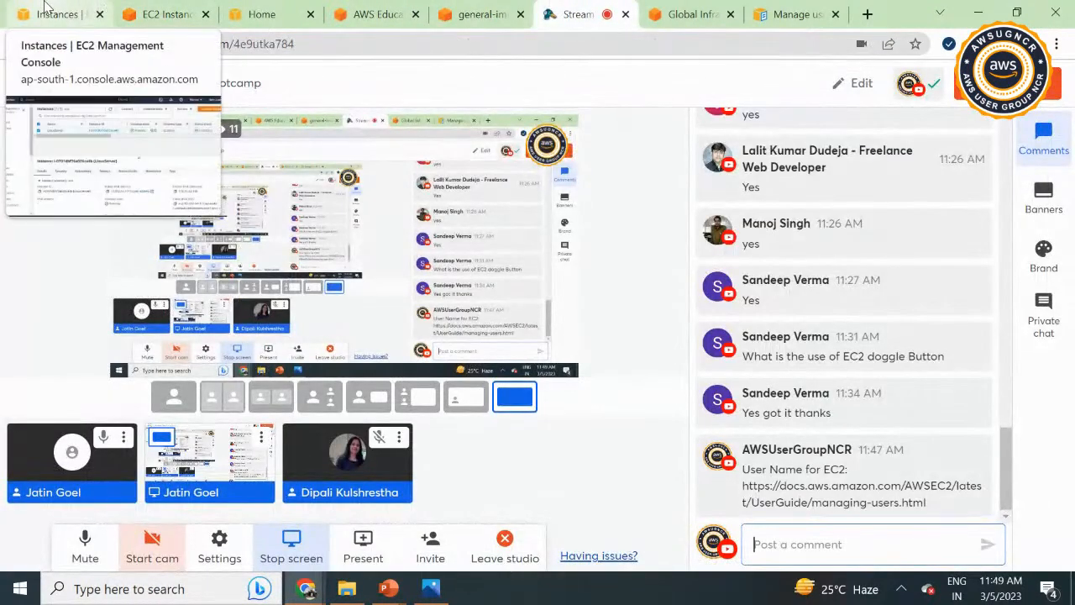
pyautogui.click(67, 14)
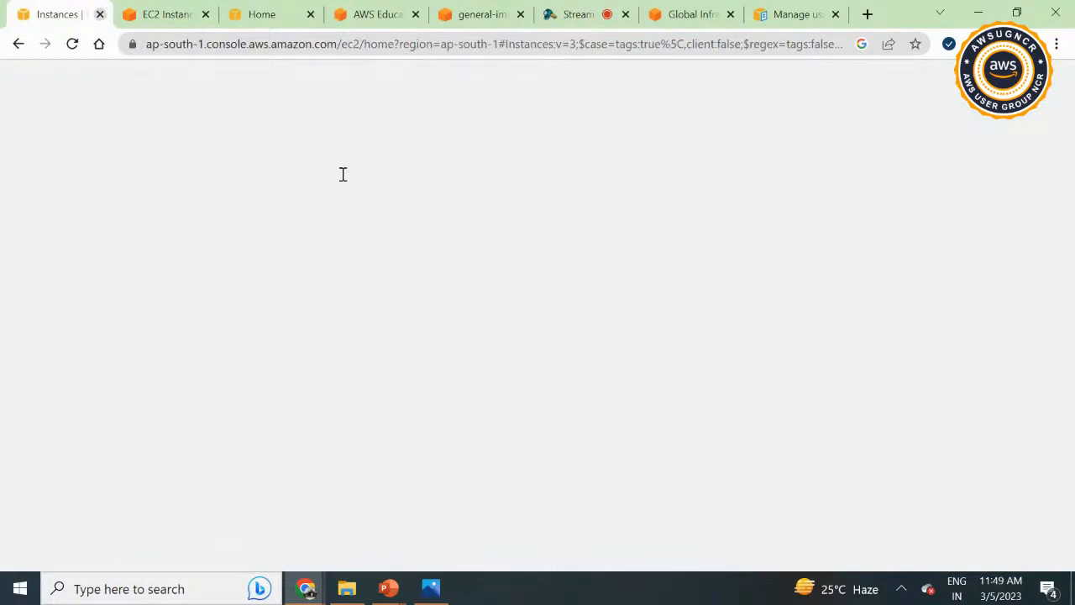
pyautogui.hotkey('ctrl', 'Tab')
pyautogui.write('java --version')
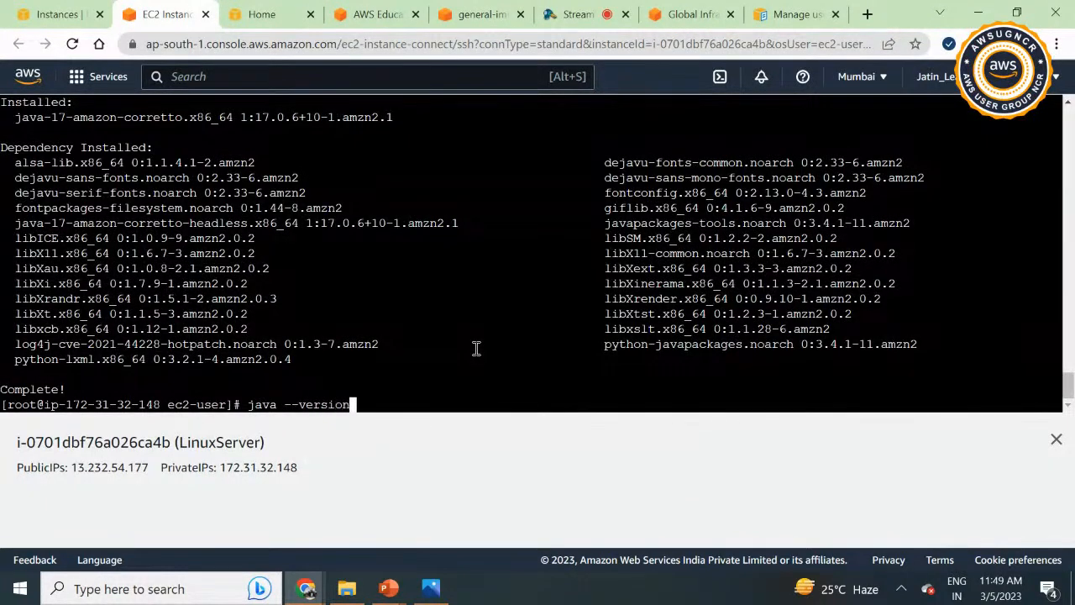
pyautogui.press('Return')
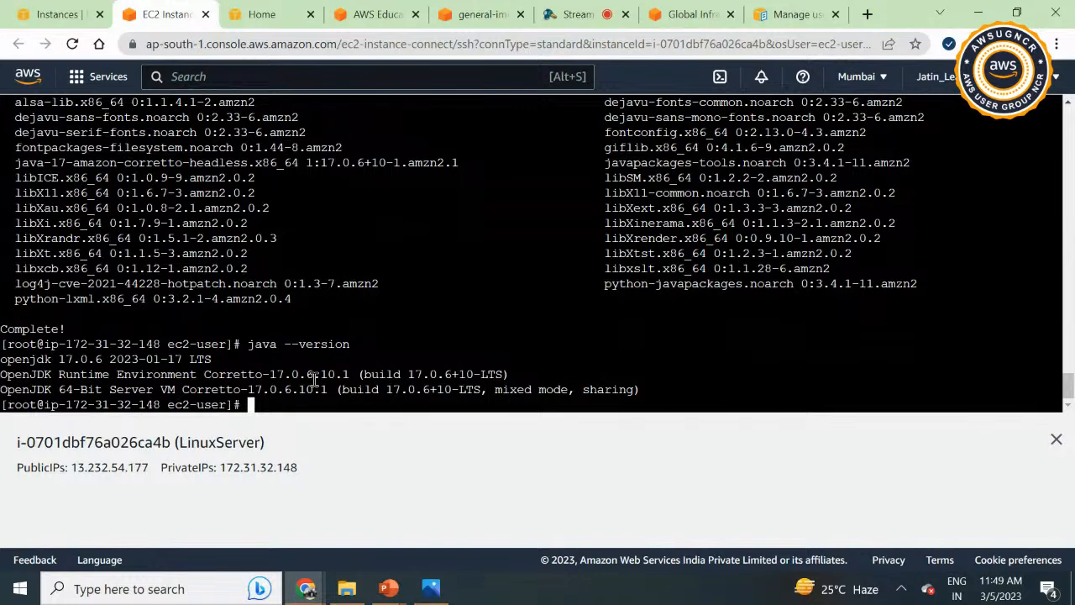
# Install the MySQL client with yum install mysql, answering y, and confirm 5.5.68-MariaDB via mysql --version
pyautogui.write('mysql --version')
pyautogui.press('Return')
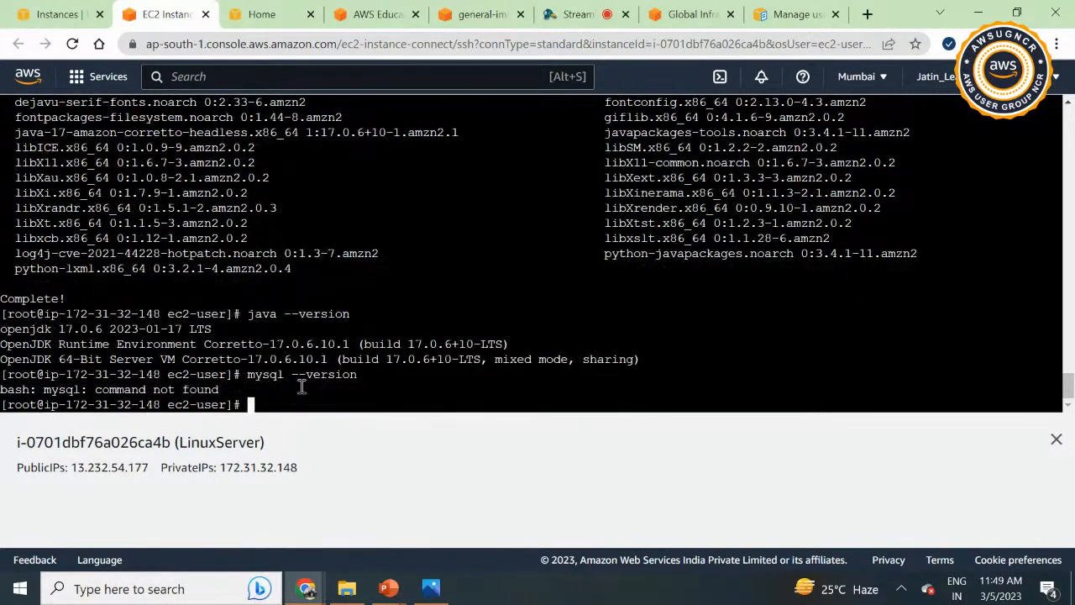
pyautogui.write('yum install mysql')
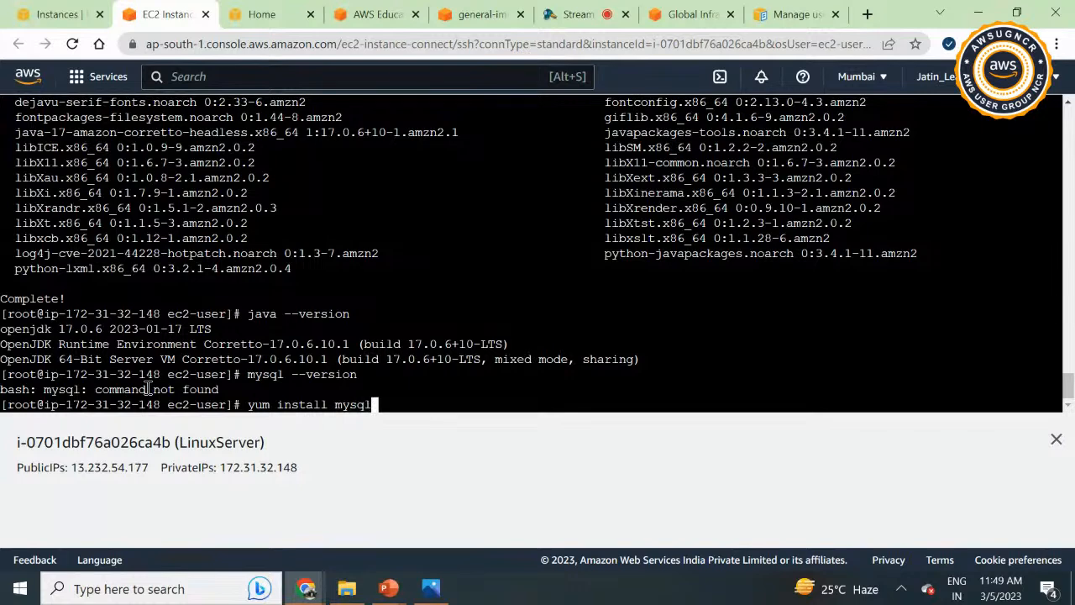
pyautogui.press('Return')
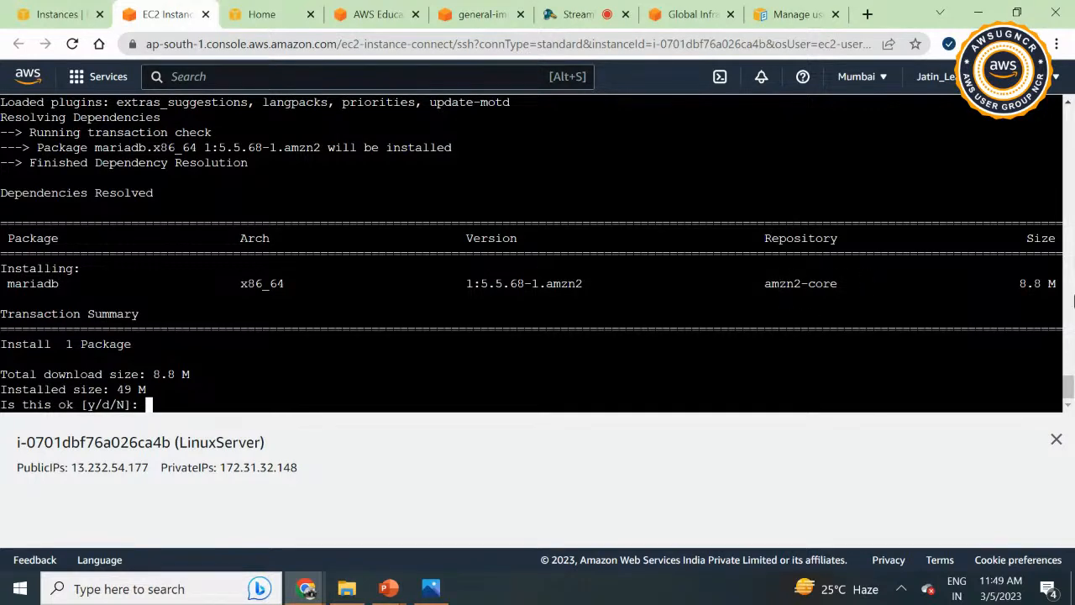
pyautogui.write('y')
pyautogui.press('Return')
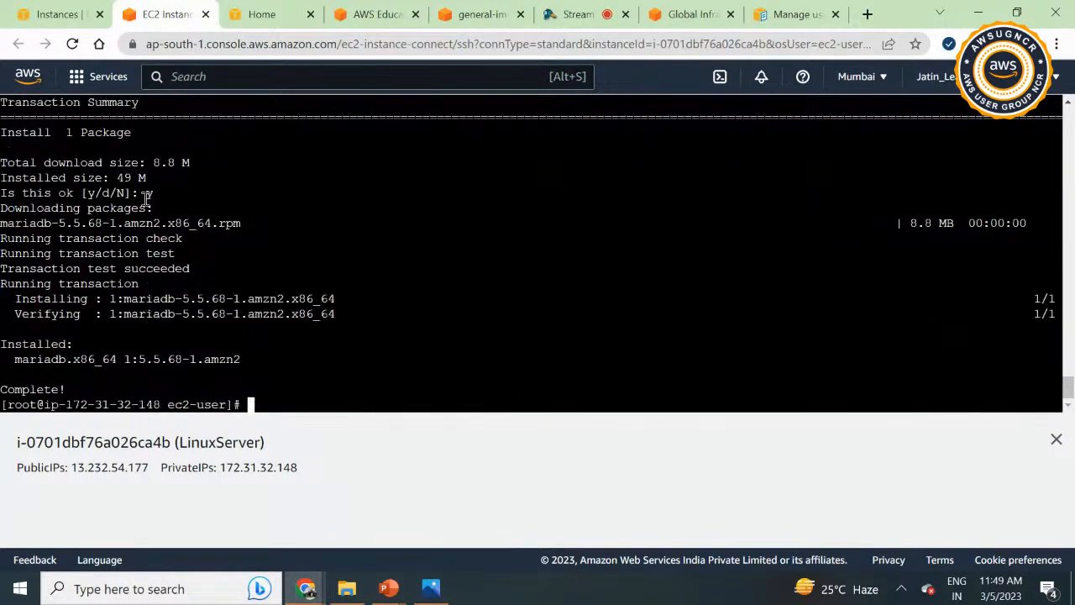
pyautogui.write('mysql --version')
pyautogui.press('Return')
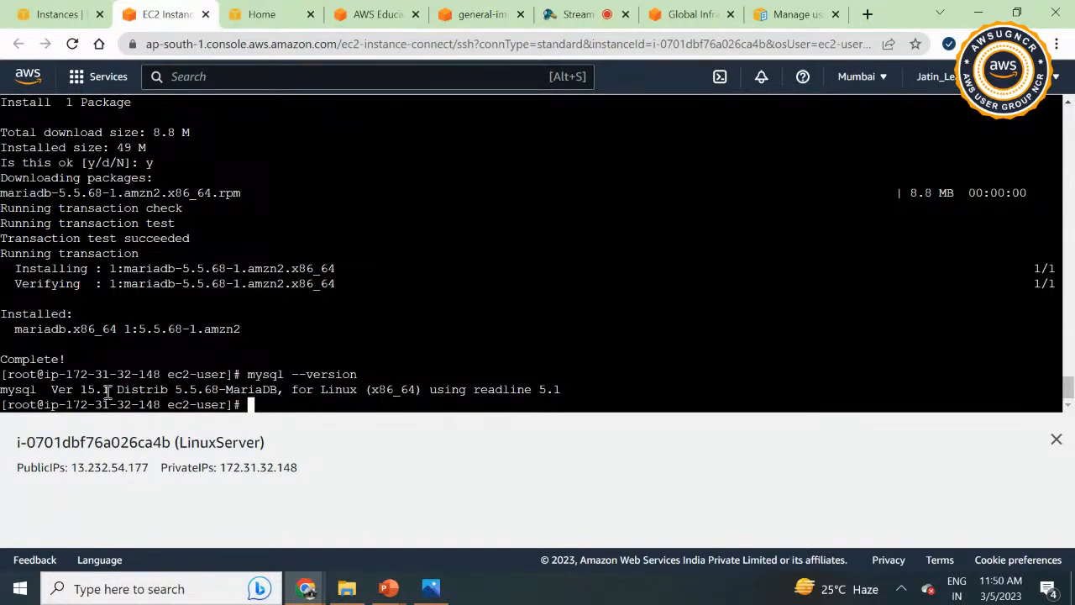
pyautogui.click(104, 598)
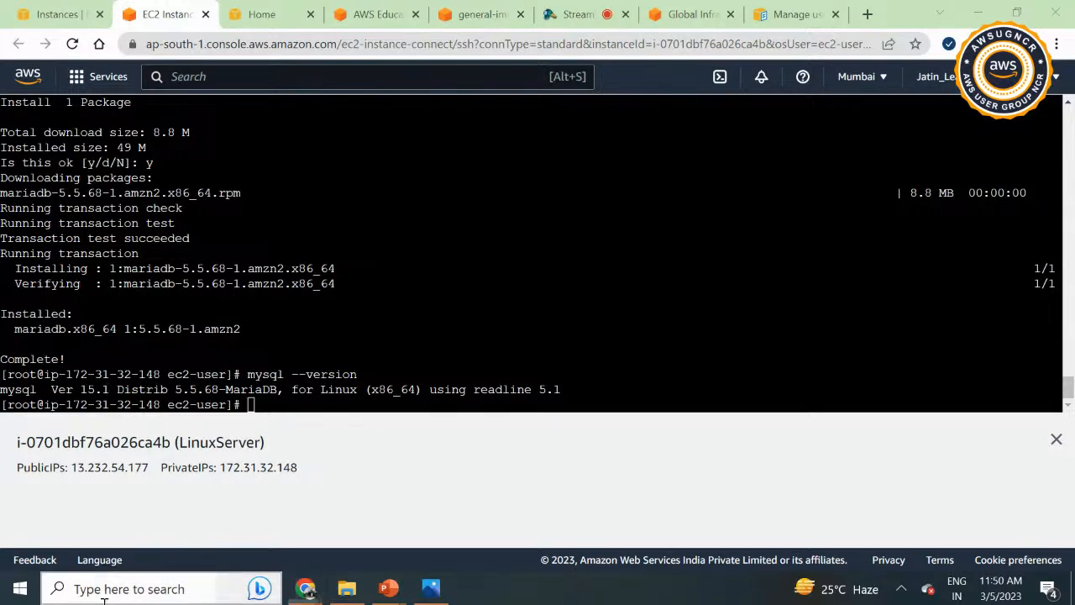
# Search Windows for 'putty' and launch the PuTTY app from the results
pyautogui.write('p')
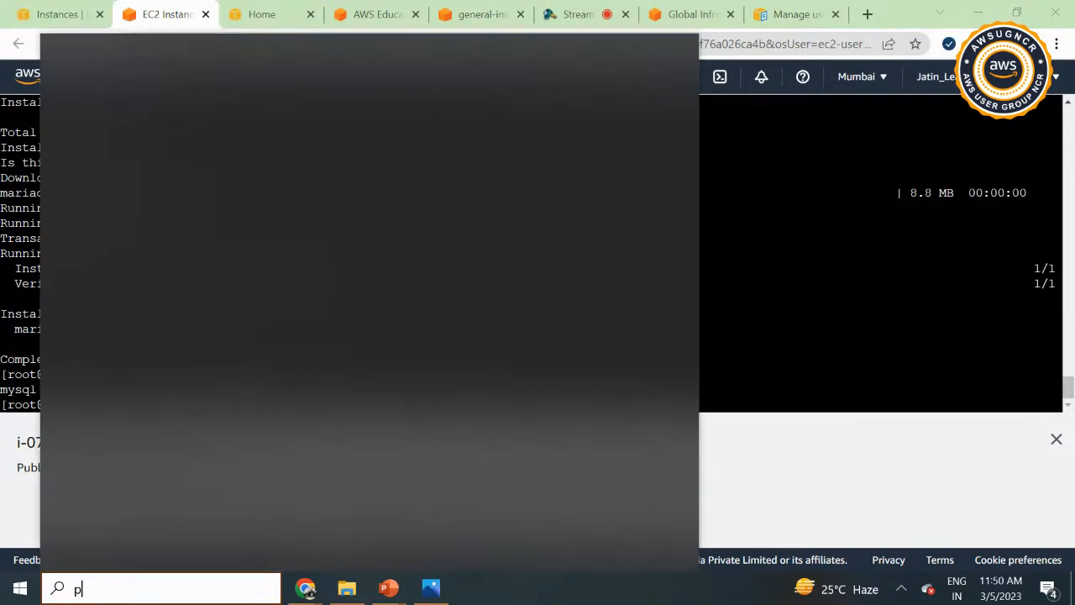
pyautogui.write('utty')
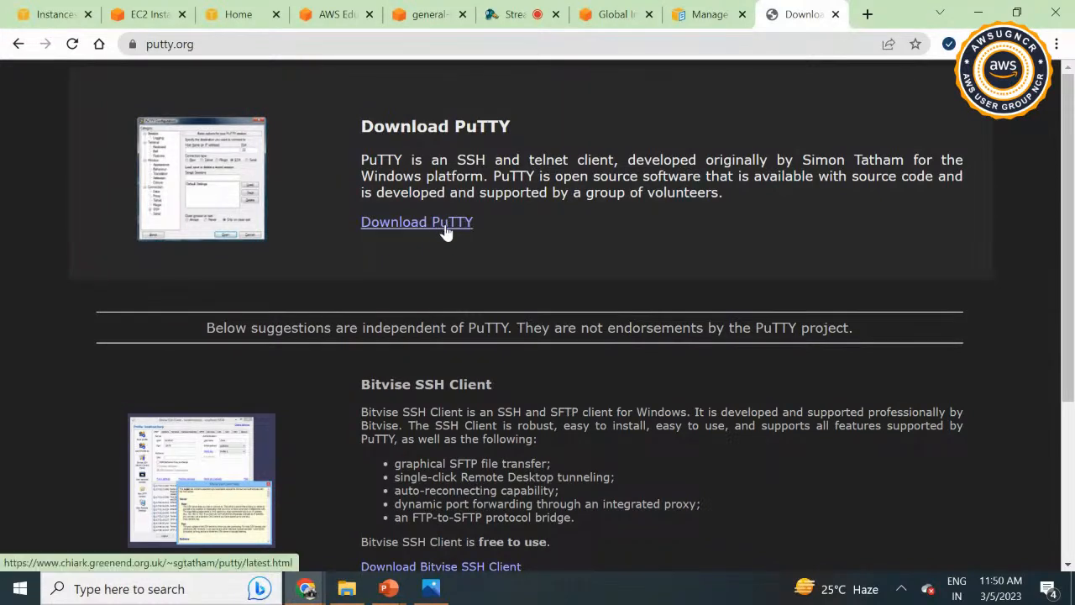
pyautogui.click(139, 596)
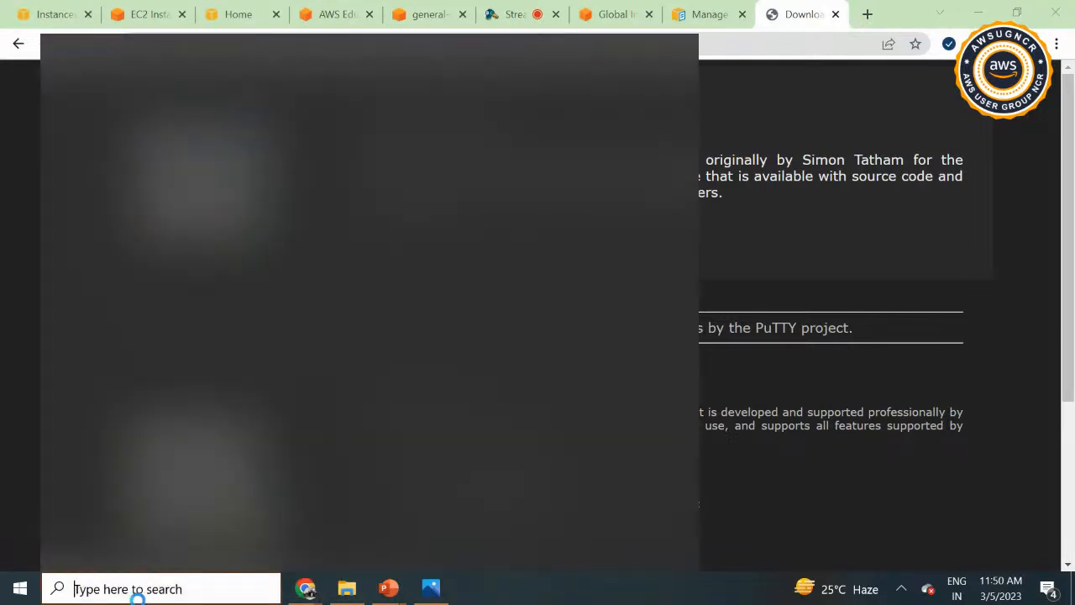
pyautogui.write('putty')
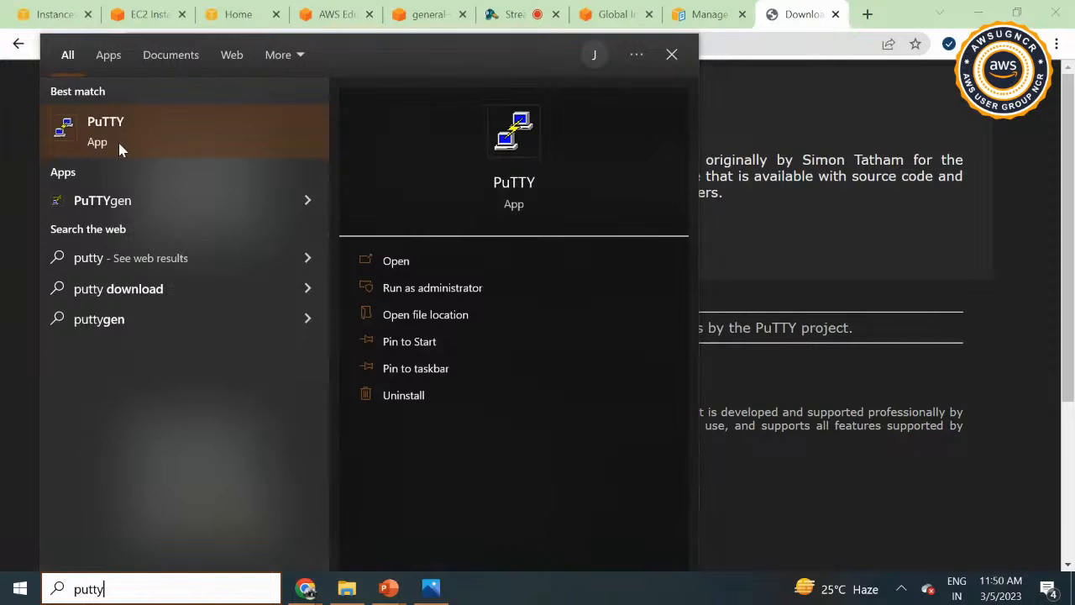
pyautogui.click(119, 144)
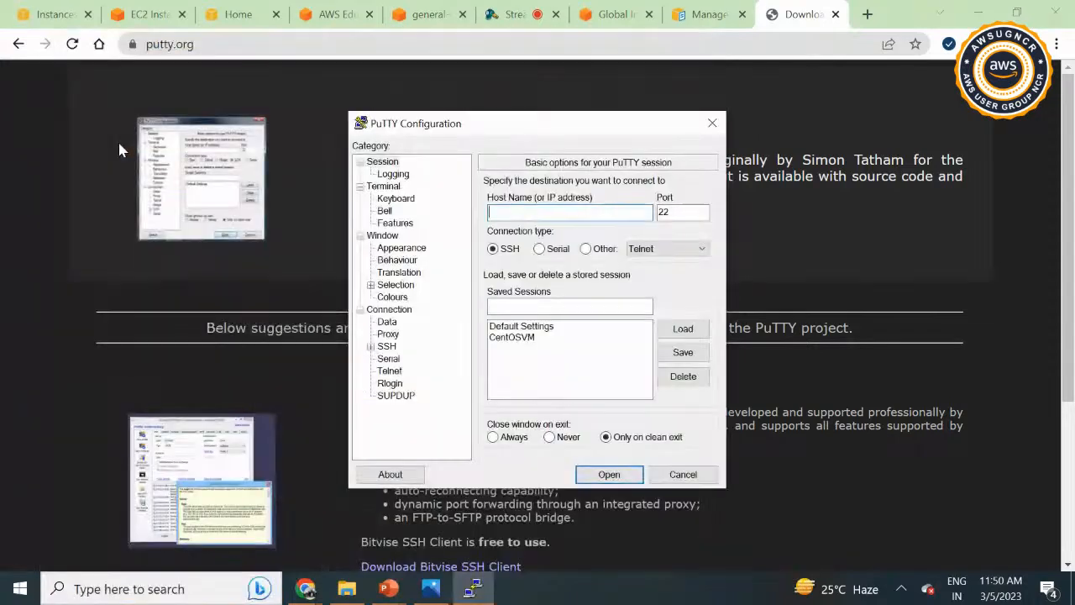
# Copy the instance's public IPv4 address 13.232.54.177 and paste it as PuTTY's host name
pyautogui.click(144, 13)
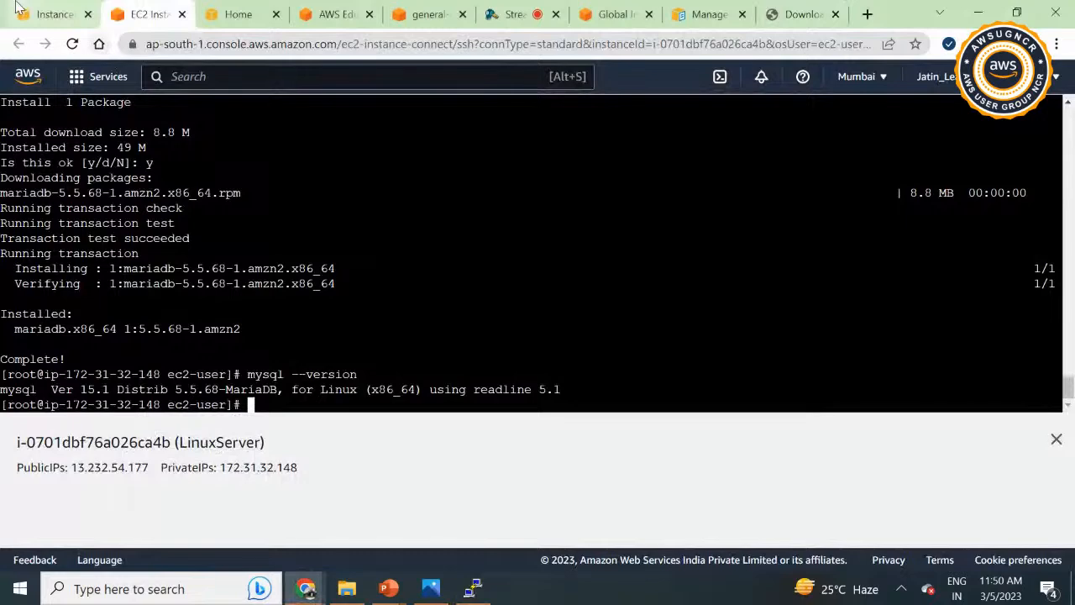
pyautogui.click(19, 10)
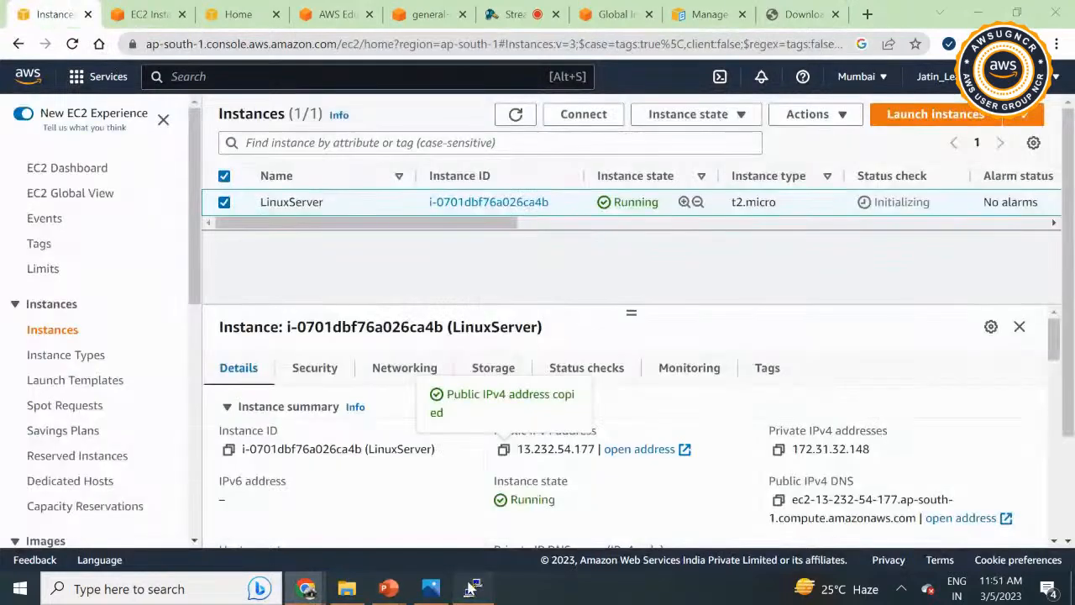
pyautogui.click(473, 588)
pyautogui.write('13.232.54.177')
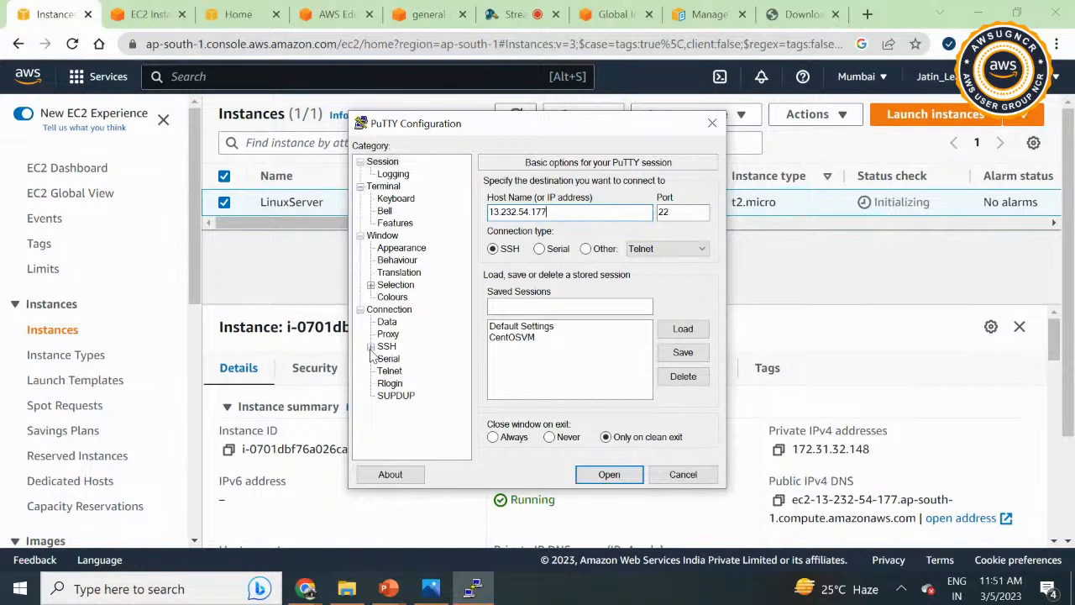
# Set DemoKeyPair_05-03-2023.ppk as the private key under SSH > Auth > Credentials and open the connection
pyautogui.click(370, 348)
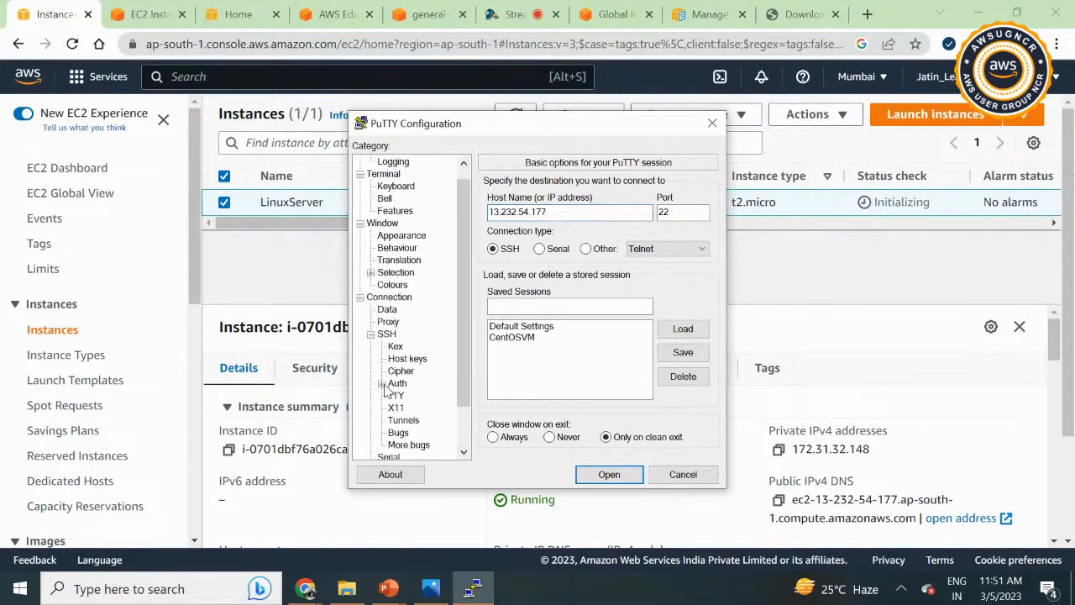
pyautogui.click(382, 384)
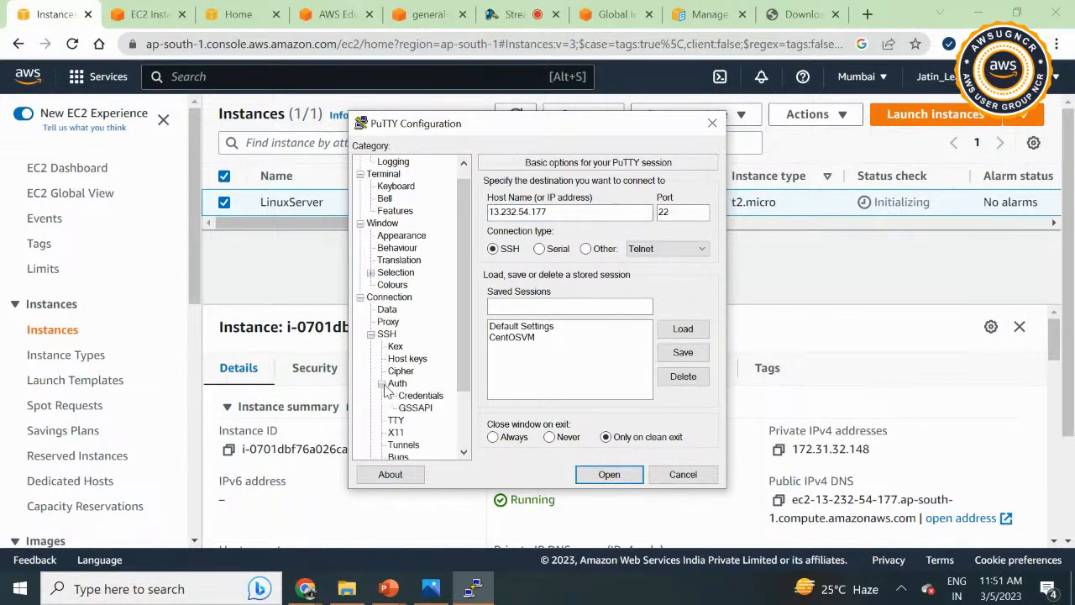
pyautogui.click(426, 400)
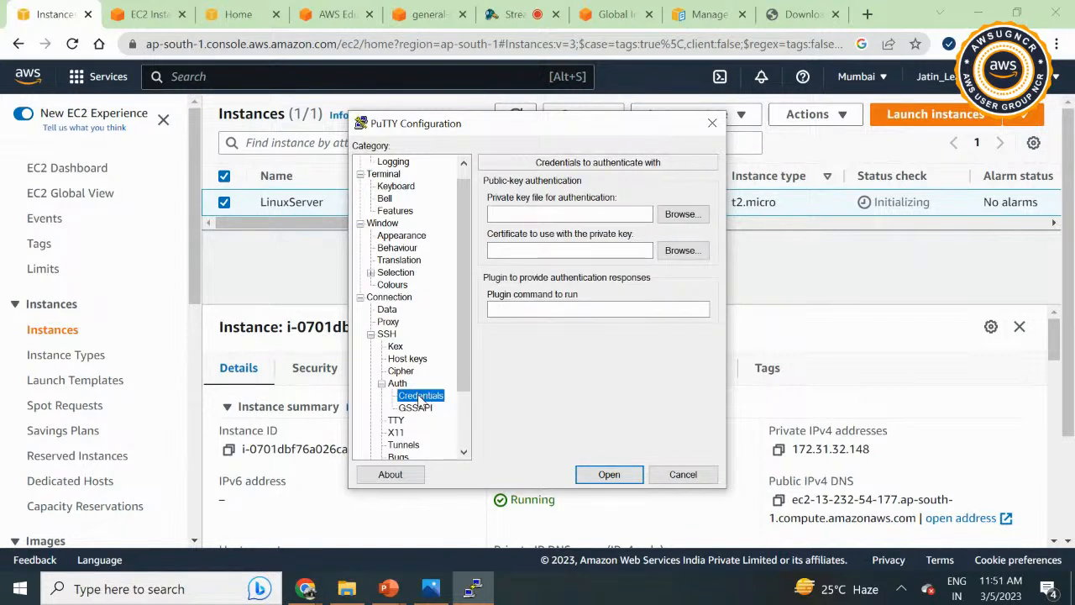
pyautogui.click(672, 217)
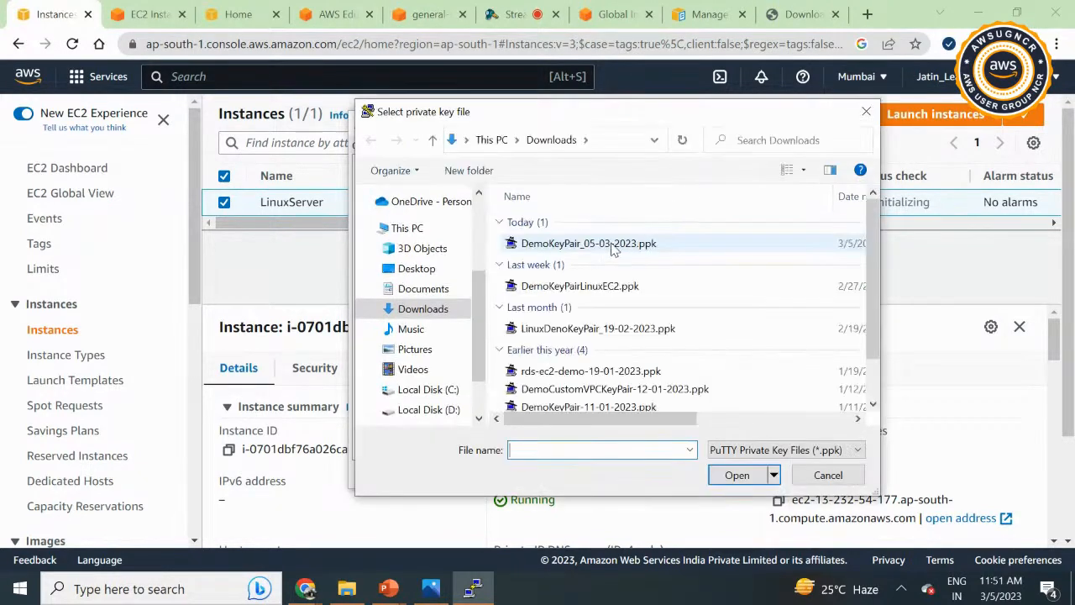
pyautogui.click(608, 245)
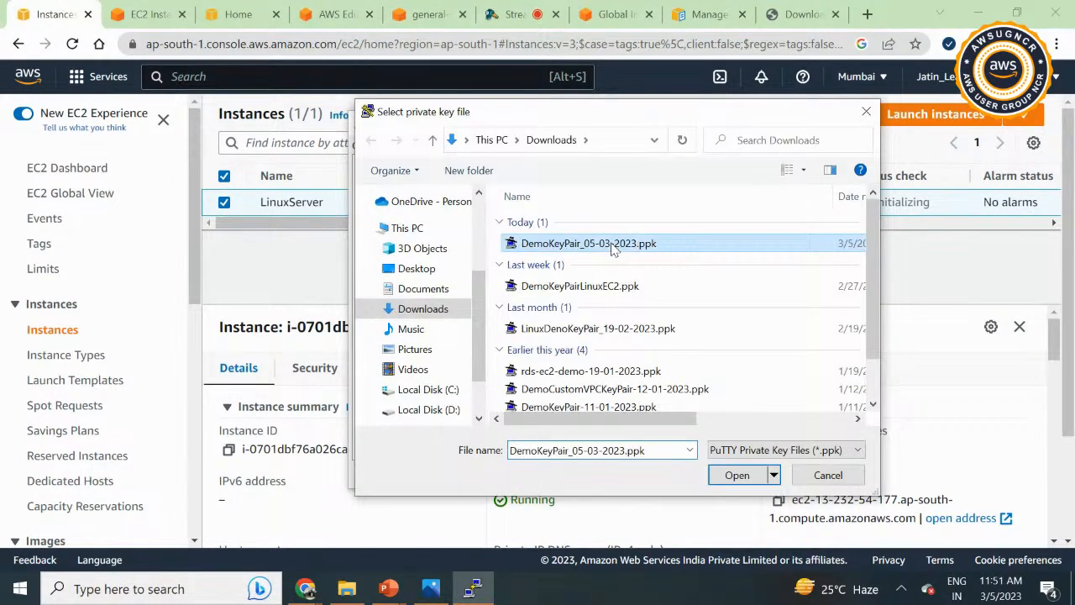
pyautogui.click(729, 475)
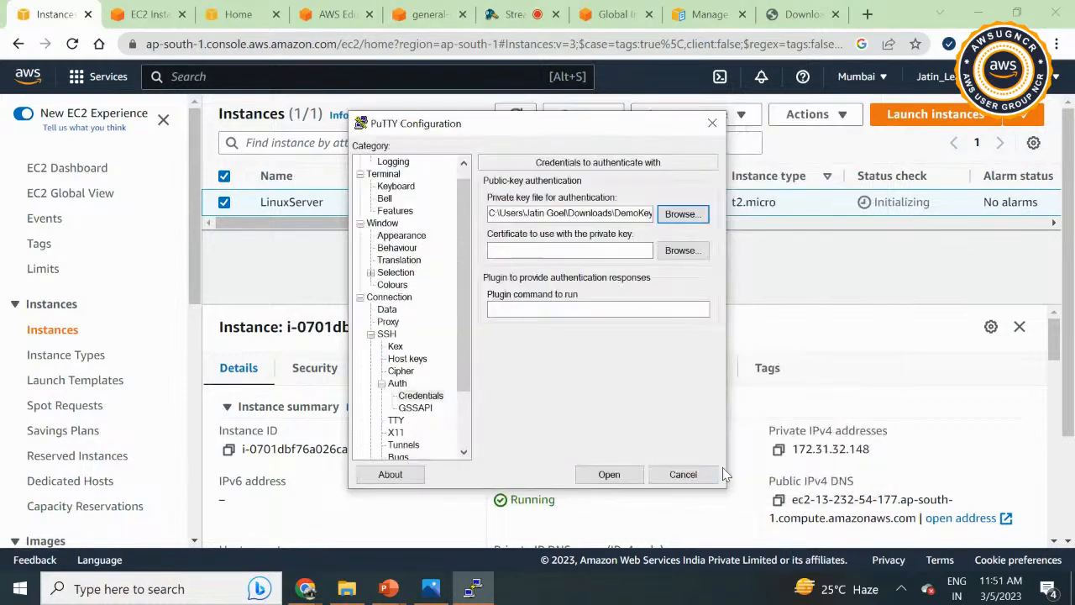
# Connect to 13.232.54.177, accept the server's host key, and log in as ec2-user
pyautogui.click(598, 477)
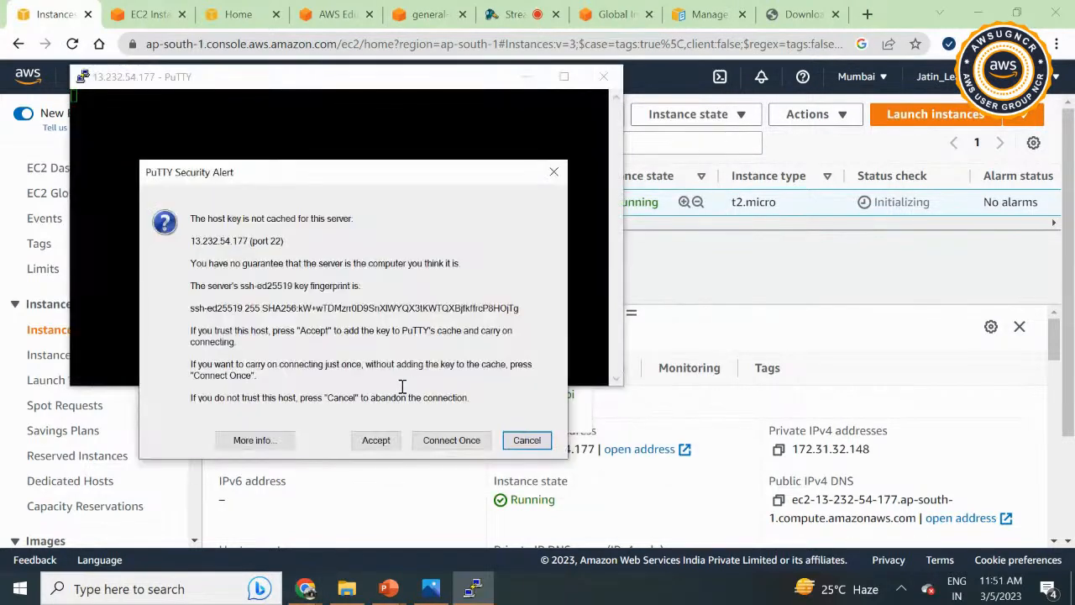
pyautogui.click(376, 440)
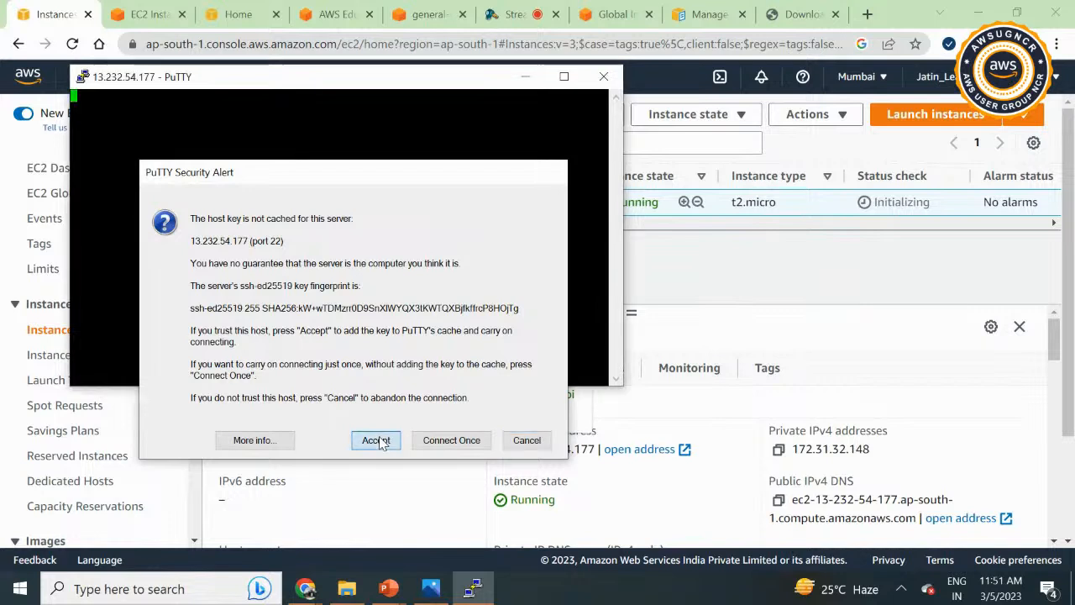
pyautogui.write('ec2-user')
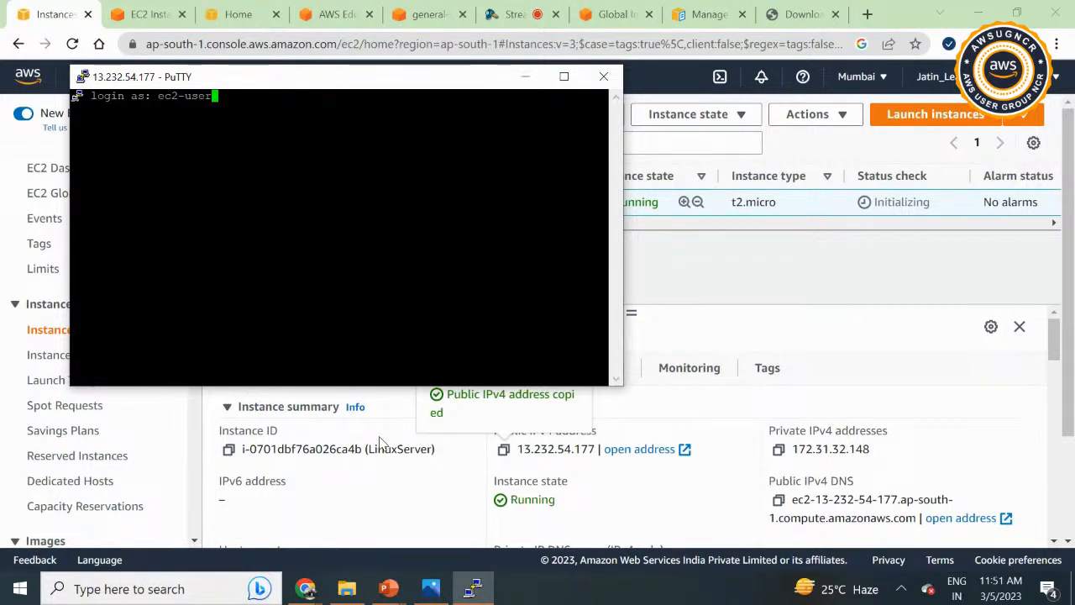
pyautogui.press('Return')
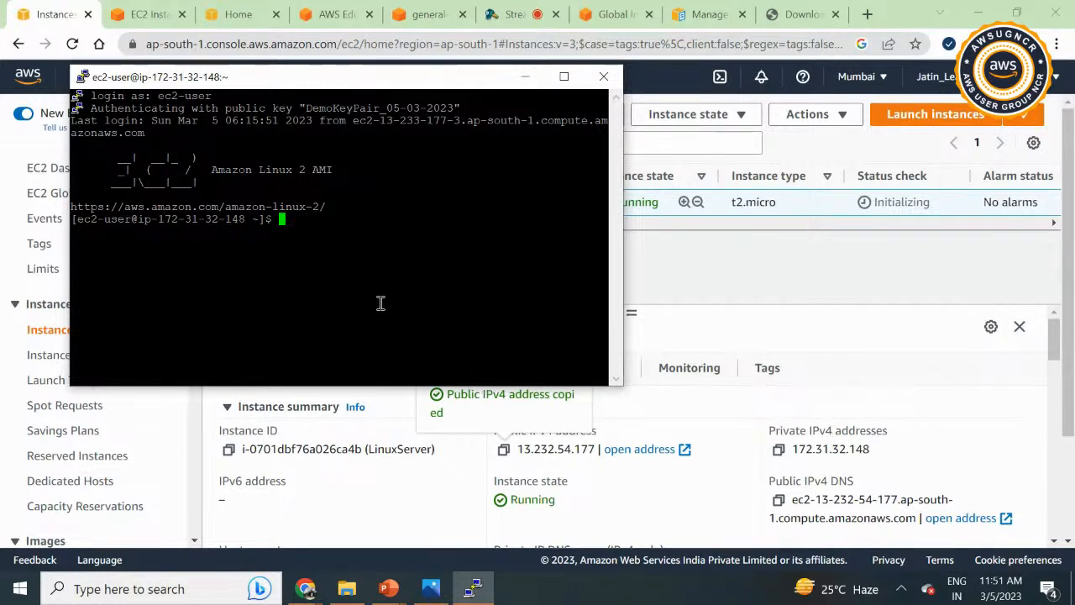
# Change the running session's terminal font to 22-point Courier New and apply it
pyautogui.rightClick(266, 84)
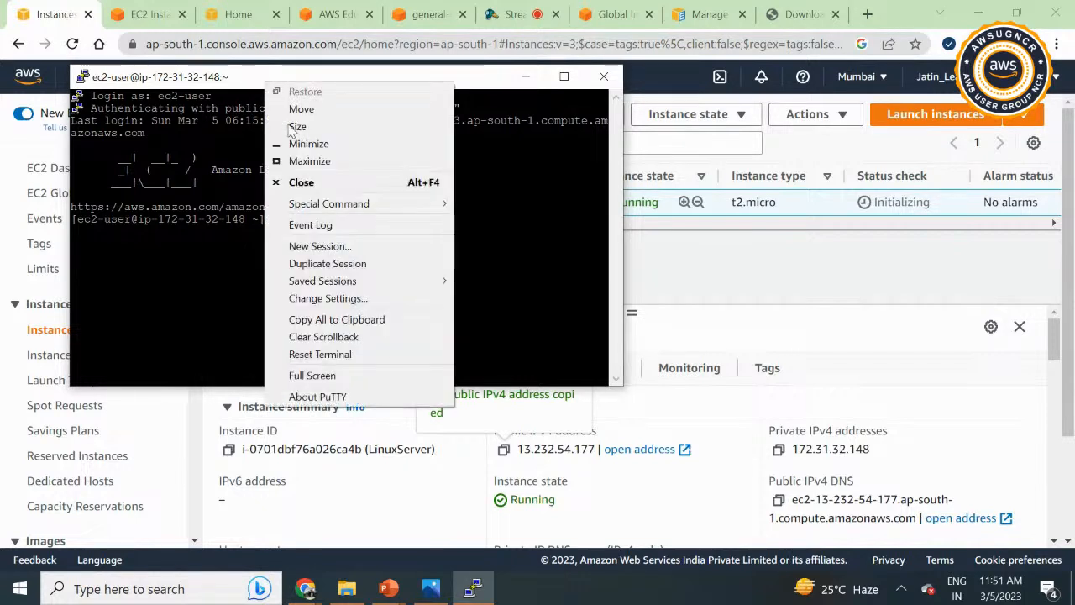
pyautogui.rightClick(243, 79)
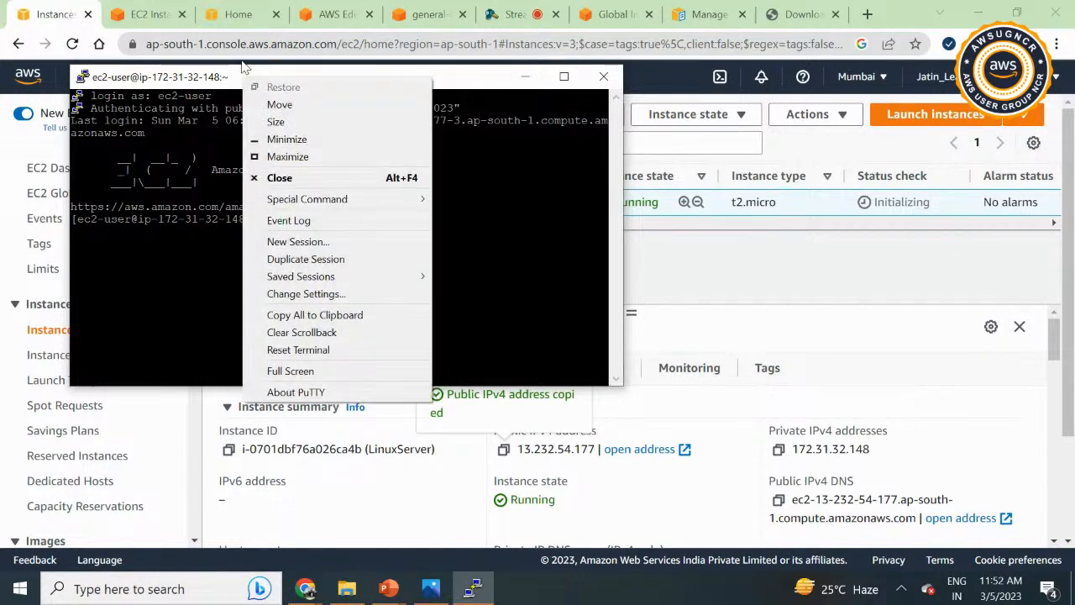
pyautogui.click(306, 294)
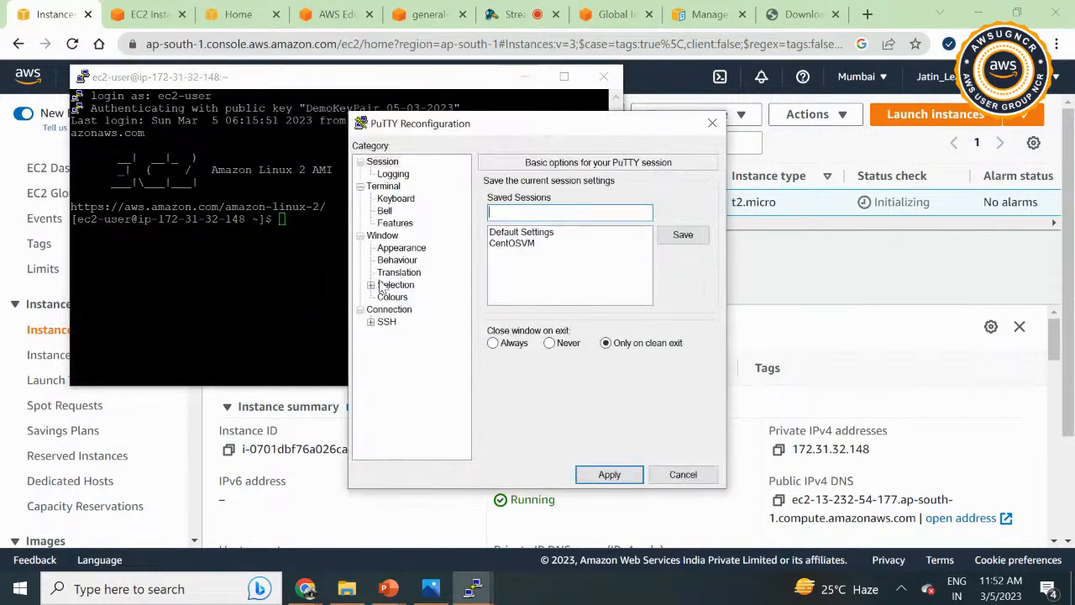
pyautogui.click(402, 248)
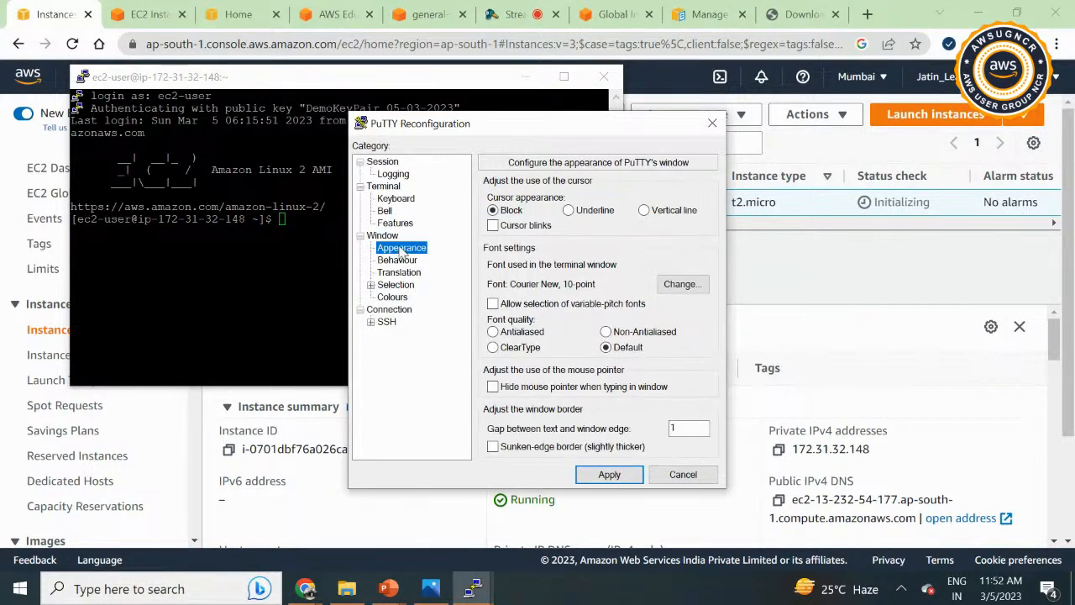
pyautogui.click(677, 283)
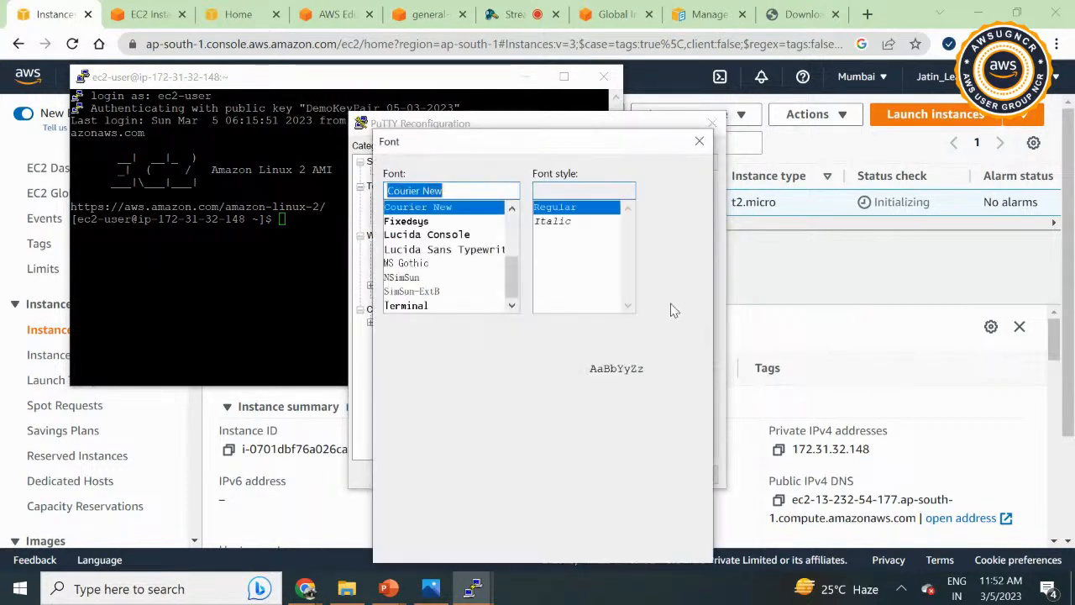
pyautogui.click(661, 306)
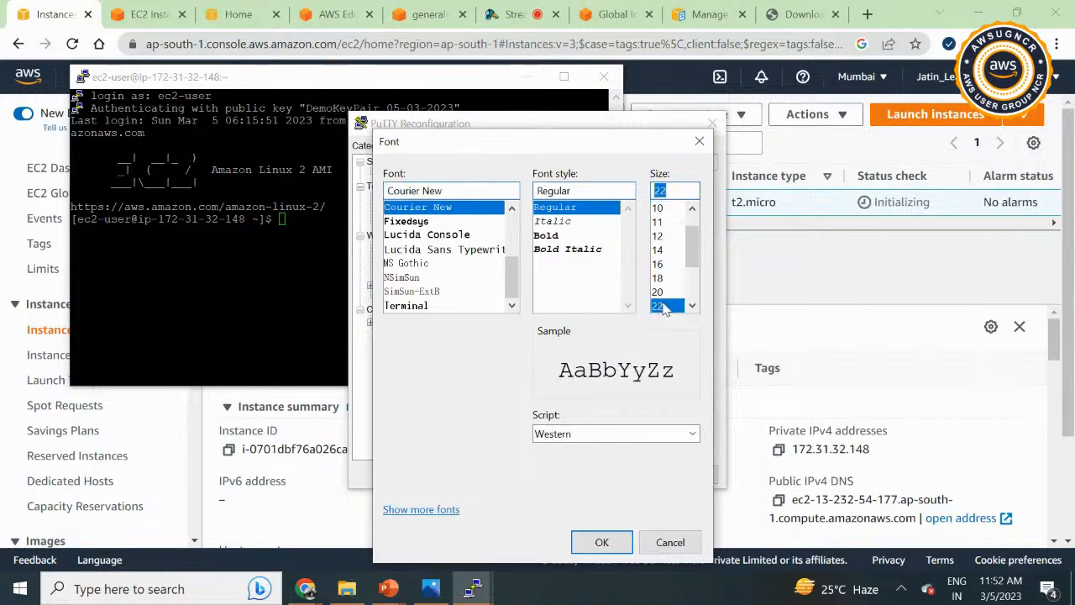
pyautogui.click(602, 543)
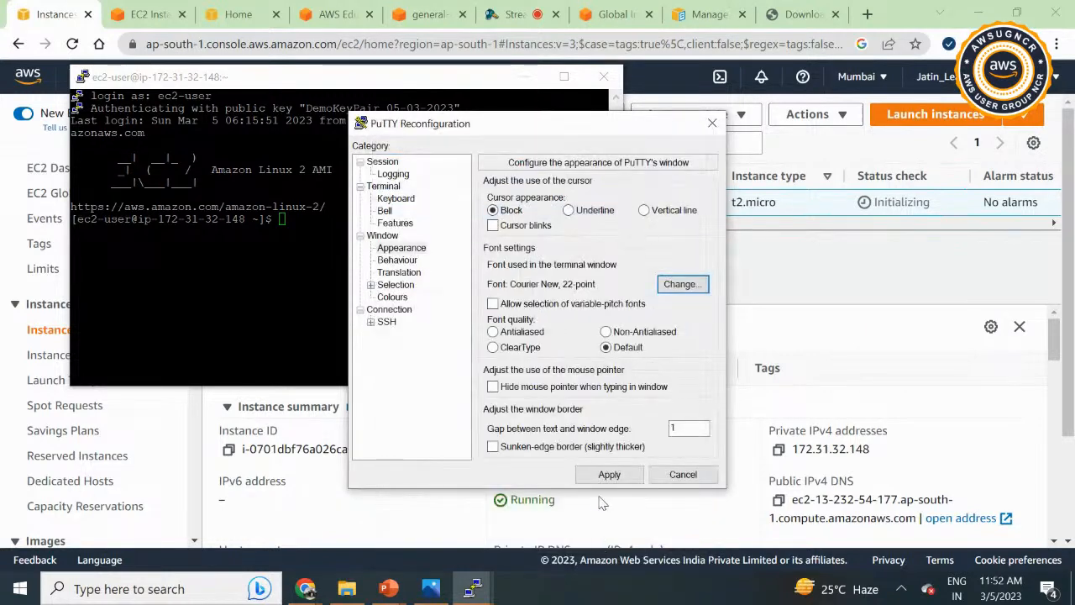
pyautogui.click(608, 474)
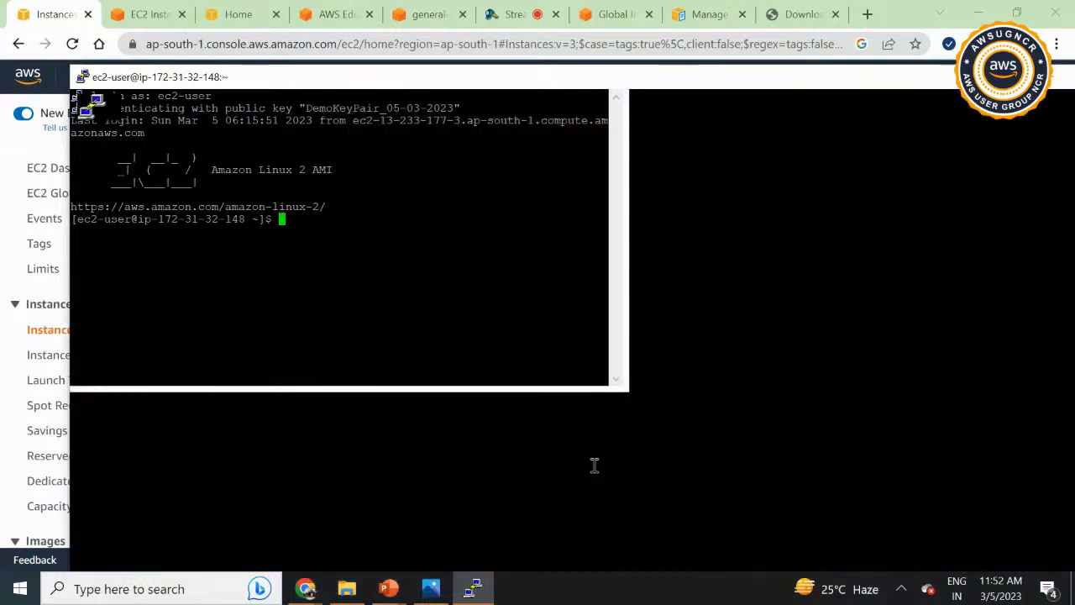
# Set Default Foreground to dark purple and Default Background to white in Colours, then apply
pyautogui.rightClick(383, 81)
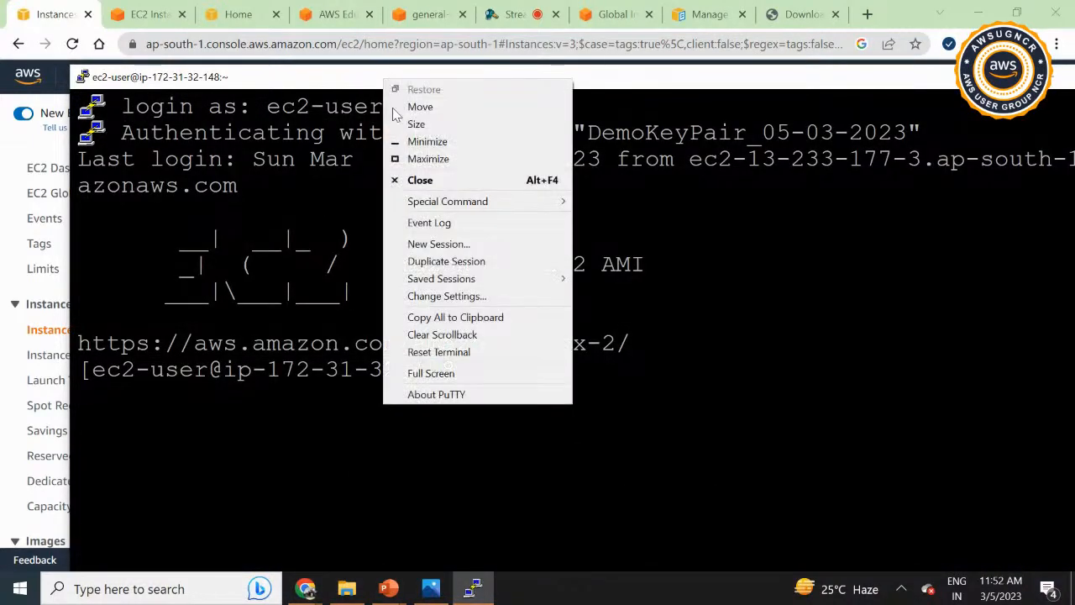
pyautogui.click(445, 297)
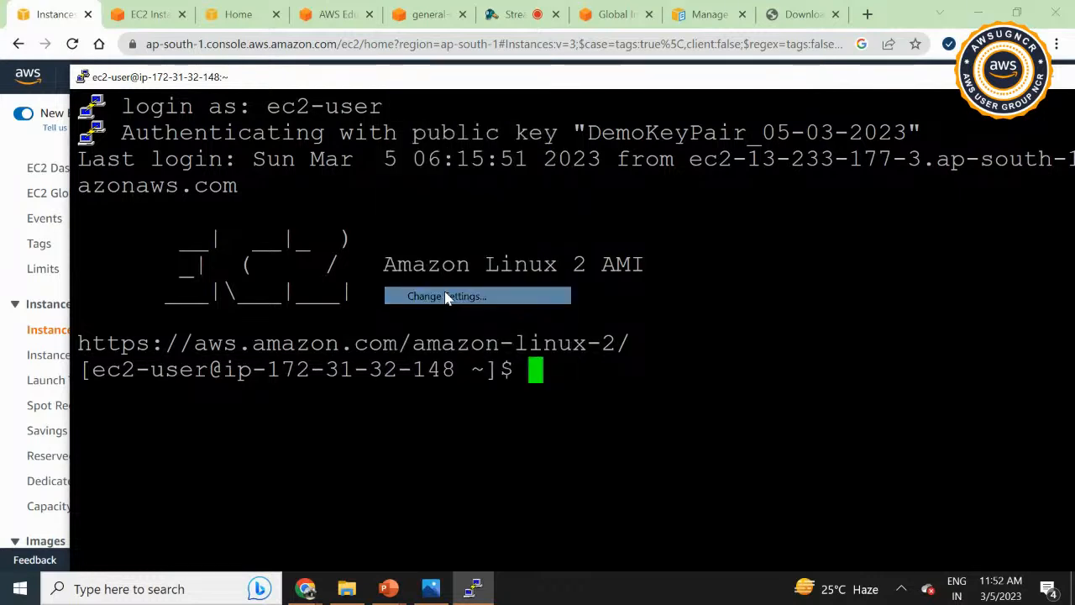
pyautogui.click(385, 248)
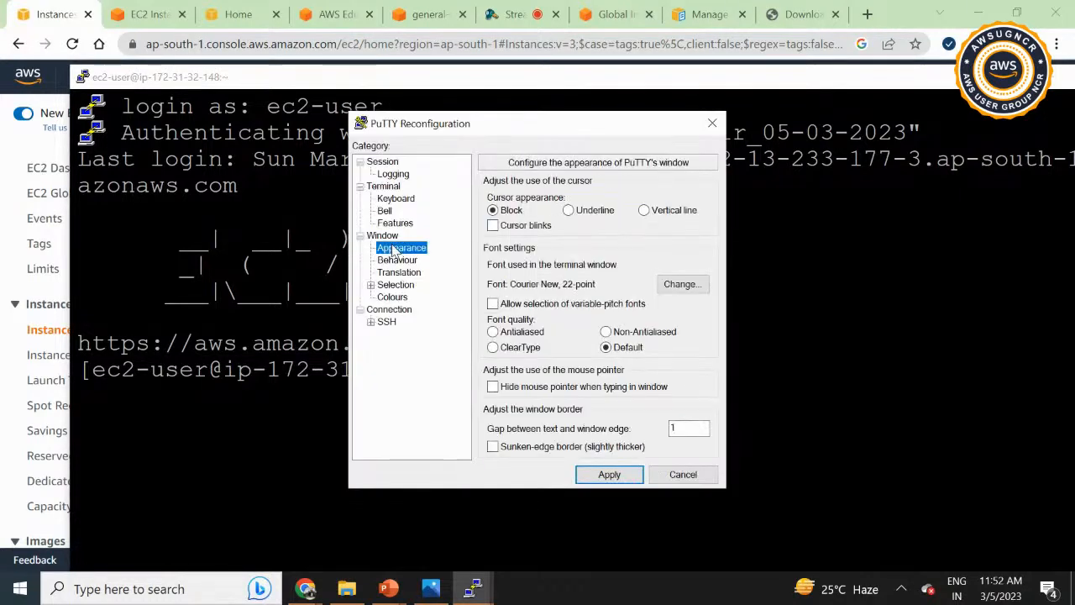
pyautogui.click(391, 297)
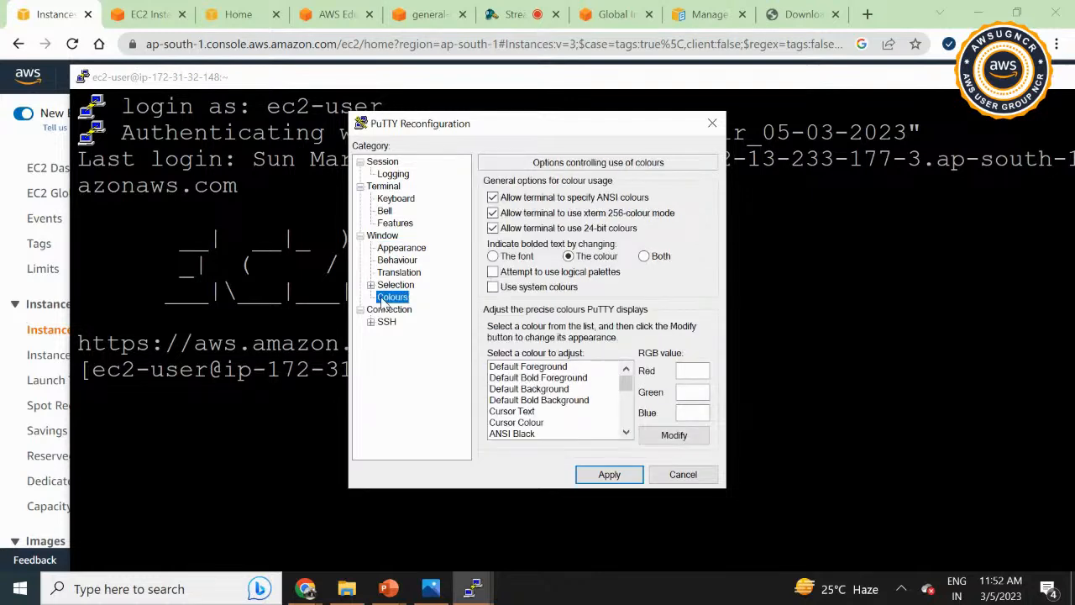
pyautogui.click(551, 369)
pyautogui.click(665, 438)
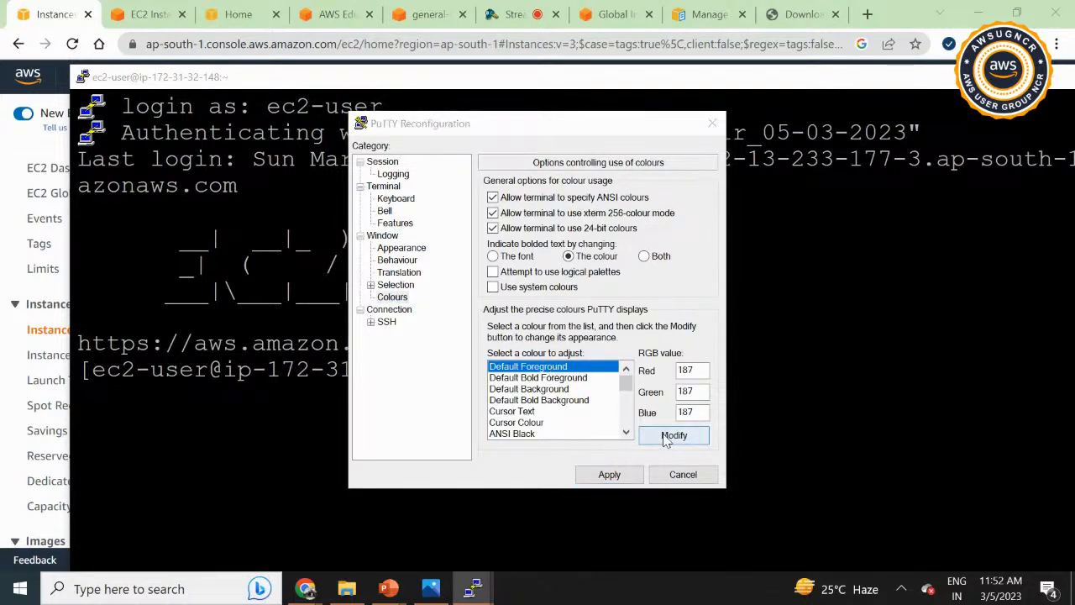
pyautogui.click(524, 266)
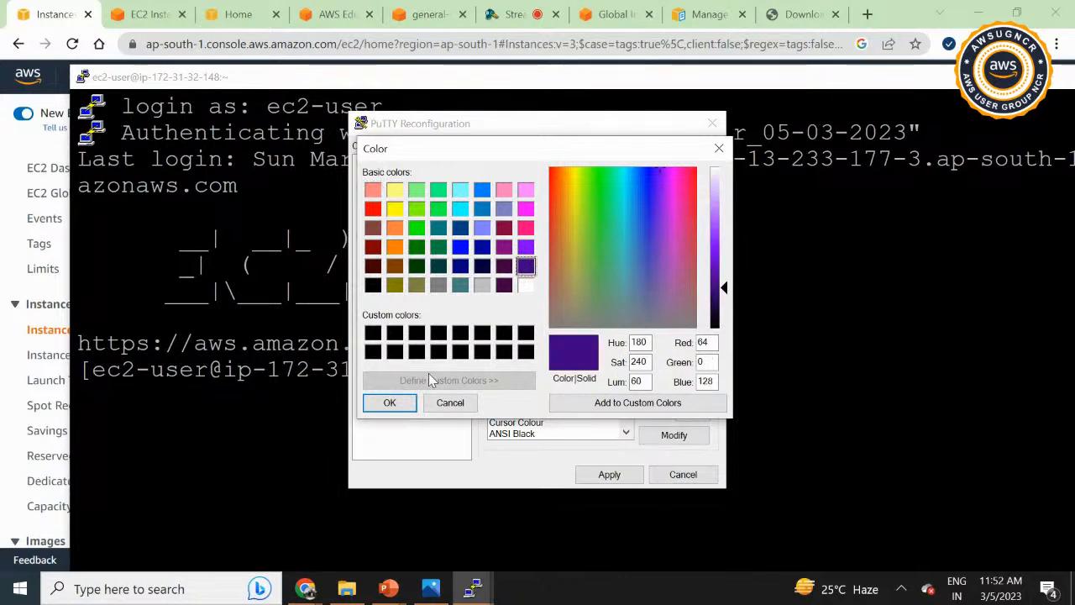
pyautogui.click(391, 403)
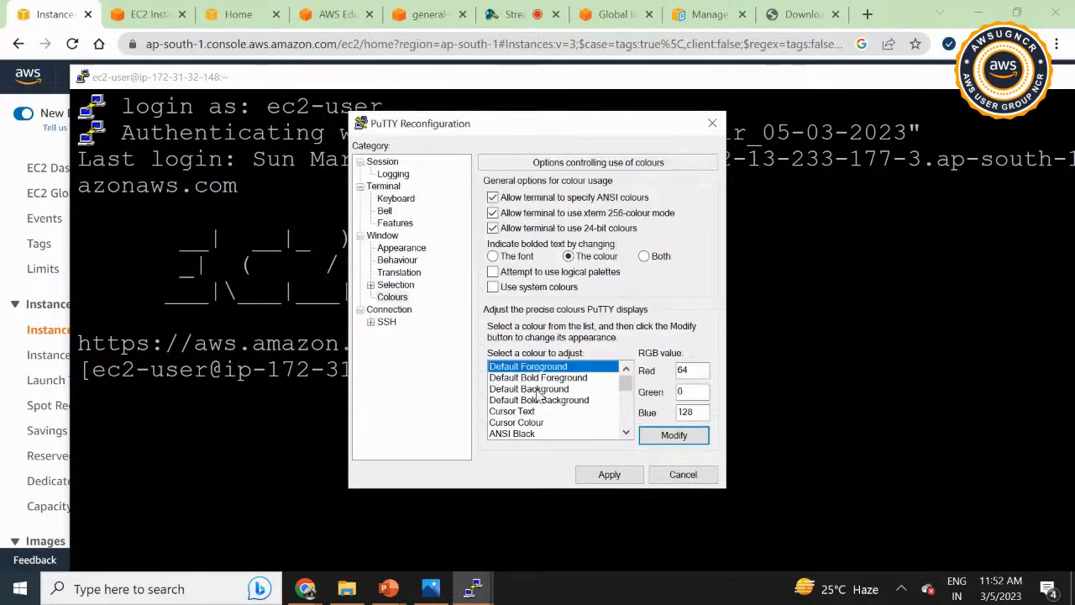
pyautogui.click(537, 389)
pyautogui.click(667, 435)
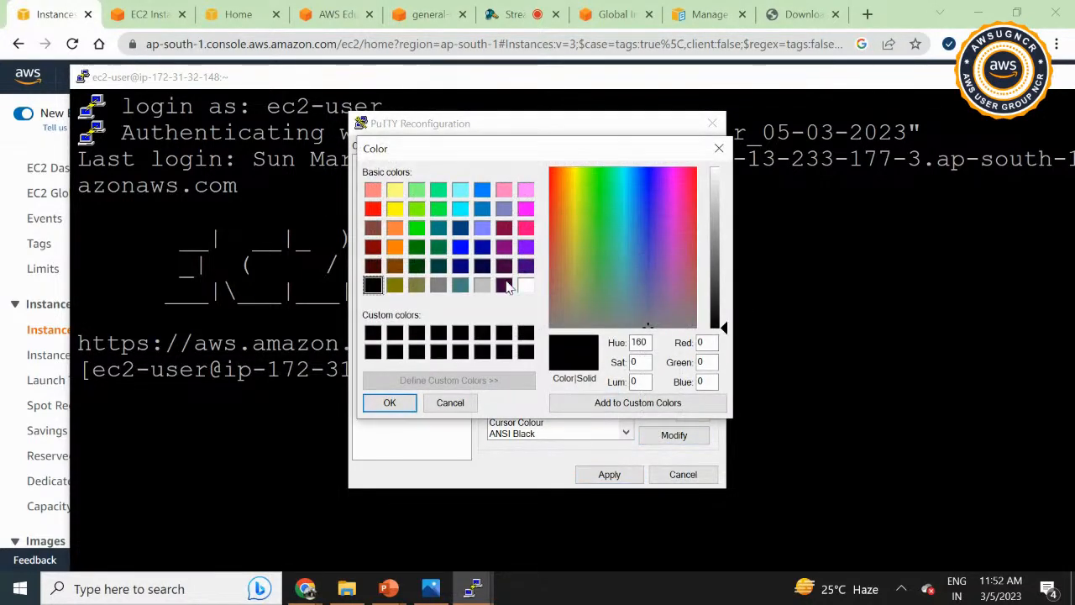
pyautogui.click(525, 286)
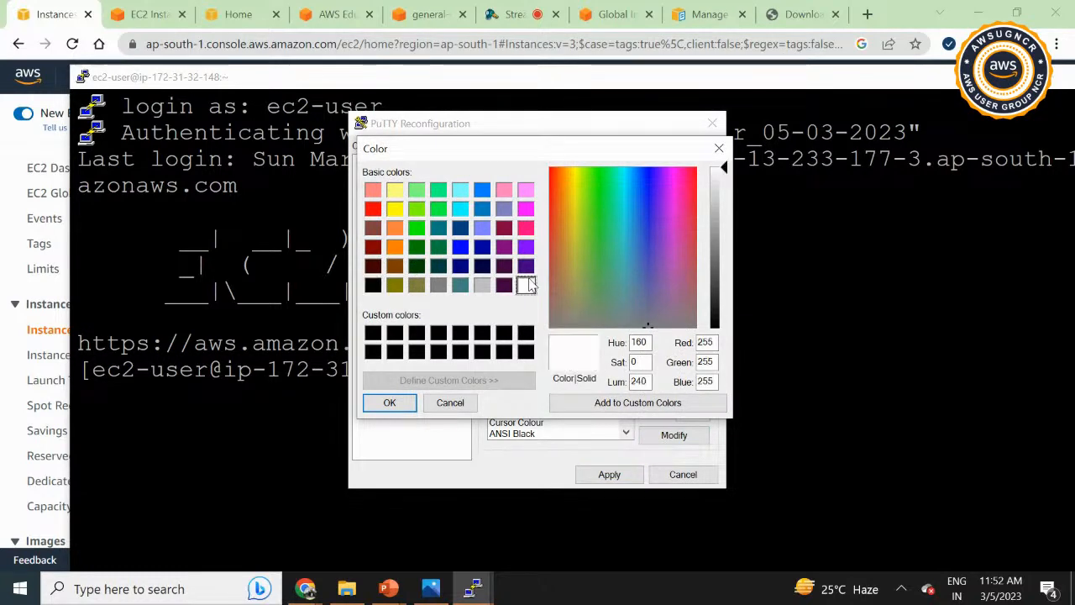
pyautogui.click(391, 403)
pyautogui.click(612, 476)
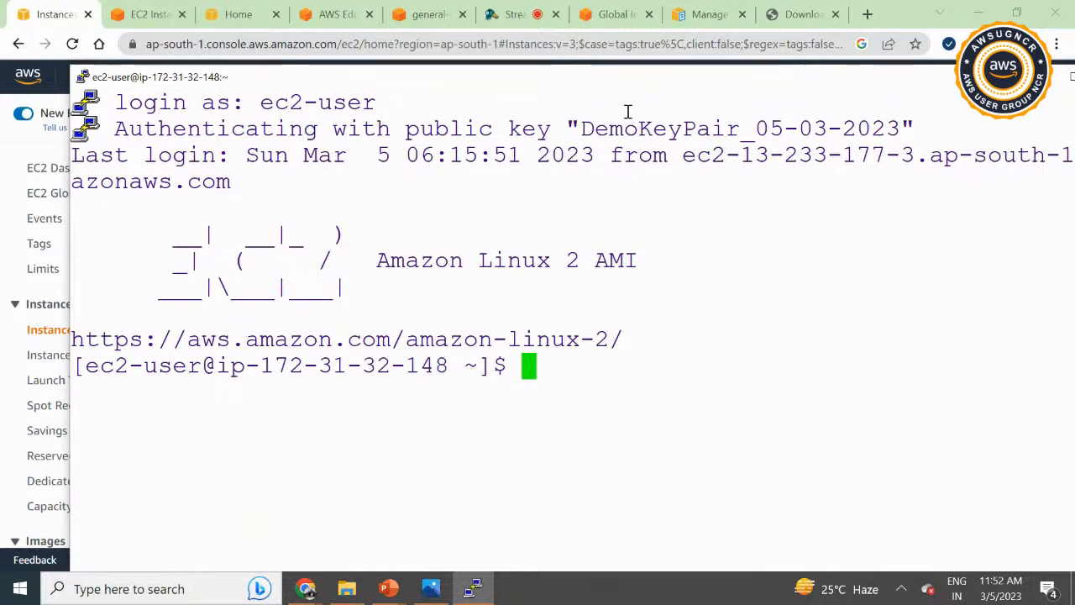
# As root in PuTTY, confirm Java 17.0.6 and MariaDB 5.5.68, then maximize the terminal window
pyautogui.write('sudo su')
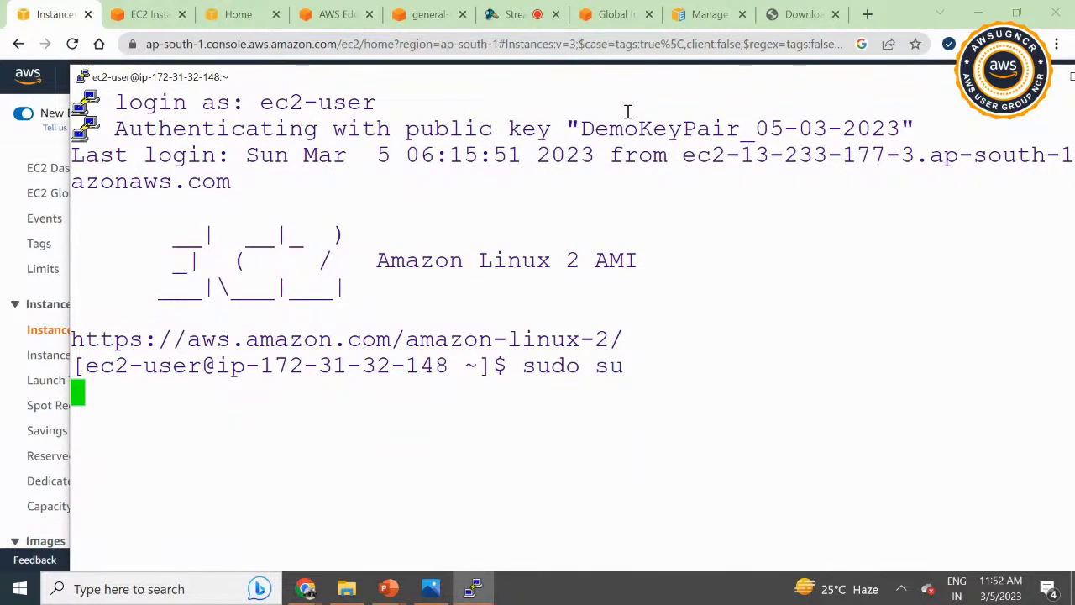
pyautogui.press('Return')
pyautogui.write('java --version')
pyautogui.press('Return')
pyautogui.write('mysql --version')
pyautogui.press('Return')
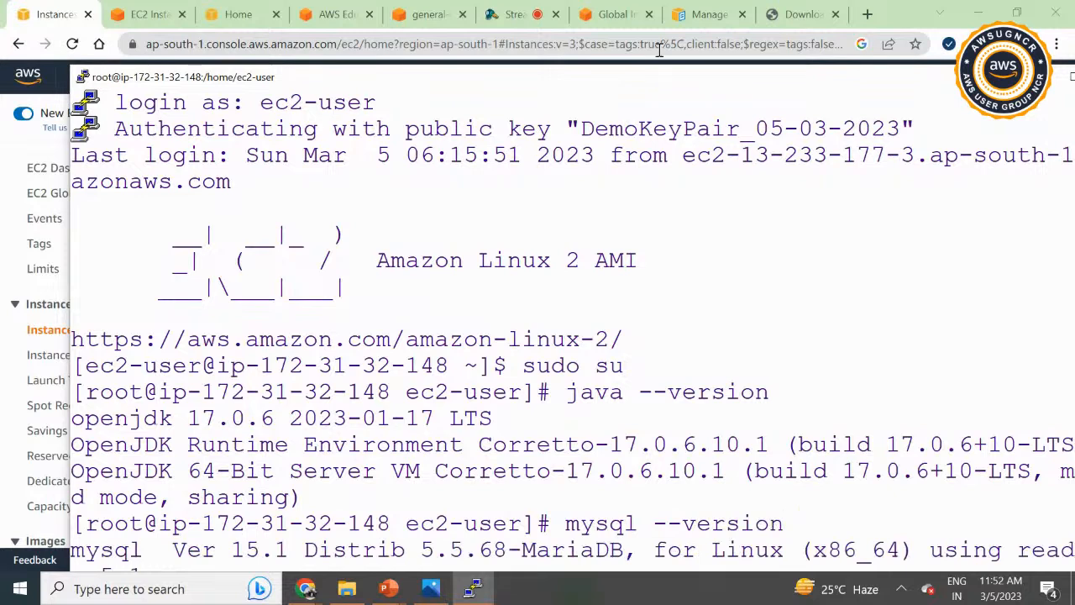
pyautogui.moveTo(890, 82); pyautogui.dragTo(826, 90)
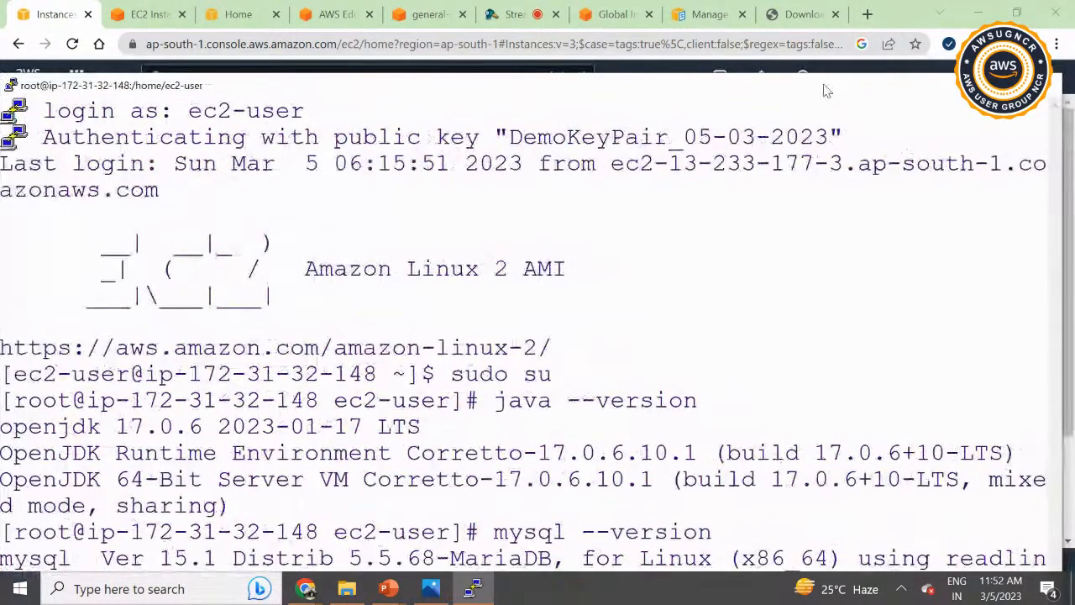
pyautogui.click(1002, 84)
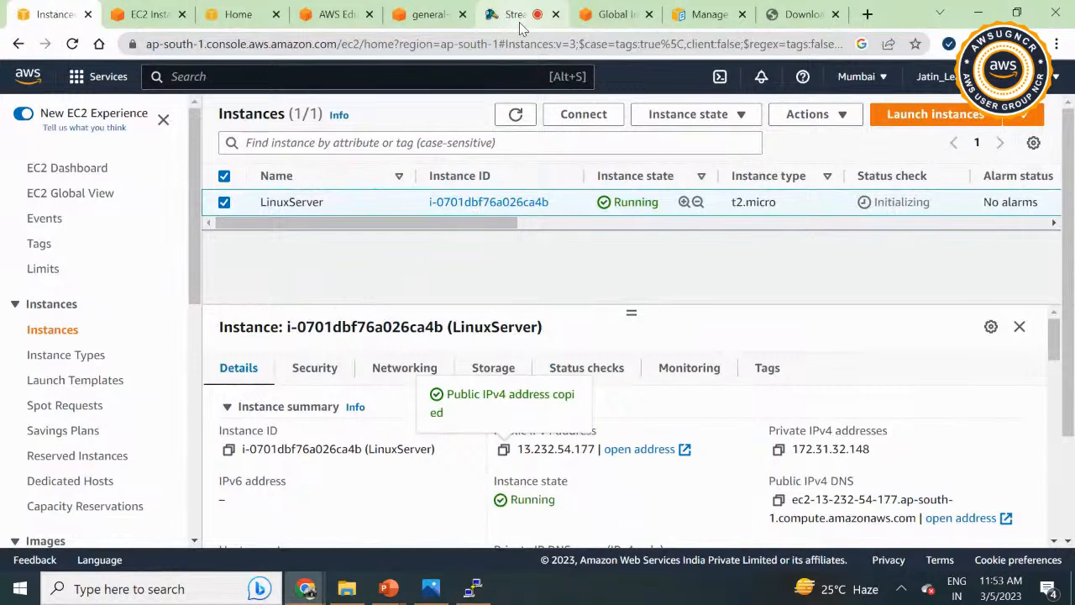
pyautogui.click(519, 22)
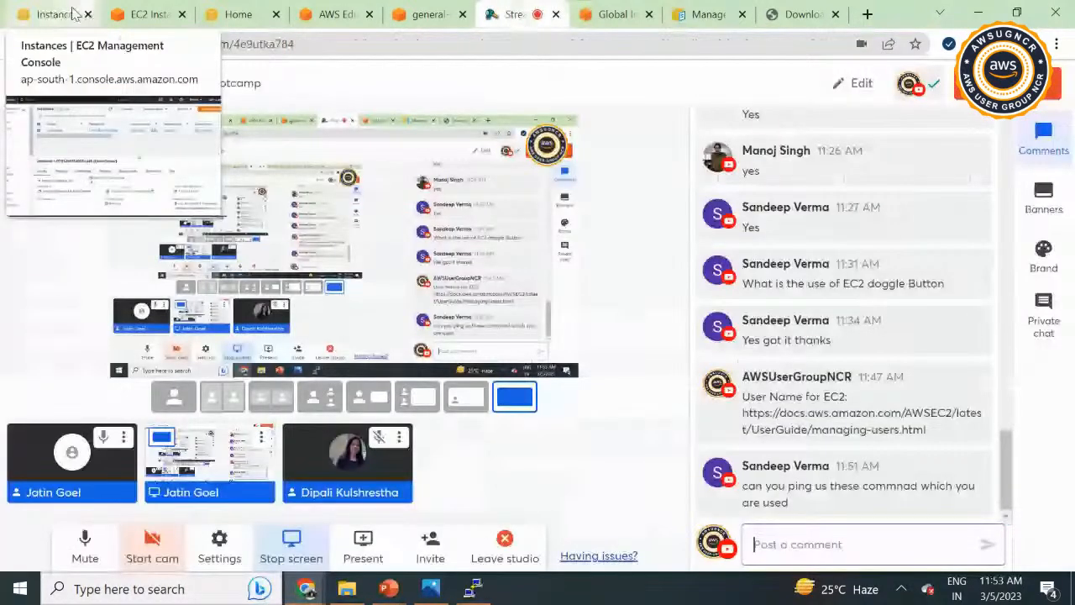
pyautogui.click(74, 14)
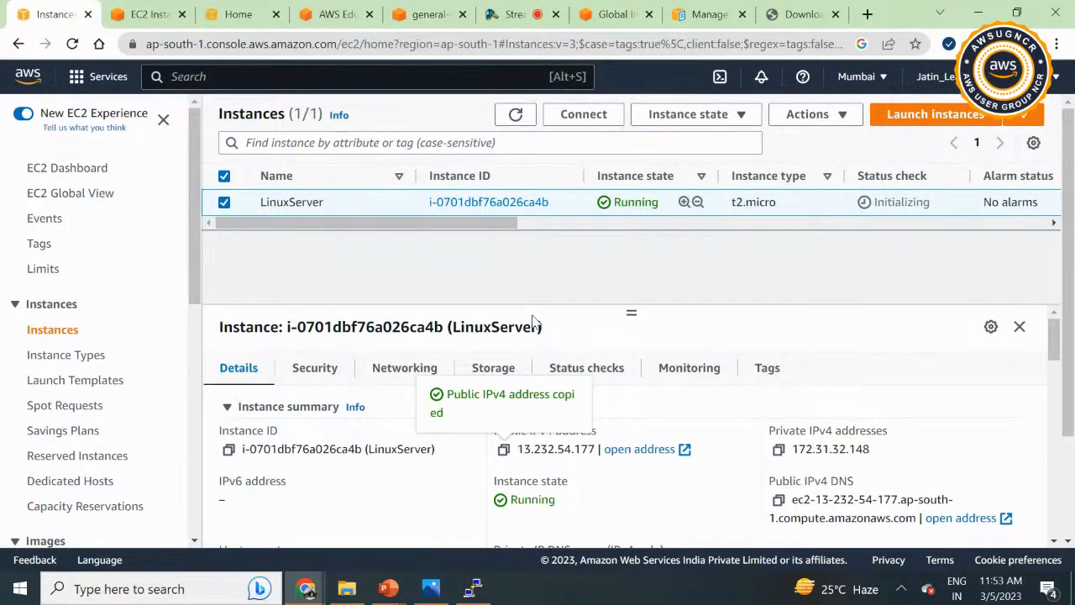
pyautogui.click(499, 27)
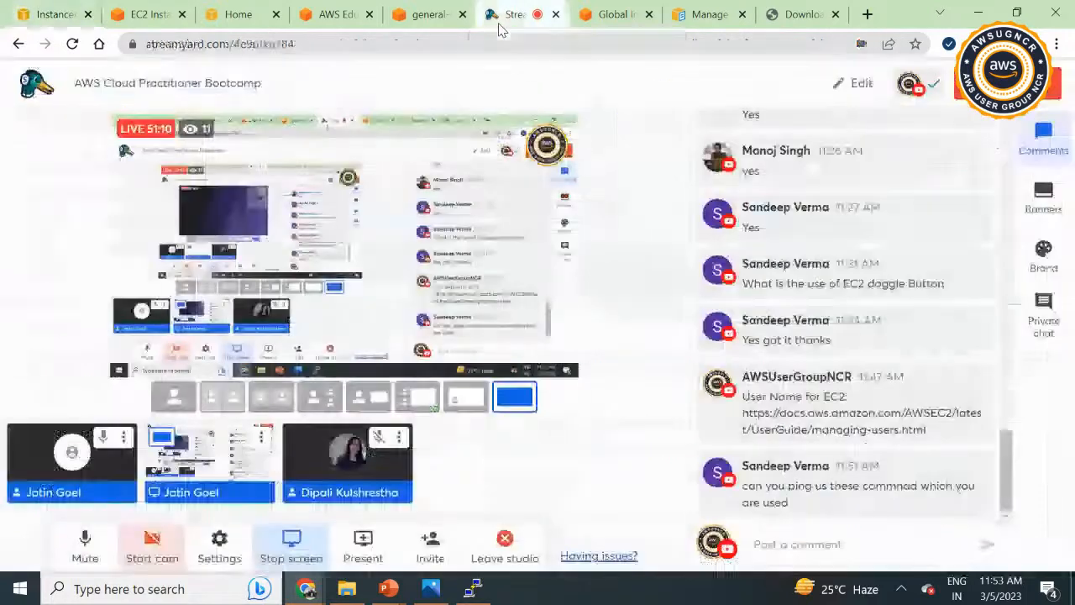
pyautogui.click(34, 15)
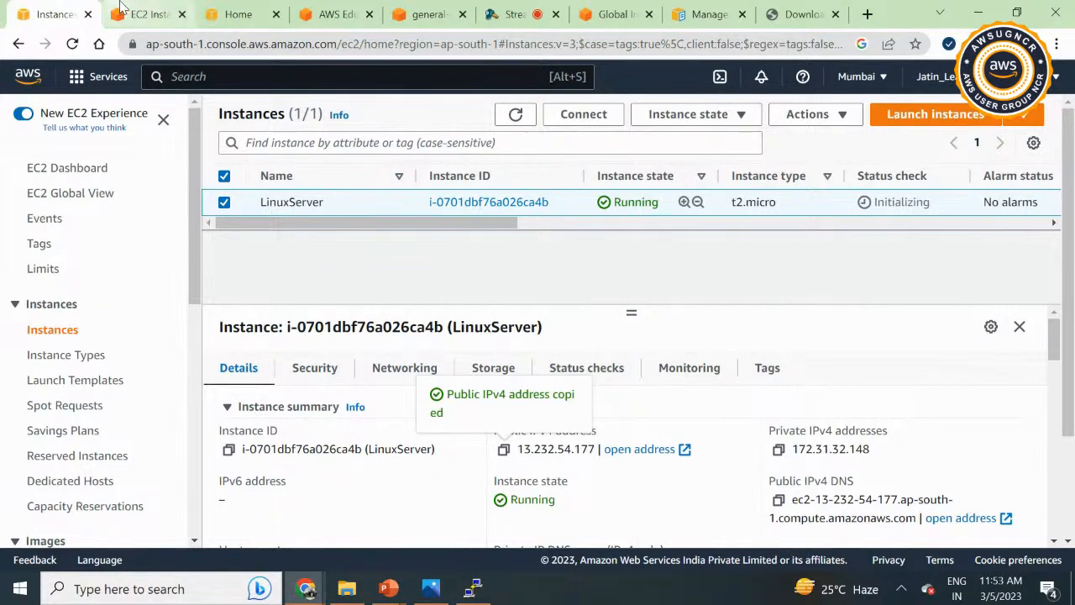
pyautogui.click(521, 11)
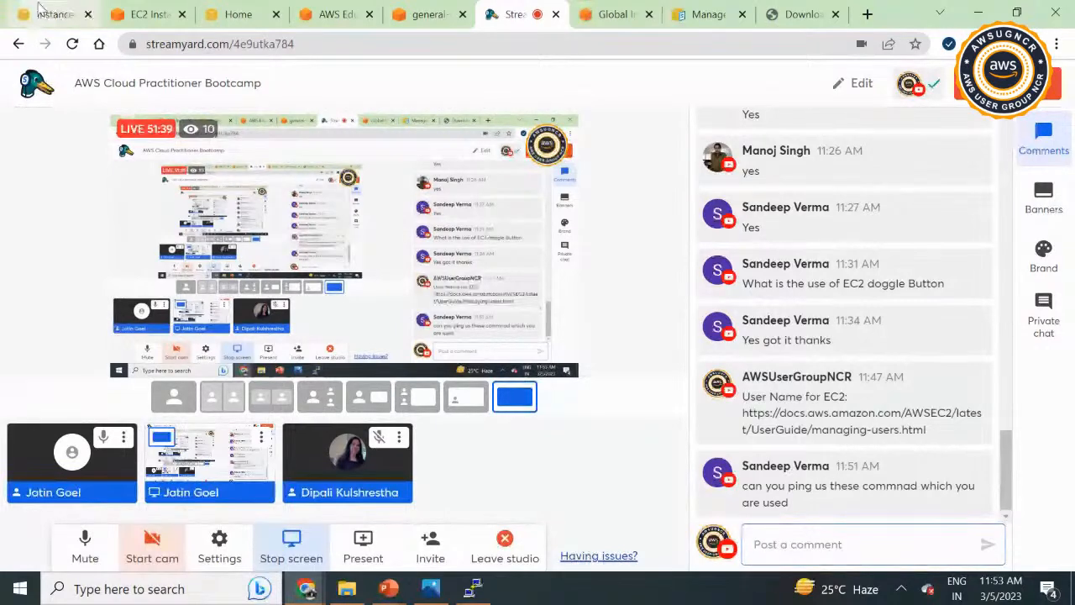
pyautogui.click(40, 12)
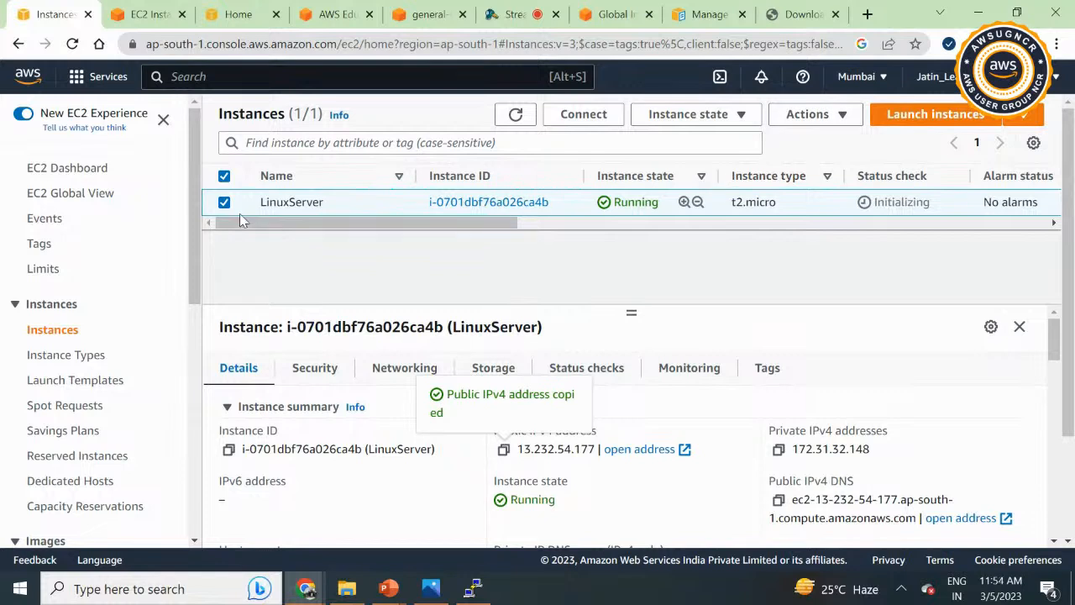
# Start a new image from LinuxServer and name it My-First-Custom-Image
pyautogui.click(808, 118)
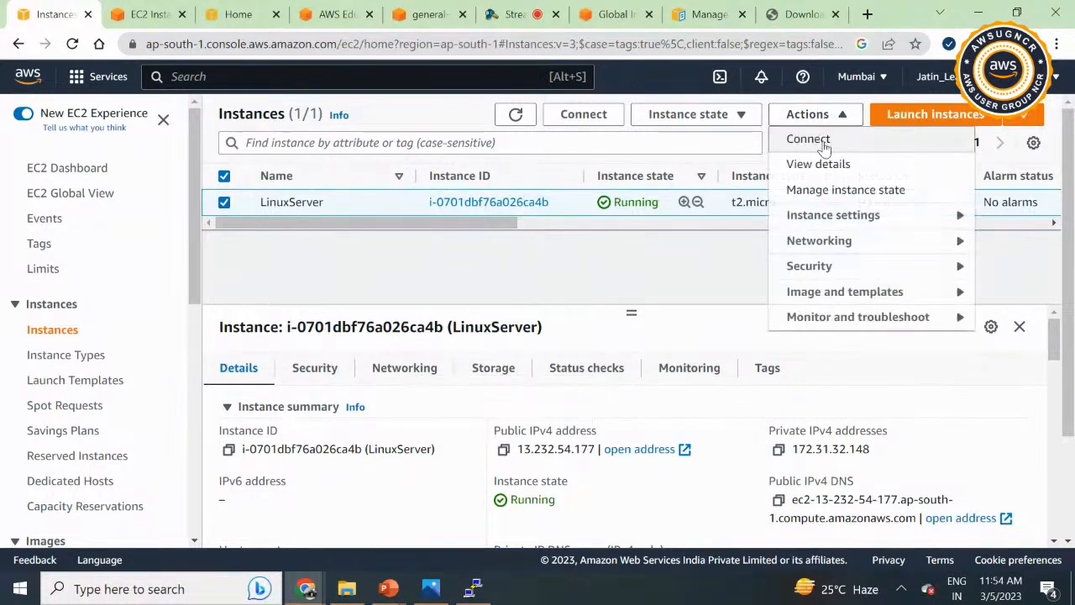
pyautogui.click(860, 299)
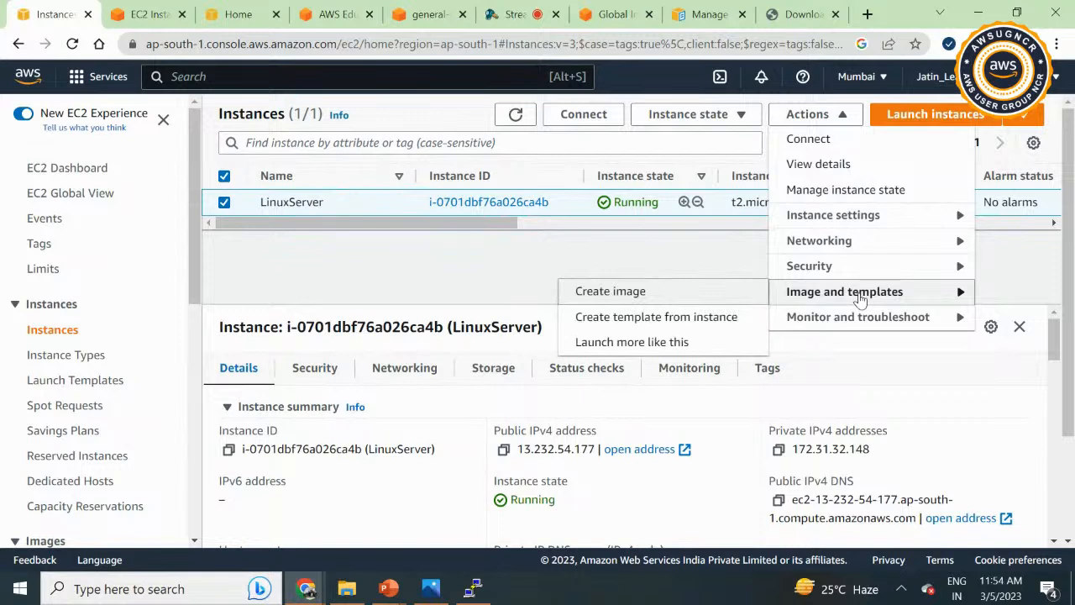
pyautogui.click(638, 294)
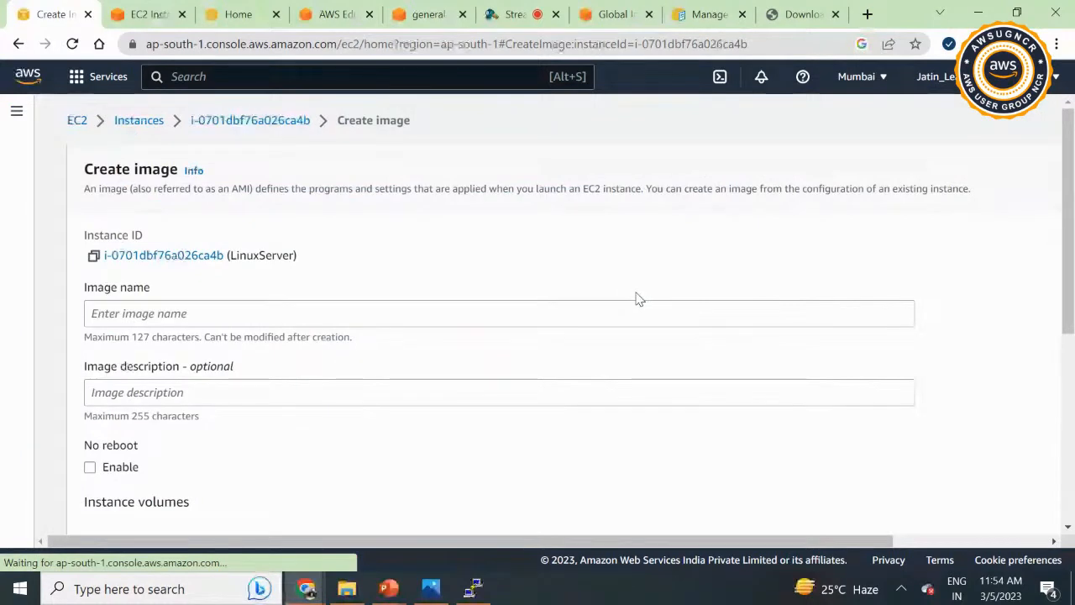
pyautogui.click(259, 308)
pyautogui.write('My-First')
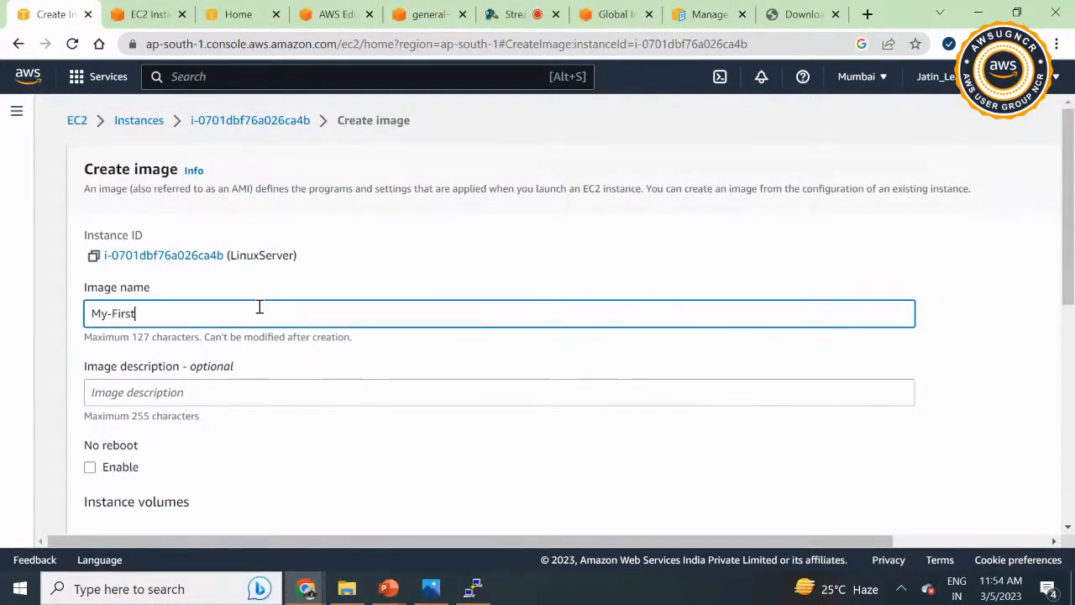
pyautogui.write('-Cust')
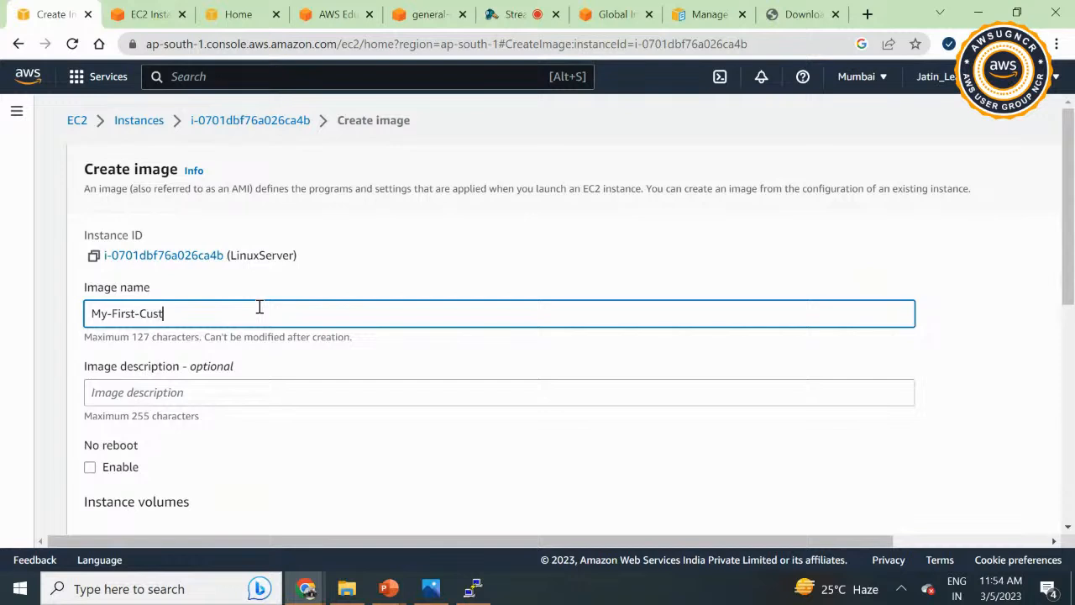
pyautogui.write('om-Image')
pyautogui.scroll(-1, 1071, 290)
pyautogui.scroll(-1, 1071, 290)
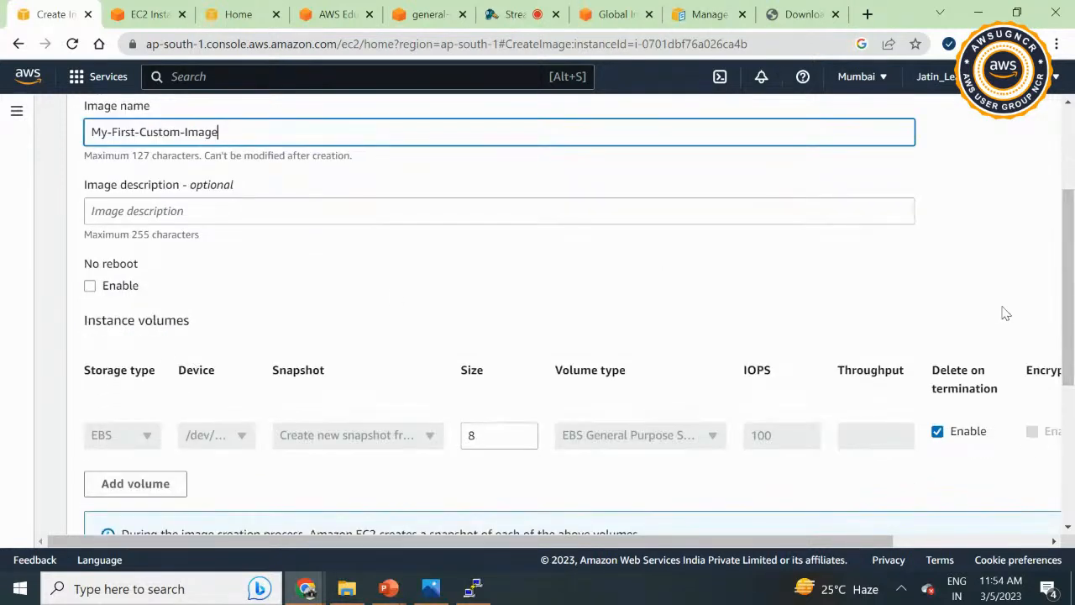
pyautogui.moveTo(1068, 312); pyautogui.dragTo(1071, 412)
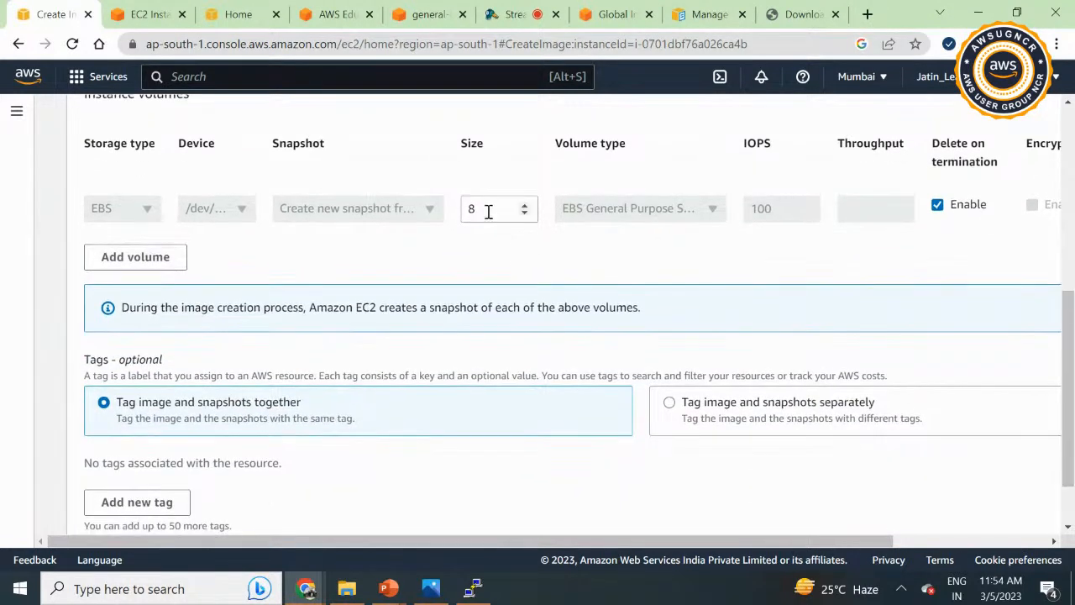
pyautogui.moveTo(1069, 429); pyautogui.dragTo(1067, 496)
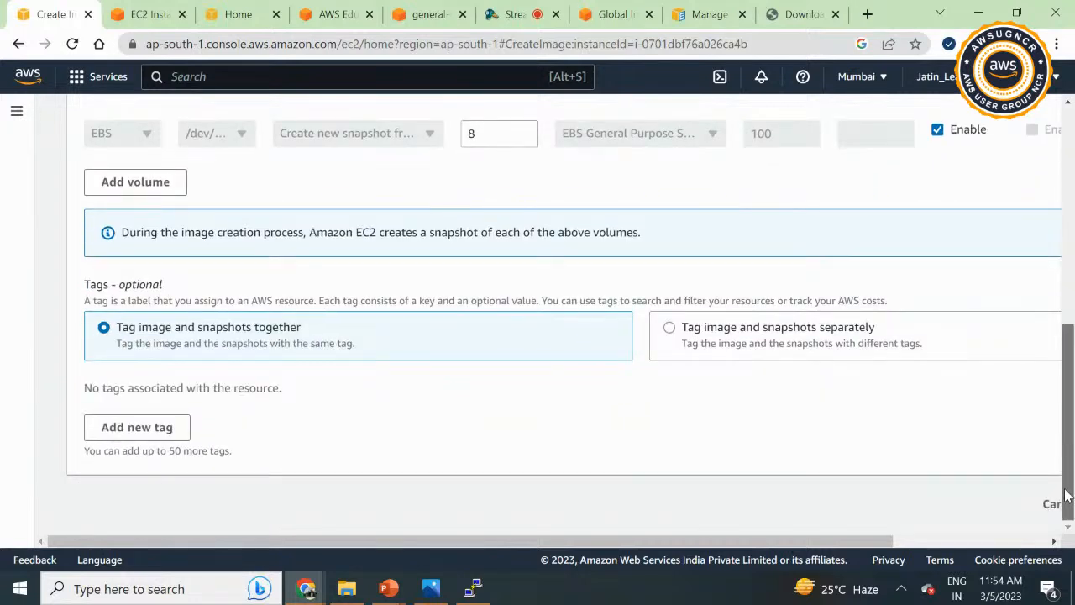
# Add a tag with key Name and value My-First-Custom-Image
pyautogui.click(171, 429)
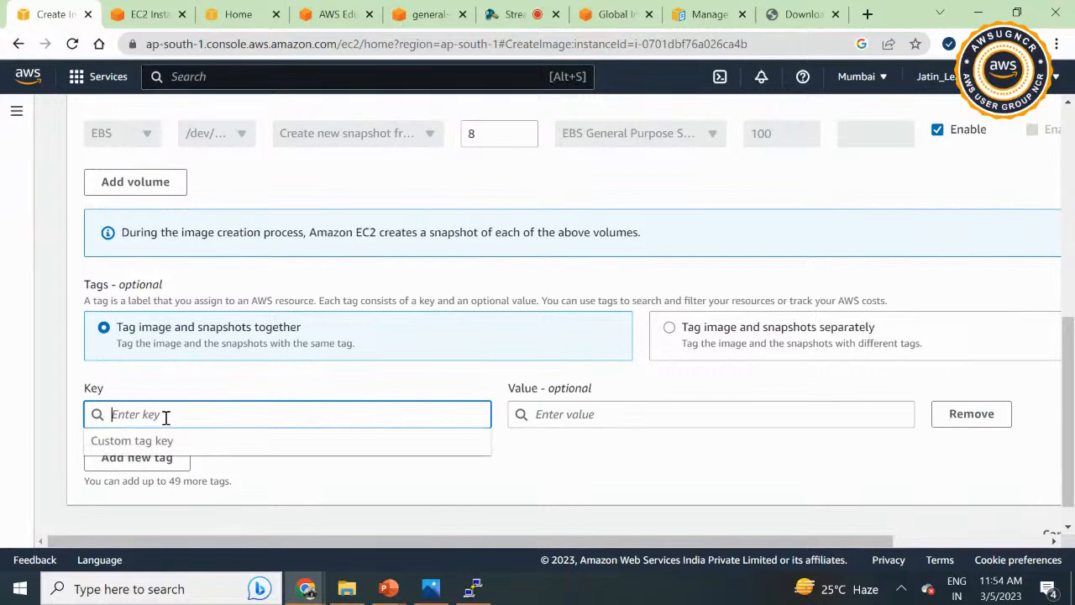
pyautogui.write('Name')
pyautogui.press('BackSpace')
pyautogui.press('BackSpace')
pyautogui.press('BackSpace')
pyautogui.write('ame')
pyautogui.press('Tab')
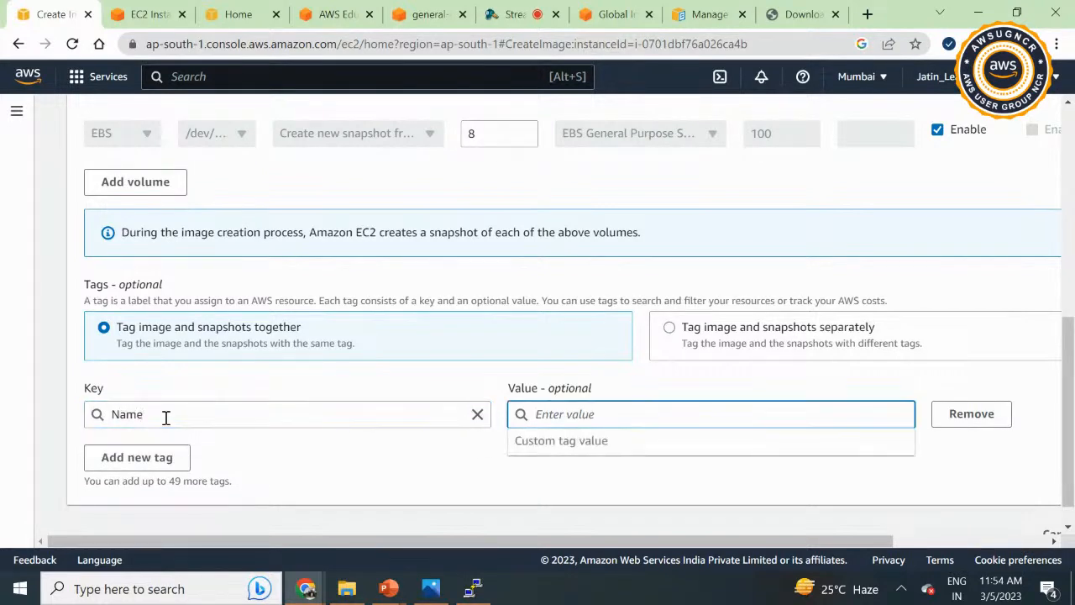
pyautogui.write('Mi')
pyautogui.press('BackSpace')
pyautogui.write('y-')
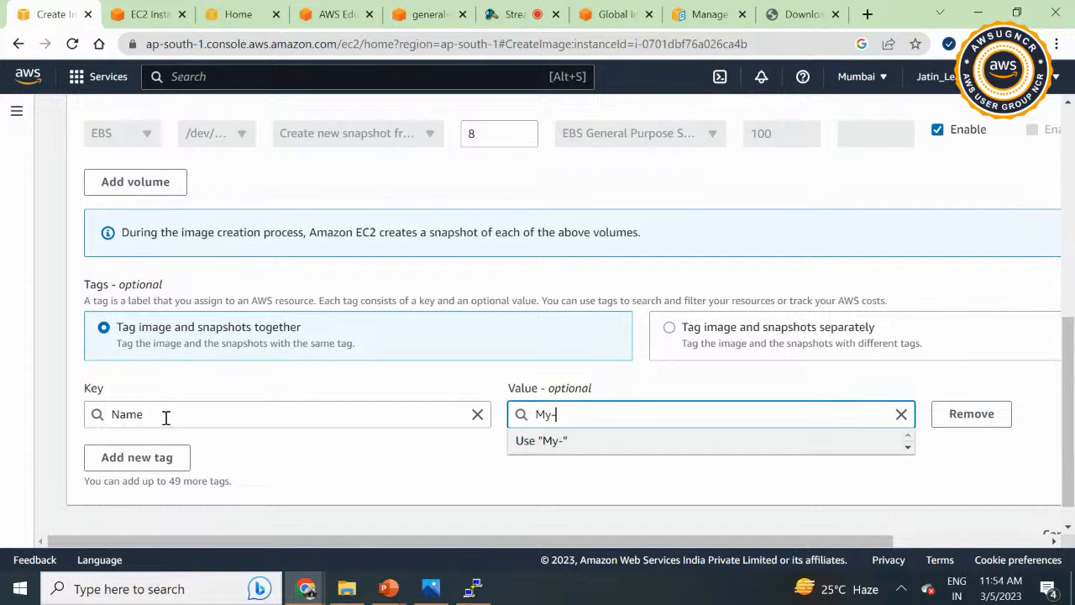
pyautogui.write('First-Custom-Iamge')
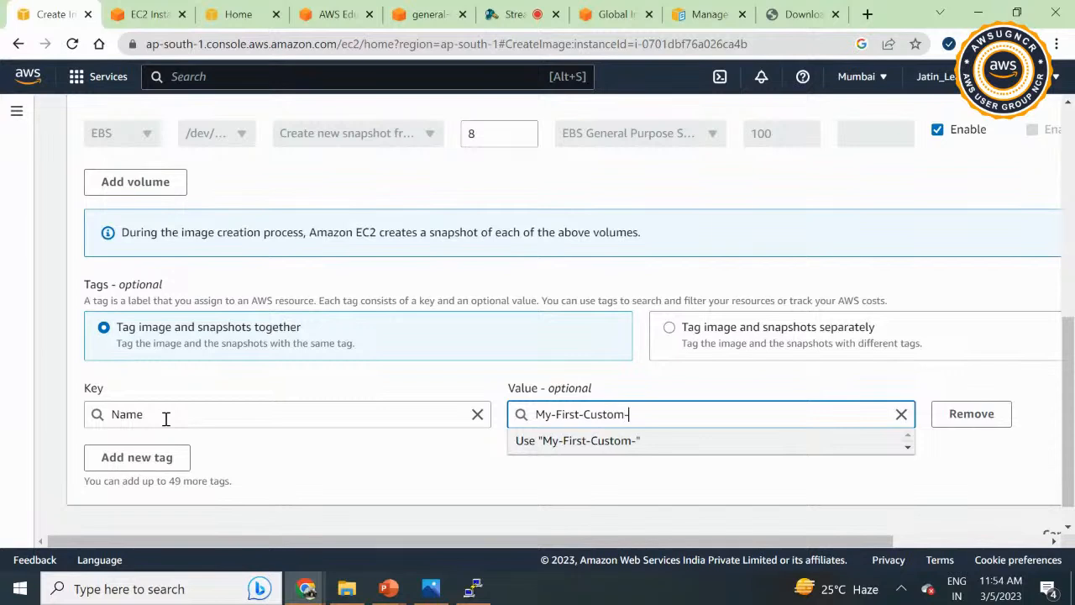
pyautogui.press('BackSpace')
pyautogui.press('BackSpace')
pyautogui.press('BackSpace')
pyautogui.press('BackSpace')
pyautogui.write('mage')
# Confirm creation of the My-First-Custom-Image AMI
pyautogui.moveTo(725, 557); pyautogui.dragTo(1024, 539)
pyautogui.moveTo(1072, 490); pyautogui.dragTo(1072, 525)
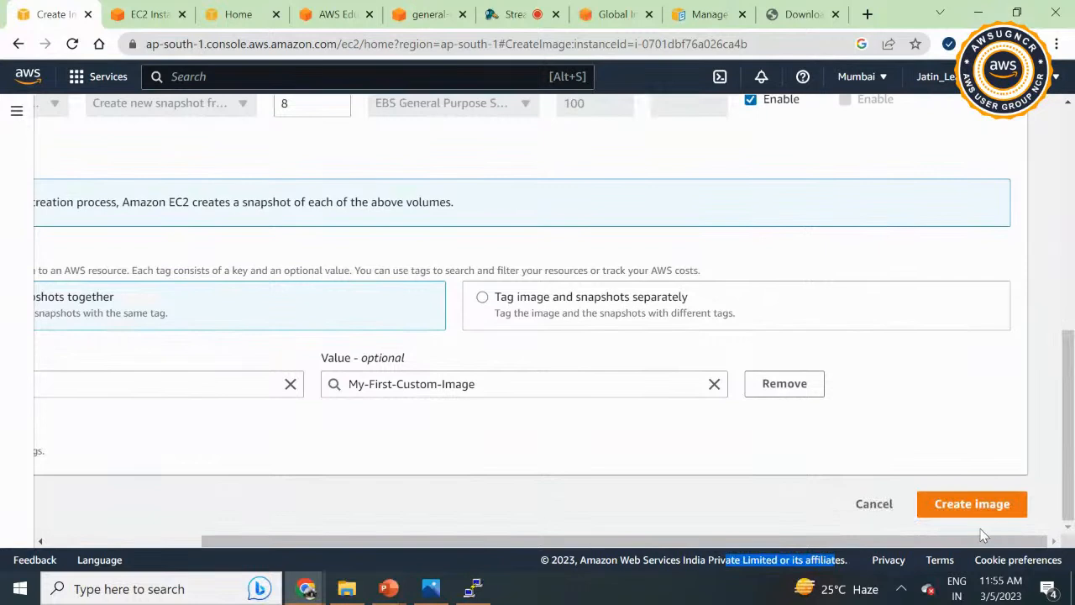
pyautogui.click(974, 513)
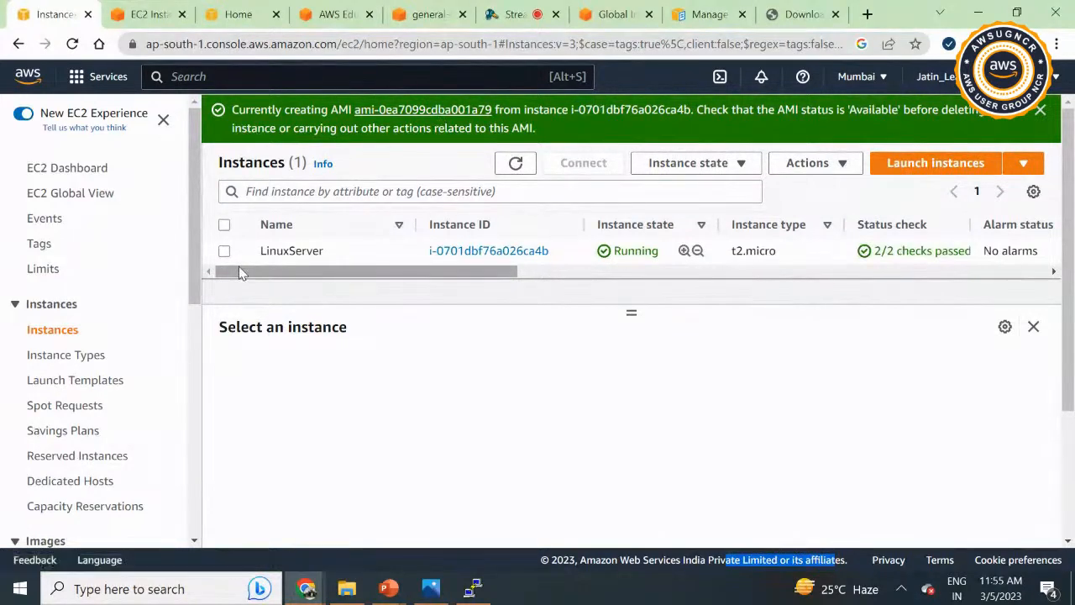
# Scroll the sidebar down to the Images section while the AMI creation banner shows
pyautogui.moveTo(189, 294); pyautogui.dragTo(190, 372)
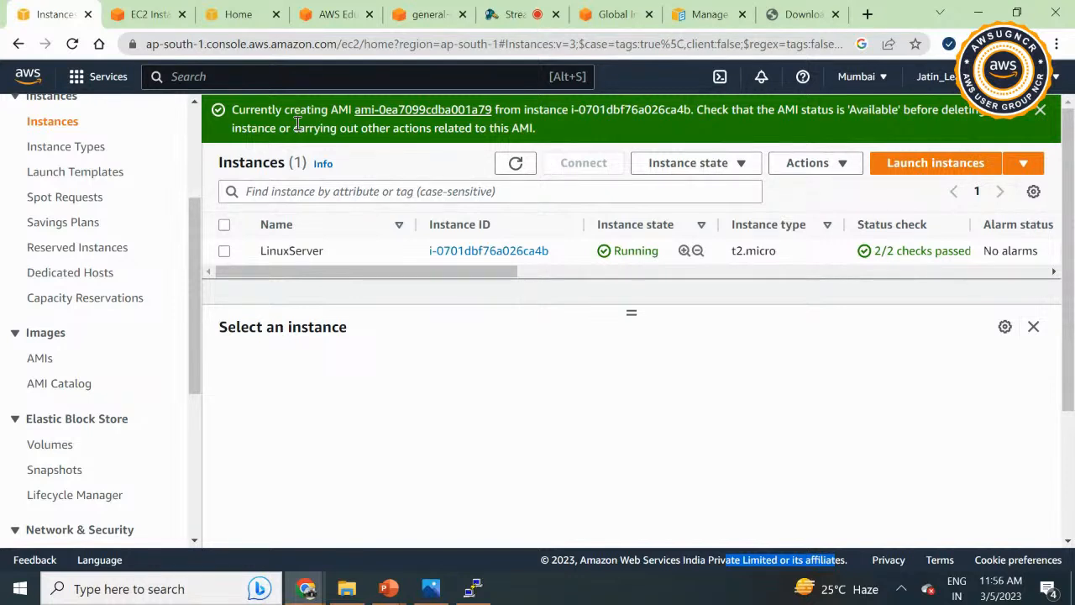
# Open the new My-First-Custom-Image AMI, check its Pending status, and remove the AMI ID filter
pyautogui.click(439, 113)
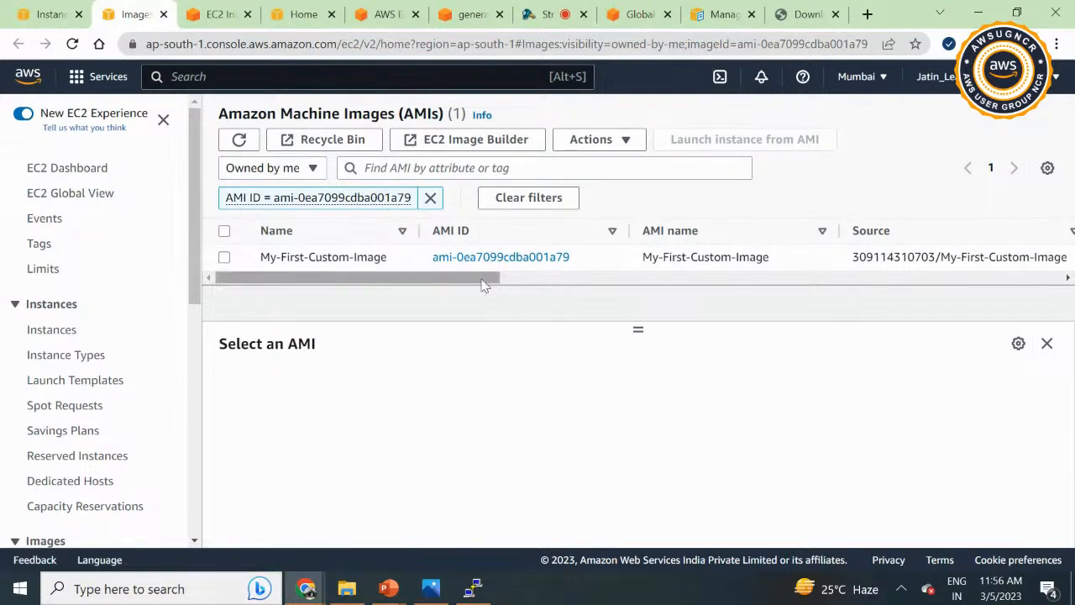
pyautogui.moveTo(468, 280); pyautogui.dragTo(706, 282)
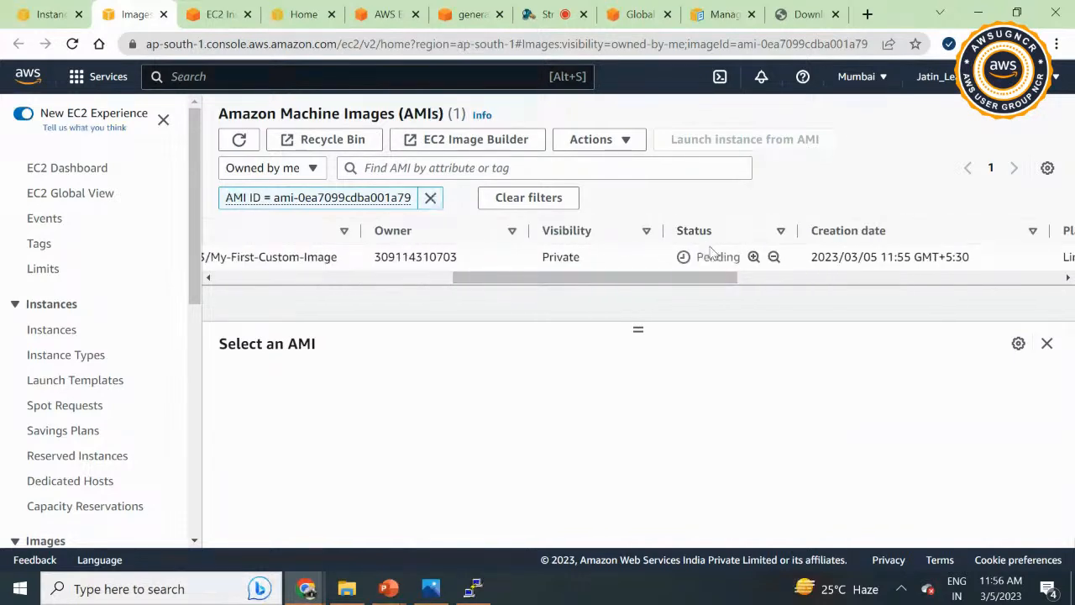
pyautogui.click(430, 197)
pyautogui.click(310, 170)
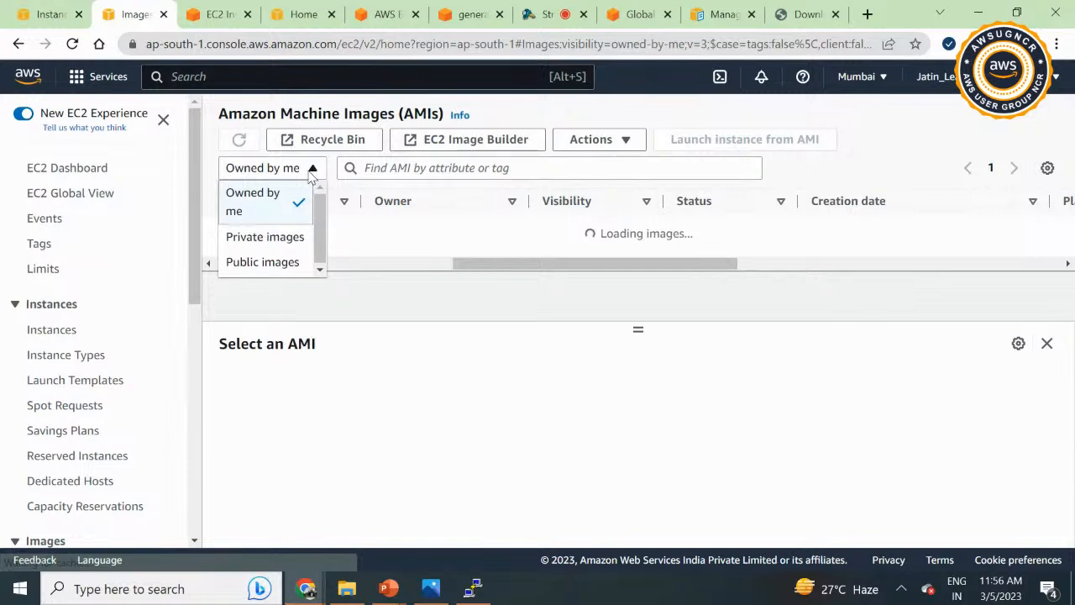
# Refresh the AMIs until demo-server-ami shows Available and My-First-Custom-Image Pending, then go to StreamYard
pyautogui.moveTo(471, 278); pyautogui.dragTo(351, 280)
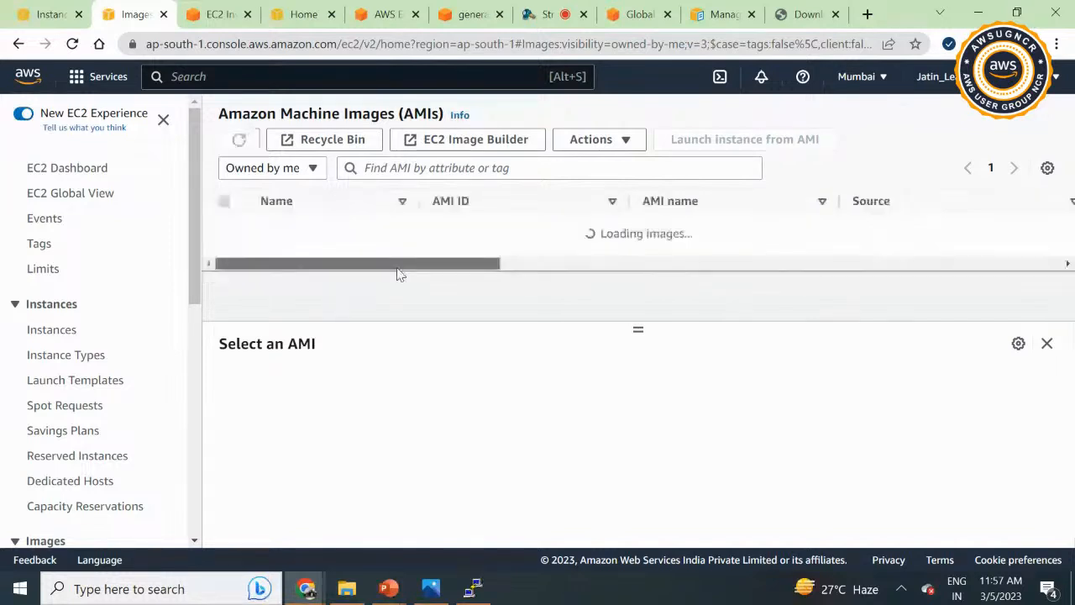
pyautogui.moveTo(398, 269); pyautogui.dragTo(559, 275)
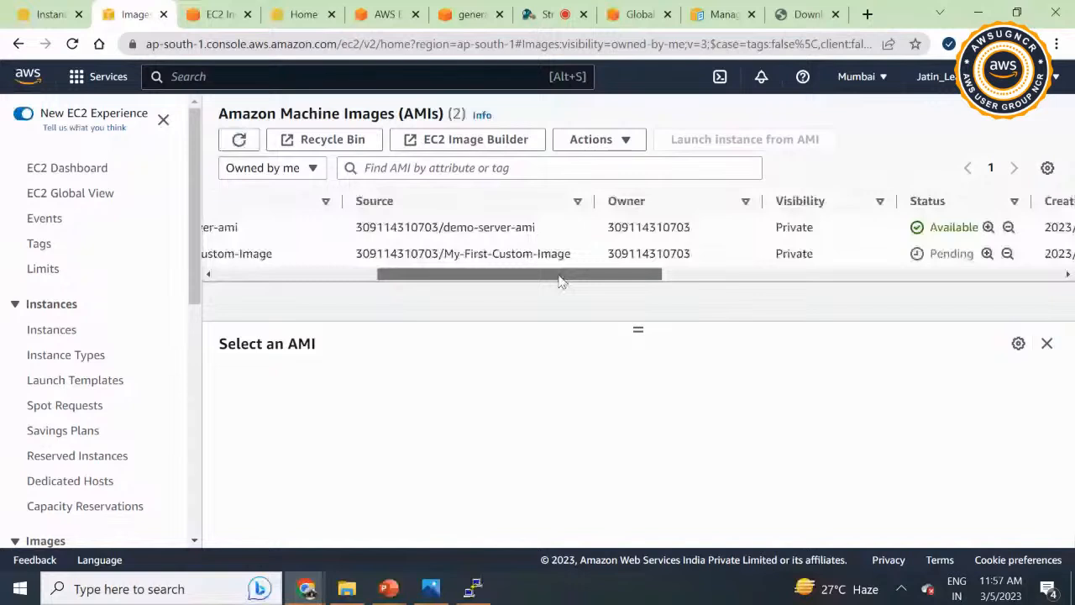
pyautogui.moveTo(561, 278); pyautogui.dragTo(300, 317)
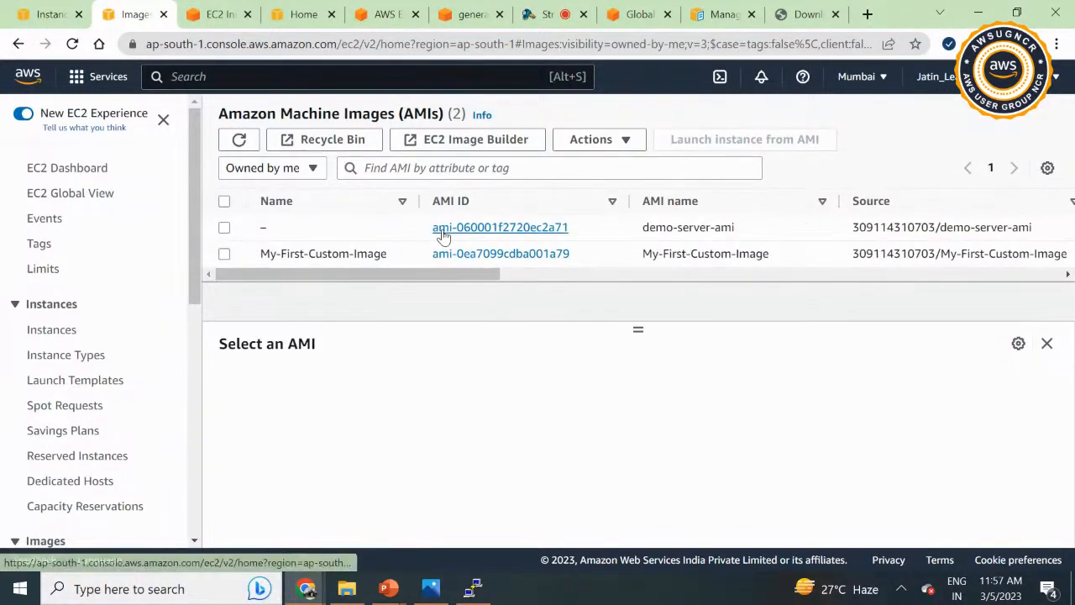
pyautogui.click(240, 143)
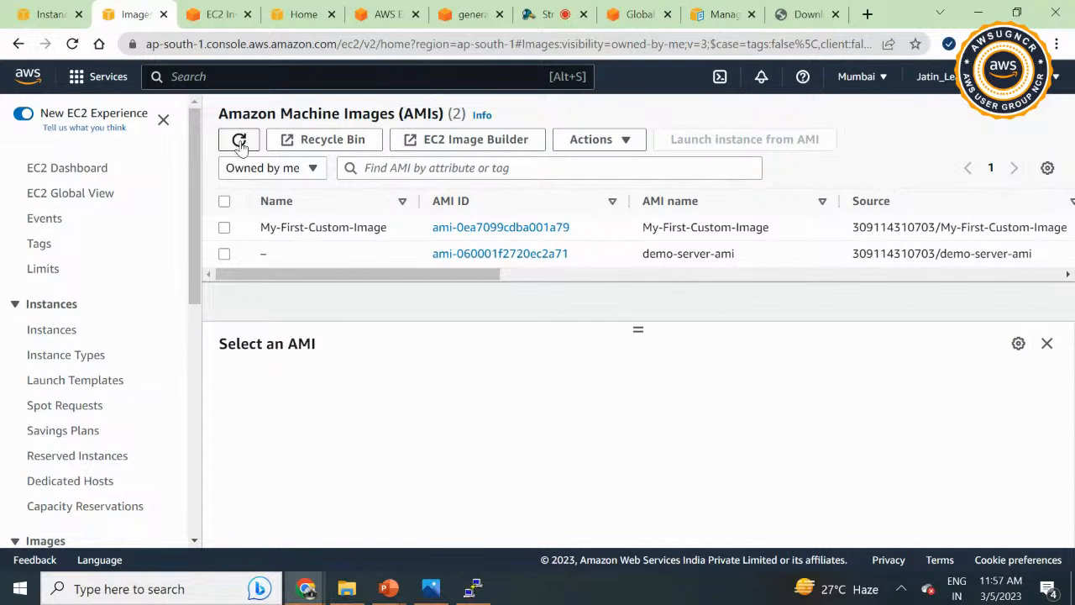
pyautogui.click(240, 143)
pyautogui.click(241, 143)
pyautogui.moveTo(486, 274); pyautogui.dragTo(665, 290)
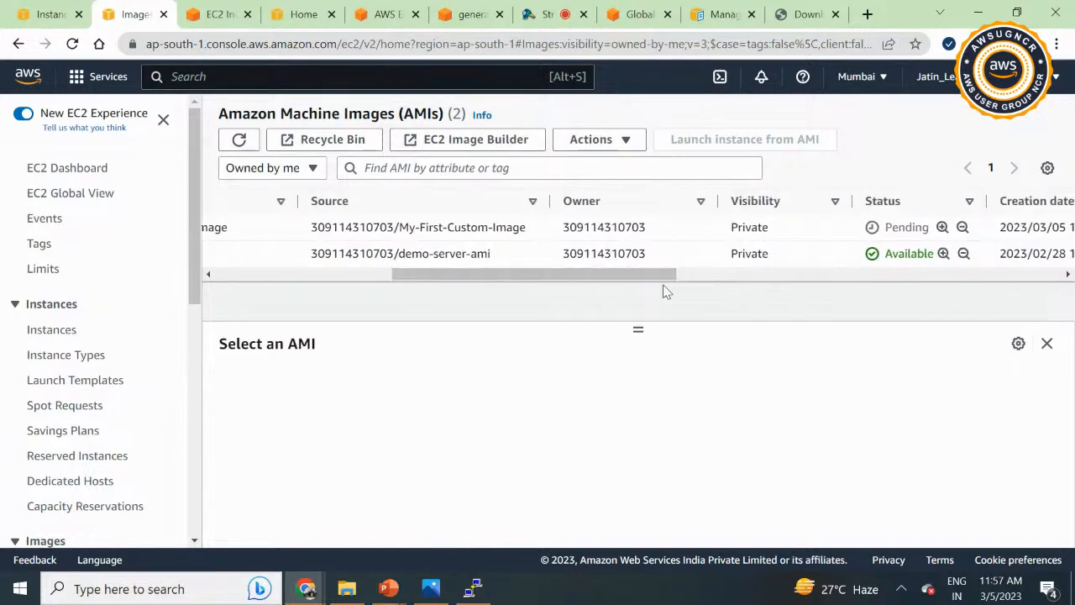
pyautogui.click(547, 14)
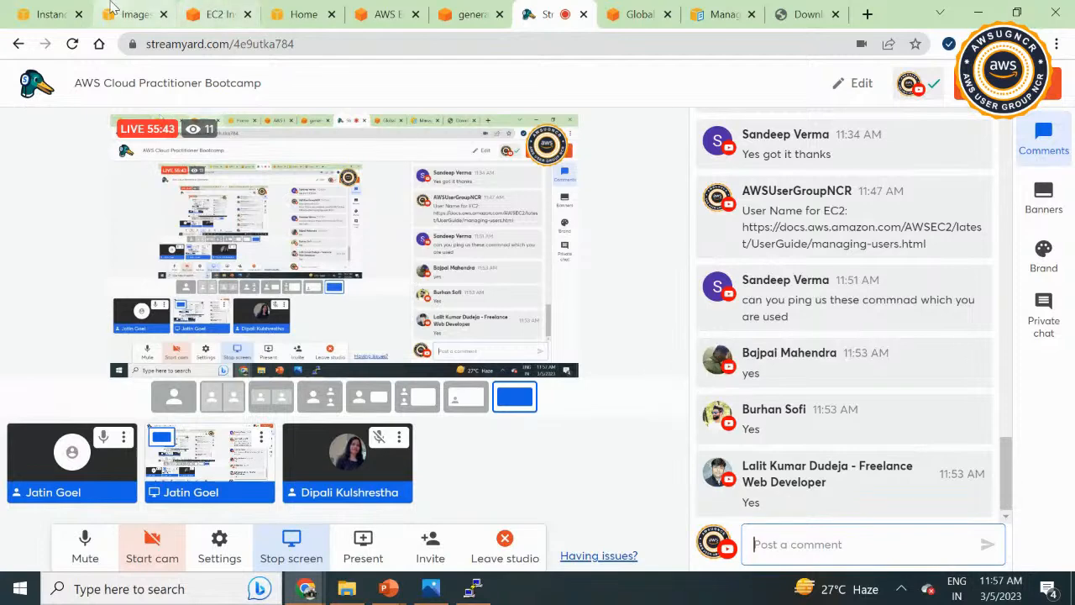
# Return to EC2 Instances and launch Notepad from a Windows search for 'notepad'
pyautogui.click(47, 14)
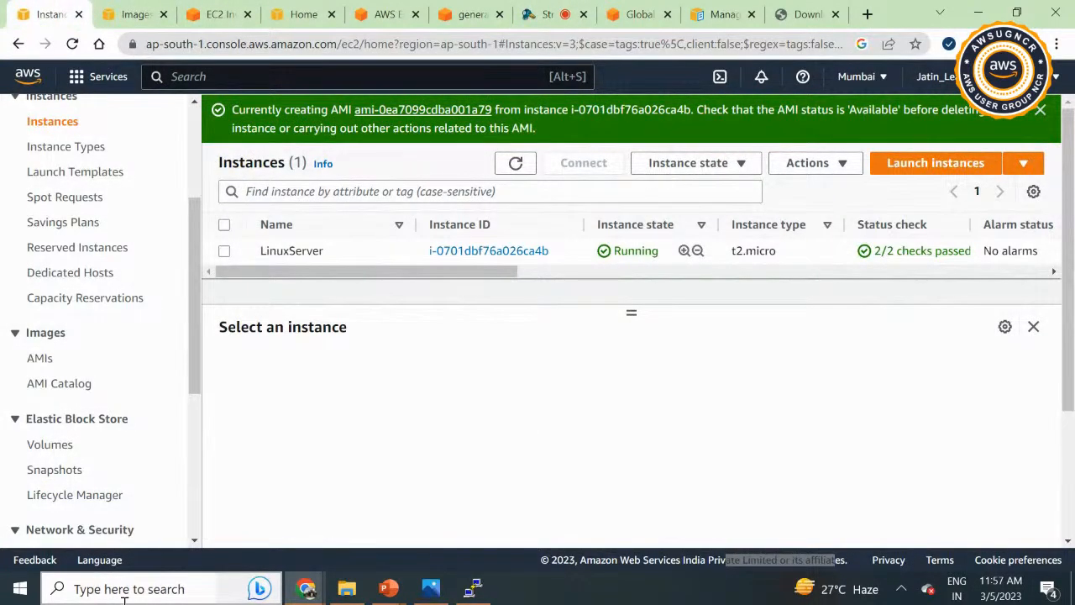
pyautogui.click(125, 598)
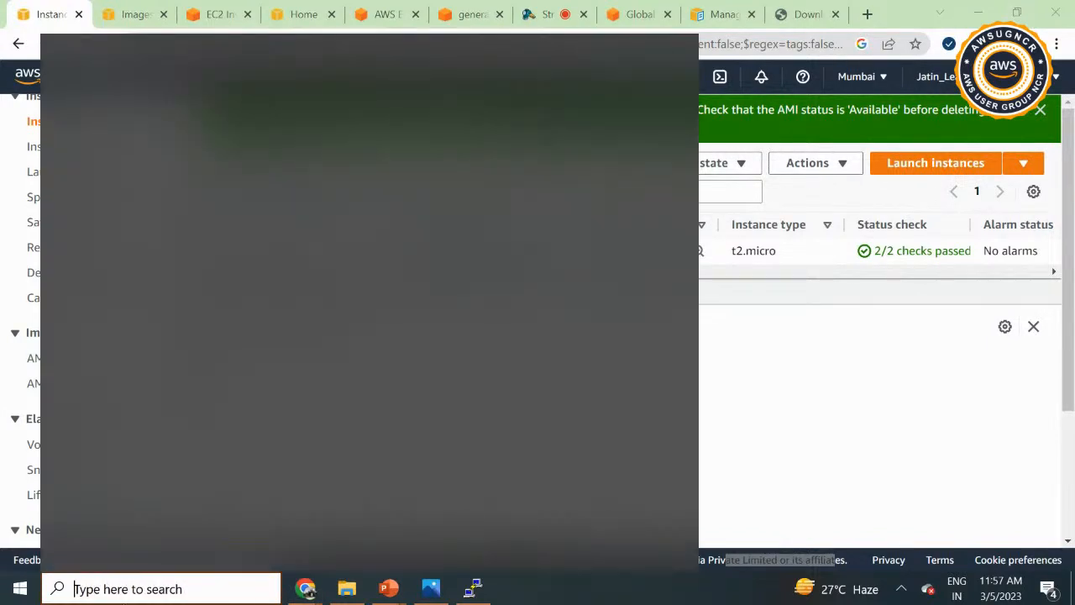
pyautogui.write('n')
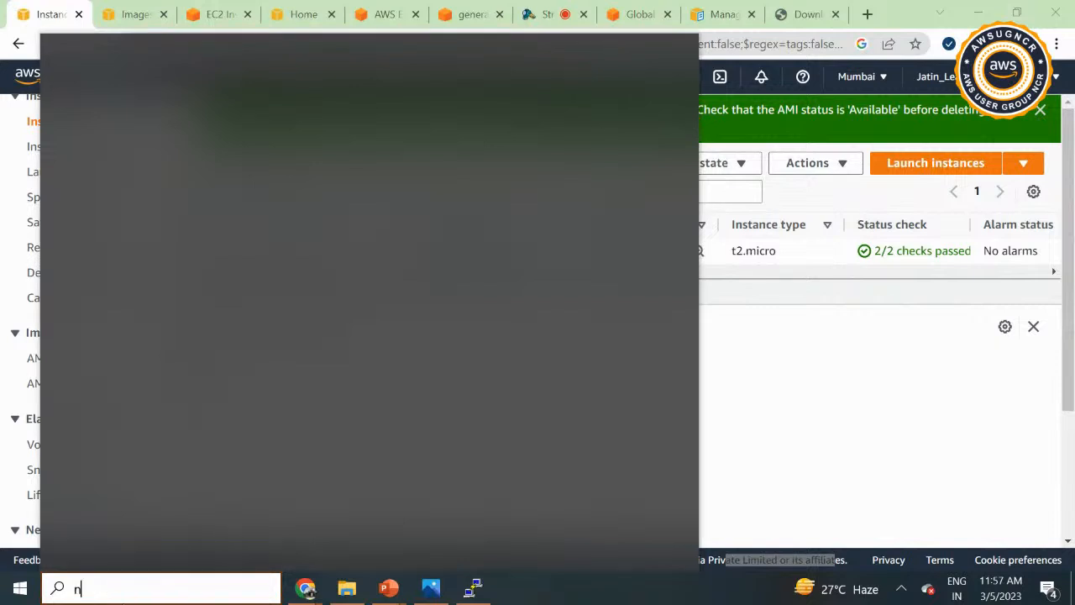
pyautogui.write('otepad')
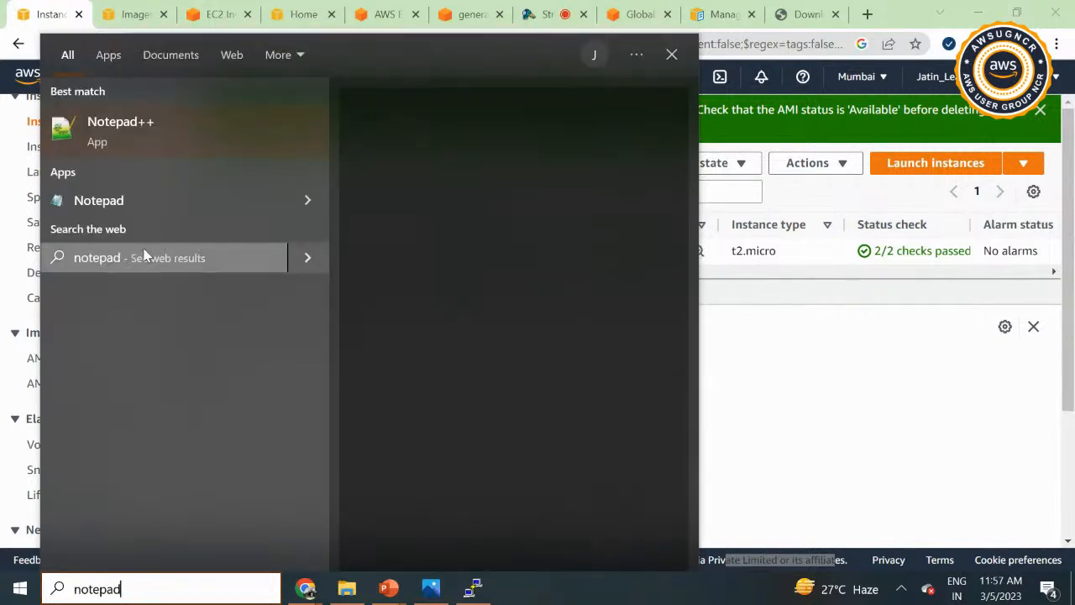
pyautogui.click(98, 199)
# Note 'sudo su' to switch to a root user and 'java --version' to check Java's installed version
pyautogui.write('sudo siu')
pyautogui.press('BackSpace')
pyautogui.press('BackSpace')
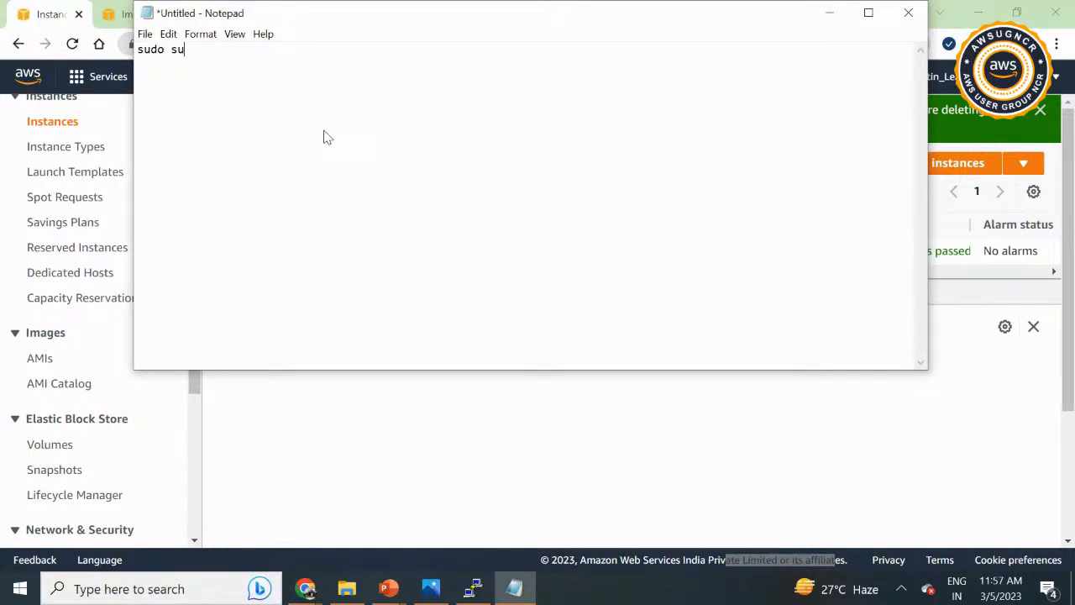
pyautogui.write('u: S')
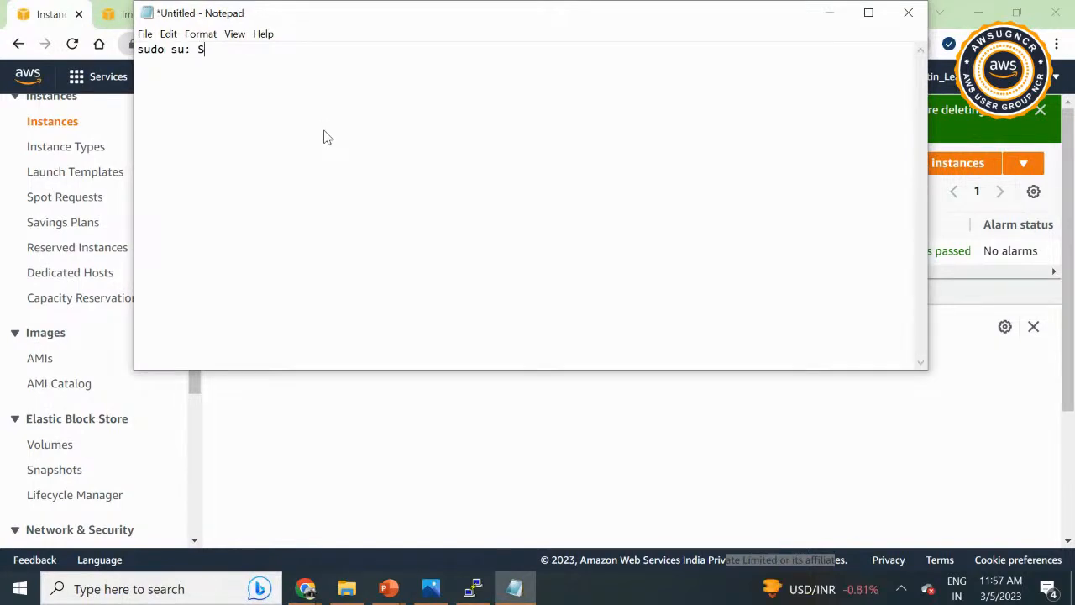
pyautogui.write('witch to a root use')
pyautogui.write('r')
pyautogui.press('BackSpace')
pyautogui.write('t us')
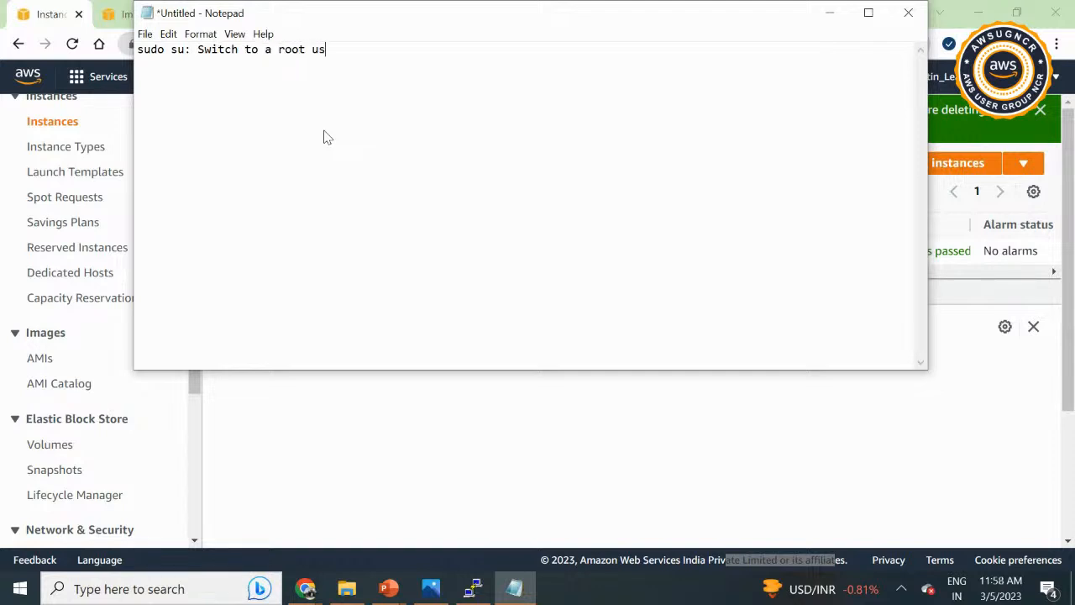
pyautogui.write('er with a sudo access')
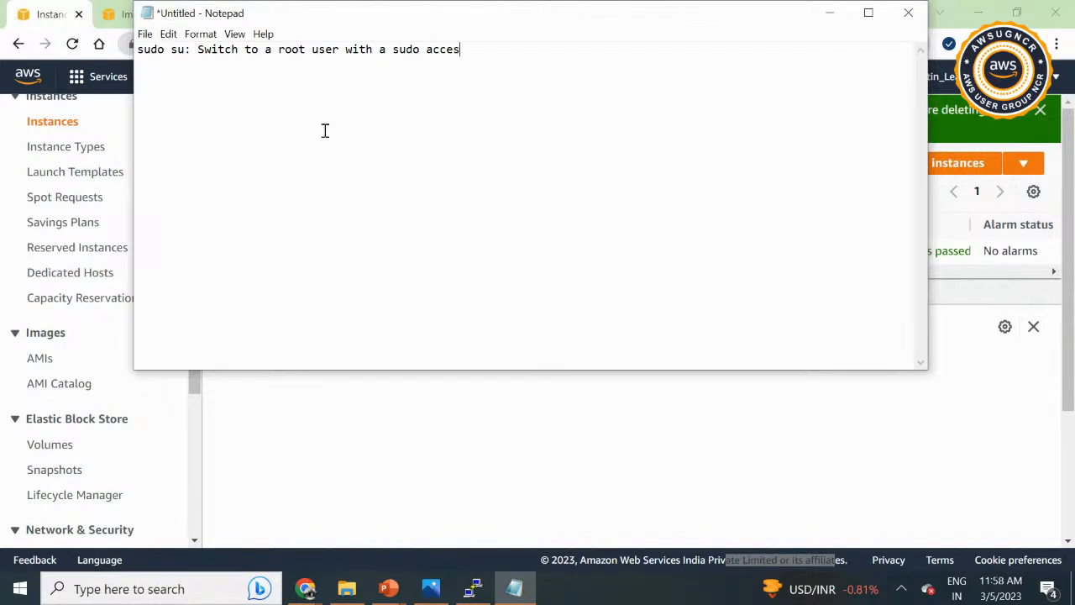
pyautogui.press('Return')
pyautogui.write('yum')
pyautogui.press('BackSpace')
pyautogui.press('BackSpace')
pyautogui.press('BackSpace')
pyautogui.write('java --version : to check ')
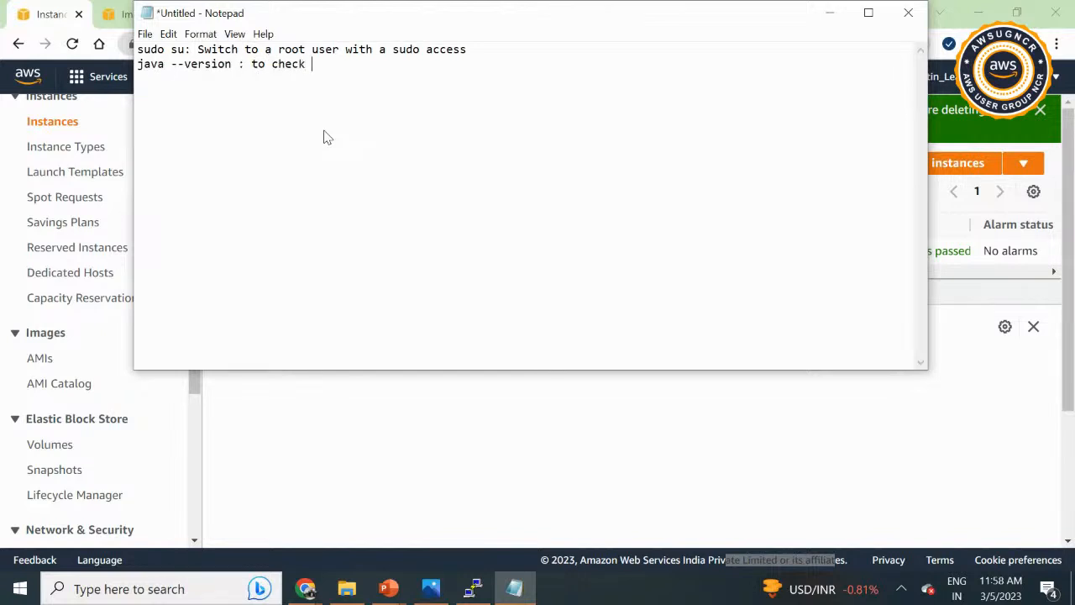
pyautogui.write('the version of j')
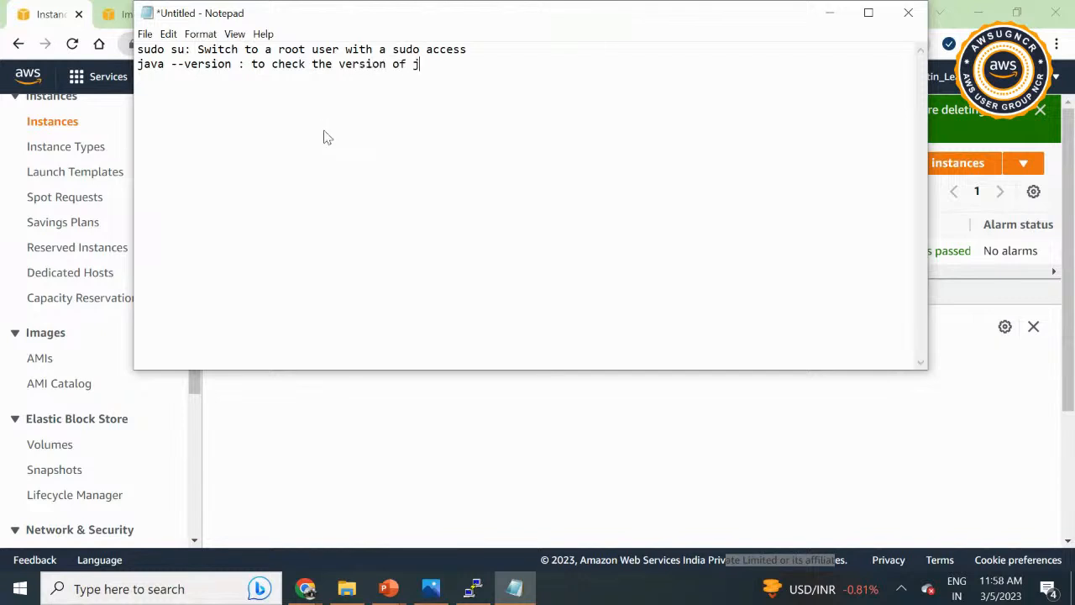
pyautogui.write('ava if it is installe')
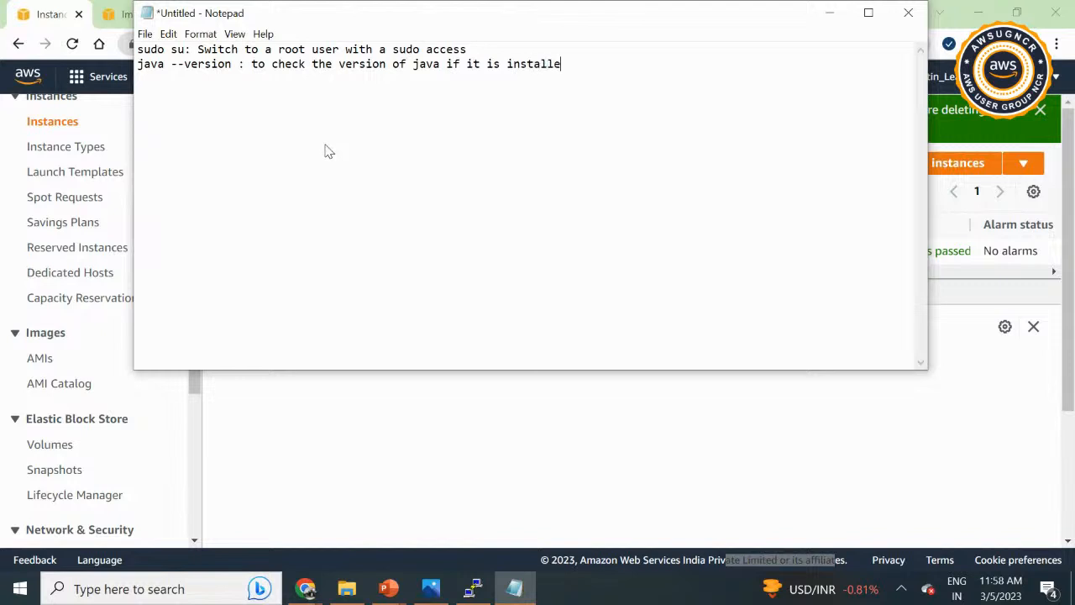
pyautogui.write('d on my machine')
pyautogui.press('Return')
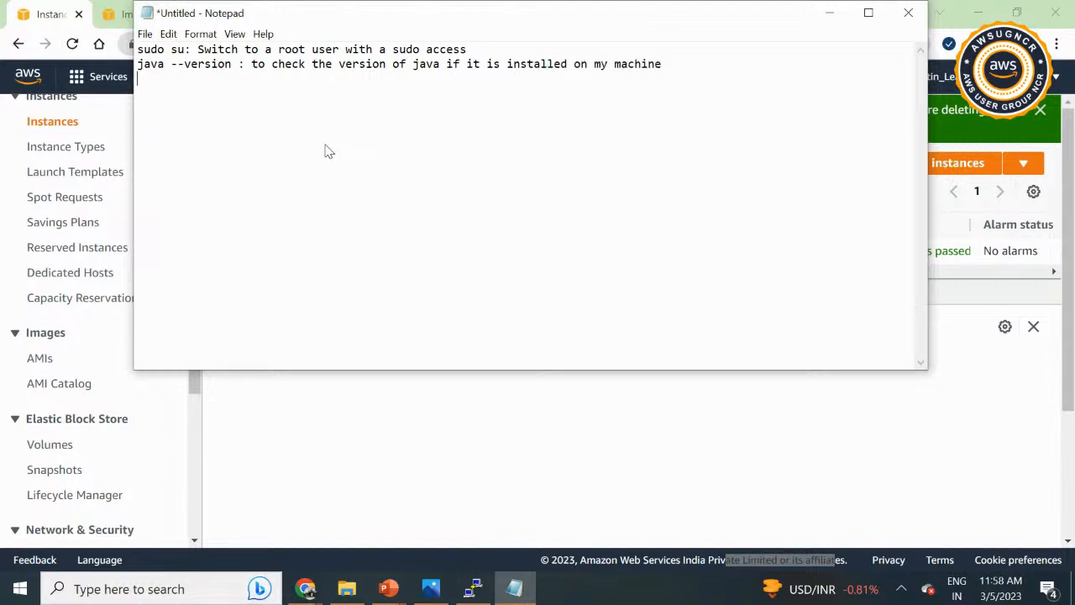
# Add notes for 'yum install -y java' and 'mysql --version' with their explanations
pyautogui.write('yum install -y java')
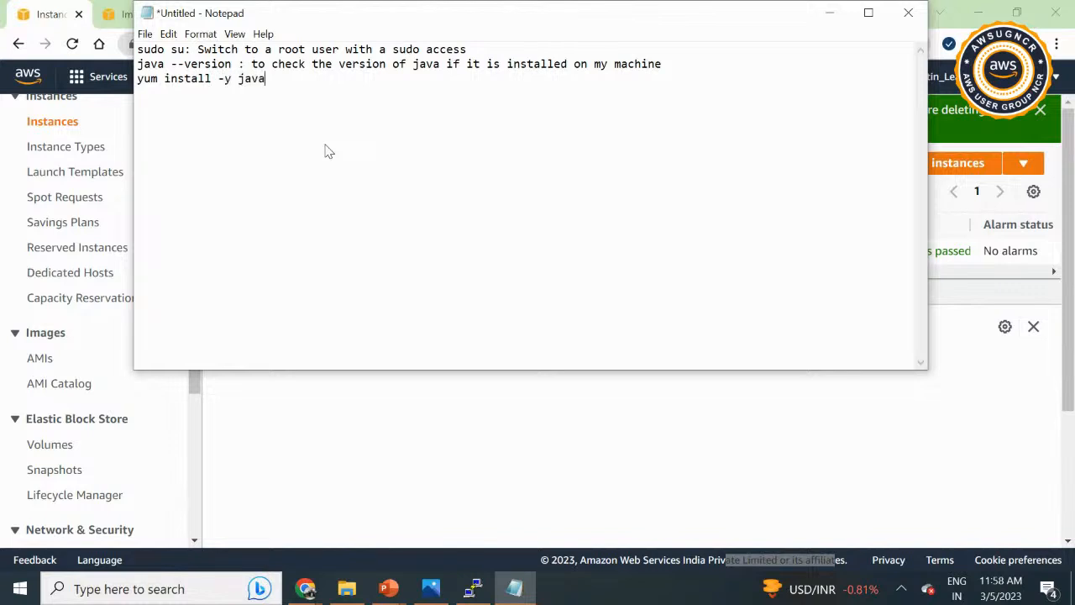
pyautogui.write(': to install the java on my machine using y')
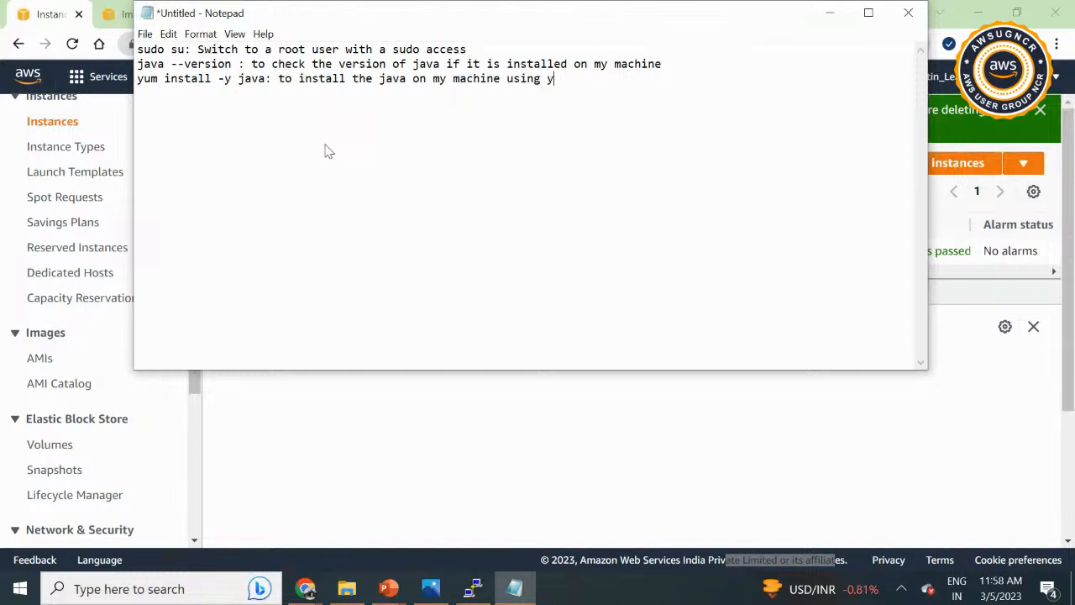
pyautogui.write('um utility mysql -')
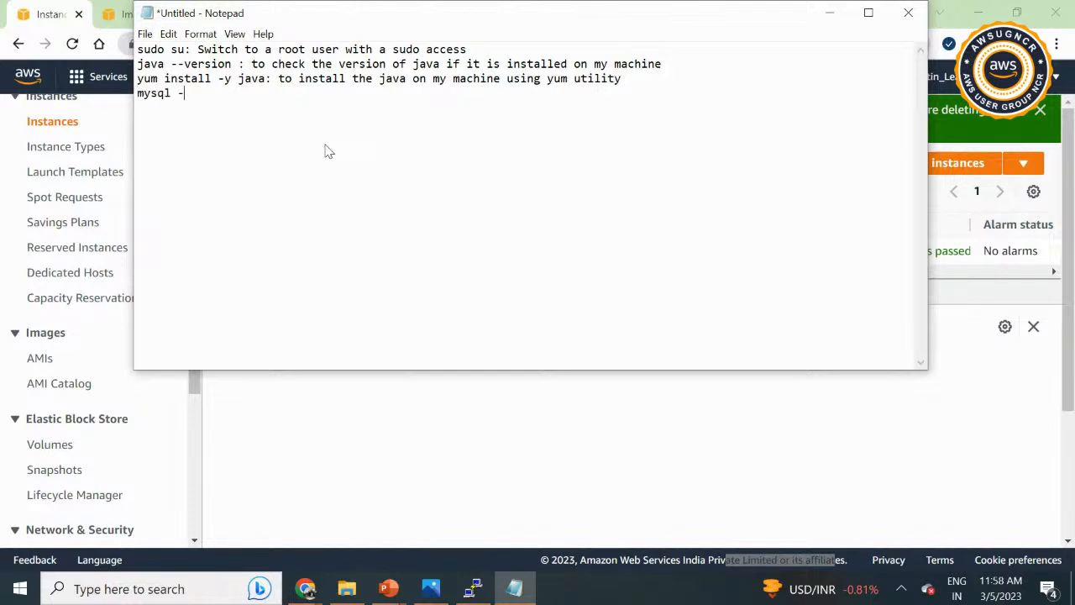
pyautogui.write('-version: to check my')
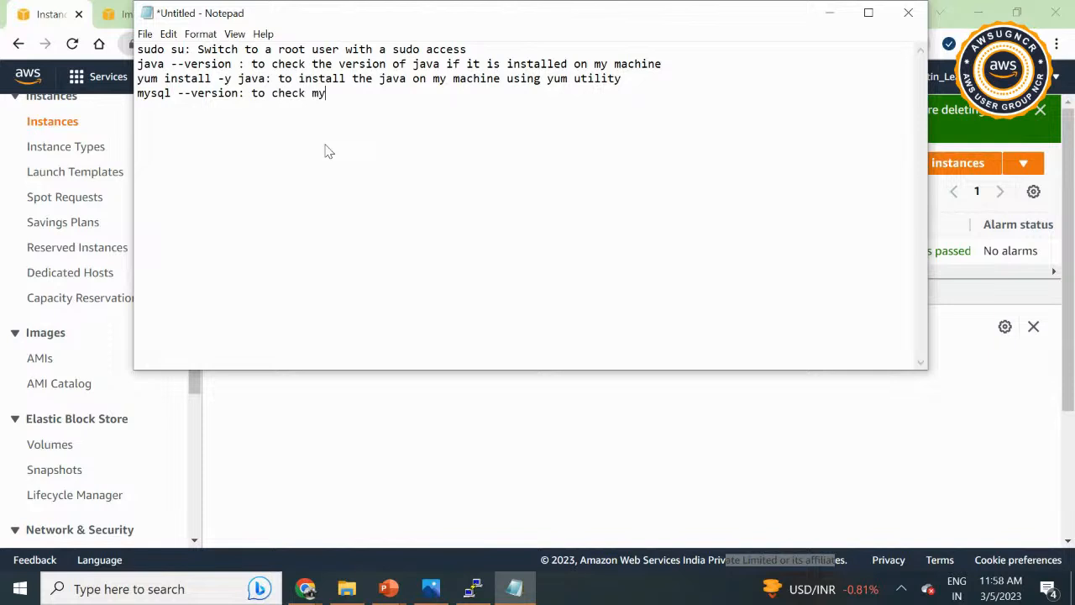
pyautogui.write('d')
pyautogui.press('BackSpace')
pyautogui.write('sql version on the machine')
pyautogui.press('Return')
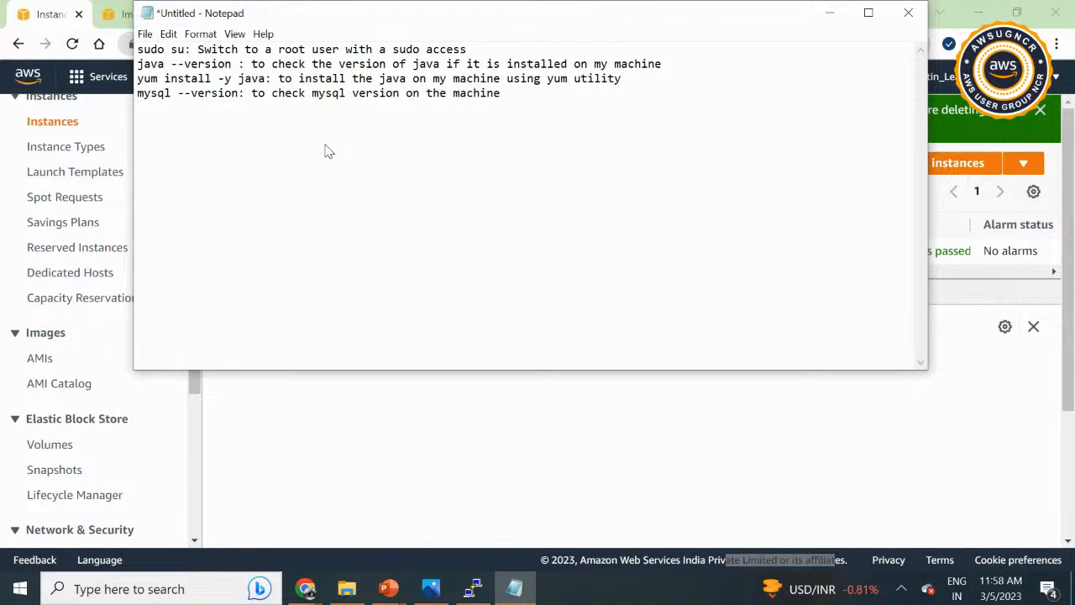
# Add 'yum install -y mysql: to install mysql using yum utility', select all notes, and minimise Notepad
pyautogui.write('yum install ')
pyautogui.write('-y mydl')
pyautogui.press('BackSpace')
pyautogui.press('BackSpace')
pyautogui.write('stal')
pyautogui.press('BackSpace')
pyautogui.write('ql: to un')
pyautogui.press('BackSpace')
pyautogui.press('BackSpace')
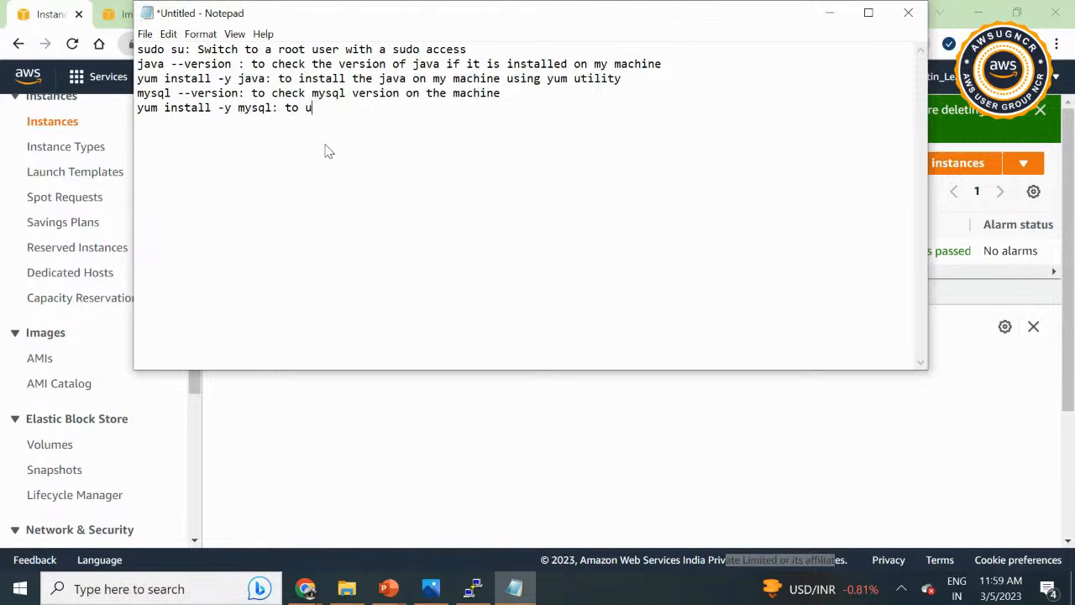
pyautogui.write('install mysl')
pyautogui.press('BackSpace')
pyautogui.write('ql isin')
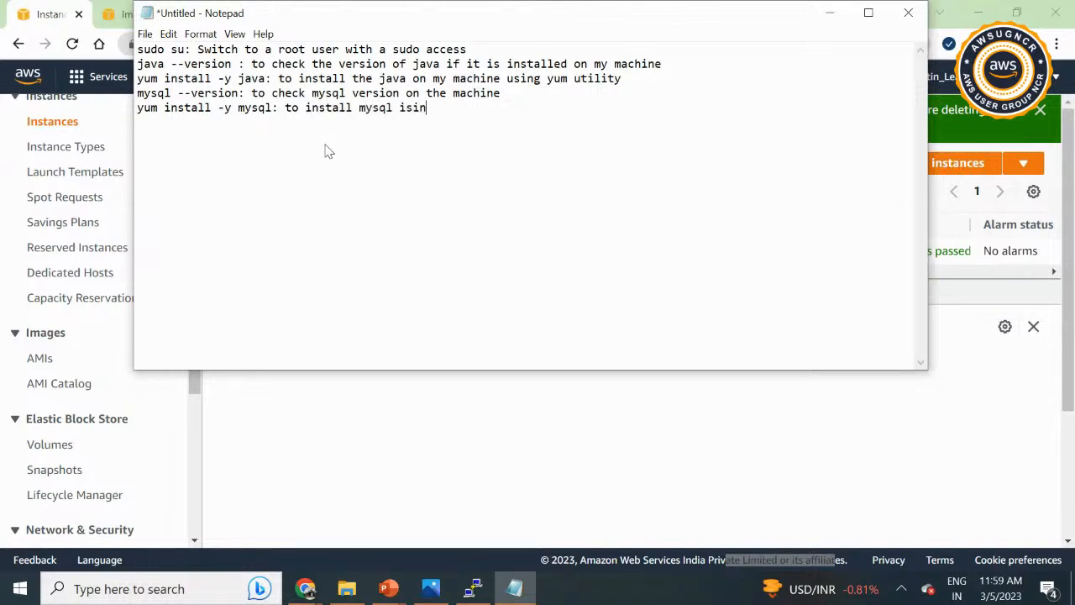
pyautogui.press('BackSpace')
pyautogui.press('BackSpace')
pyautogui.press('BackSpace')
pyautogui.press('BackSpace')
pyautogui.write('using yum utility')
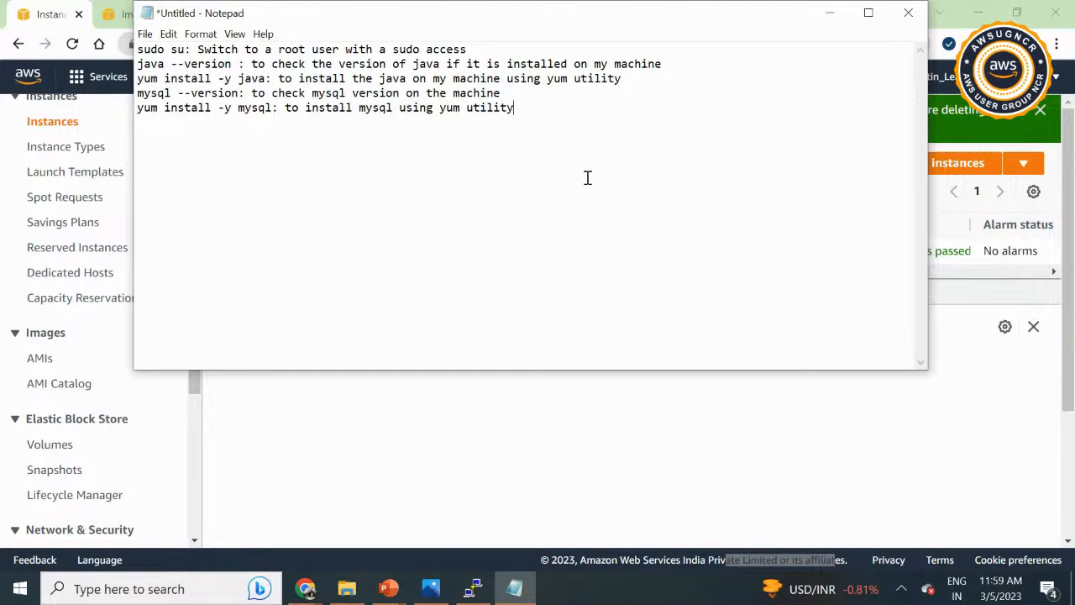
pyautogui.moveTo(519, 109); pyautogui.dragTo(134, 56)
pyautogui.hotkey('ctrl', 'c')
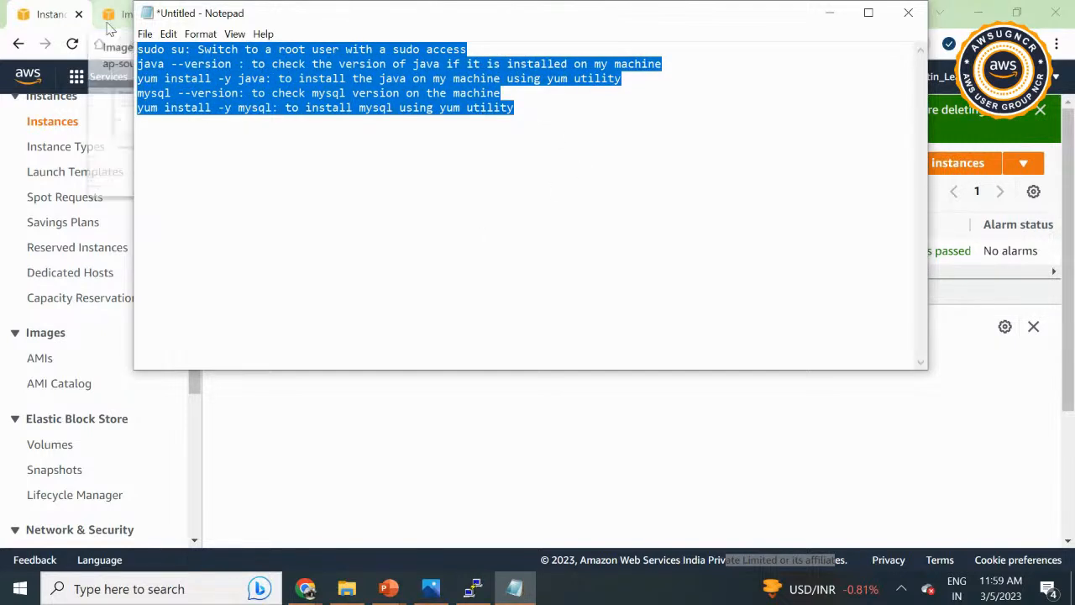
pyautogui.click(816, 15)
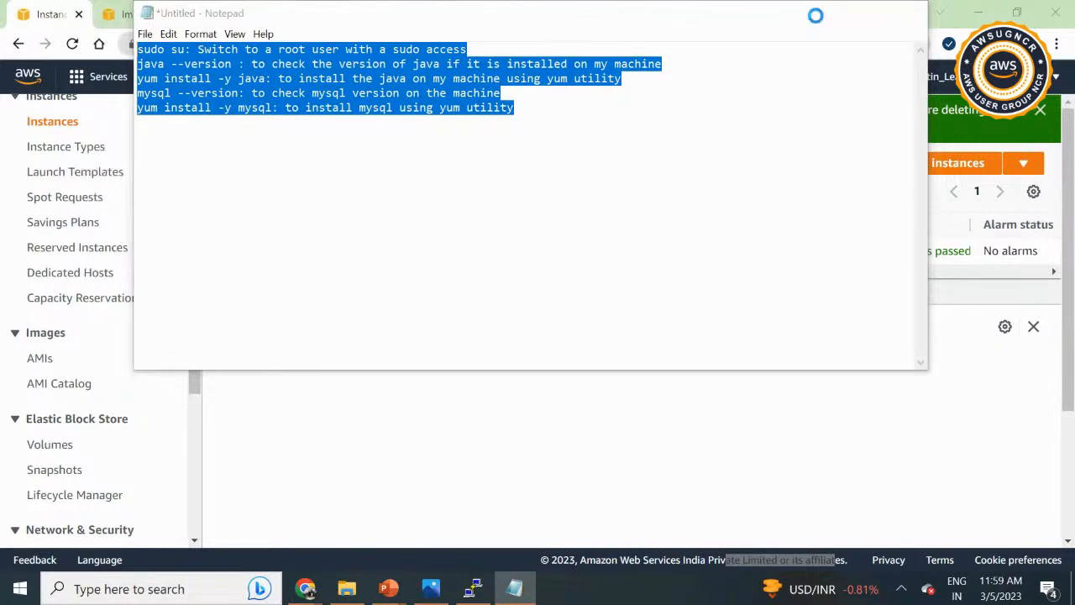
# Paste the setup command notes as a StreamYard comment and post it, then return to the AMIs page
pyautogui.click(550, 13)
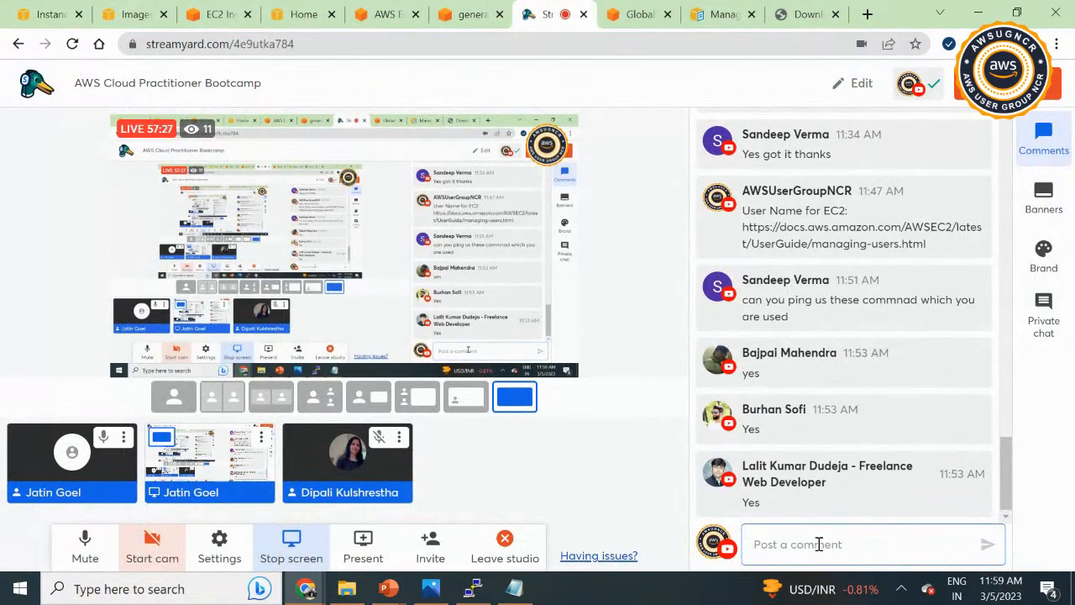
pyautogui.hotkey('ctrl', 'v')
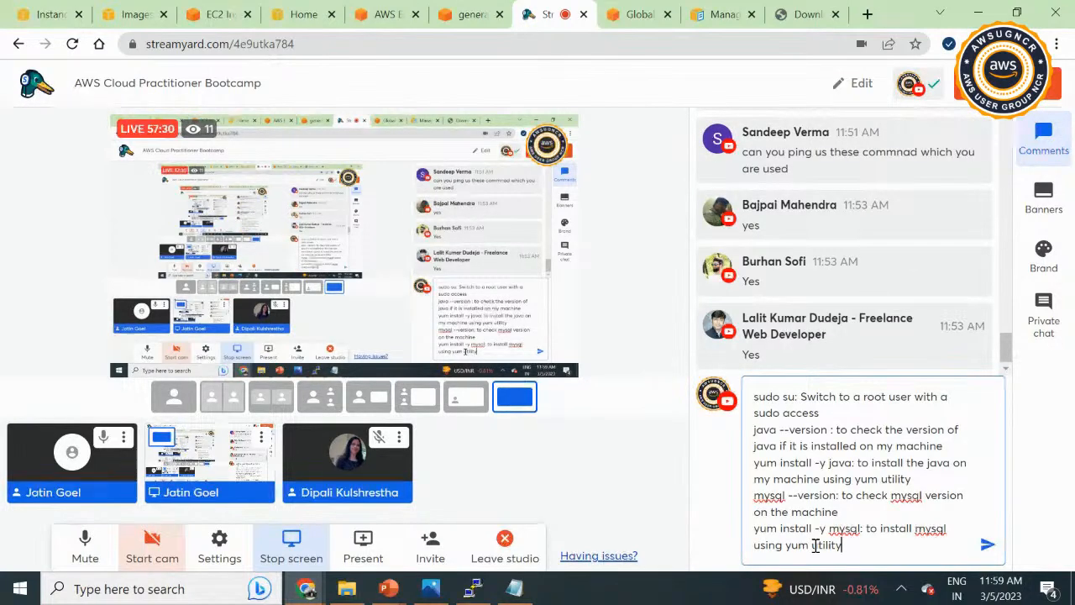
pyautogui.press('Return')
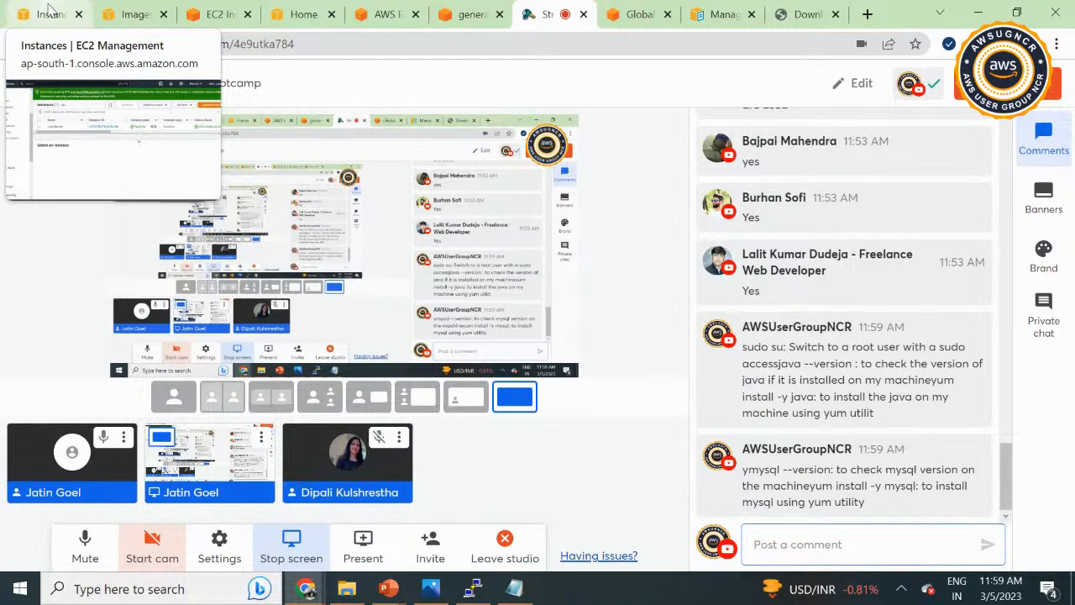
pyautogui.click(134, 14)
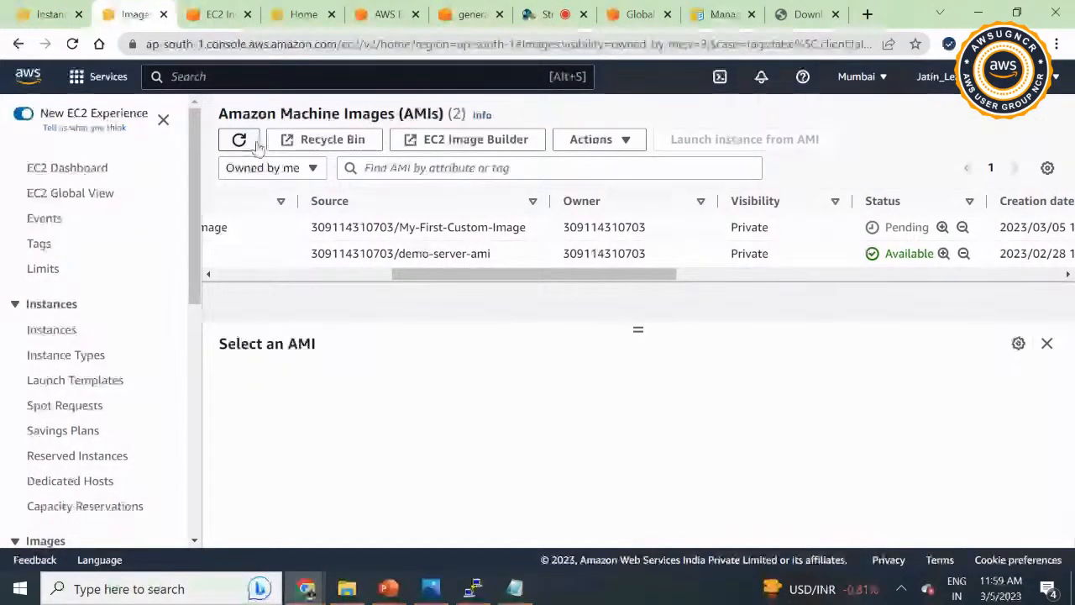
# Refresh the AMI list, select My-First-Custom-Image, and launch an instance from it
pyautogui.click(239, 140)
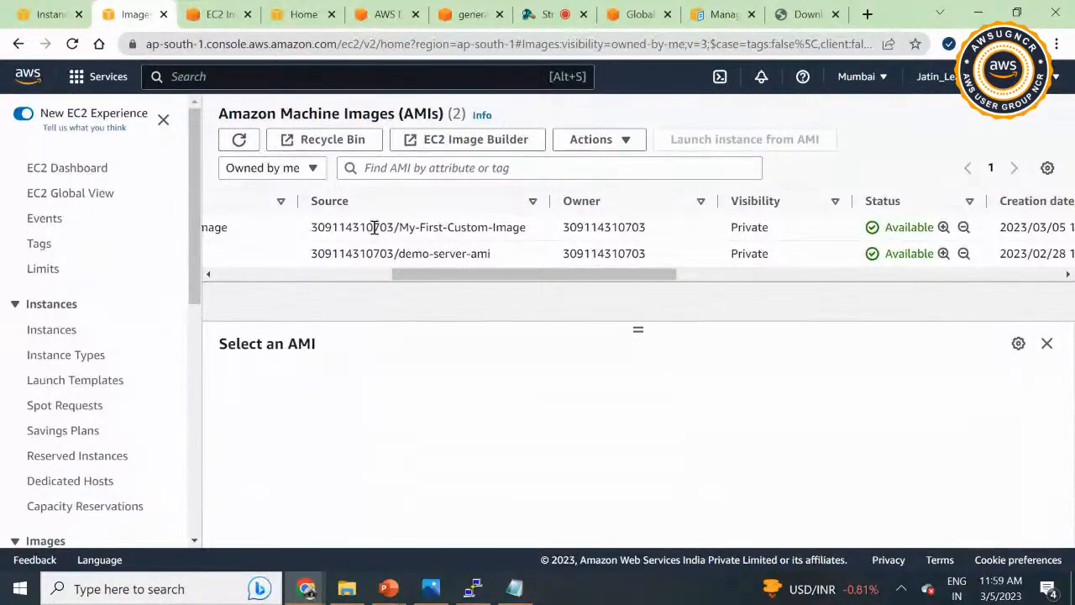
pyautogui.moveTo(445, 275); pyautogui.dragTo(271, 283)
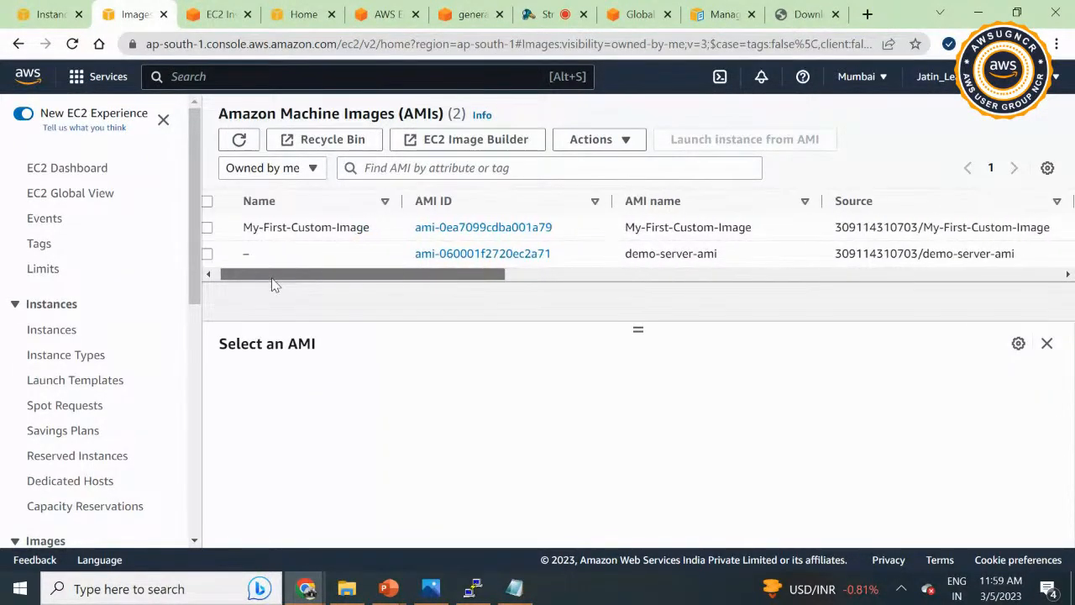
pyautogui.click(207, 228)
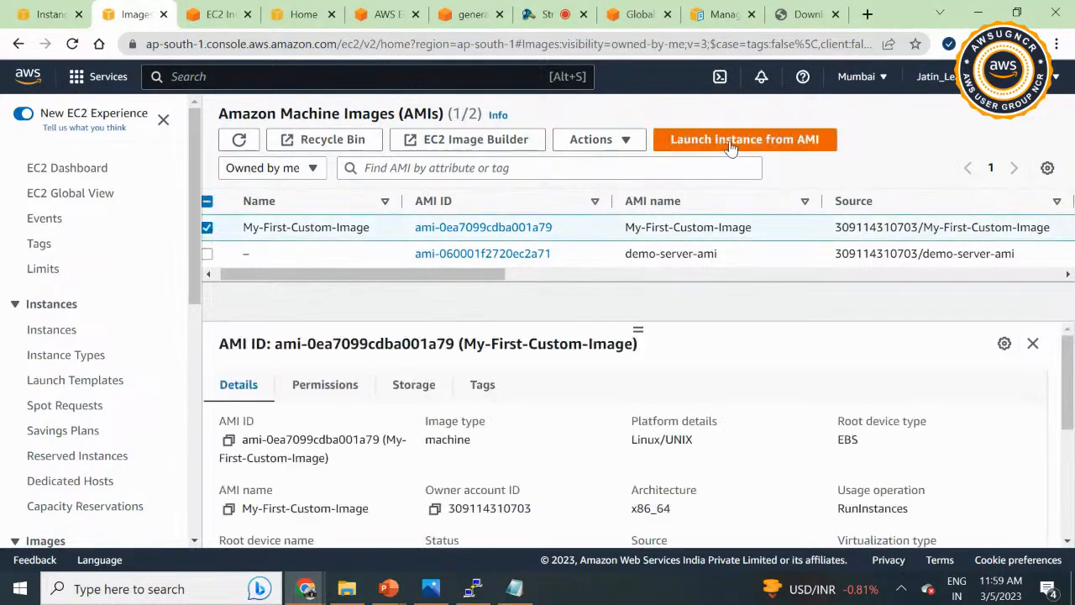
pyautogui.click(759, 142)
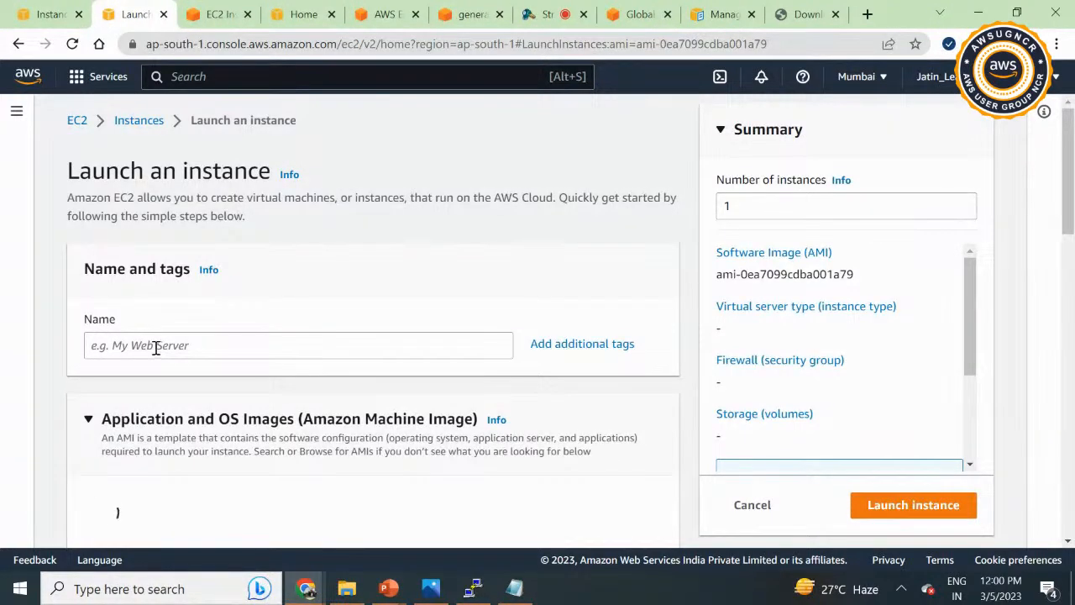
# Paste LinuxServer2 as the instance name and view the Number of instances help
pyautogui.click(155, 348)
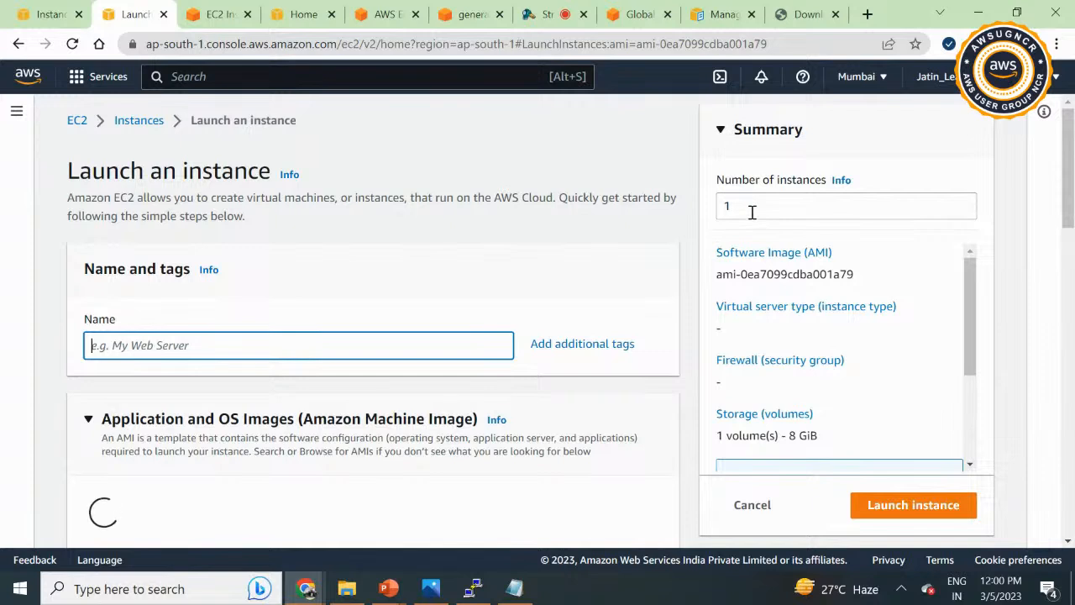
pyautogui.write('LinuxServer2')
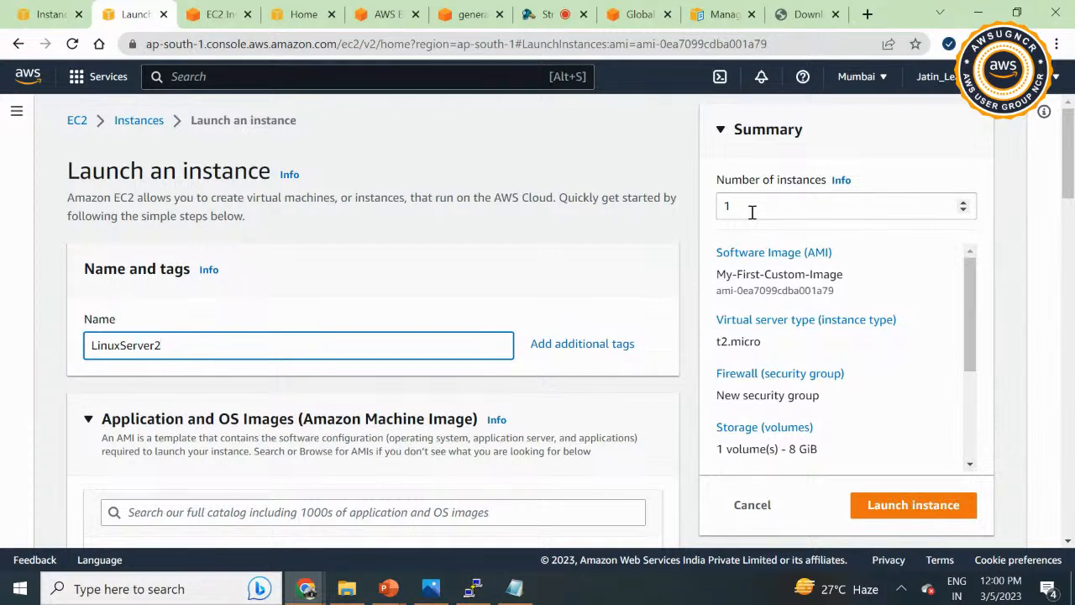
pyautogui.click(841, 182)
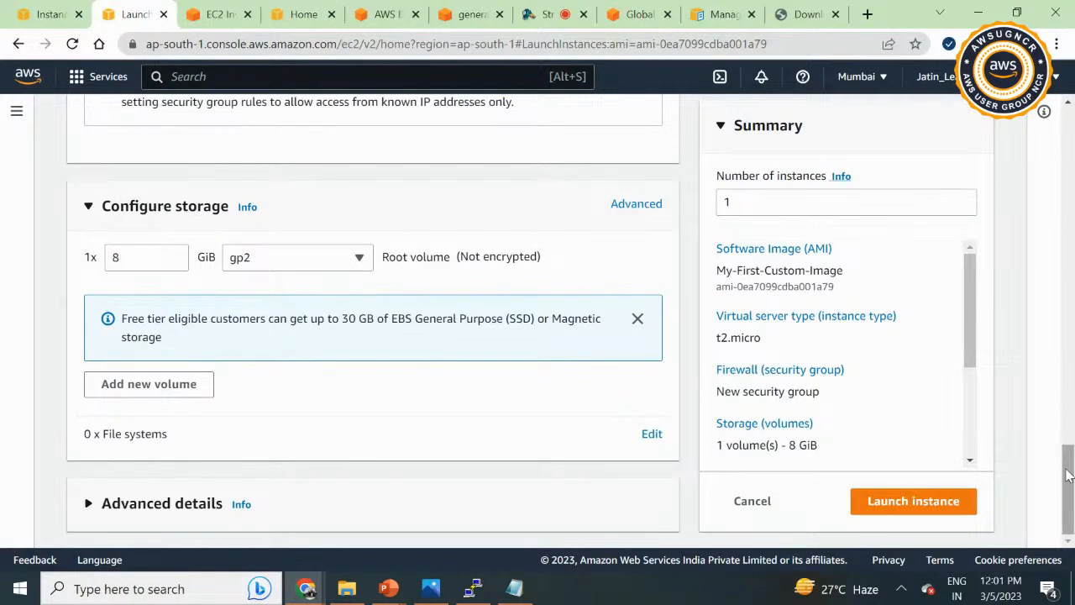
# Set the key pair option to 'Proceed without a key pair'
pyautogui.moveTo(1070, 475); pyautogui.dragTo(1070, 292)
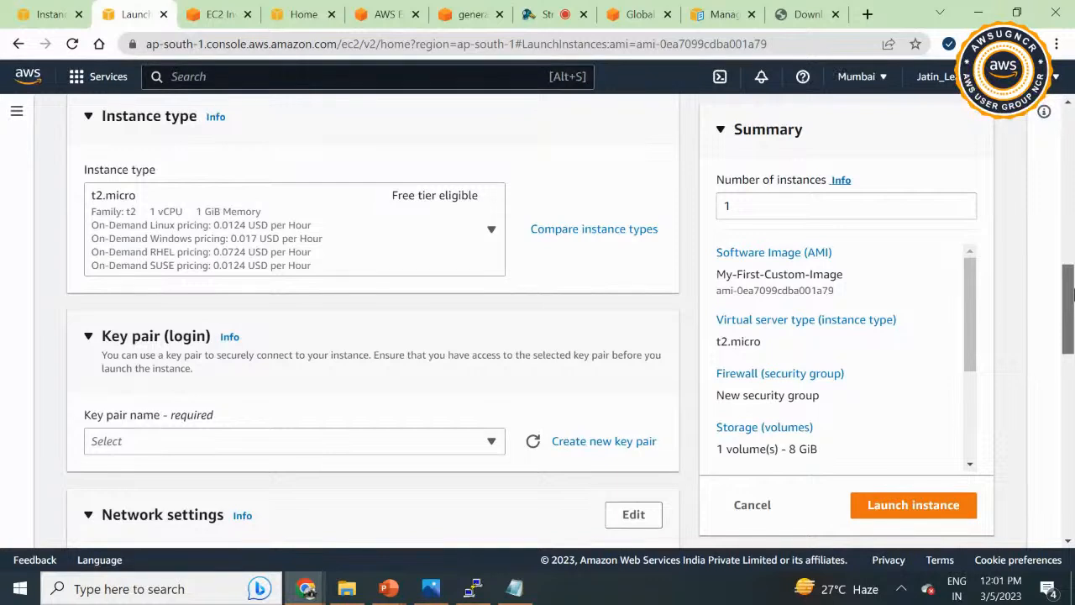
pyautogui.moveTo(1070, 291); pyautogui.dragTo(1070, 225)
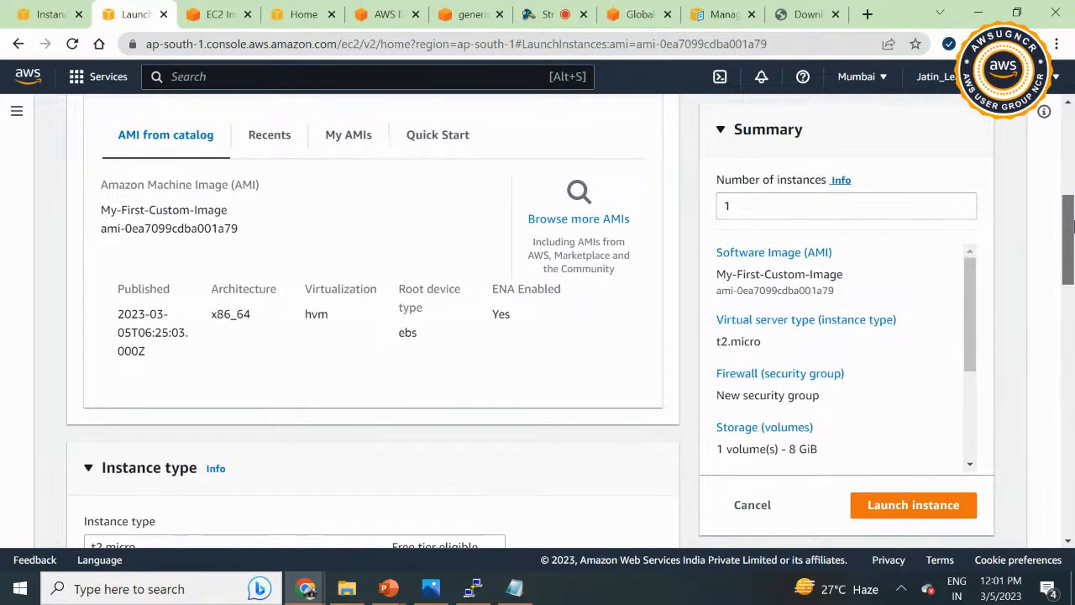
pyautogui.moveTo(1070, 225); pyautogui.dragTo(1072, 301)
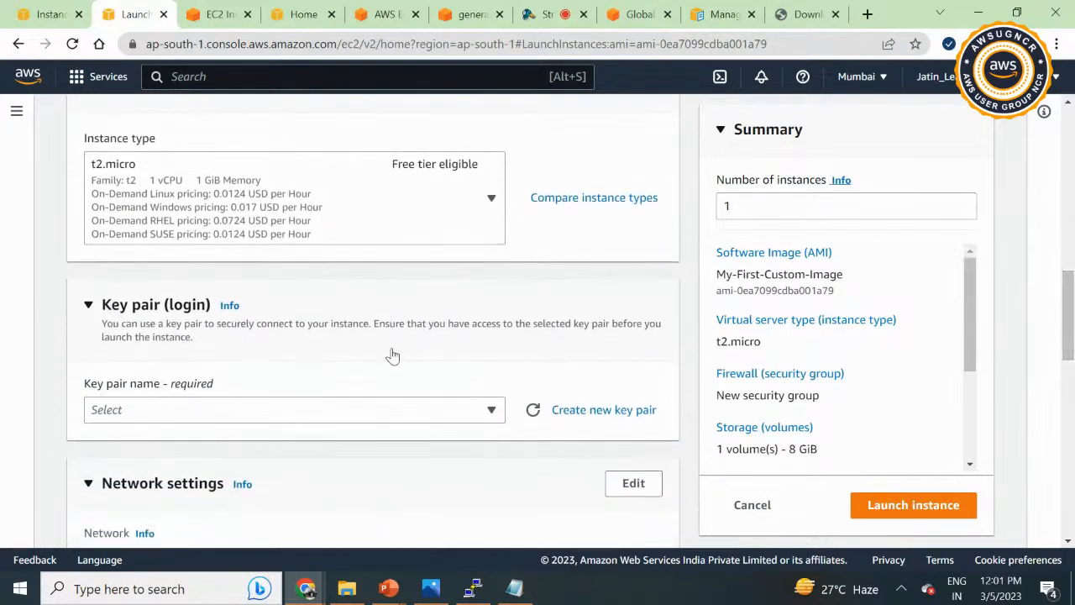
pyautogui.click(355, 410)
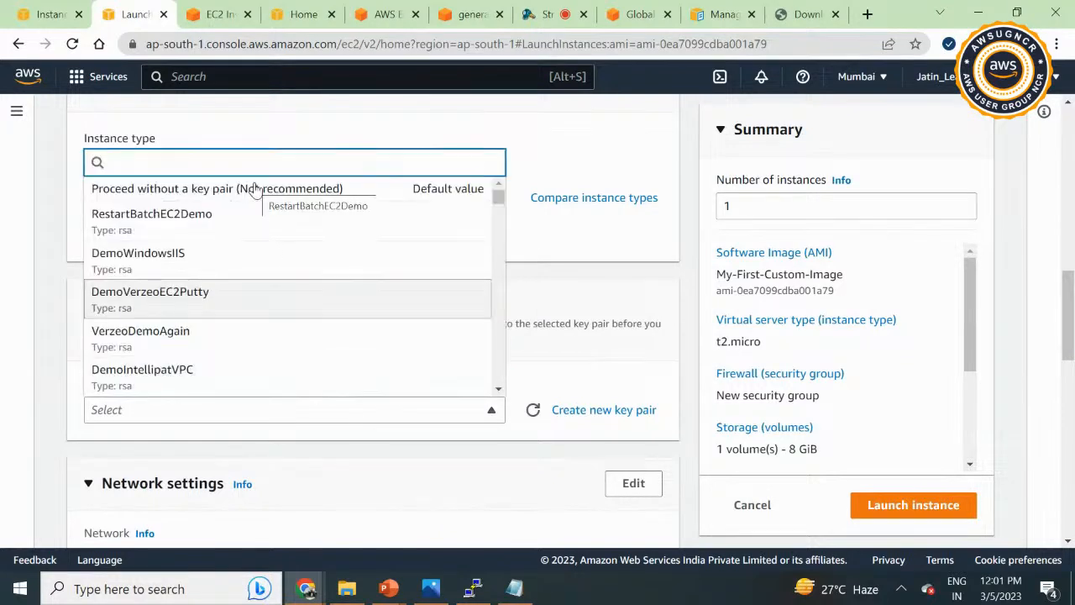
pyautogui.click(256, 188)
# Launch the LinuxServer2 instance
pyautogui.moveTo(1069, 330); pyautogui.dragTo(1066, 405)
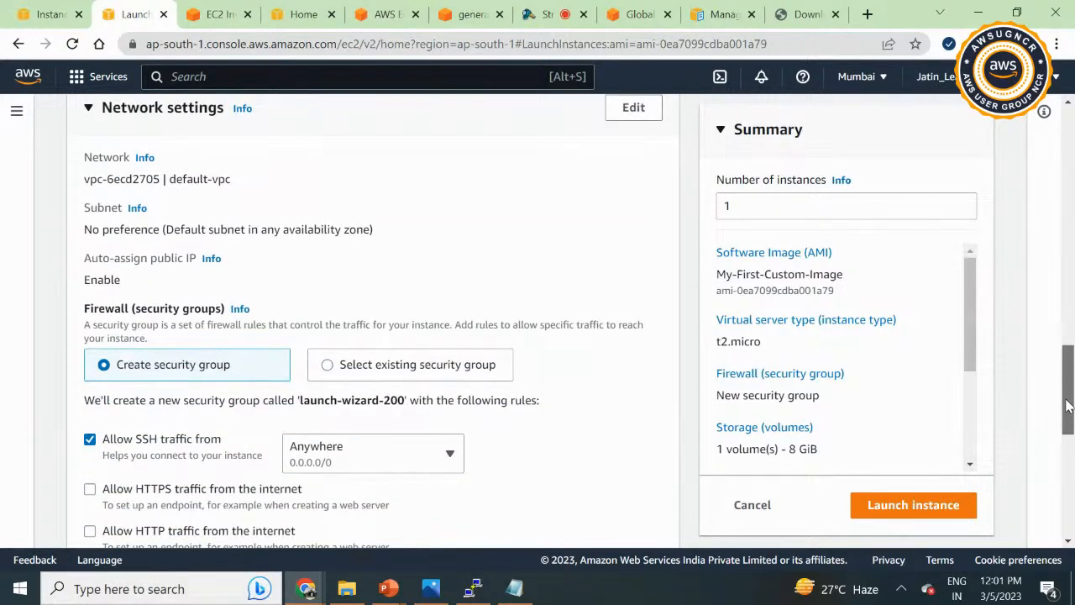
pyautogui.moveTo(1067, 405); pyautogui.dragTo(1071, 466)
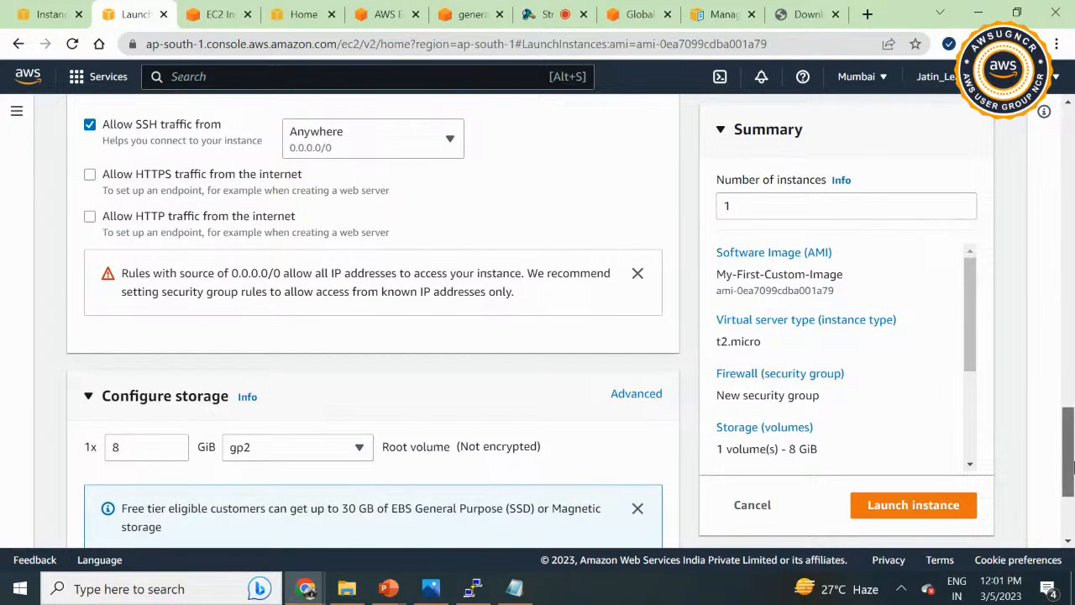
pyautogui.moveTo(1071, 466); pyautogui.dragTo(1071, 504)
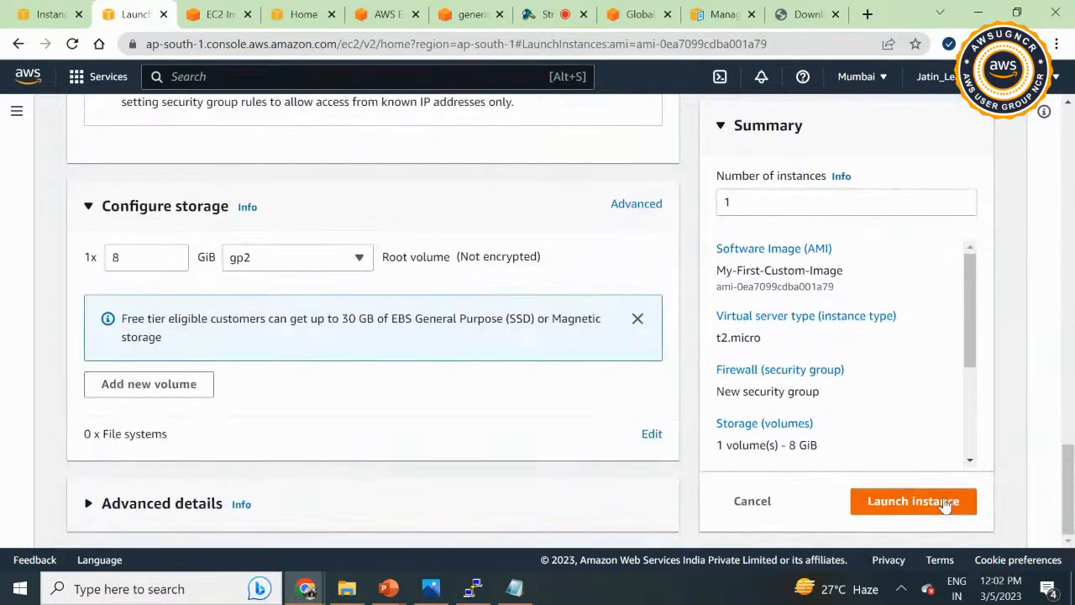
pyautogui.click(942, 500)
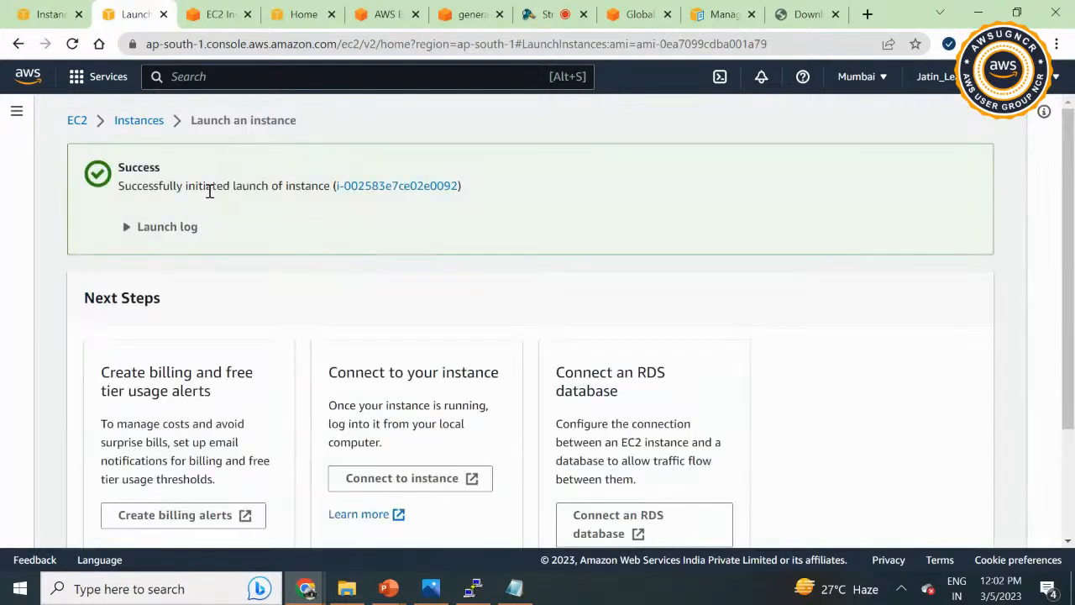
# Go to the Instances list and refresh it twice until LinuxServer2 shows Running
pyautogui.click(143, 126)
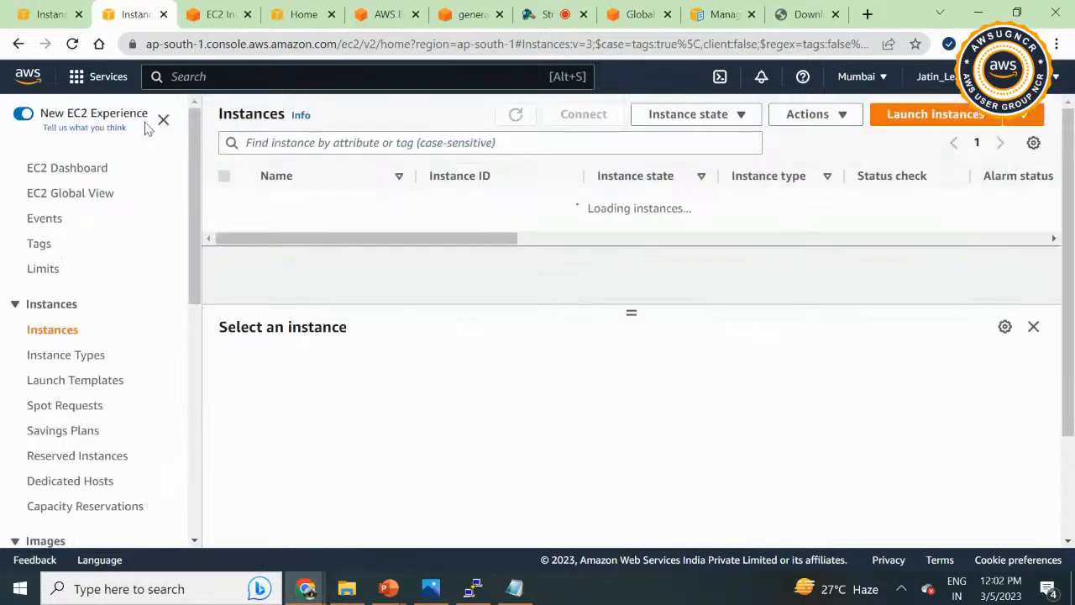
pyautogui.click(516, 116)
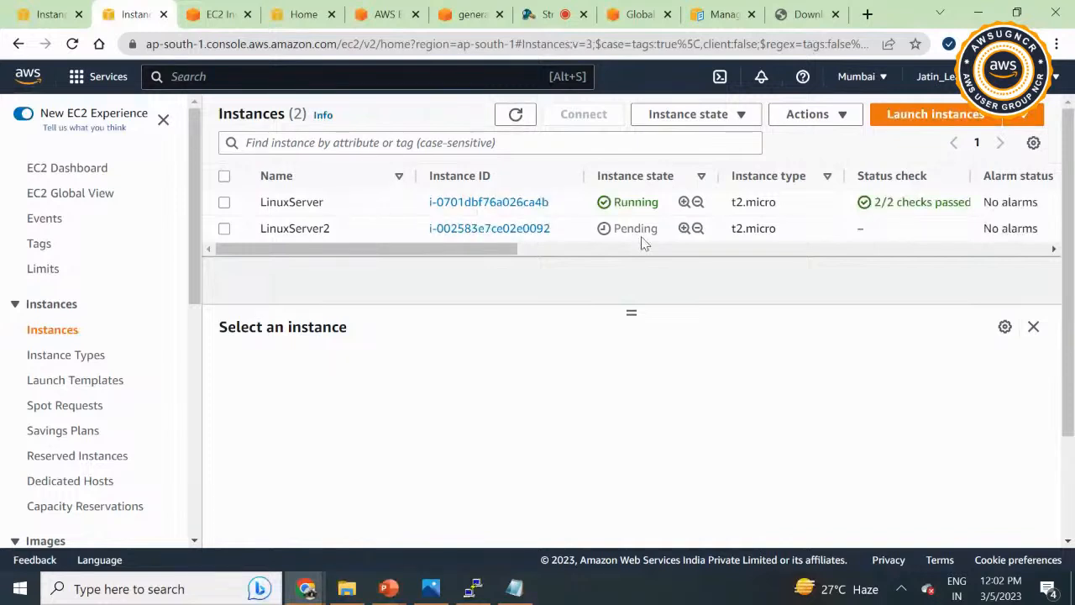
pyautogui.click(518, 115)
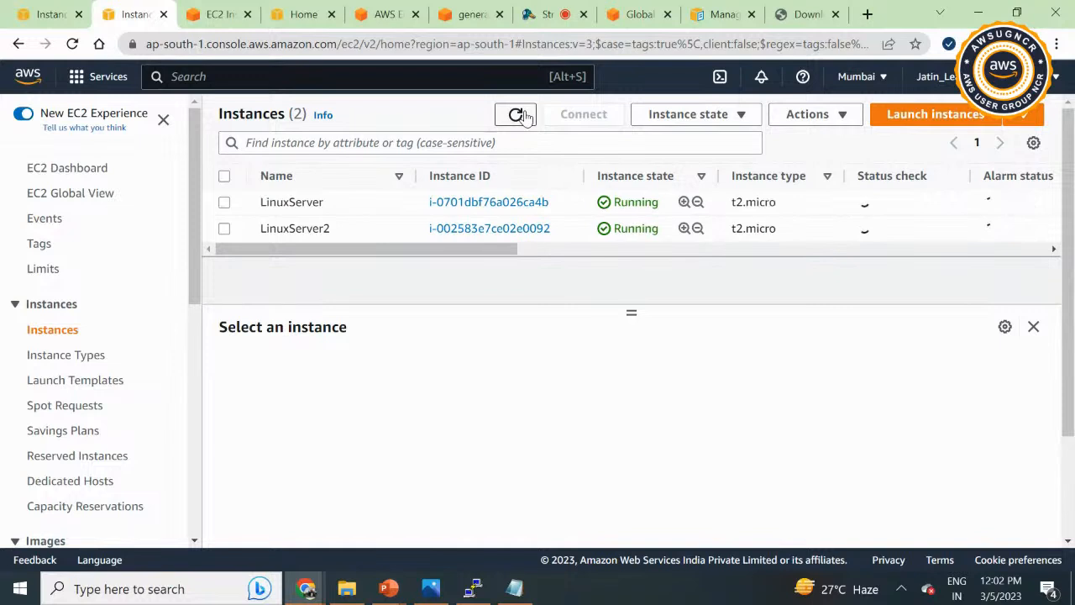
# Connect to LinuxServer2 as root through EC2 Instance Connect and bring up its terminal
pyautogui.click(224, 230)
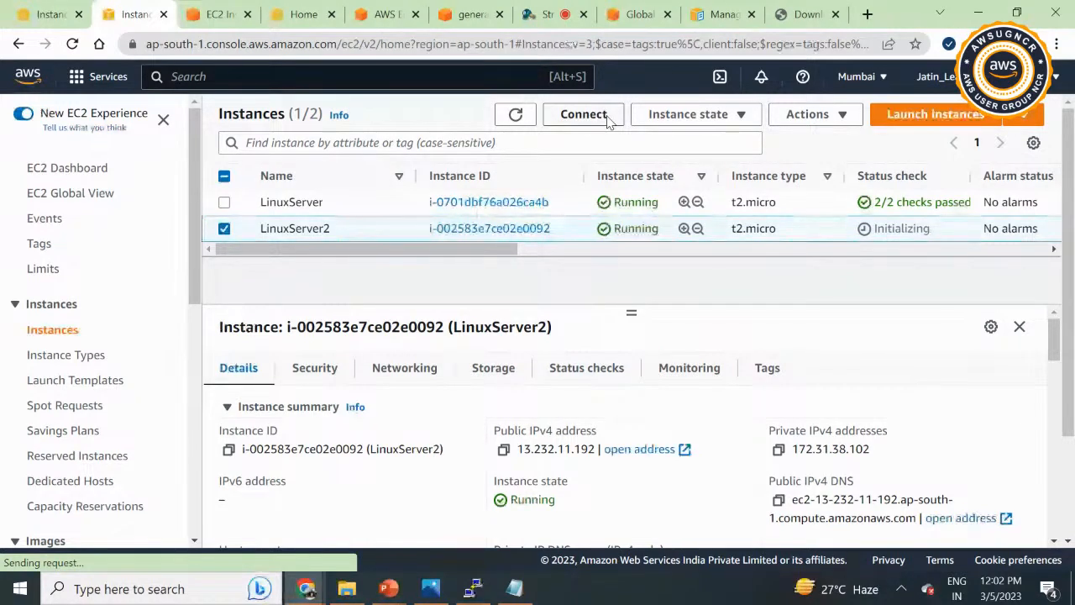
pyautogui.click(608, 118)
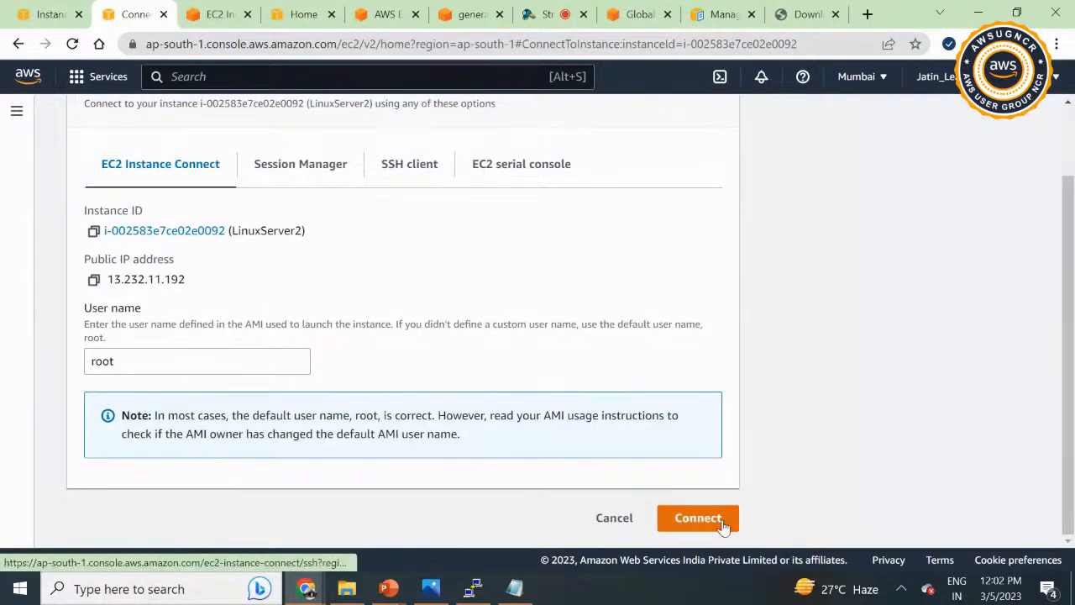
pyautogui.click(697, 518)
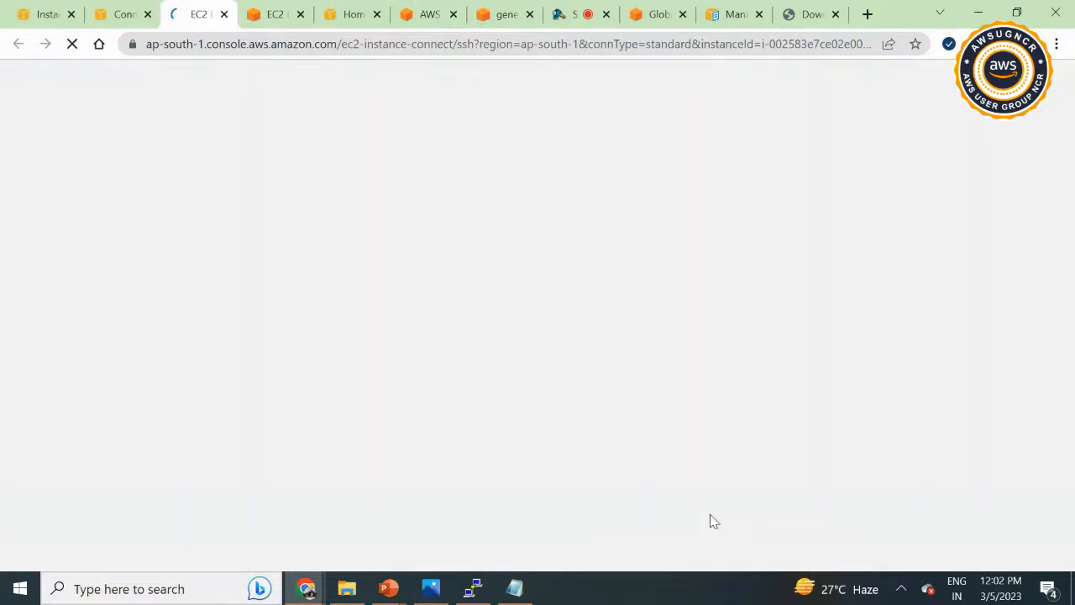
pyautogui.click(115, 15)
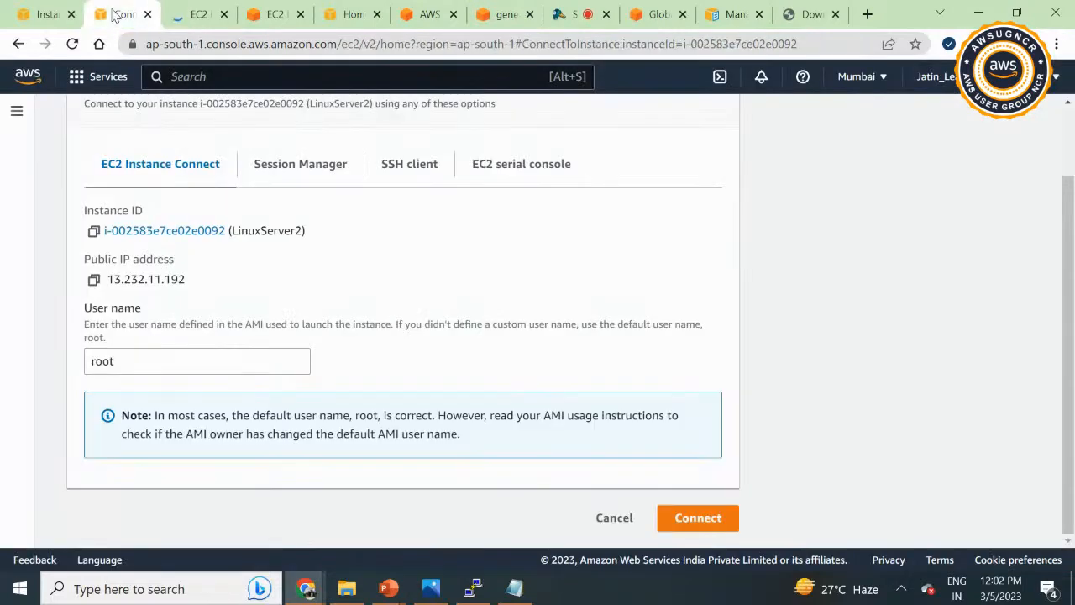
pyautogui.click(161, 229)
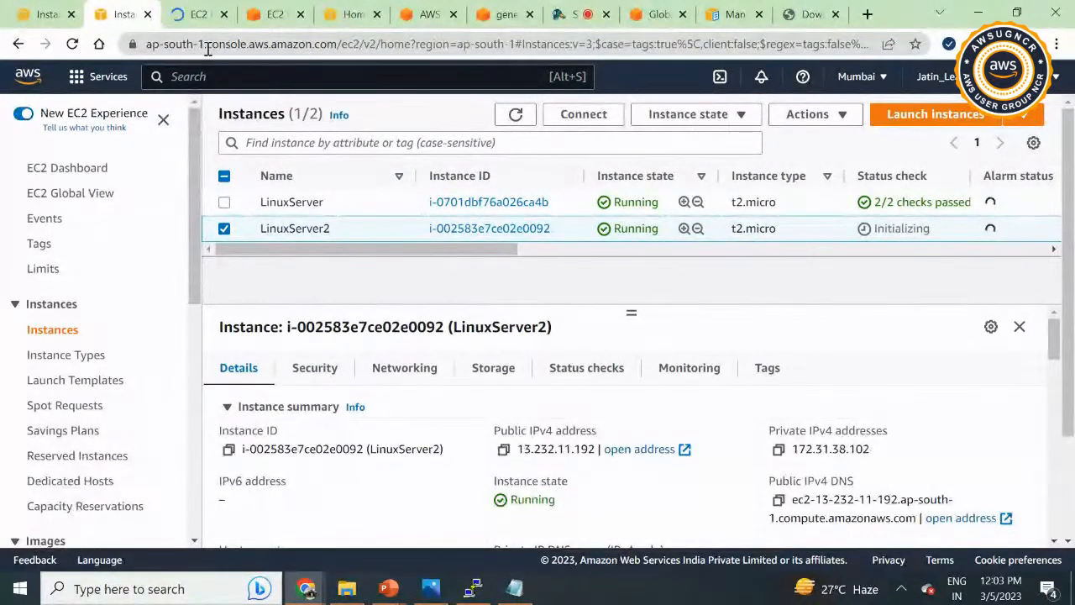
pyautogui.click(206, 10)
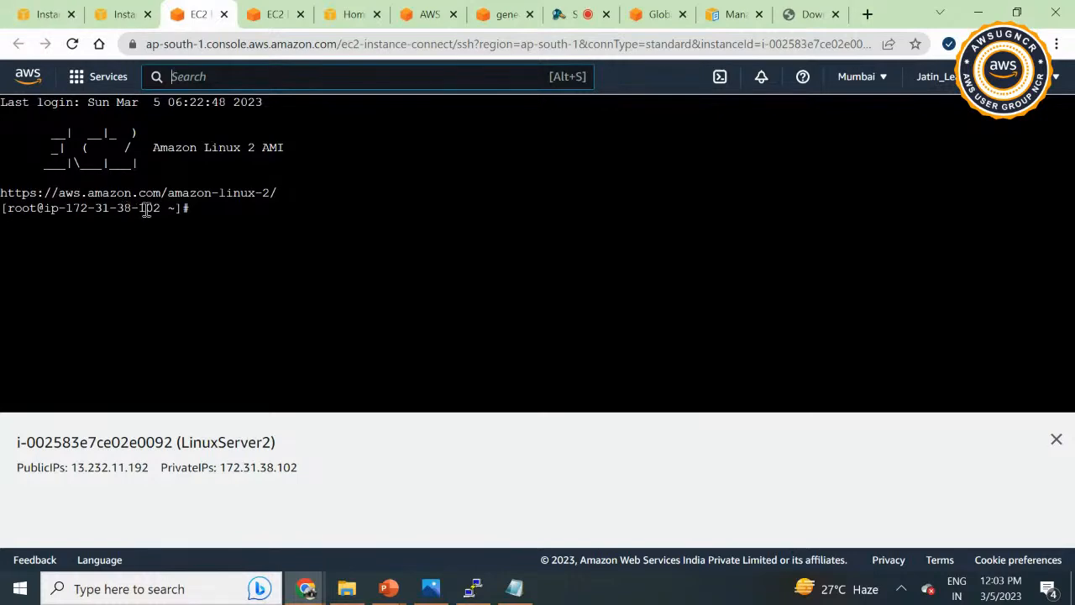
# Return to the LinuxServer2 terminal and become root with sudo su
pyautogui.click(135, 15)
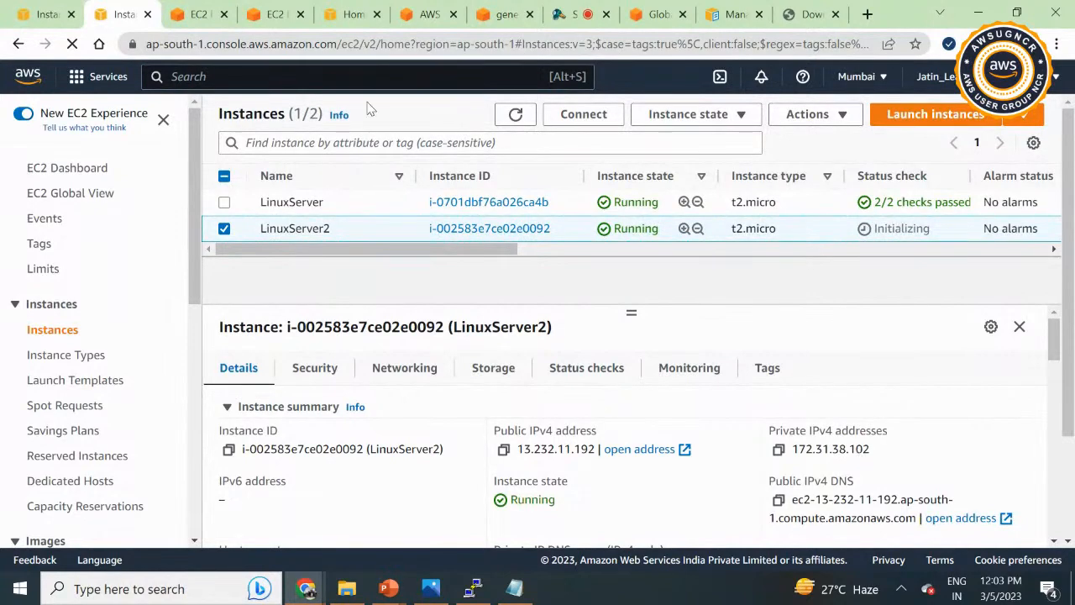
pyautogui.click(188, 11)
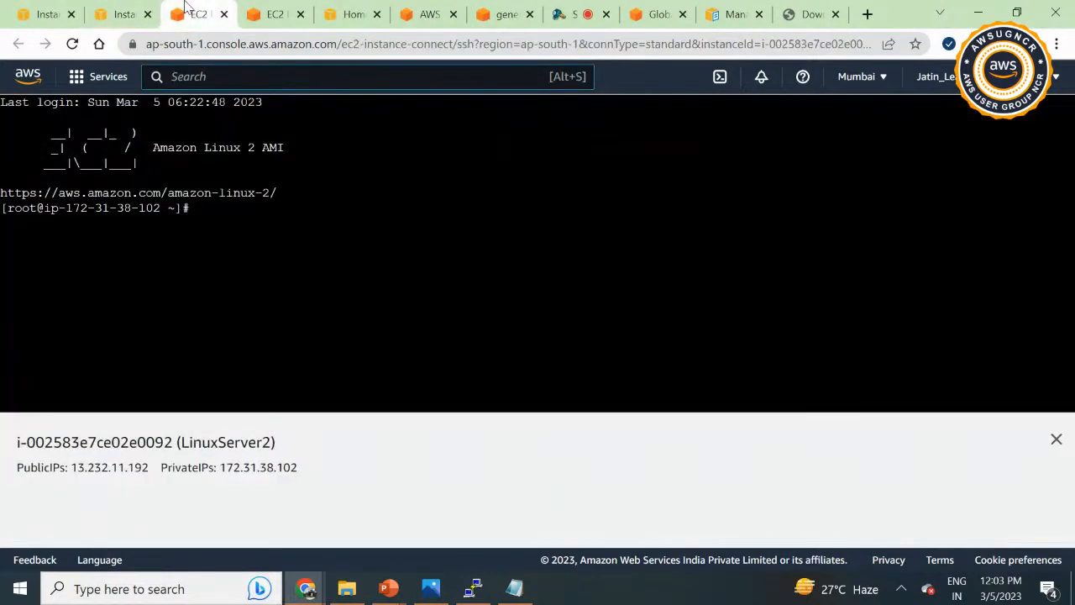
pyautogui.click(235, 218)
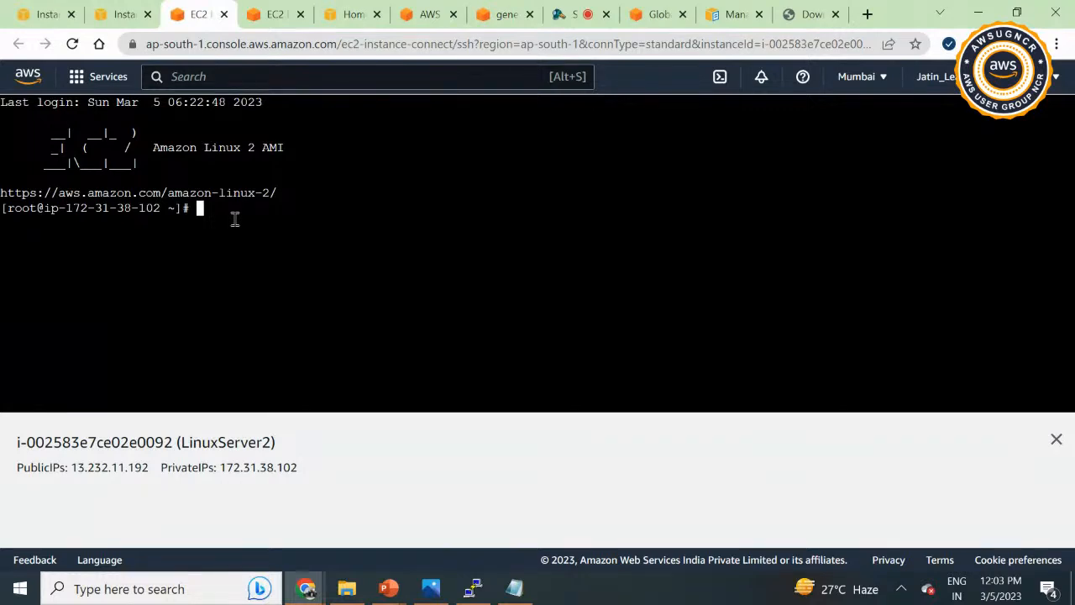
pyautogui.write('sudo su')
pyautogui.press('Return')
# Check Java (OpenJDK 17.0.6) and MySQL (MariaDB 5.5.68) versions, then switch to the StreamYard tab
pyautogui.write('java ')
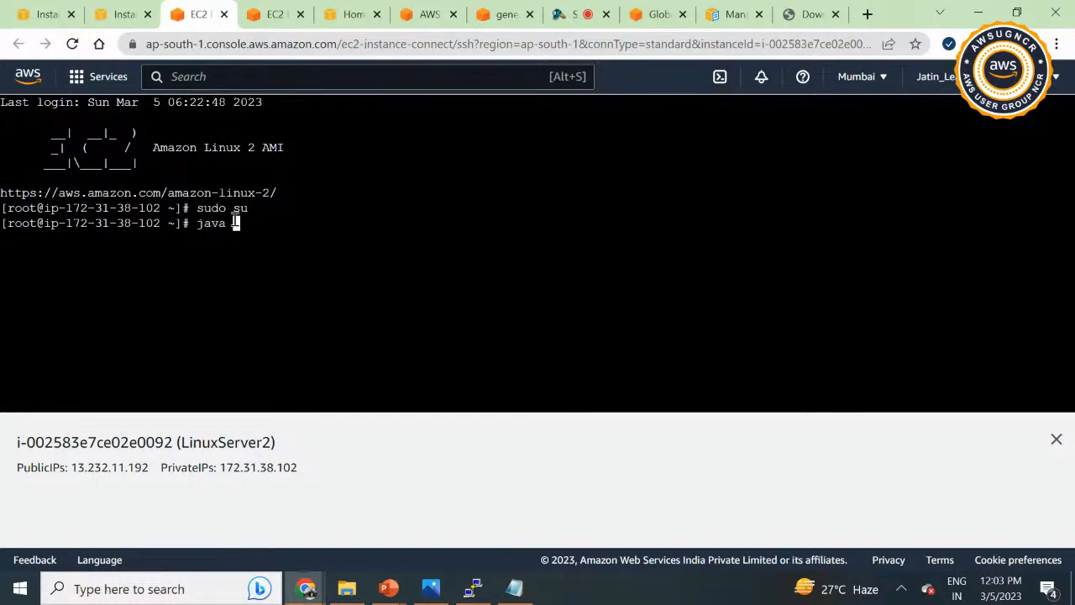
pyautogui.write('--version')
pyautogui.press('Return')
pyautogui.write('mysql --versio')
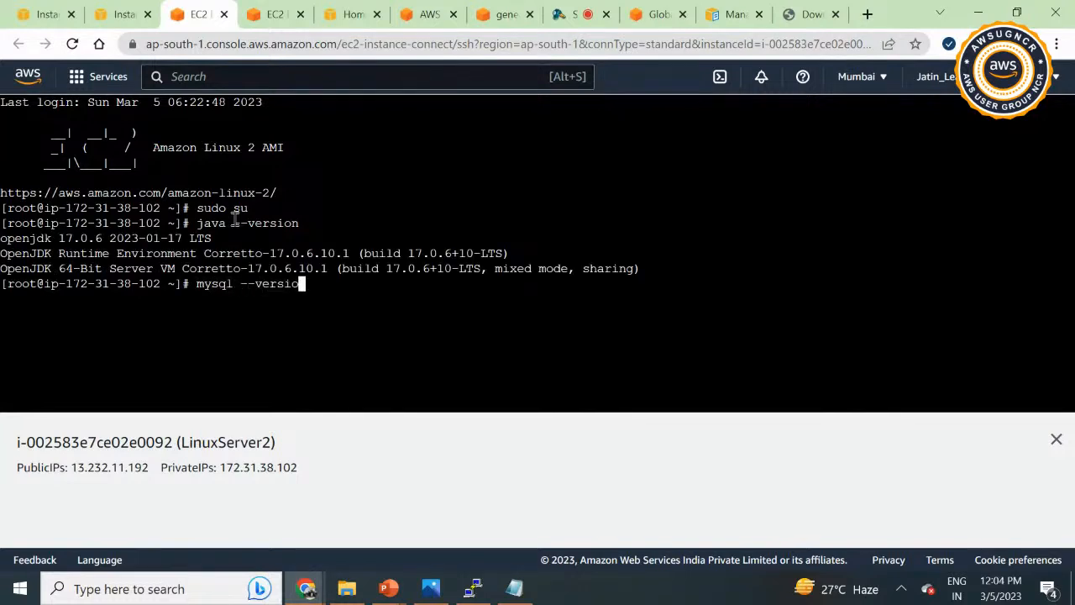
pyautogui.write('n')
pyautogui.press('Return')
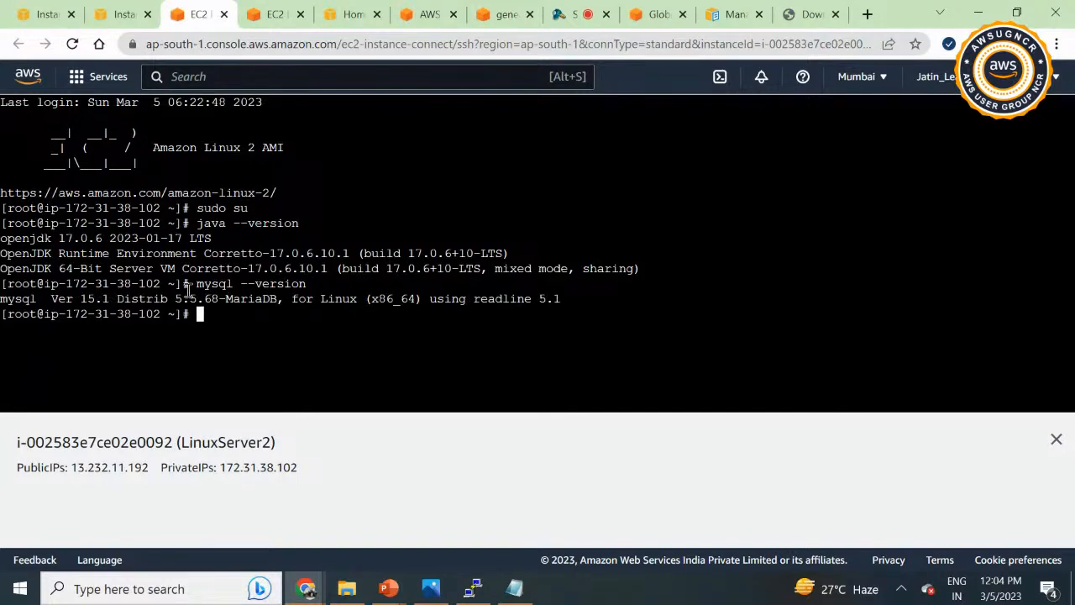
pyautogui.click(574, 10)
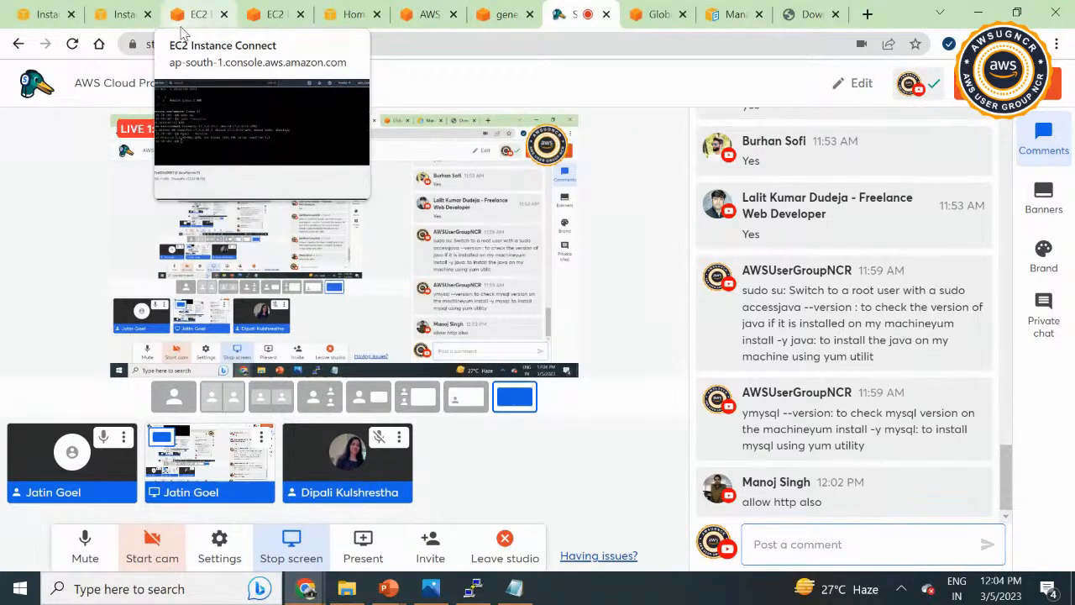
# Glance at the StreamYard comments, then copy LinuxServer2's public IPv4 address, 13.232.11.192
pyautogui.click(118, 12)
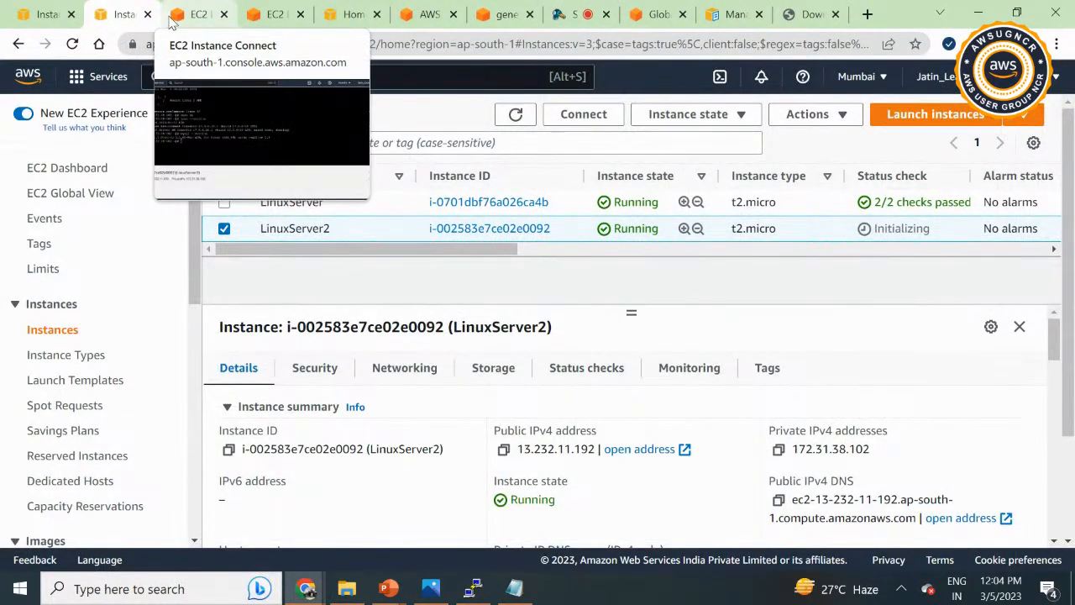
pyautogui.click(211, 29)
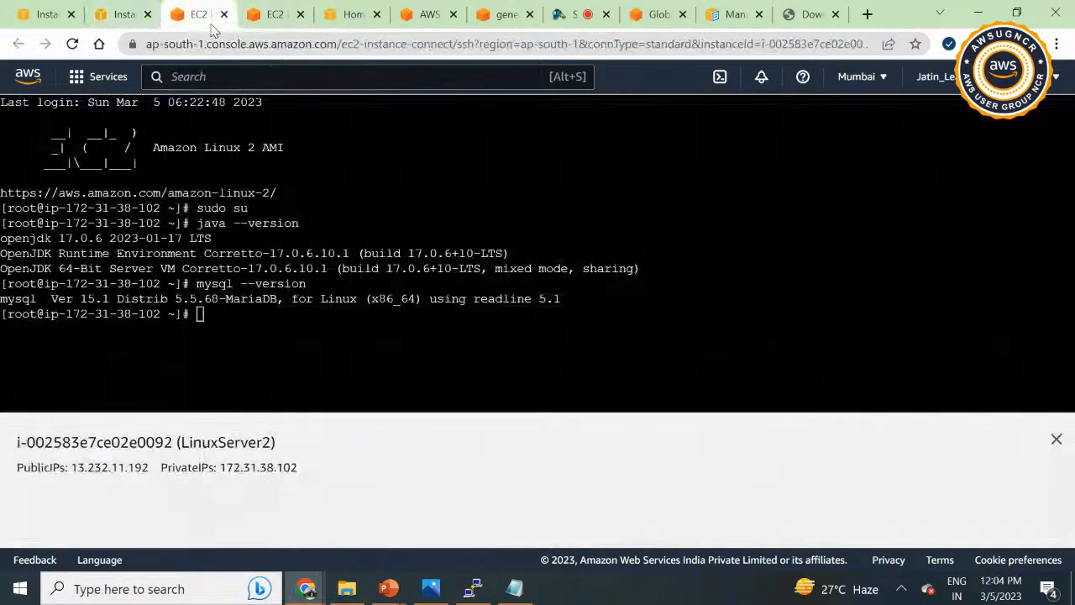
pyautogui.click(122, 14)
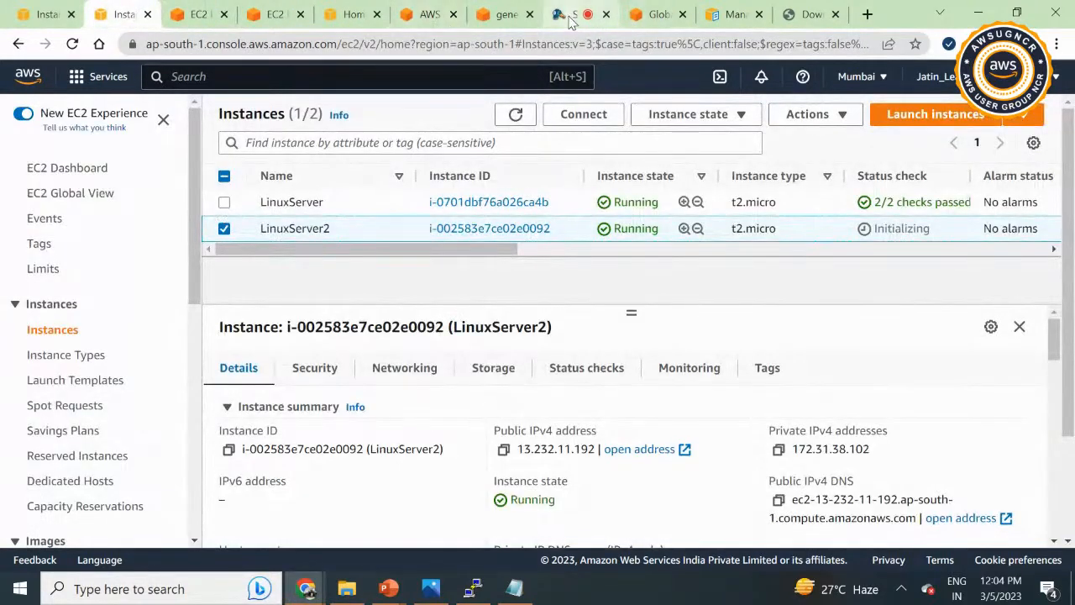
pyautogui.click(579, 17)
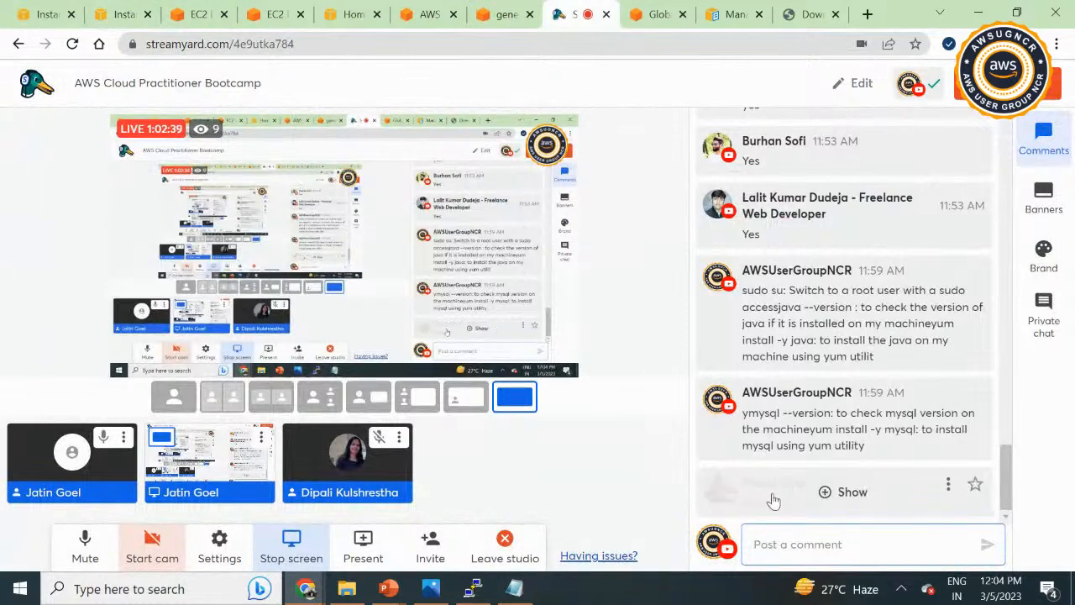
pyautogui.moveTo(819, 490)
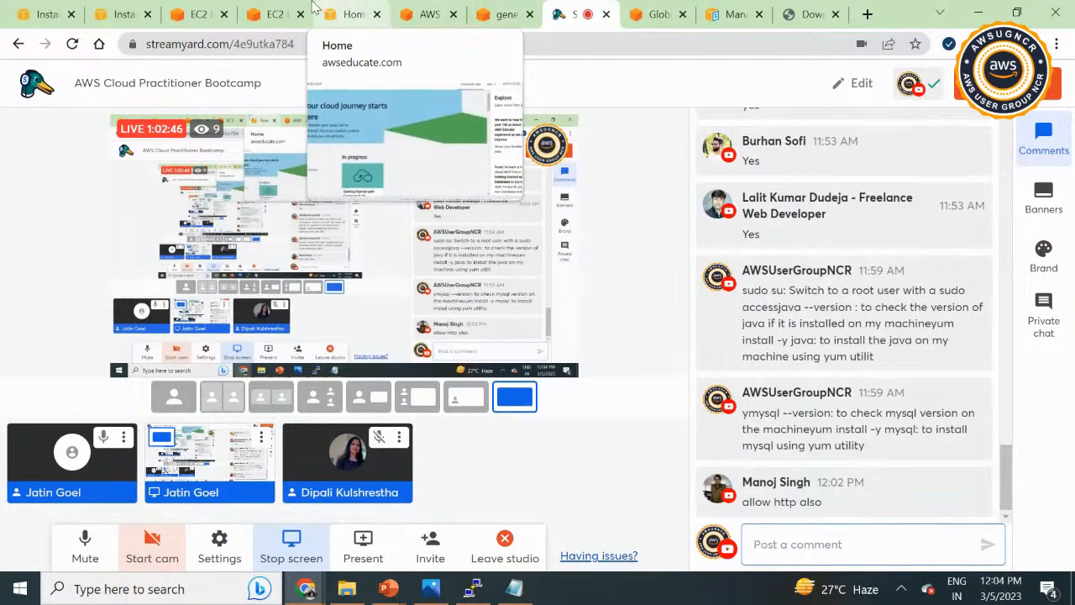
pyautogui.click(105, 13)
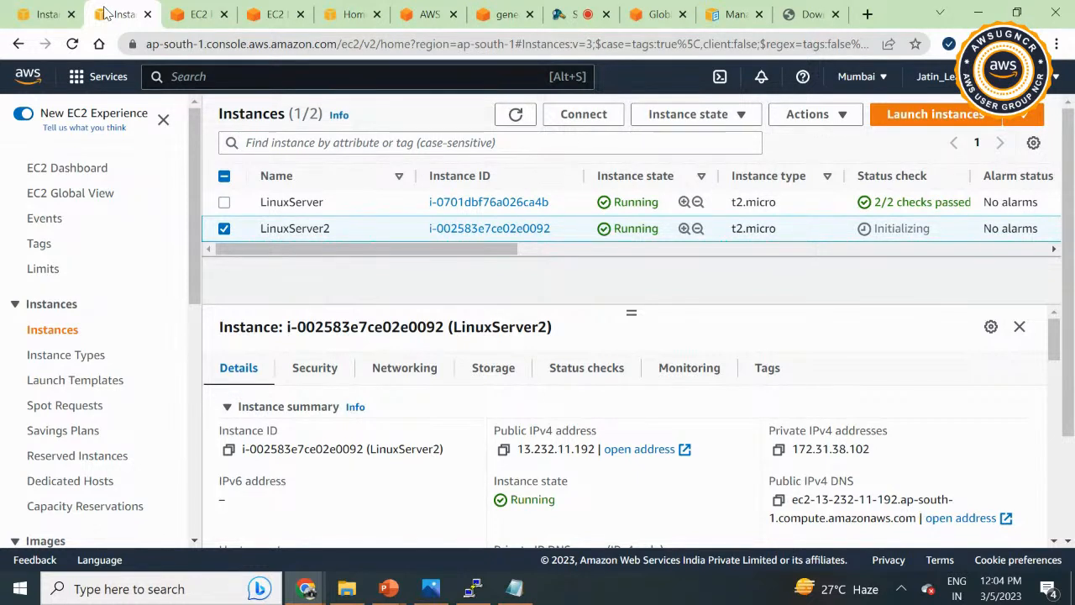
pyautogui.click(503, 453)
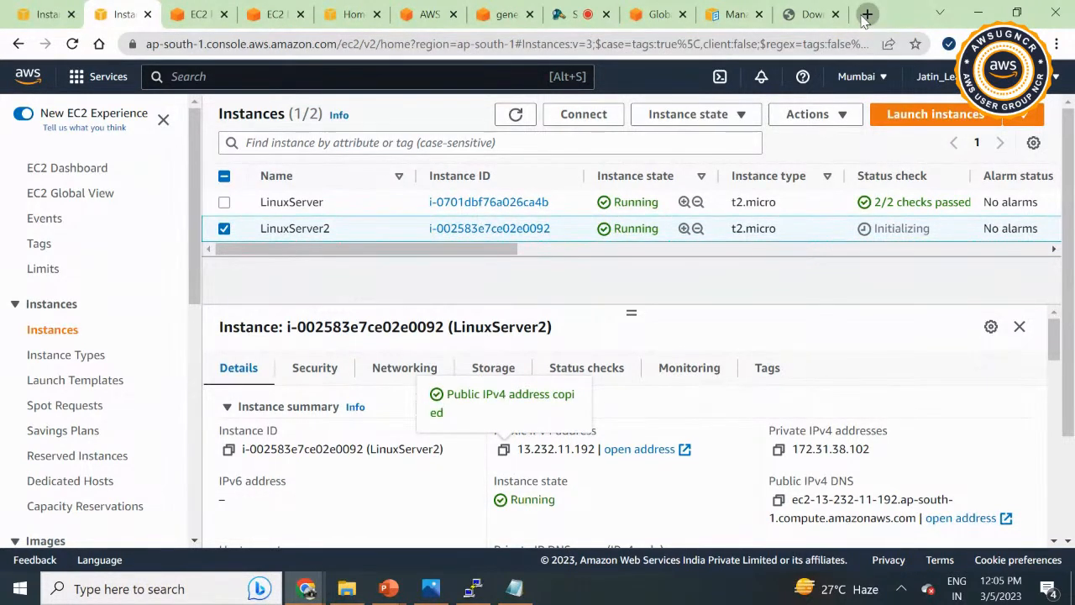
# Try loading 13.232.11.192 in a new tab (it times out), then return to the LinuxServer terminal
pyautogui.click(865, 15)
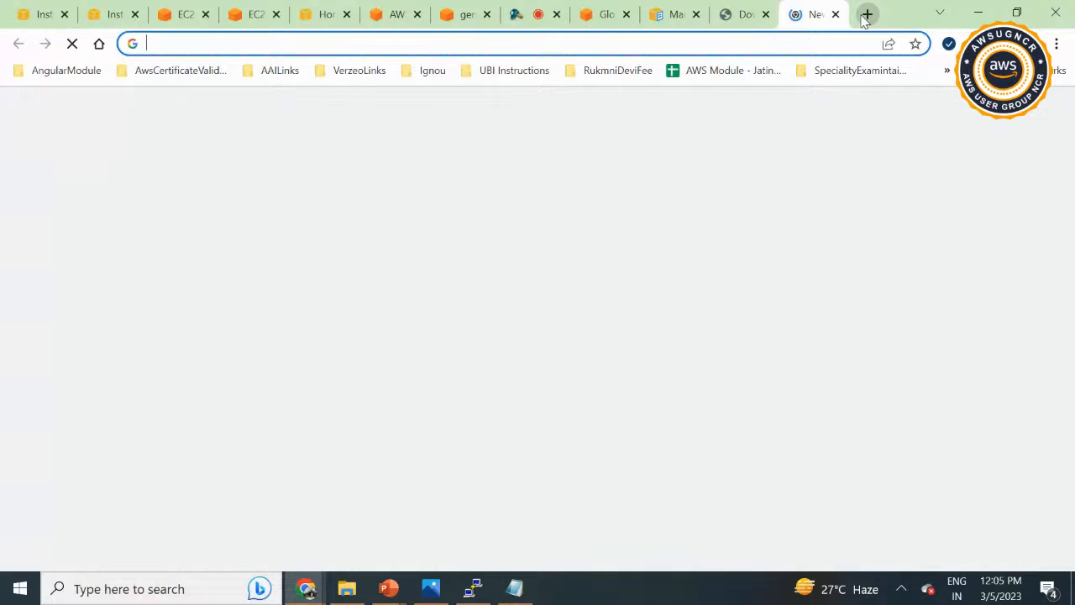
pyautogui.hotkey('ctrl', 'v')
pyautogui.press('Return')
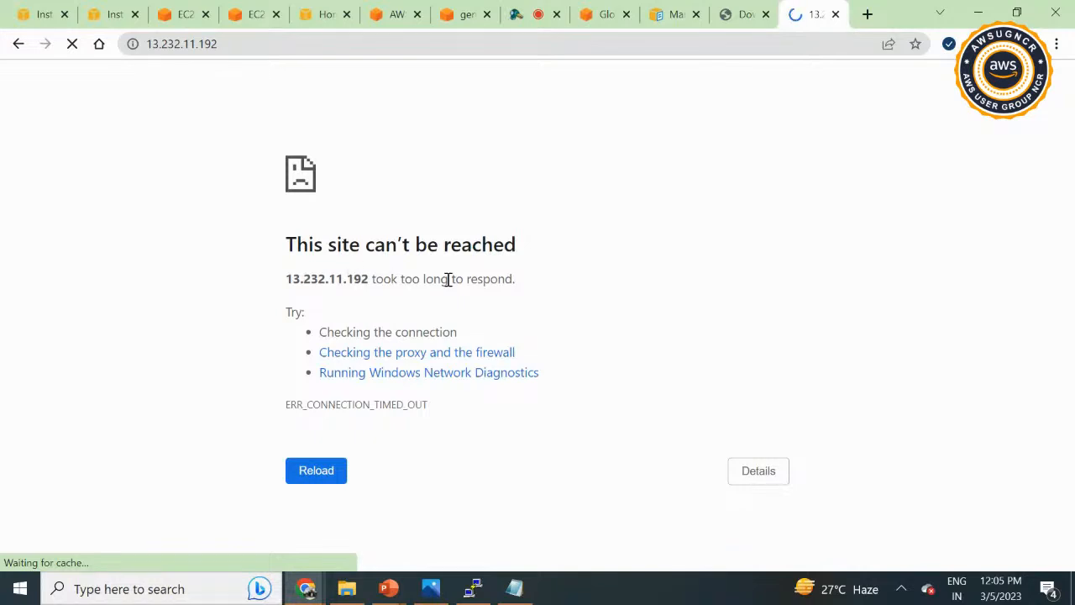
pyautogui.click(256, 14)
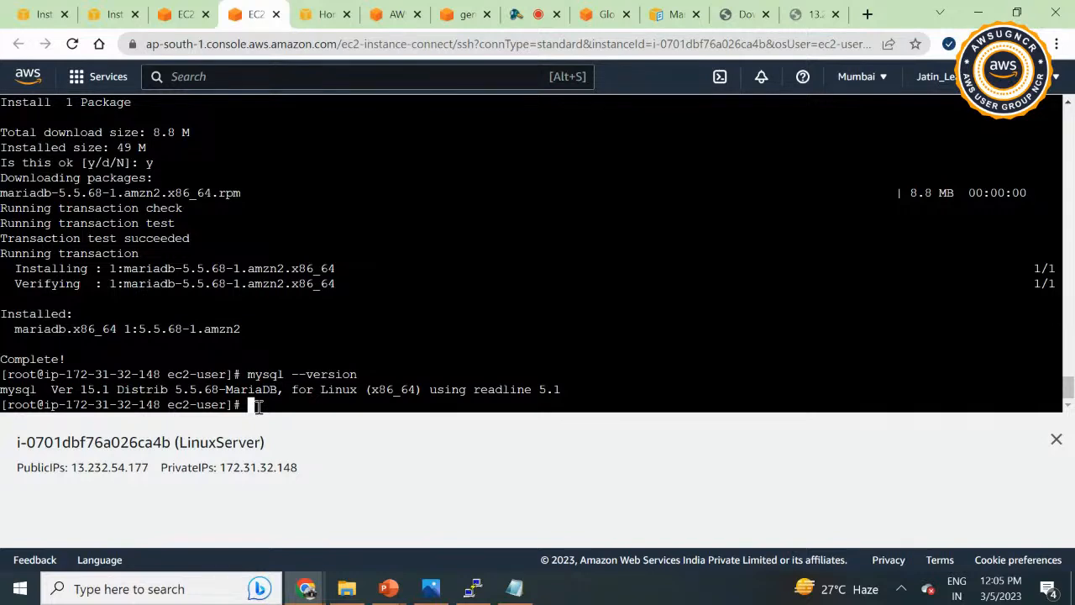
# Search Google for 'apache web server' in a new tab, then go back to the EC2 terminal
pyautogui.click(869, 14)
pyautogui.write('aap')
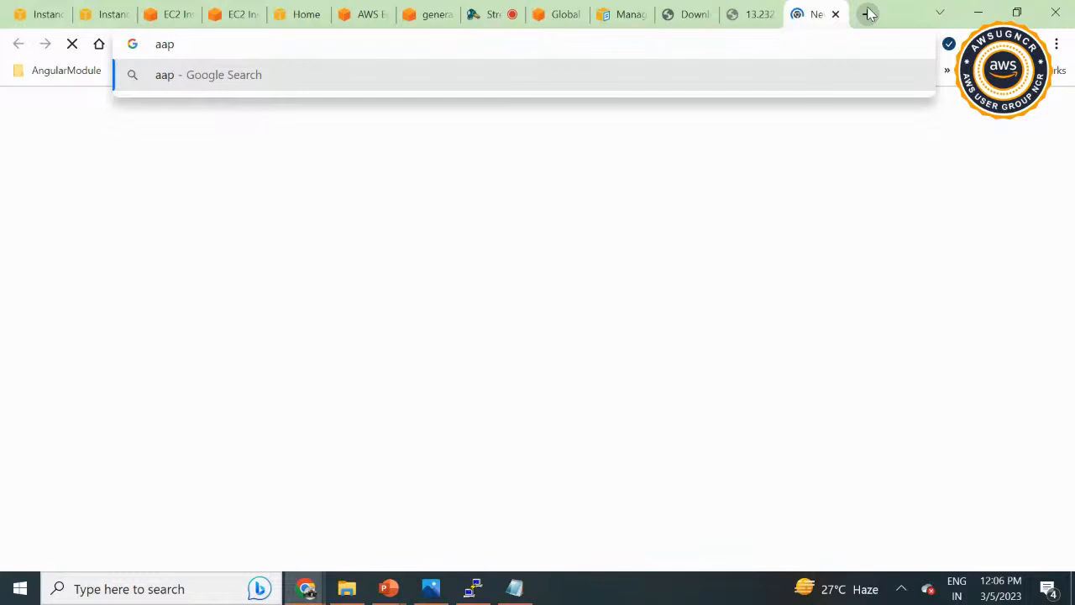
pyautogui.press('BackSpace')
pyautogui.press('BackSpace')
pyautogui.write('pache web s')
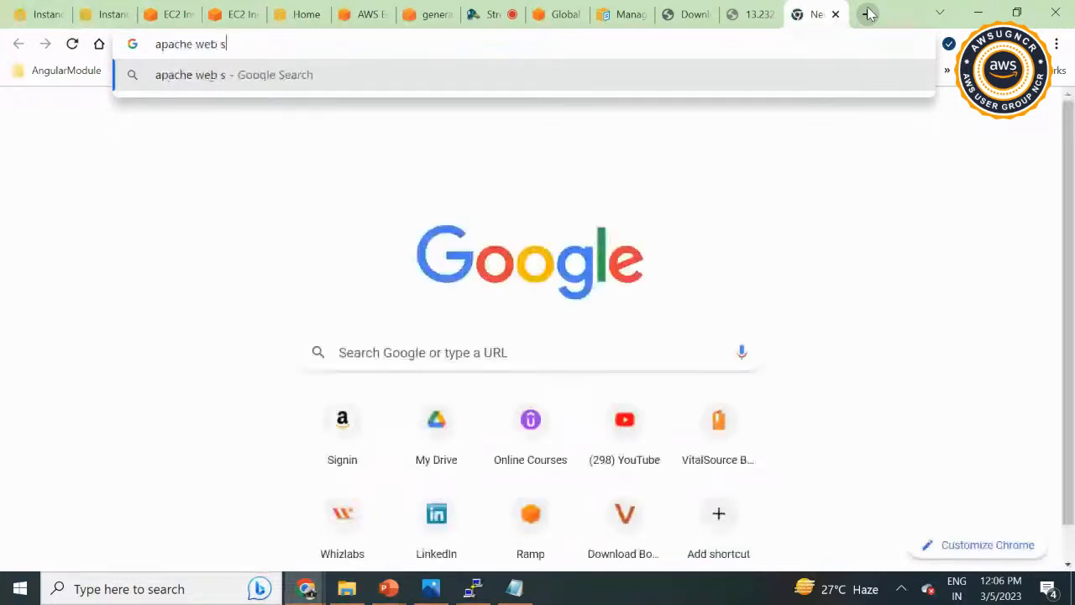
pyautogui.write('erver')
pyautogui.press('Return')
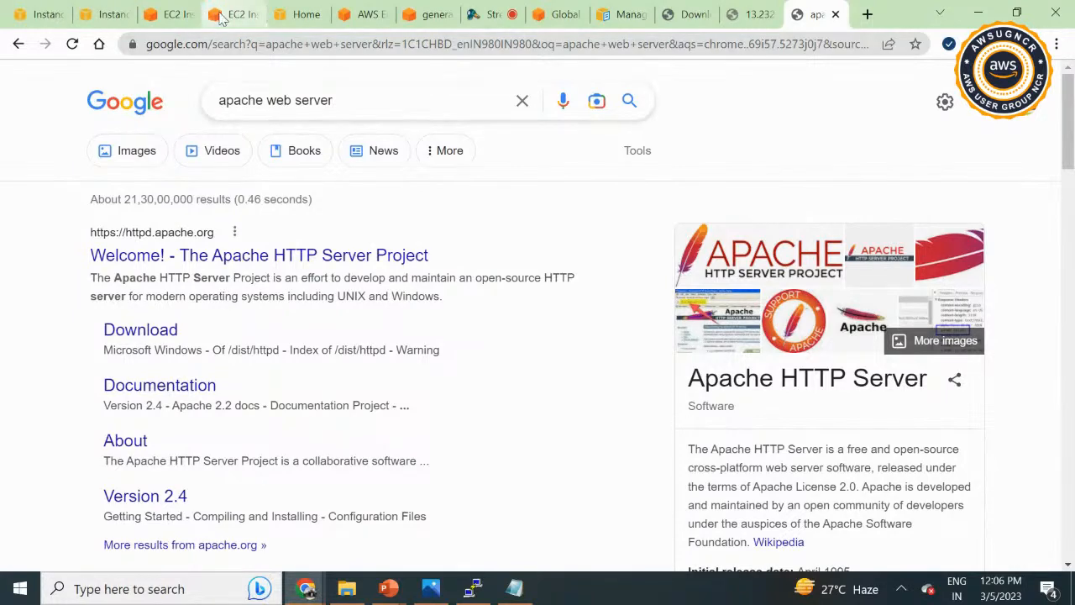
pyautogui.click(220, 15)
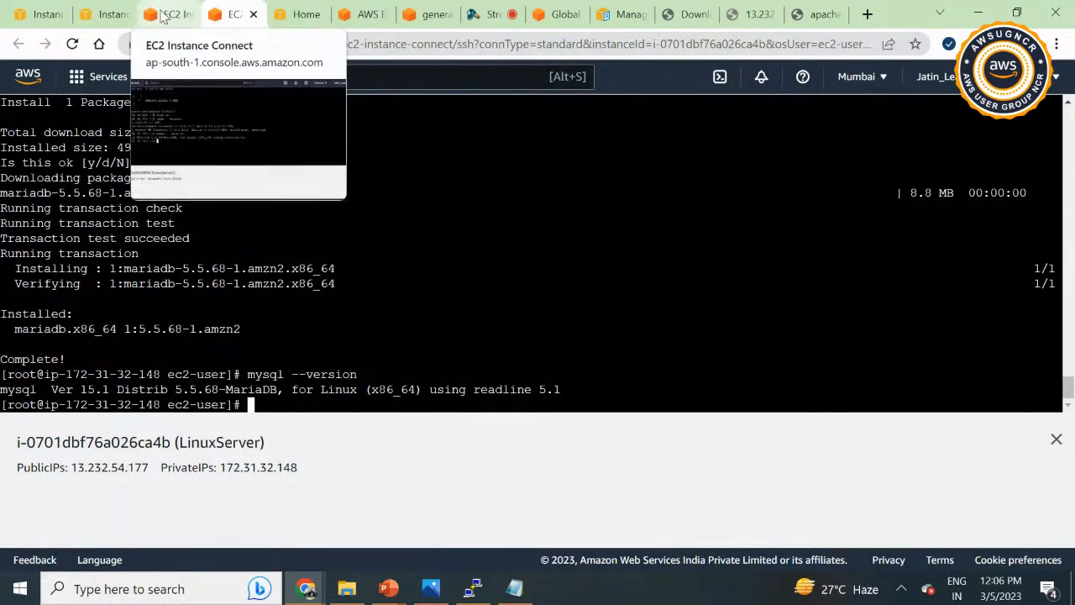
# Install httpd with yum install -y httpd and check its status, which shows dead
pyautogui.click(164, 15)
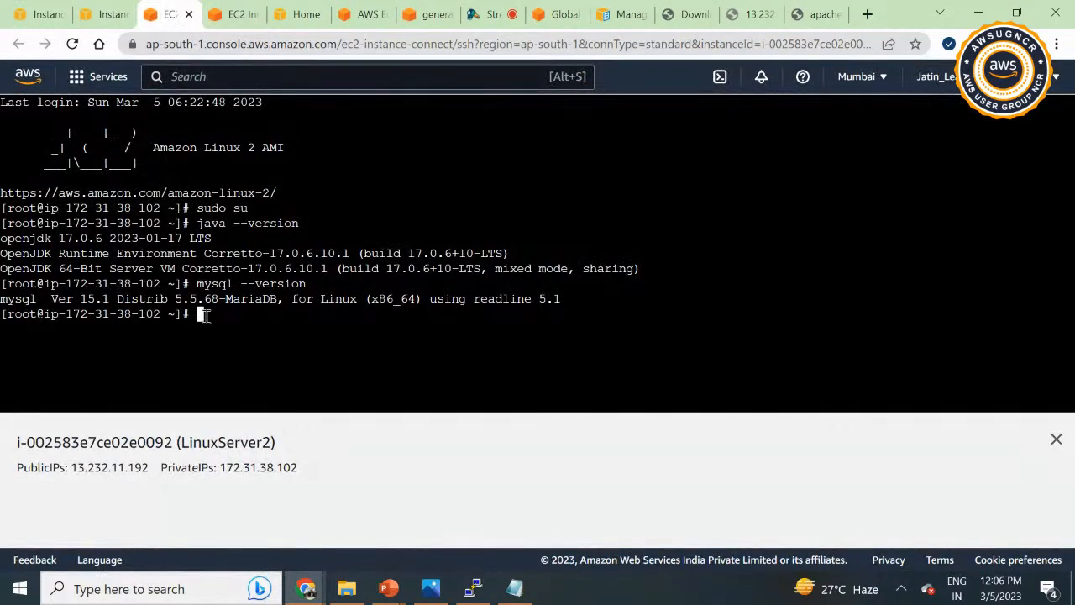
pyautogui.write('yum install -y htt')
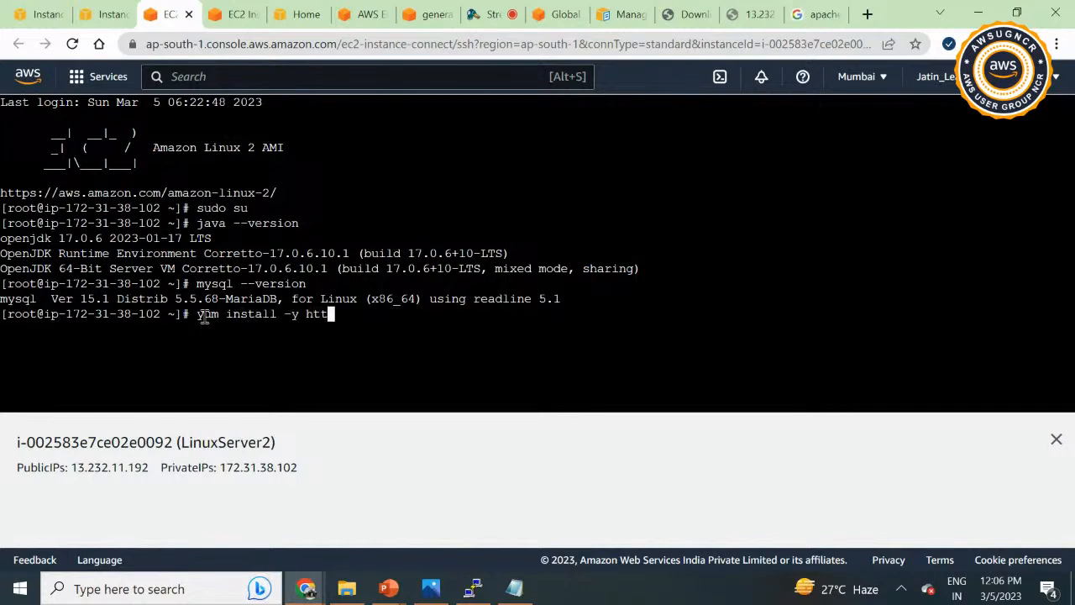
pyautogui.write('pd')
pyautogui.press('Return')
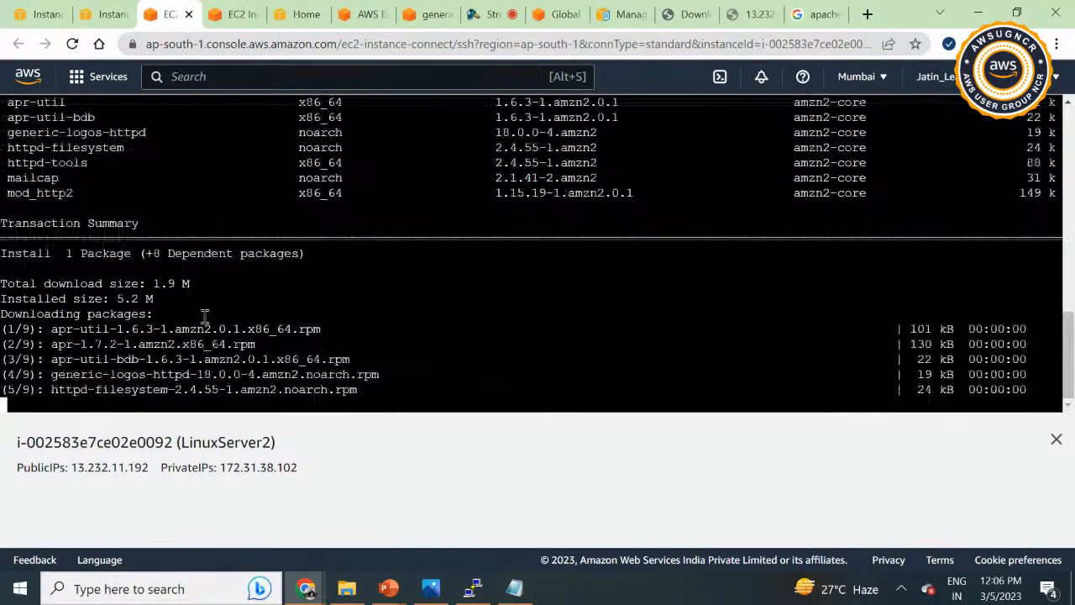
pyautogui.write('system')
pyautogui.press('BackSpace')
pyautogui.write('ctl s')
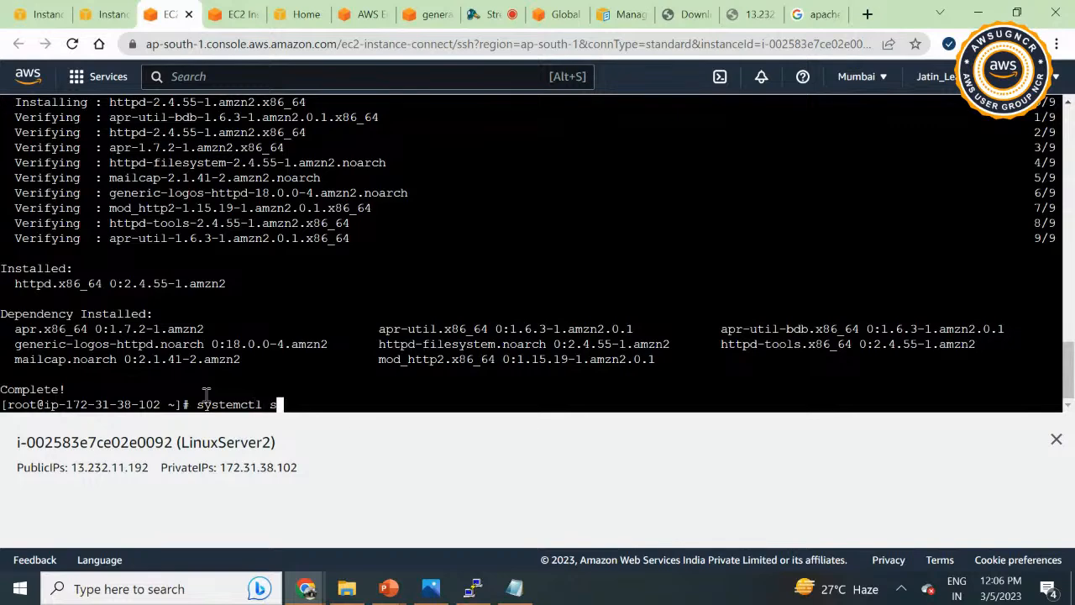
pyautogui.write('tatus httpd')
pyautogui.press('Return')
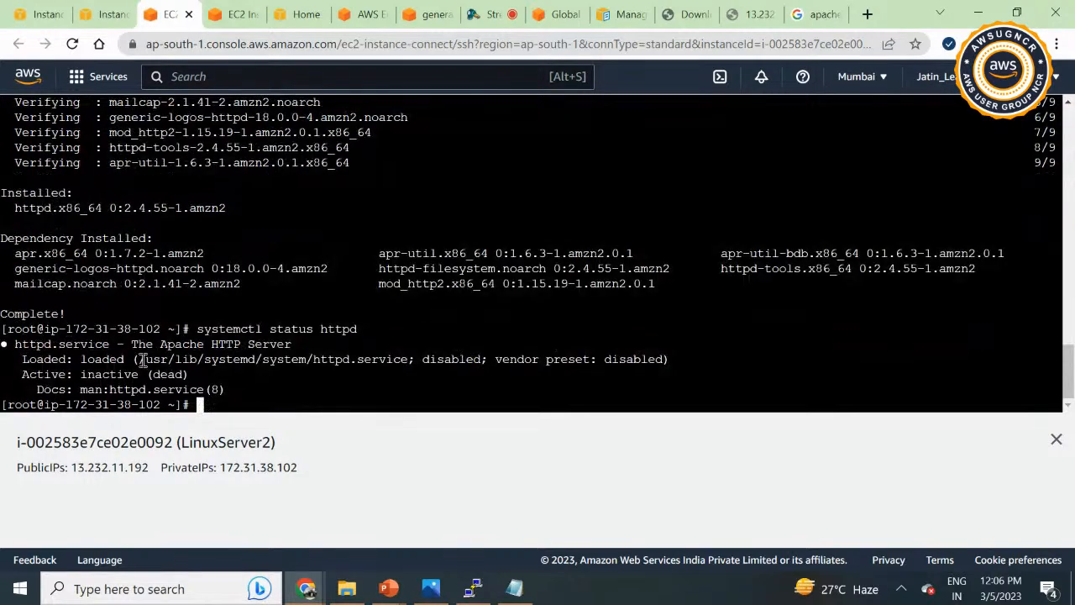
pyautogui.doubleClick(160, 374)
# Start and enable httpd with systemctl, confirming its status is active (running)
pyautogui.write('syste')
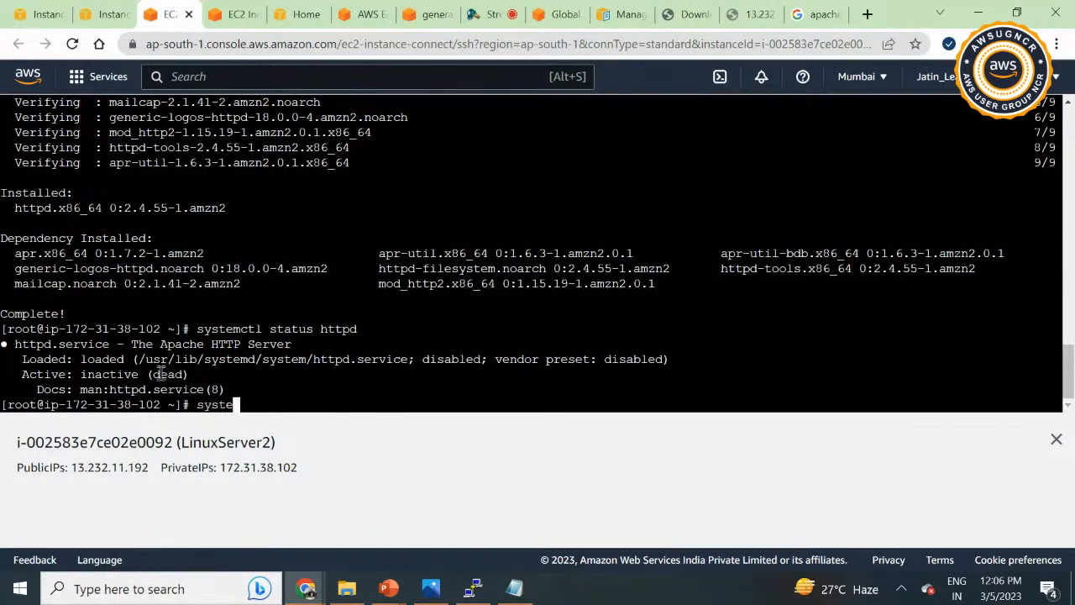
pyautogui.write('mctl start htt')
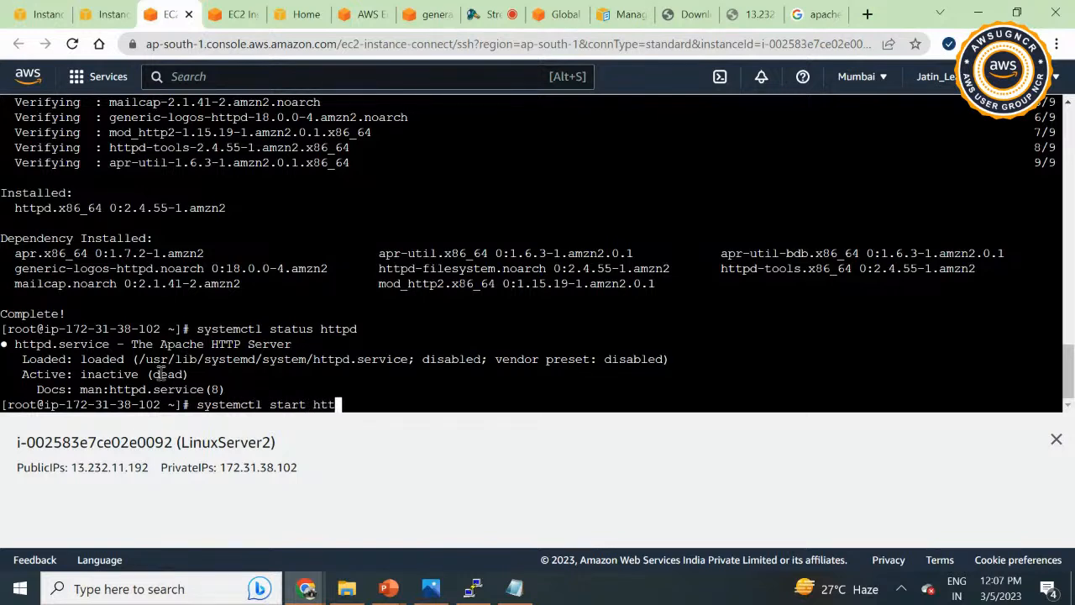
pyautogui.write('pd')
pyautogui.press('Return')
pyautogui.write('systemctl')
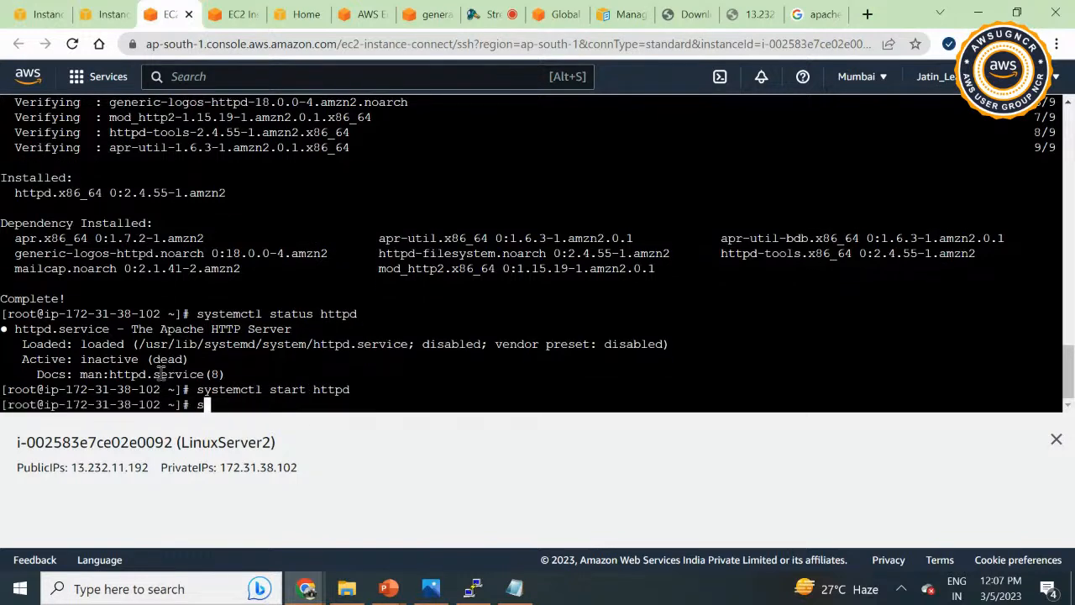
pyautogui.press('BackSpace')
pyautogui.press('BackSpace')
pyautogui.press('BackSpace')
pyautogui.write('ctk e')
pyautogui.press('BackSpace')
pyautogui.press('BackSpace')
pyautogui.press('BackSpace')
pyautogui.write('l enable ghtt')
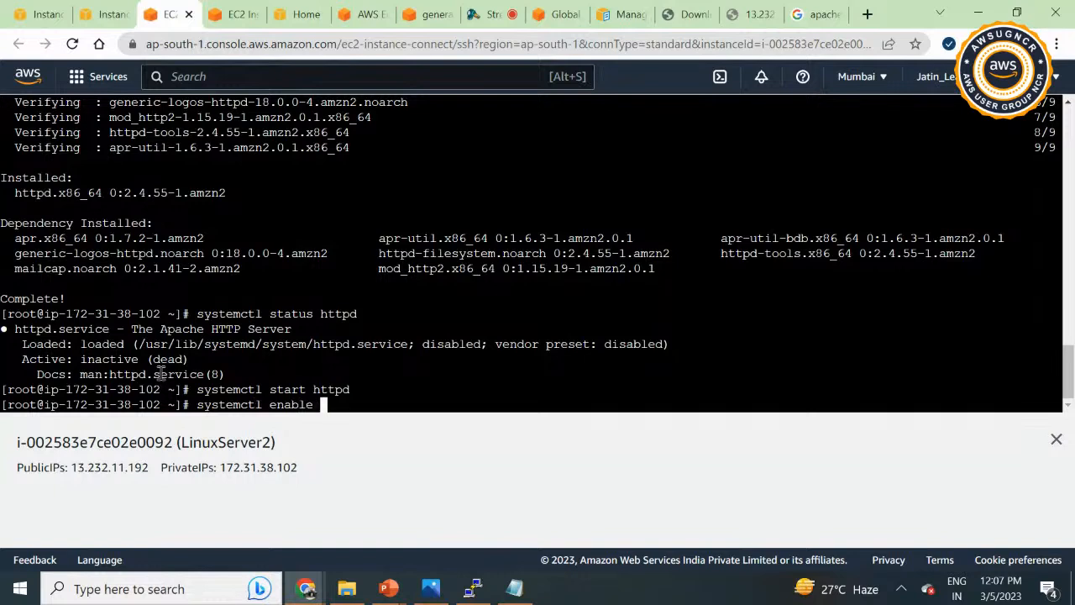
pyautogui.press('BackSpace')
pyautogui.press('BackSpace')
pyautogui.press('BackSpace')
pyautogui.press('BackSpace')
pyautogui.write('httpd')
pyautogui.press('Return')
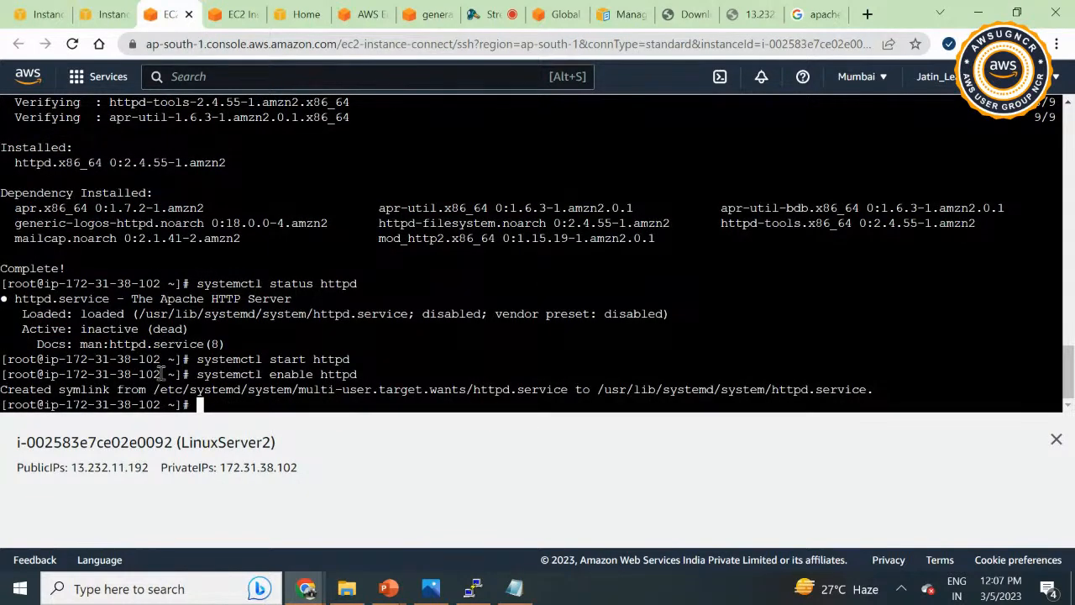
pyautogui.write('systemctl status httpd')
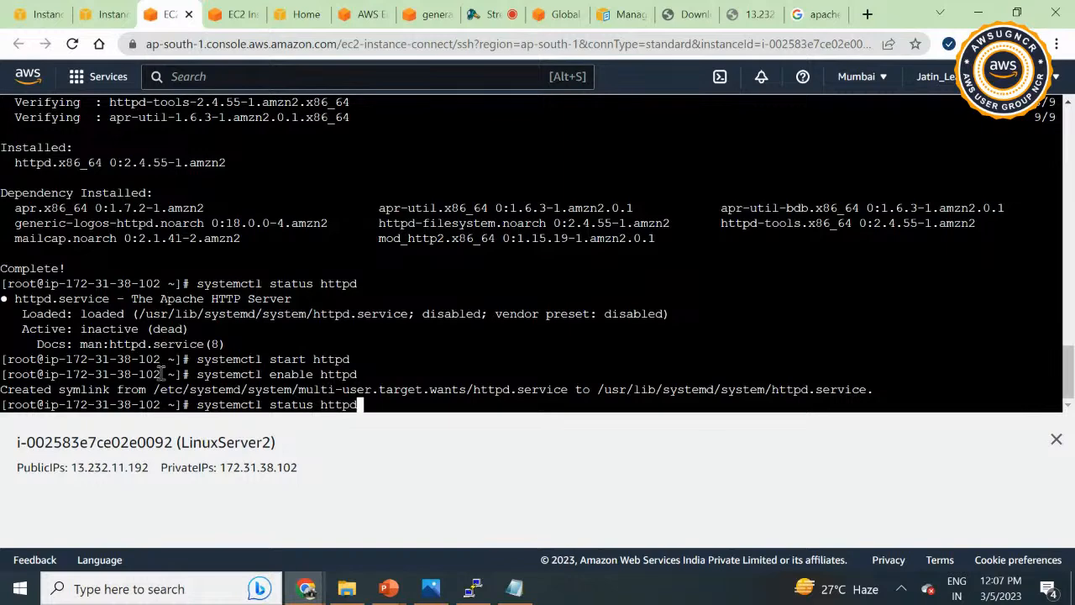
pyautogui.press('Return')
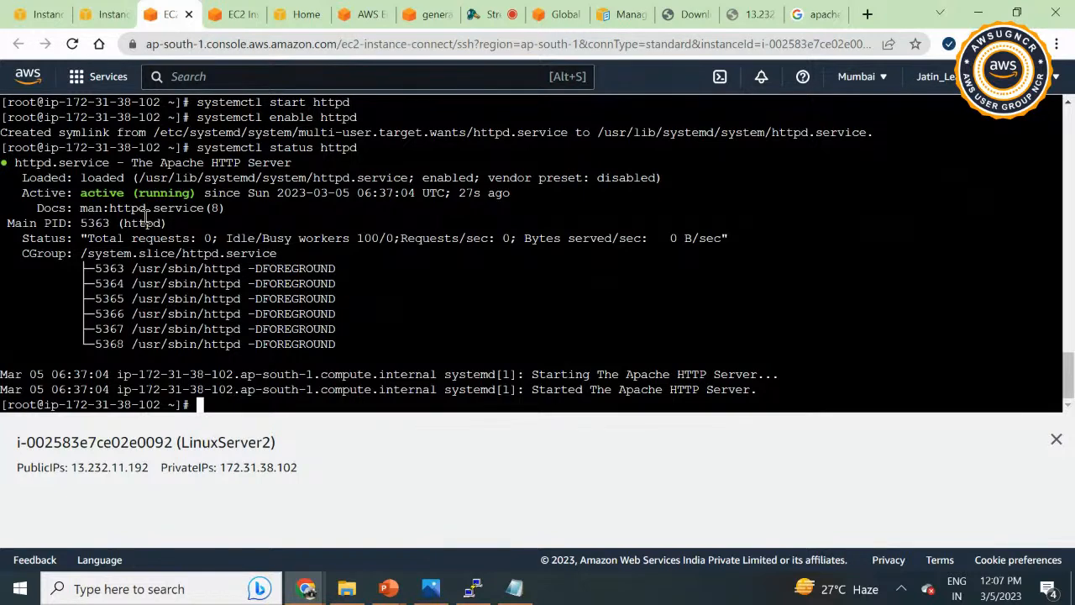
pyautogui.click(749, 14)
pyautogui.click(283, 51)
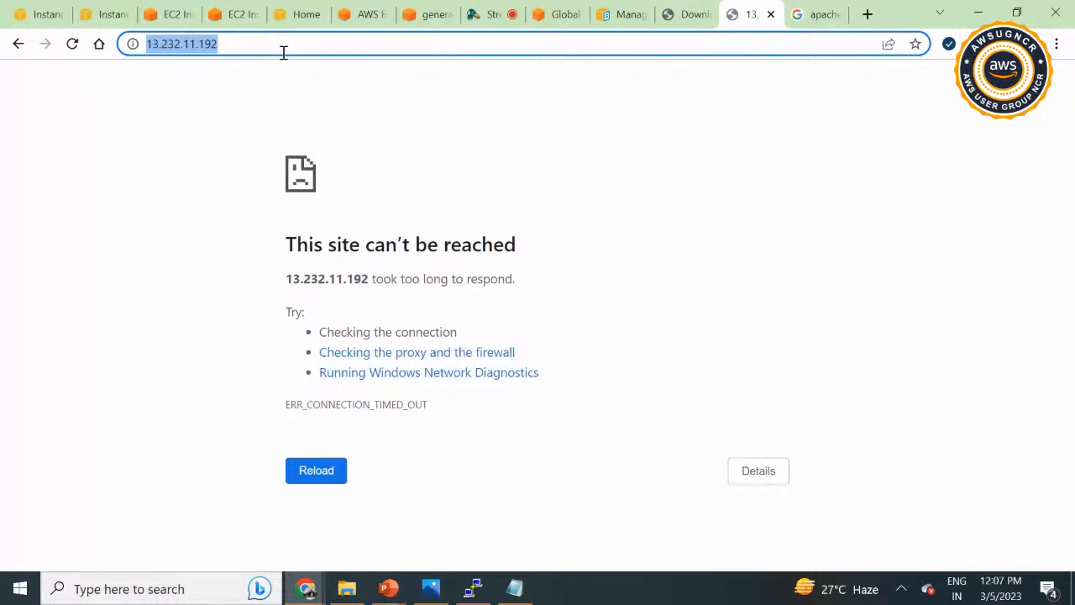
pyautogui.press('Return')
pyautogui.hotkey('alt', 'Tab')
pyautogui.click(157, 168)
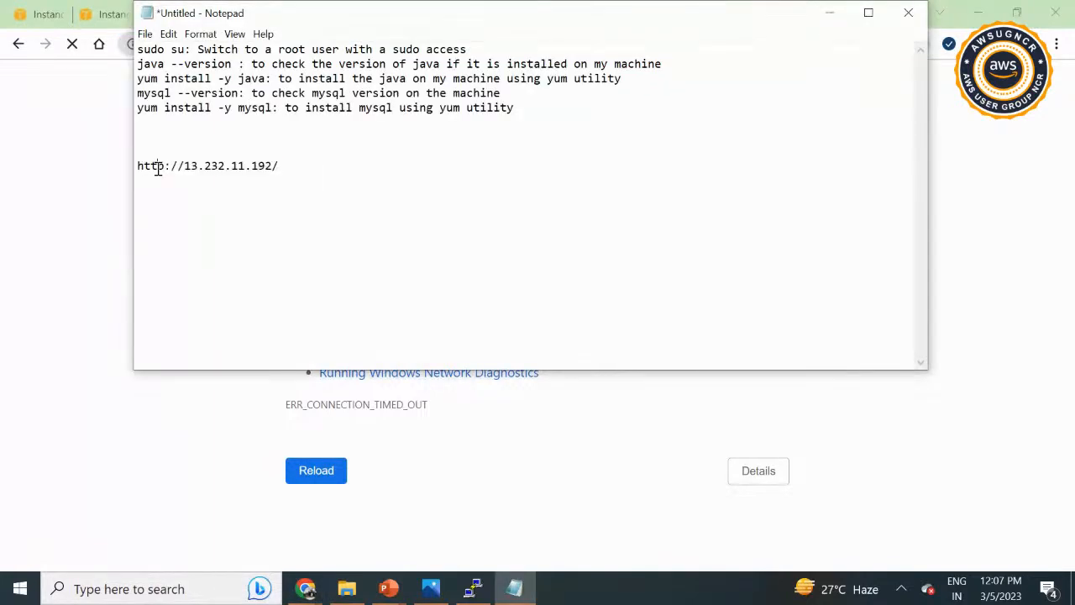
# Close the 'apache web server' search results tab and return to the EC2 Instances list
pyautogui.click(821, 18)
pyautogui.click(816, 15)
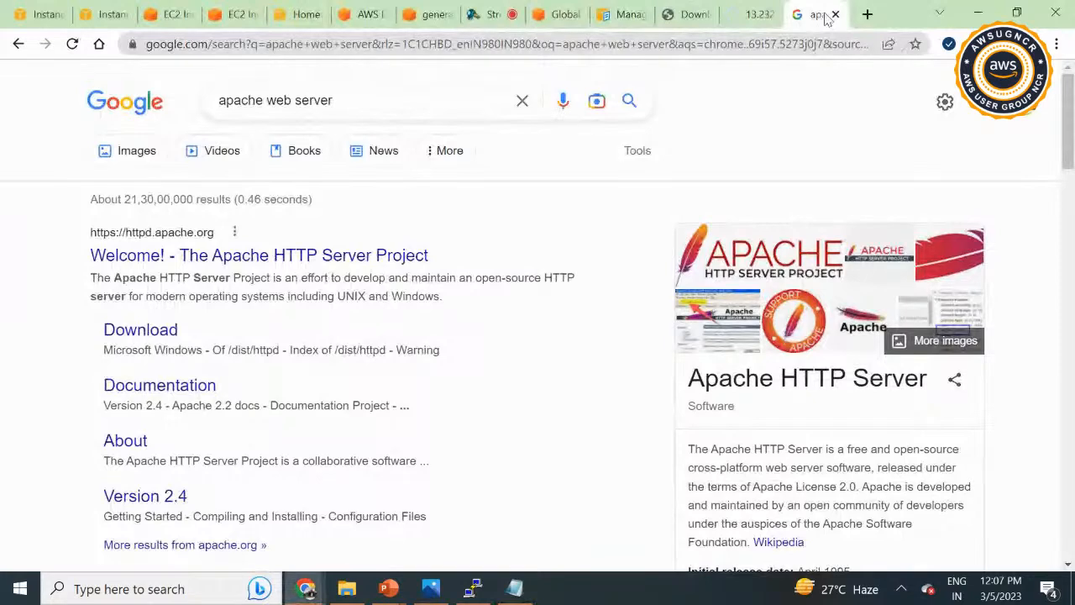
pyautogui.click(834, 14)
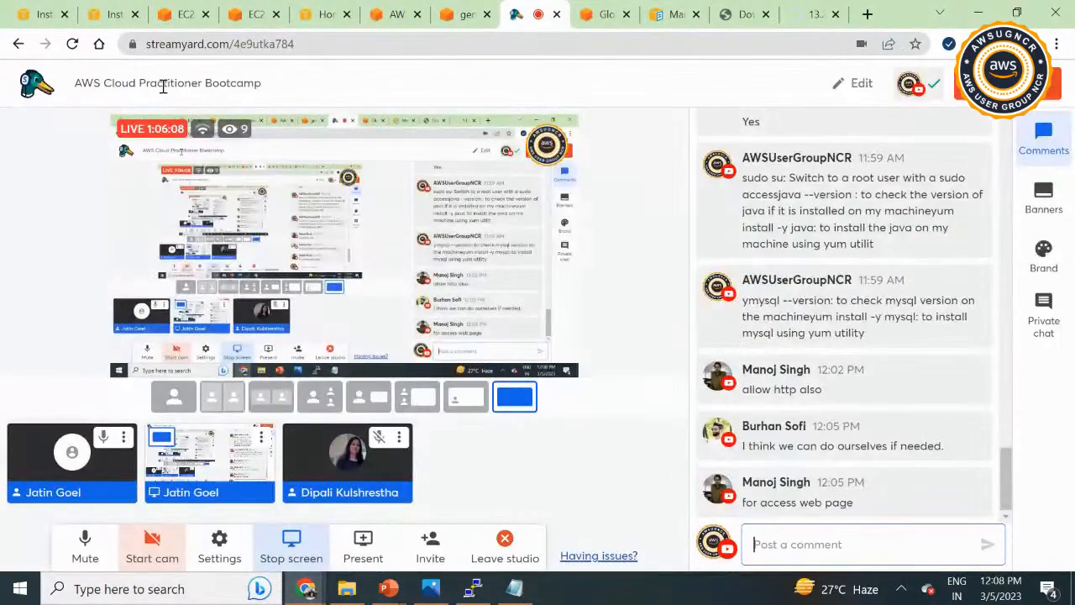
pyautogui.click(48, 16)
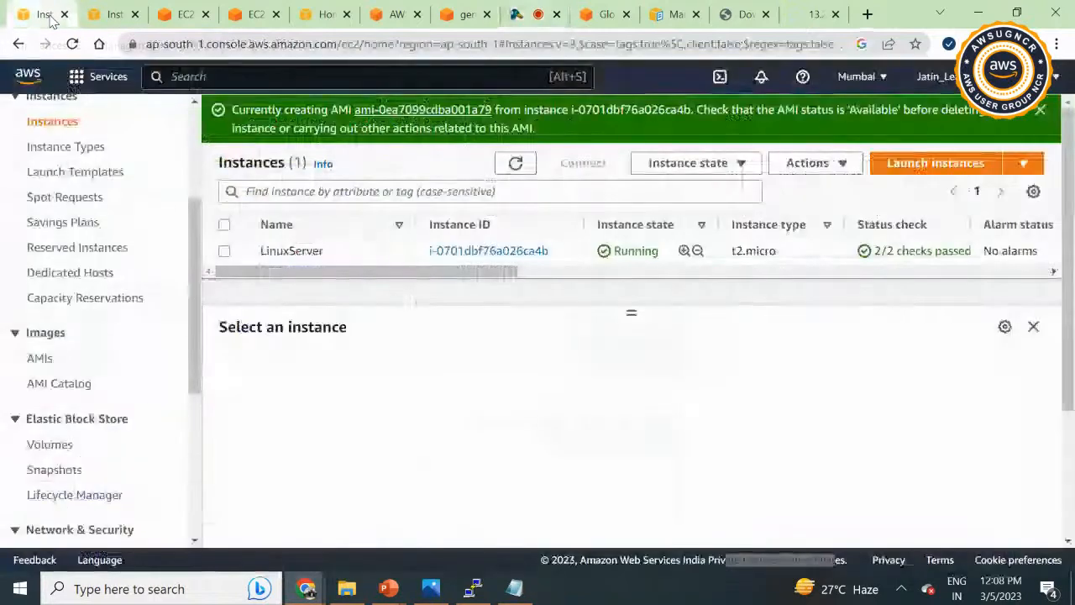
# Open LinuxServer2's security group launch-wizard-200 in a new tab and close the old Instances tab
pyautogui.click(113, 14)
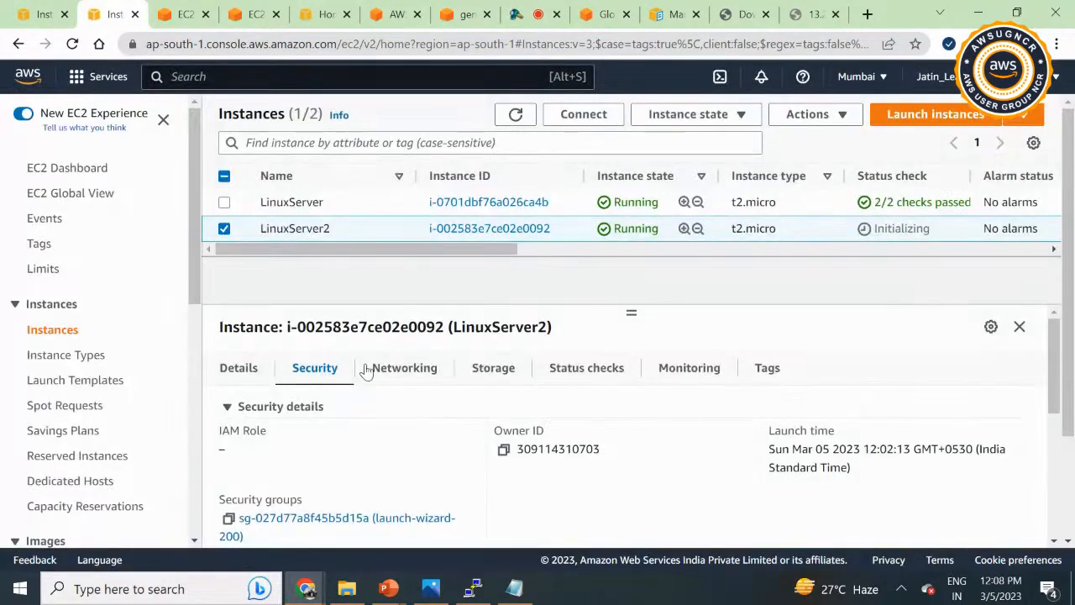
pyautogui.moveTo(1056, 366); pyautogui.dragTo(1055, 428)
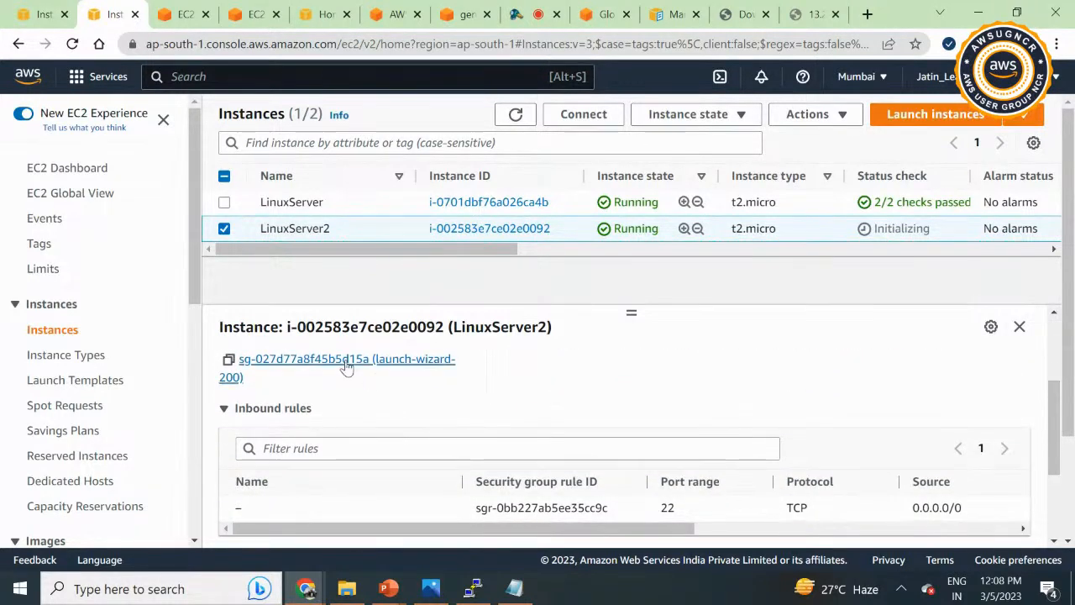
pyautogui.rightClick(347, 364)
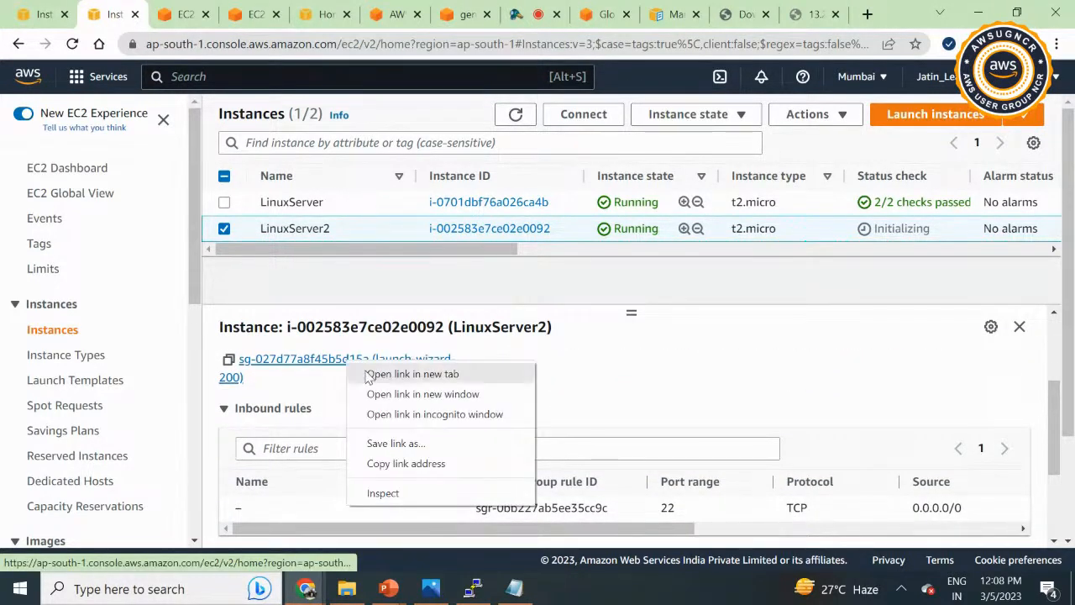
pyautogui.click(411, 373)
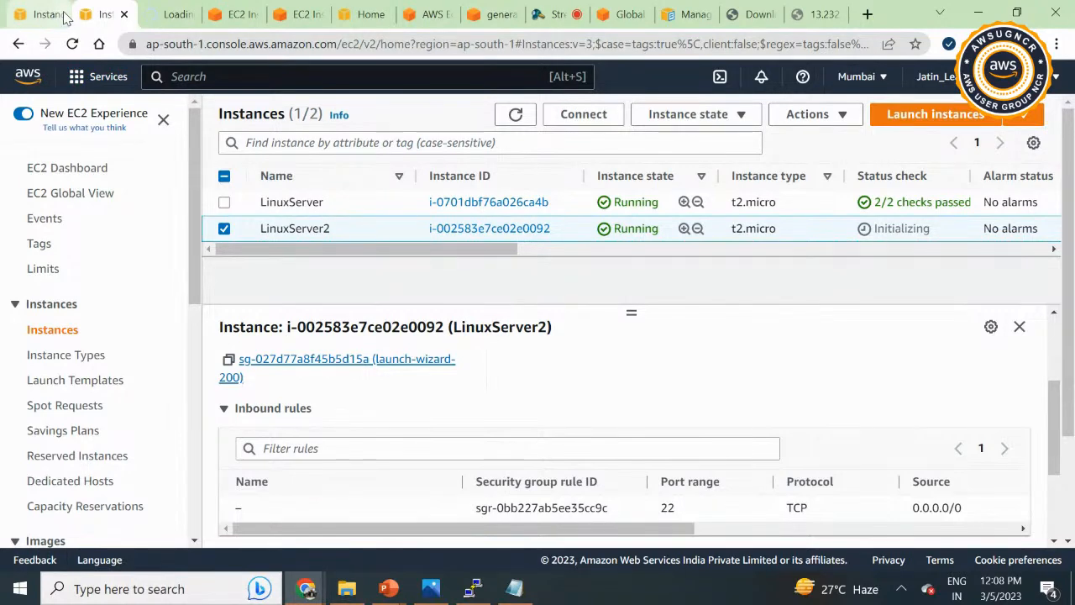
pyautogui.click(124, 14)
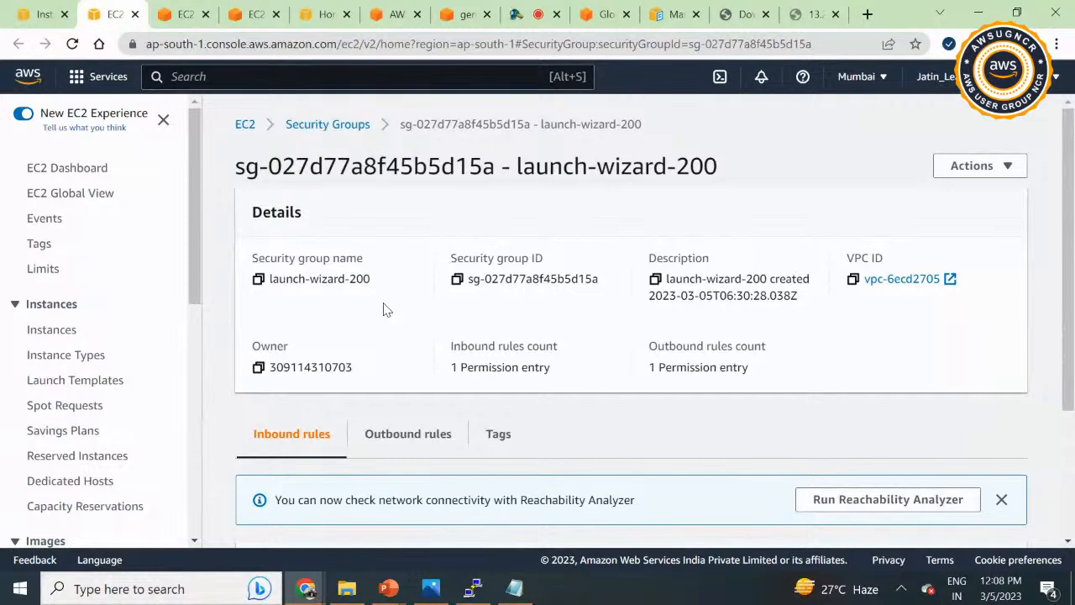
# Add and save an HTTP rule with source 0.0.0.0/0 in launch-wizard-200's inbound rules
pyautogui.scroll(-3, 386, 309)
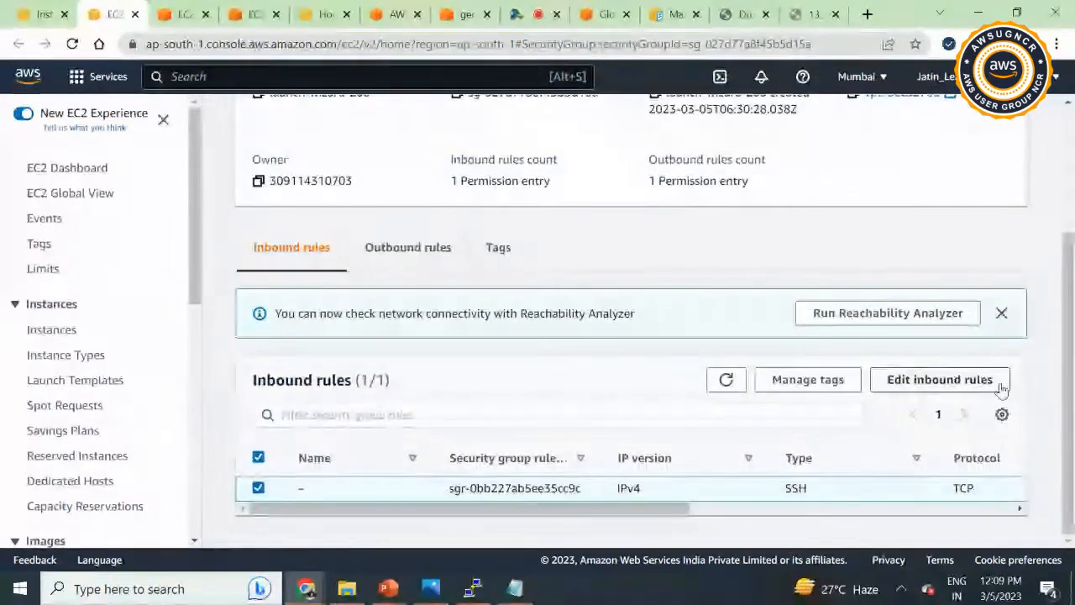
pyautogui.click(977, 382)
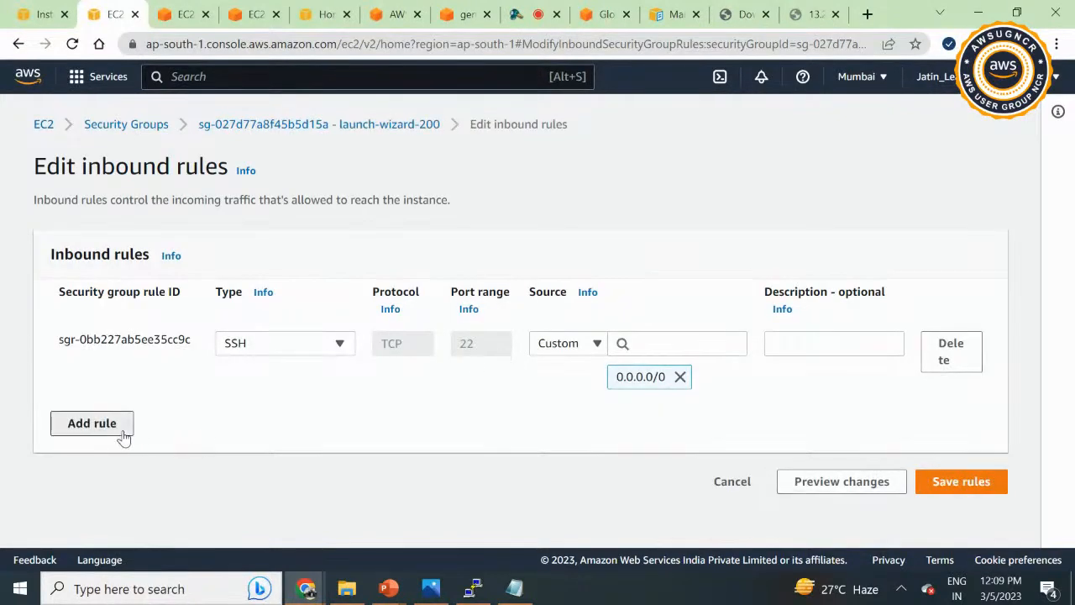
pyautogui.click(121, 431)
pyautogui.click(244, 419)
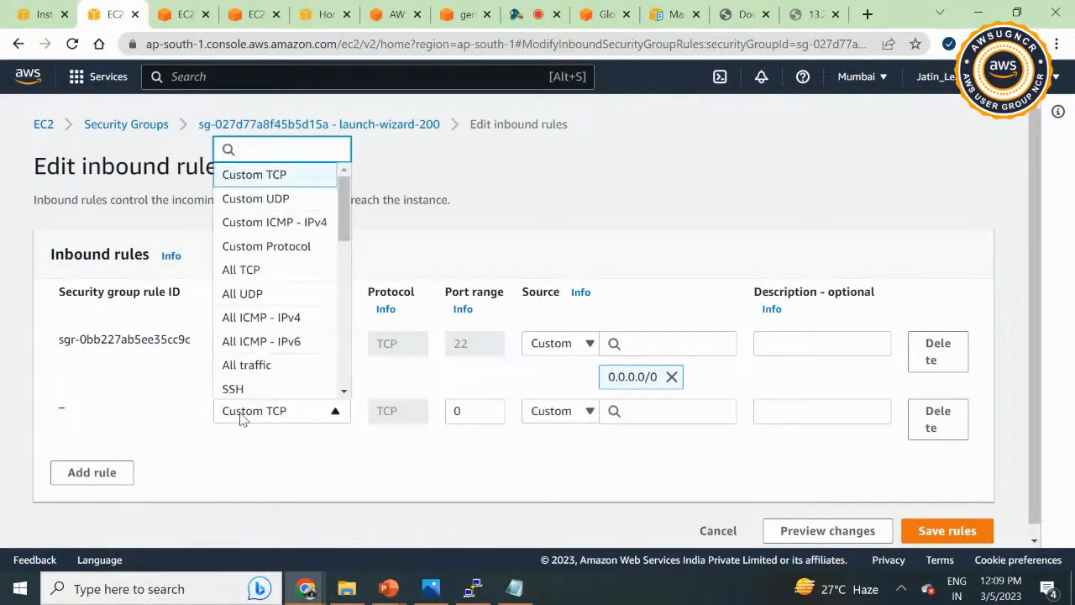
pyautogui.write('http')
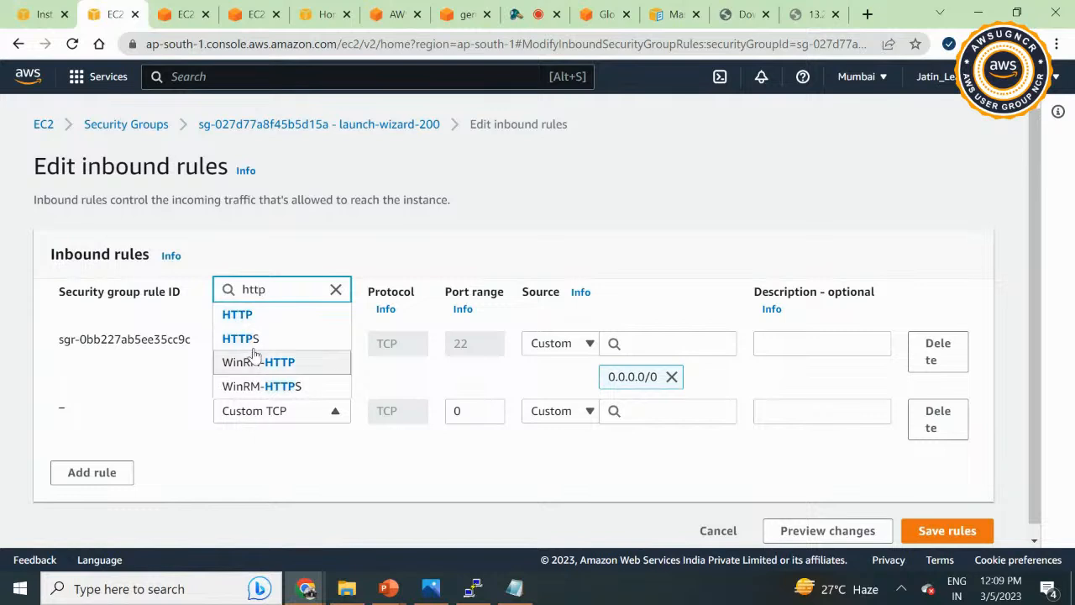
pyautogui.click(250, 315)
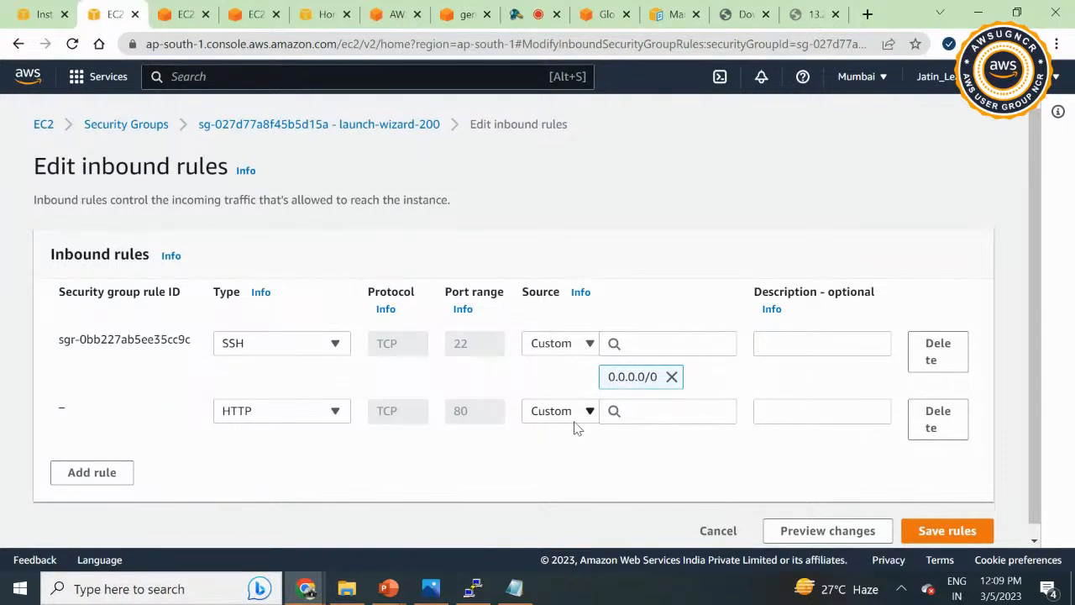
pyautogui.click(639, 412)
pyautogui.write('0.0.0.0')
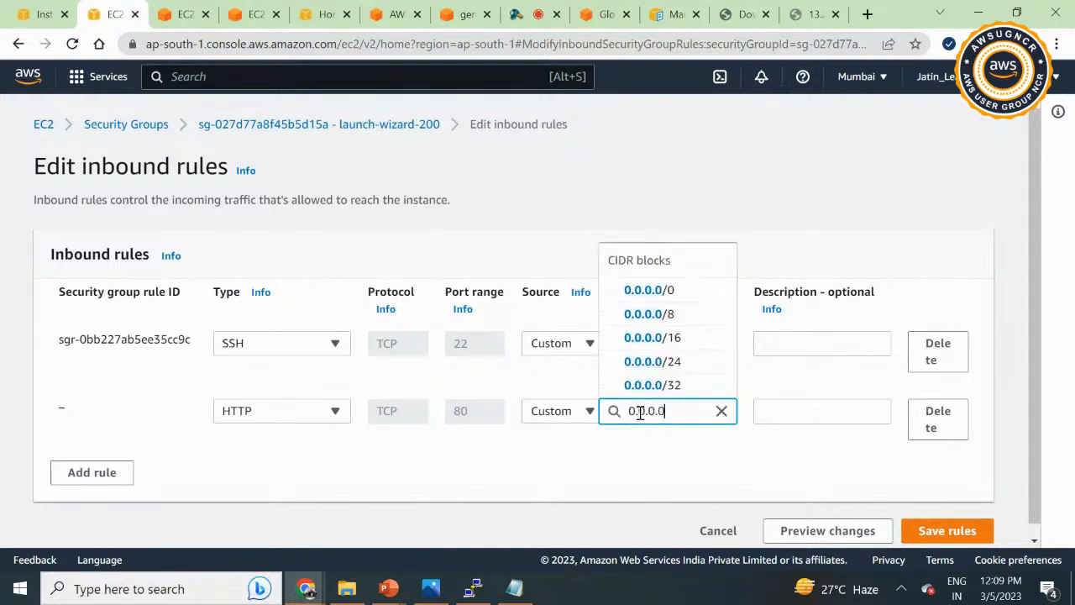
pyautogui.write('/0')
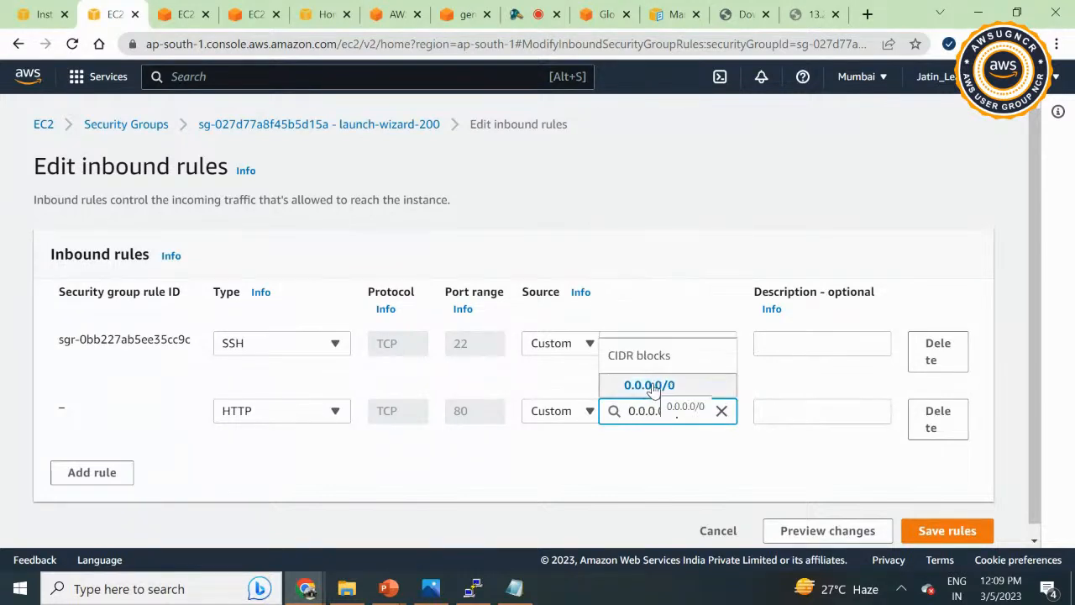
pyautogui.click(649, 385)
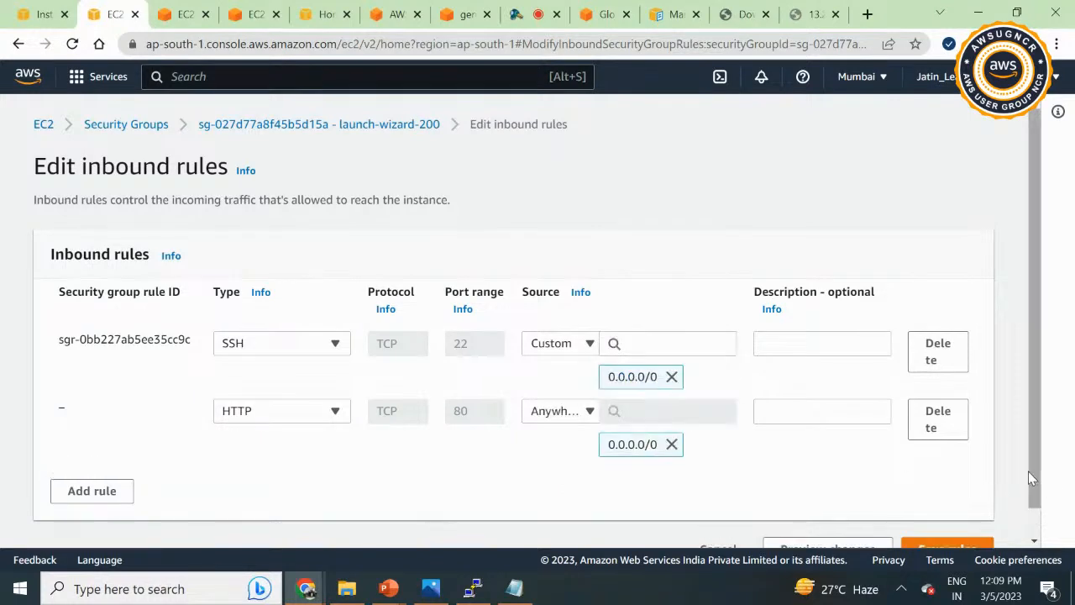
pyautogui.moveTo(1032, 475); pyautogui.dragTo(1041, 554)
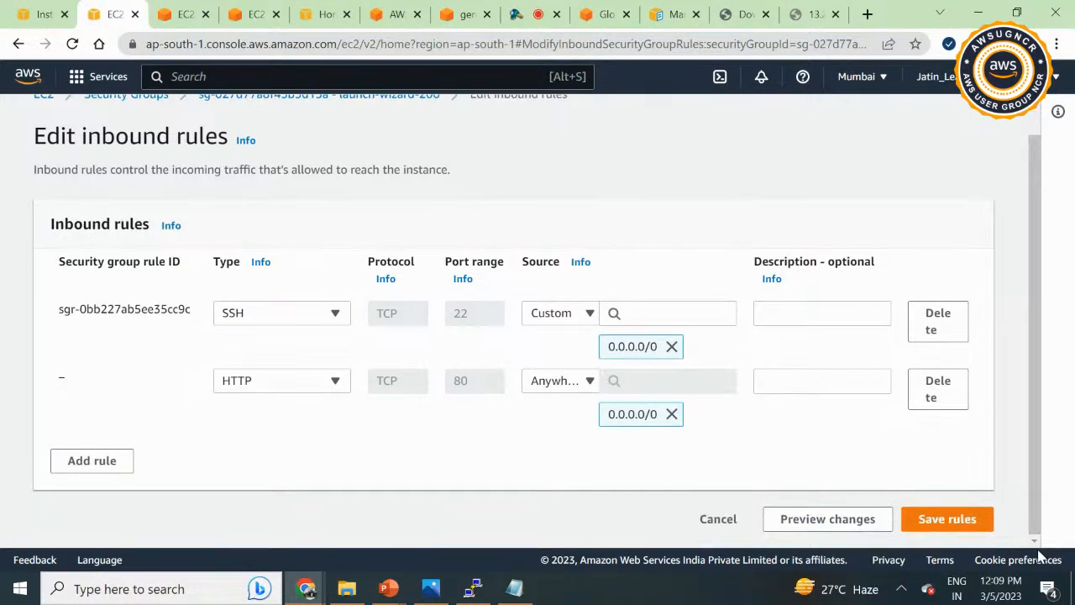
pyautogui.click(954, 520)
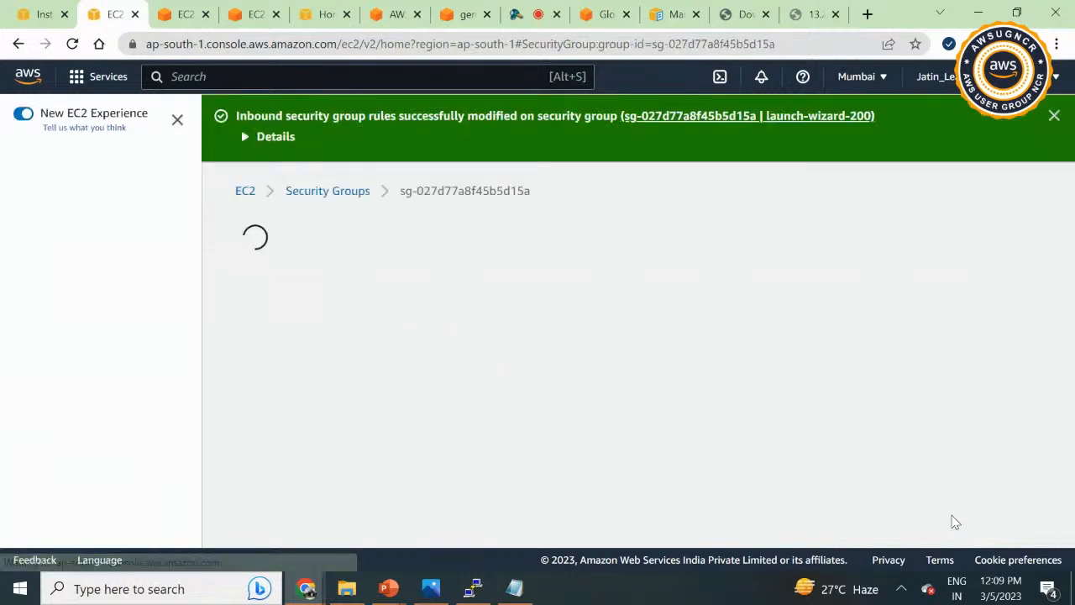
# Reload 13.232.11.192 to show the Apache 2.4 Test Page, then switch to StreamYard
pyautogui.click(811, 12)
pyautogui.click(72, 49)
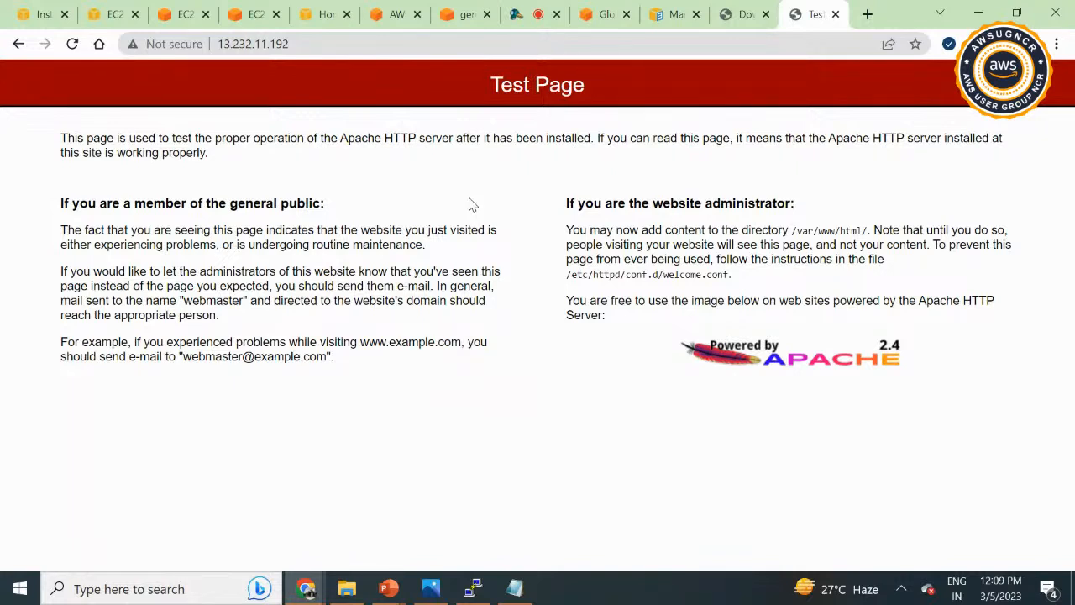
pyautogui.click(325, 46)
pyautogui.hotkey('ctrl', 'c')
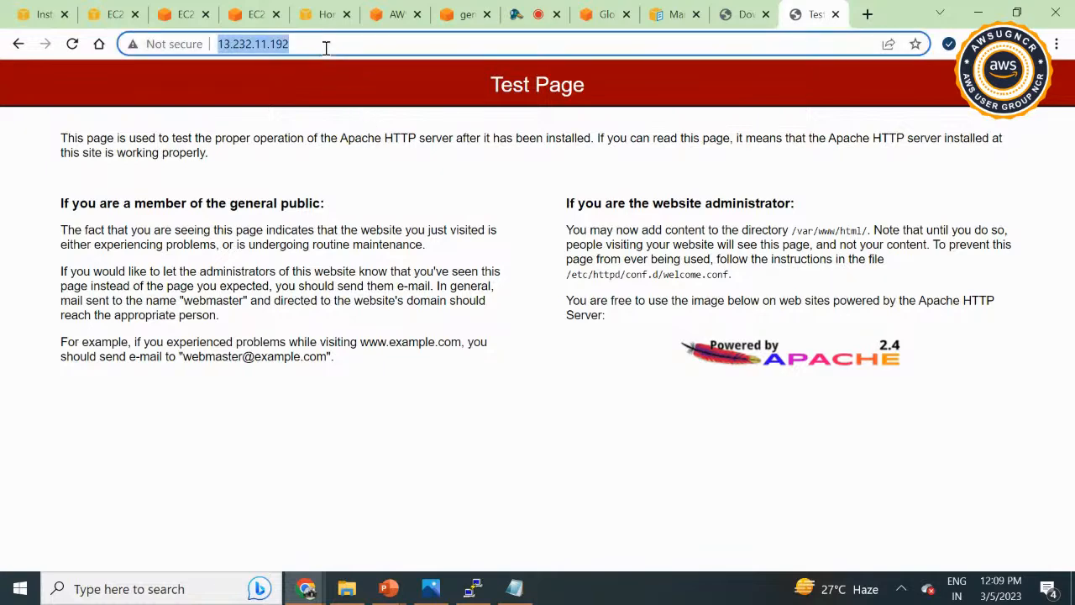
pyautogui.click(523, 14)
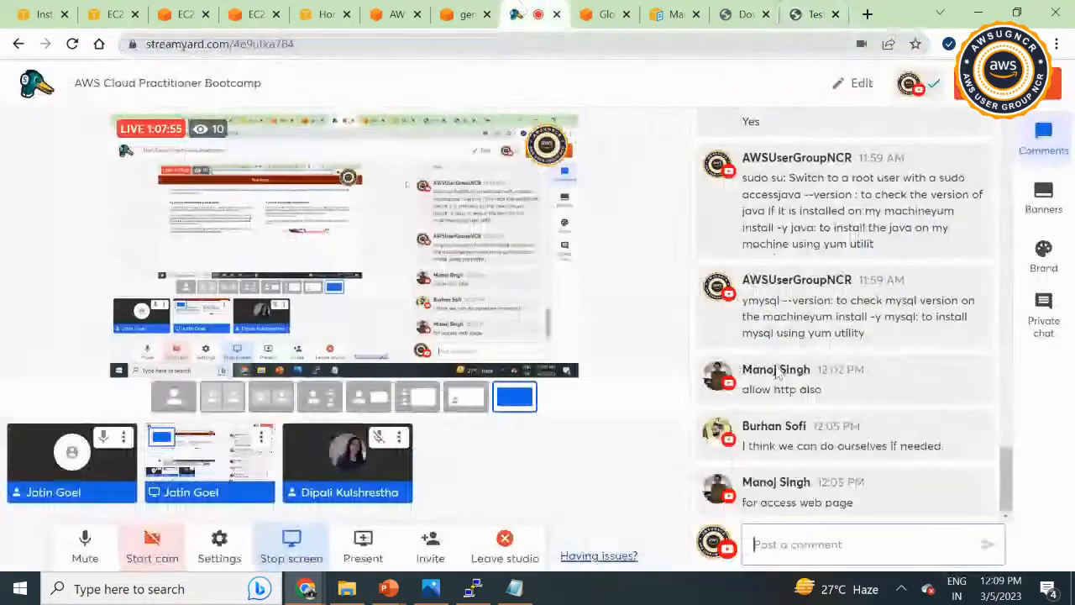
pyautogui.click(779, 544)
pyautogui.hotkey('ctrl', 'v')
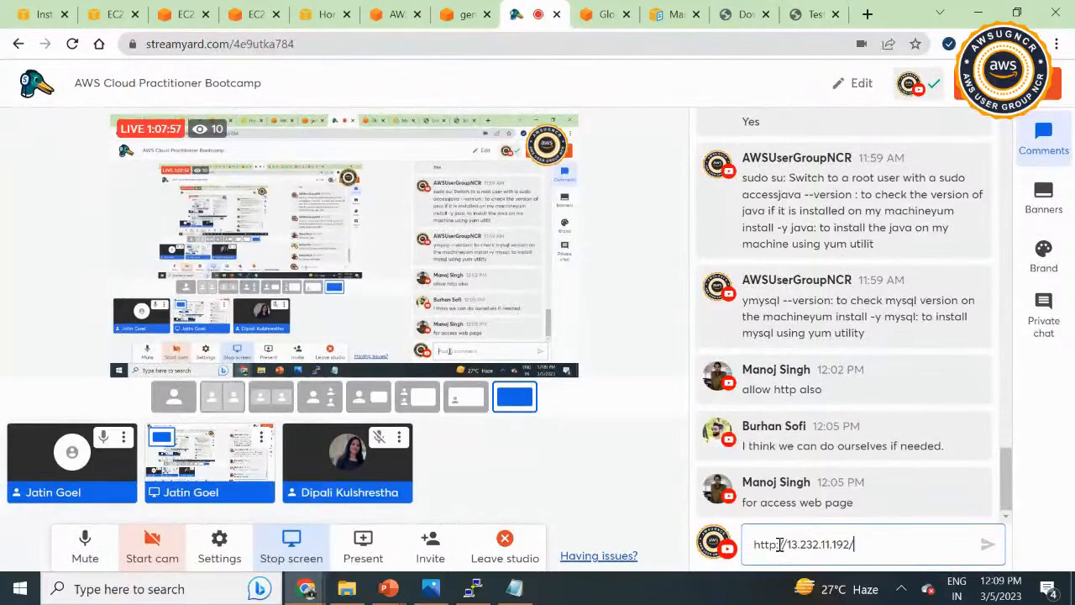
pyautogui.press('Return')
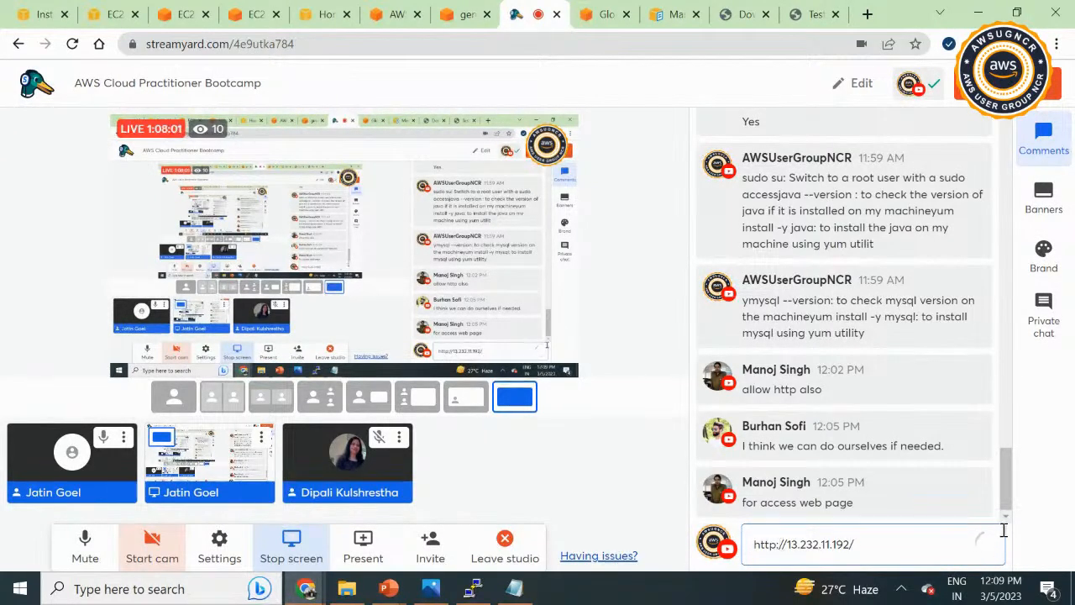
# Close the PuTTY download and Managing users tabs, then return to the security group page
pyautogui.moveTo(854, 422)
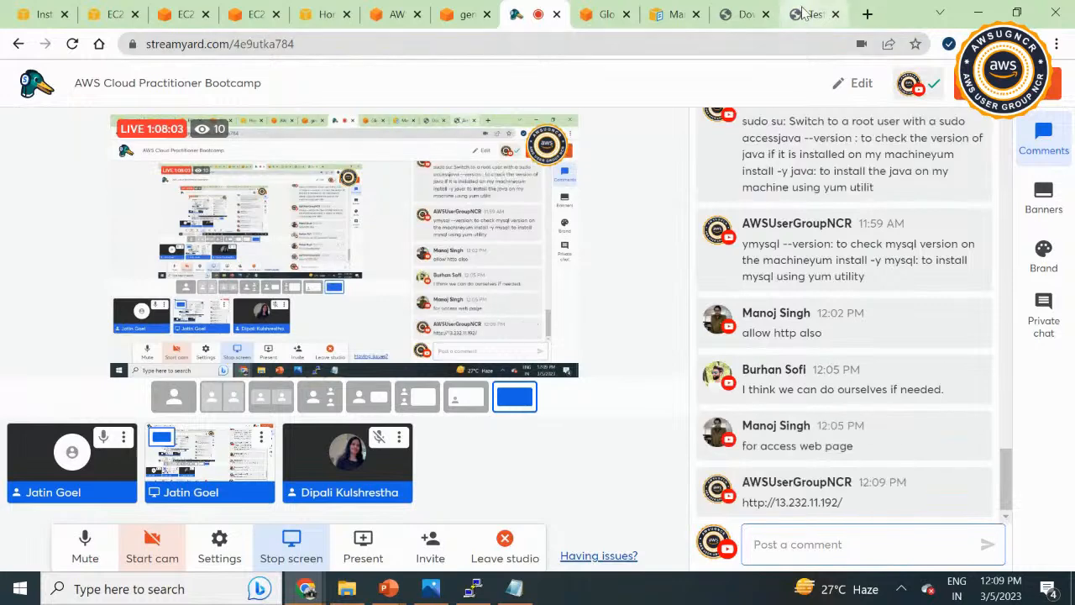
pyautogui.click(811, 14)
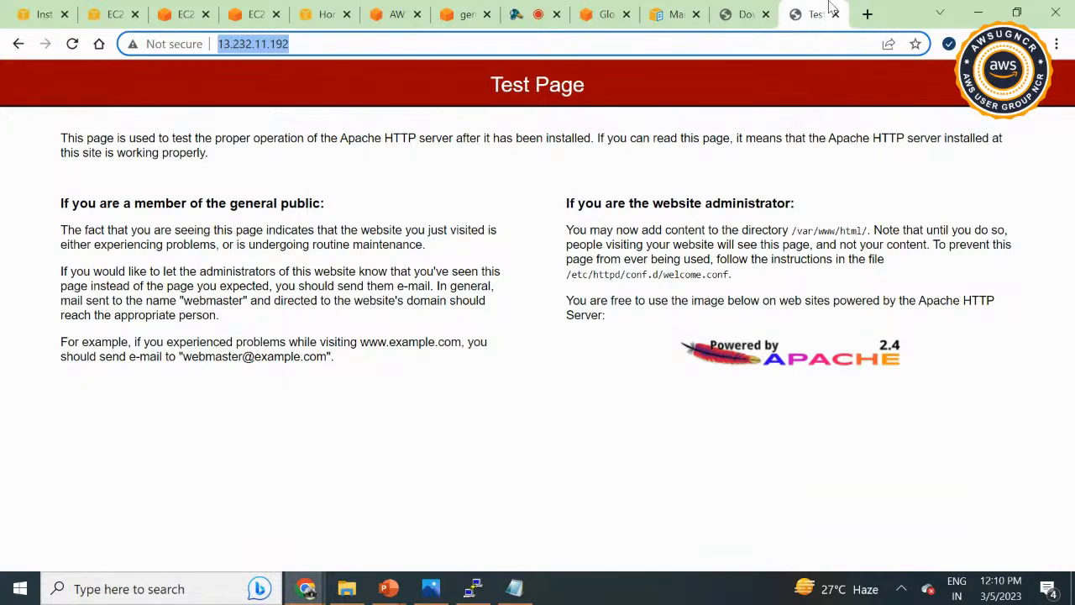
pyautogui.click(765, 14)
pyautogui.click(681, 17)
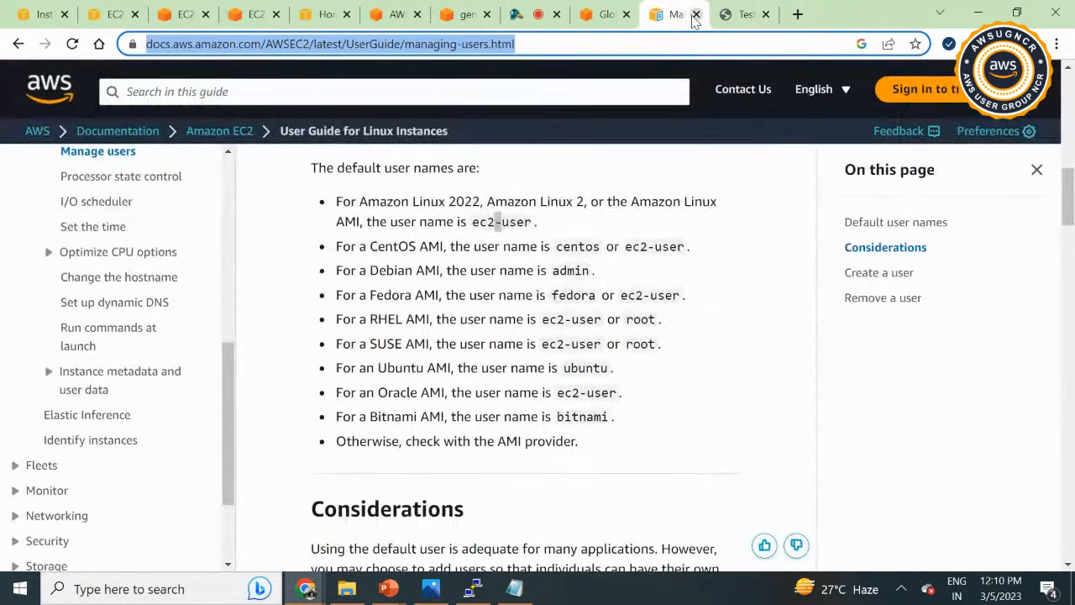
pyautogui.click(696, 15)
pyautogui.click(540, 12)
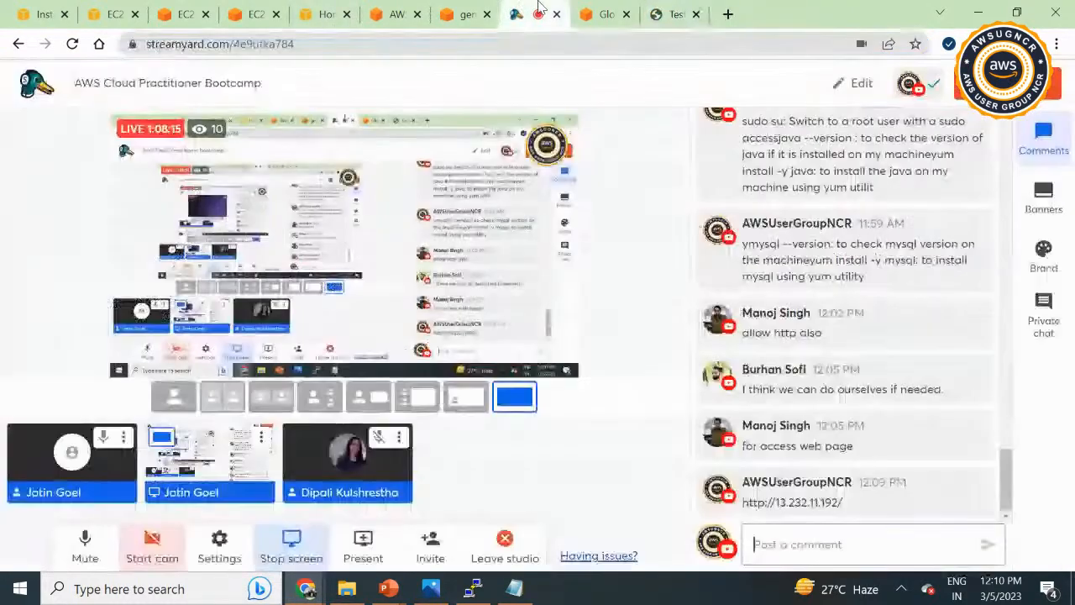
pyautogui.moveTo(976, 497)
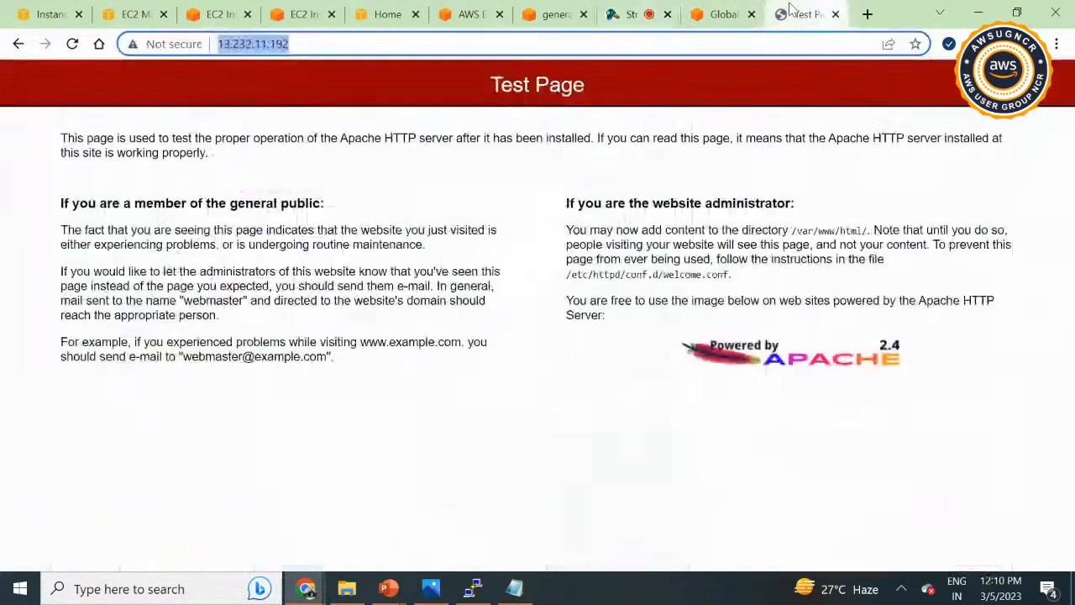
pyautogui.click(790, 11)
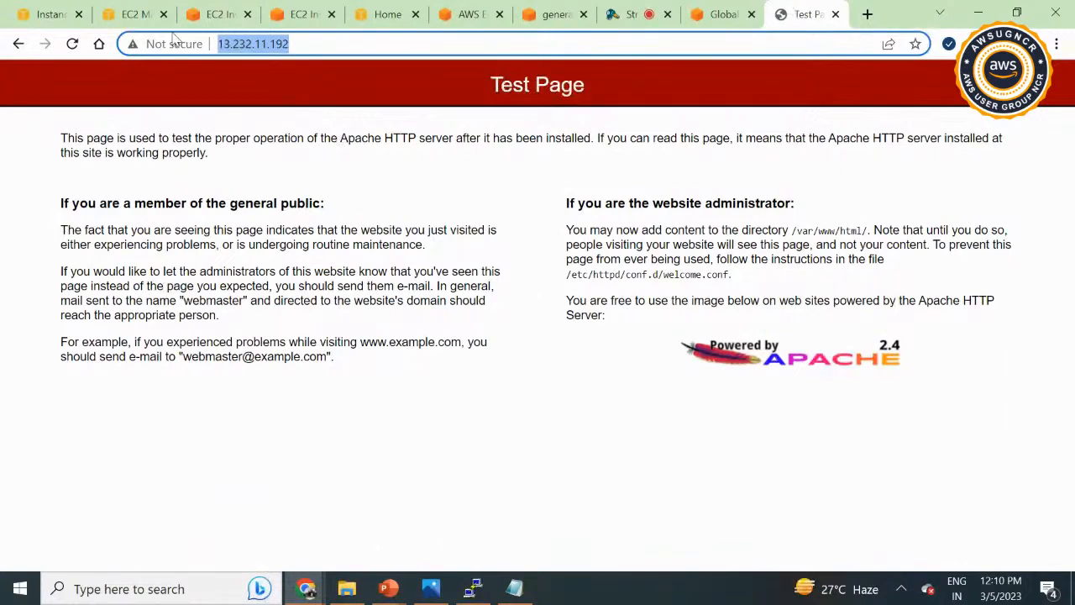
pyautogui.click(139, 17)
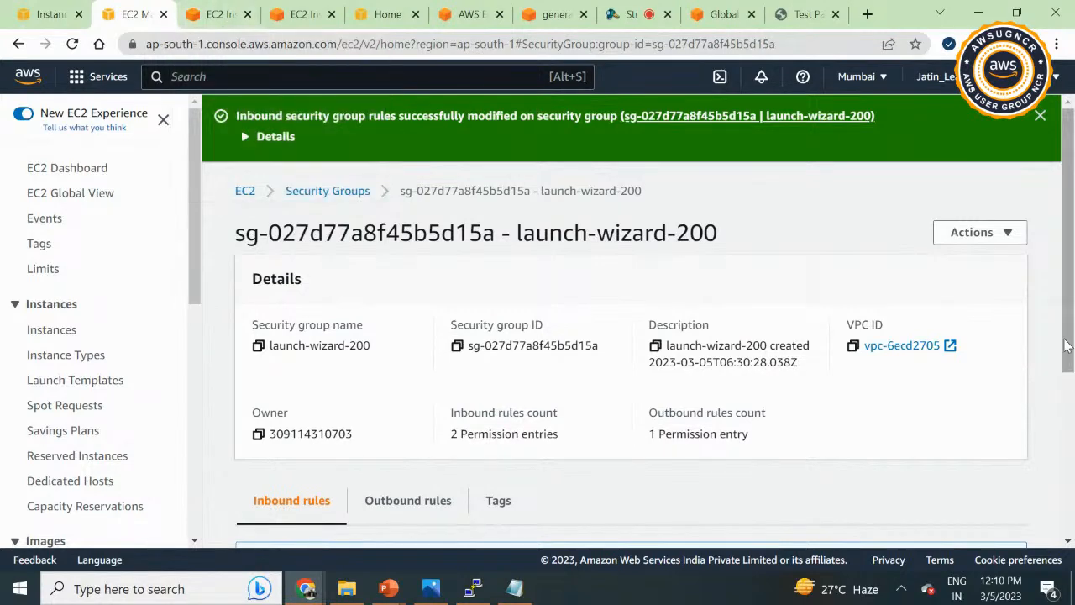
# In launch-wizard-200's inbound rules, change the SSH source to My IP and save
pyautogui.scroll(-3, 1065, 344)
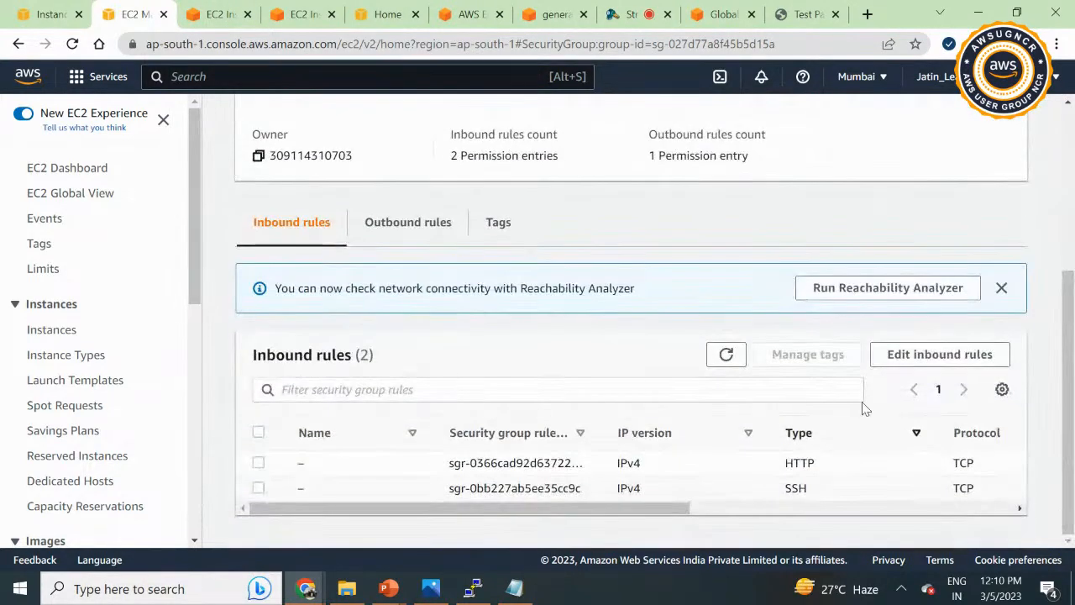
pyautogui.click(888, 366)
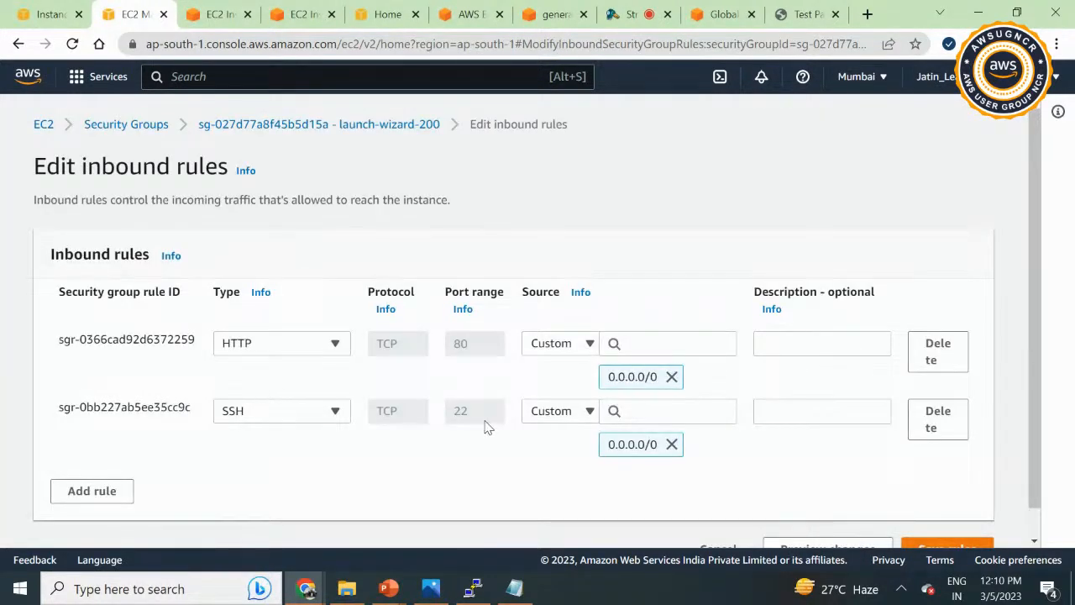
pyautogui.click(559, 411)
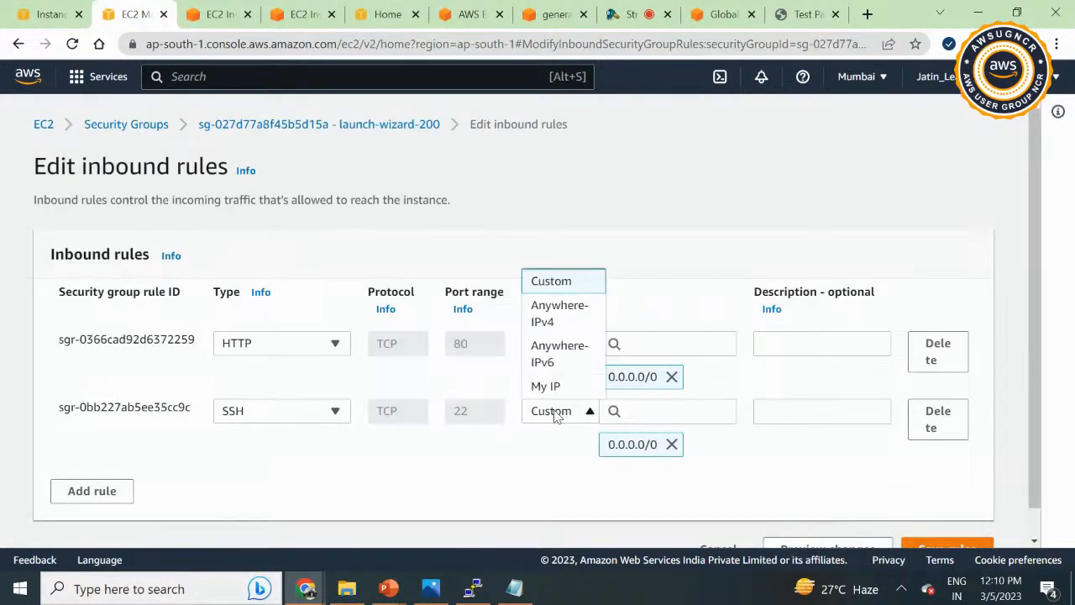
pyautogui.click(546, 327)
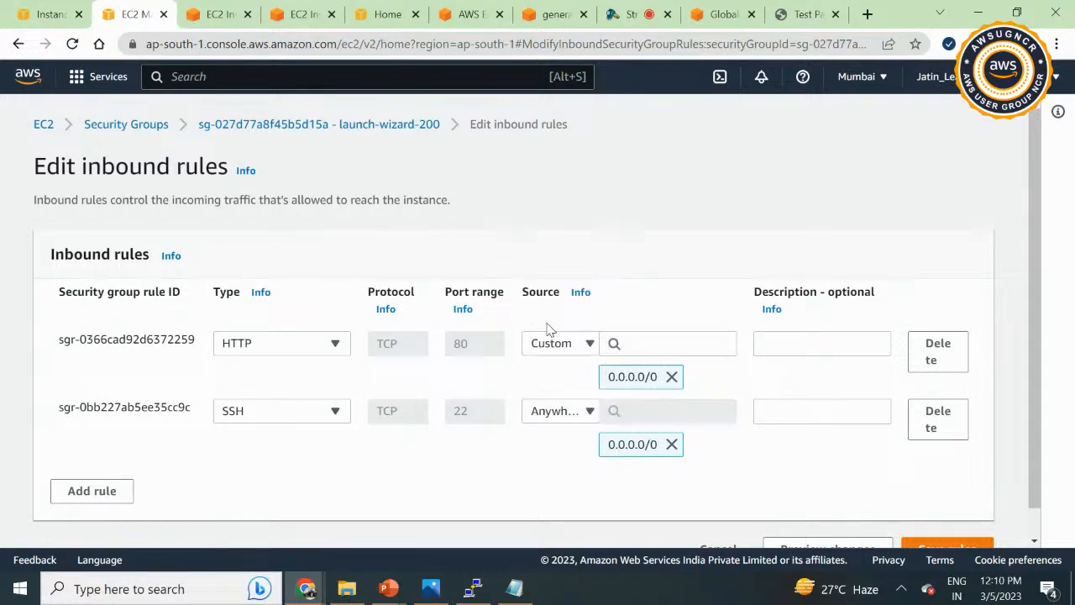
pyautogui.click(587, 410)
pyautogui.click(566, 394)
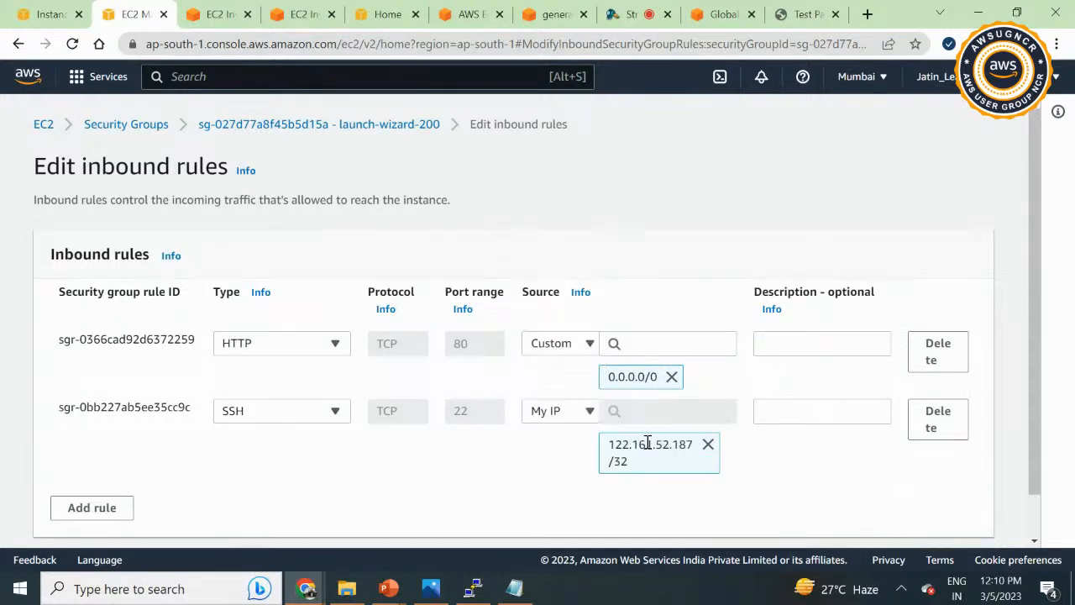
pyautogui.scroll(-1, 1036, 403)
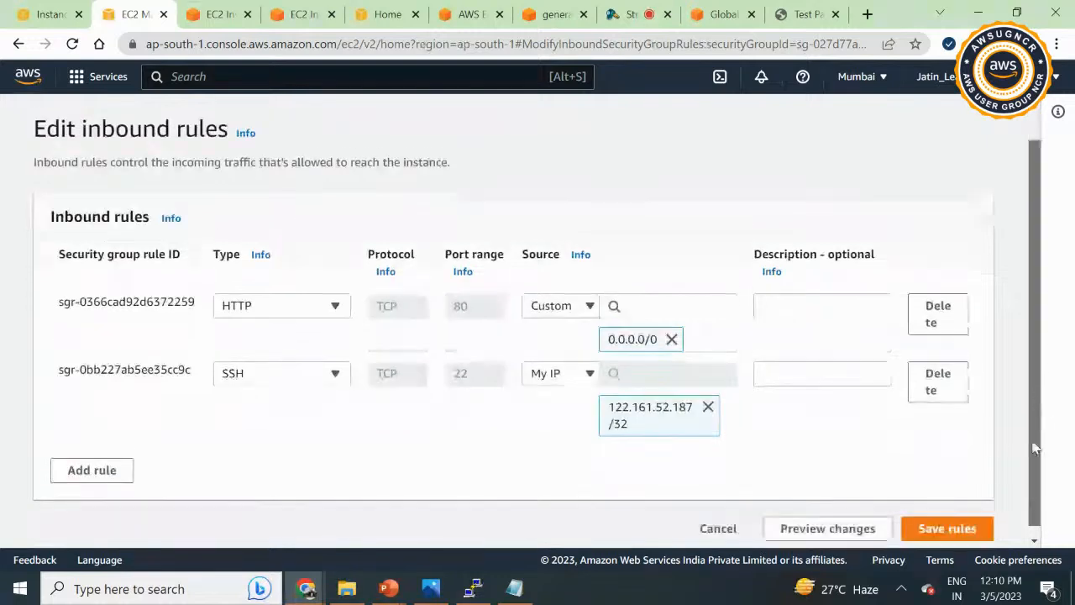
pyautogui.click(953, 523)
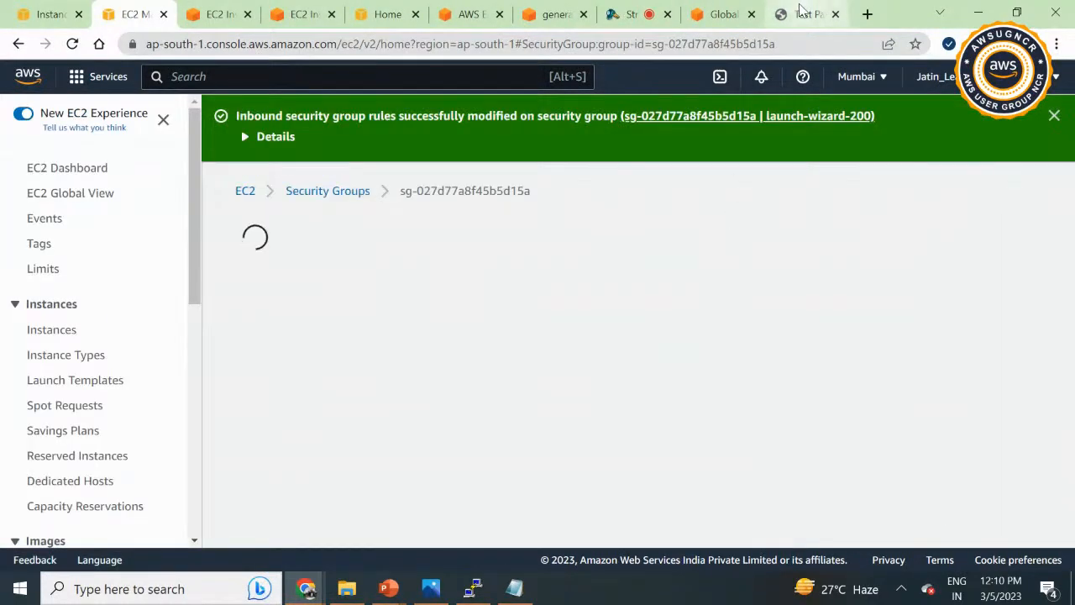
pyautogui.moveTo(802, 10)
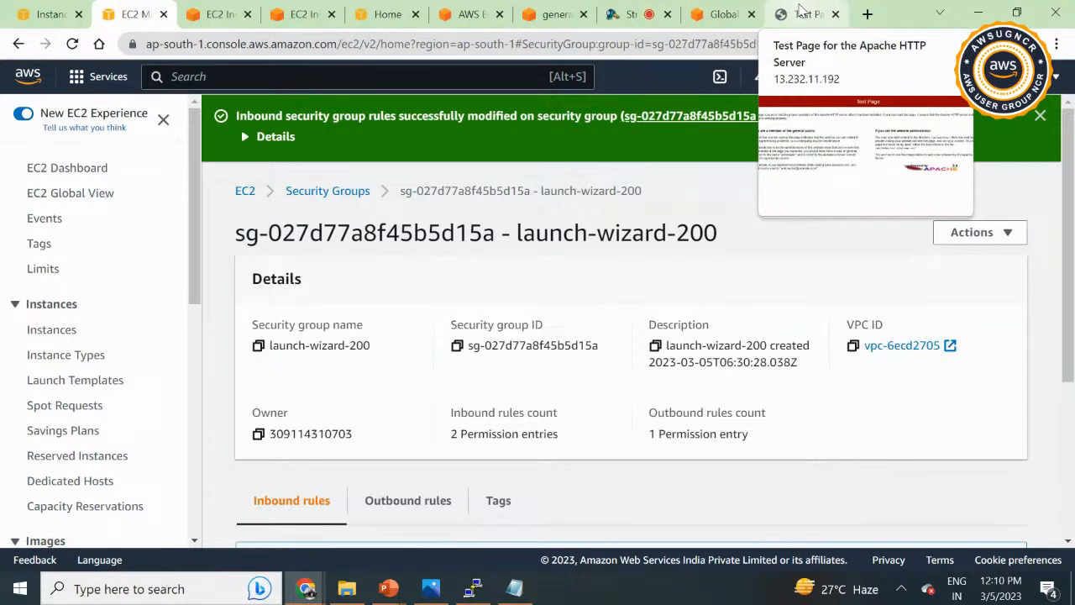
# View the Apache test page at 13.232.11.192, then go back to the LinuxServer2 terminal
pyautogui.click(802, 10)
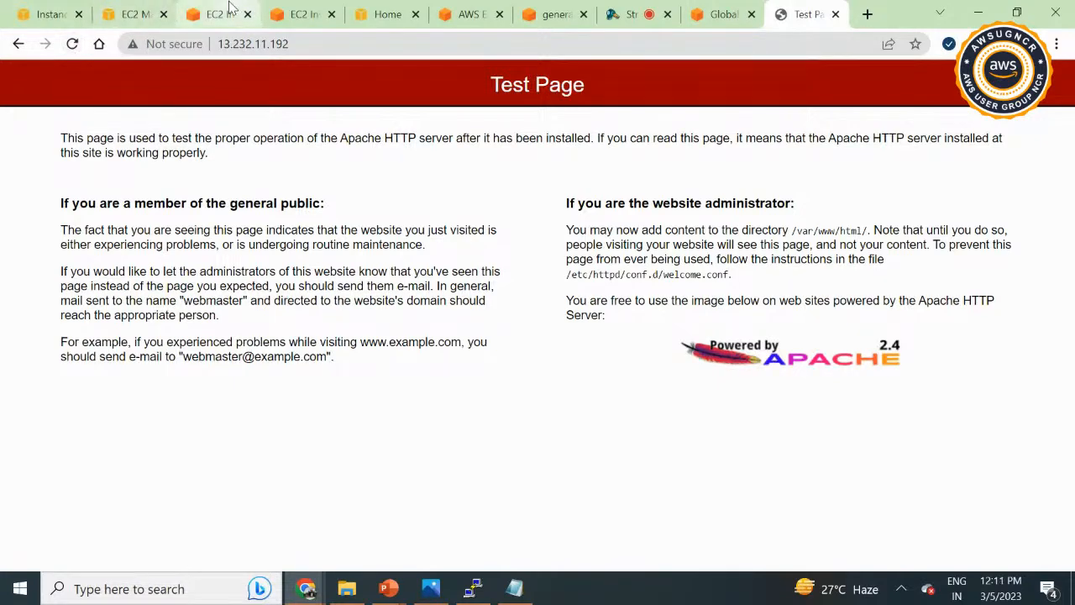
pyautogui.click(220, 12)
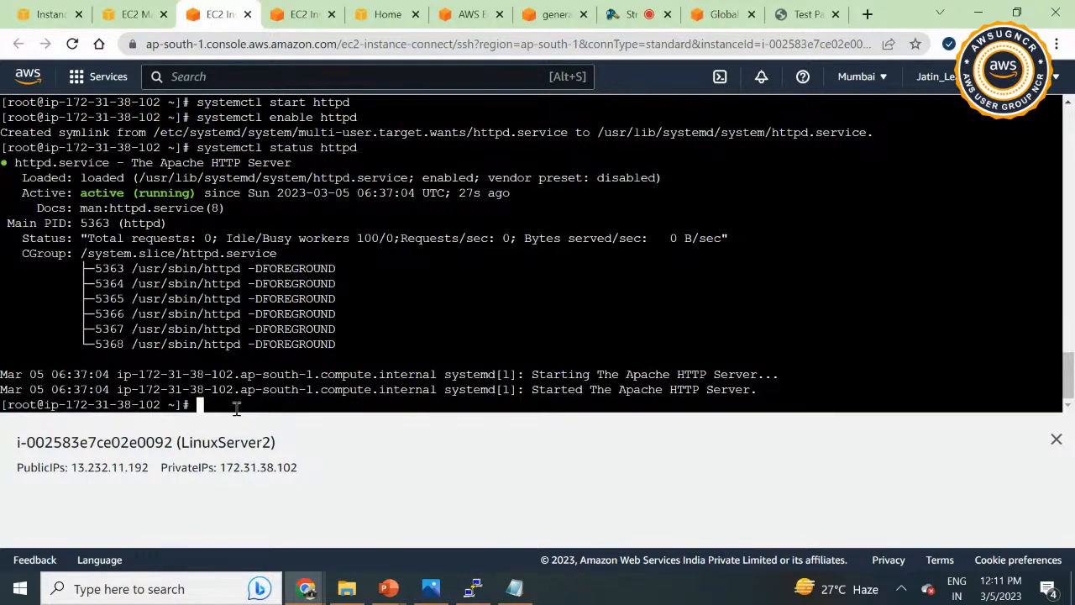
# Reload the LinuxServer2 Instance Connect terminal and close the duplicate Instance Connect tab
pyautogui.click(73, 44)
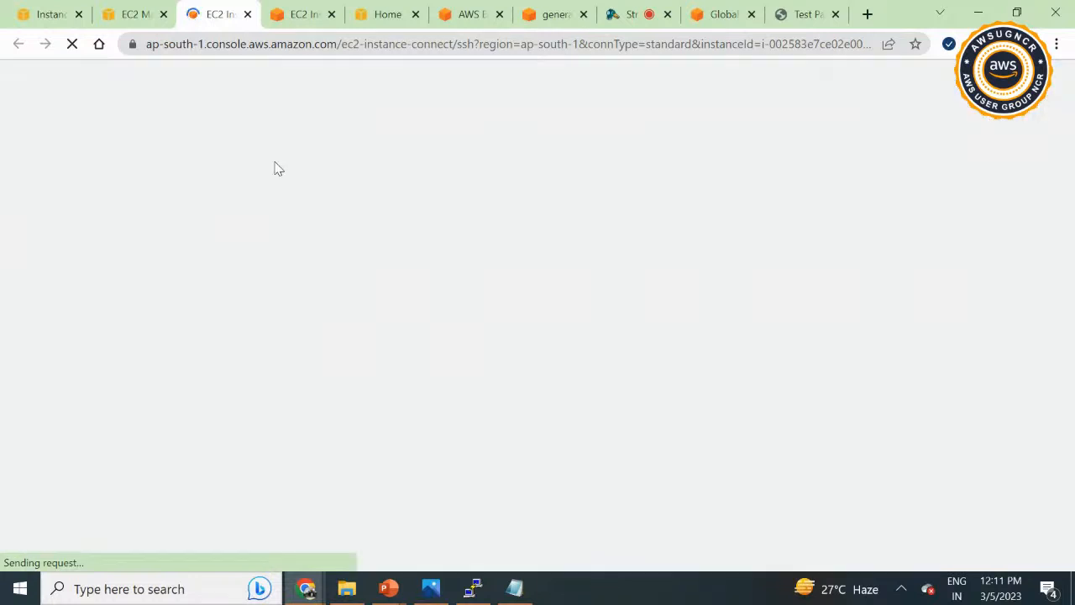
pyautogui.click(332, 14)
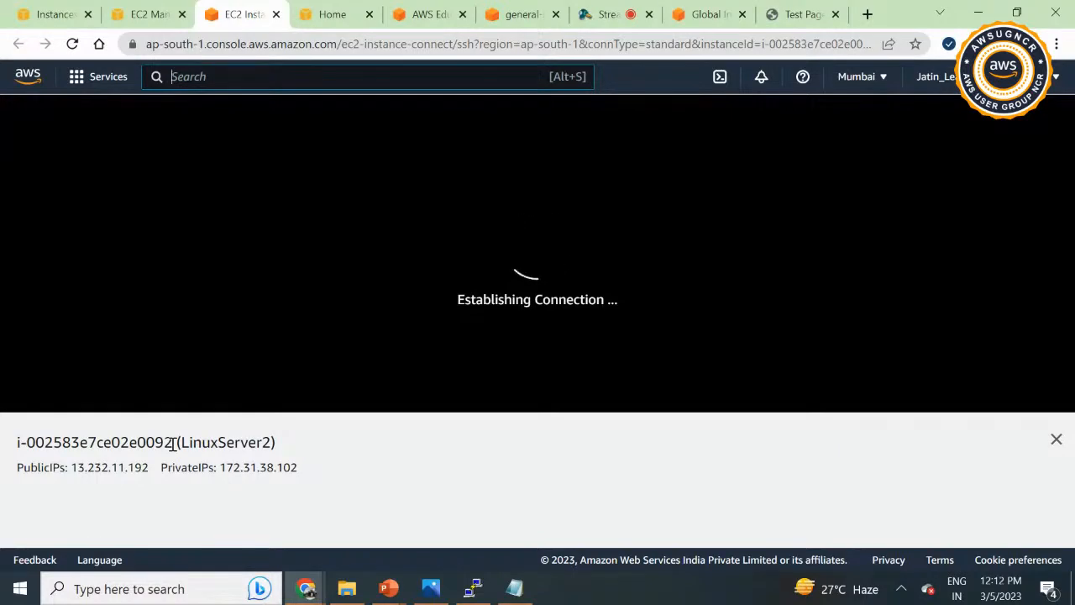
# Dismiss PuTTY's connection error, close the failed Instance Connect tab, and return to launch-wizard-200
pyautogui.click(491, 592)
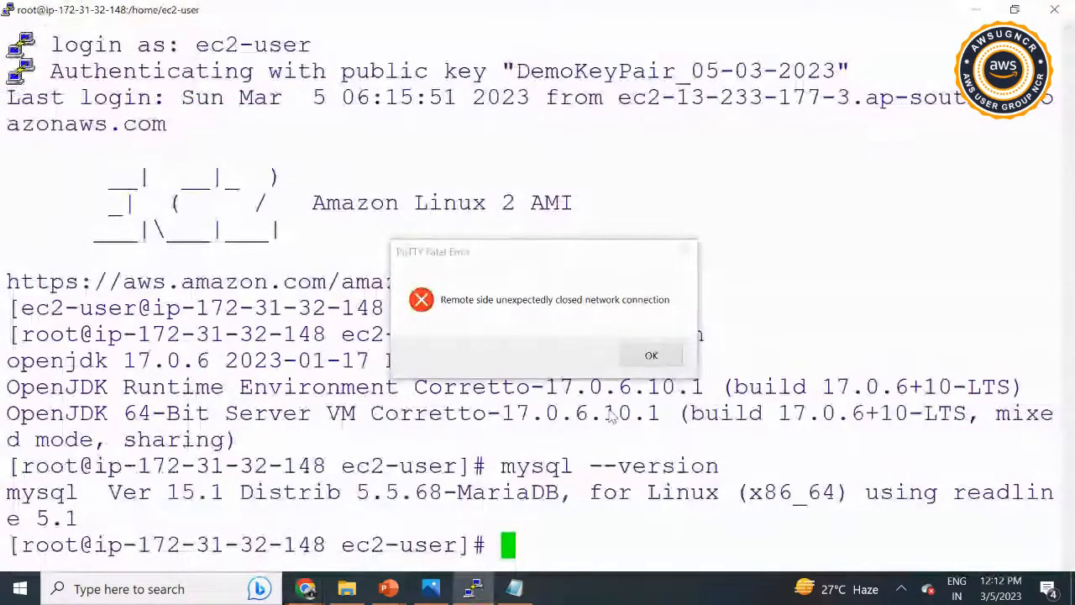
pyautogui.click(651, 355)
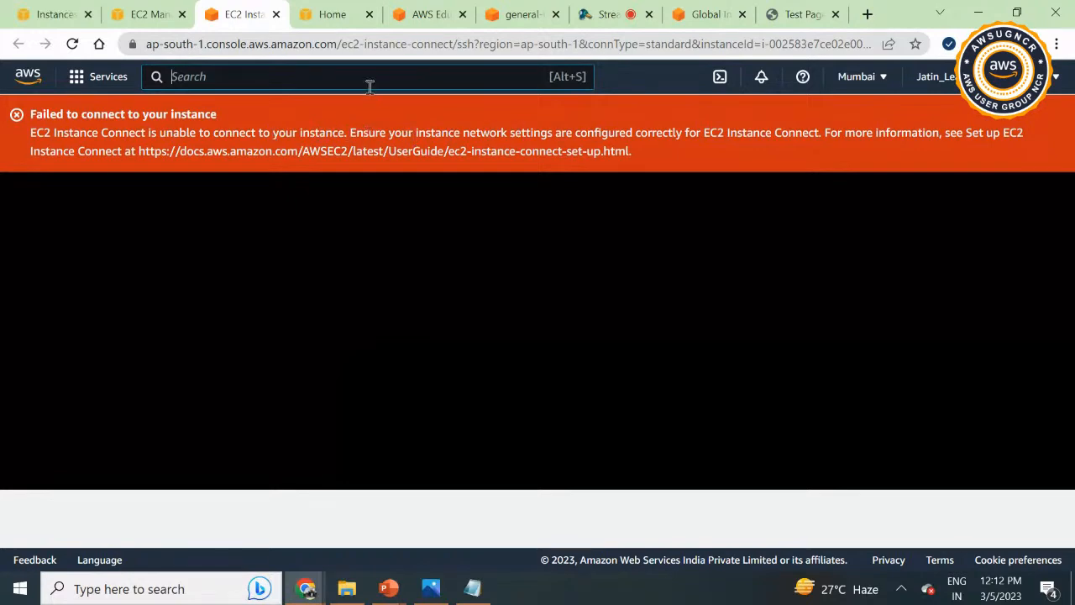
pyautogui.click(276, 15)
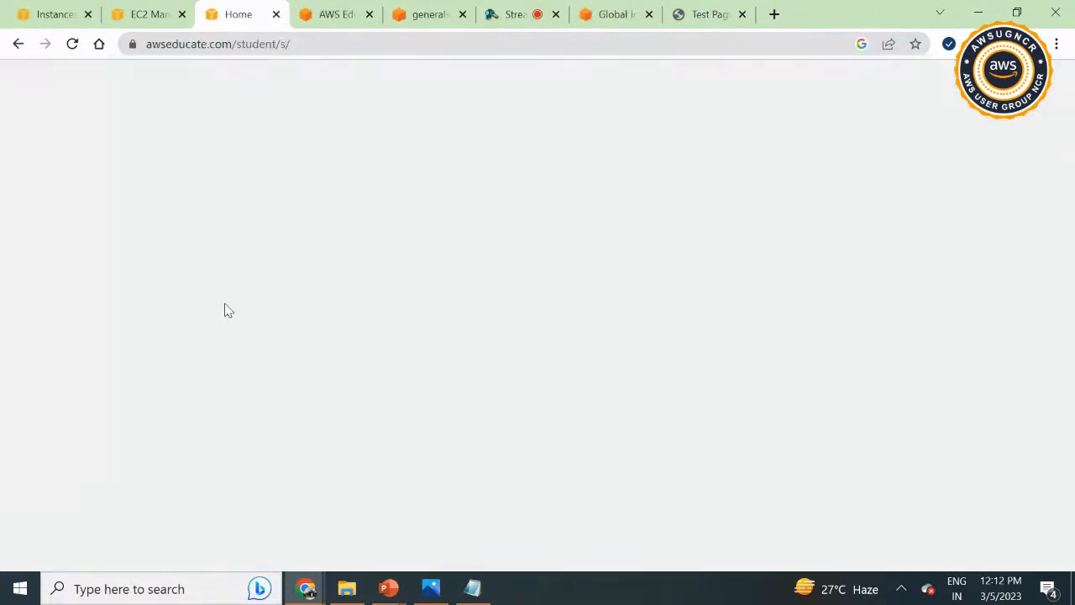
pyautogui.click(154, 9)
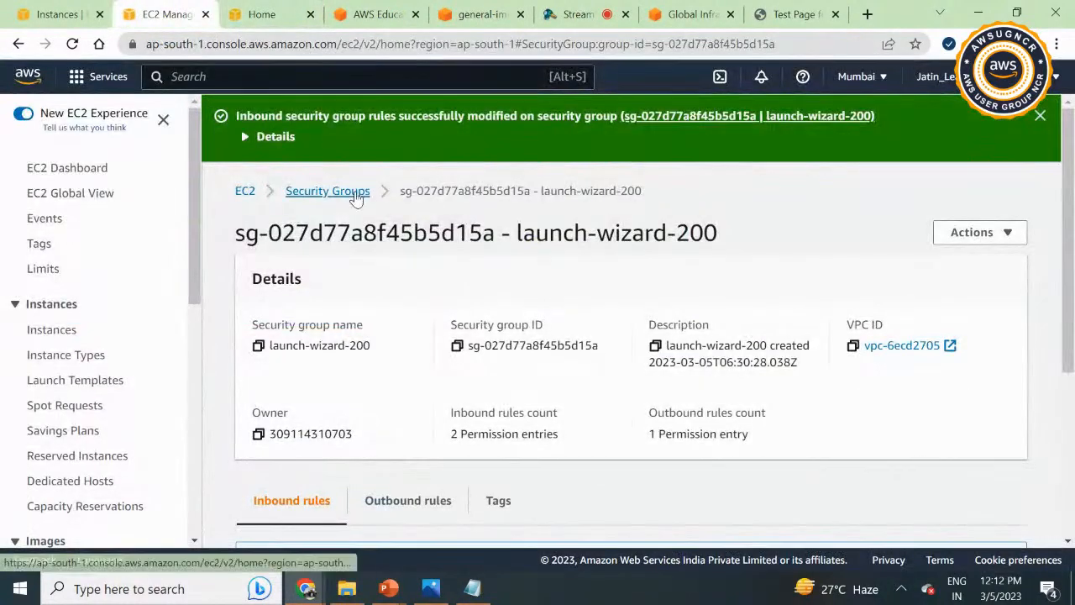
# Edit the inbound rules: SSH source Anywhere-IPv4, HTTP source My IP, and save
pyautogui.moveTo(1071, 220); pyautogui.dragTo(1072, 384)
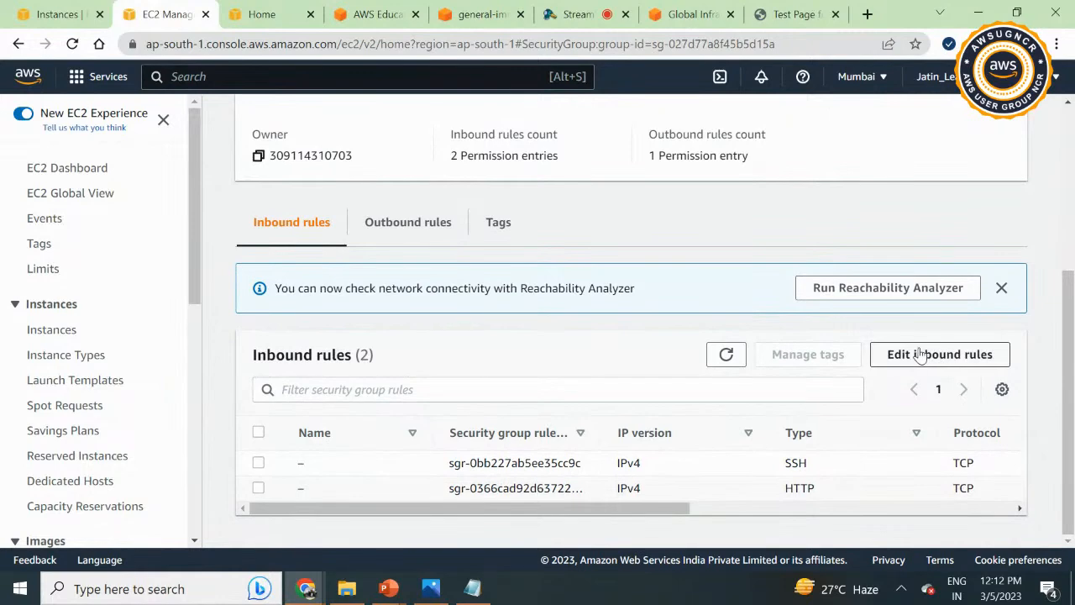
pyautogui.click(919, 353)
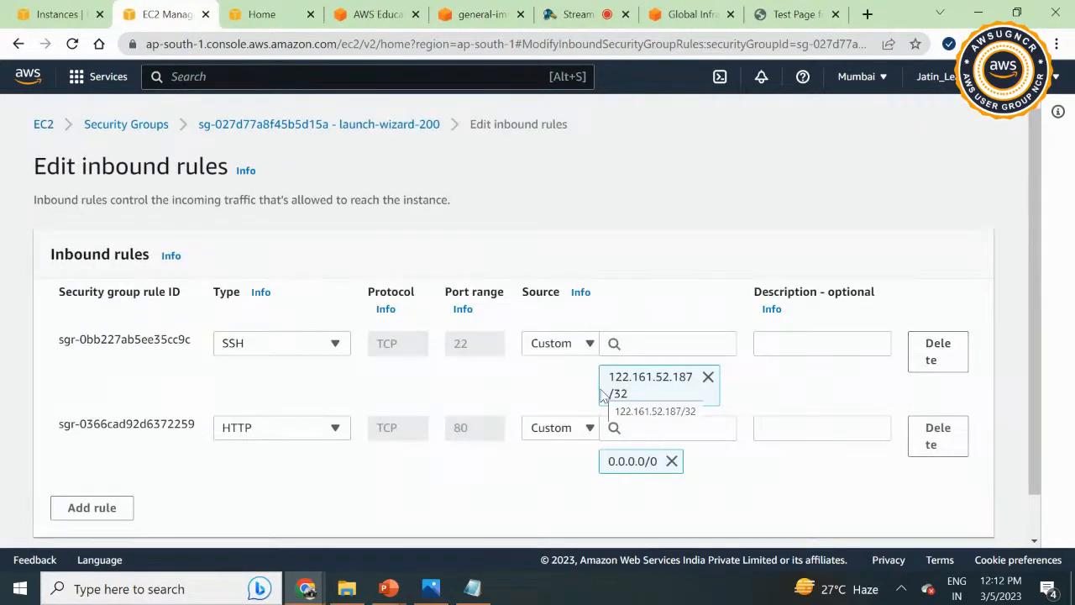
pyautogui.click(556, 349)
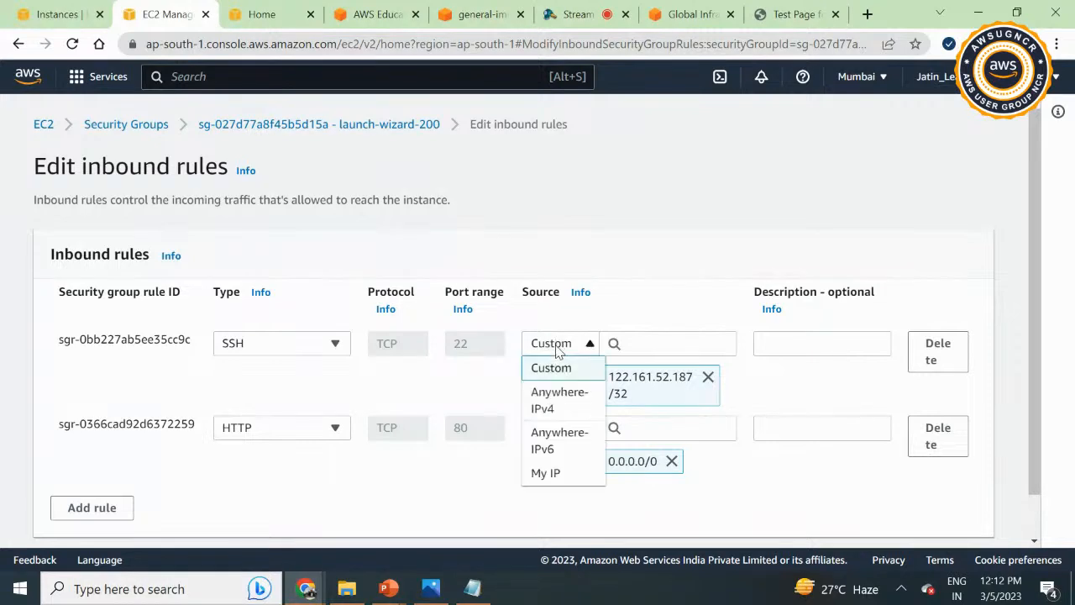
pyautogui.click(558, 398)
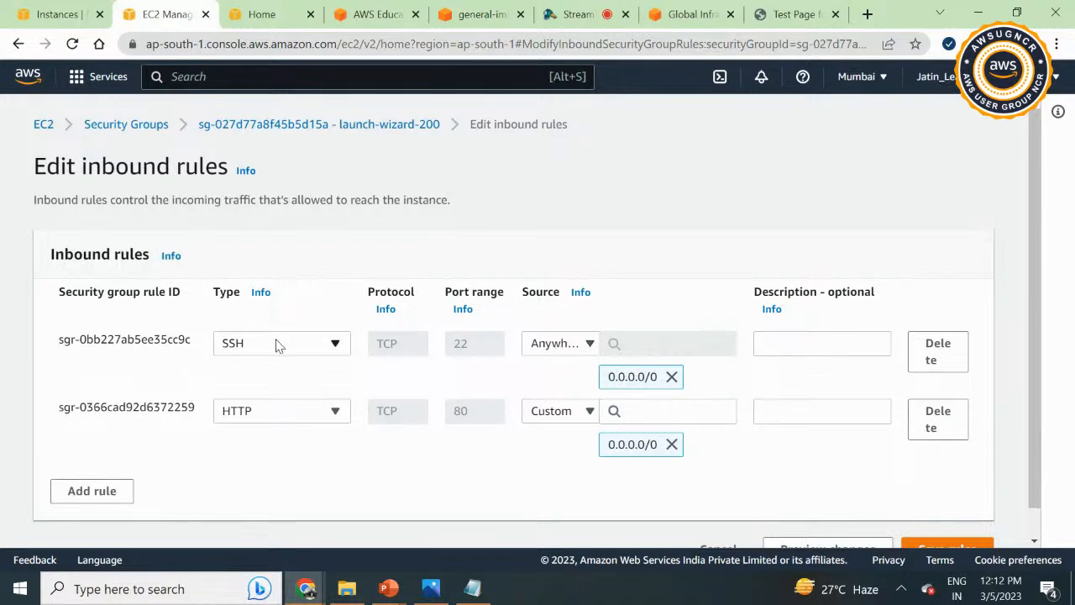
pyautogui.click(567, 410)
pyautogui.click(567, 410)
pyautogui.click(568, 410)
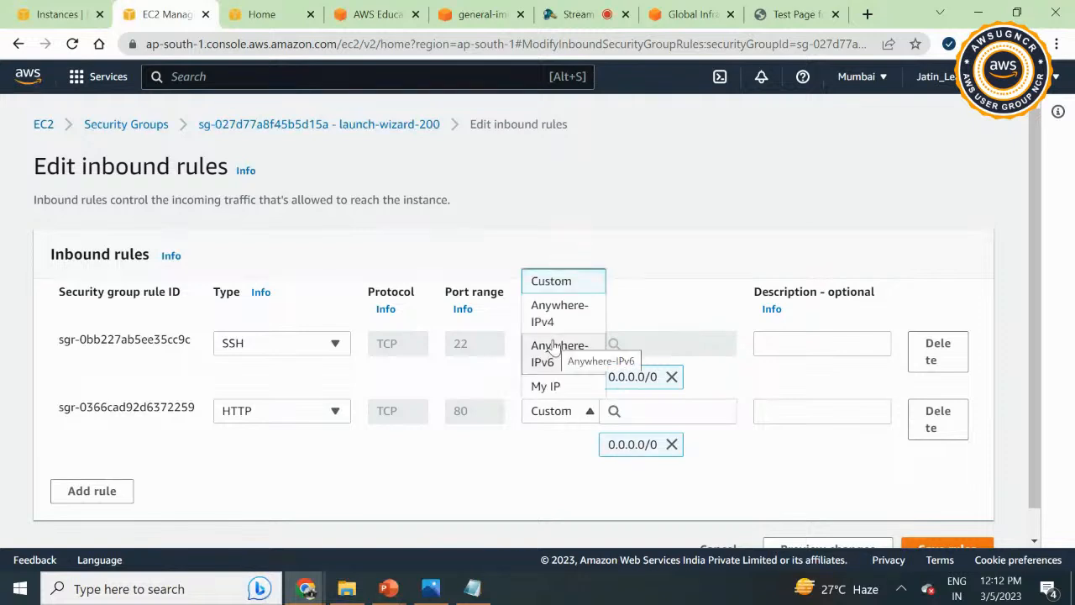
pyautogui.click(559, 388)
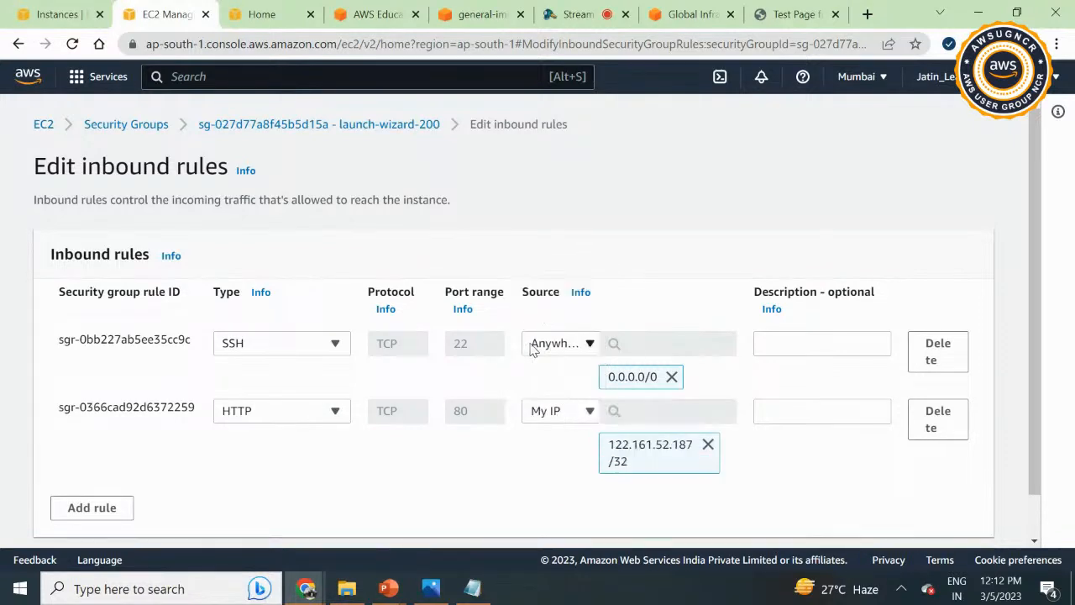
pyautogui.moveTo(1034, 401); pyautogui.dragTo(1033, 476)
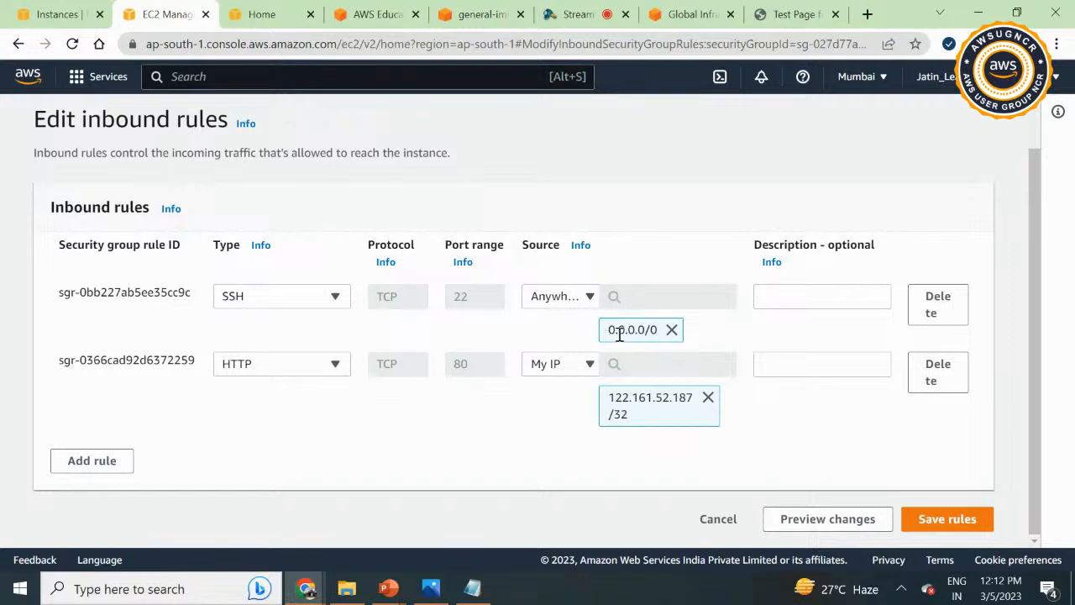
pyautogui.click(968, 523)
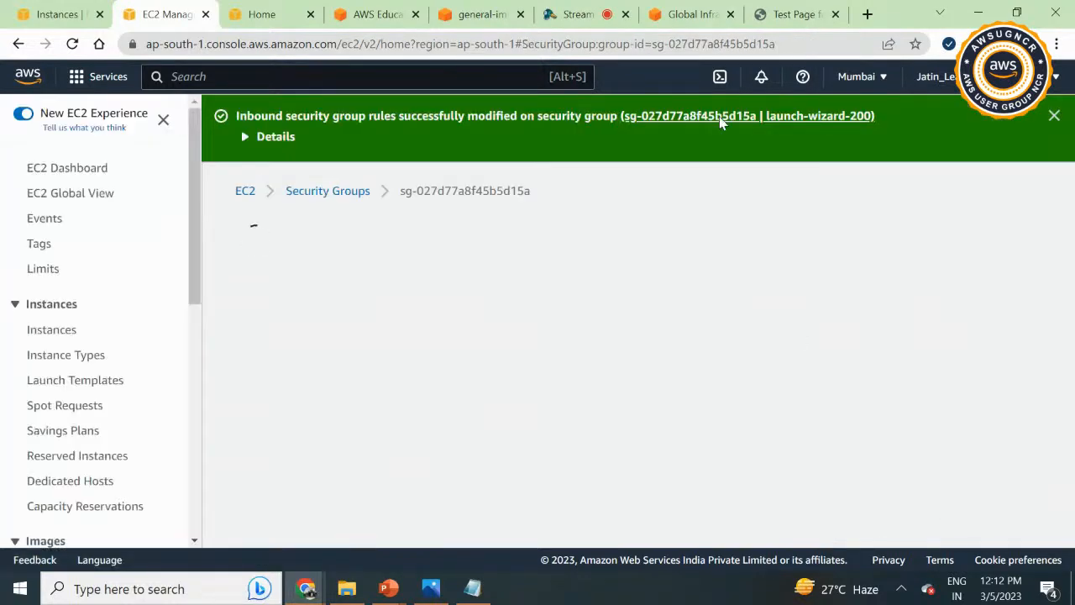
# Reload the Apache test page, check the stream comments, and open the EC2 instances list
pyautogui.click(808, 11)
pyautogui.click(72, 46)
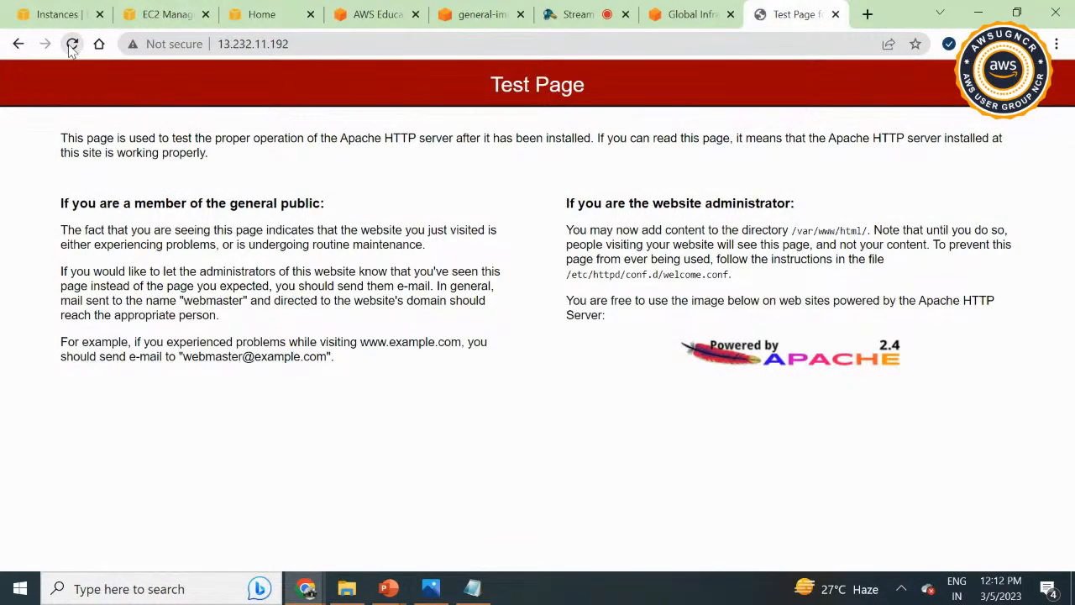
pyautogui.click(551, 12)
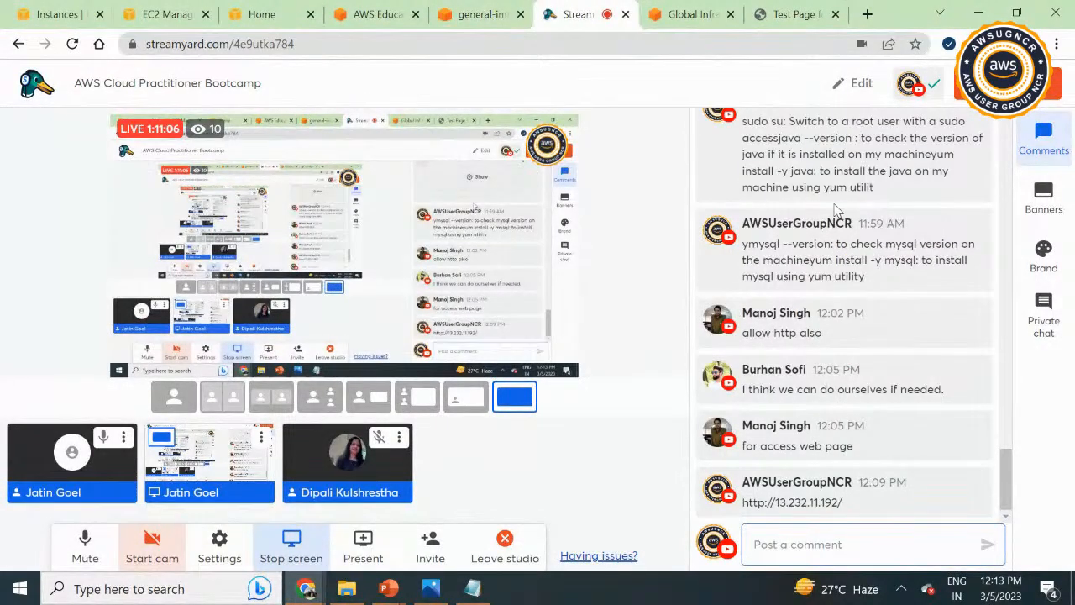
pyautogui.click(166, 15)
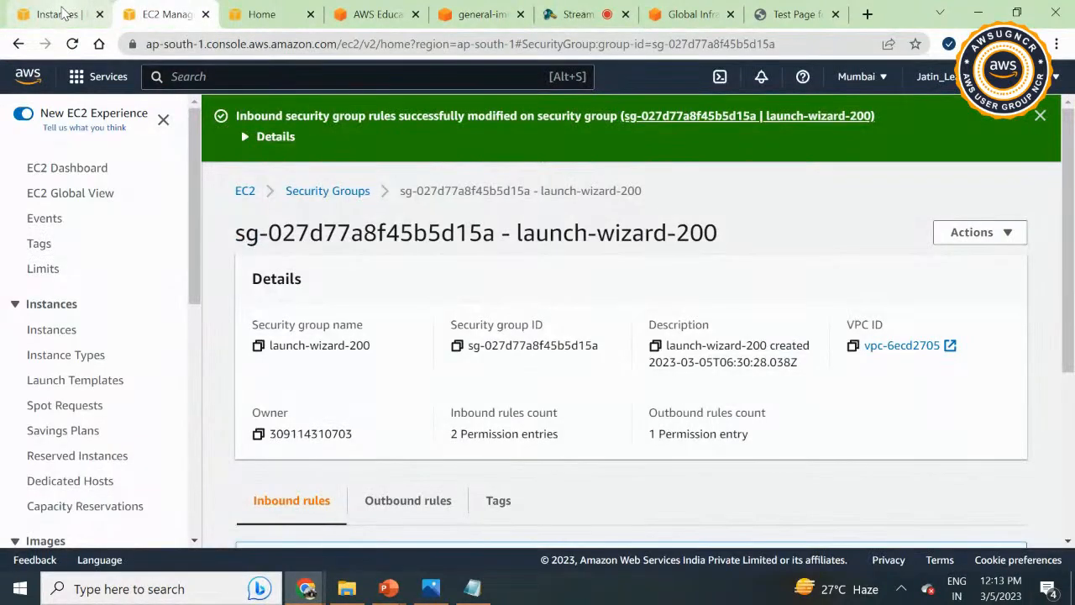
pyautogui.click(57, 14)
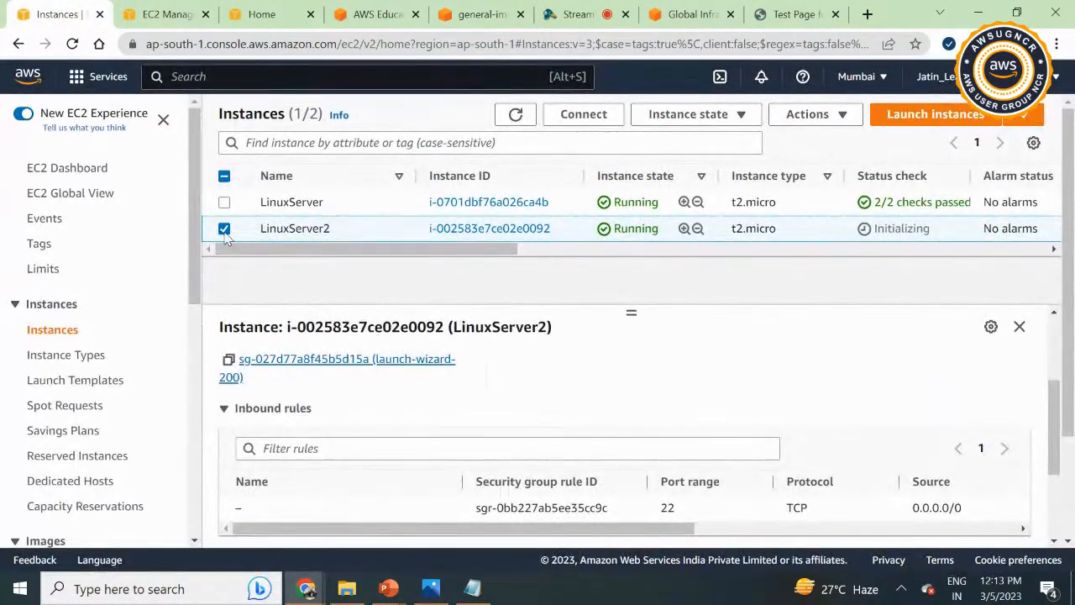
# Connect to LinuxServer2 as root via EC2 Instance Connect and type systemctl status httpd
pyautogui.click(584, 115)
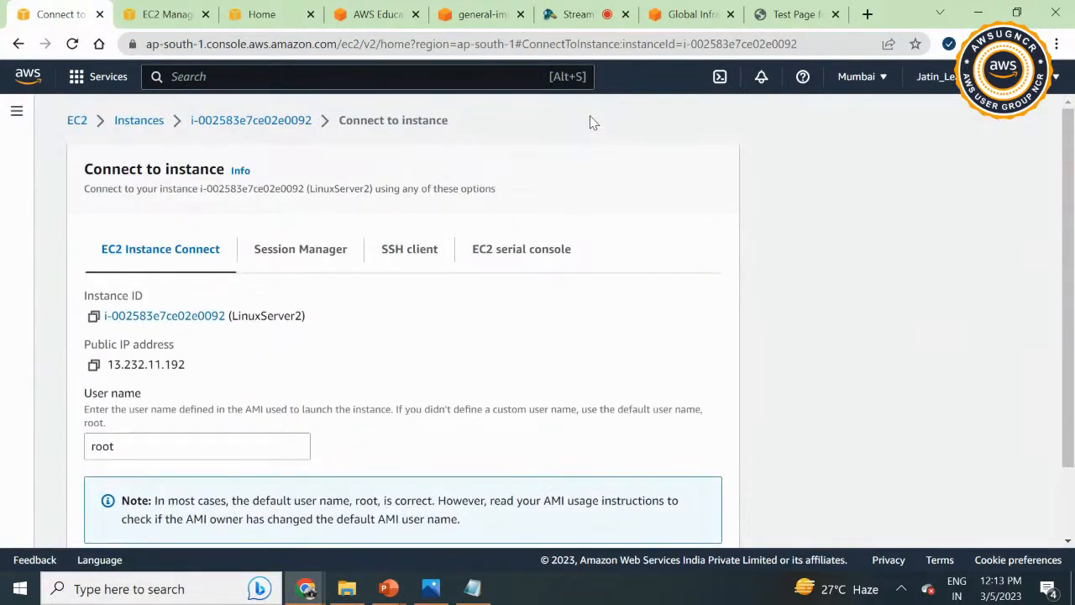
pyautogui.scroll(-1, 802, 502)
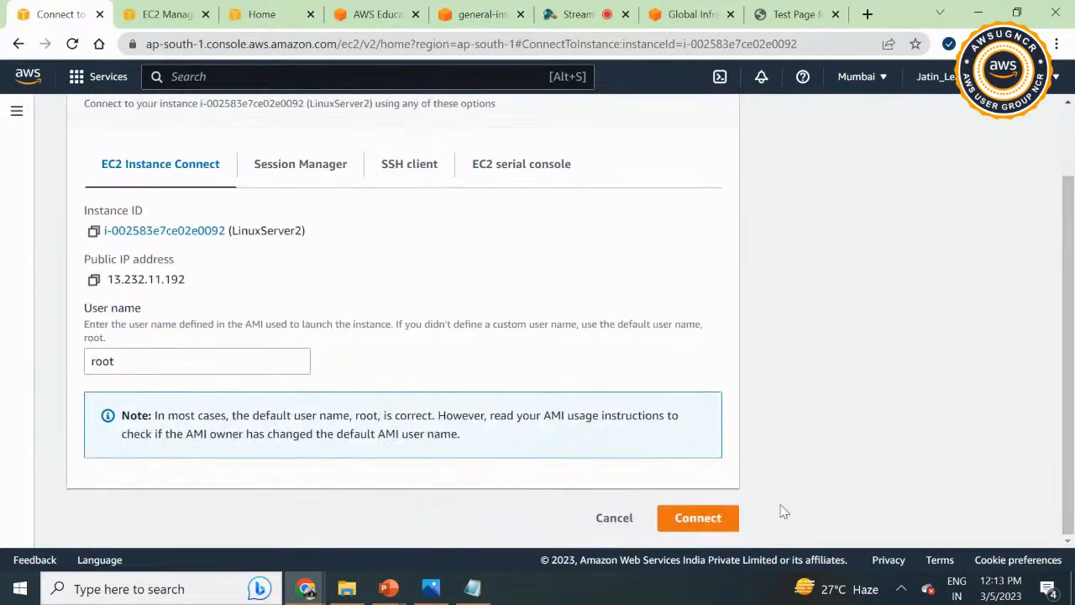
pyautogui.click(708, 517)
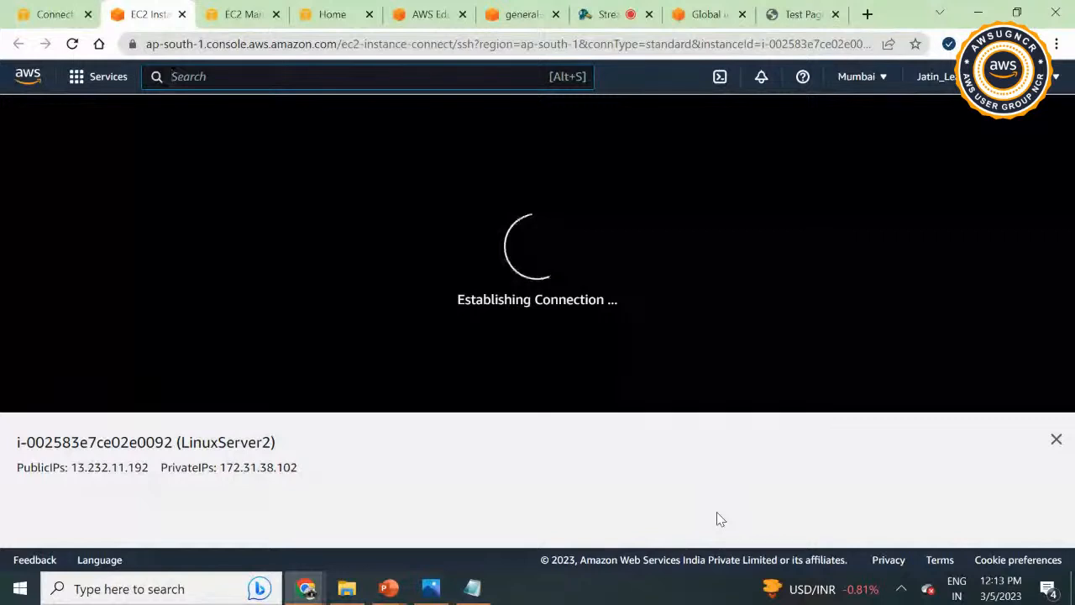
pyautogui.write('systemctl status htt')
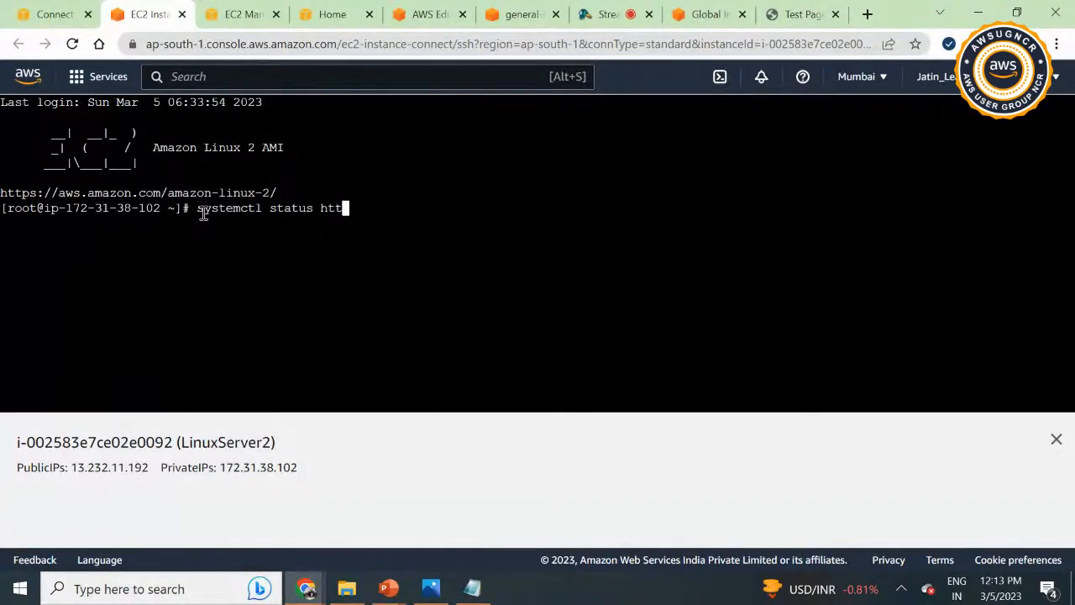
pyautogui.write('pd')
# Check httpd status, change into /var/www/html, and list its contents with ls -l
pyautogui.press('Return')
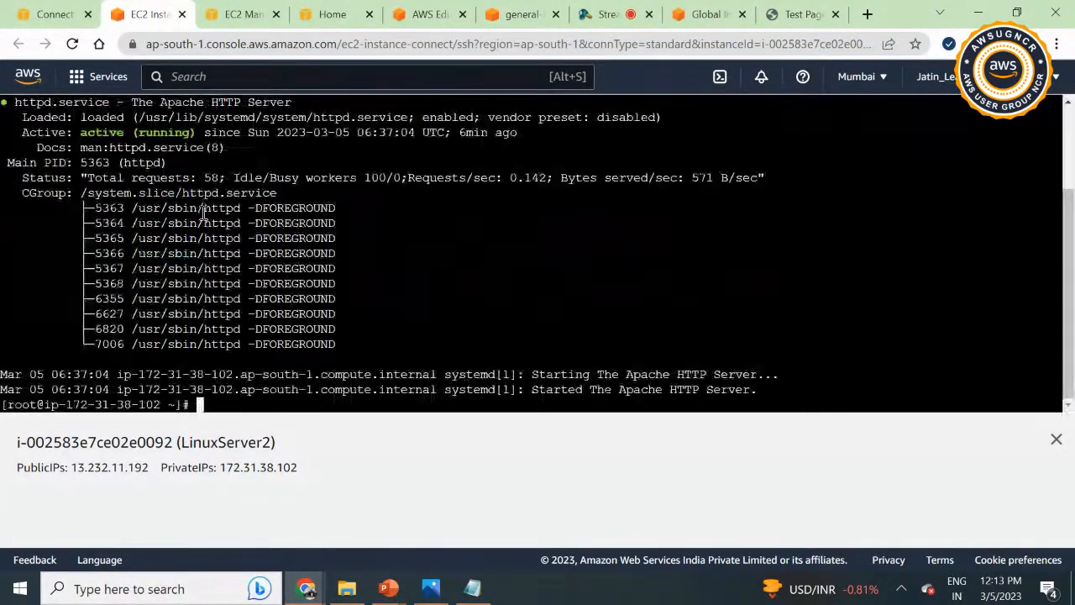
pyautogui.write('cd /')
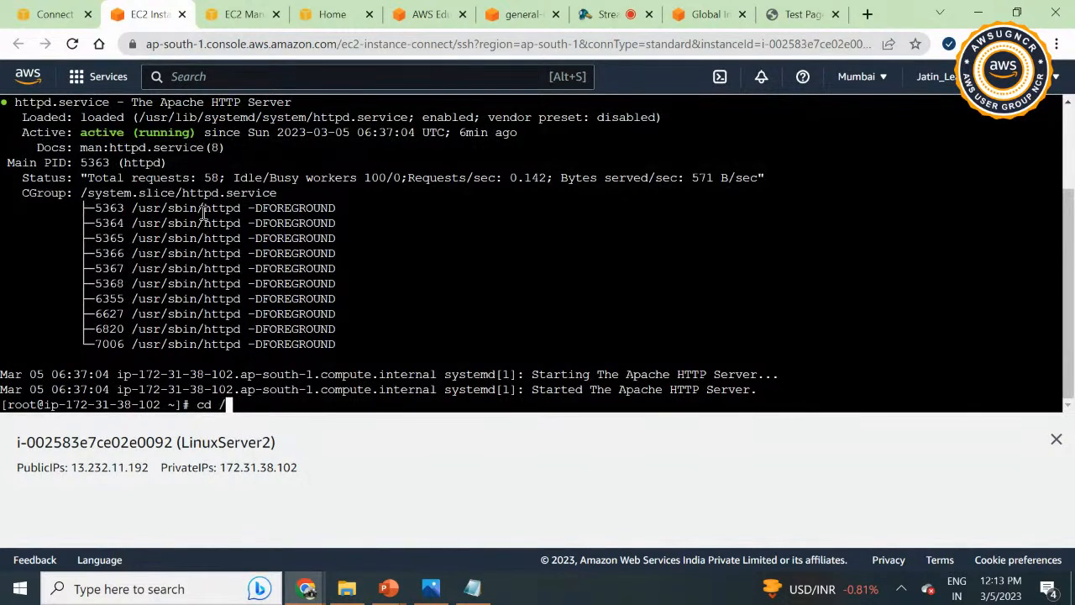
pyautogui.write('var/www/html')
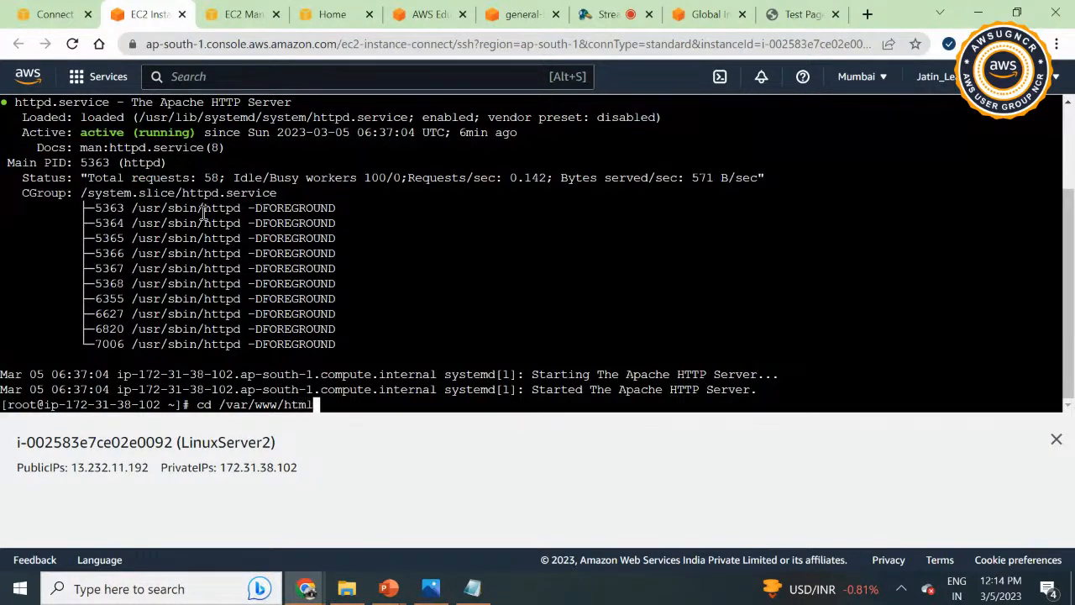
pyautogui.press('Return')
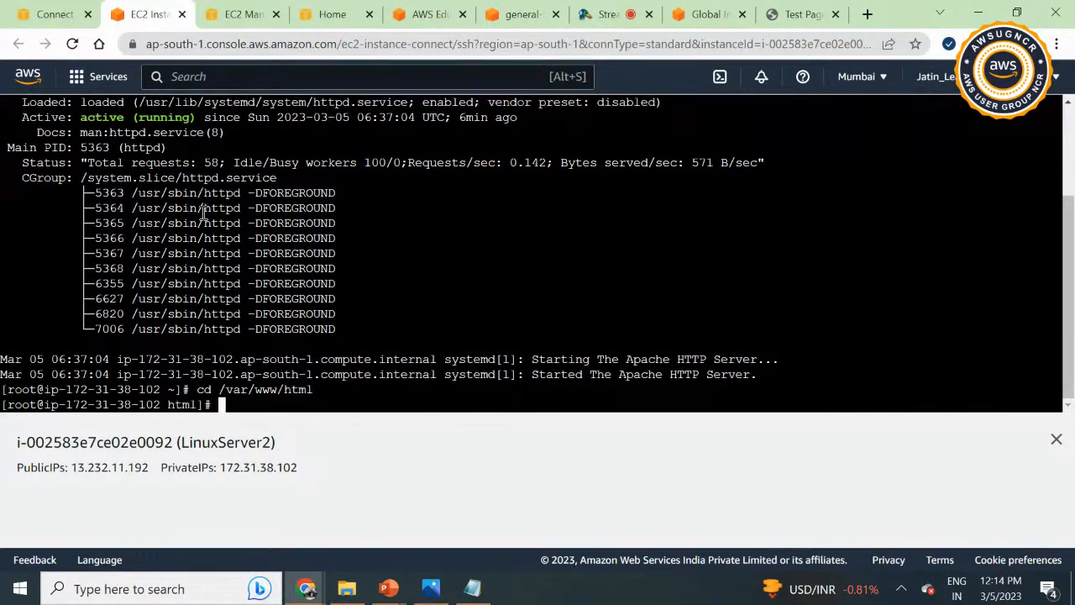
pyautogui.write('ls -l')
pyautogui.press('Return')
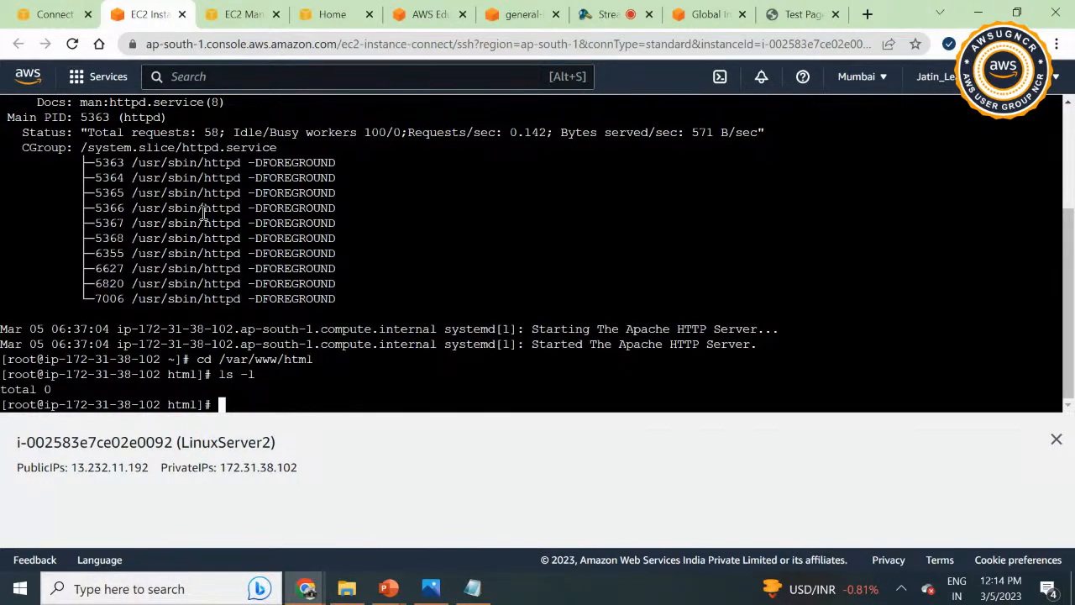
# Type echo "<h1>This is my test page</h1>" >> index,html at the prompt
pyautogui.write('echo "<h1>This is my test page')
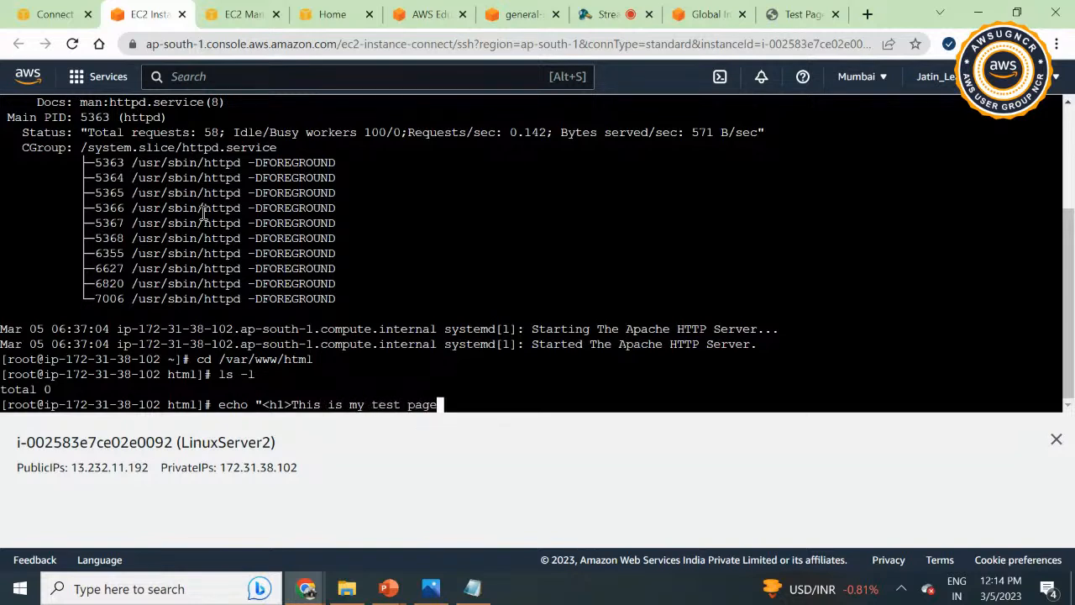
pyautogui.write('</h1>" >> index,html')
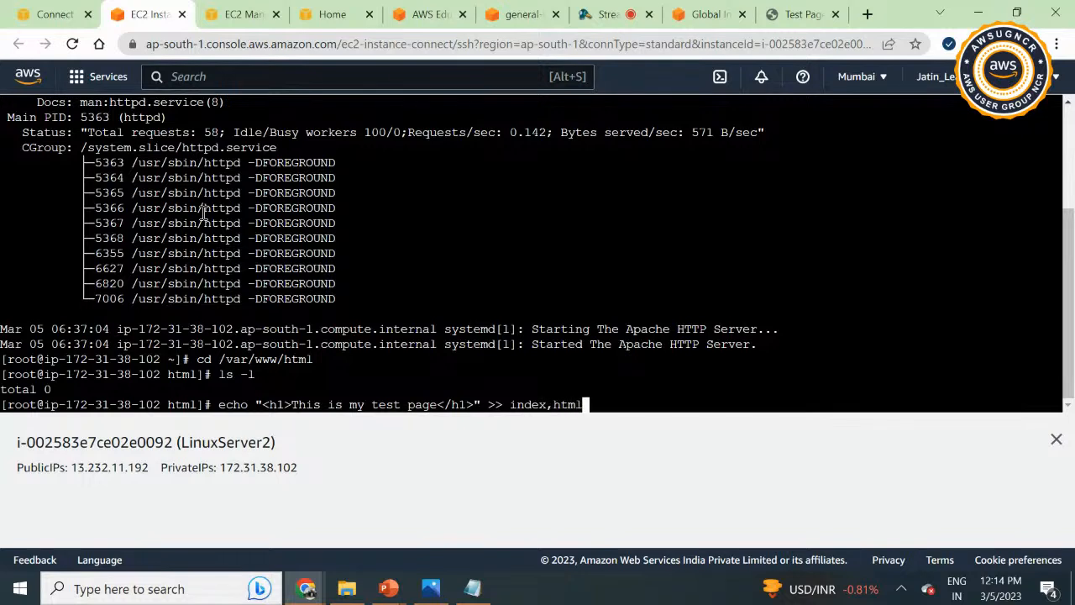
# Run the echo command, rerun it with the file name corrected to index.html, and list files
pyautogui.press('Return')
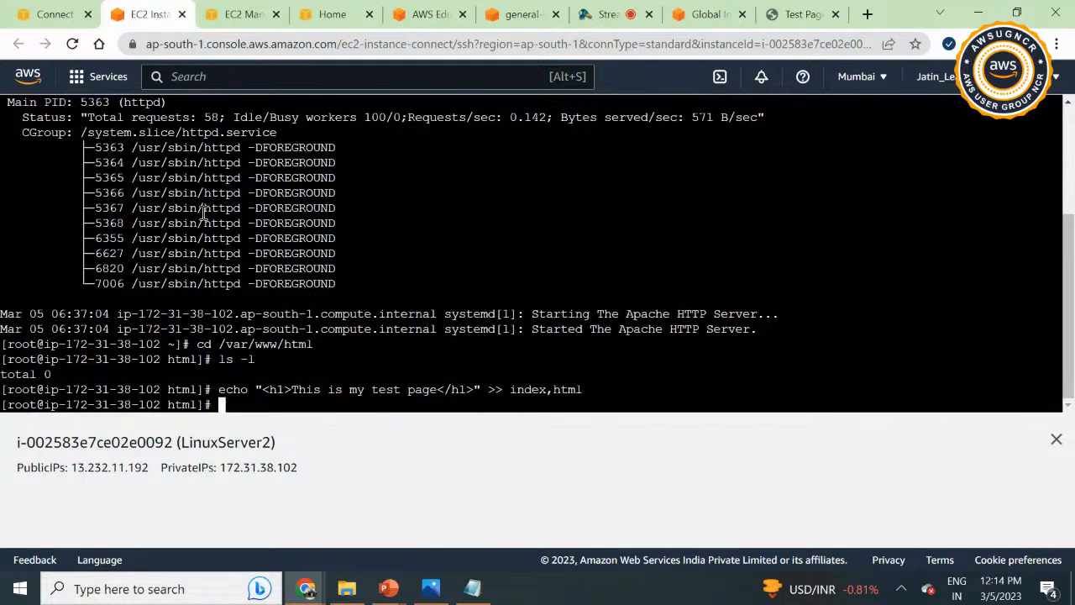
pyautogui.press('Up')
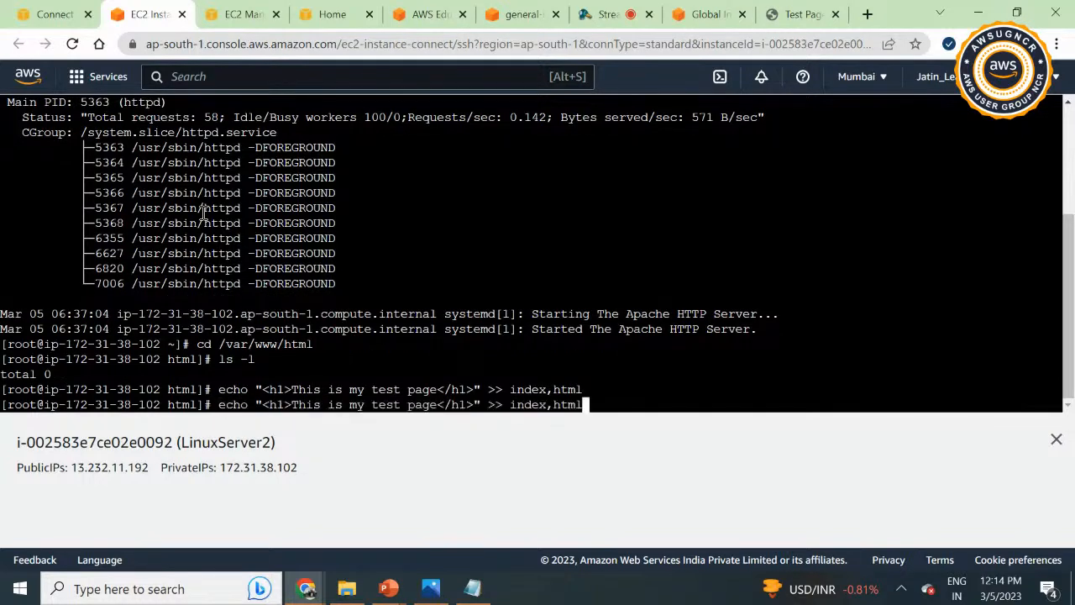
pyautogui.press('Left')
pyautogui.press('Left')
pyautogui.press('Left')
pyautogui.press('Left')
pyautogui.press('BackSpace')
pyautogui.write('.')
pyautogui.press('Return')
pyautogui.write('ls -l')
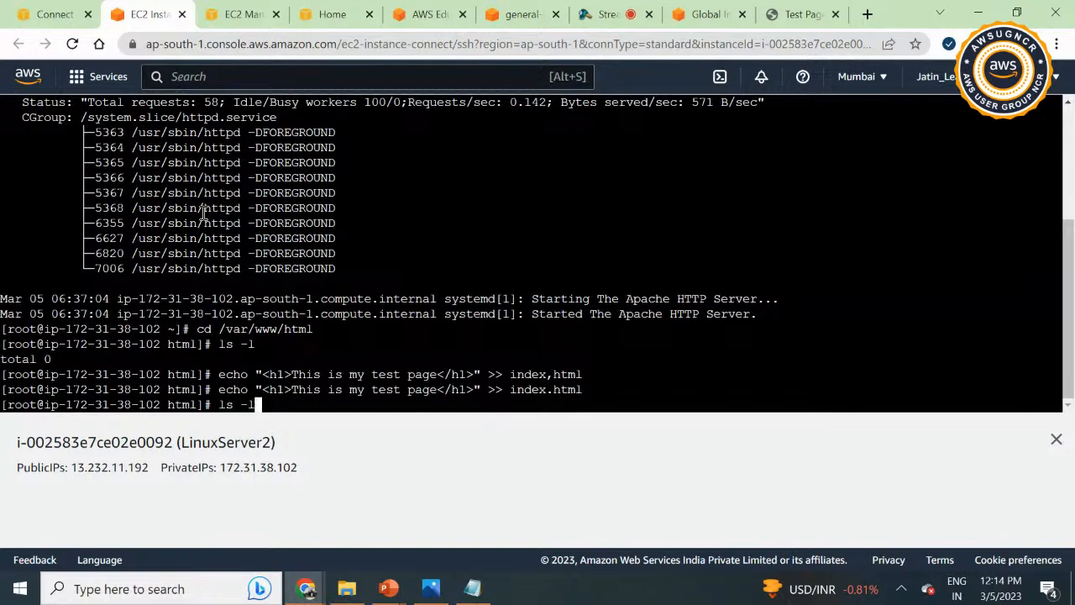
pyautogui.press('Return')
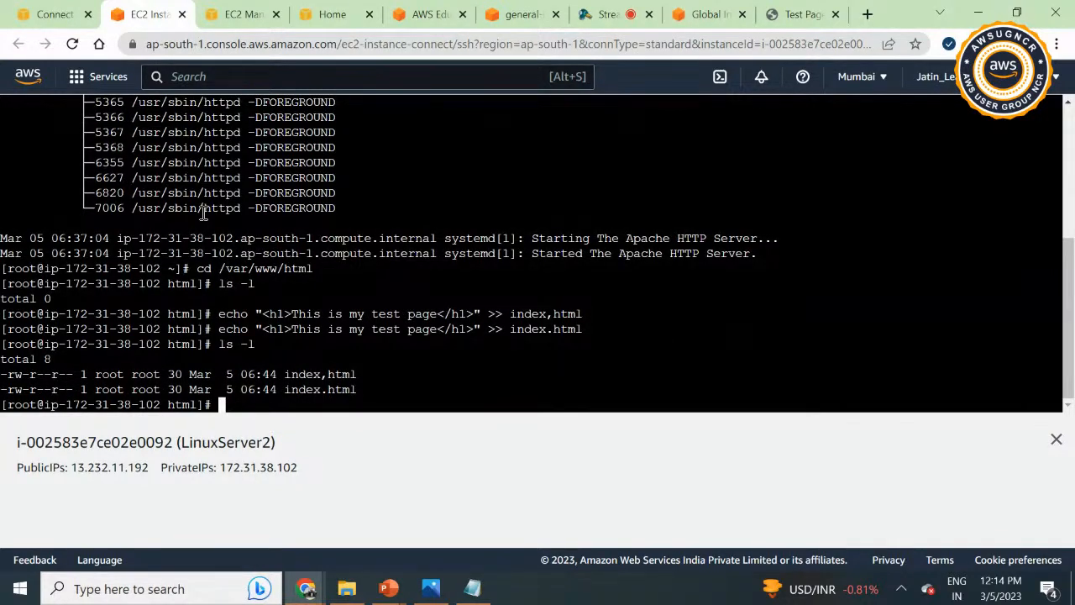
# Delete index,html (confirming yes), verify with ls -l, and display index.html with cat
pyautogui.write('rm index')
pyautogui.press('BackSpace')
pyautogui.press('BackSpace')
pyautogui.press('BackSpace')
pyautogui.press('BackSpace')
pyautogui.write('ndex,html')
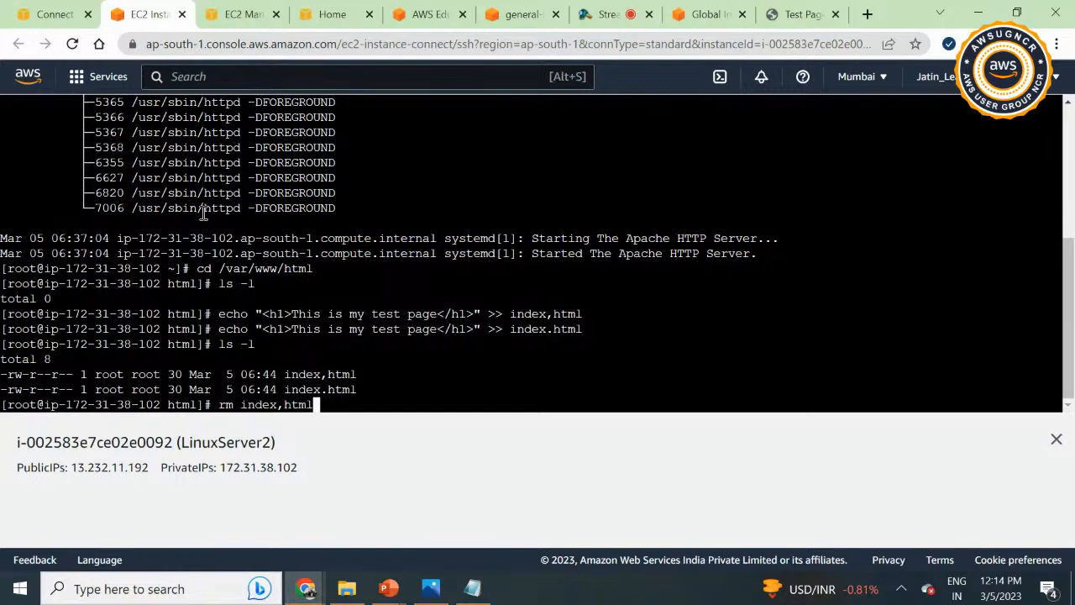
pyautogui.press('Return')
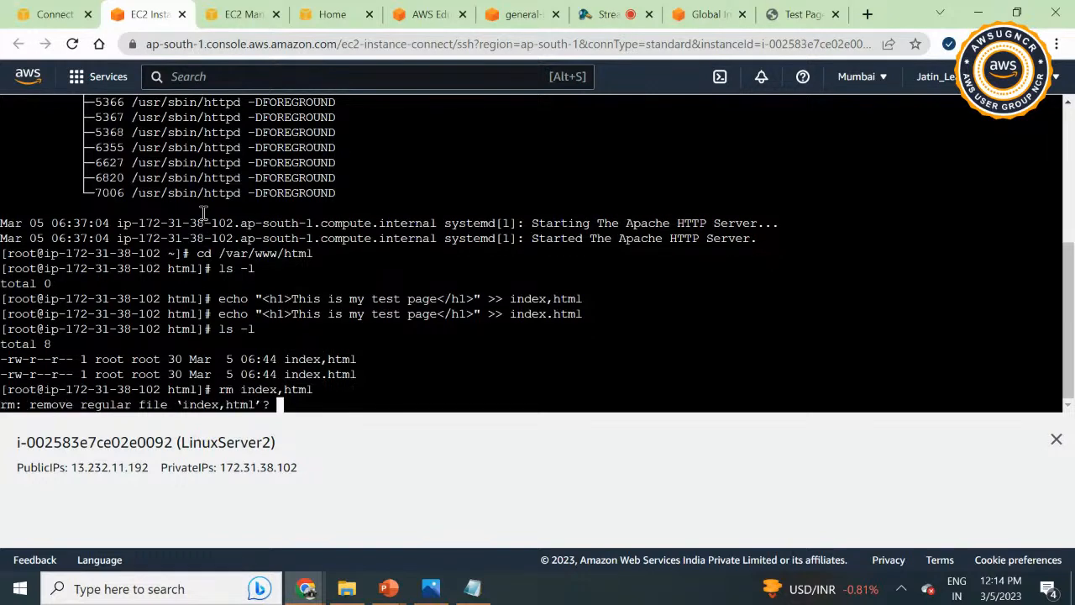
pyautogui.write('yes')
pyautogui.press('Return')
pyautogui.write('ls -l')
pyautogui.press('Return')
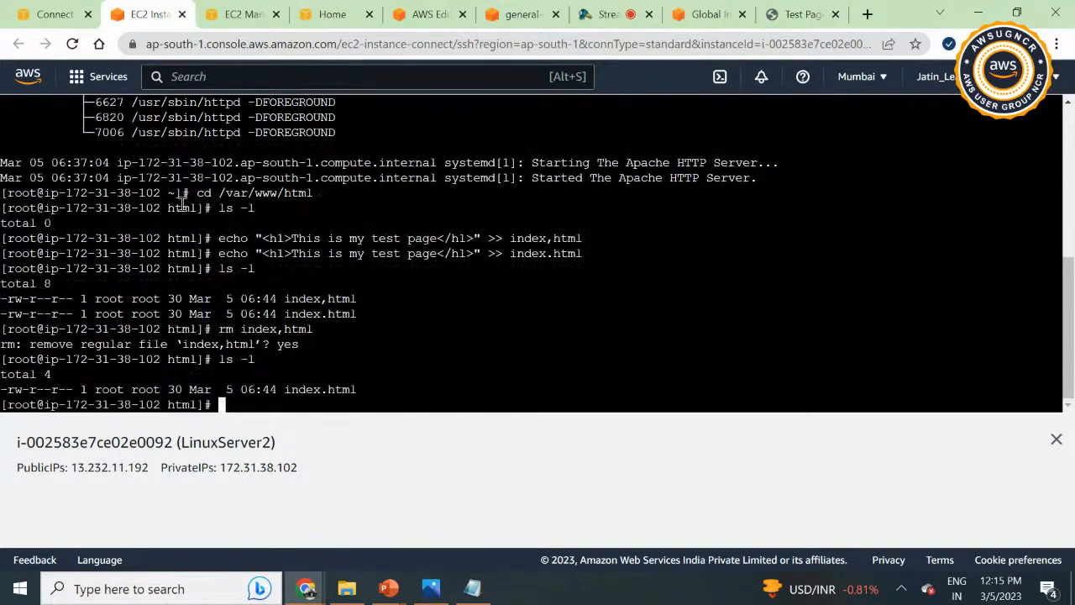
pyautogui.write('cat index.html')
pyautogui.press('Return')
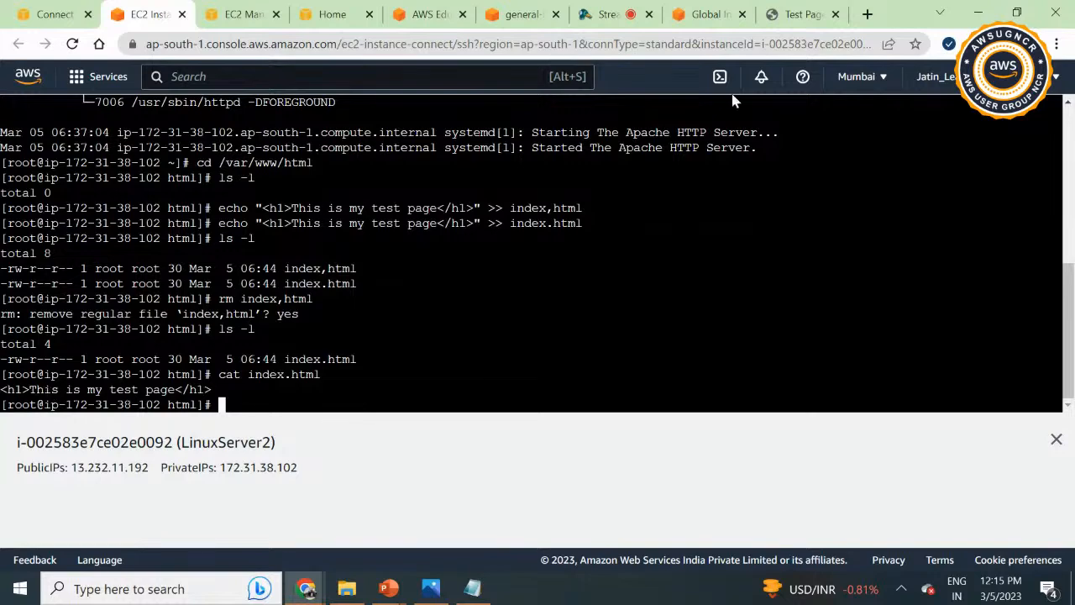
# Reload 13.232.11.192 to show the 'This is my test page' heading, select it, then return to the Notepad notes
pyautogui.click(804, 12)
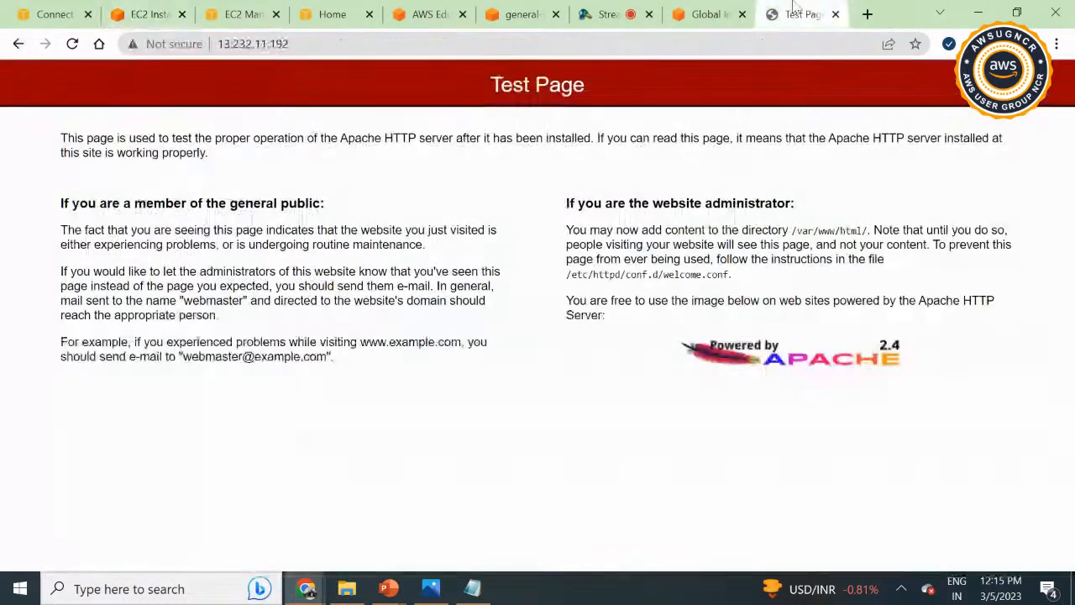
pyautogui.click(72, 43)
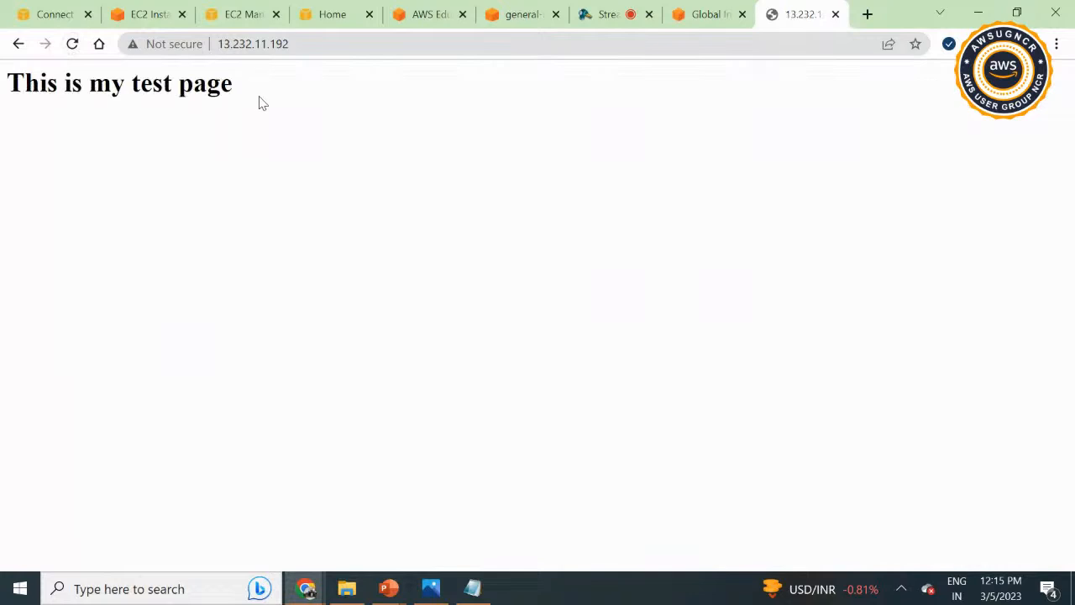
pyautogui.moveTo(244, 88); pyautogui.dragTo(9, 101)
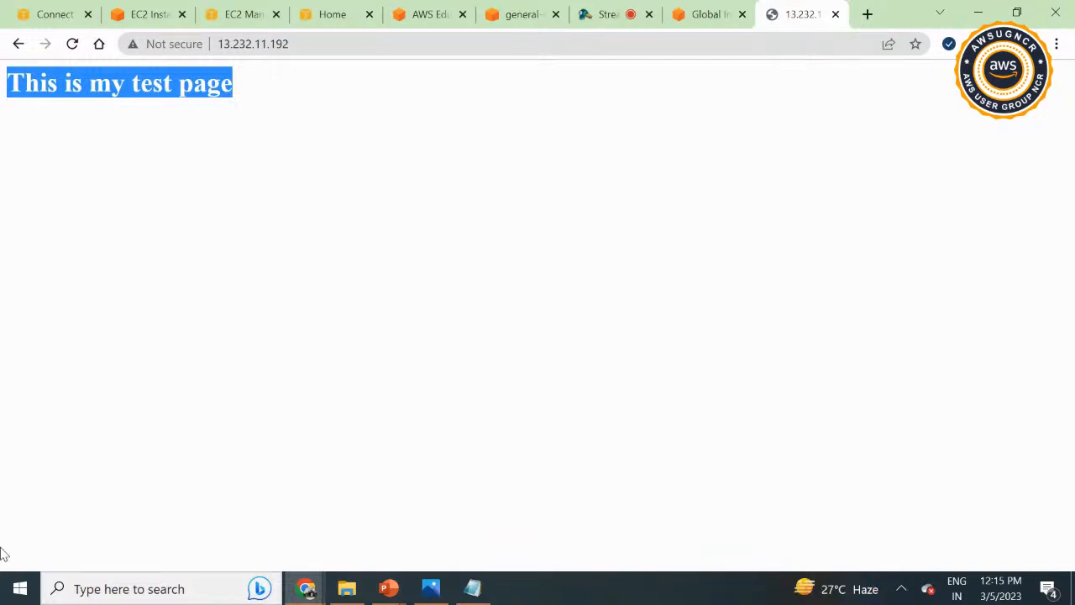
pyautogui.click(473, 587)
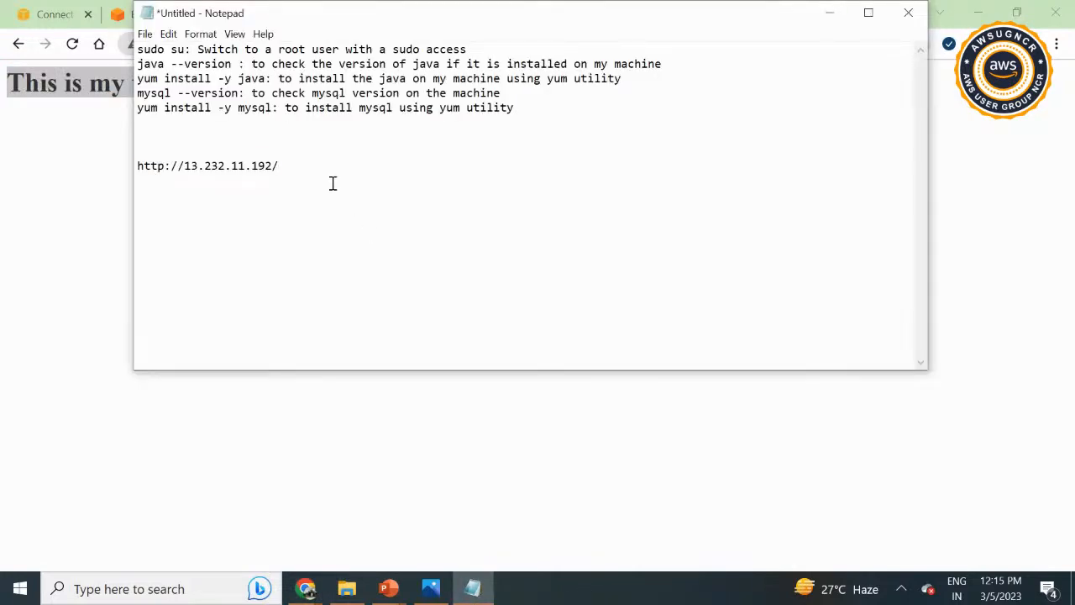
# Replace the server URL line with 'yum -y install httpd: to install apache http server'
pyautogui.hotkey('shift', 'Home')
pyautogui.press('BackSpace')
pyautogui.write('yum -y install httpd: tp')
pyautogui.press('BackSpace')
pyautogui.press('BackSpace')
pyautogui.write('o install apacj')
pyautogui.press('BackSpace')
pyautogui.write('he g')
pyautogui.press('BackSpace')
pyautogui.write('http server')
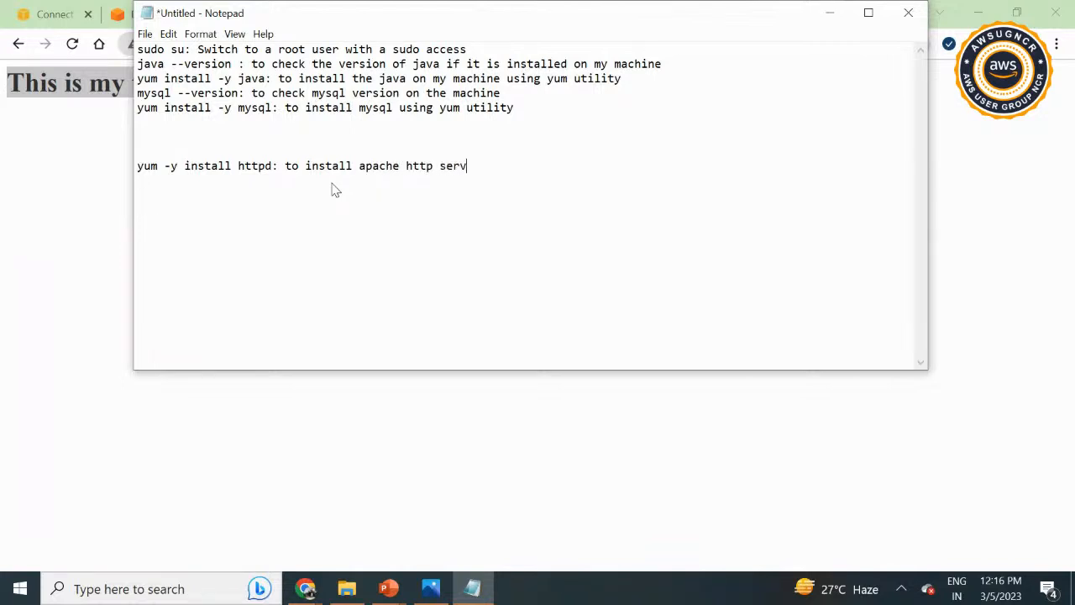
# Add the 'systemctl status httpd' and 'systemctl start httpd' notes with their explanations
pyautogui.press('Return')
pyautogui.write('systemctl status httpd')
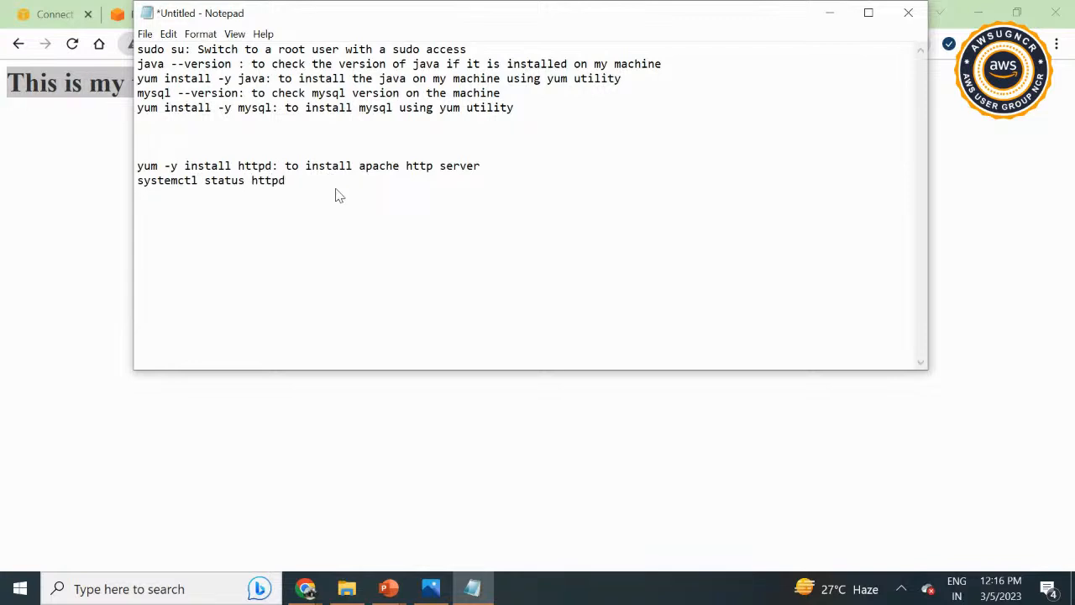
pyautogui.write(': to check the status of http server')
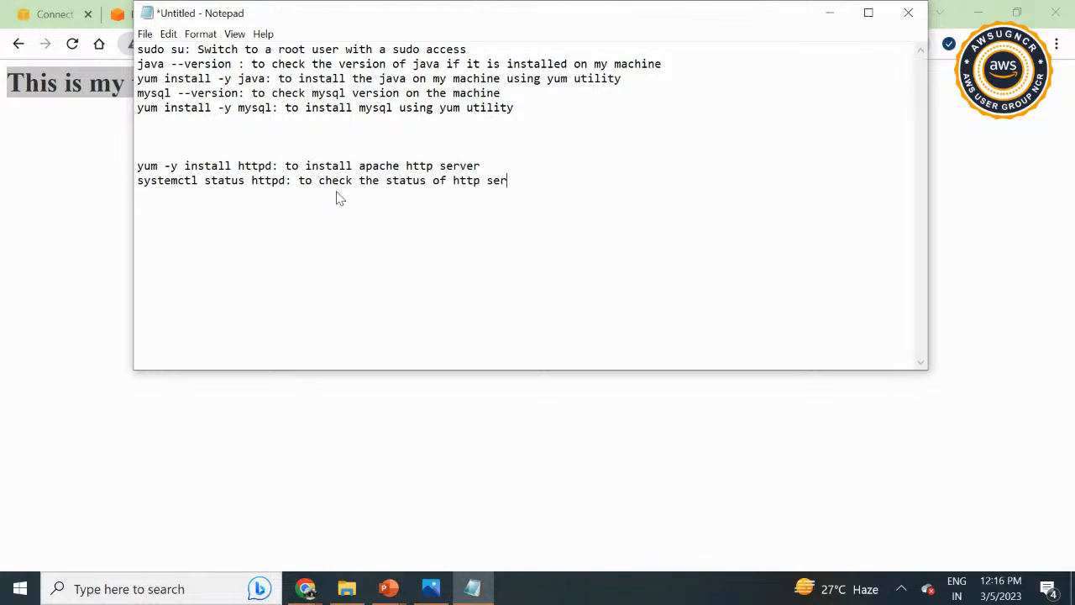
pyautogui.press('Return')
pyautogui.write('systemctl start httpd')
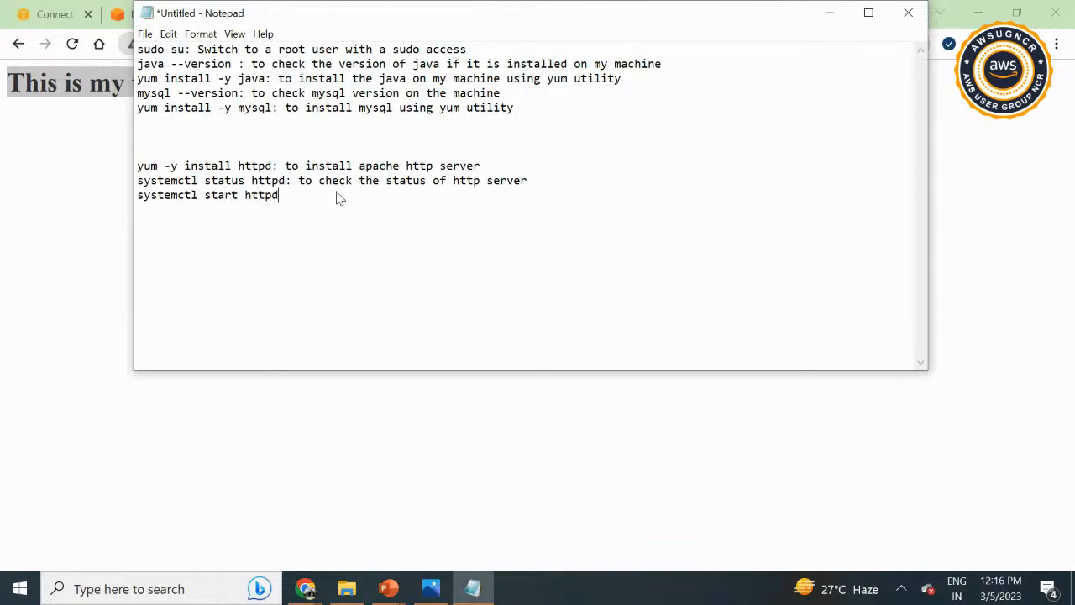
pyautogui.write(': to styr')
pyautogui.press('BackSpace')
pyautogui.press('BackSpace')
pyautogui.write('art my http services')
# Add 'systemctl enable httpd' explained as starting http service at every instance boot, then begin 'cd /var/www/html'
pyautogui.press('Return')
pyautogui.write('sys')
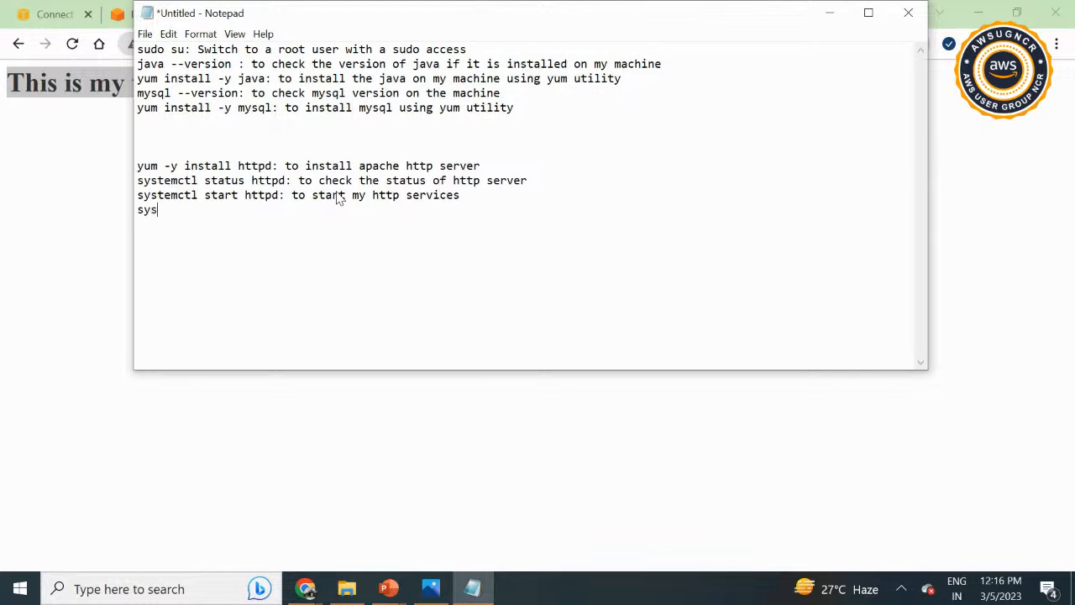
pyautogui.write('temctl enable httpd: tp')
pyautogui.press('BackSpace')
pyautogui.write('o start http ')
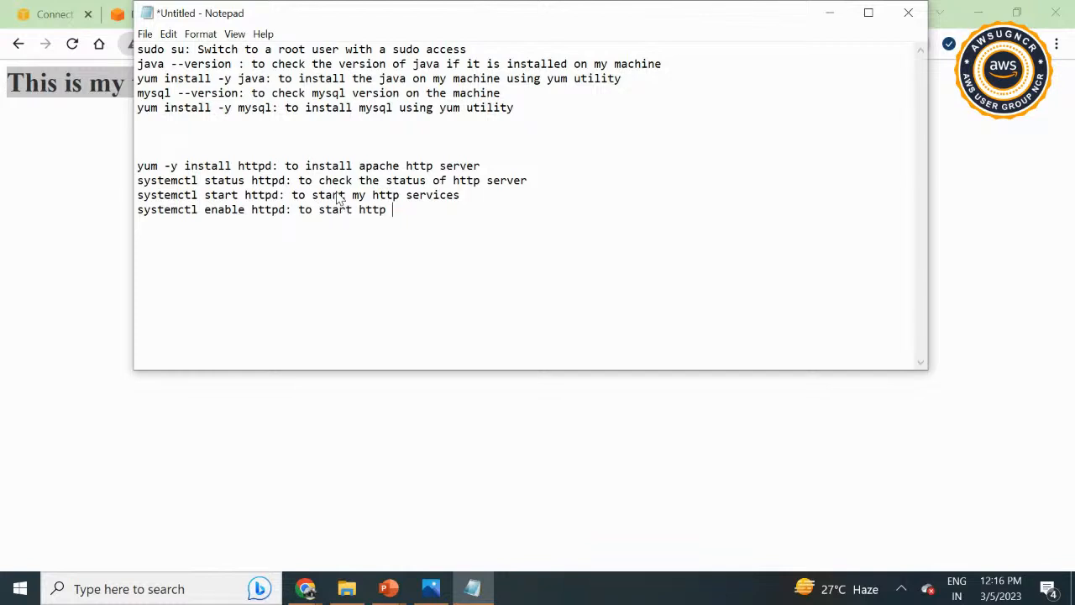
pyautogui.write('service ac')
pyautogui.press('BackSpace')
pyautogui.write('verytine')
pyautogui.press('BackSpace')
pyautogui.press('BackSpace')
pyautogui.write('me whem you')
pyautogui.press('BackSpace')
pyautogui.press('BackSpace')
pyautogui.press('BackSpace')
pyautogui.press('BackSpace')
pyautogui.press('BackSpace')
pyautogui.write('n you boot your indtan')
pyautogui.press('BackSpace')
pyautogui.press('BackSpace')
pyautogui.press('BackSpace')
pyautogui.press('BackSpace')
pyautogui.write('stance')
pyautogui.press('BackSpace')
pyautogui.press('BackSpace')
pyautogui.write('ce')
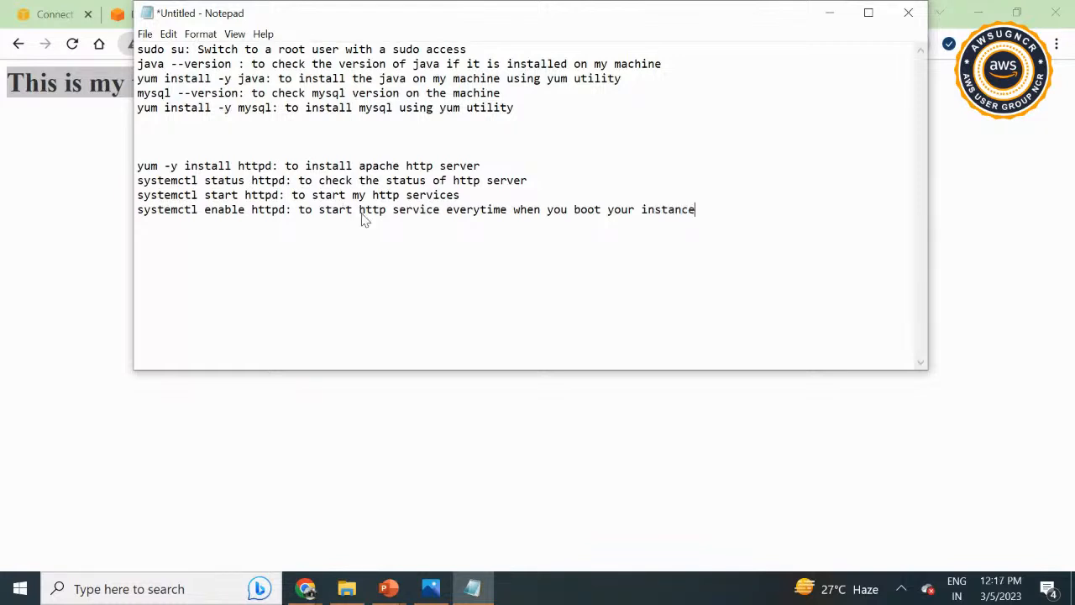
pyautogui.write('cd /var/www/html')
# Add the echo '<h1>This is my test file</h1>' >> index.html line and annotate cd as 'changing the directory to html'
pyautogui.press('Return')
pyautogui.write('e')
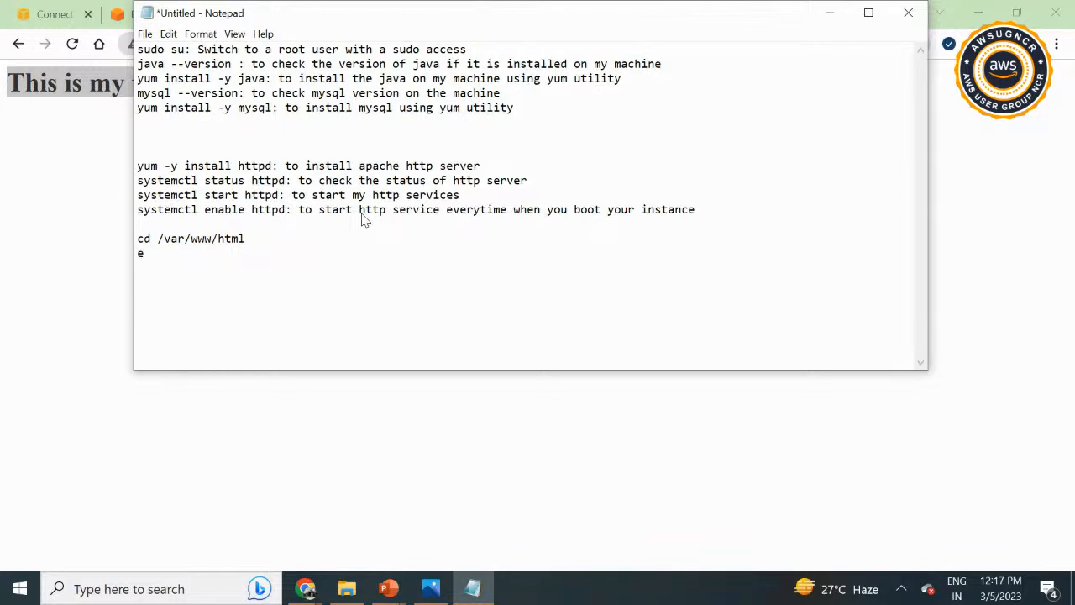
pyautogui.write('cho "<h1>This is my test fil')
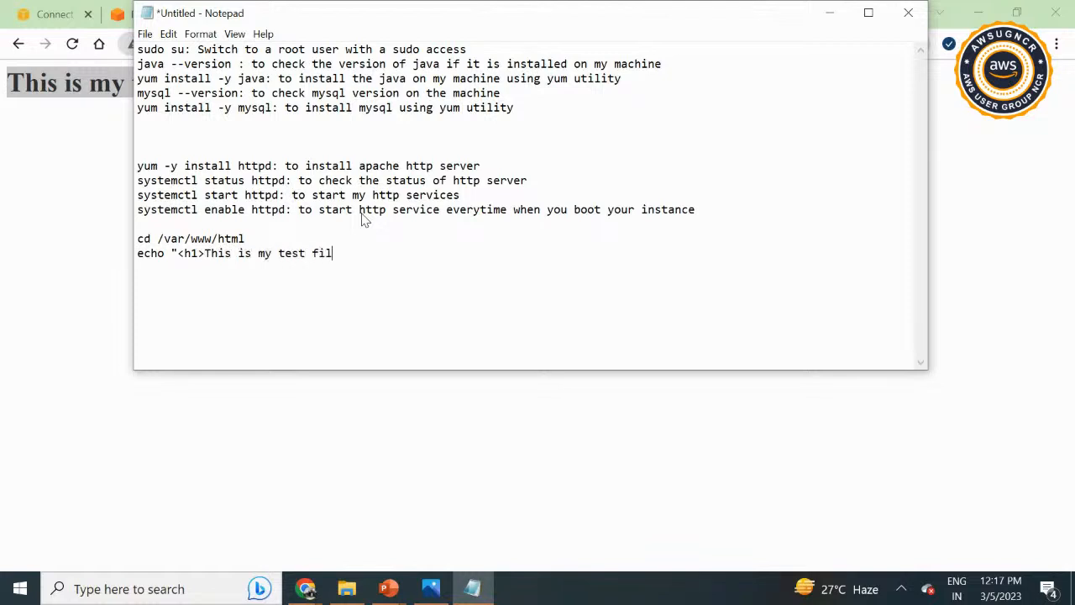
pyautogui.write('e</h1>" >> index.html')
pyautogui.click(295, 238)
pyautogui.write(': change')
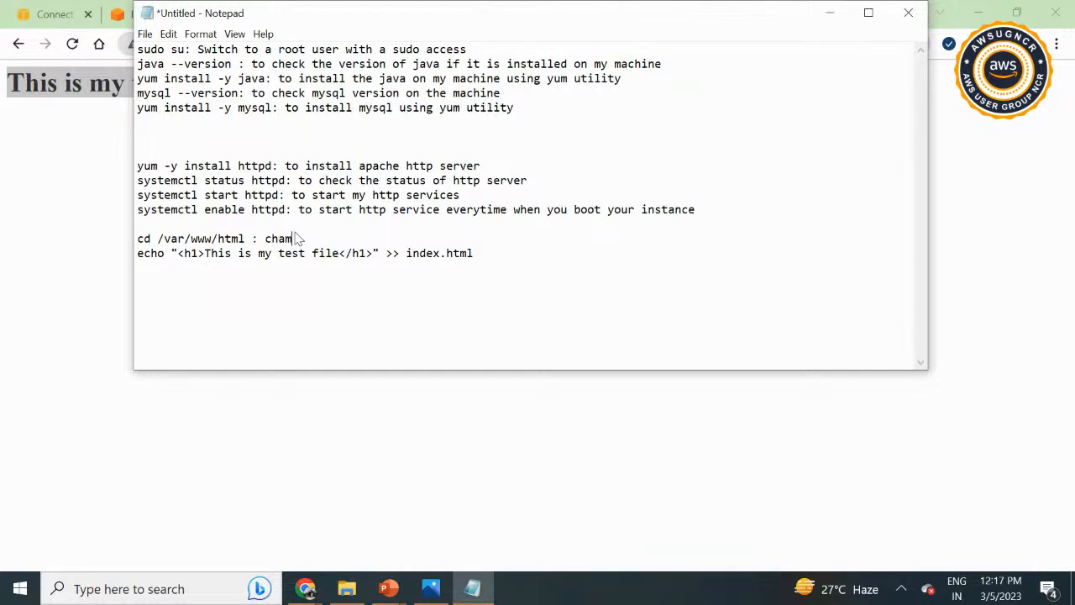
pyautogui.press('BackSpace')
pyautogui.press('BackSpace')
pyautogui.press('BackSpace')
pyautogui.write('nging the directory to html')
pyautogui.press('BackSpace')
pyautogui.press('BackSpace')
pyautogui.write('ml')
# Annotate the echo line with ': creating an index.html file'
pyautogui.click(505, 261)
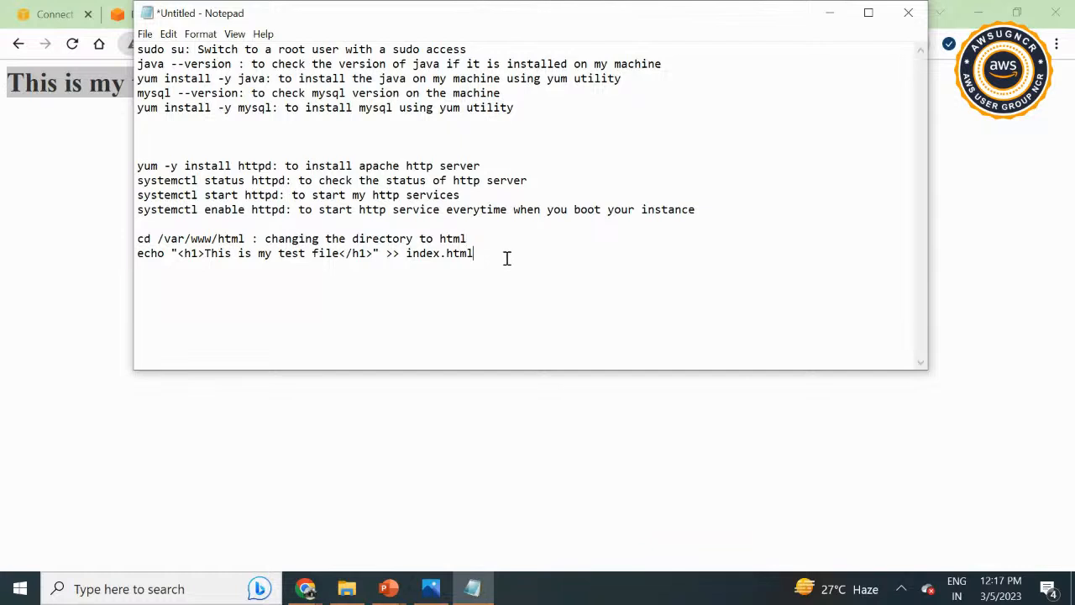
pyautogui.write(': creating an index.html file')
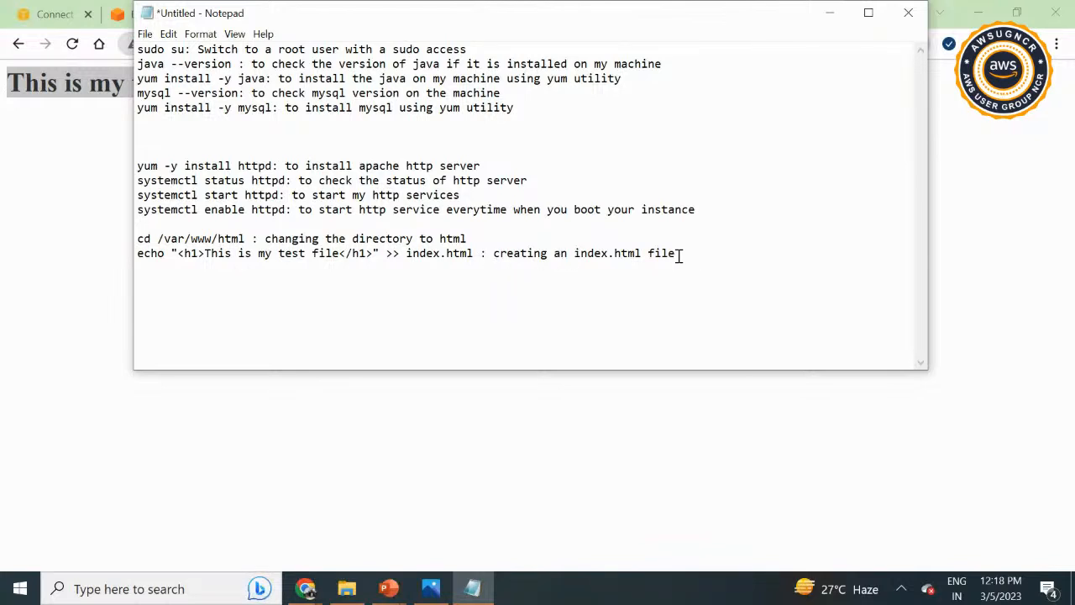
# Select the notes from 'yum -y install httpd' through the echo line, then minimise Notepad
pyautogui.moveTo(678, 254); pyautogui.dragTo(122, 170)
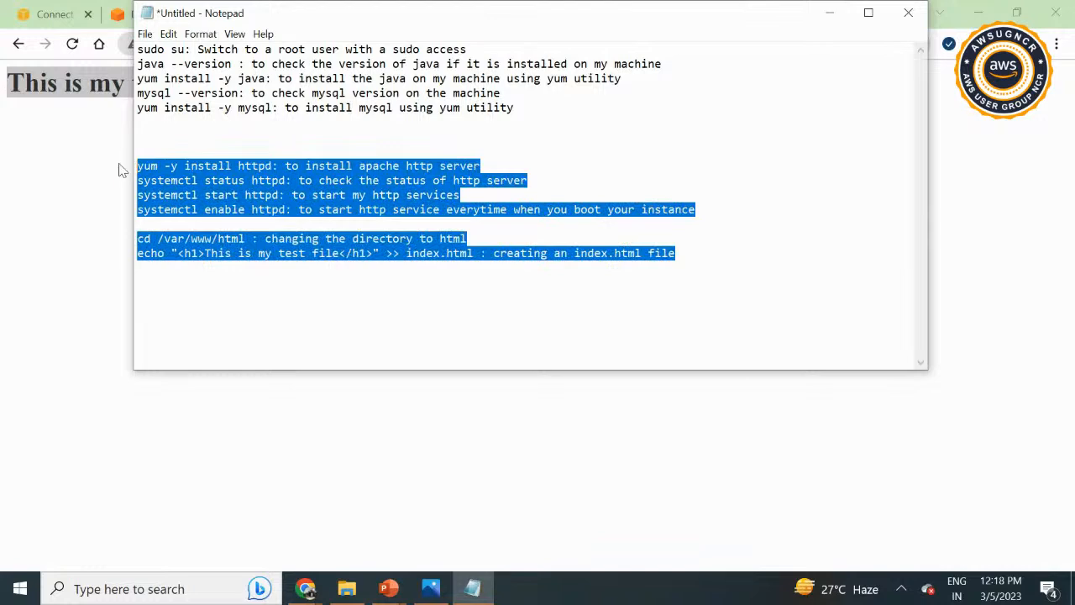
pyautogui.click(829, 12)
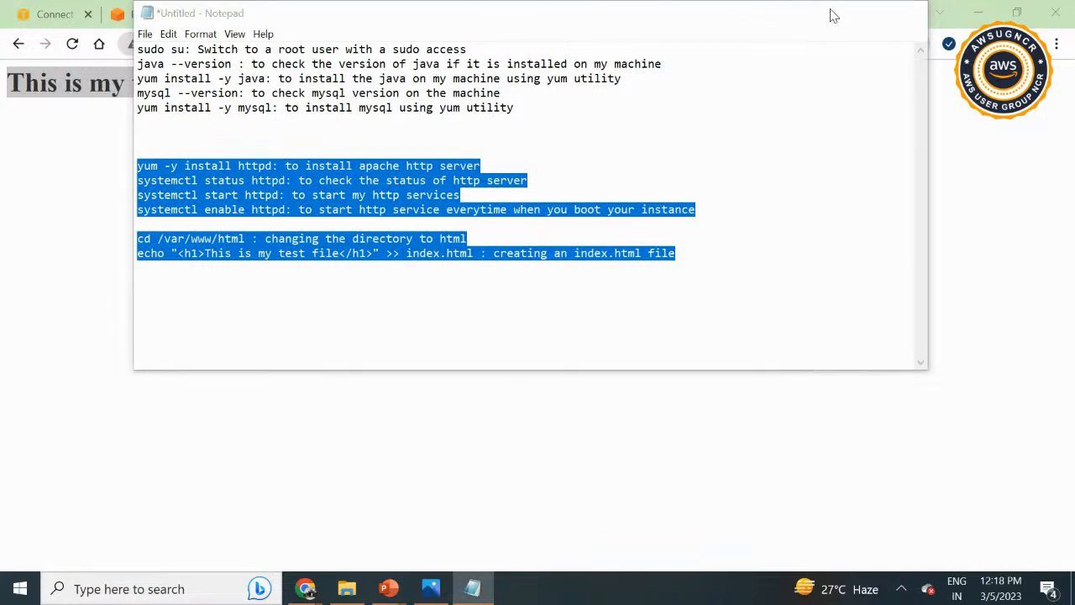
# Post the pasted httpd and index.html commands as a StreamYard chat comment, then return to the 13.232.11.192 tab
pyautogui.click(609, 14)
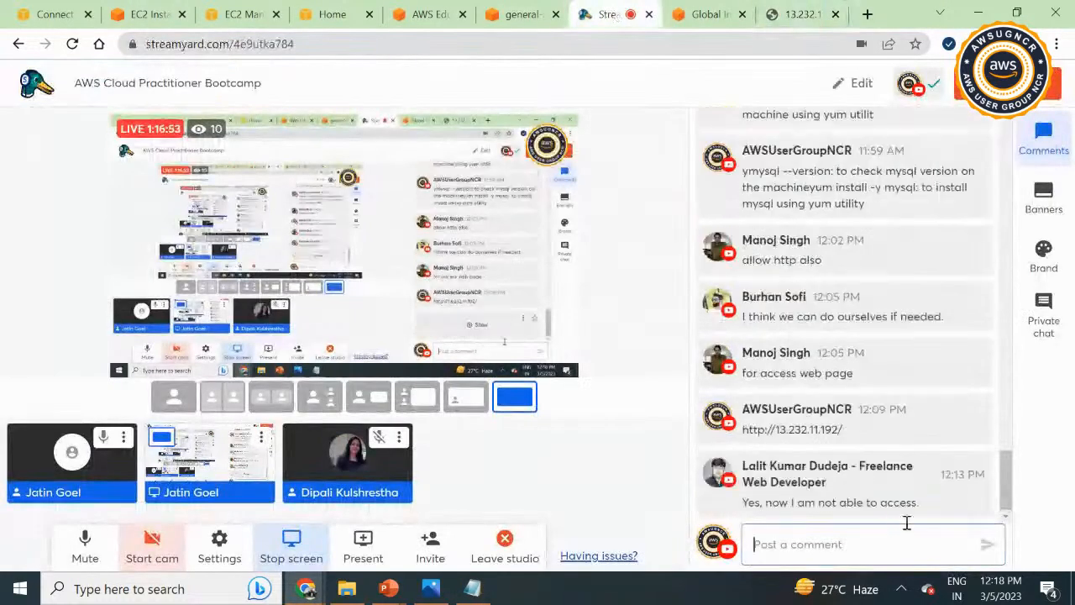
pyautogui.click(845, 543)
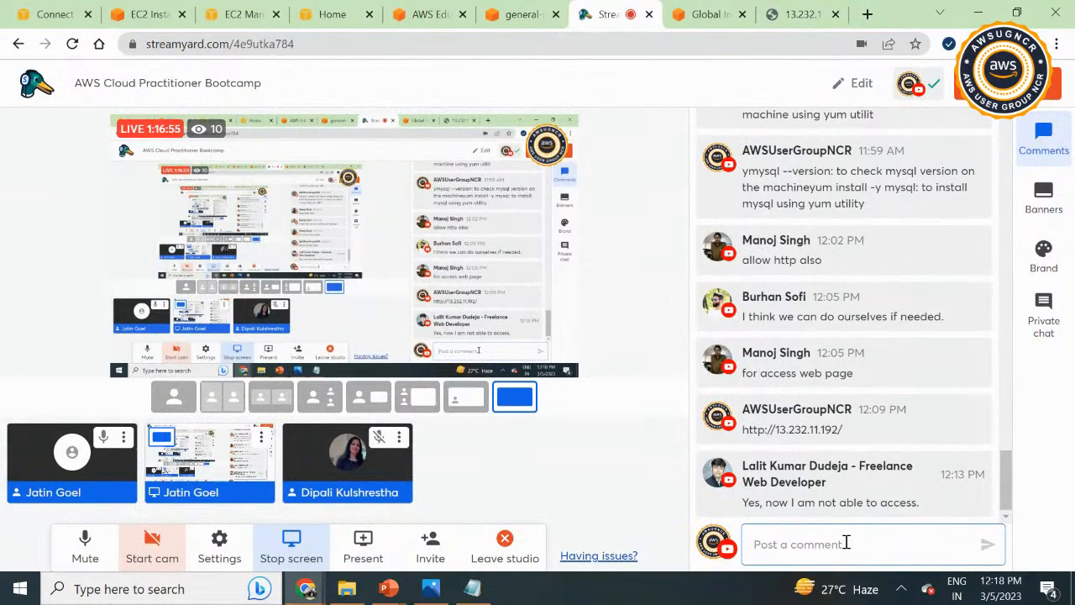
pyautogui.hotkey('ctrl', 'v')
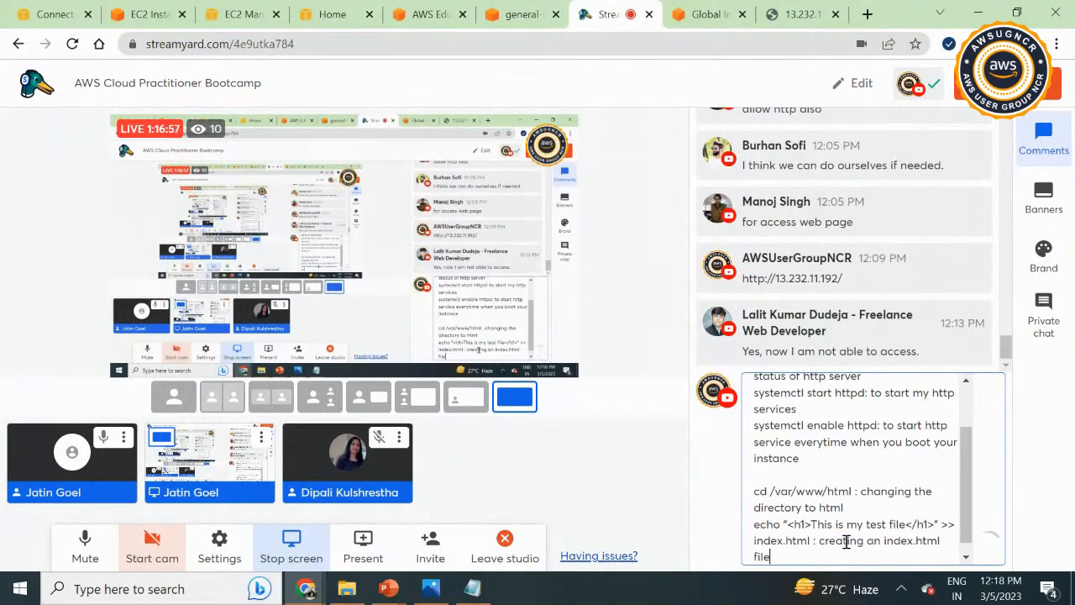
pyautogui.press('Return')
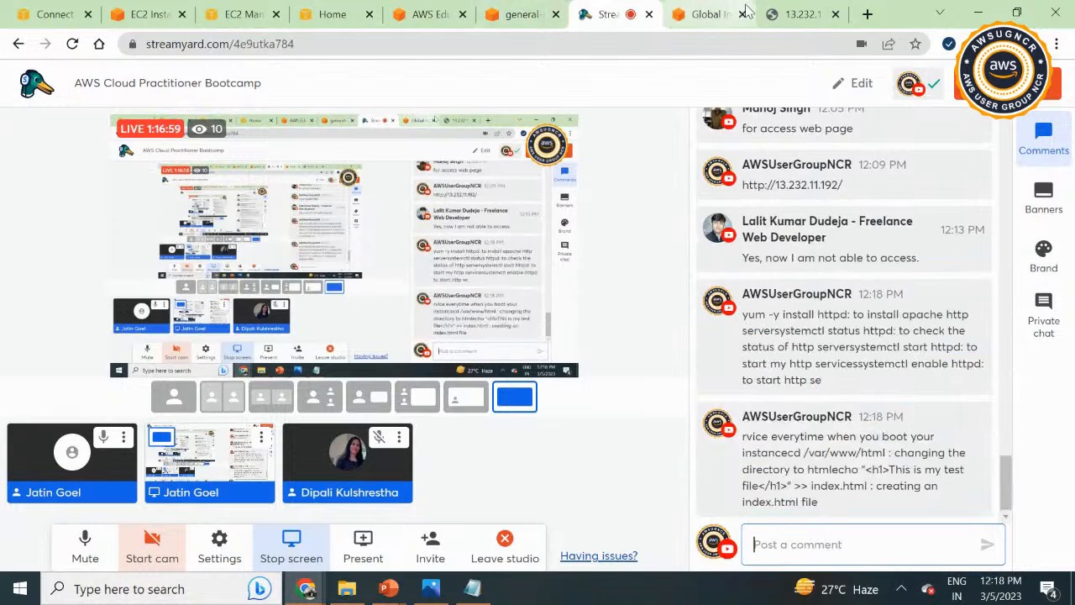
pyautogui.click(794, 14)
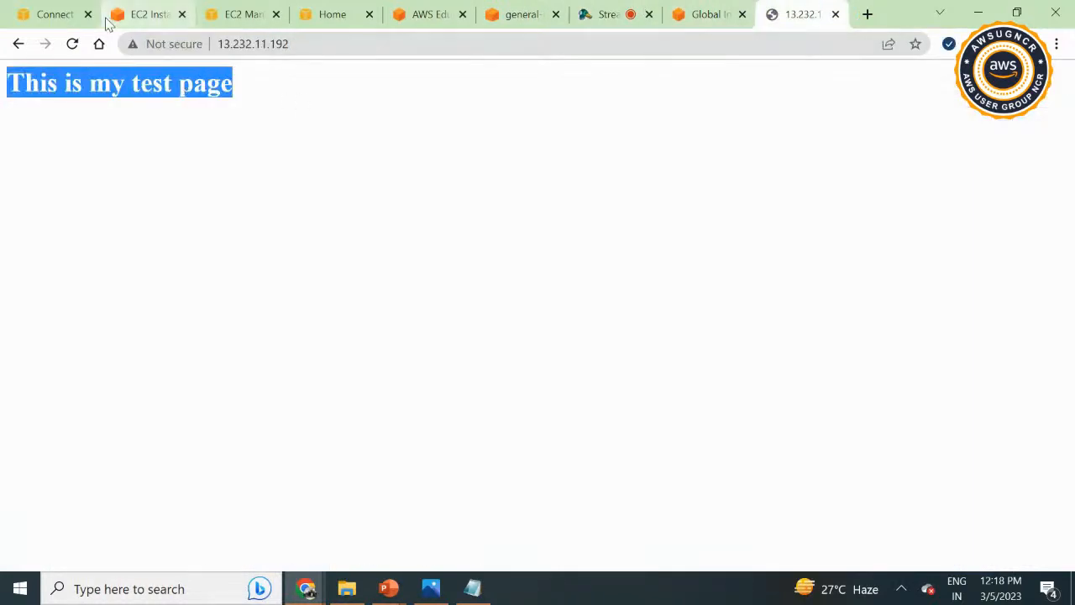
# Close the extra EC2 Instance Connect tab and go back to the Instances list
pyautogui.click(182, 14)
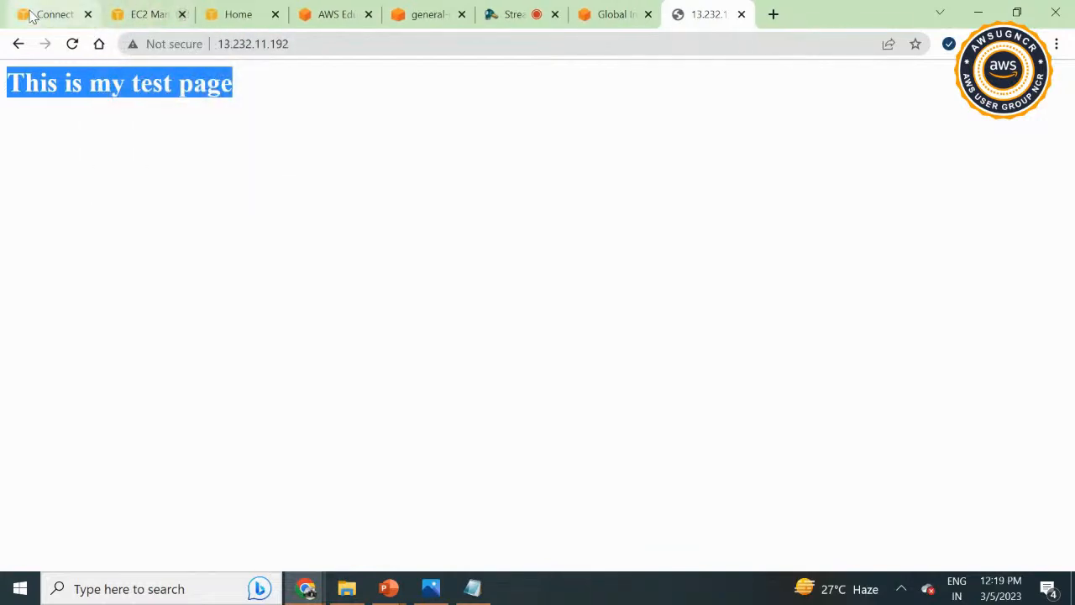
pyautogui.click(30, 16)
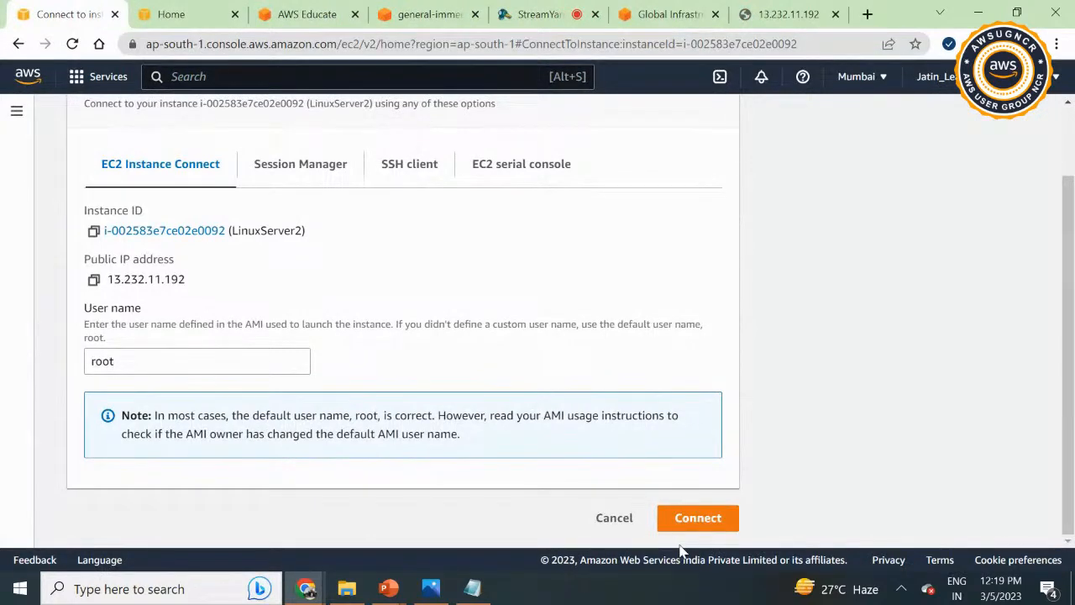
pyautogui.click(19, 44)
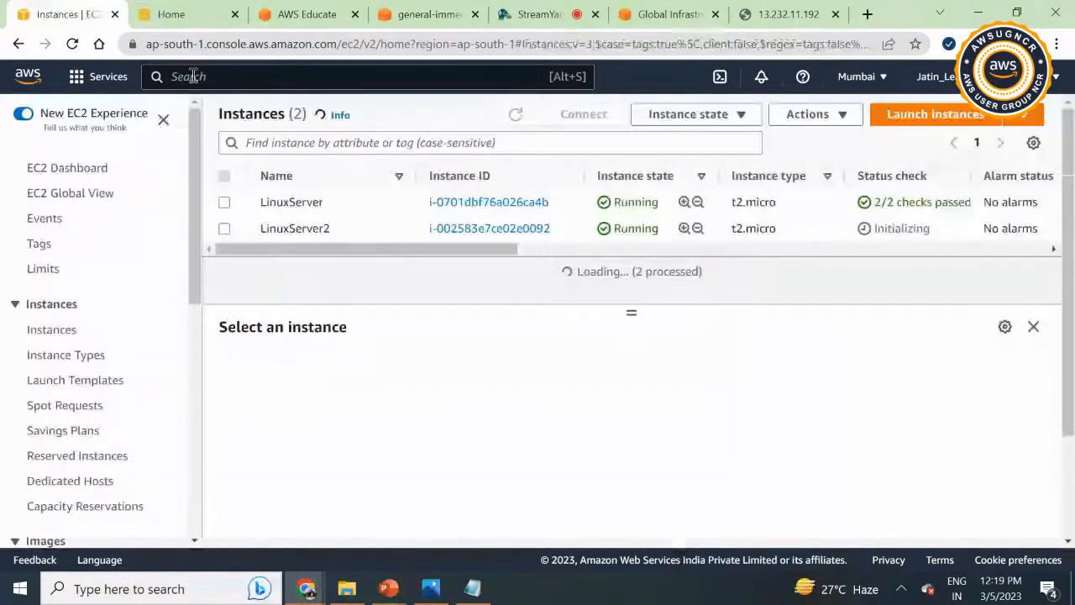
# Search the console services for Route 53 ('rouet') after checking the stream studio
pyautogui.click(192, 76)
pyautogui.write('rouet')
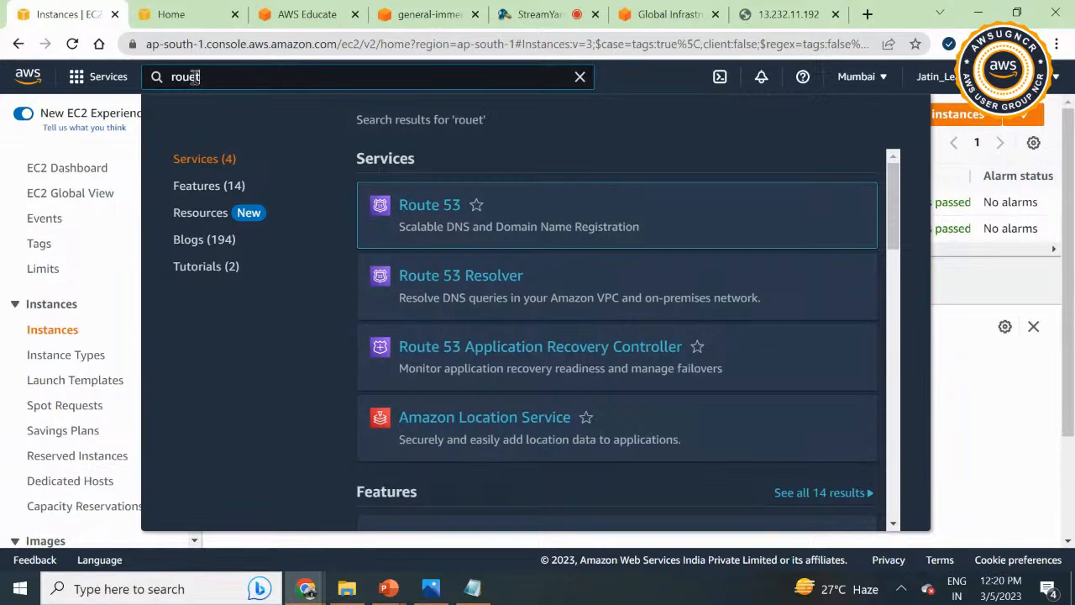
pyautogui.click(532, 9)
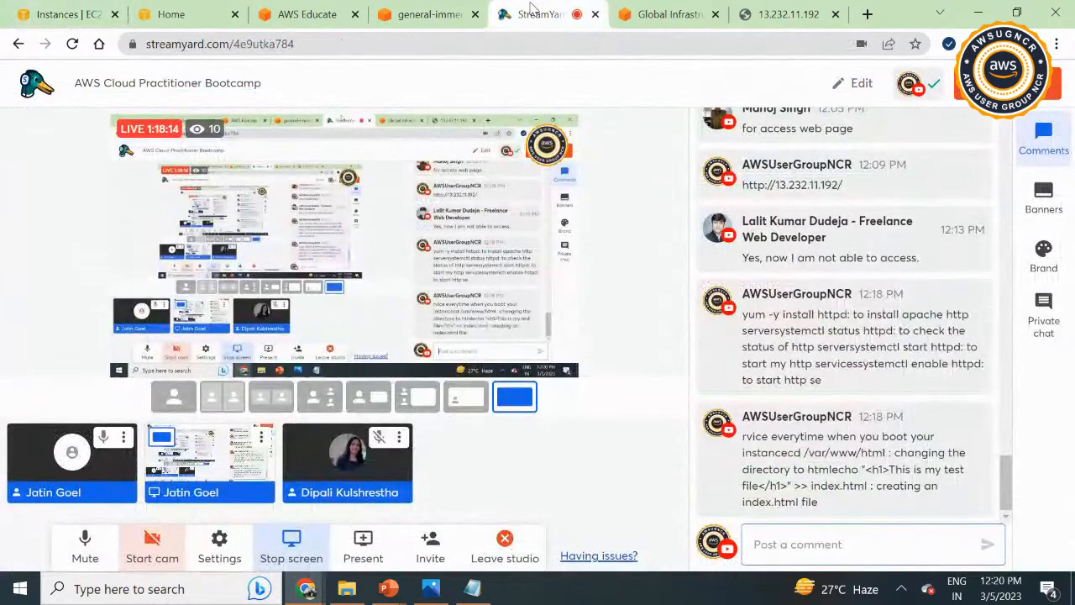
pyautogui.click(110, 9)
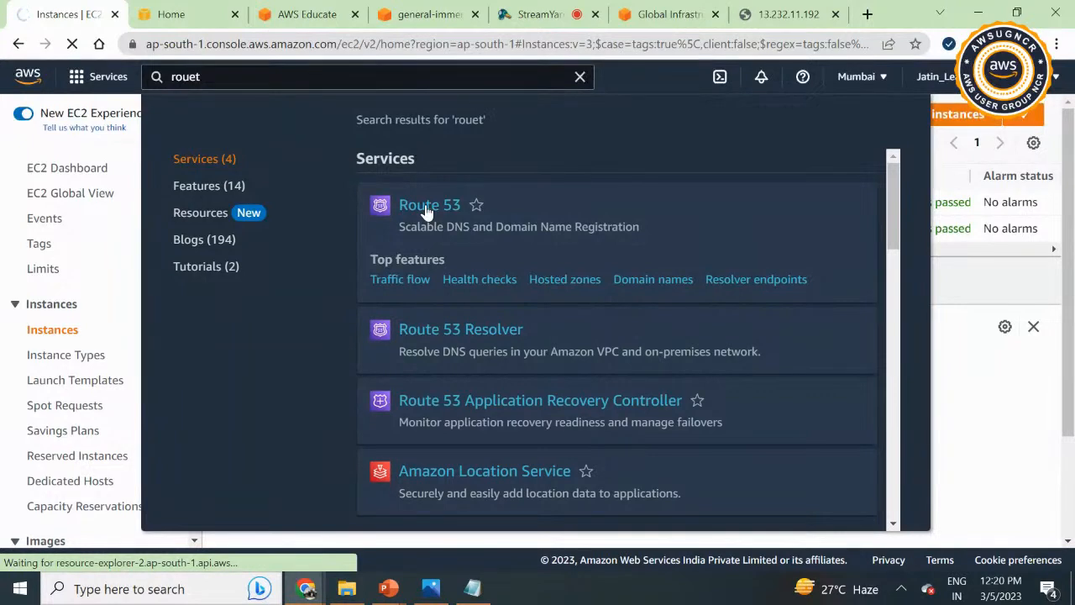
# Open Route 53, then open EC2 in a separate browser tab and return to Route 53
pyautogui.click(427, 209)
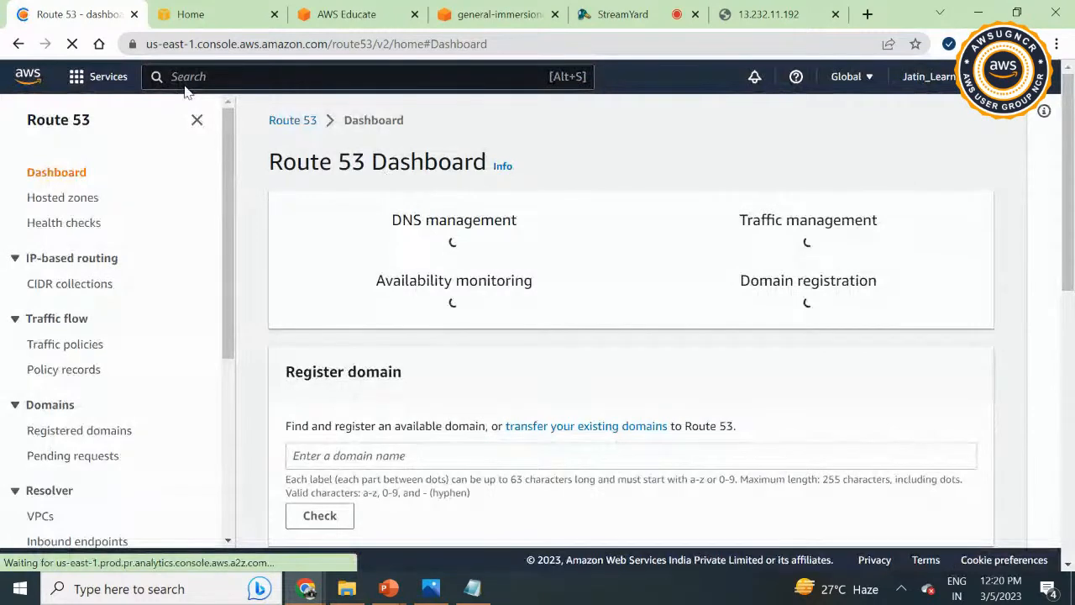
pyautogui.click(186, 84)
pyautogui.write('ec2')
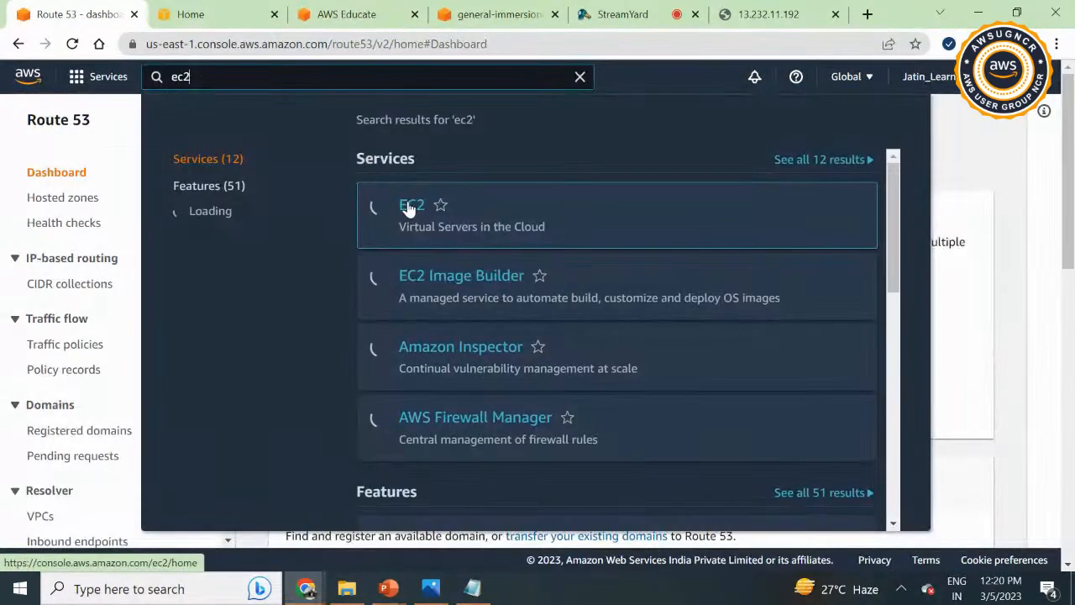
pyautogui.rightClick(412, 206)
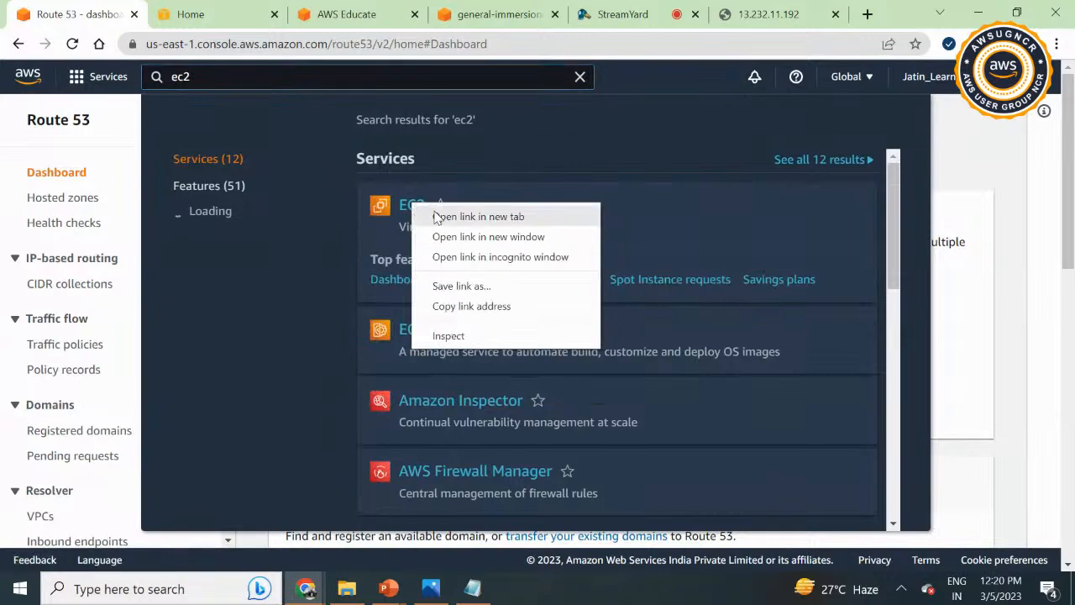
pyautogui.click(438, 216)
pyautogui.click(188, 12)
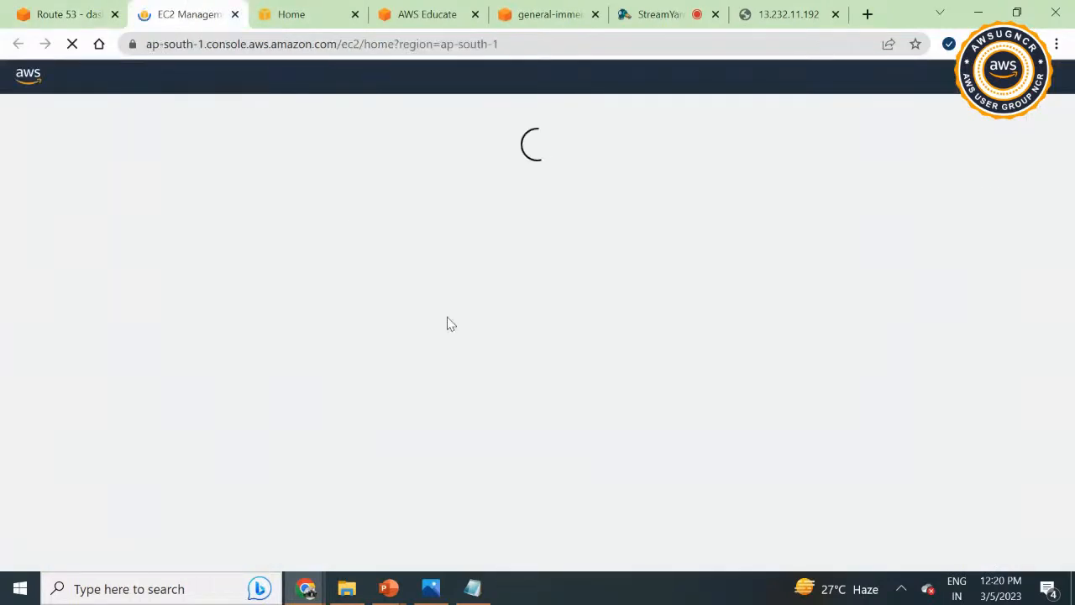
pyautogui.click(39, 20)
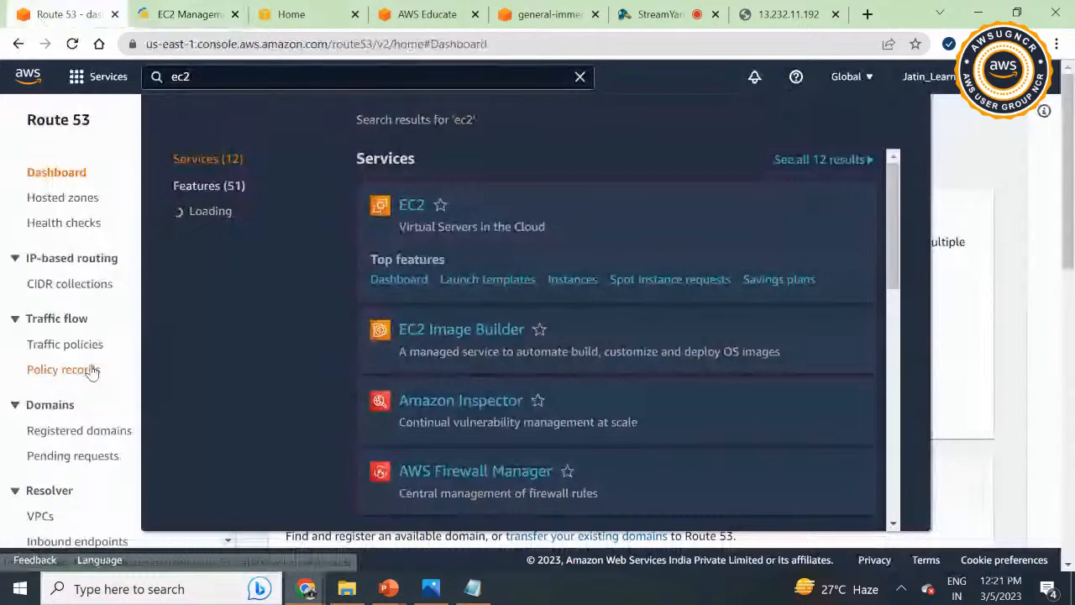
# Check the registered domain digicloudedge.com, then go via the dashboard to the hosted zones list
pyautogui.click(99, 432)
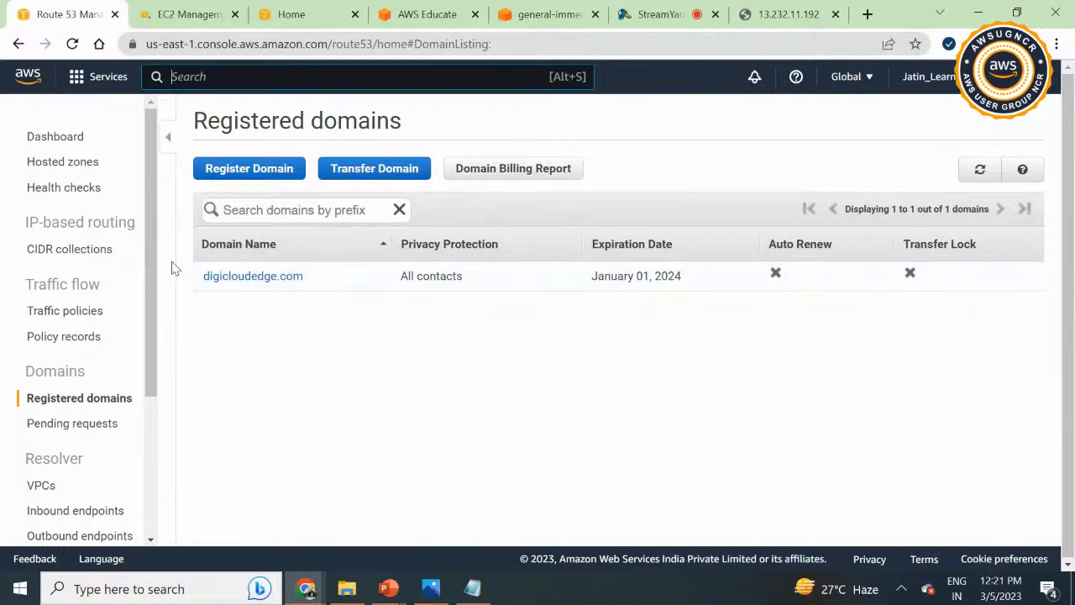
pyautogui.hotkey('alt', 's')
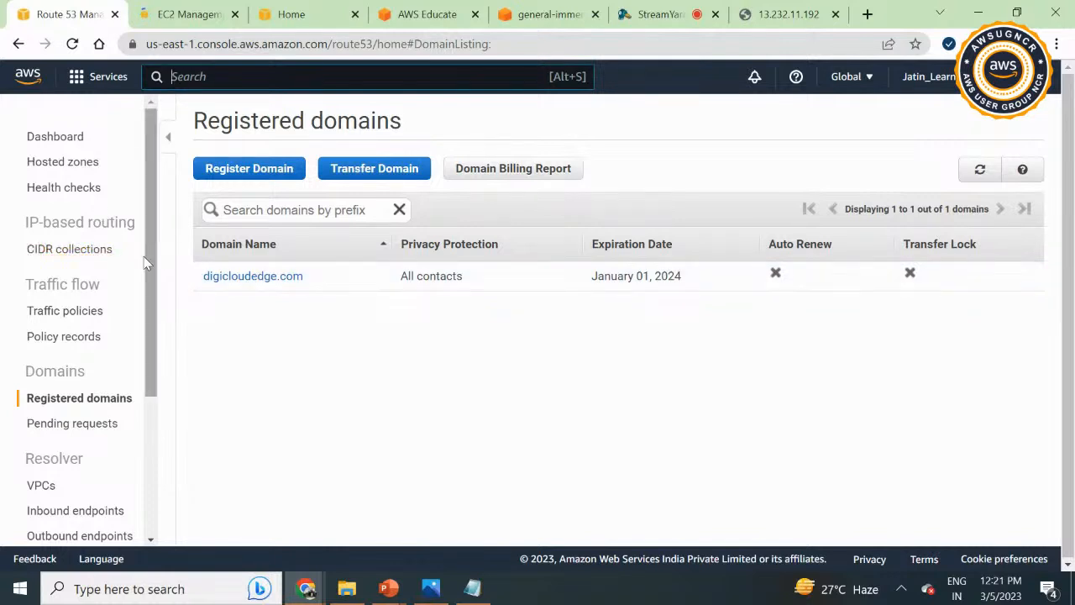
pyautogui.click(66, 162)
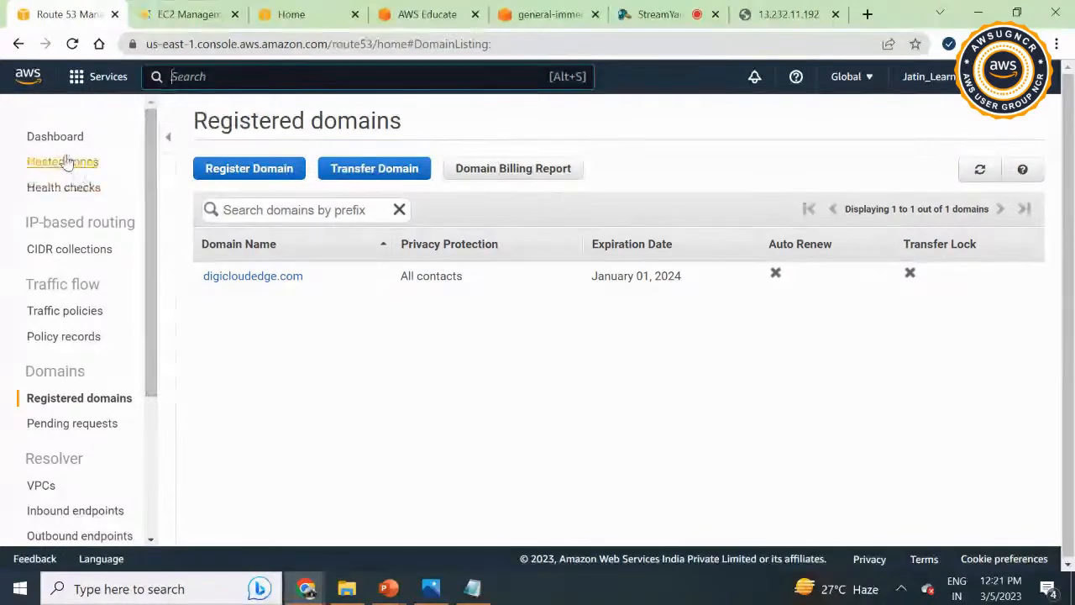
pyautogui.click(54, 137)
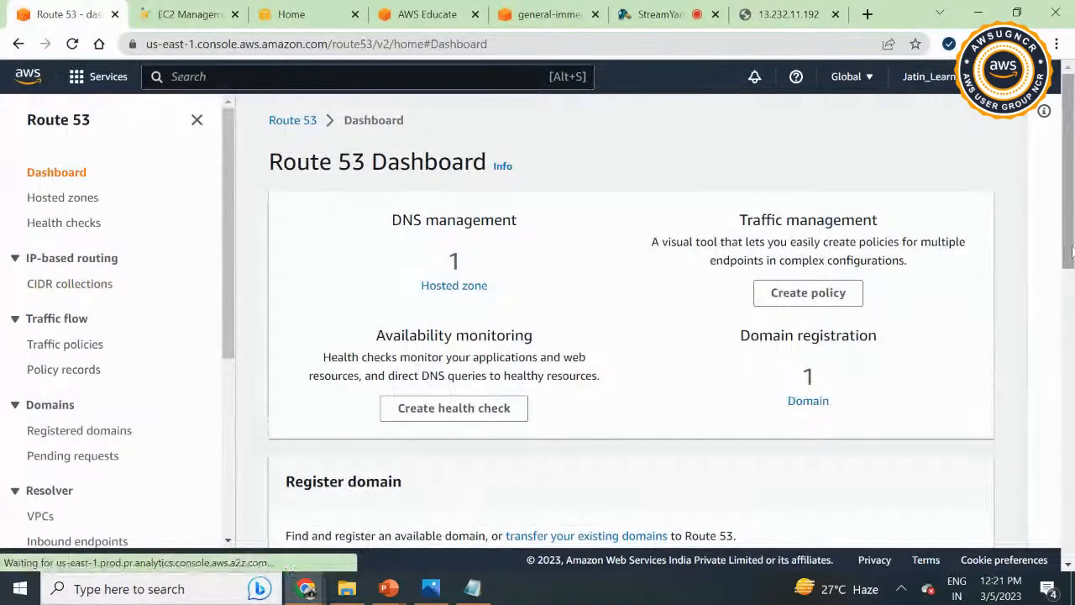
pyautogui.scroll(-5, 1071, 252)
pyautogui.scroll(2, 1071, 340)
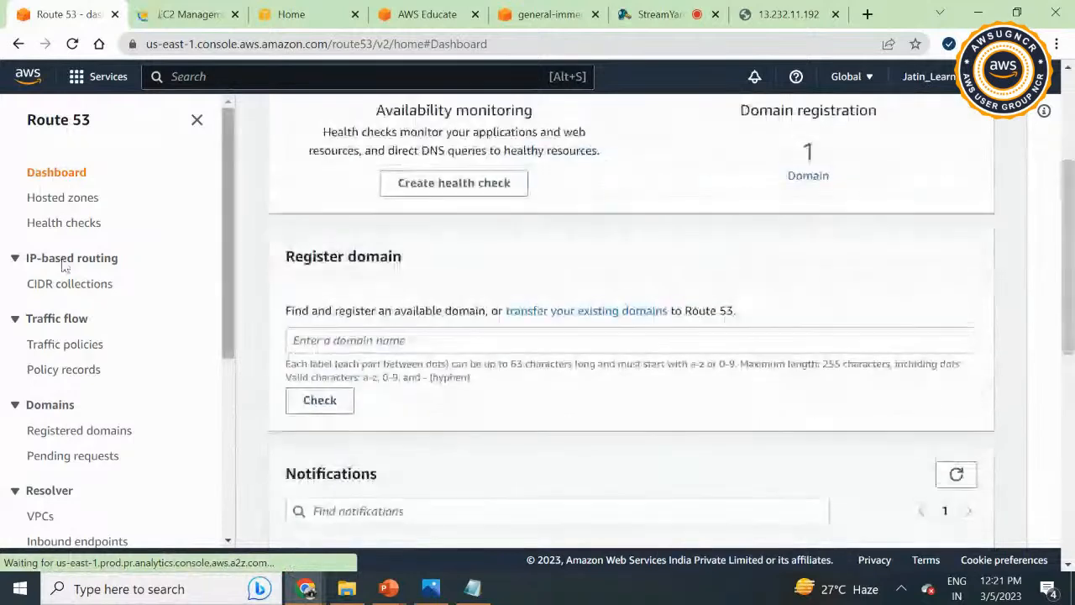
pyautogui.click(55, 201)
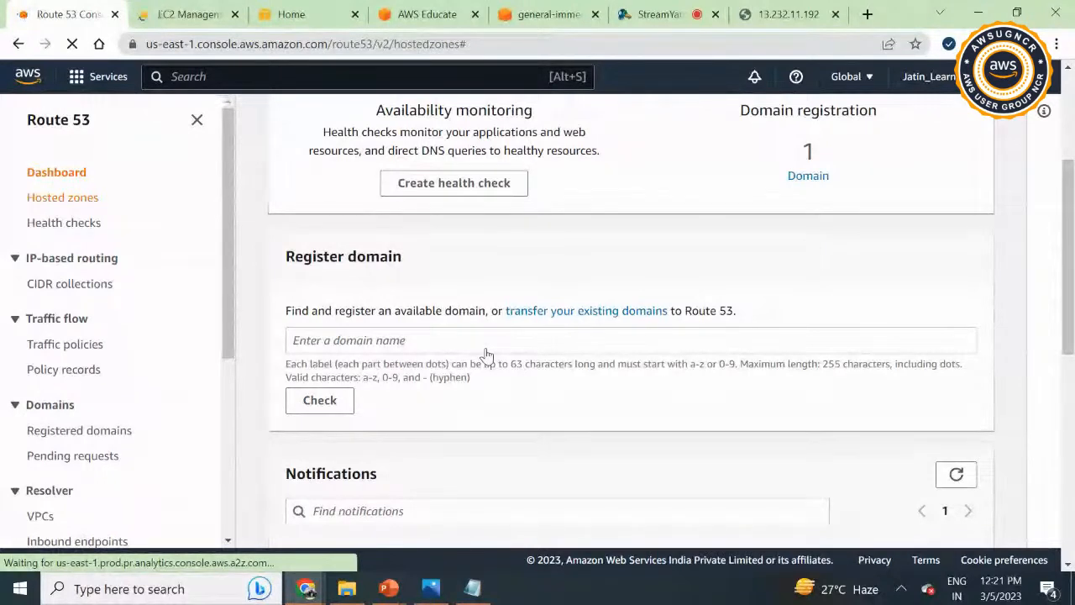
pyautogui.click(867, 15)
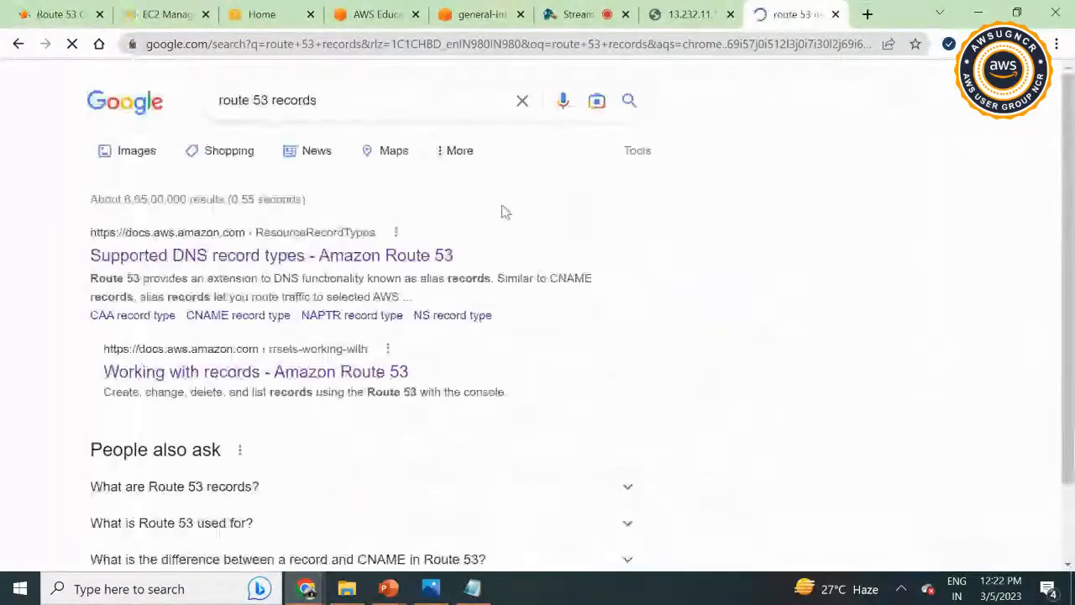
# Open the 'Supported DNS record types - Amazon Route 53' result in a new tab and view it
pyautogui.rightClick(329, 261)
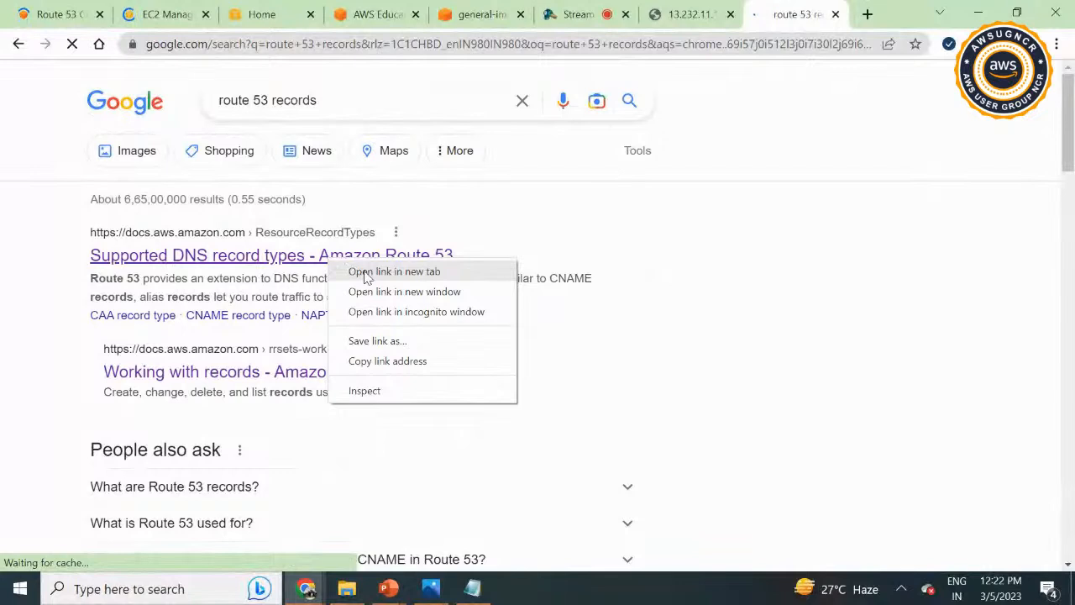
pyautogui.click(366, 272)
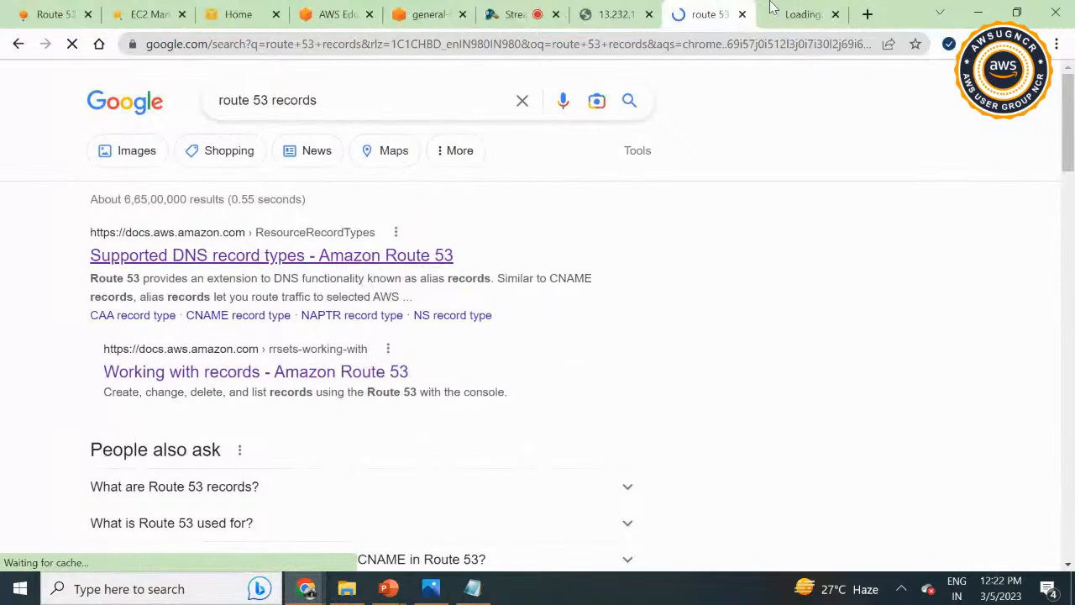
pyautogui.click(796, 15)
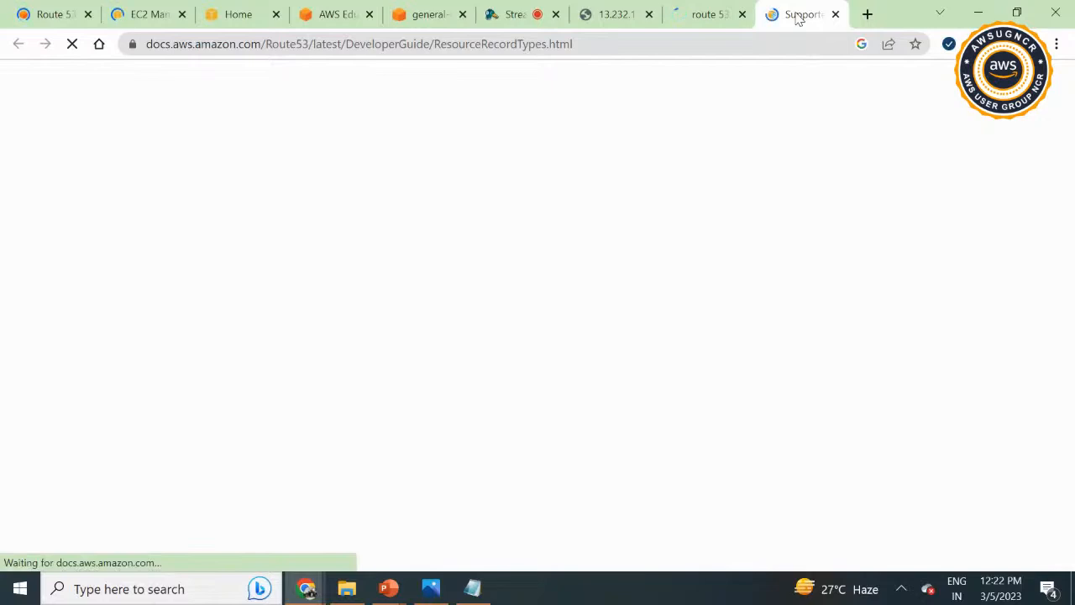
# Read the A record section on routing to an IPv4 address, then go back to the Route 53 tab
pyautogui.click(48, 18)
pyautogui.click(785, 18)
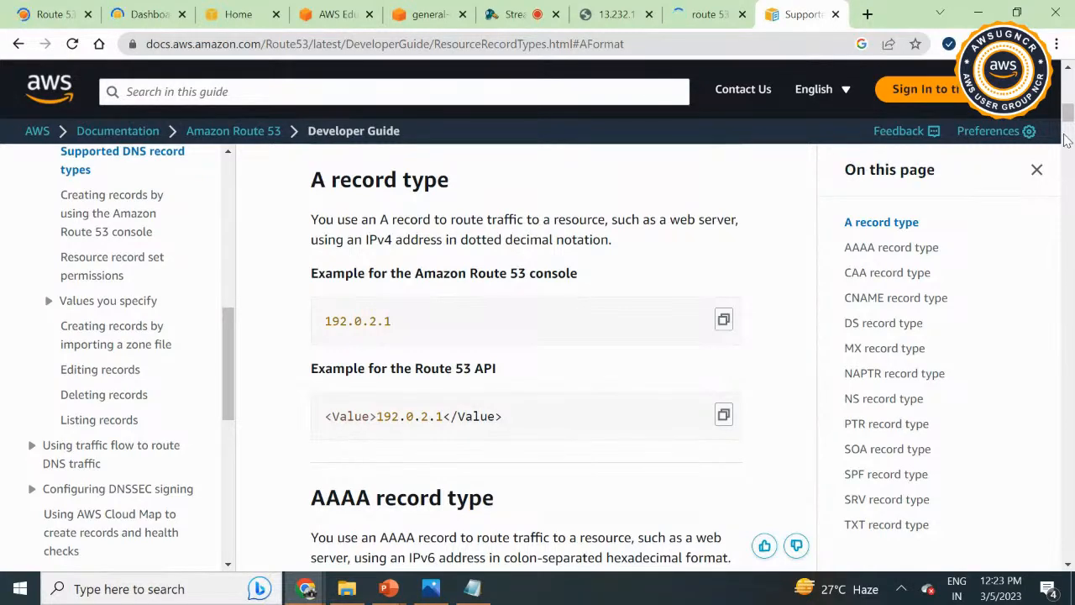
pyautogui.scroll(10, 489, 267)
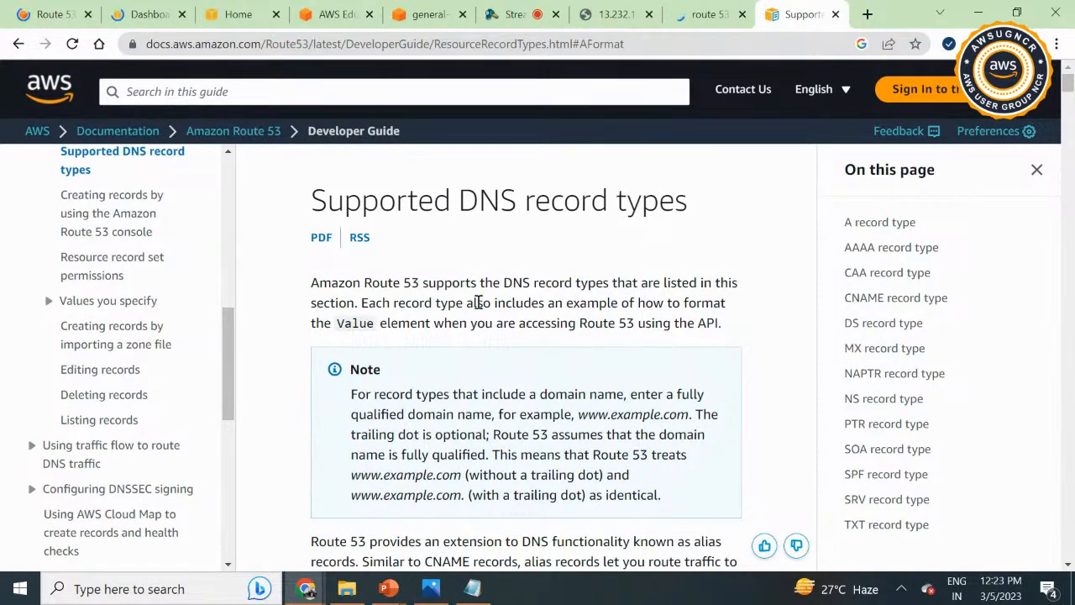
pyautogui.click(51, 20)
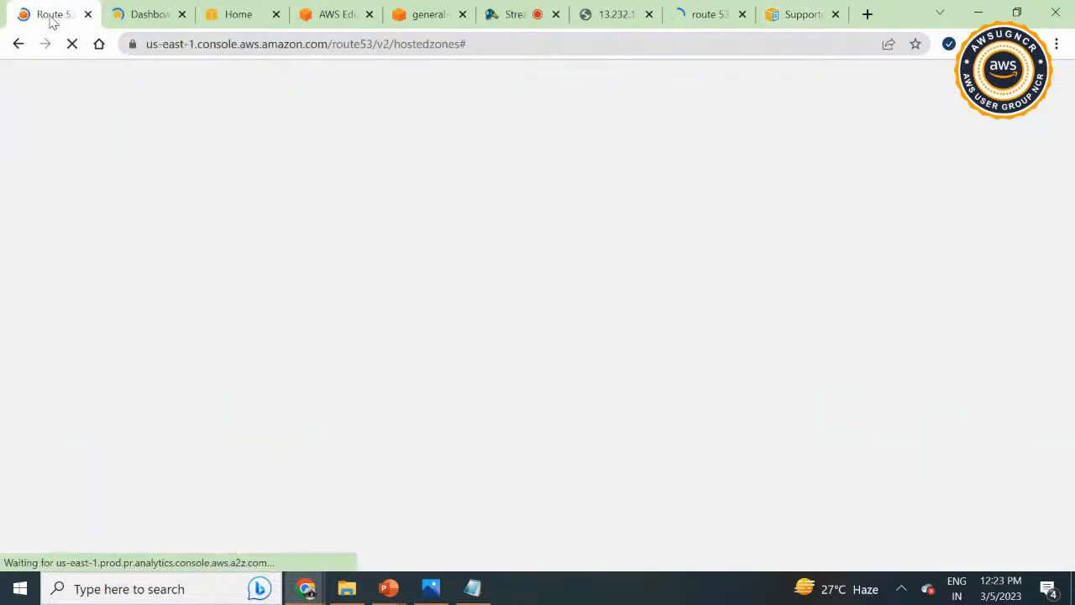
# Enter digicloudedge.com as the domain name, keep Public hosted zone, and create the zone
pyautogui.click(143, 20)
pyautogui.click(65, 17)
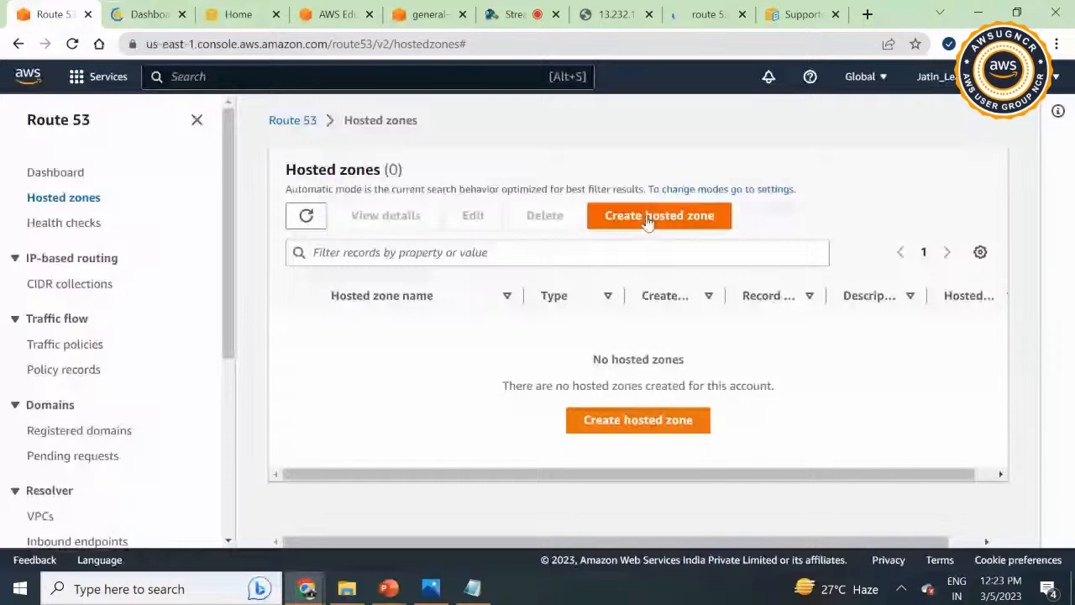
pyautogui.click(649, 216)
pyautogui.write('digicloudedge')
pyautogui.press('BackSpace')
pyautogui.press('BackSpace')
pyautogui.press('BackSpace')
pyautogui.write('the')
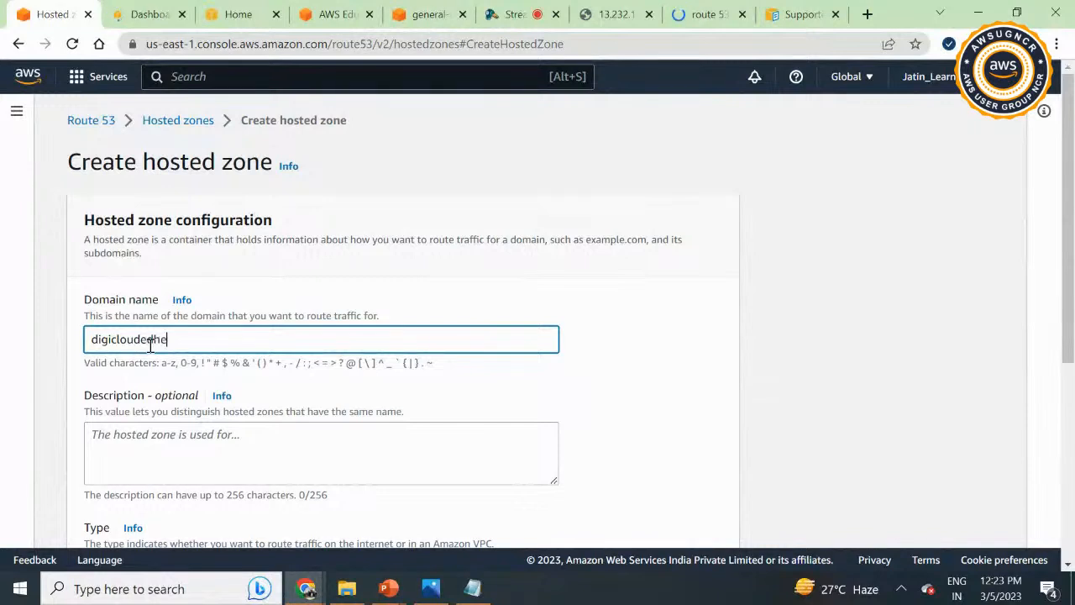
pyautogui.press('BackSpace')
pyautogui.press('BackSpace')
pyautogui.press('BackSpace')
pyautogui.write('dge.com')
pyautogui.moveTo(1067, 226); pyautogui.dragTo(1066, 420)
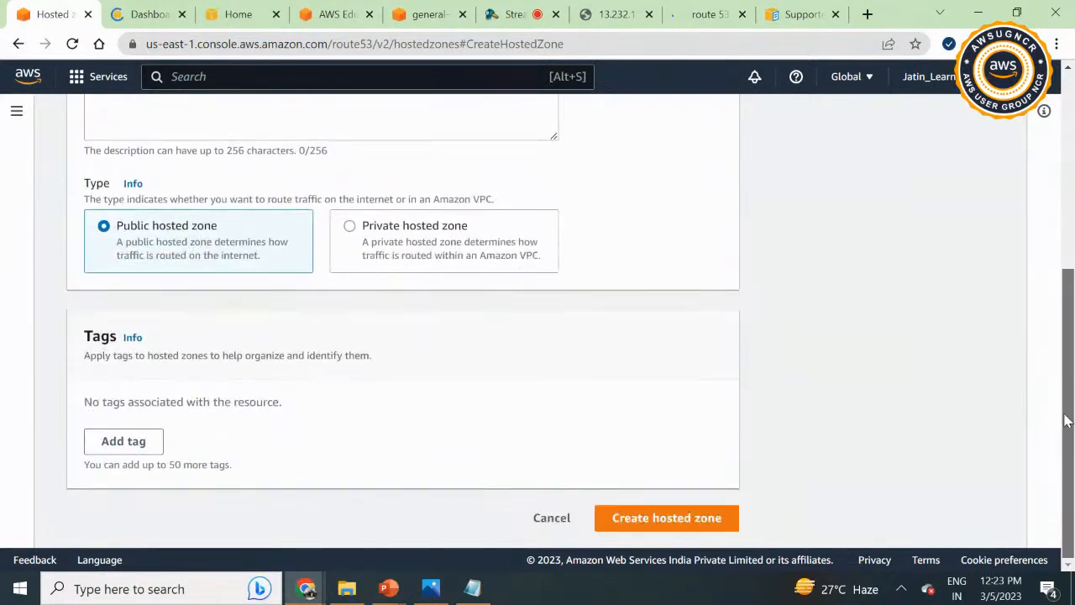
pyautogui.click(687, 526)
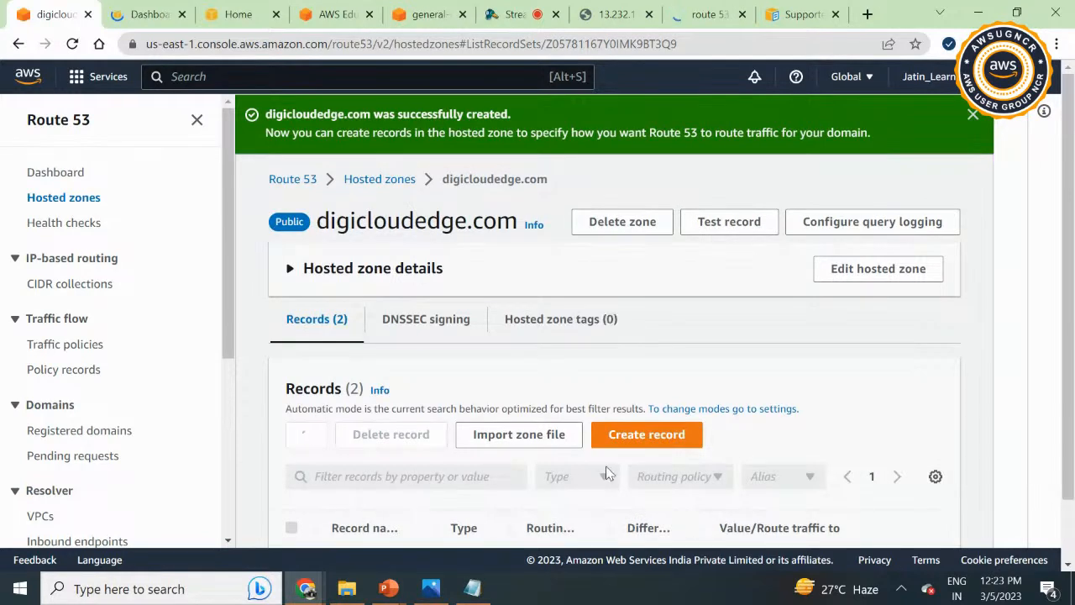
# Start a new record and paste 13.232.11.192 from the test page as its value, removing the http prefix
pyautogui.scroll(-1, 682, 339)
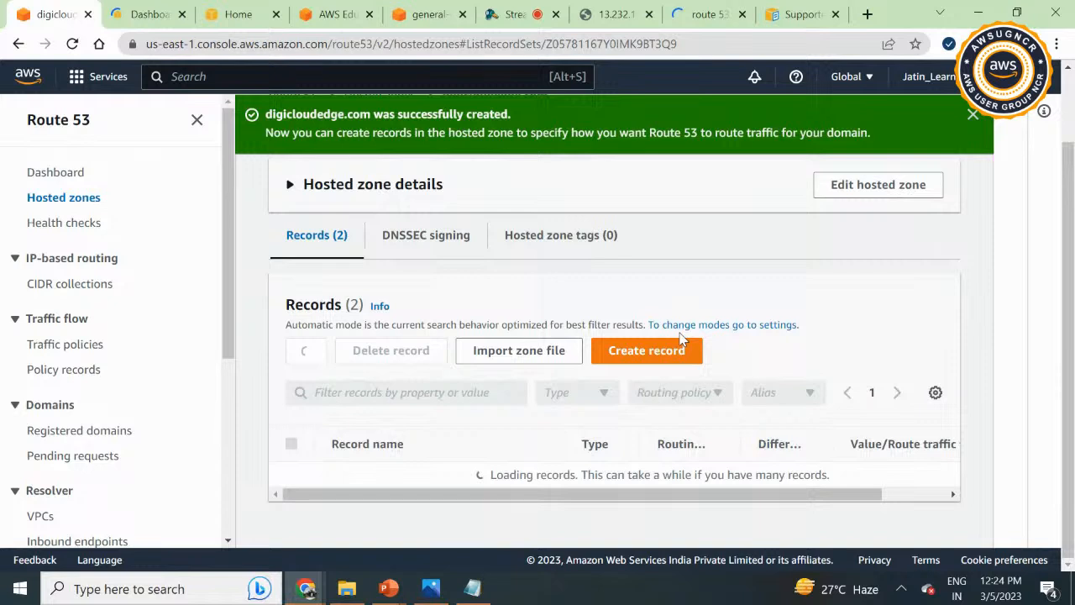
pyautogui.click(645, 279)
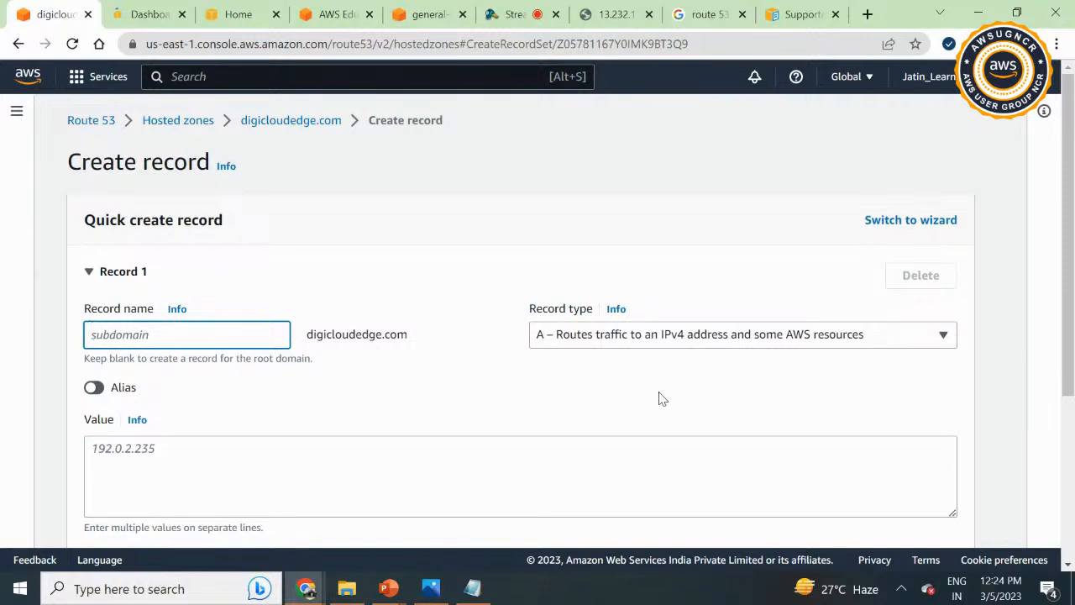
pyautogui.click(165, 479)
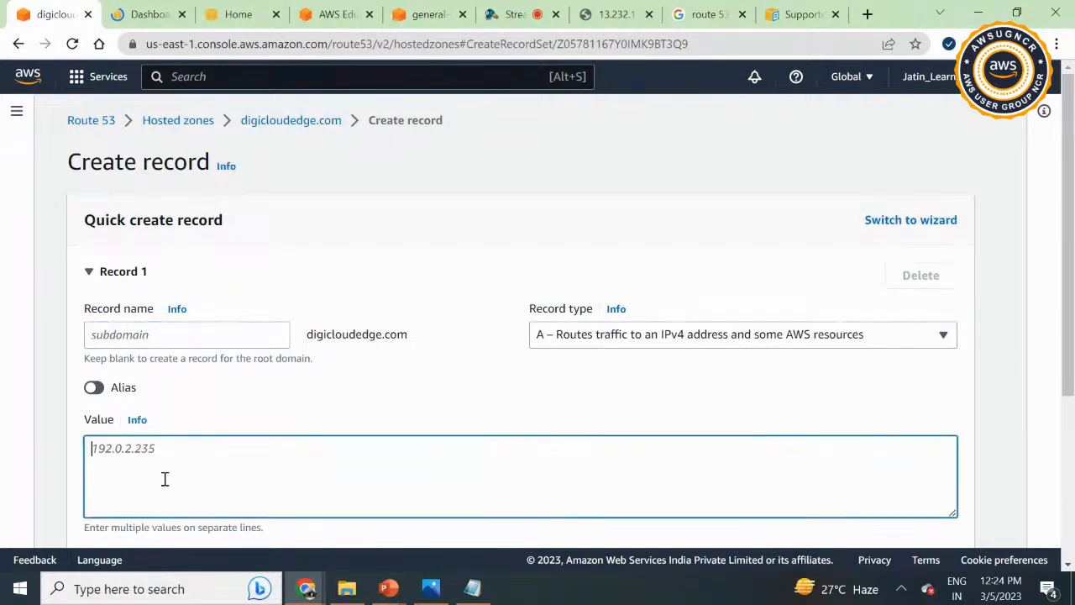
pyautogui.click(597, 13)
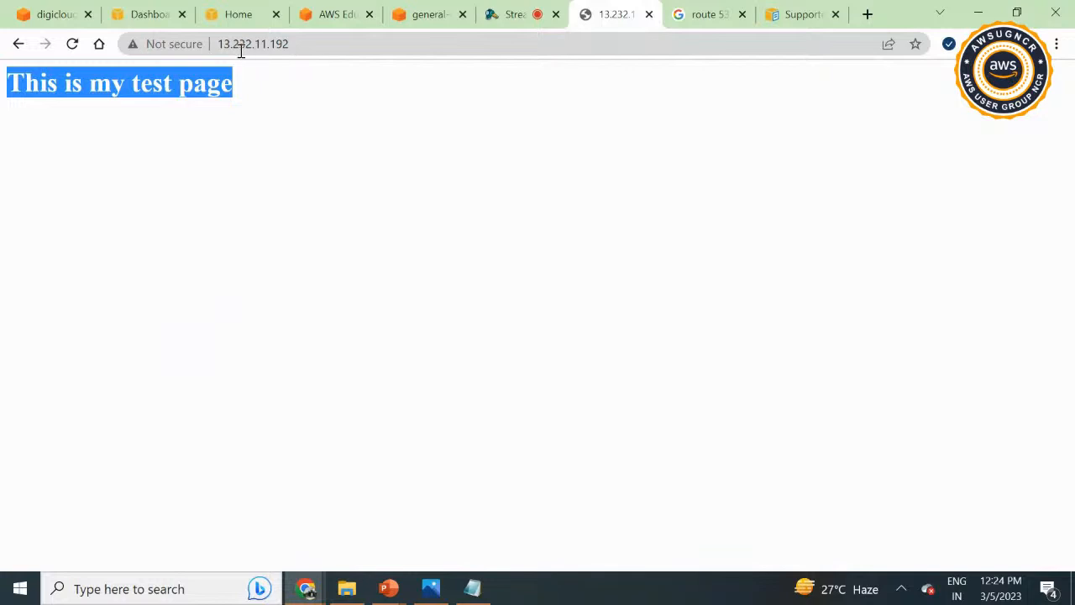
pyautogui.click(299, 50)
pyautogui.hotkey('ctrl', 'c')
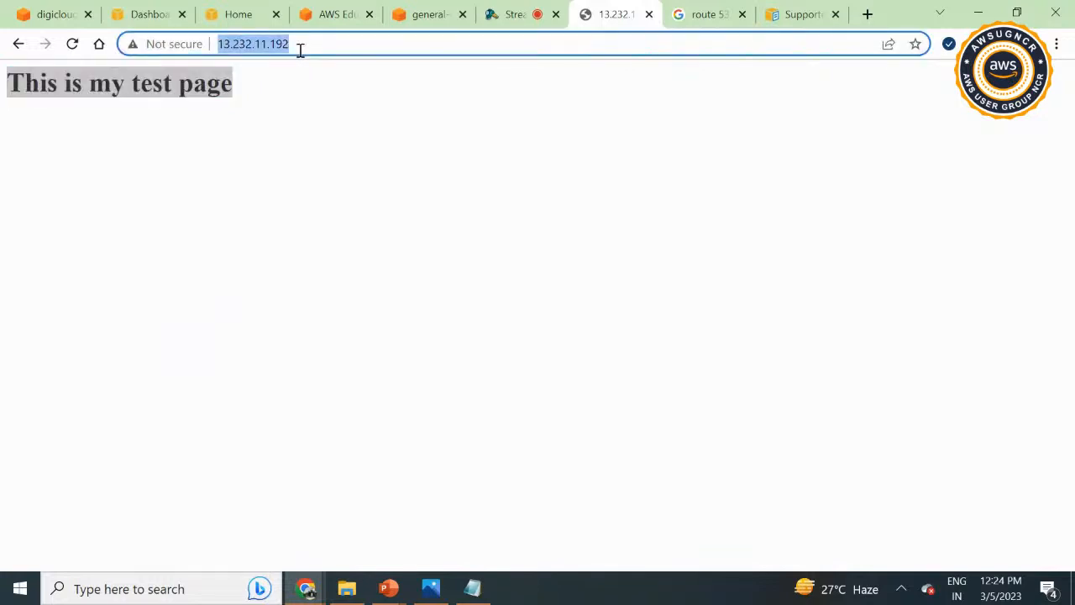
pyautogui.click(46, 14)
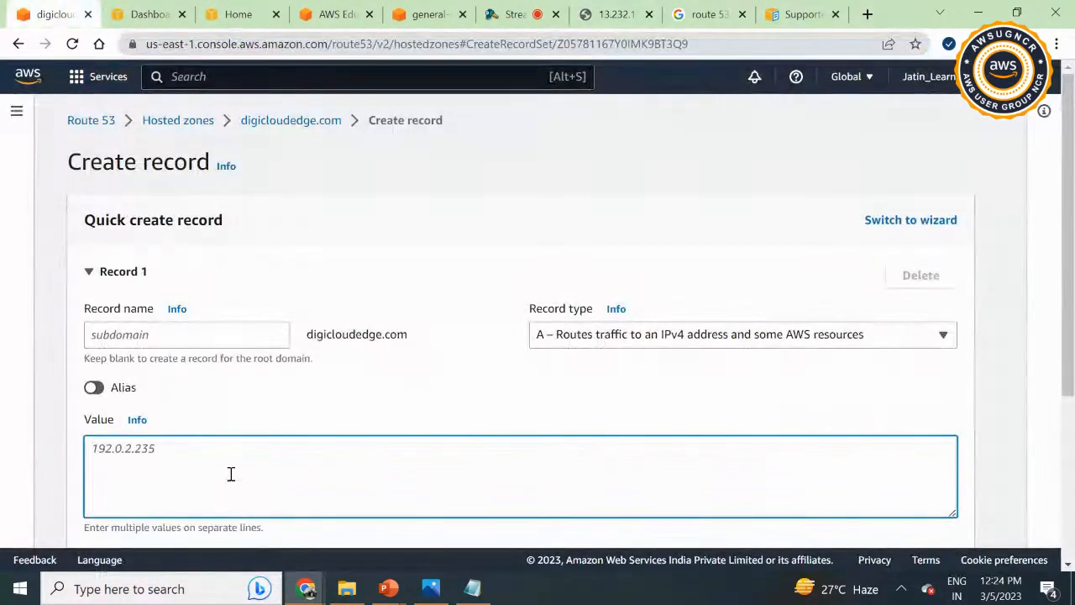
pyautogui.hotkey('ctrl', 'v')
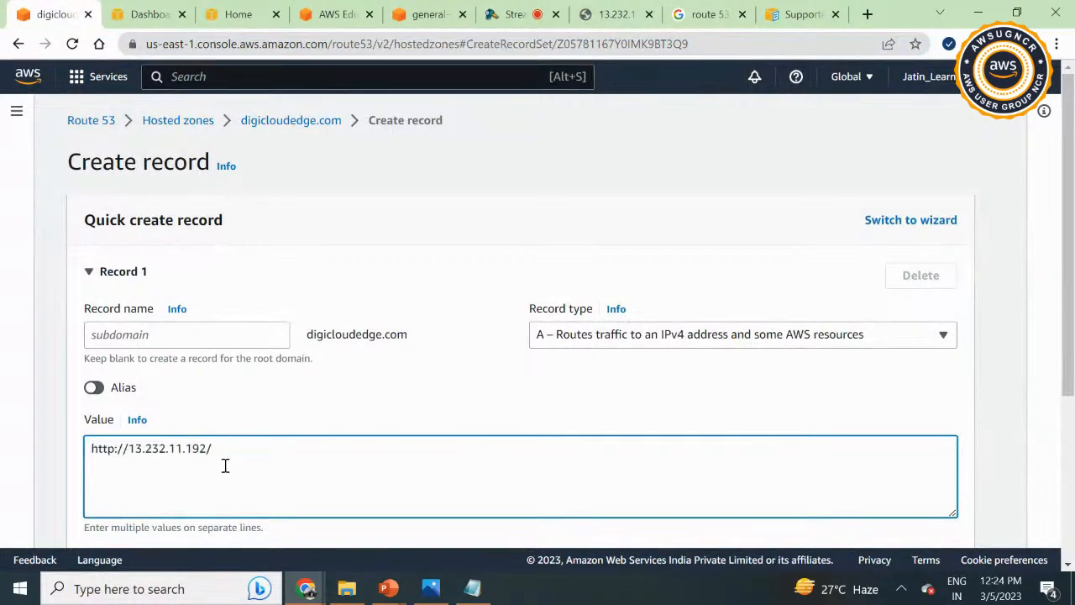
pyautogui.press('Right')
pyautogui.press('Right')
pyautogui.press('Right')
pyautogui.press('Right')
pyautogui.press('Right')
pyautogui.press('BackSpace')
pyautogui.press('BackSpace')
pyautogui.press('BackSpace')
pyautogui.press('BackSpace')
pyautogui.press('BackSpace')
pyautogui.press('BackSpace')
pyautogui.press('BackSpace')
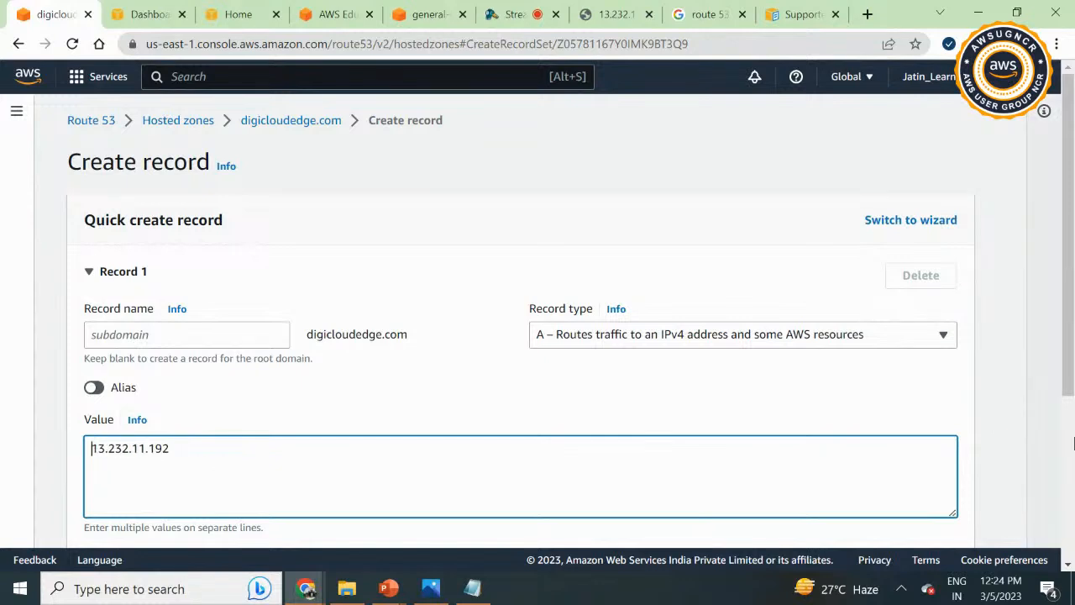
# Review the TTL help, keep TTL at 300 and create the A record
pyautogui.moveTo(1067, 368); pyautogui.dragTo(1061, 515)
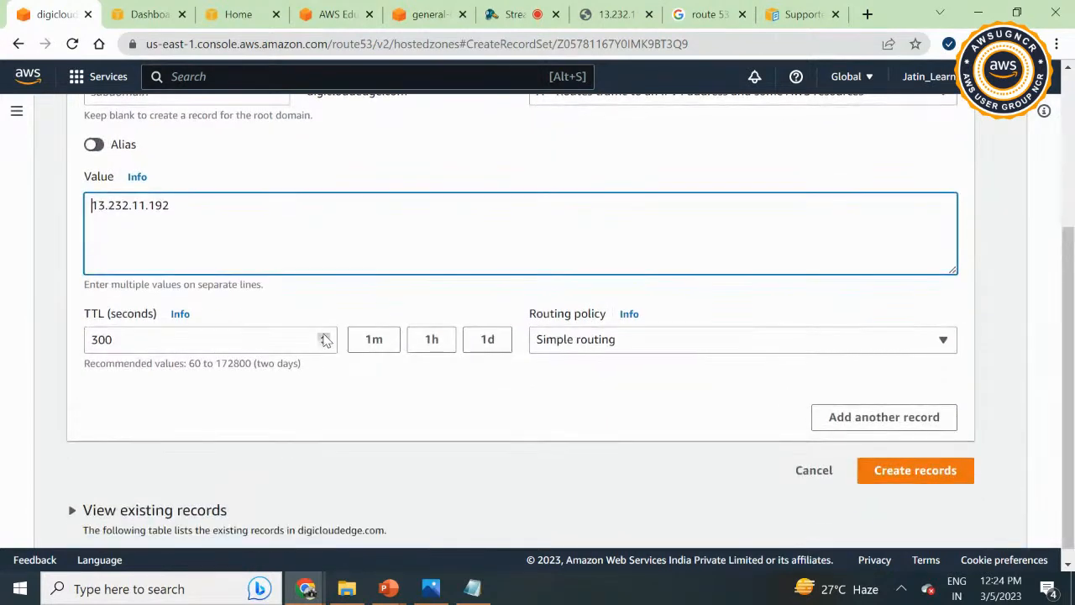
pyautogui.click(180, 314)
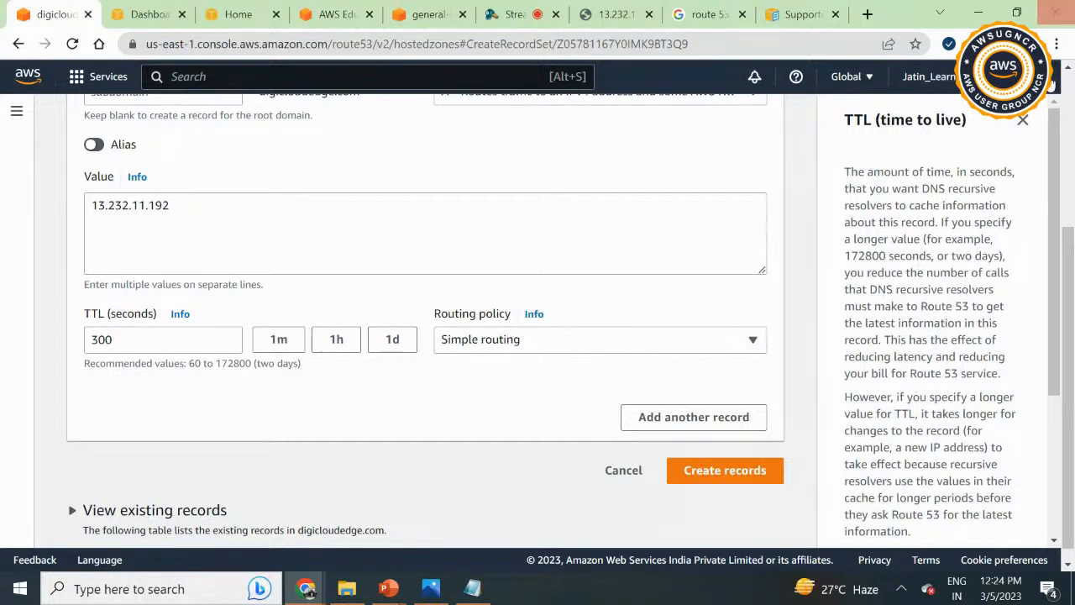
pyautogui.click(1023, 120)
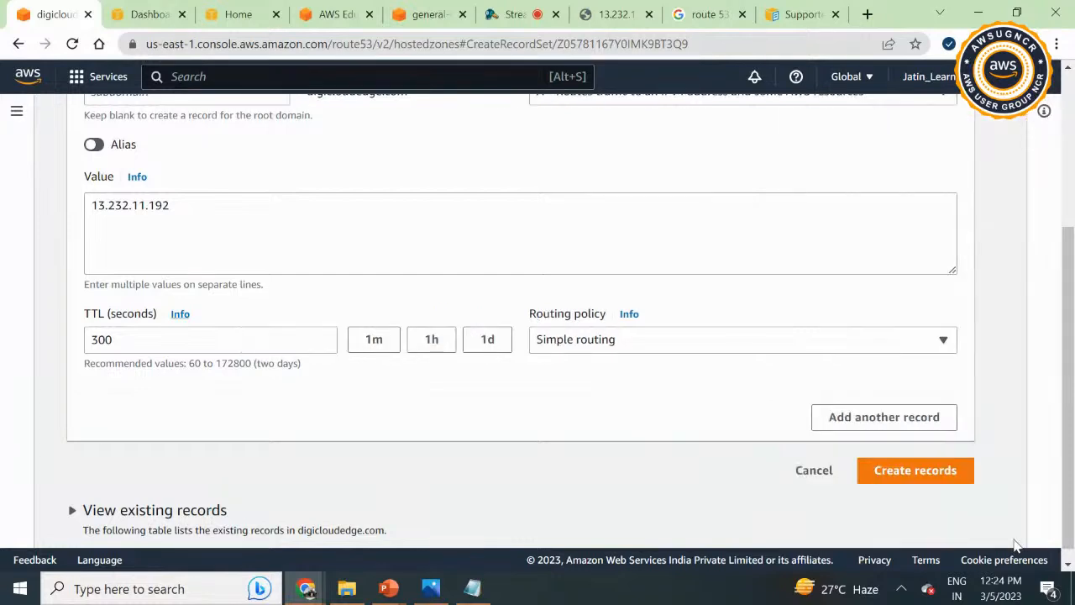
pyautogui.click(936, 475)
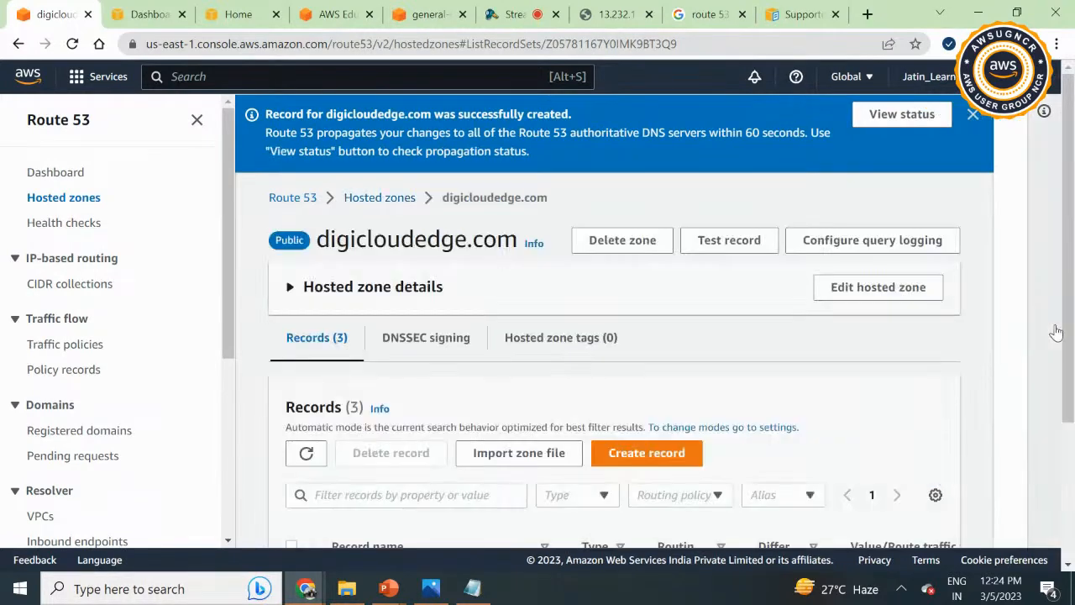
# Copy the A record's domain name and try loading digicloudedge.com in a new browser tab
pyautogui.moveTo(1071, 328); pyautogui.dragTo(1072, 463)
pyautogui.moveTo(654, 498); pyautogui.dragTo(551, 510)
pyautogui.moveTo(445, 382); pyautogui.dragTo(333, 389)
pyautogui.hotkey('ctrl', 'c')
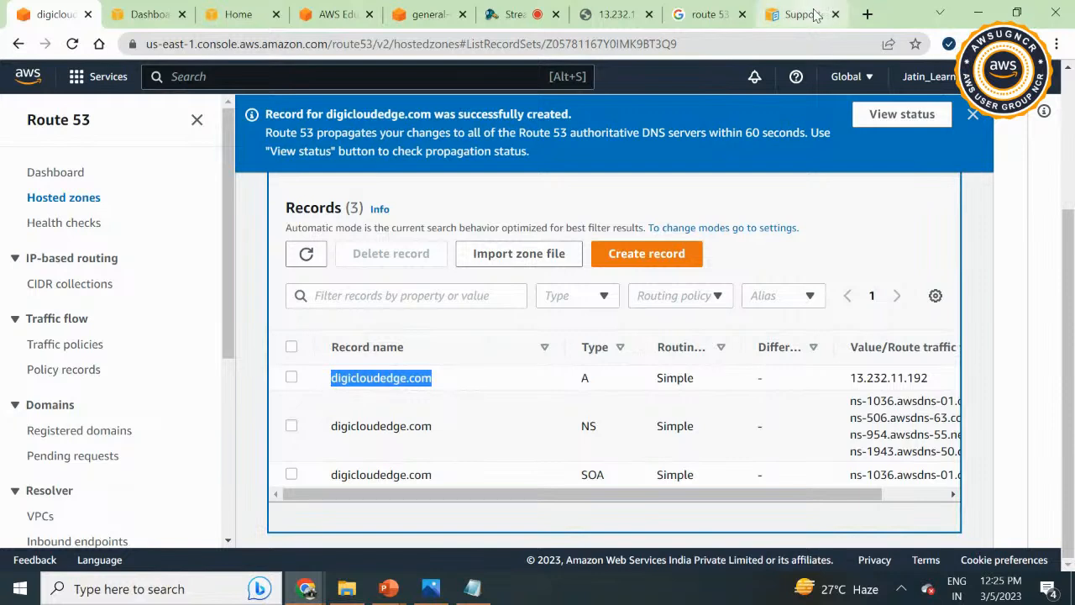
pyautogui.click(866, 19)
pyautogui.hotkey('ctrl', 'v')
pyautogui.press('Return')
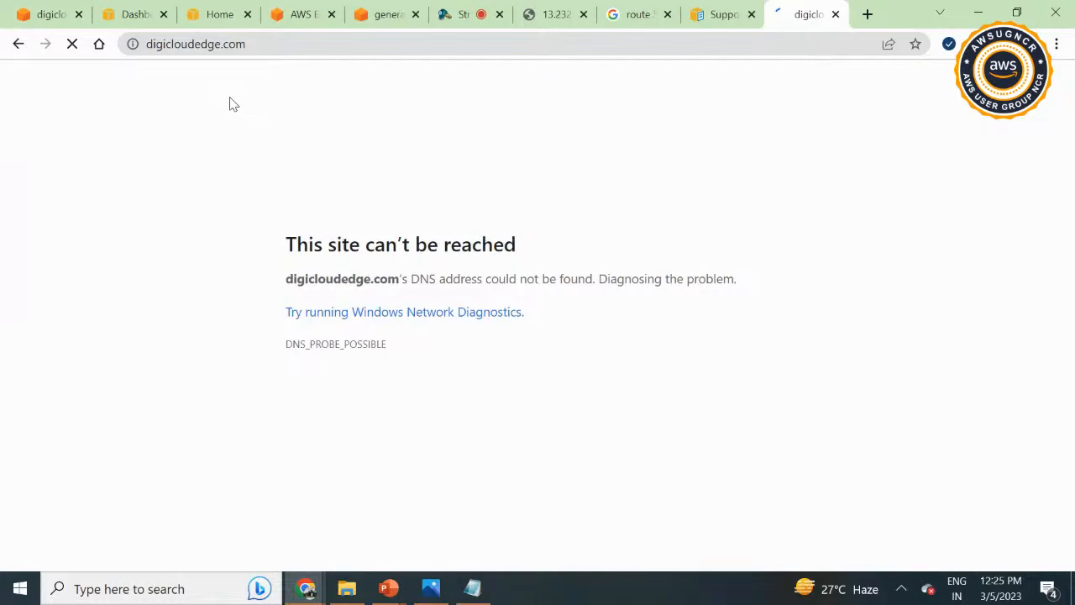
# Check the digicloudedge.com registered domain details, reload the failing site, then open the hosted zones list
pyautogui.click(42, 14)
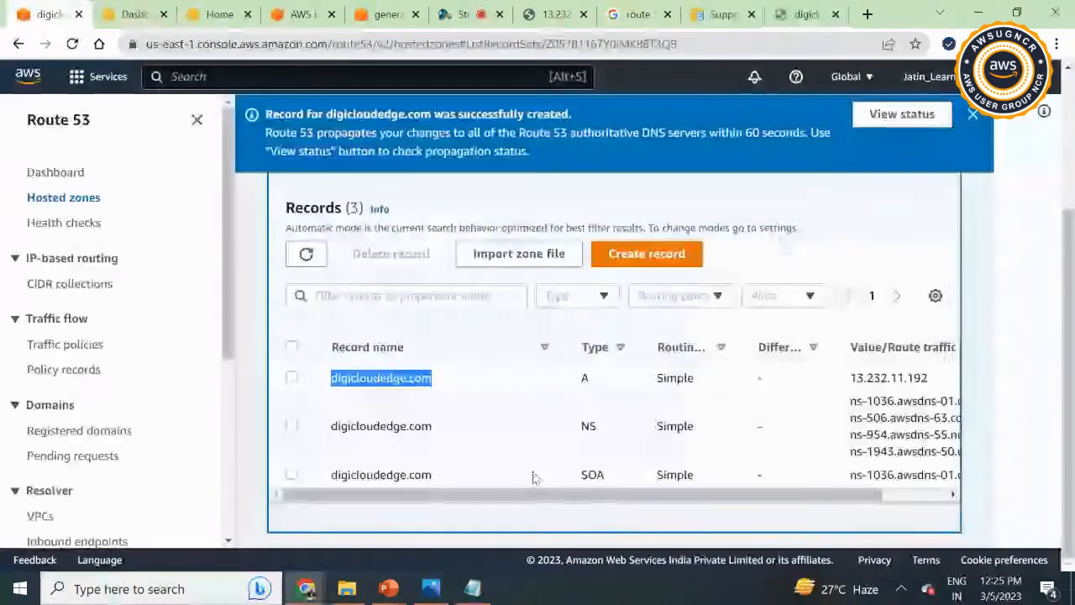
pyautogui.moveTo(517, 495); pyautogui.dragTo(479, 519)
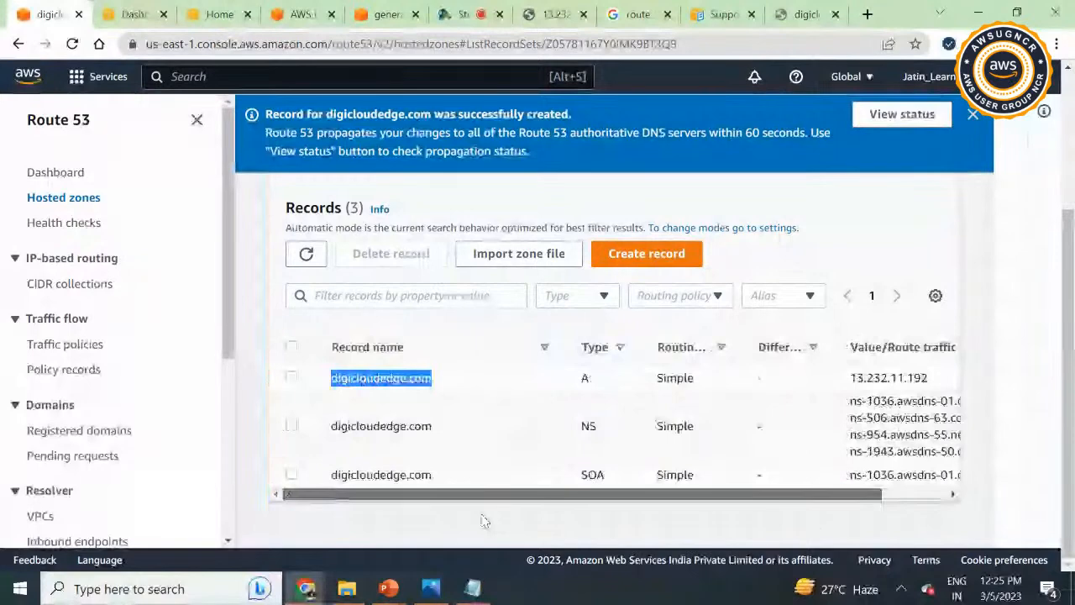
pyautogui.click(111, 431)
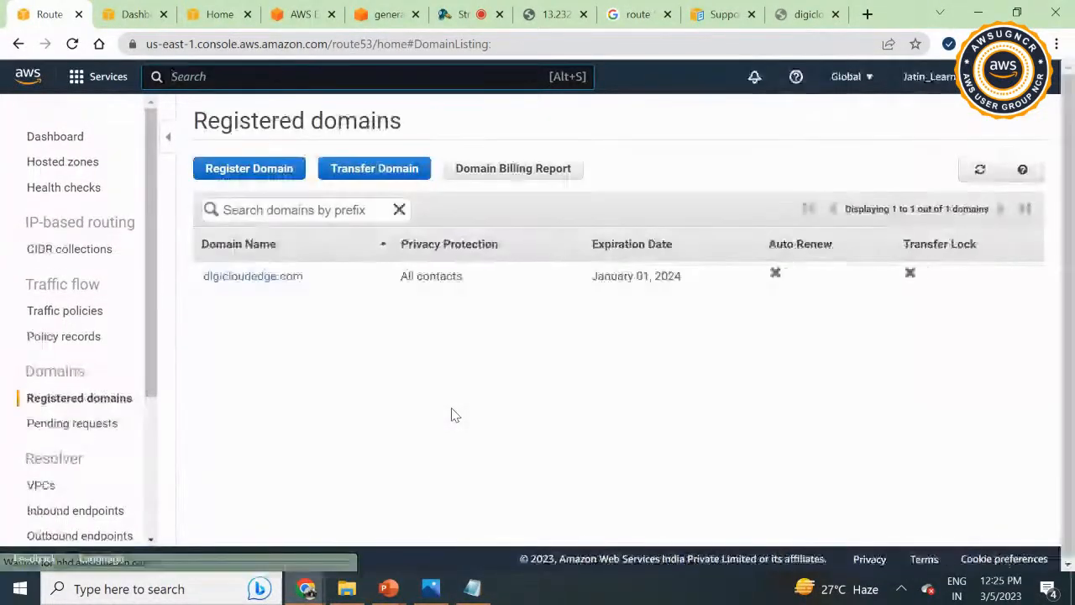
pyautogui.click(237, 280)
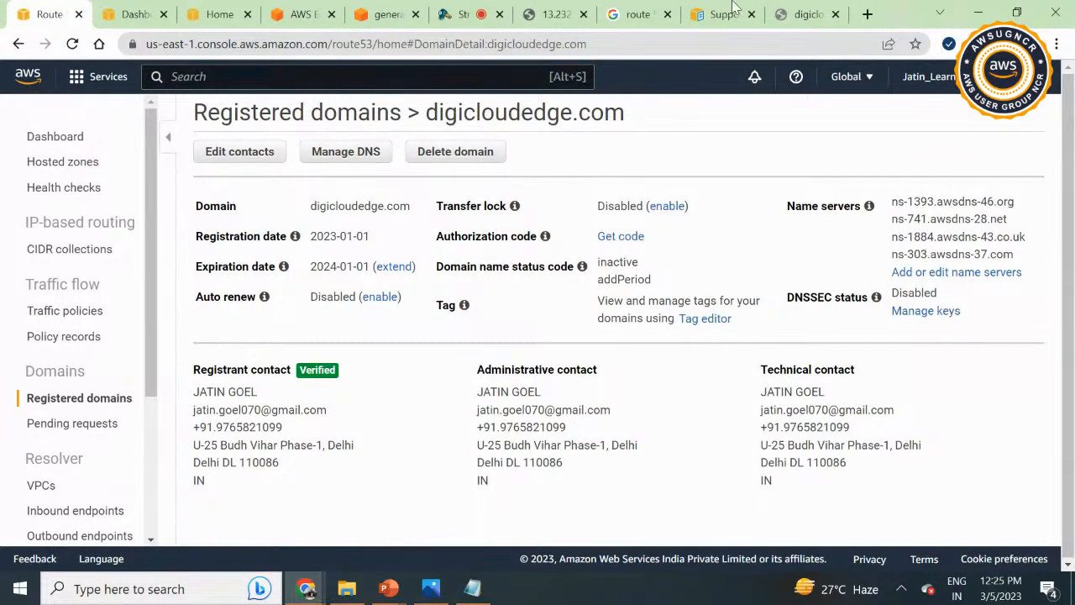
pyautogui.click(805, 14)
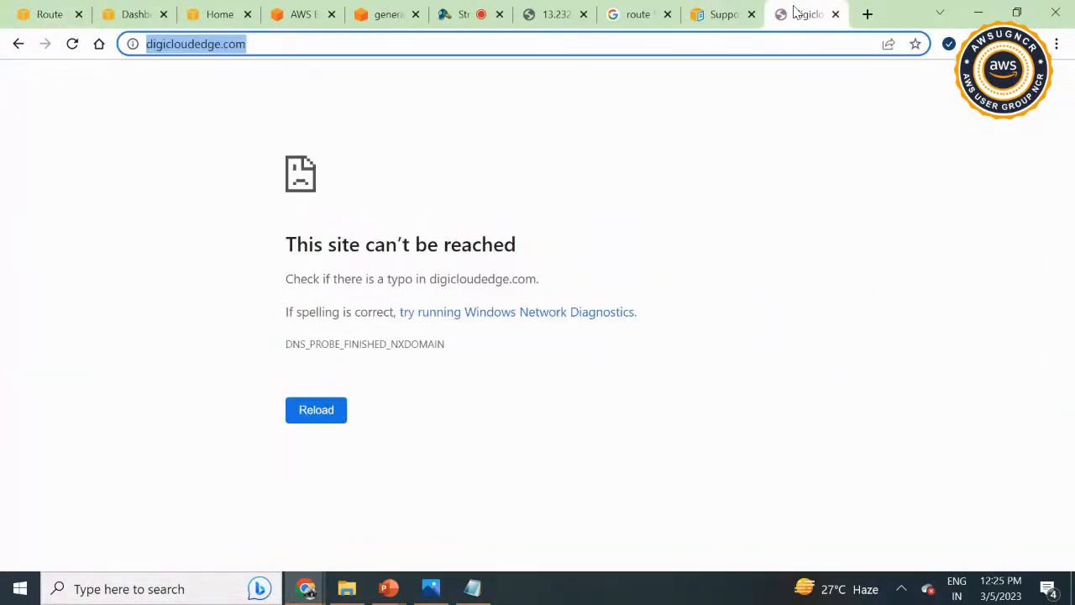
pyautogui.click(72, 44)
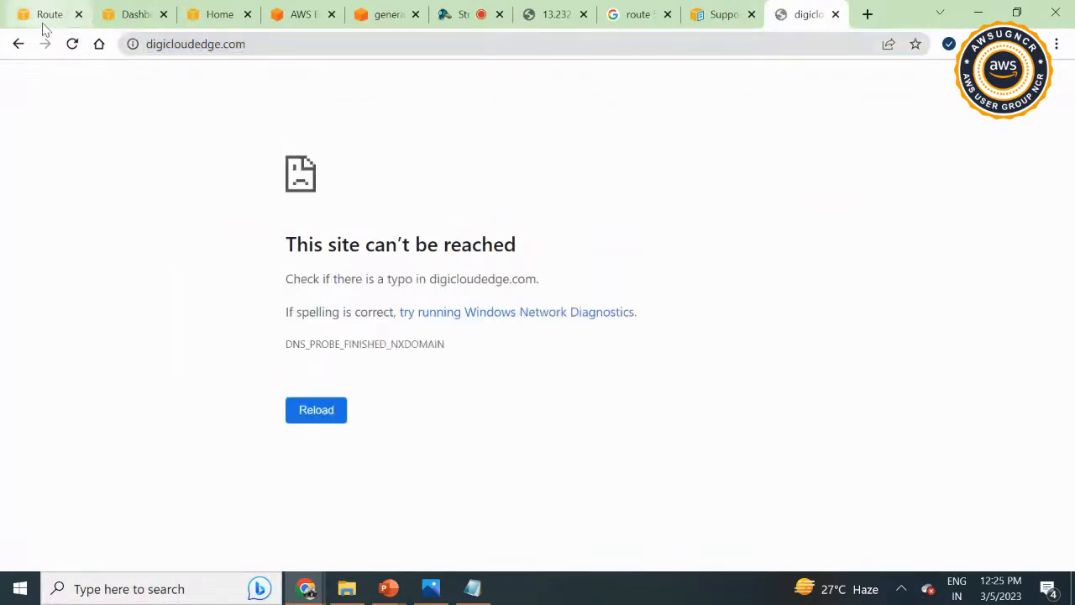
pyautogui.click(42, 17)
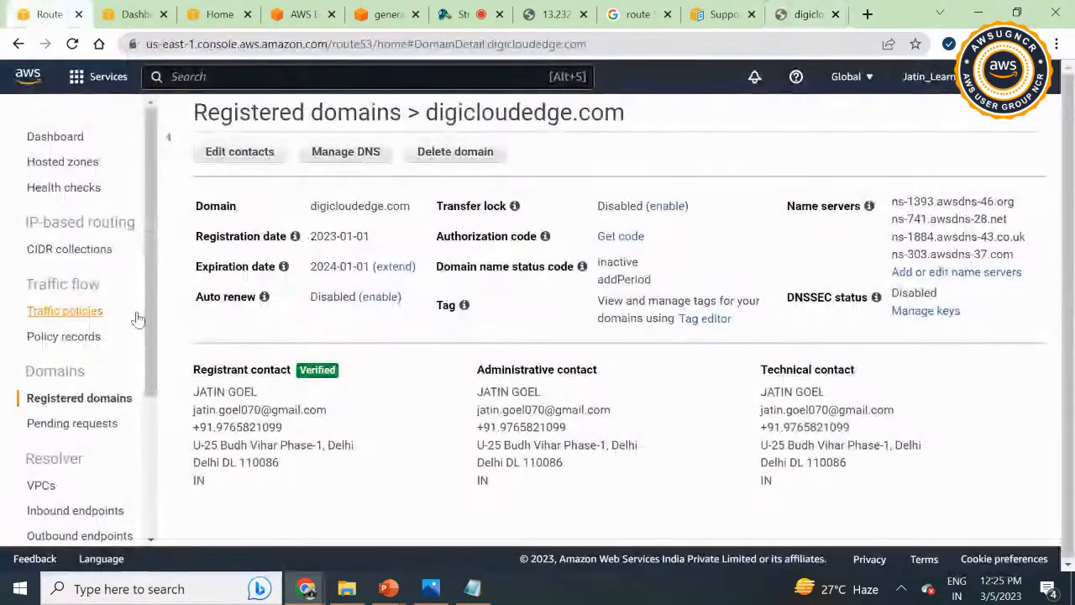
pyautogui.click(73, 165)
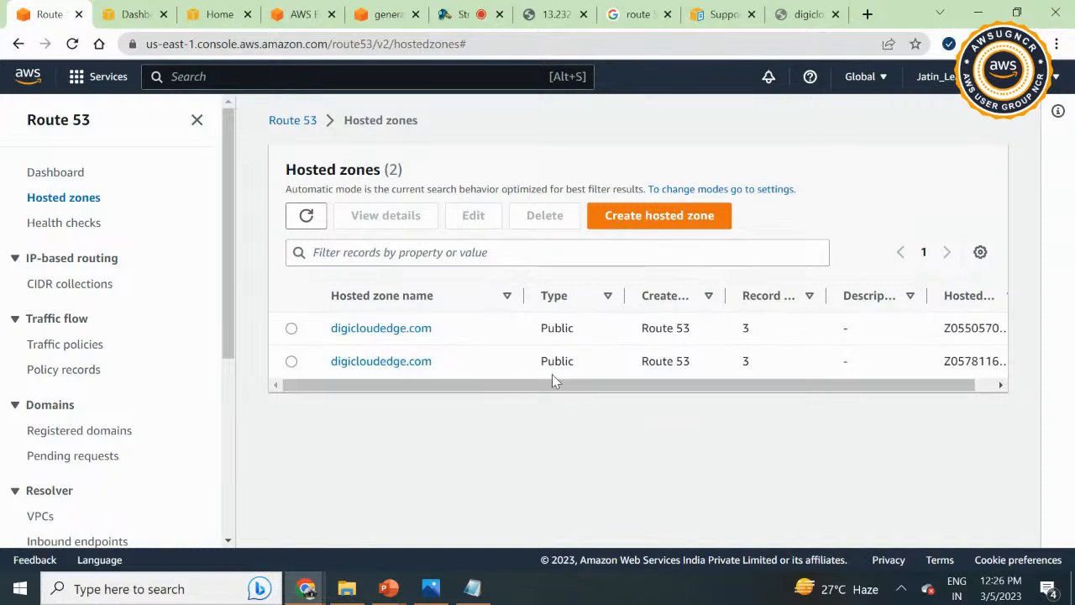
# Open the second digicloudedge.com hosted zone, check its records, and return to the list
pyautogui.moveTo(540, 386); pyautogui.dragTo(774, 415)
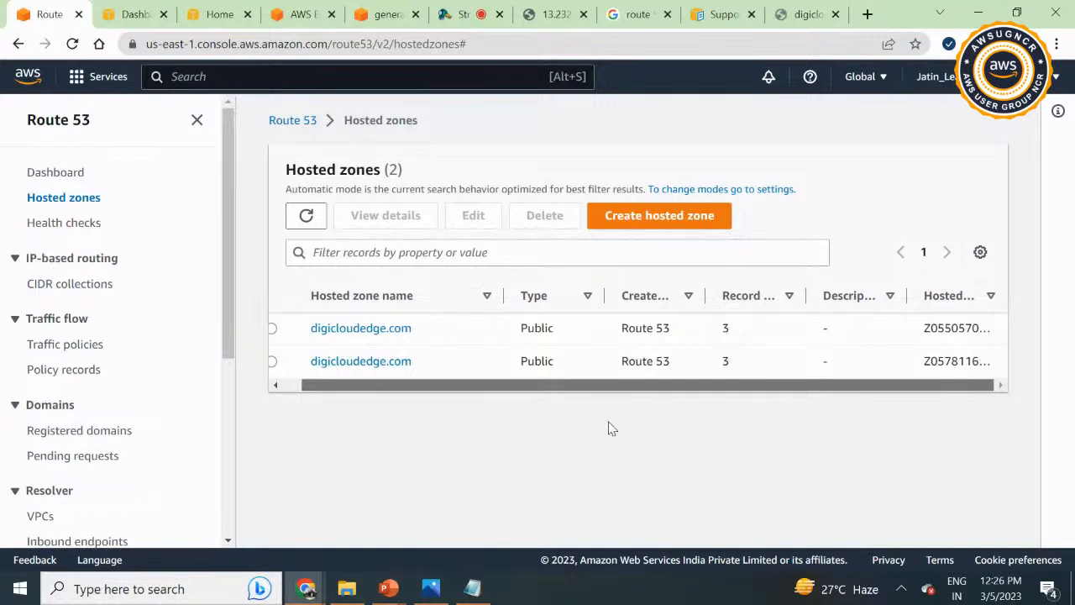
pyautogui.moveTo(552, 391); pyautogui.dragTo(445, 388)
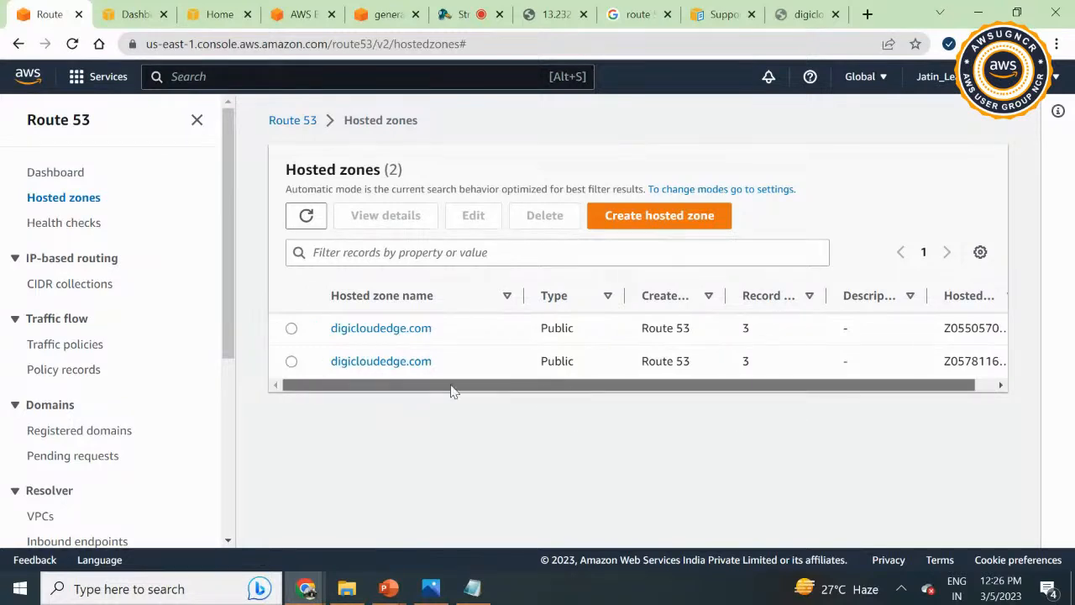
pyautogui.click(384, 363)
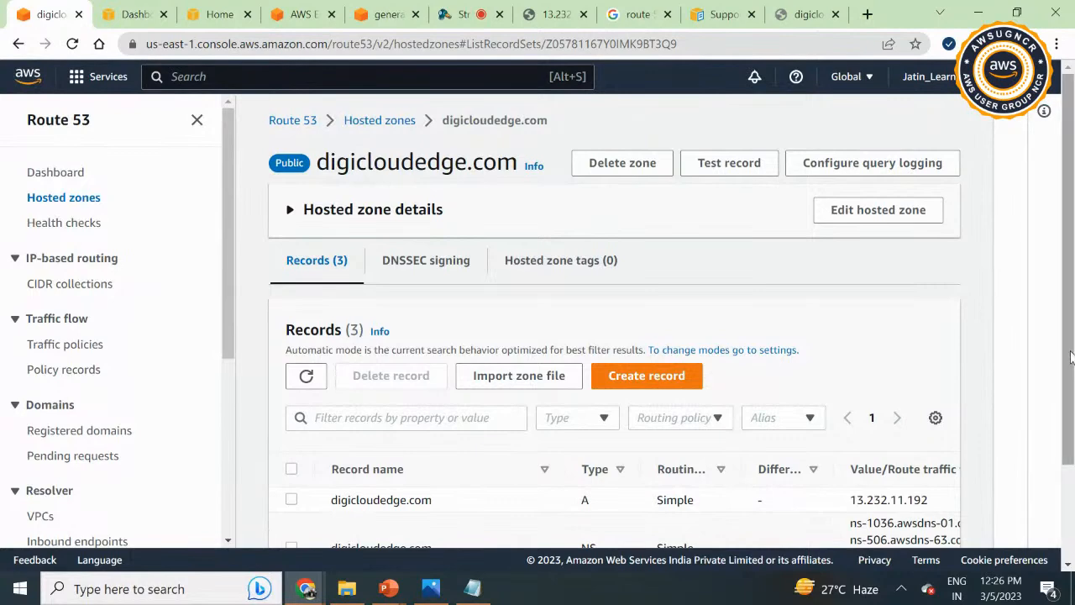
pyautogui.moveTo(1071, 361); pyautogui.dragTo(1071, 408)
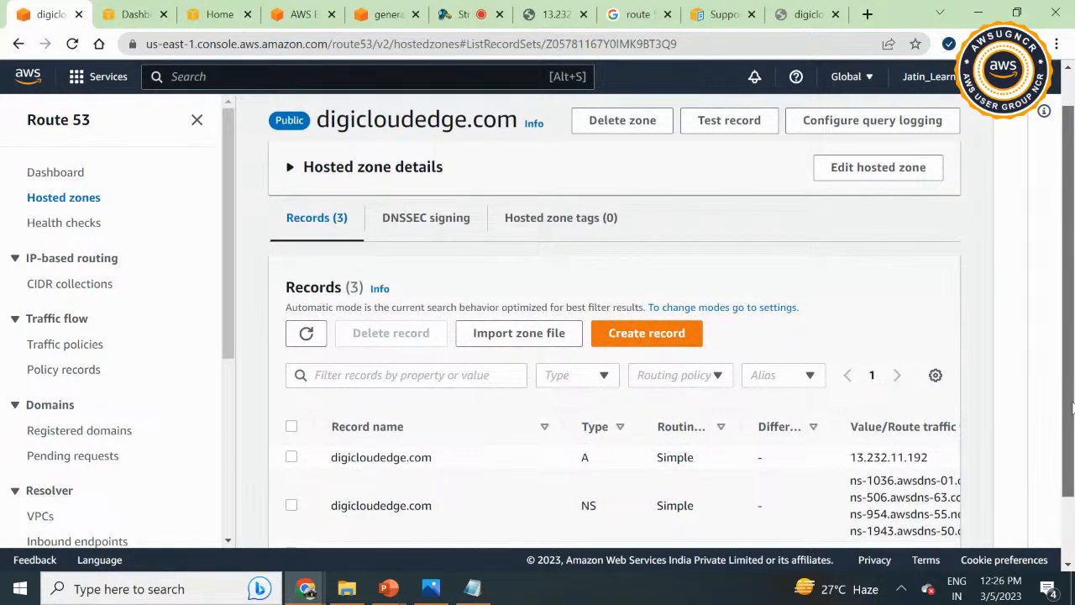
pyautogui.scroll(1, 1072, 408)
pyautogui.click(365, 120)
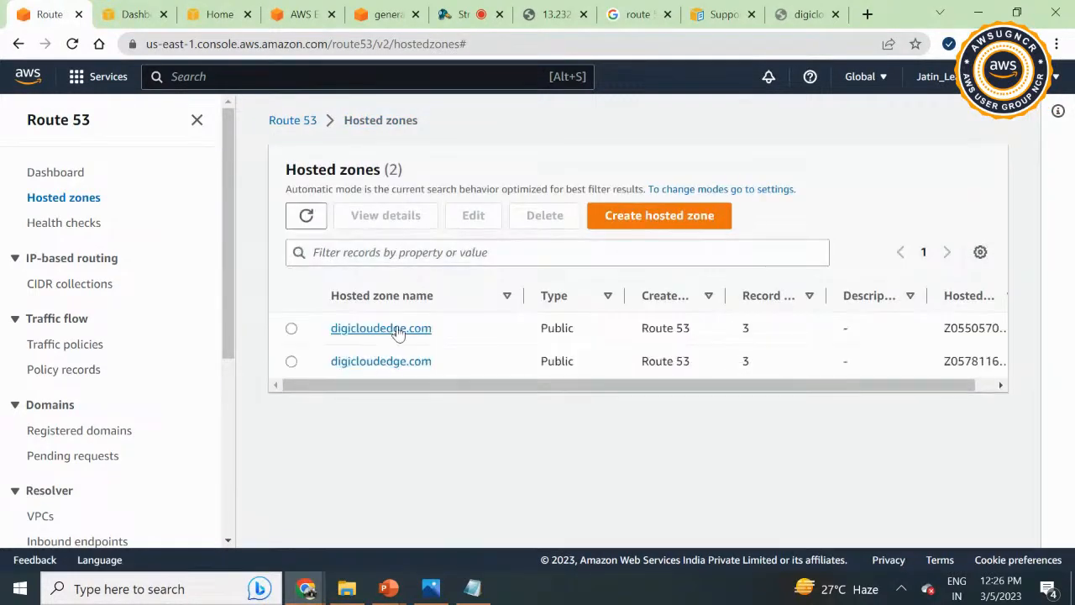
# Open the first digicloudedge.com hosted zone and review its records before going back
pyautogui.click(398, 328)
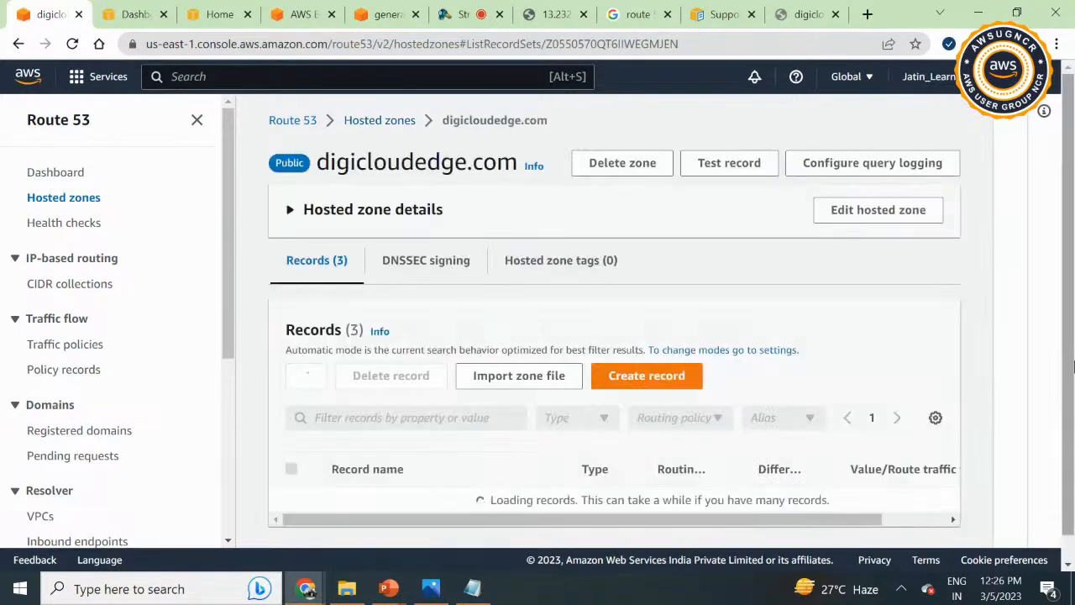
pyautogui.moveTo(1071, 380); pyautogui.dragTo(1069, 493)
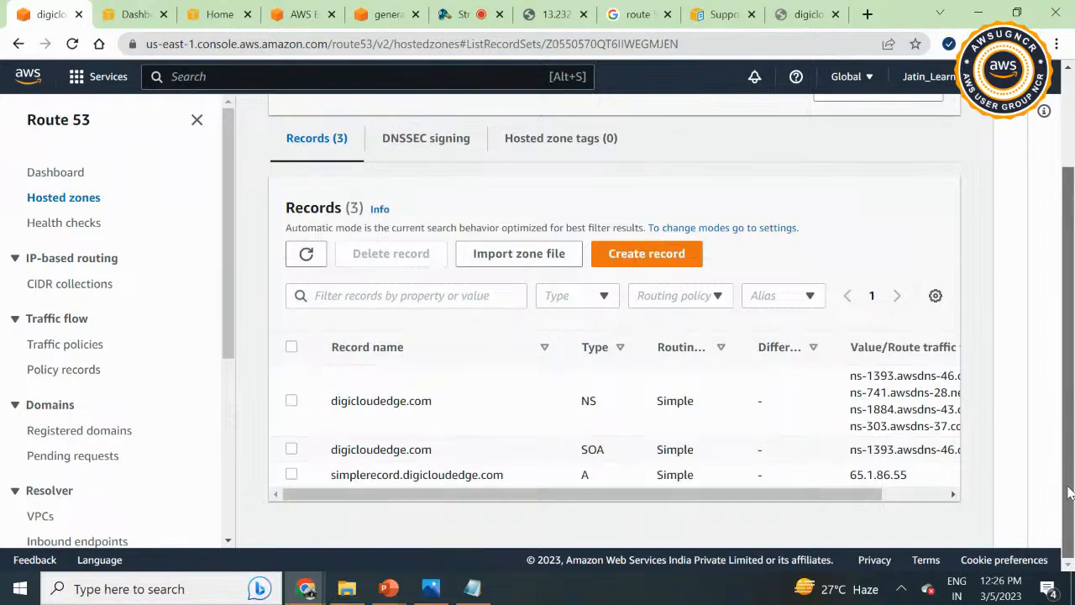
pyautogui.moveTo(1069, 493); pyautogui.dragTo(1069, 360)
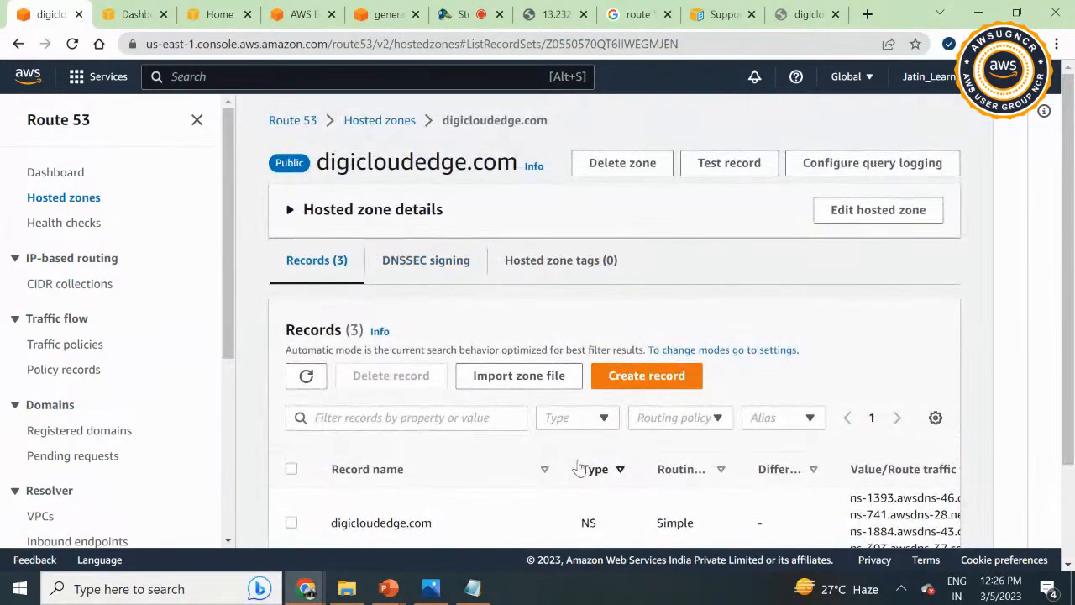
pyautogui.scroll(-3, 1057, 473)
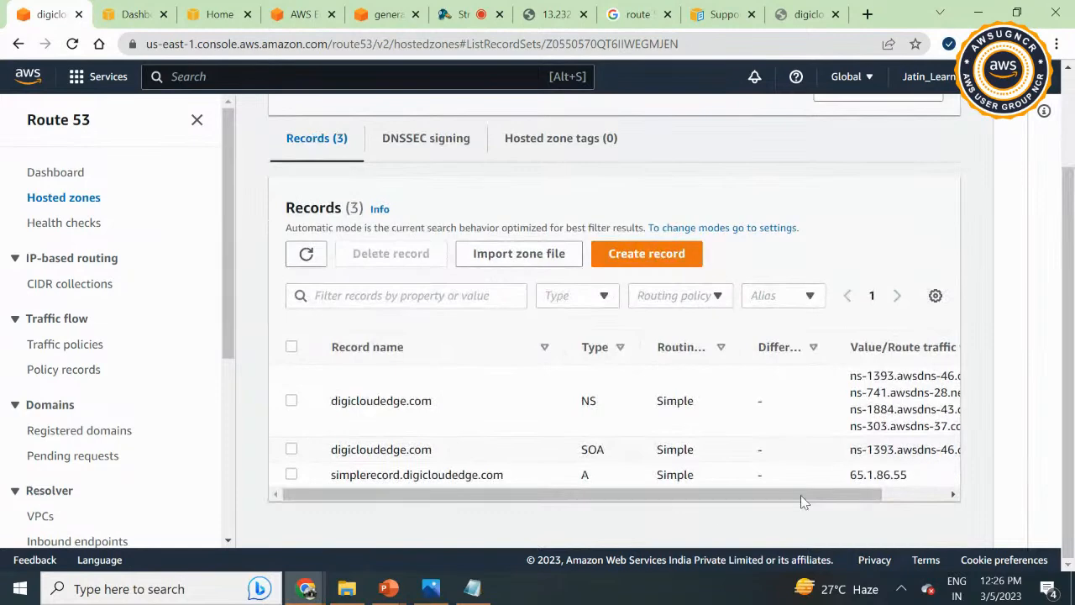
pyautogui.moveTo(682, 488); pyautogui.dragTo(748, 501)
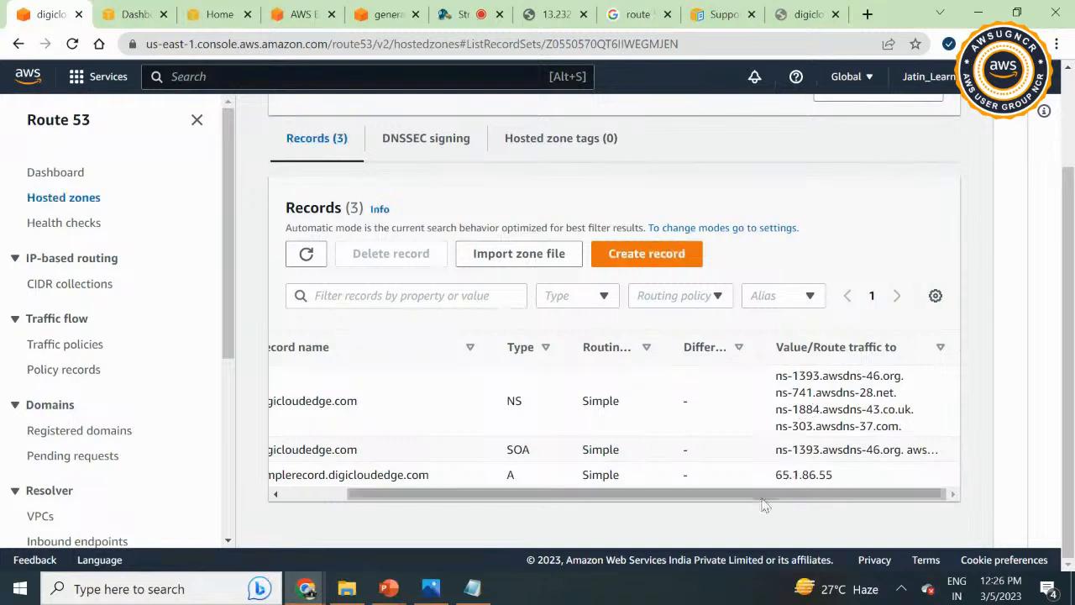
pyautogui.moveTo(762, 493); pyautogui.dragTo(521, 485)
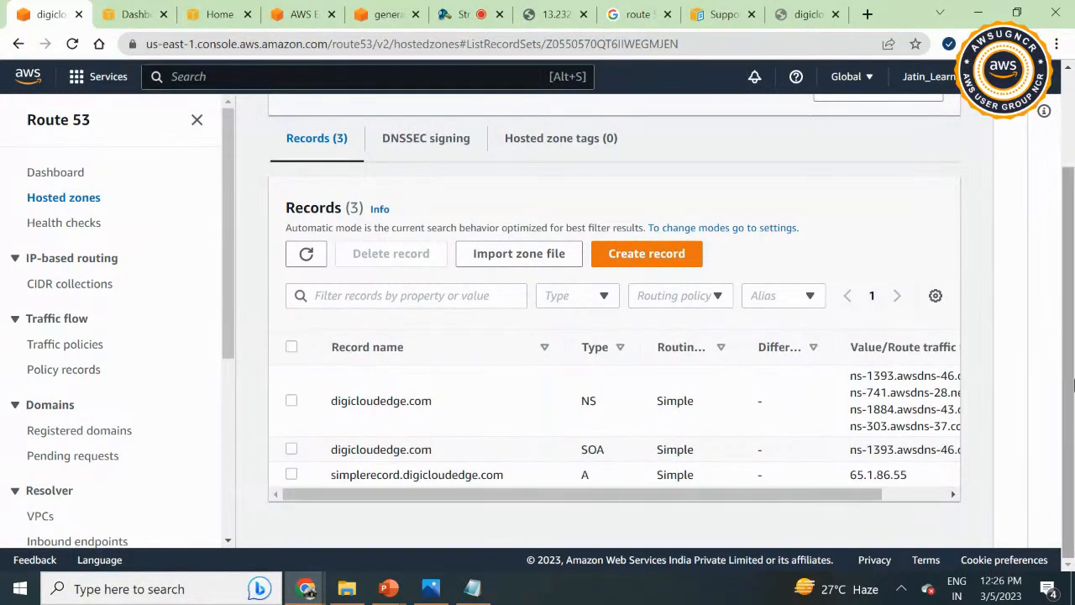
pyautogui.scroll(2, 848, 118)
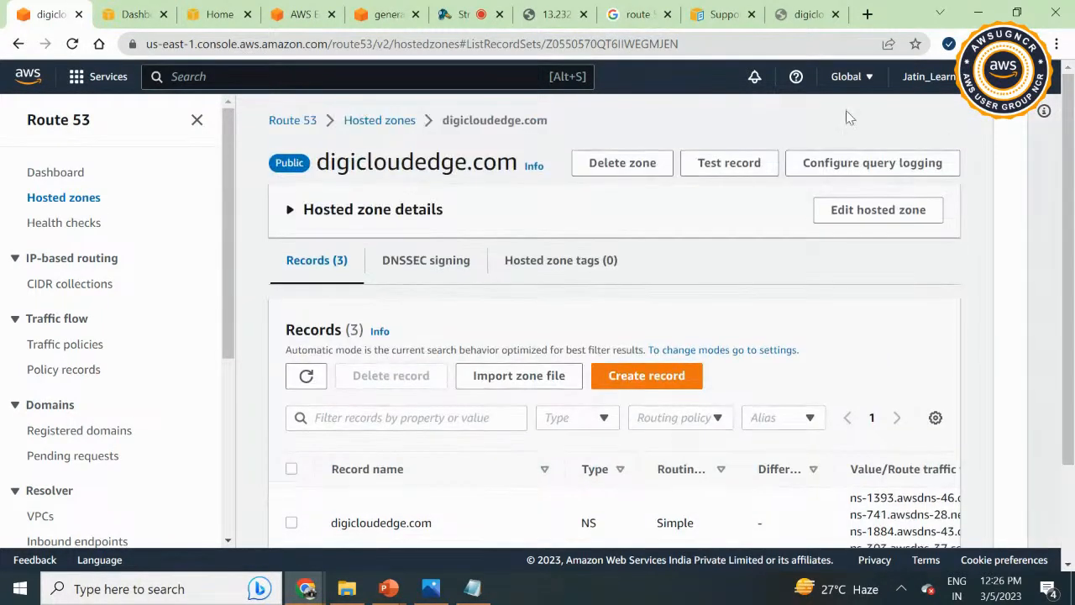
pyautogui.click(360, 122)
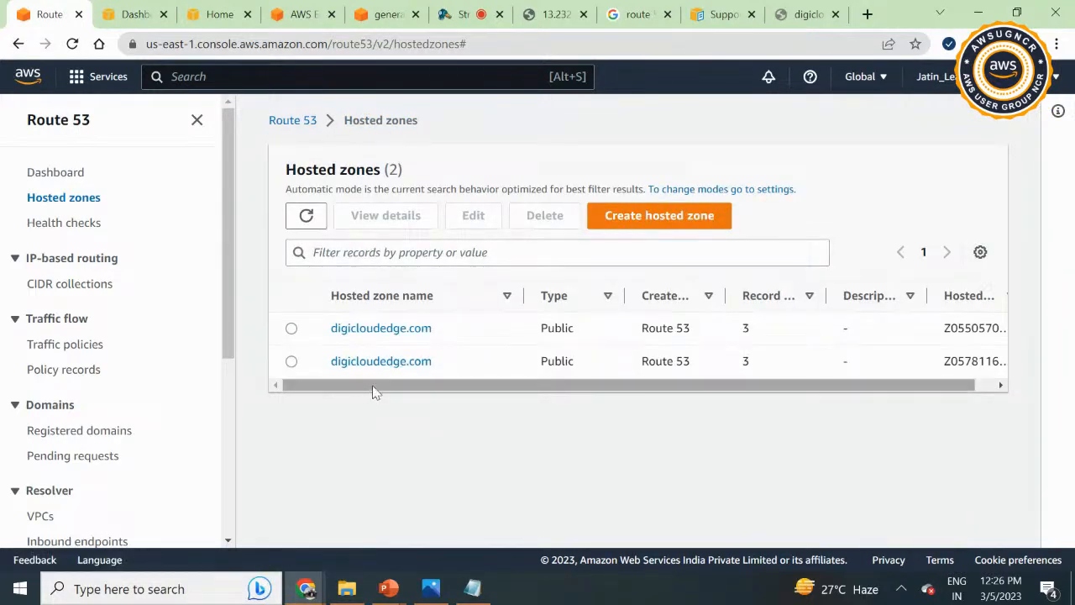
# Glance at the hosted zones table preferences without changes, then reopen the second digicloudedge.com zone
pyautogui.moveTo(374, 386); pyautogui.dragTo(689, 403)
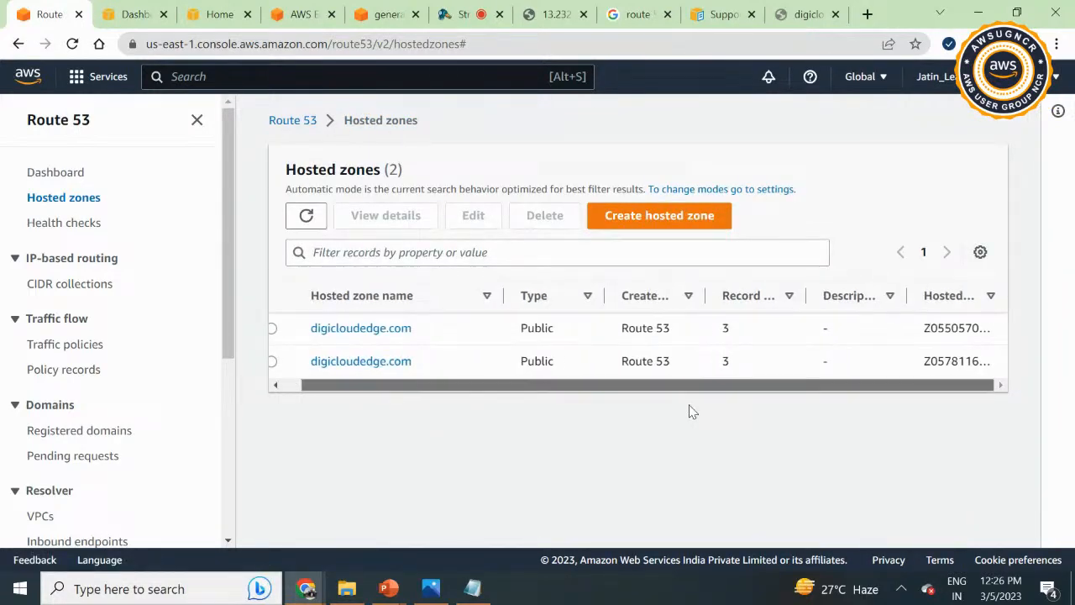
pyautogui.click(980, 252)
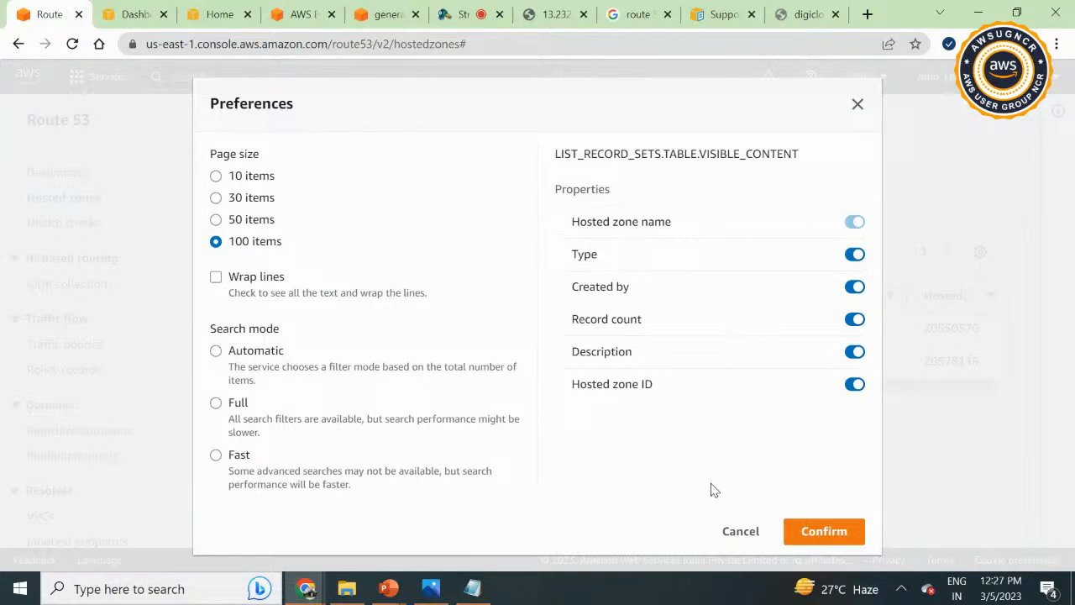
pyautogui.click(740, 532)
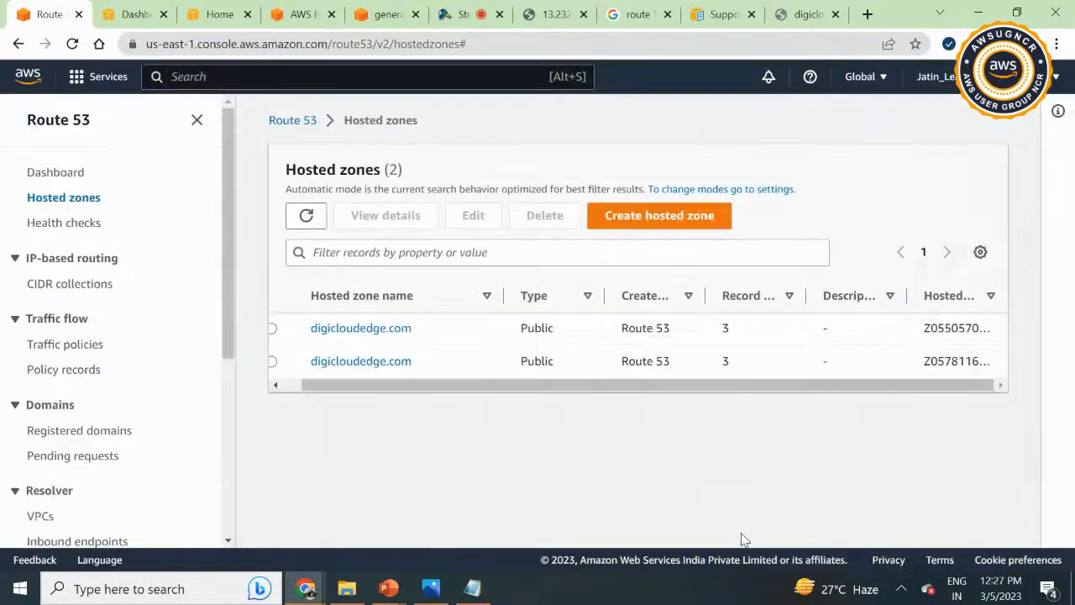
pyautogui.click(344, 363)
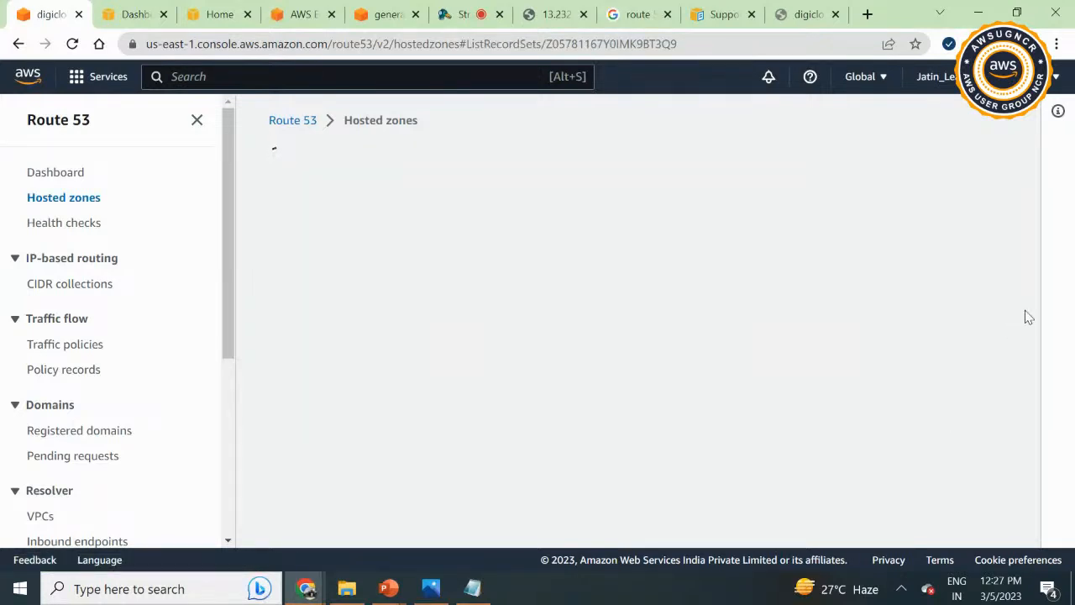
# Highlight the hosted zone's four NS name server values and open Registered domains in a new tab
pyautogui.moveTo(1069, 315); pyautogui.dragTo(1055, 424)
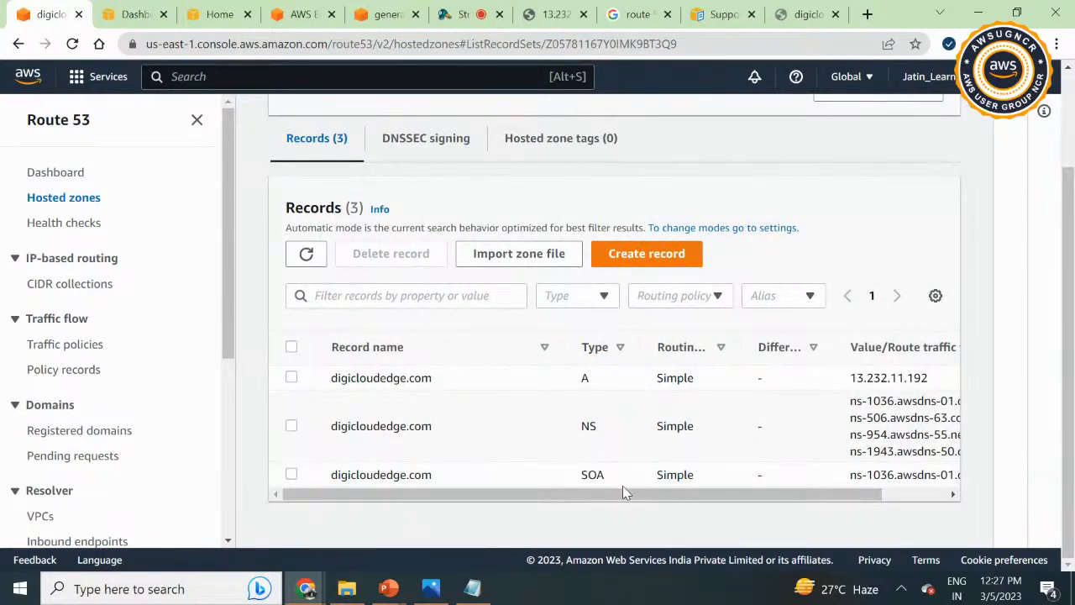
pyautogui.moveTo(622, 497); pyautogui.dragTo(753, 510)
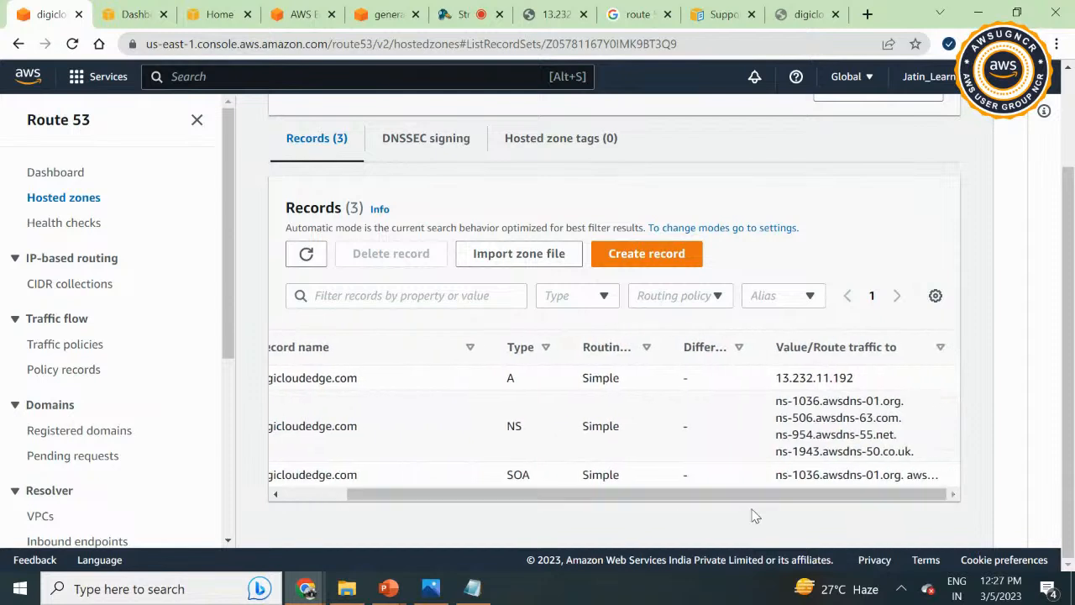
pyautogui.moveTo(920, 454); pyautogui.dragTo(773, 400)
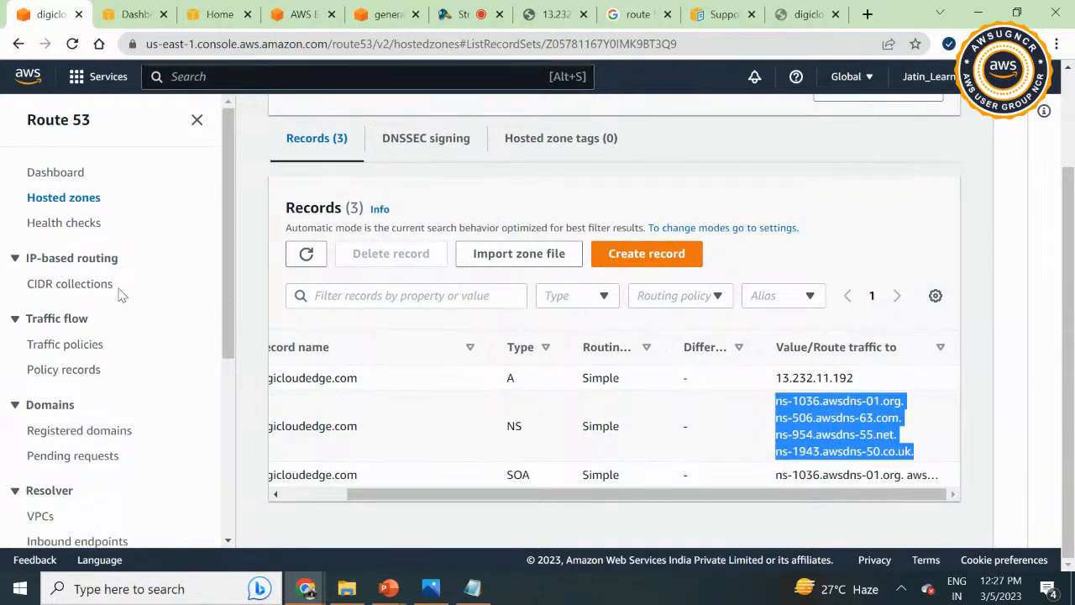
pyautogui.rightClick(79, 433)
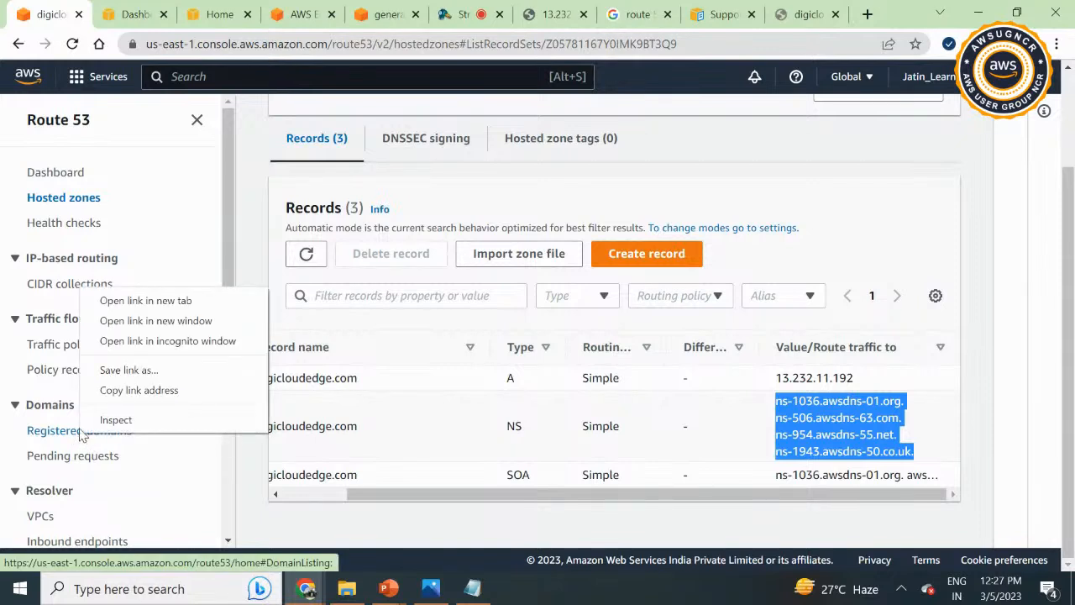
pyautogui.click(168, 299)
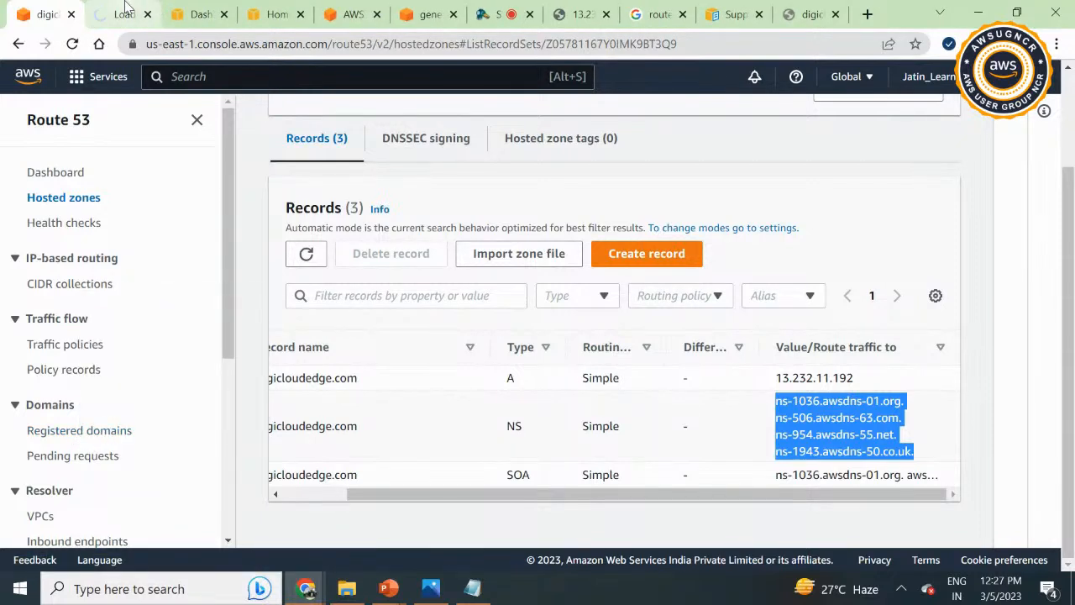
# Compare them with the registered digicloudedge.com domain's name servers, then return to the zone records
pyautogui.click(124, 10)
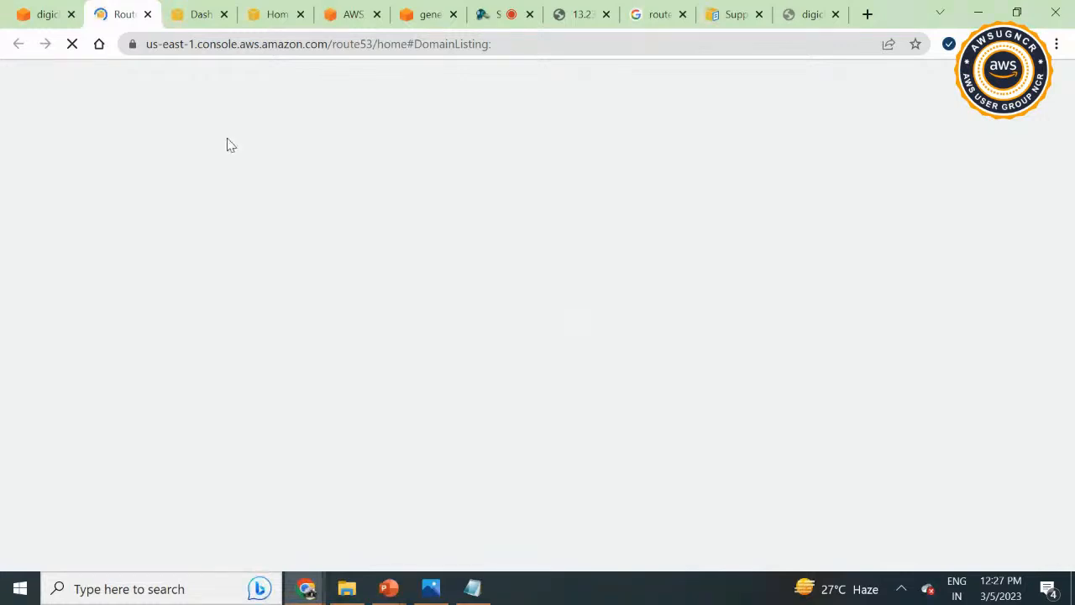
pyautogui.click(38, 14)
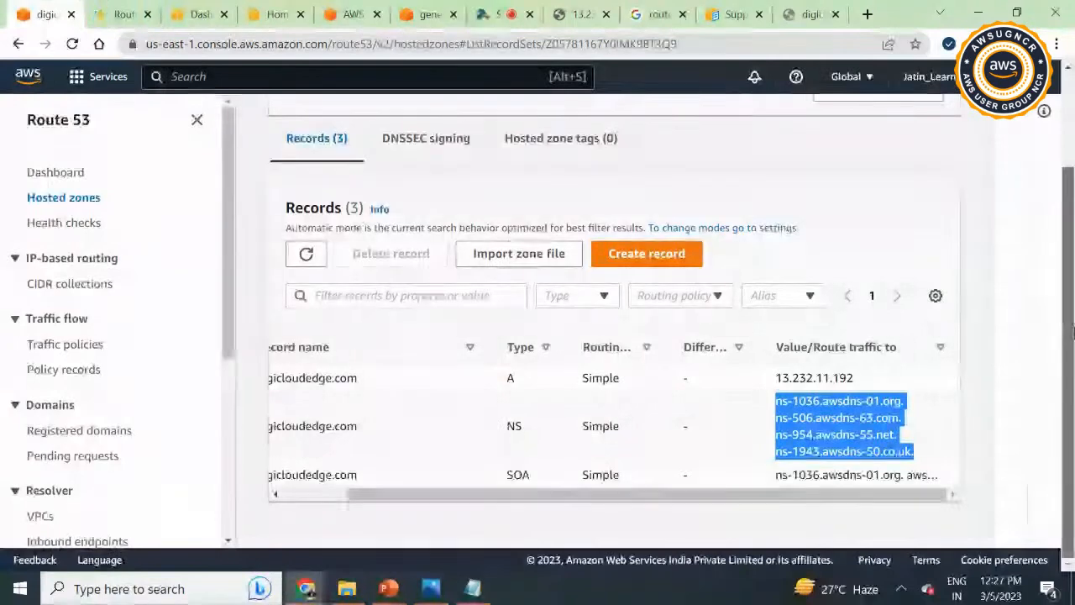
pyautogui.moveTo(1067, 332); pyautogui.dragTo(1067, 239)
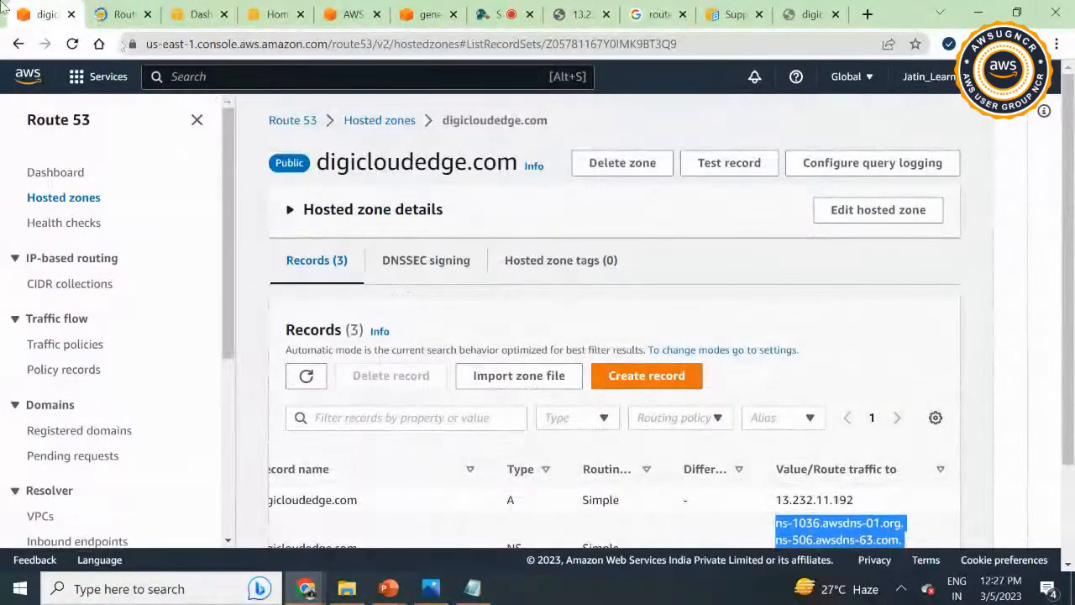
pyautogui.click(120, 18)
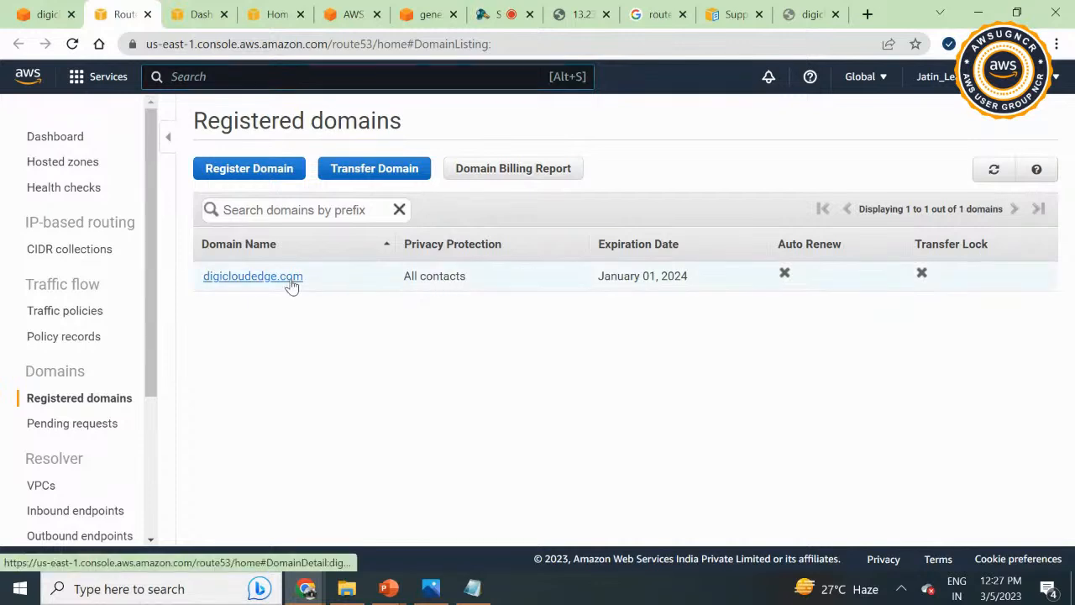
pyautogui.click(292, 285)
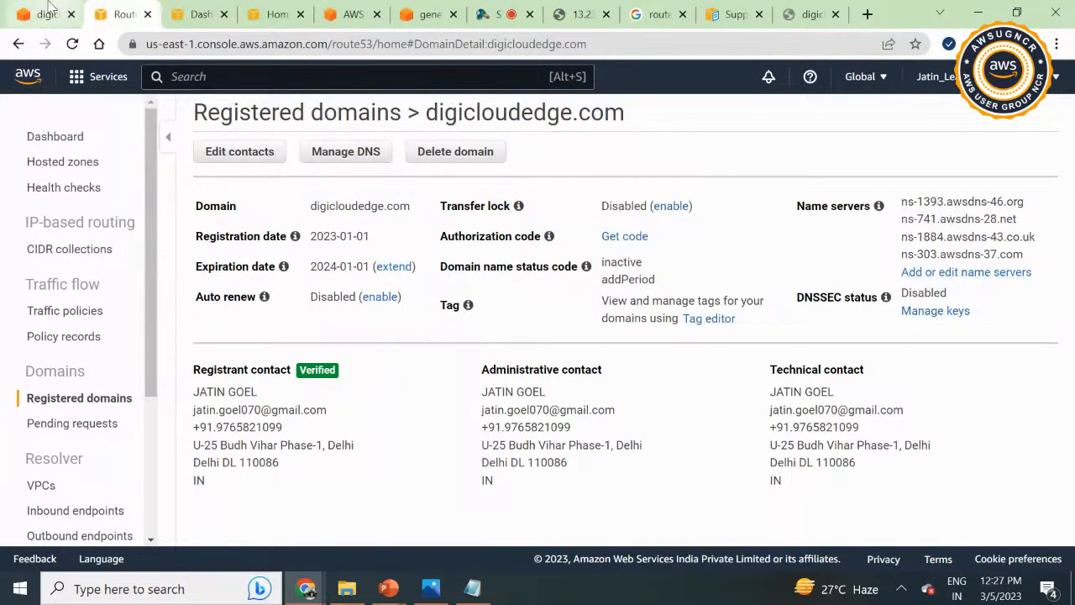
pyautogui.click(47, 10)
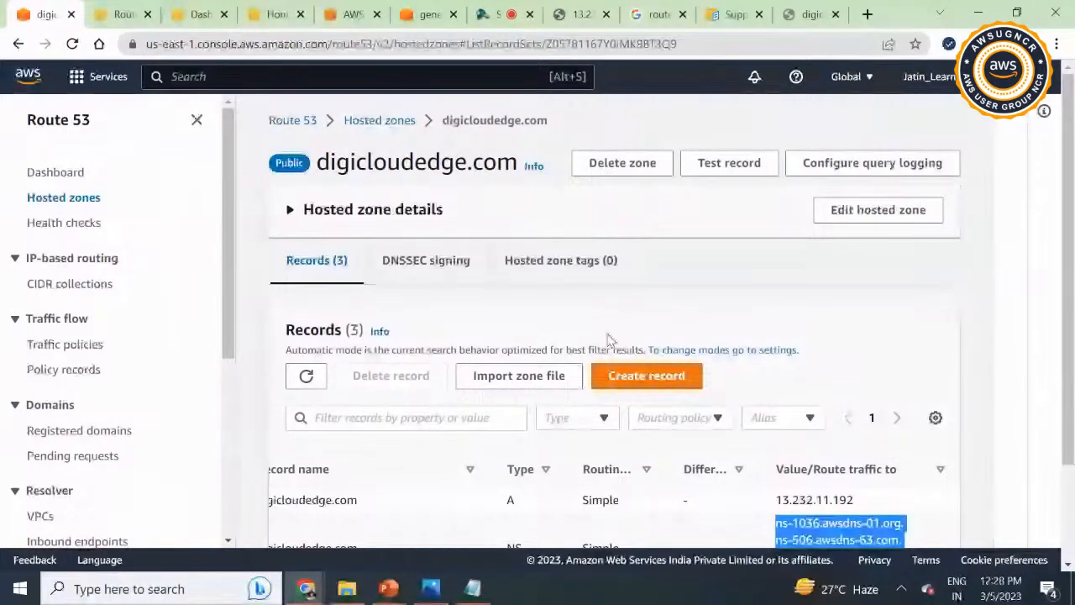
# Try deleting the hosted zone by confirming with 'delete', which fails while records remain
pyautogui.click(622, 163)
pyautogui.click(412, 480)
pyautogui.write('delete')
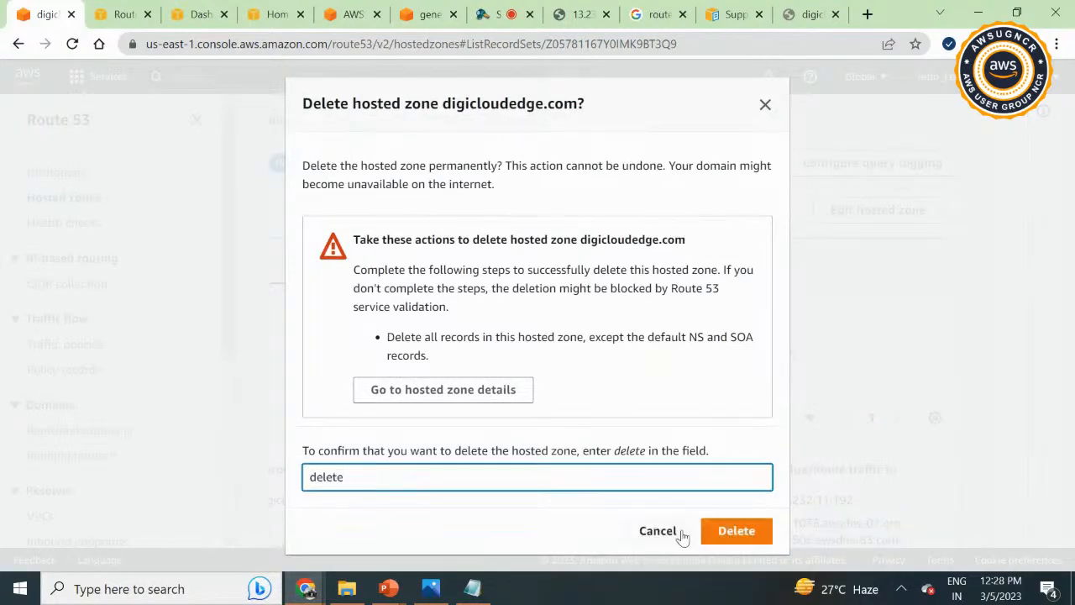
pyautogui.click(724, 532)
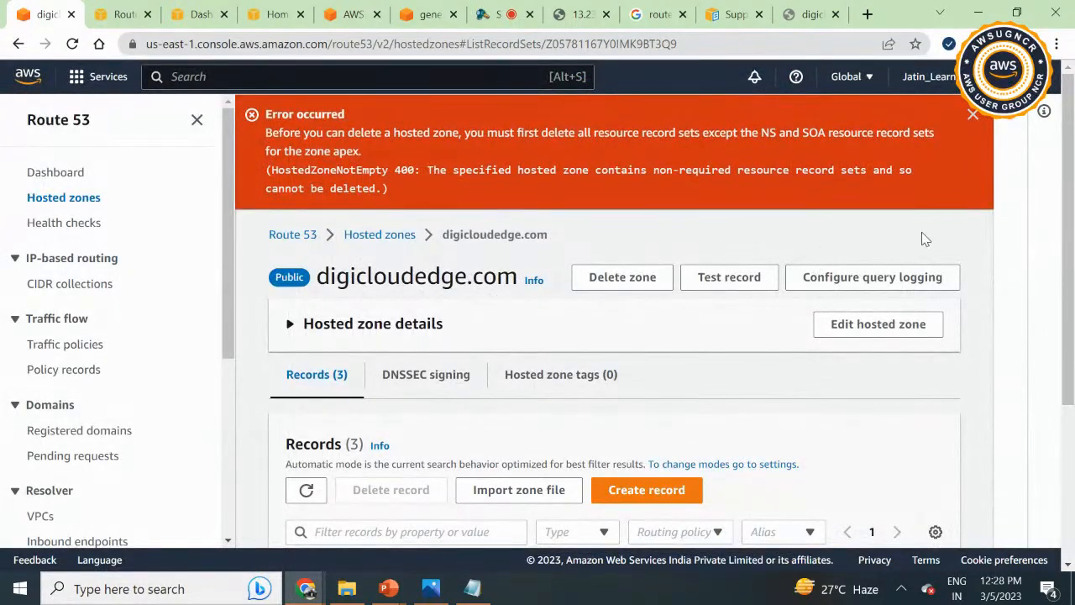
# Delete only the A record, keeping NS and SOA, then delete the emptied hosted zone
pyautogui.moveTo(1071, 254); pyautogui.dragTo(1071, 301)
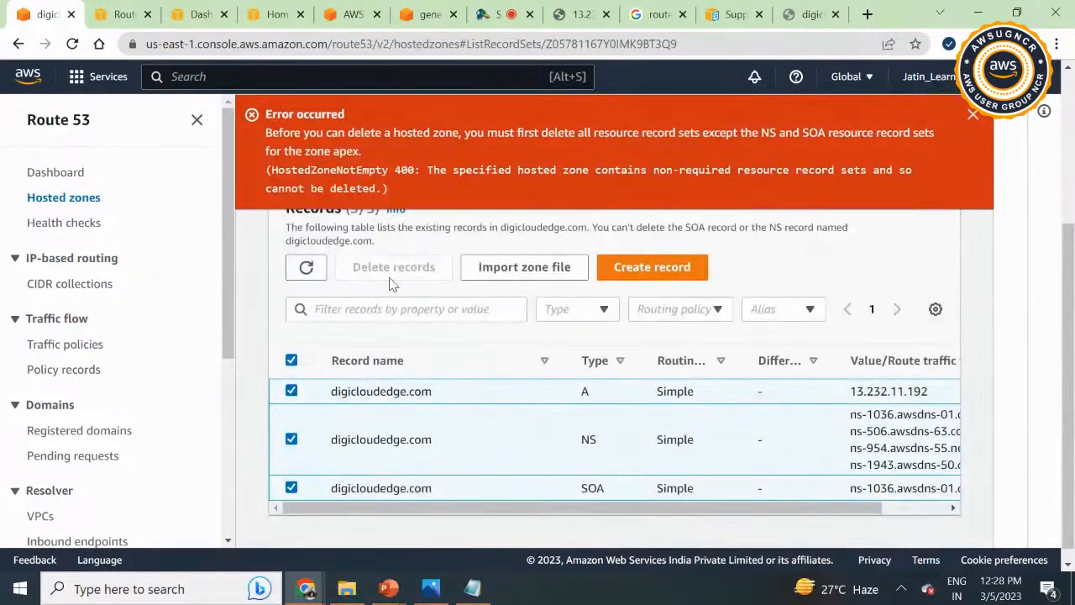
pyautogui.click(292, 437)
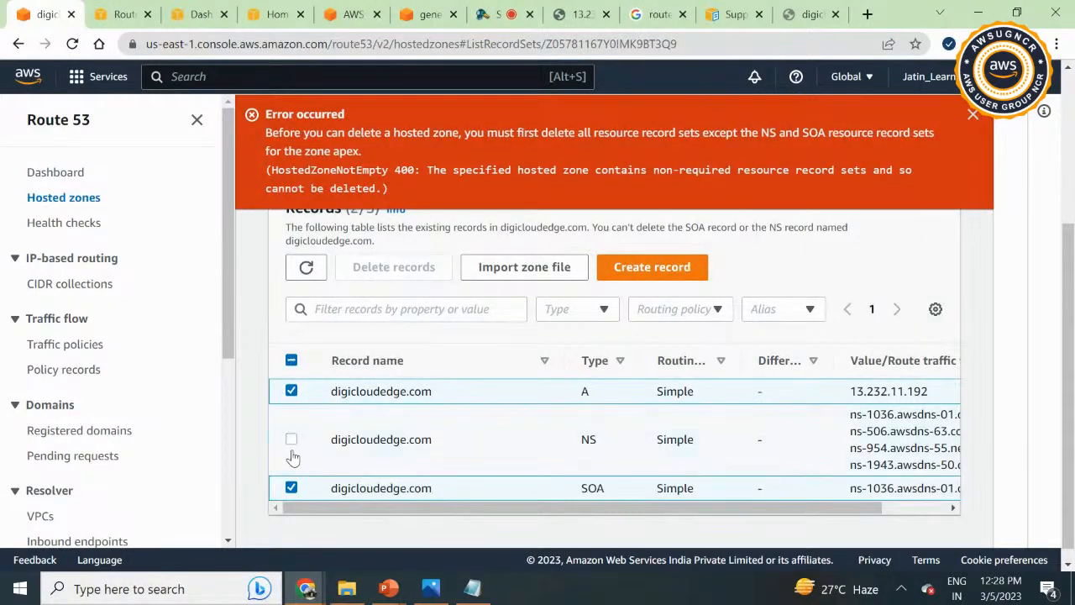
pyautogui.click(292, 487)
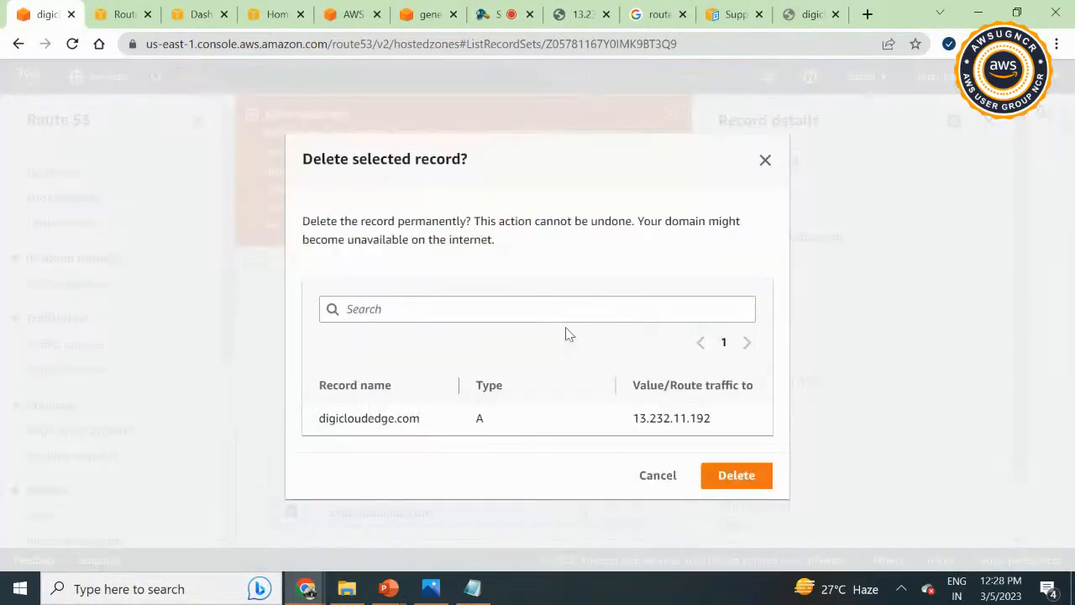
pyautogui.click(756, 476)
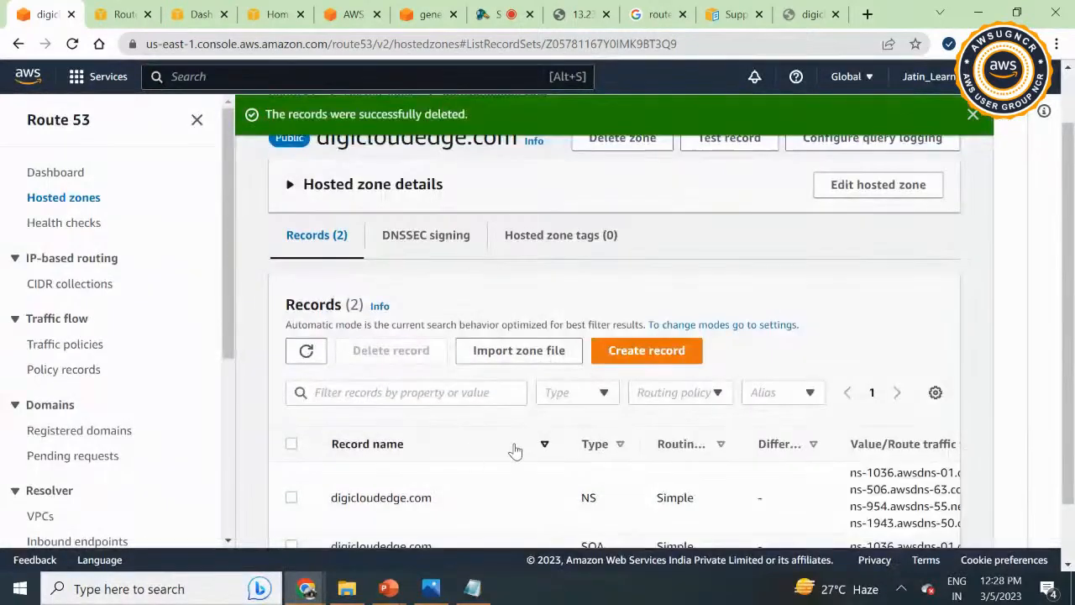
pyautogui.click(621, 139)
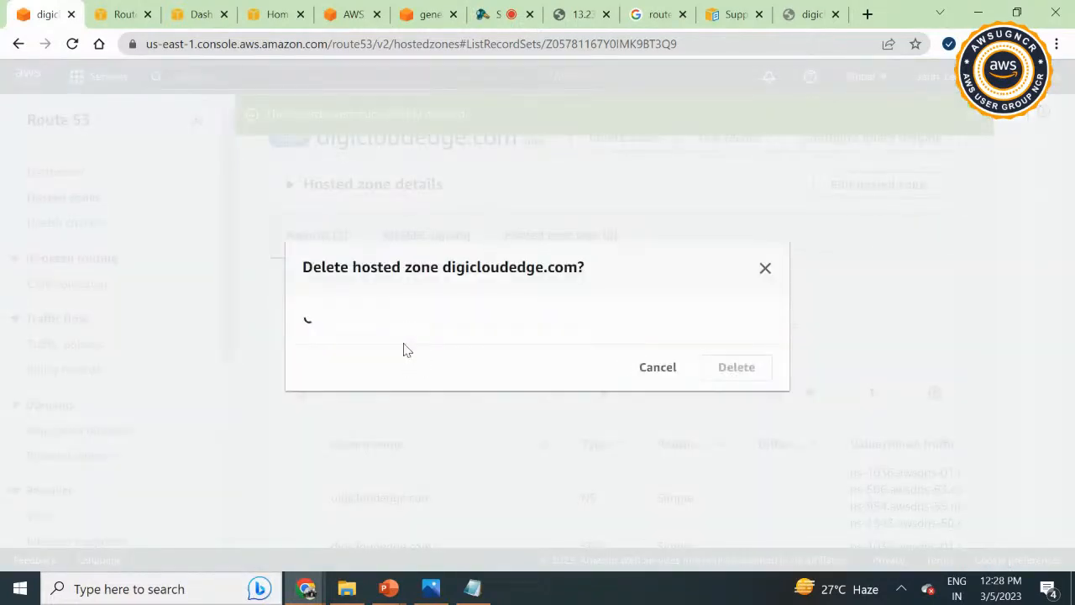
pyautogui.click(744, 425)
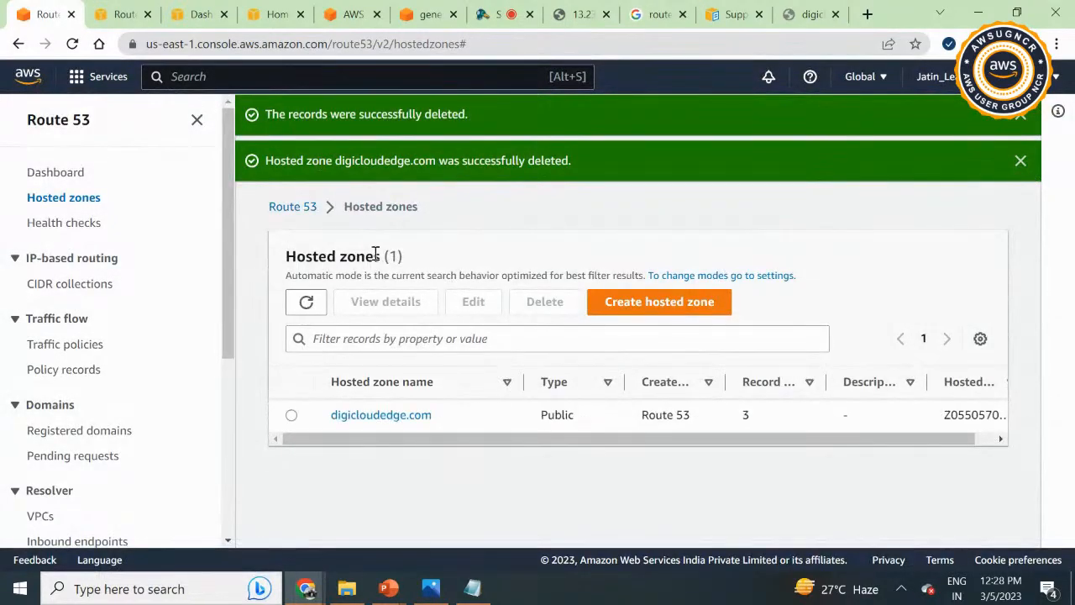
# Open the remaining digicloudedge.com zone and compare its NS records with the registered domain's name servers
pyautogui.click(408, 420)
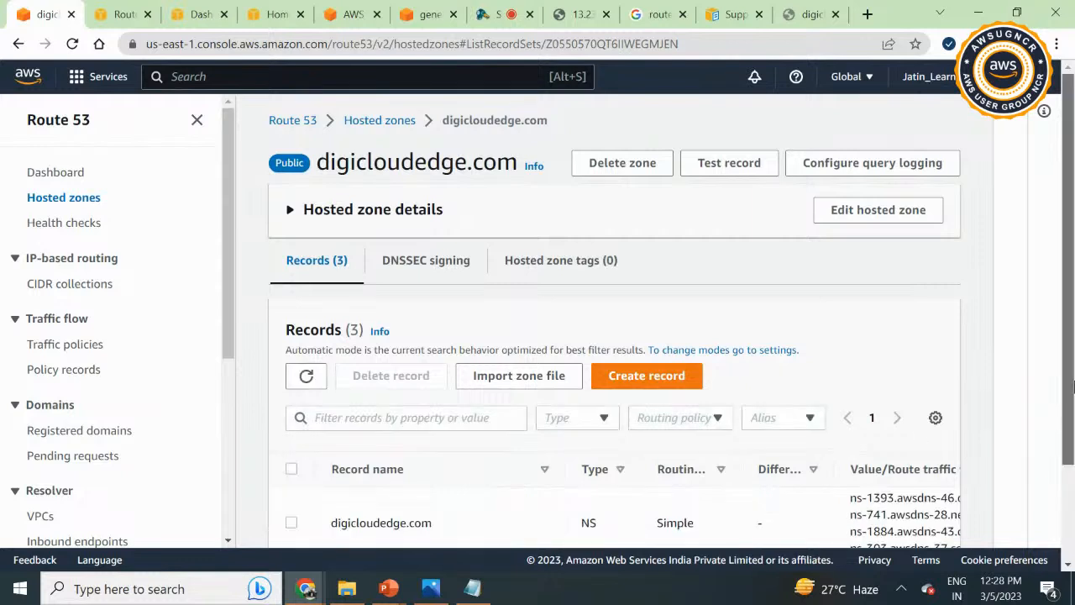
pyautogui.moveTo(1072, 385); pyautogui.dragTo(1071, 473)
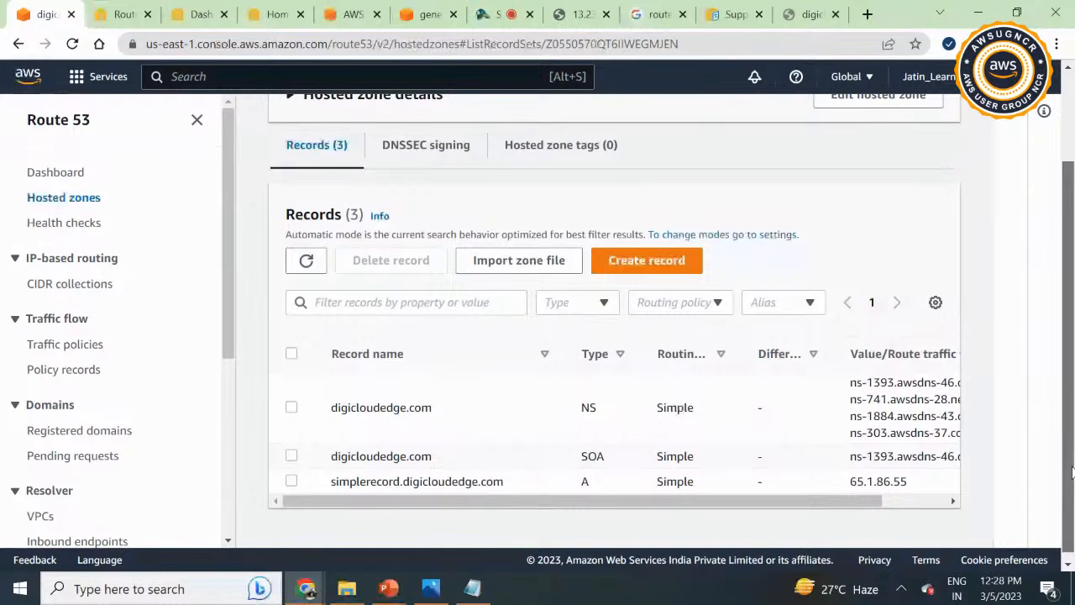
pyautogui.moveTo(1071, 472); pyautogui.dragTo(1072, 479)
pyautogui.moveTo(756, 495); pyautogui.dragTo(822, 494)
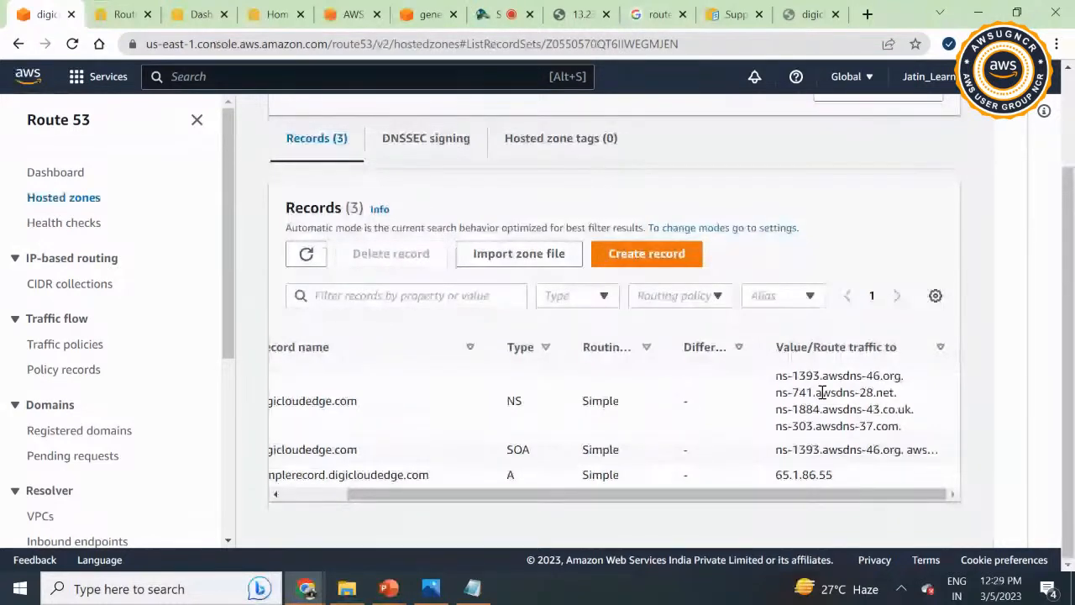
pyautogui.hotkey('ctrl', 'Tab')
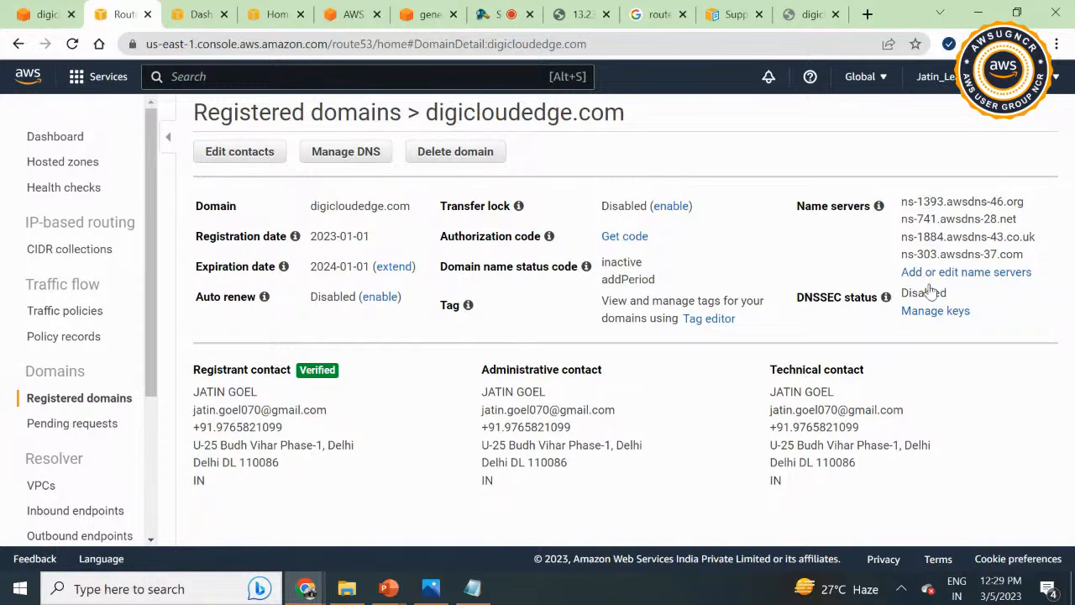
pyautogui.click(35, 10)
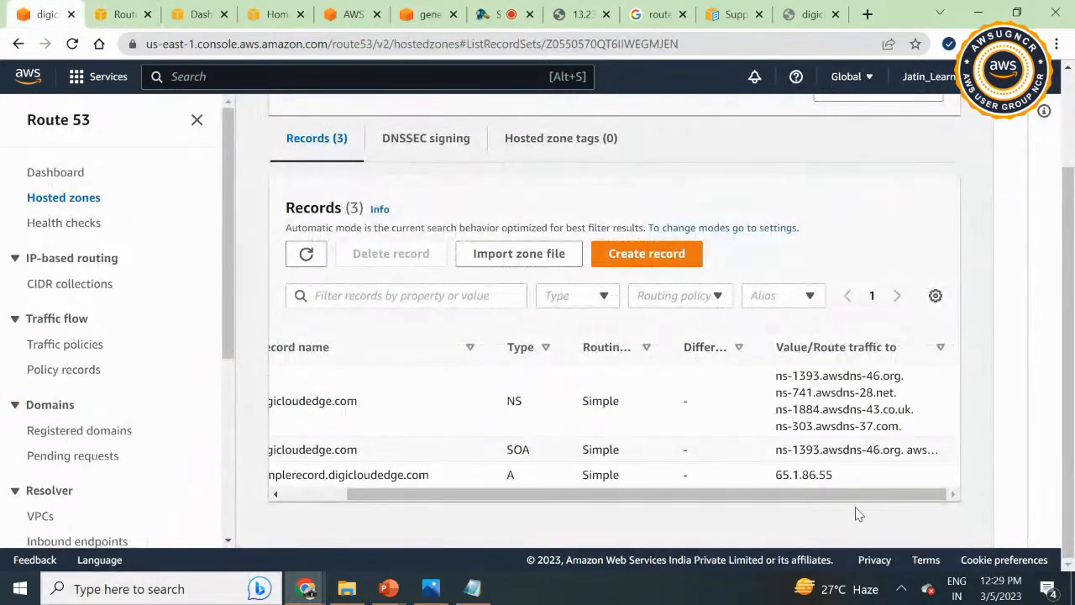
pyautogui.moveTo(714, 494); pyautogui.dragTo(648, 494)
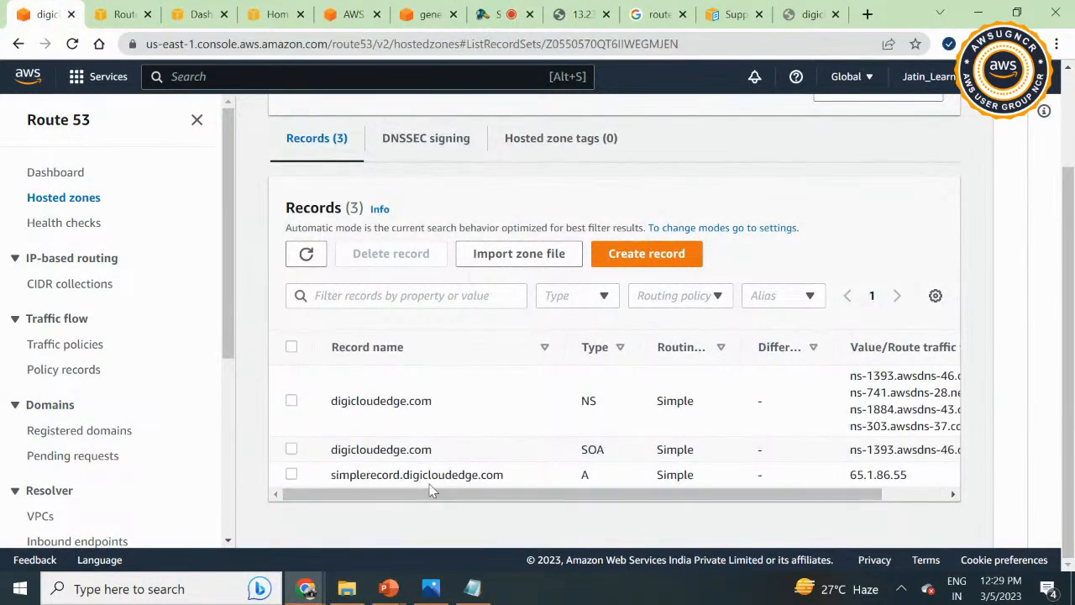
# Create a blank-name A record with value 13.232.11.192, checked against the test page's IP
pyautogui.click(630, 257)
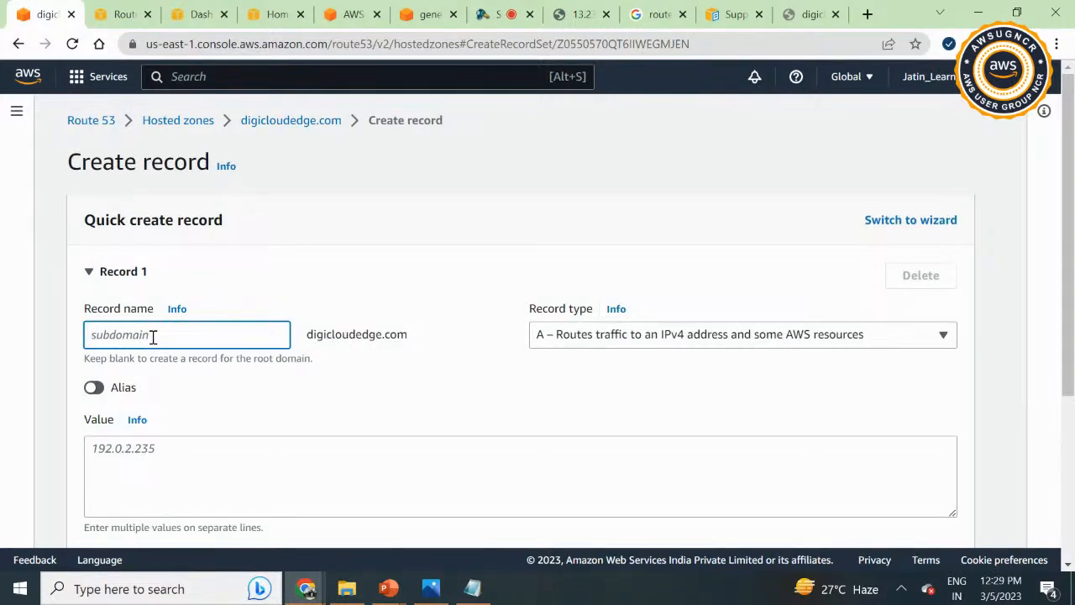
pyautogui.moveTo(1068, 315); pyautogui.dragTo(1068, 379)
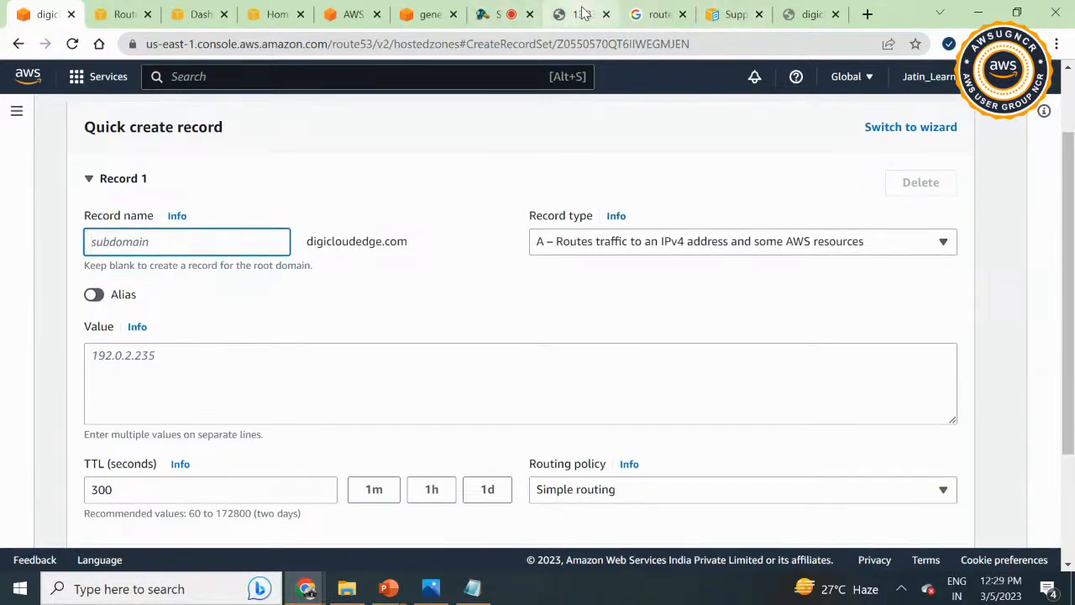
pyautogui.click(582, 13)
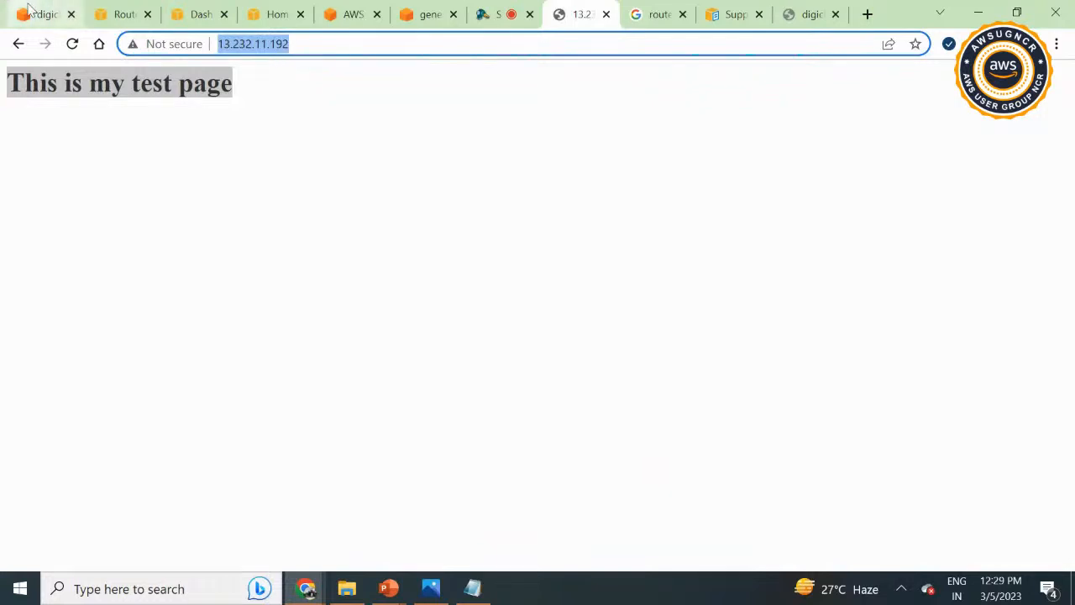
pyautogui.click(39, 10)
pyautogui.click(231, 354)
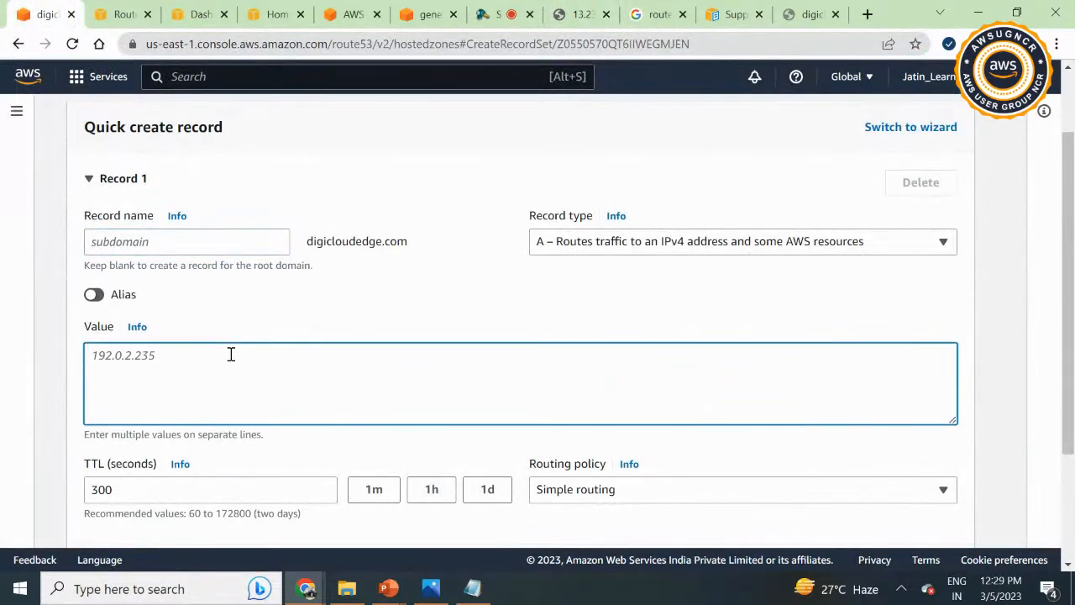
pyautogui.write('13.232.11.192')
pyautogui.click(592, 14)
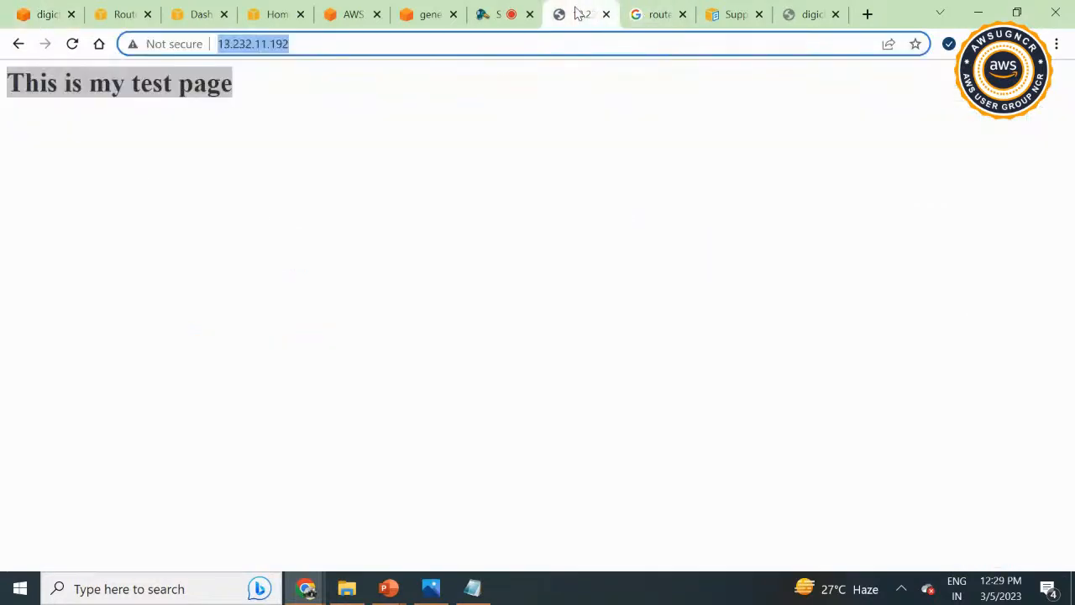
pyautogui.click(35, 11)
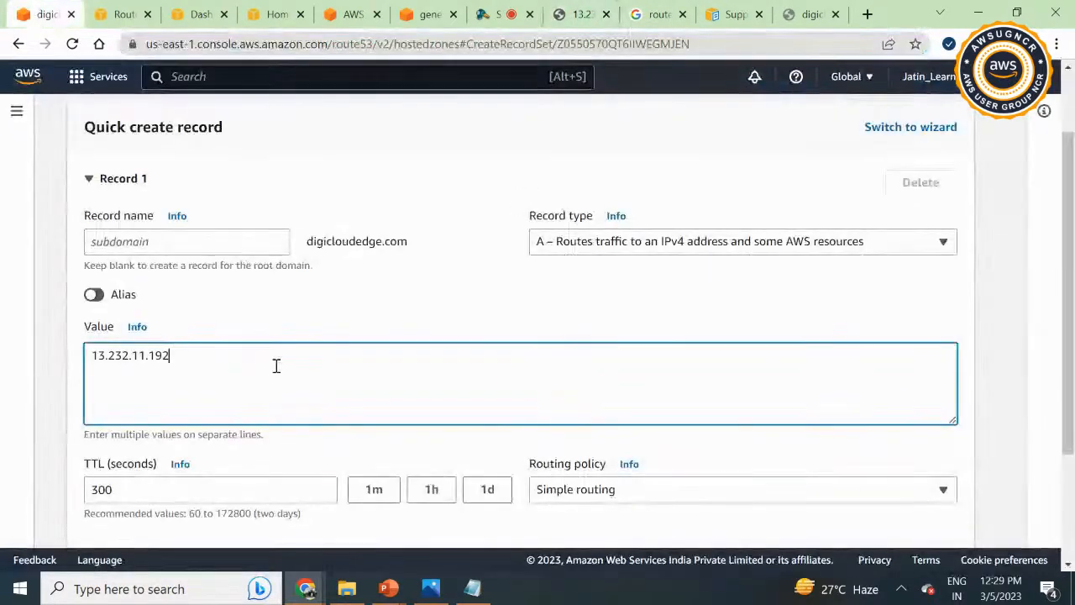
pyautogui.scroll(-2, 1072, 354)
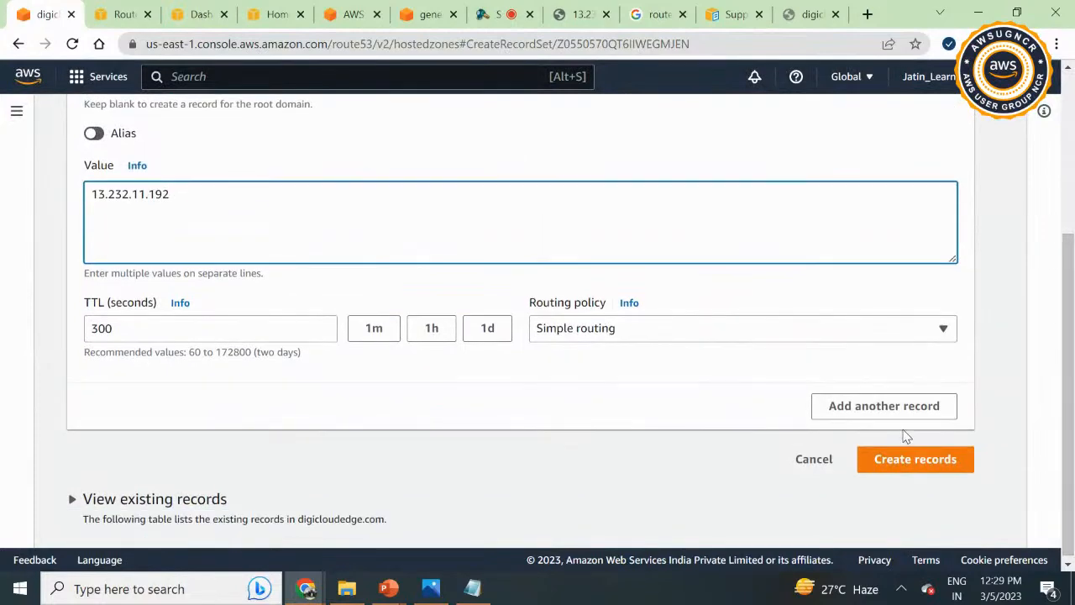
pyautogui.click(889, 462)
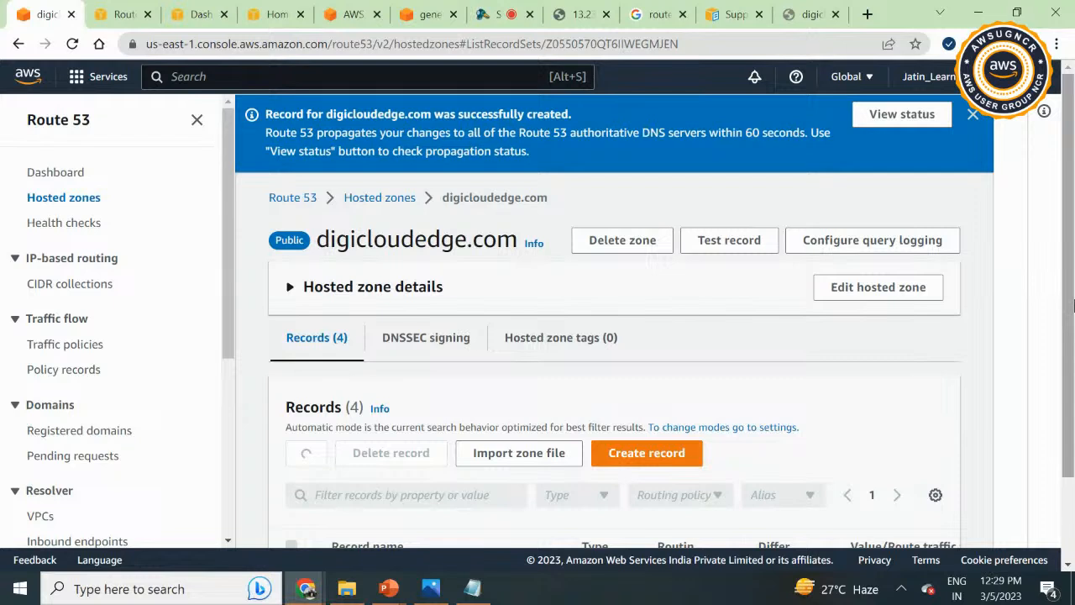
# Verify digicloudedge.com shows 'This is my test page', then go back to the Route 53 records
pyautogui.hotkey('ctrl', '9')
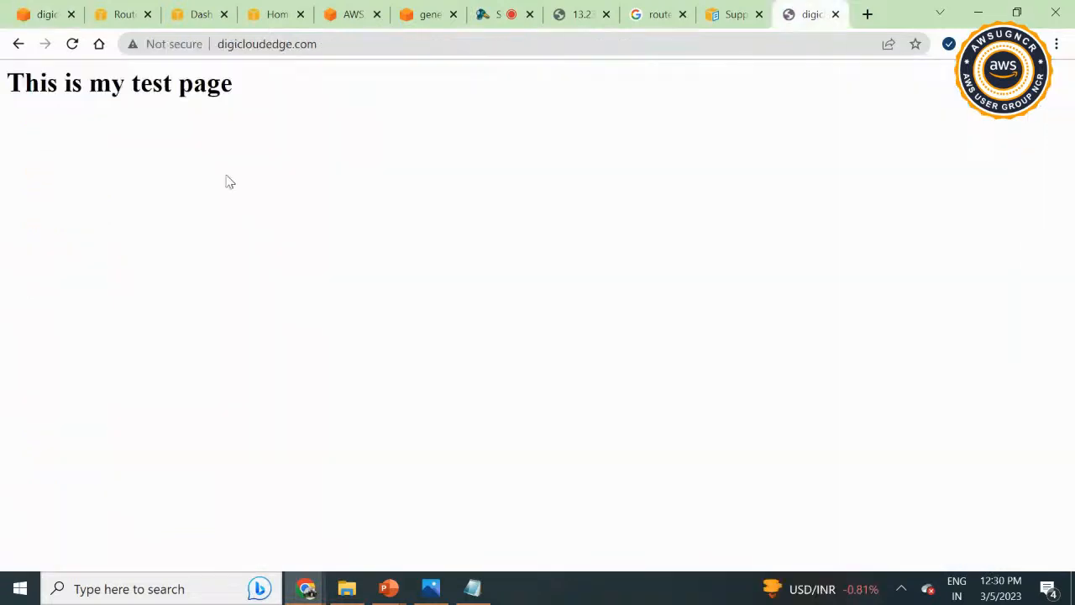
pyautogui.moveTo(242, 98); pyautogui.dragTo(4, 99)
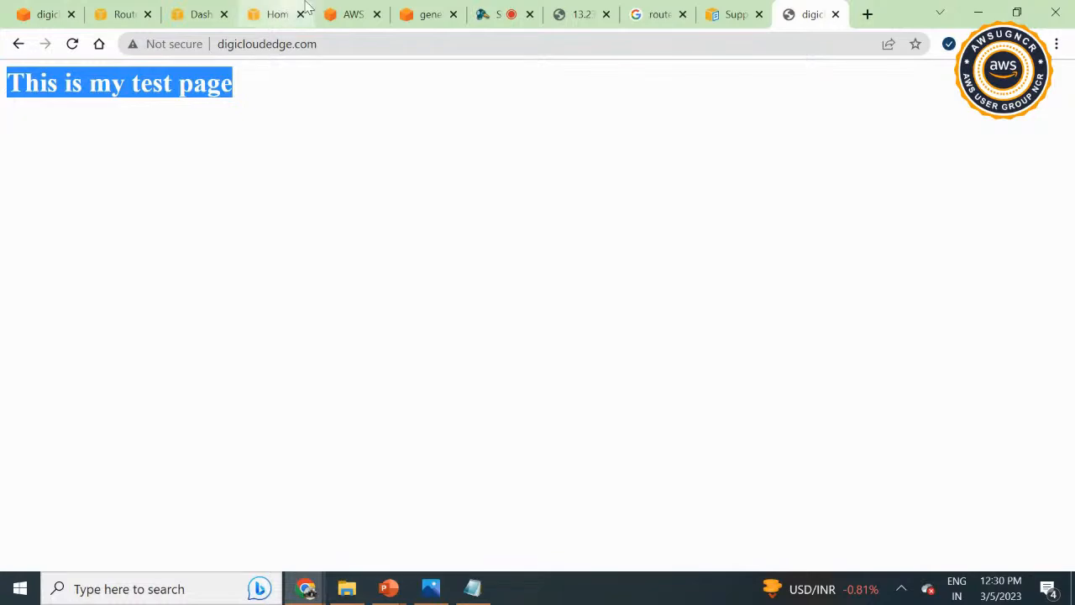
pyautogui.click(507, 10)
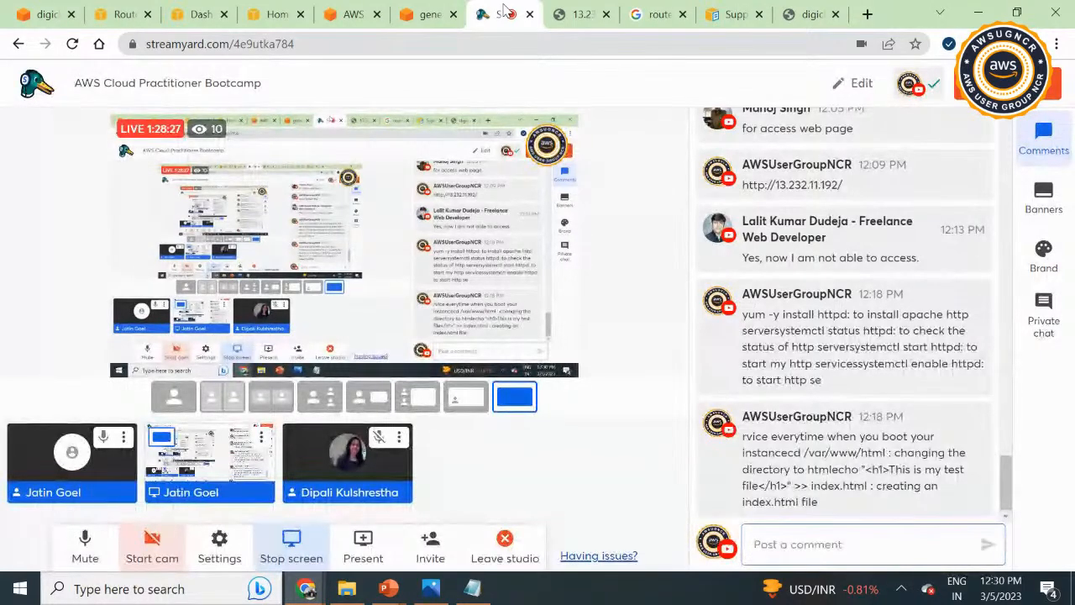
pyautogui.click(33, 13)
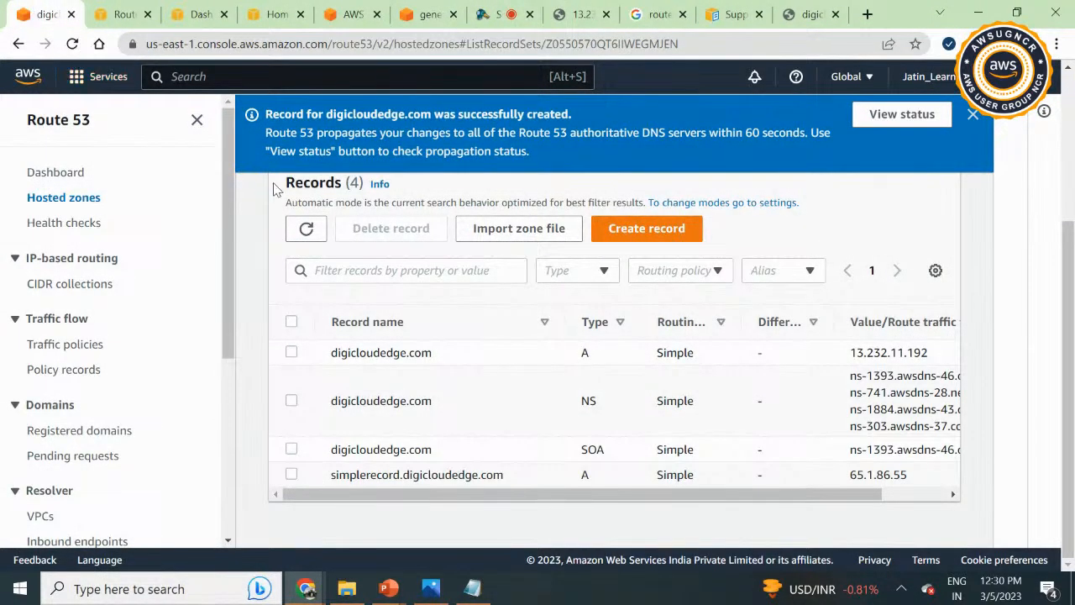
# Select the digicloudedge.com and simplerecord.digicloudedge.com A records and delete both
pyautogui.click(291, 352)
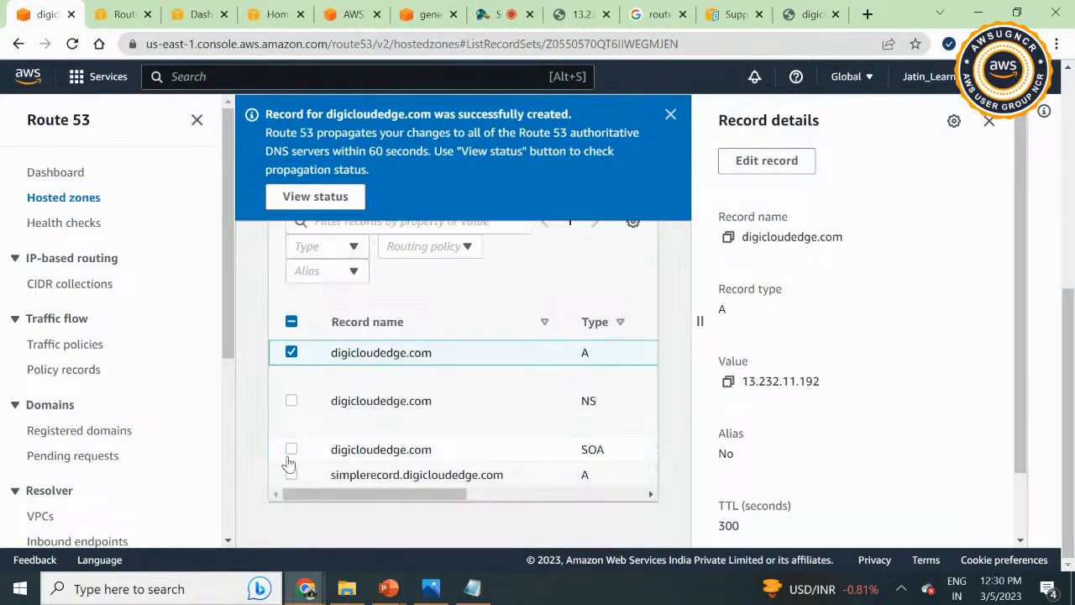
pyautogui.click(291, 474)
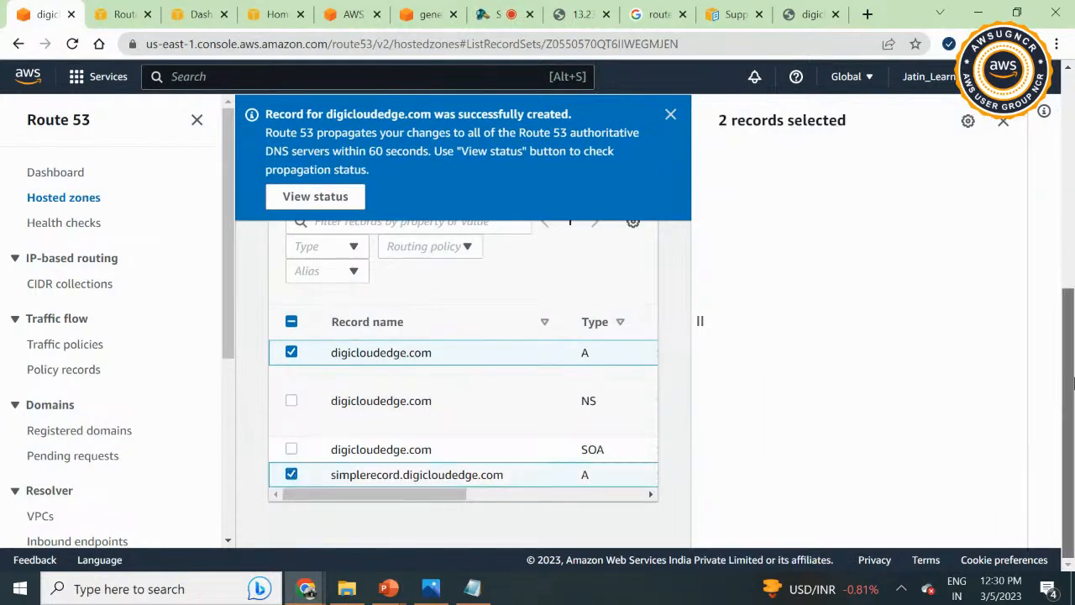
pyautogui.scroll(2, 1073, 382)
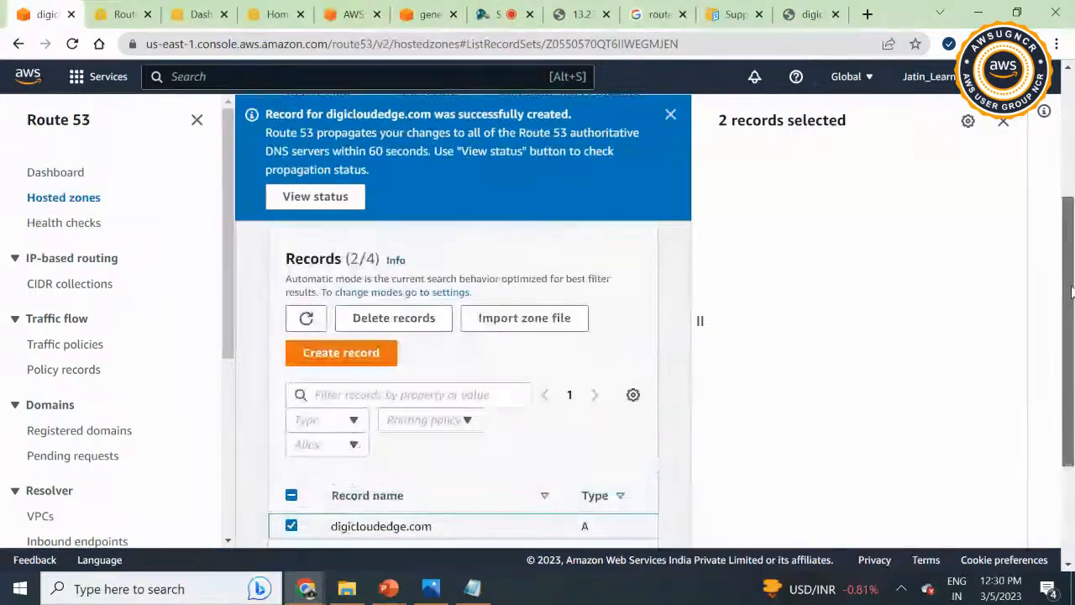
pyautogui.click(422, 321)
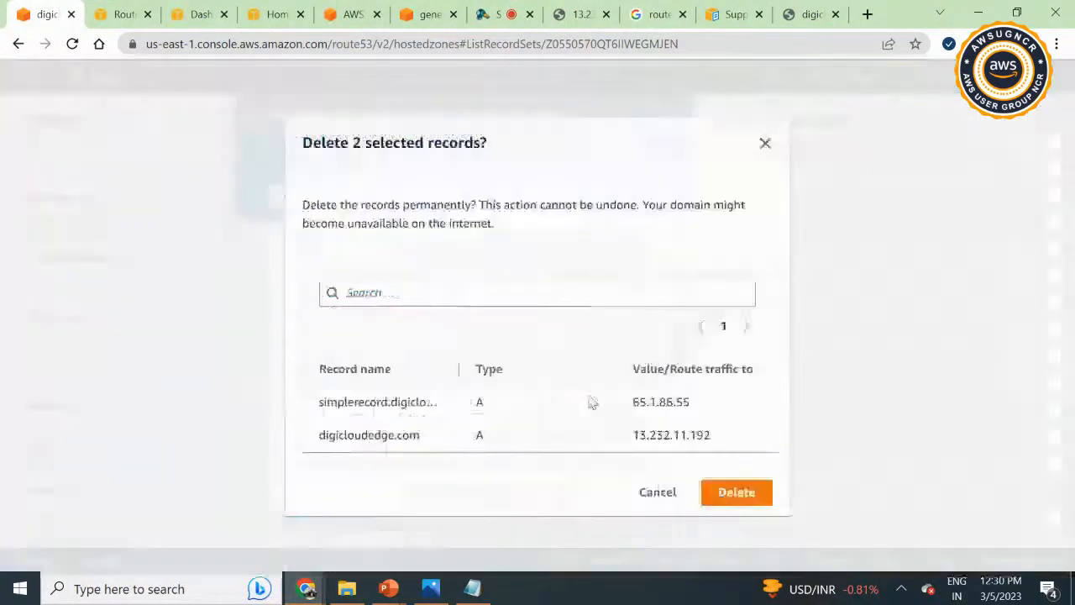
pyautogui.click(763, 498)
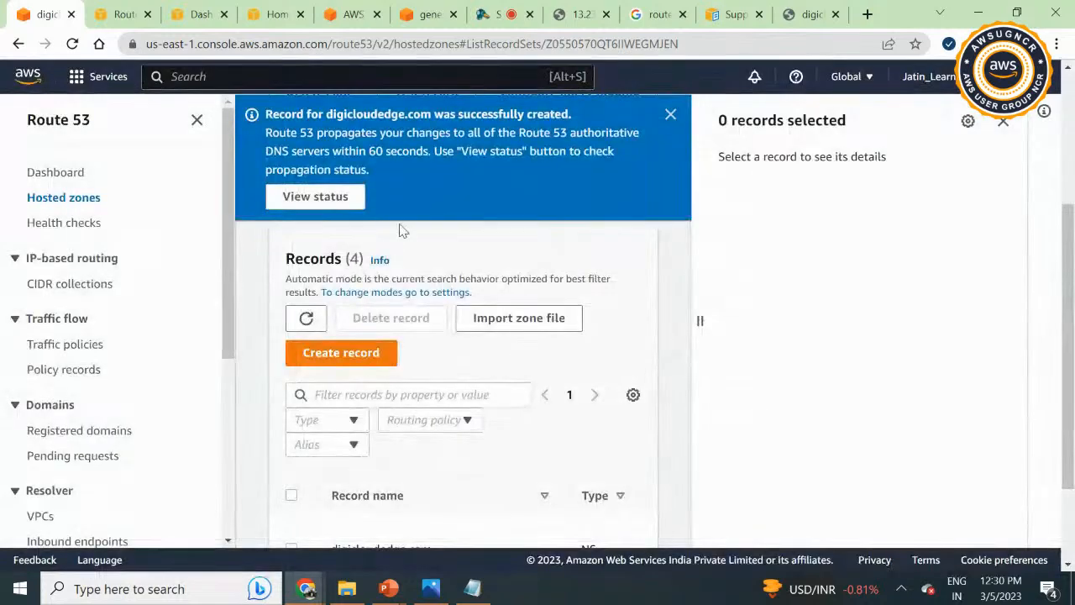
pyautogui.click(193, 14)
# Clear the running filter, select LinuxServer and LinuxServer2, and terminate both instances
pyautogui.click(314, 220)
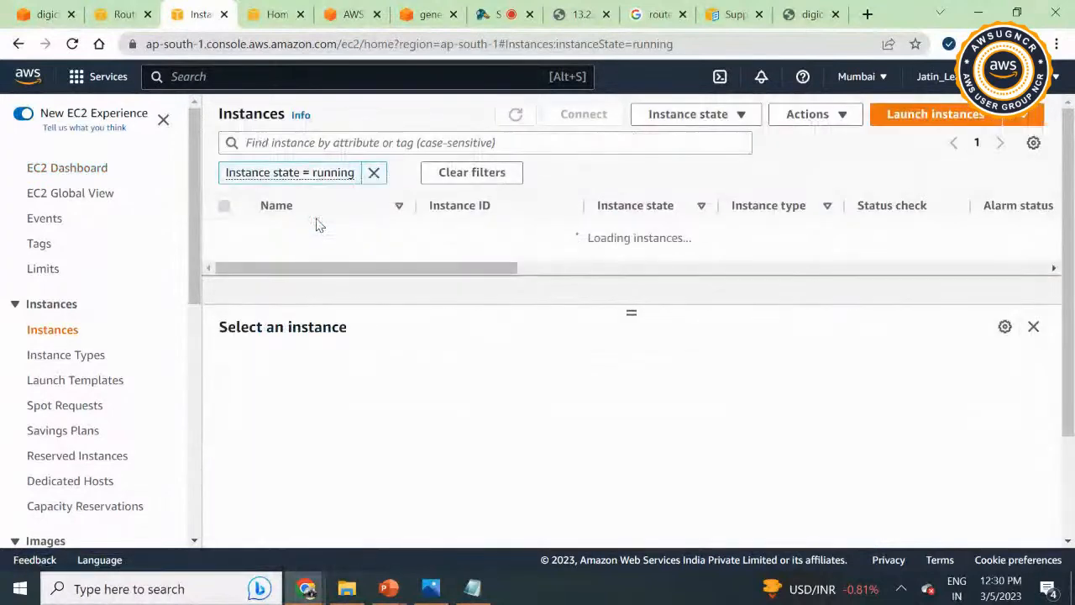
pyautogui.click(373, 172)
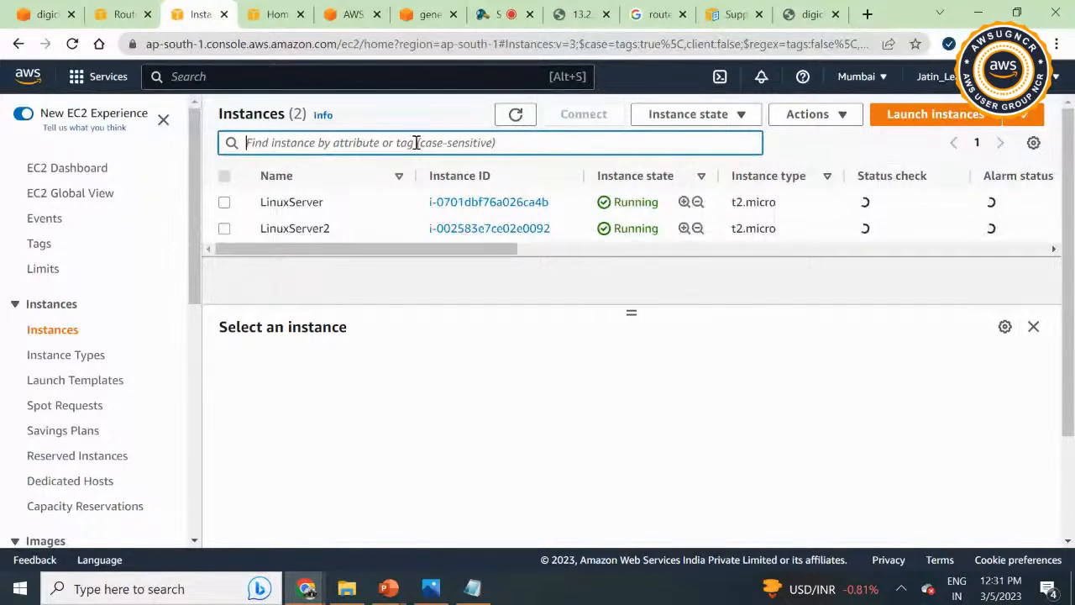
pyautogui.click(224, 176)
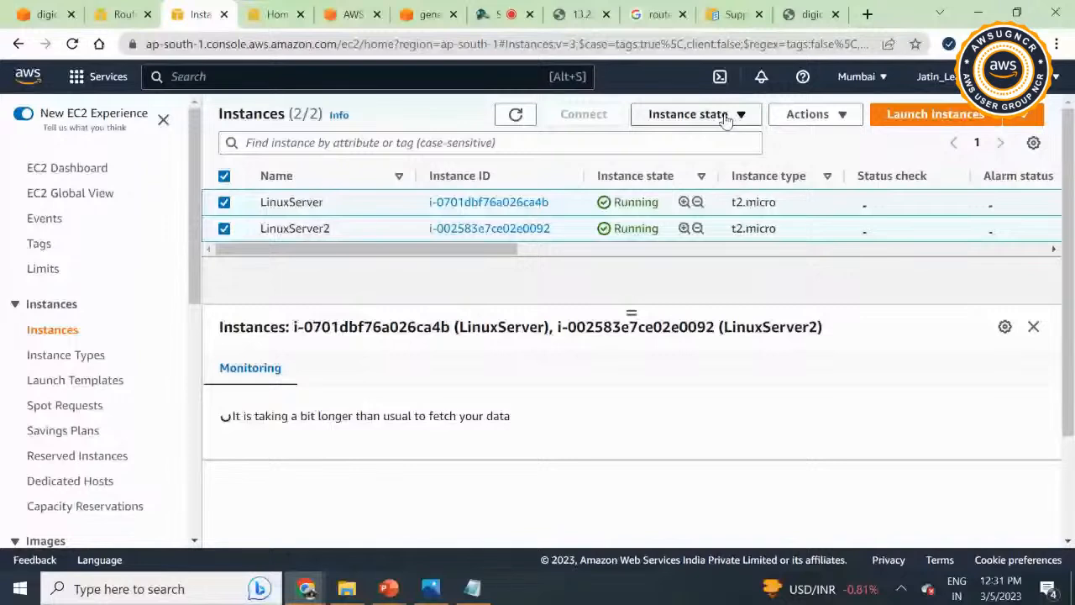
pyautogui.click(515, 115)
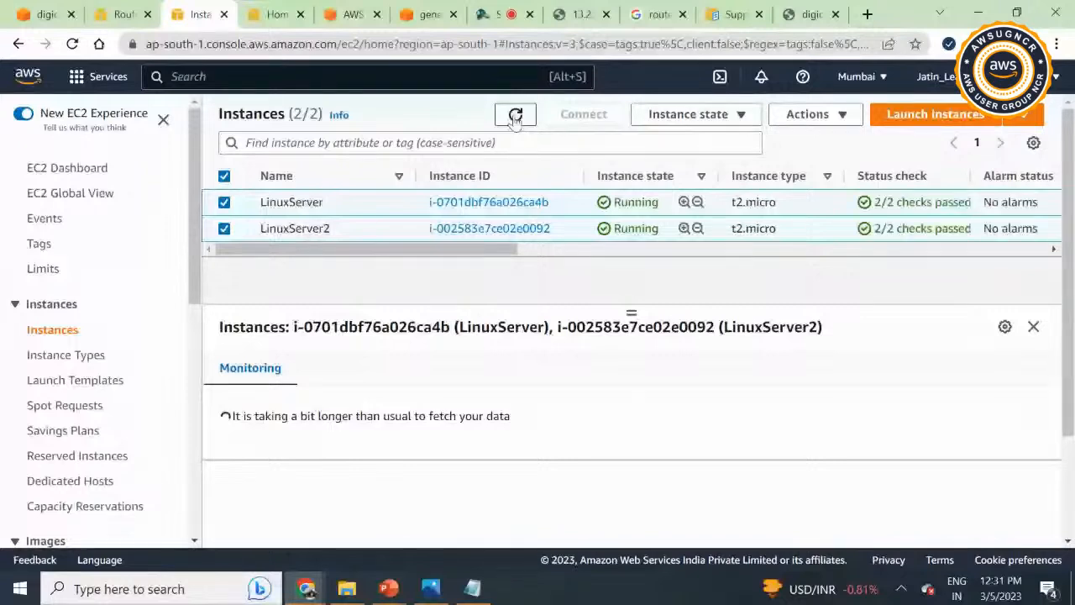
pyautogui.click(515, 119)
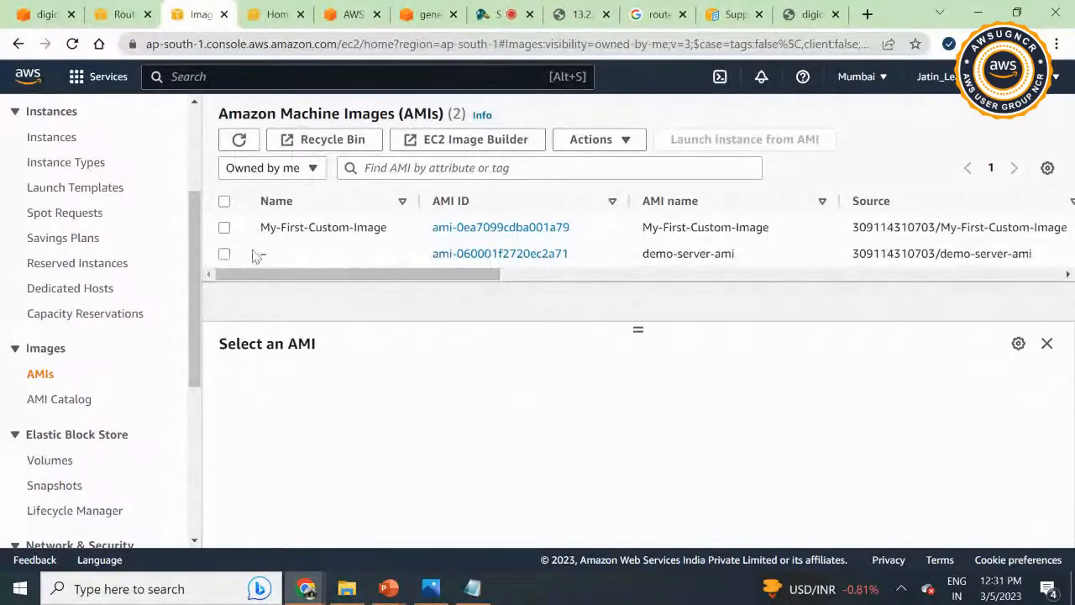
# Deregister the My-First-Custom-Image AMI, then go to the Snapshots list
pyautogui.click(225, 228)
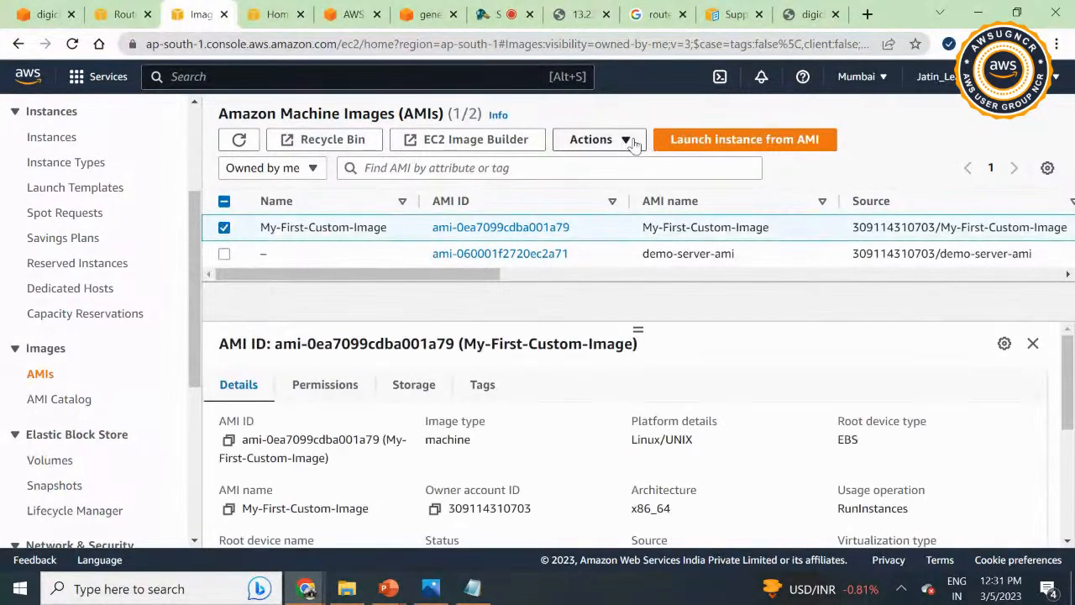
pyautogui.click(601, 141)
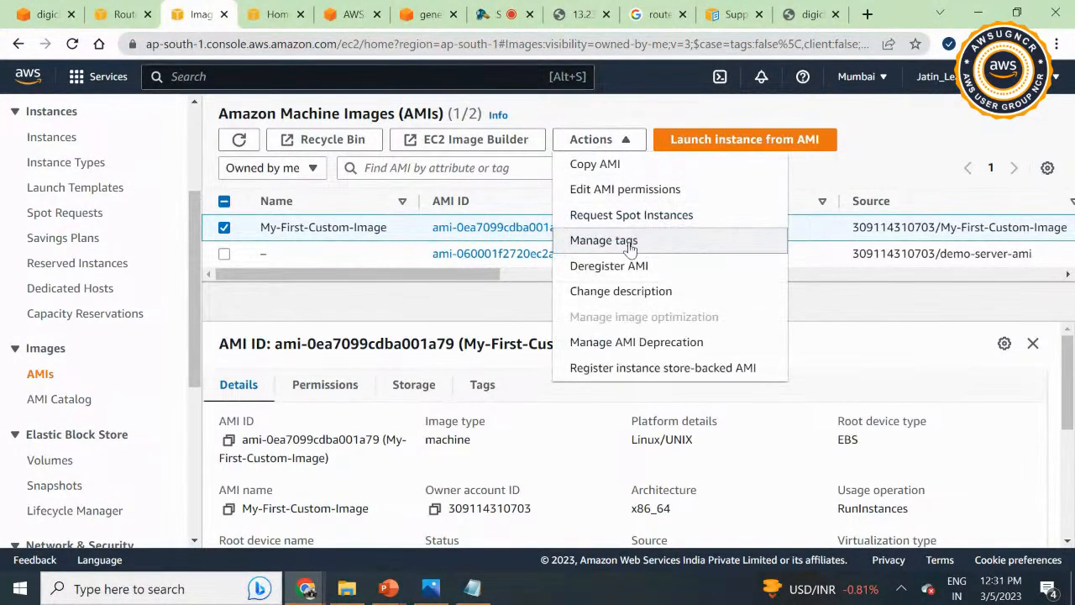
pyautogui.click(625, 267)
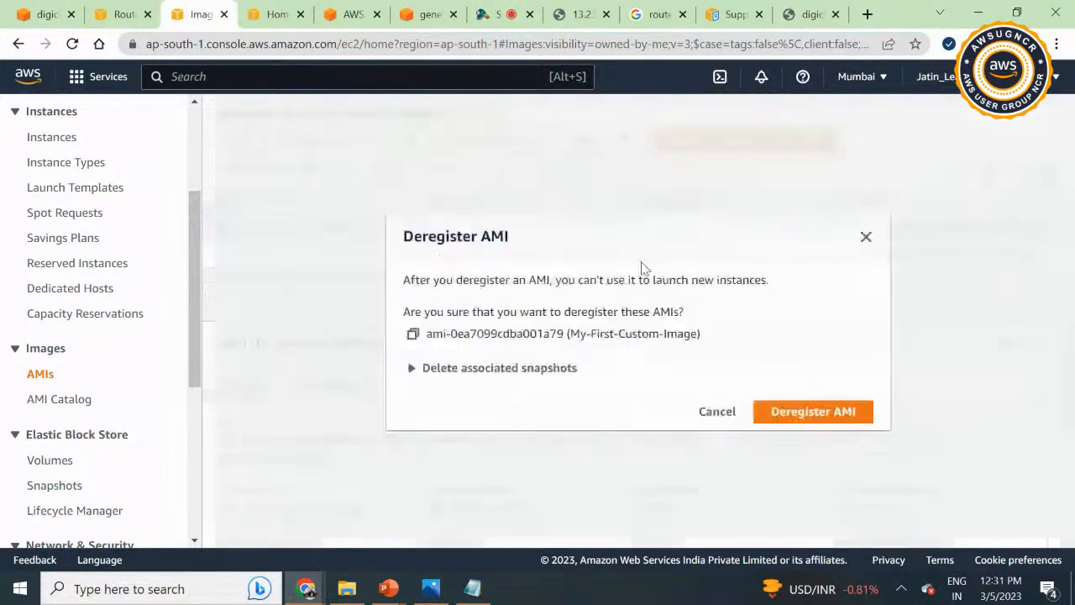
pyautogui.click(796, 413)
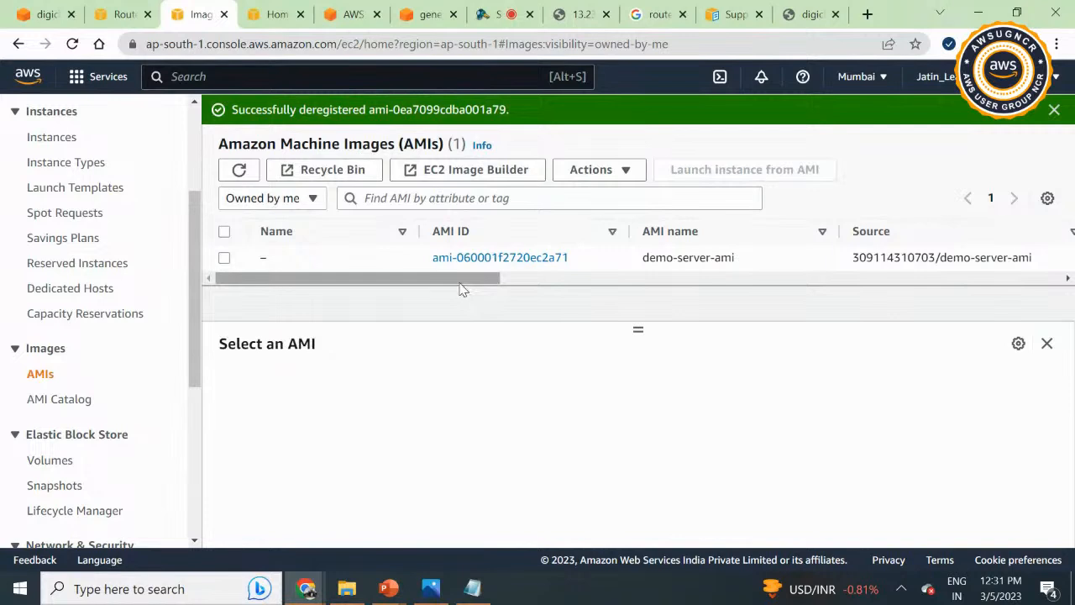
pyautogui.click(70, 492)
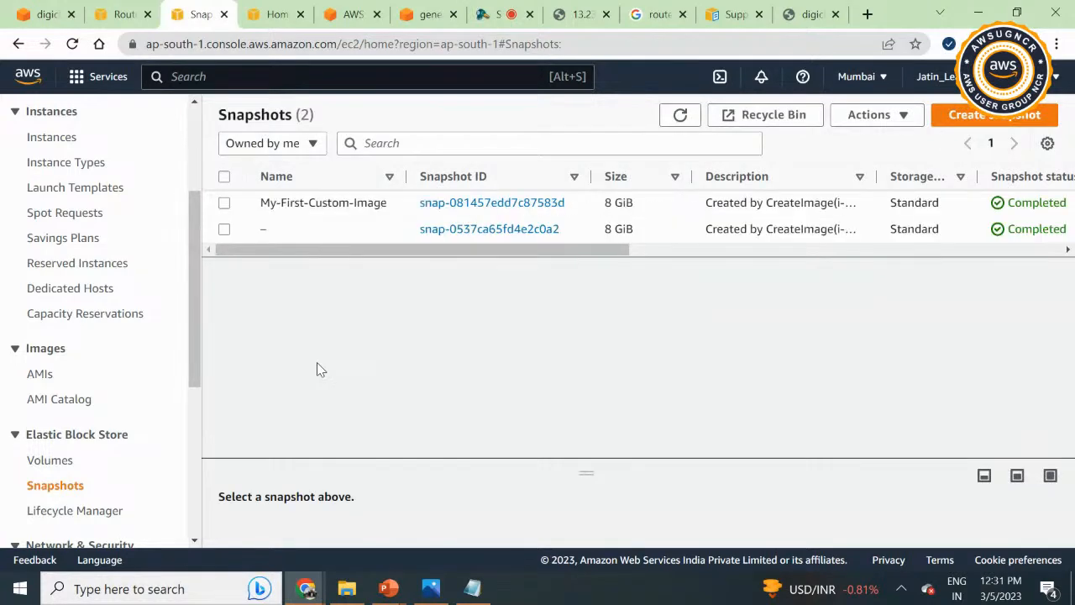
# Delete the My-First-Custom-Image snapshot, then switch to the PowerPoint slideshow
pyautogui.moveTo(313, 245); pyautogui.dragTo(311, 271)
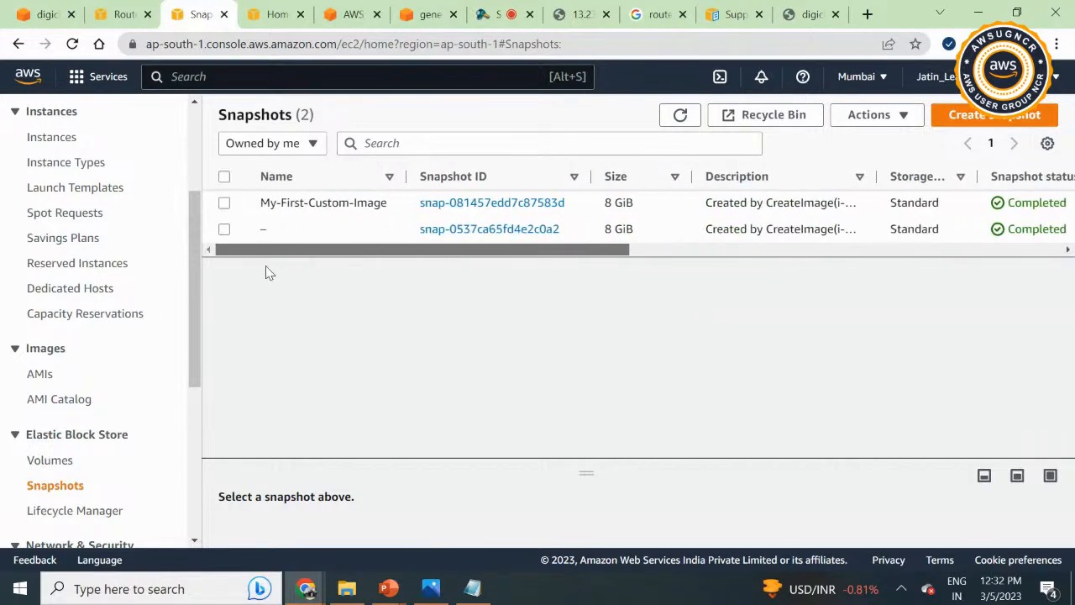
pyautogui.click(225, 203)
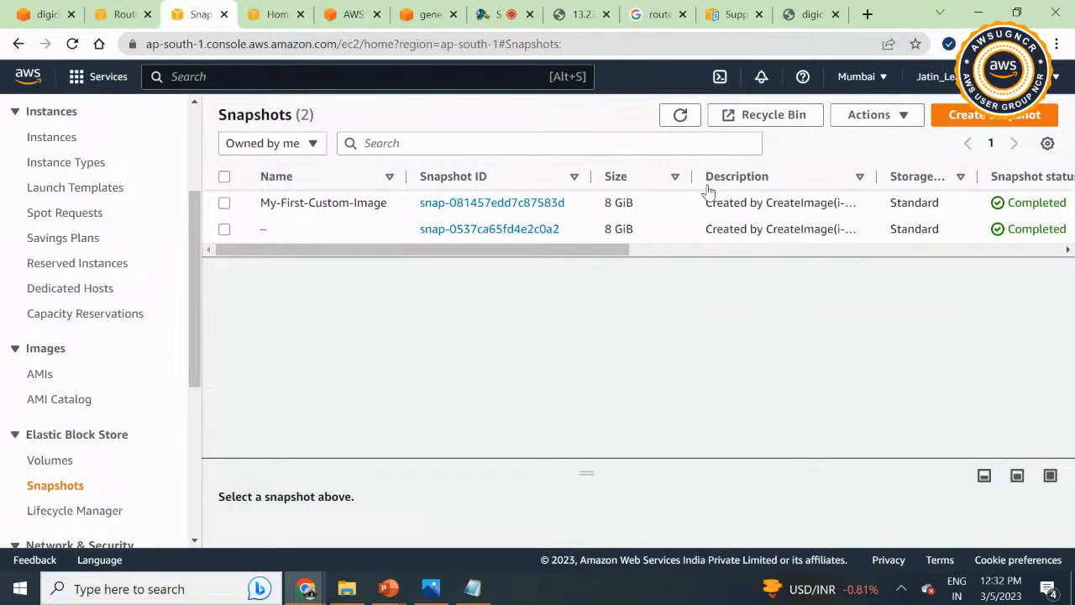
pyautogui.click(870, 115)
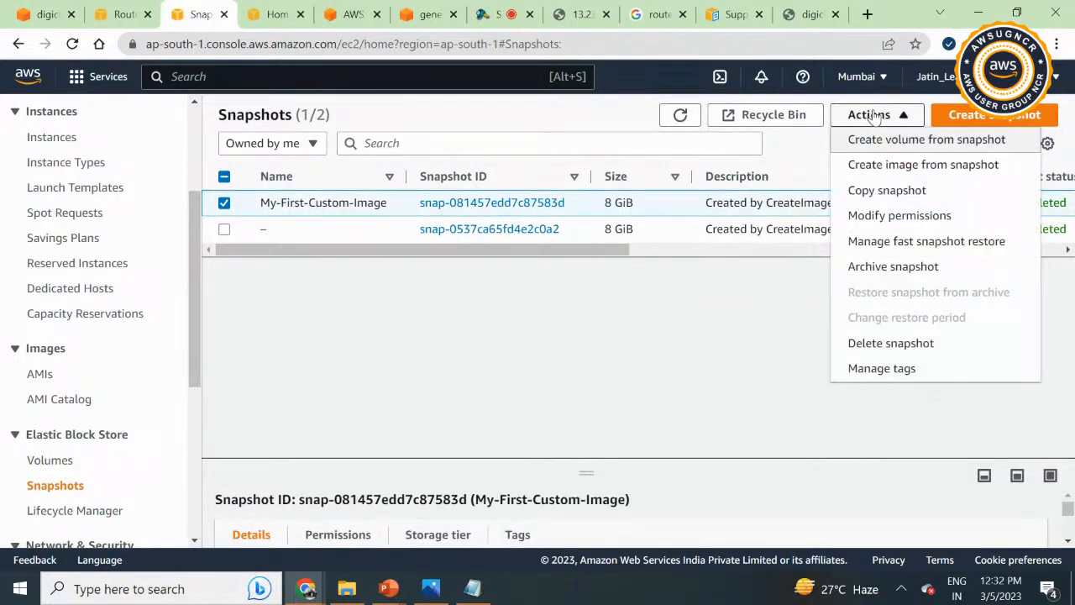
pyautogui.click(890, 345)
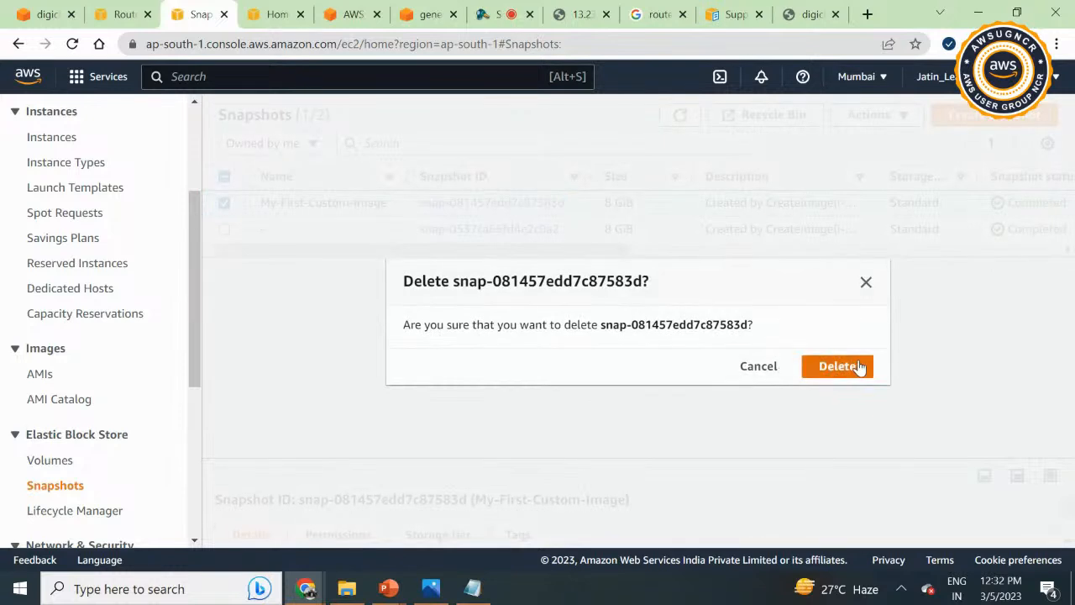
pyautogui.click(840, 366)
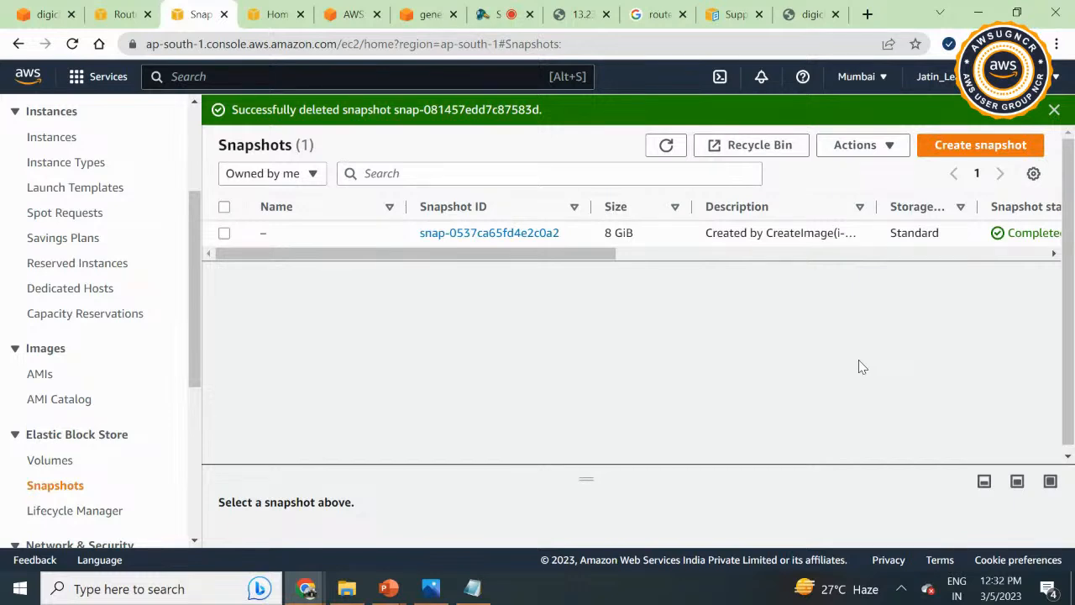
pyautogui.click(385, 593)
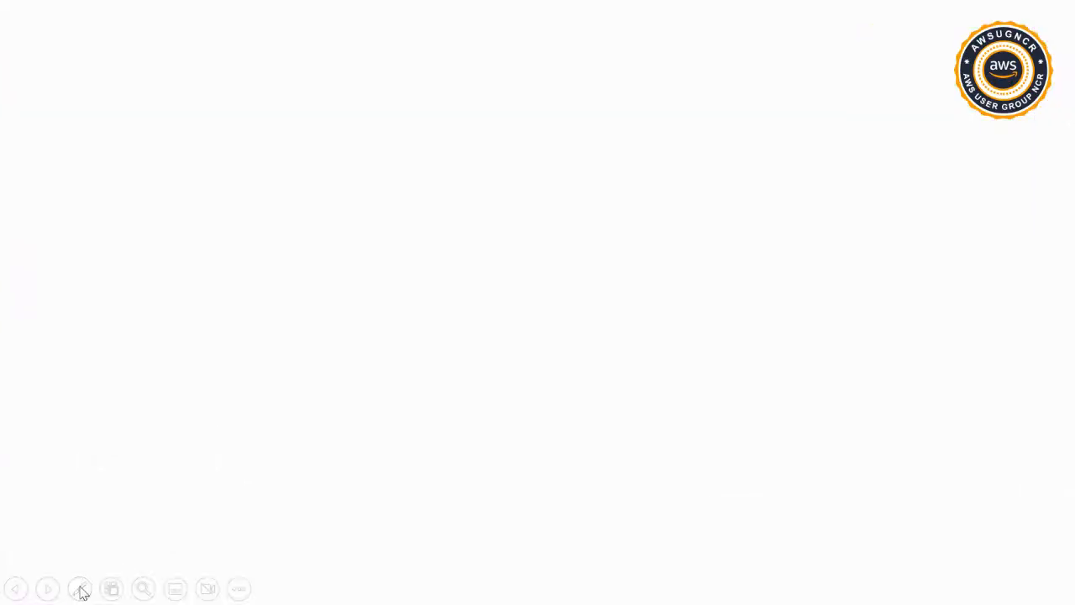
# Switch the pen to black ink and draw '=)' at the slide's top-left
pyautogui.click(79, 588)
pyautogui.click(32, 550)
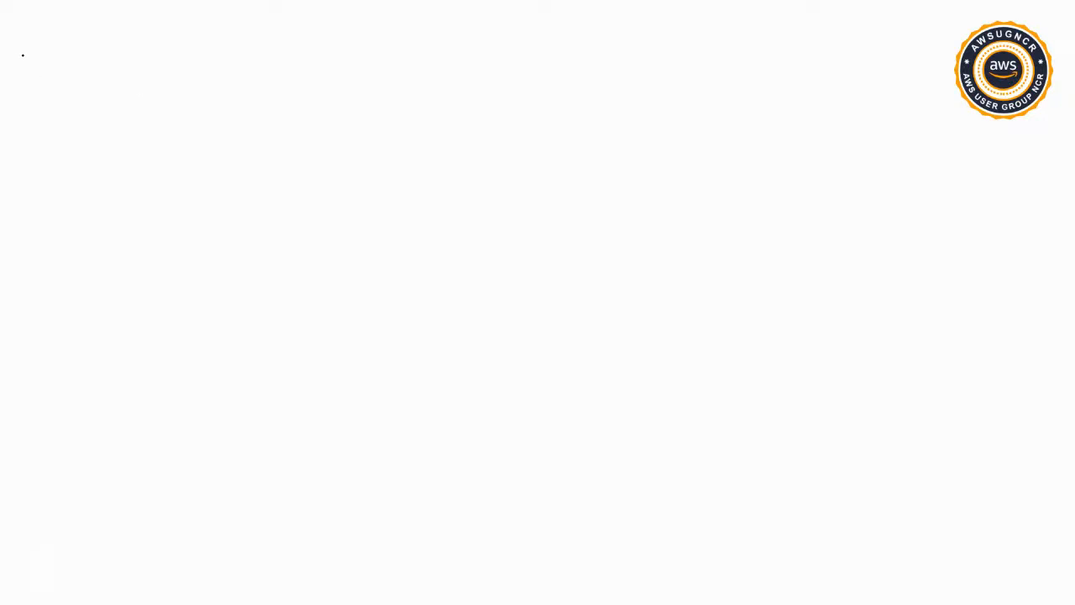
pyautogui.moveTo(20, 56); pyautogui.dragTo(54, 57)
pyautogui.moveTo(15, 72); pyautogui.dragTo(50, 69)
pyautogui.moveTo(62, 47); pyautogui.dragTo(64, 77)
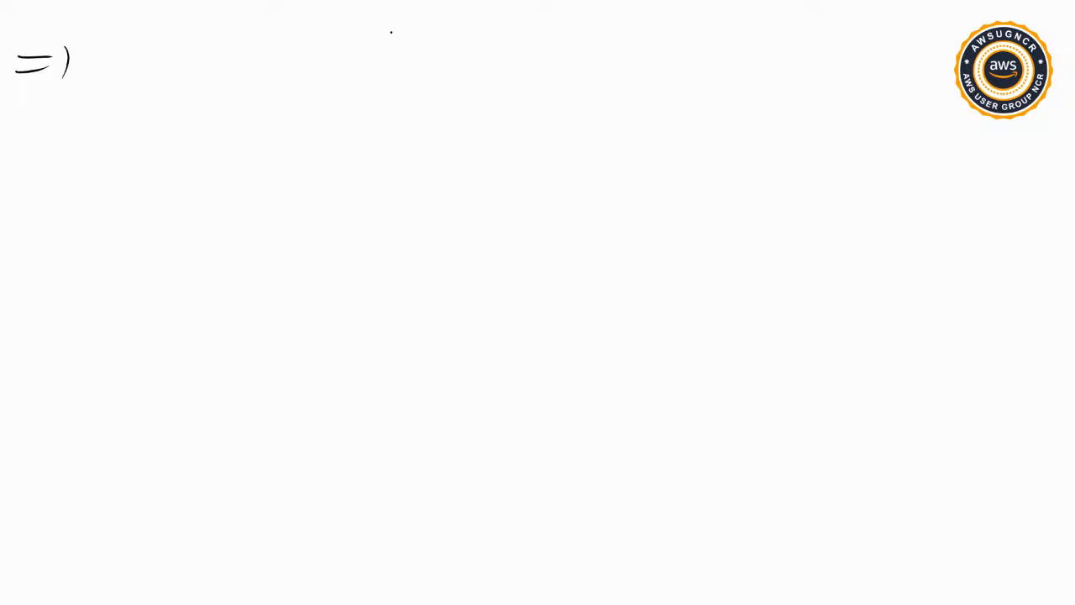
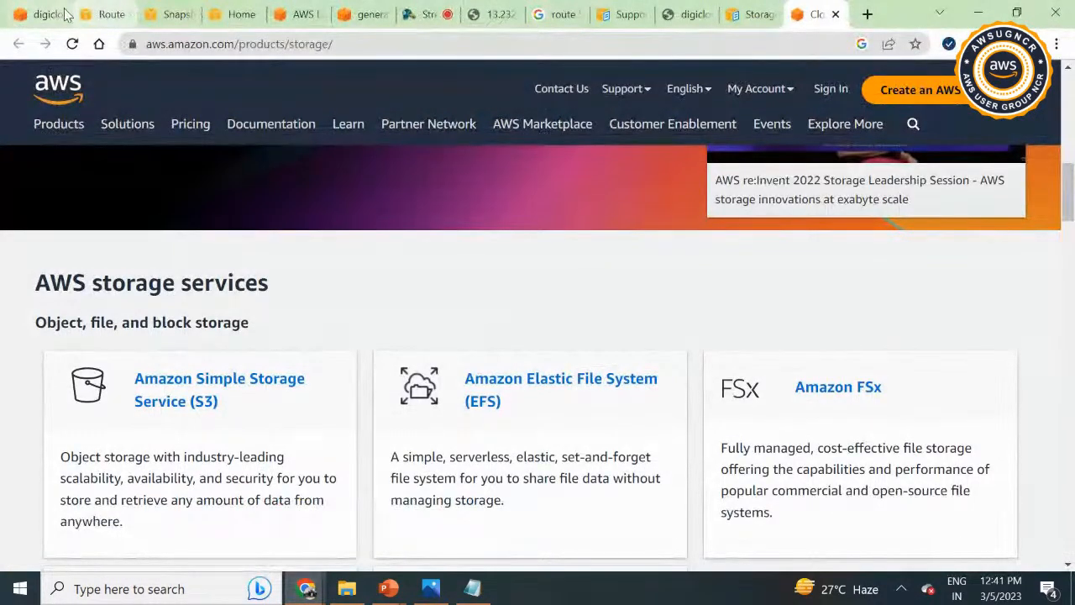
# Leave the PowerPoint slideshow and return to the AWS console page in the browser
pyautogui.click(65, 14)
# Open the S3 console via search and review the Buckets help panel for the 91 listed buckets
pyautogui.write('s3')
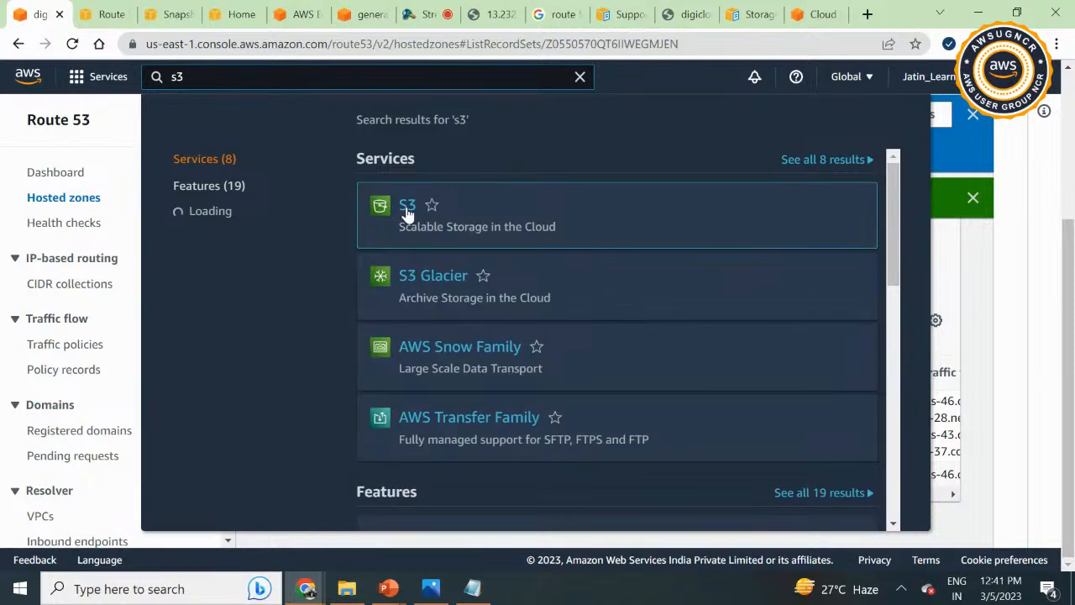
pyautogui.click(408, 208)
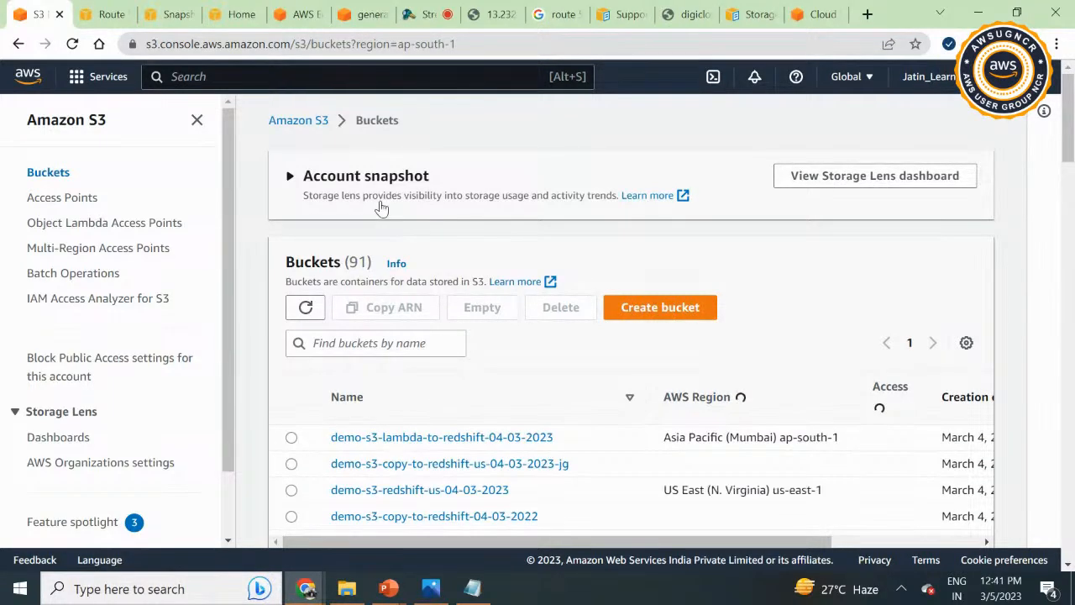
pyautogui.click(396, 264)
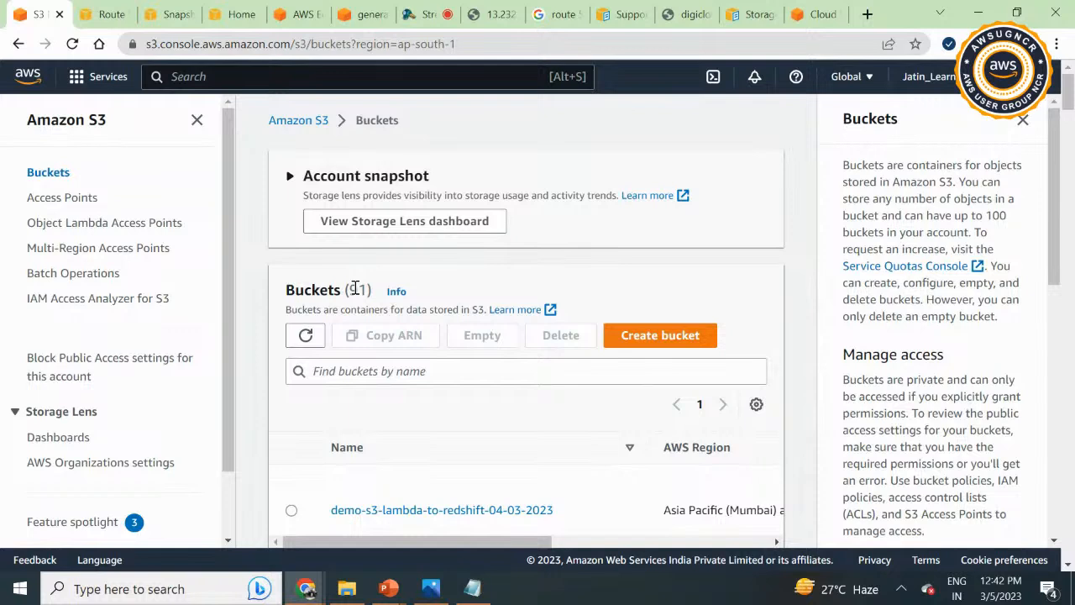
pyautogui.click(1021, 125)
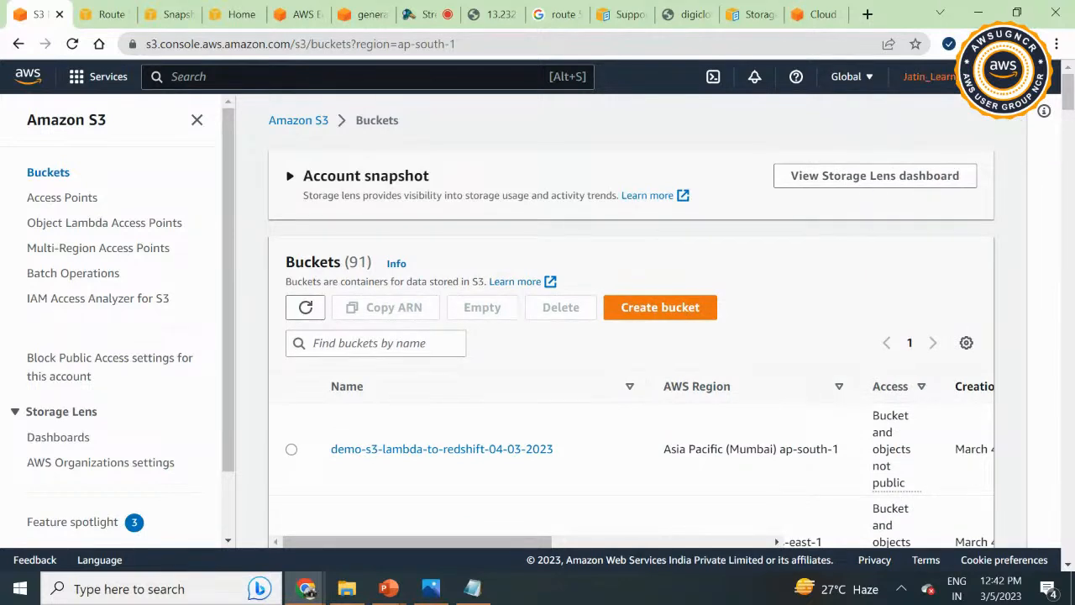
# Google 's3 service quotas' and open the AWS service quotas reference page in a new tab
pyautogui.click(869, 22)
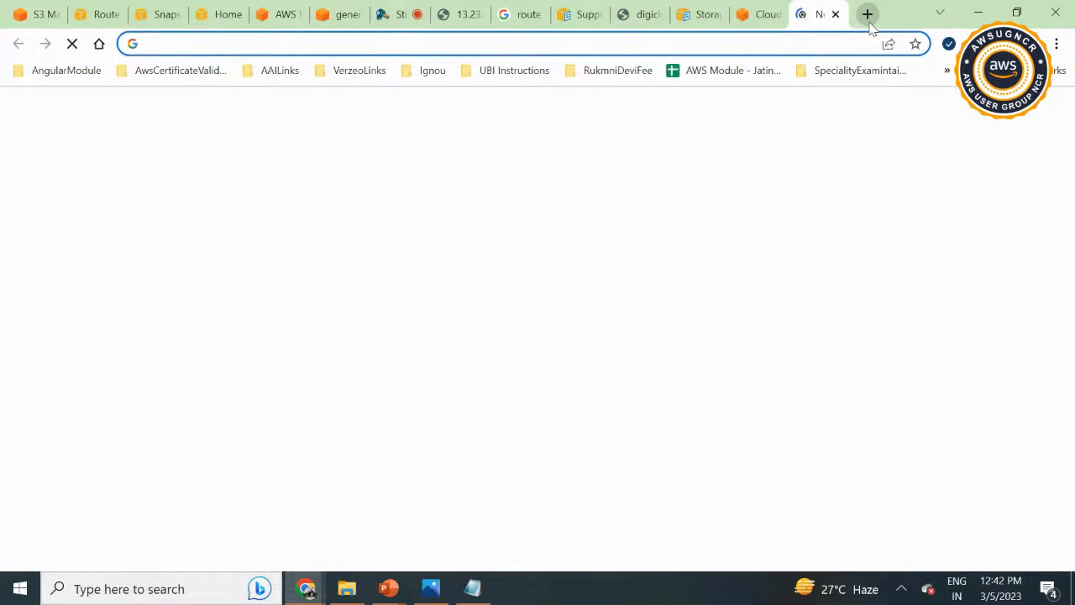
pyautogui.write('s3')
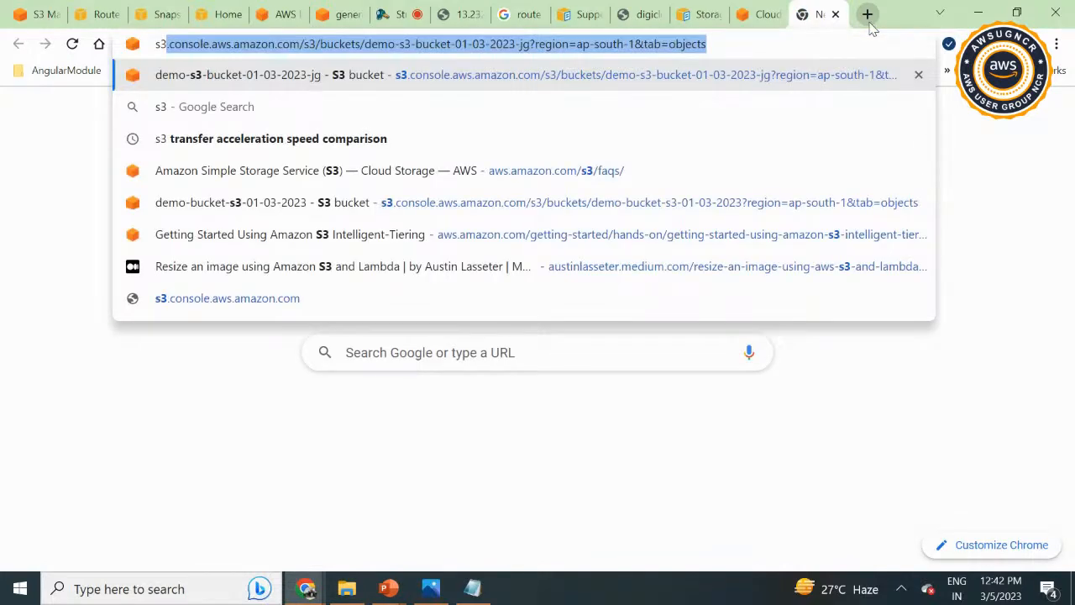
pyautogui.write(' service q')
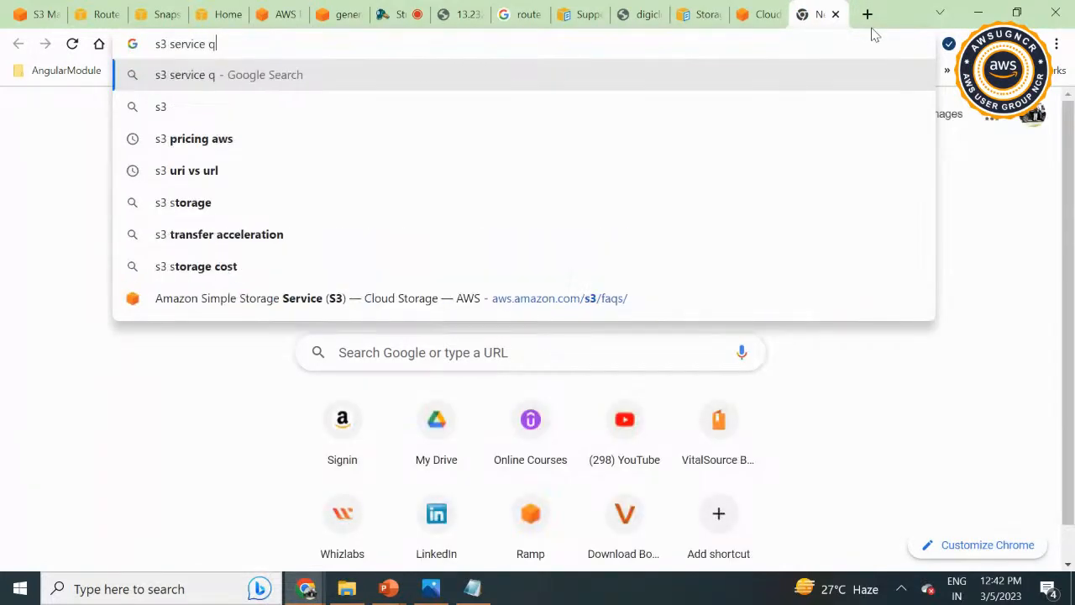
pyautogui.write('uotas')
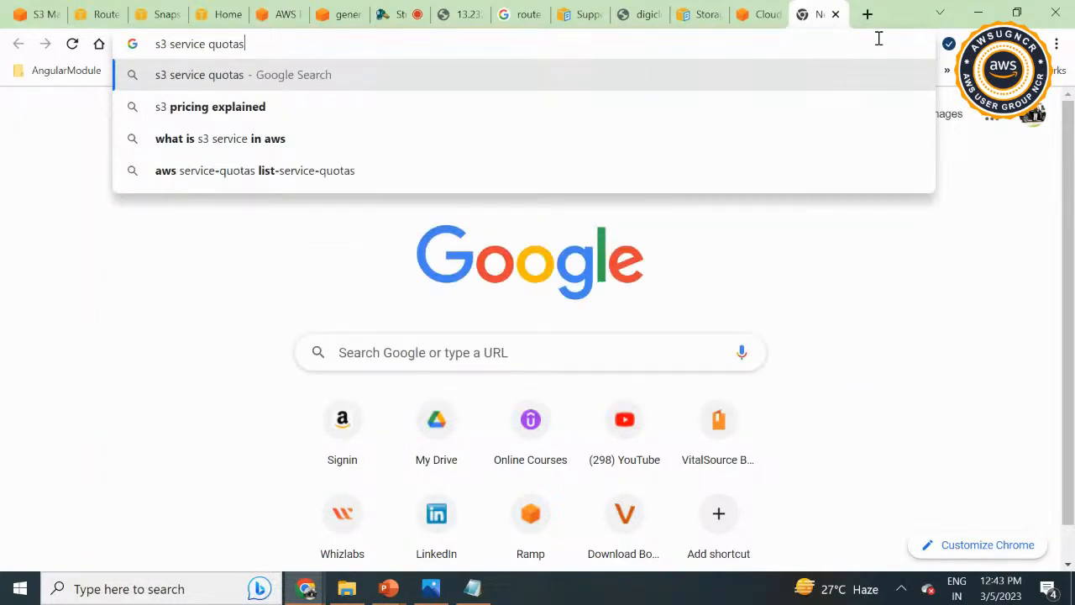
pyautogui.press('Return')
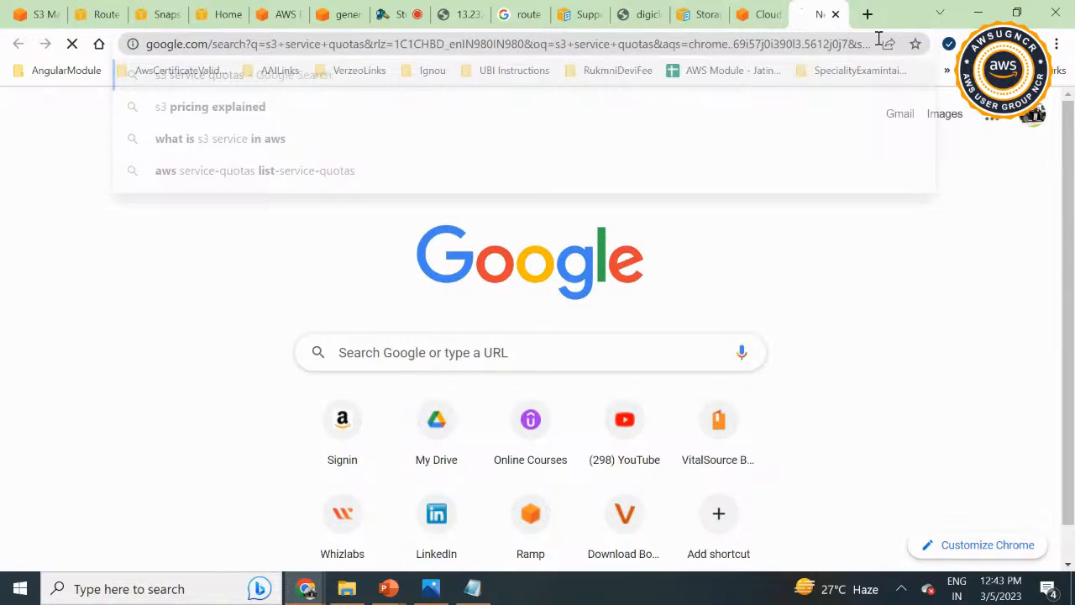
pyautogui.click(1071, 211)
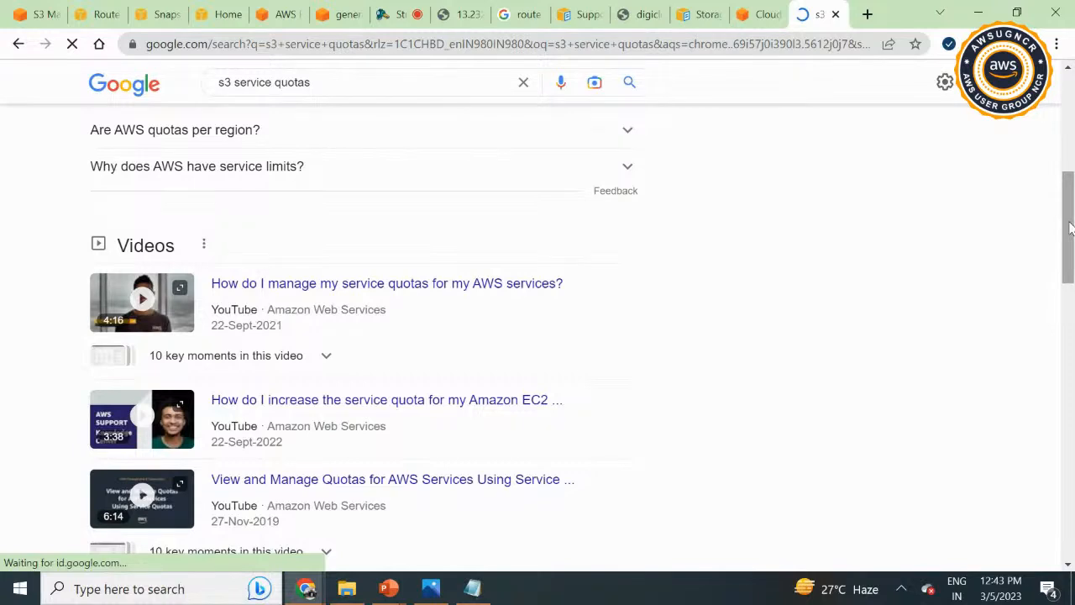
pyautogui.moveTo(1071, 228); pyautogui.dragTo(1069, 127)
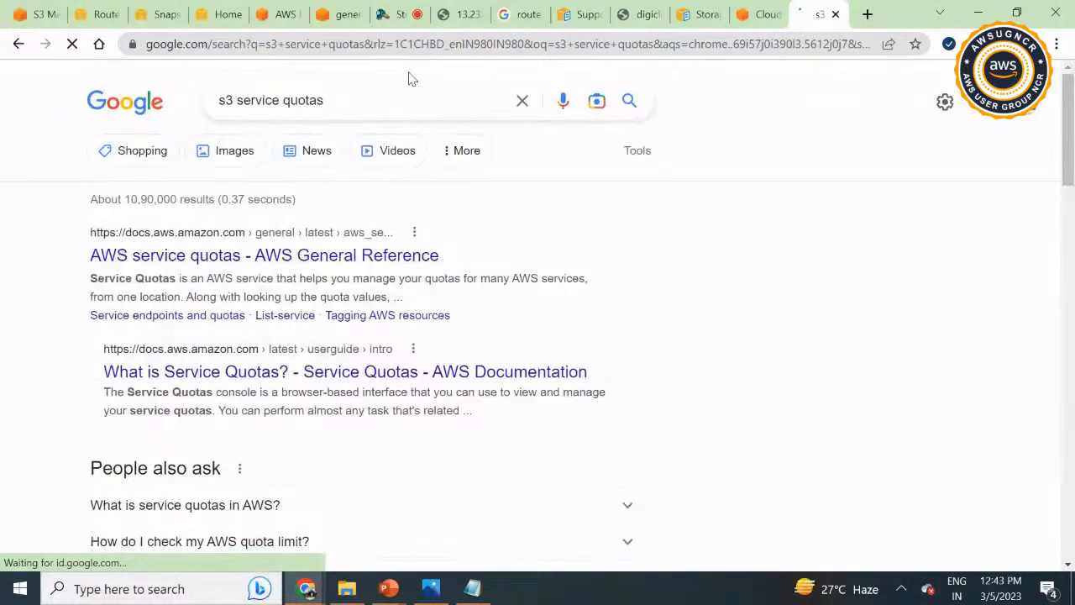
pyautogui.rightClick(322, 260)
pyautogui.click(349, 275)
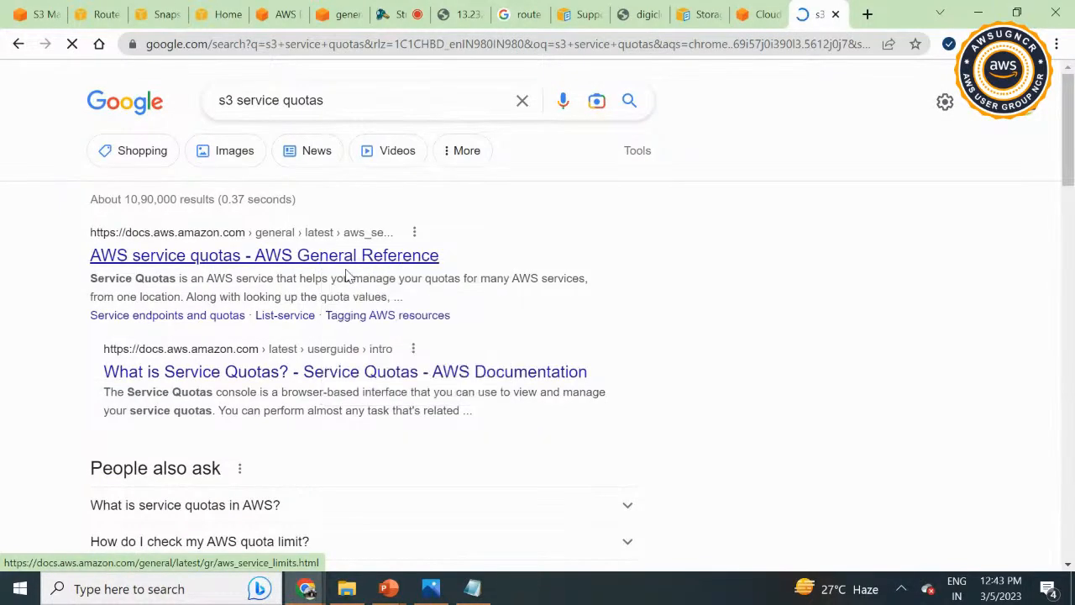
pyautogui.click(806, 14)
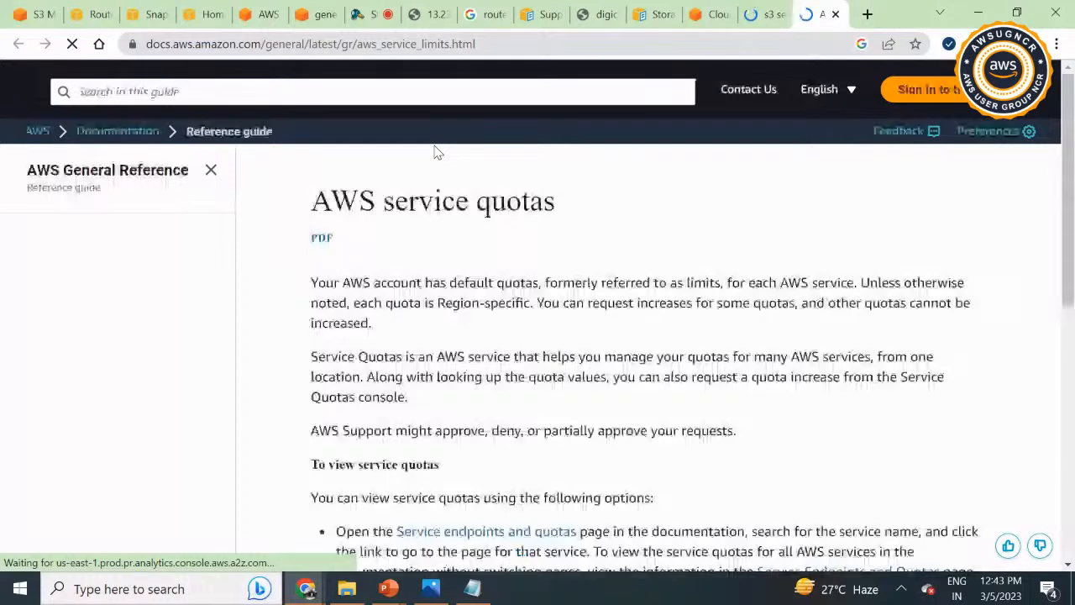
# Go back to the AWS console and open Service Quotas from the account menu
pyautogui.hotkey('ctrl', '1')
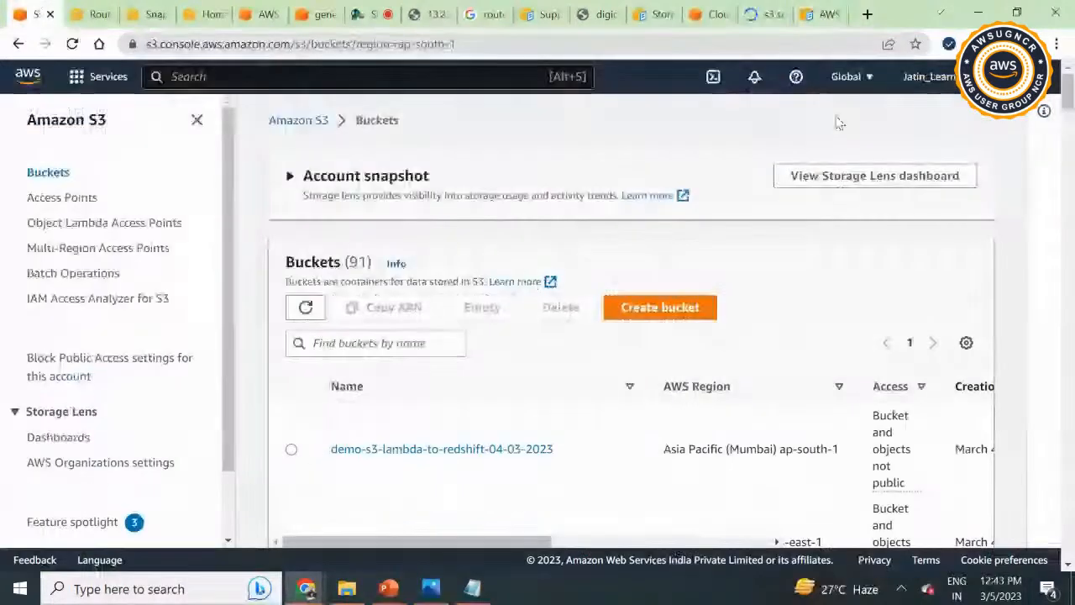
pyautogui.click(940, 77)
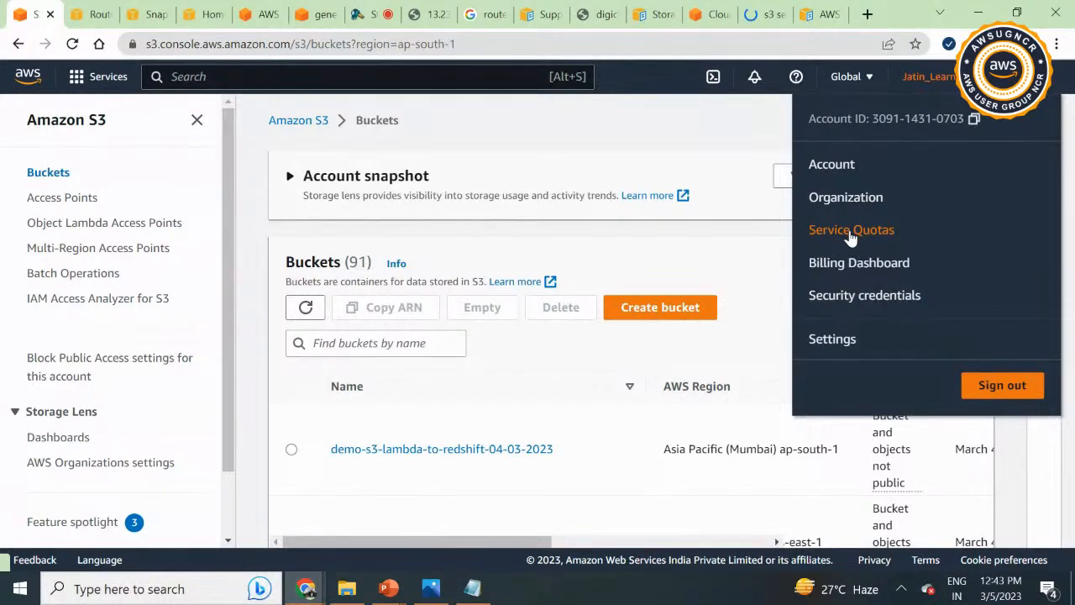
pyautogui.click(850, 238)
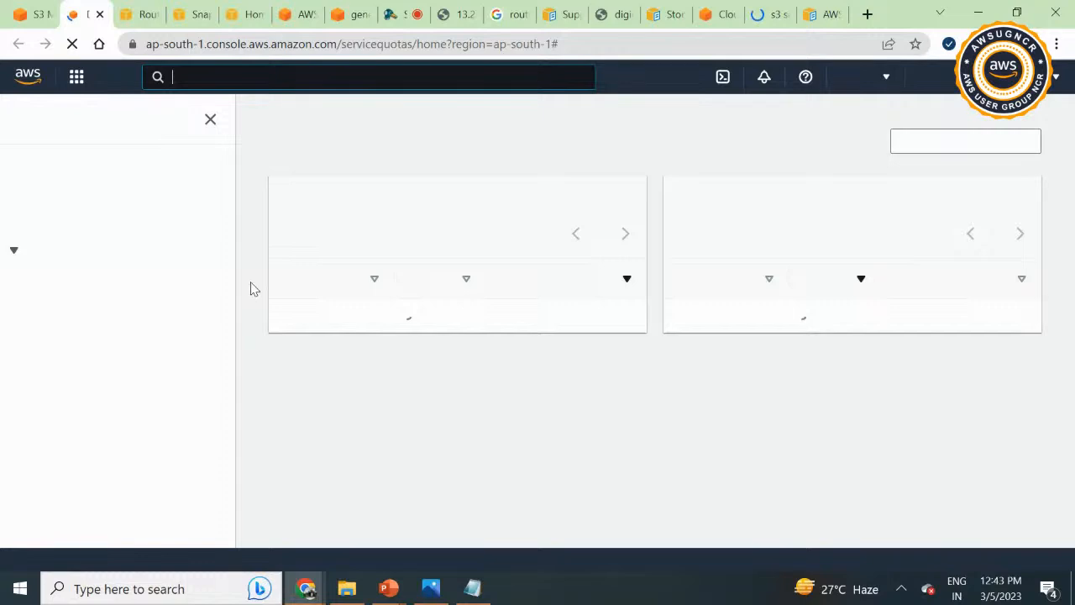
# Find Amazon S3 among AWS services and select its adjustable Buckets quota of 100
pyautogui.click(65, 192)
pyautogui.click(356, 208)
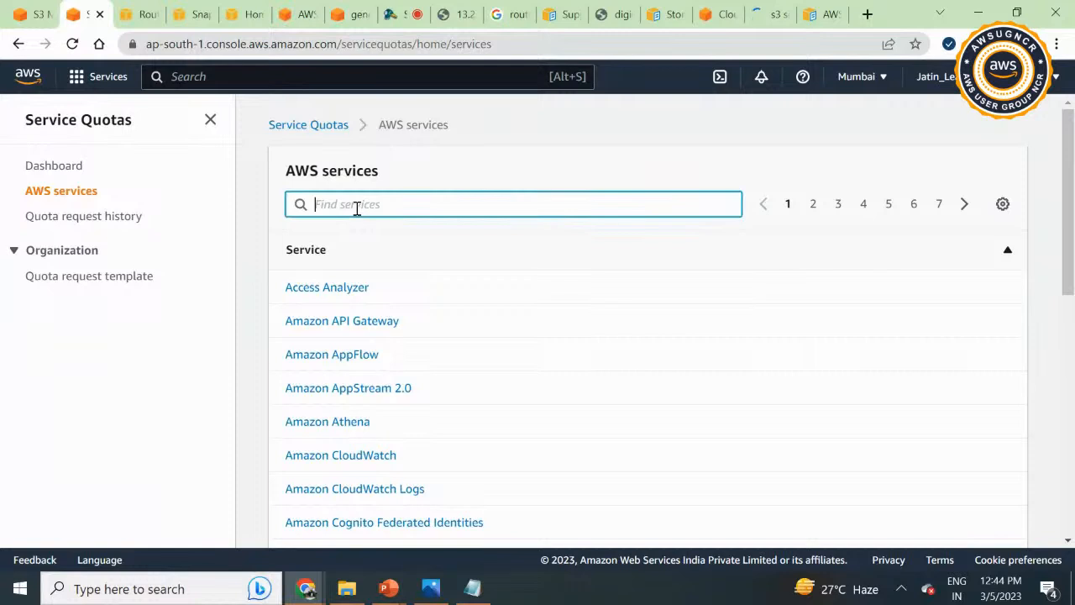
pyautogui.write('s3')
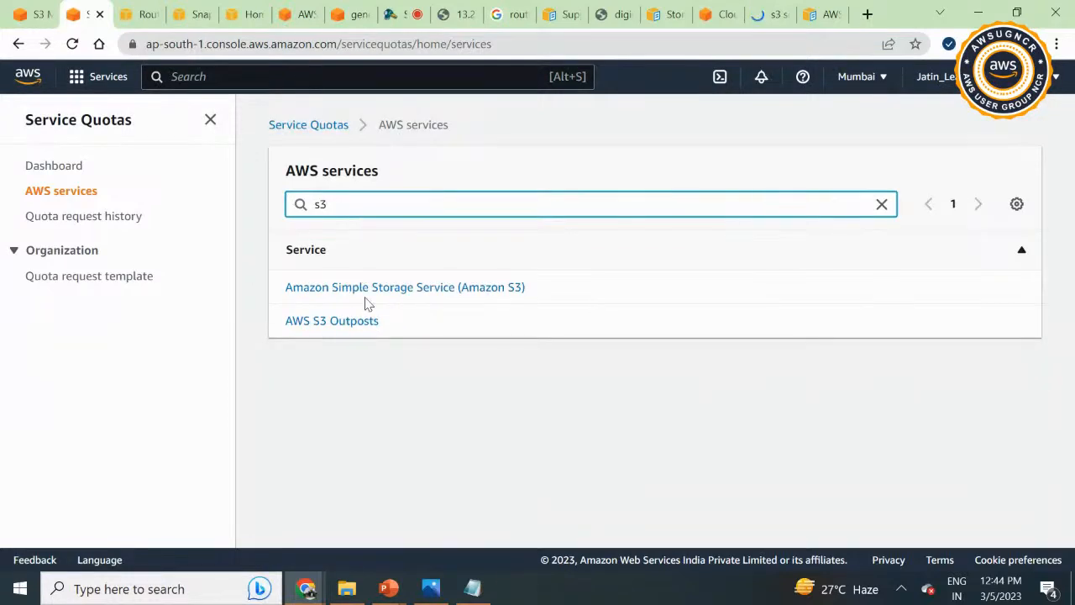
pyautogui.click(370, 287)
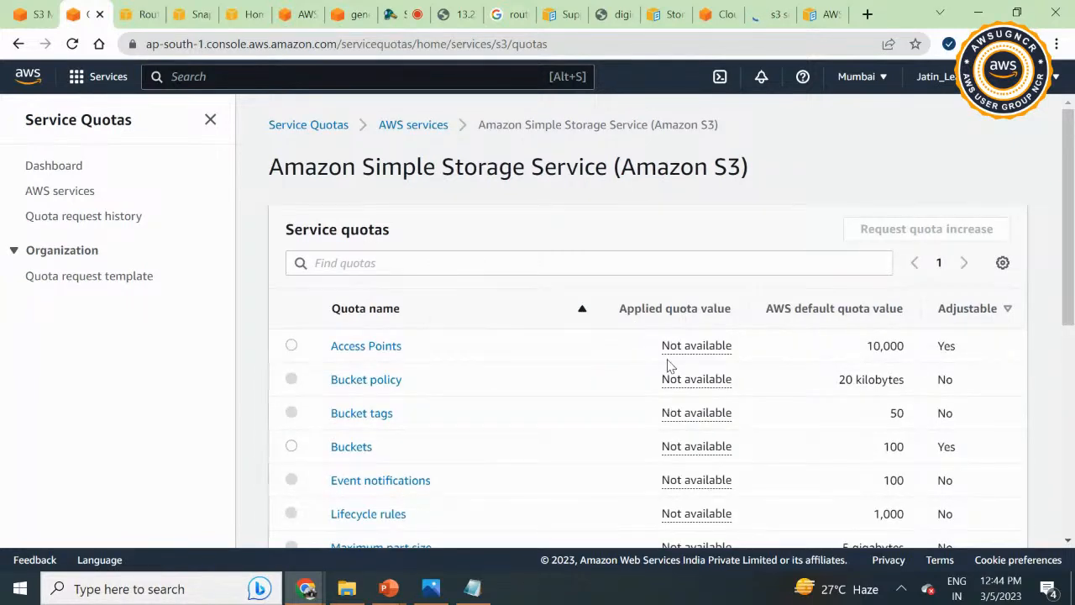
pyautogui.scroll(-1, 854, 373)
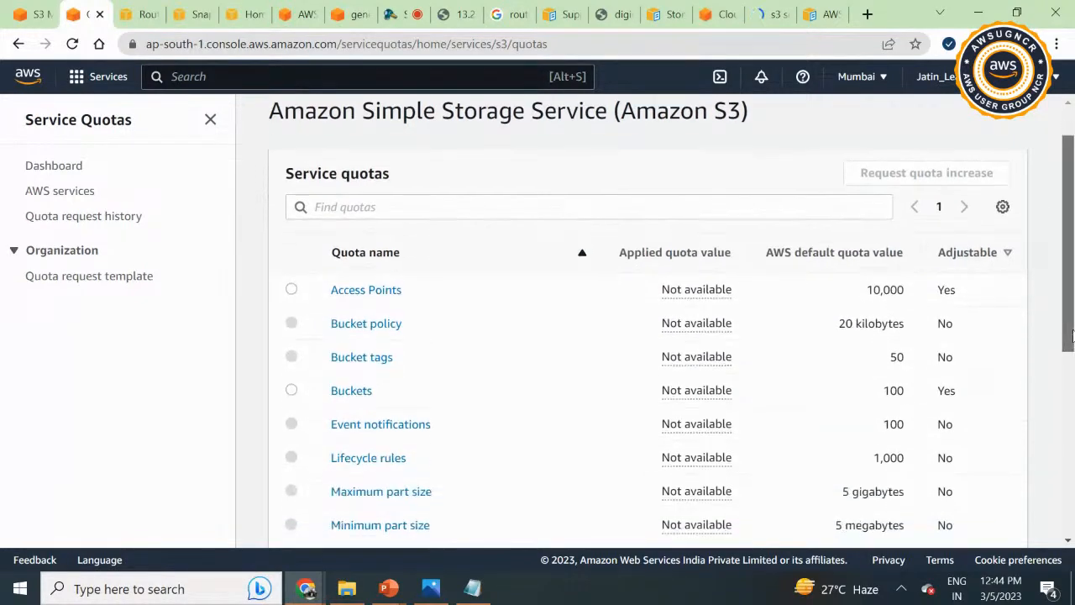
pyautogui.moveTo(946, 290); pyautogui.dragTo(507, 471)
pyautogui.click(459, 379)
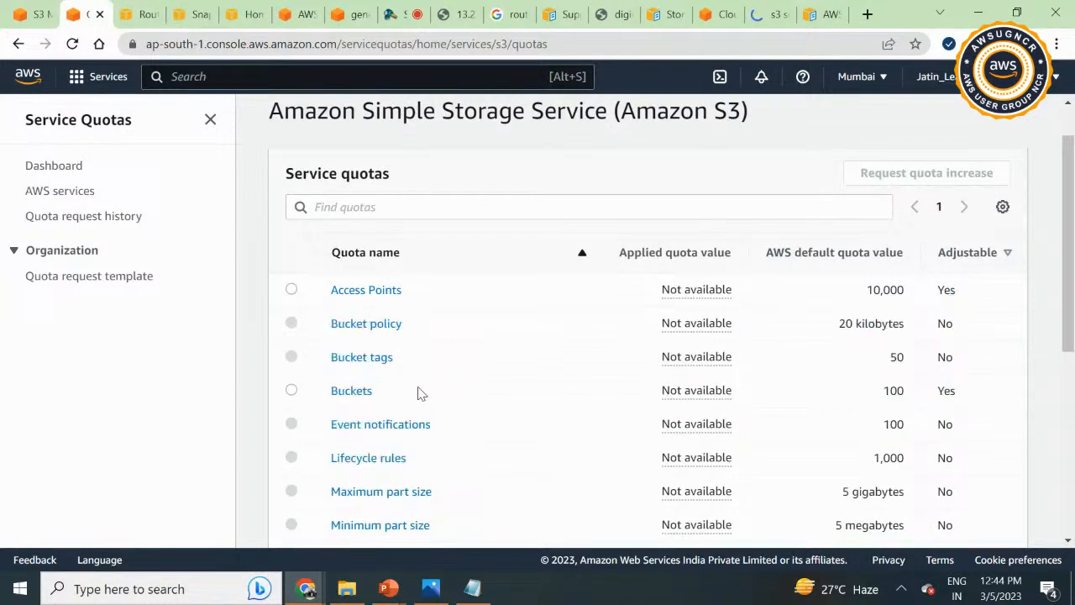
pyautogui.click(290, 390)
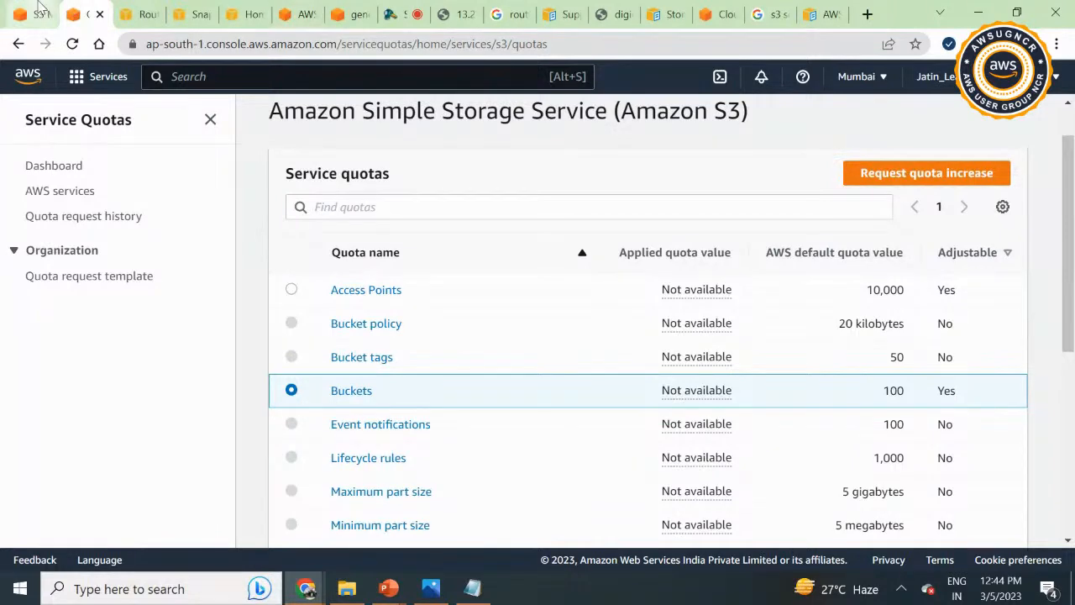
pyautogui.click(38, 11)
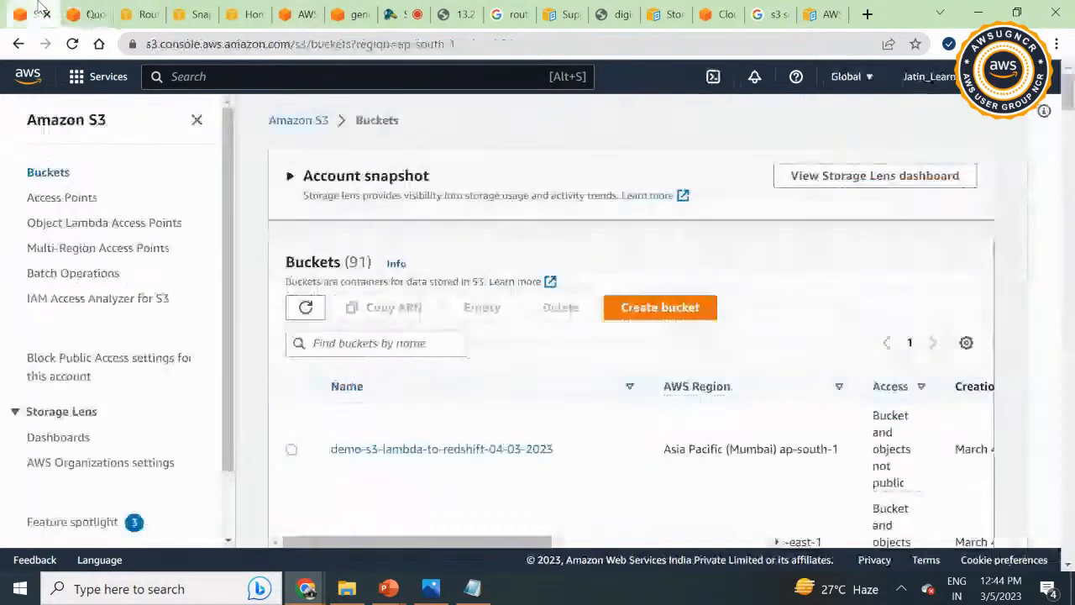
# Open the Create bucket form at the bucket name field, then switch to the StreamYard studio
pyautogui.click(653, 317)
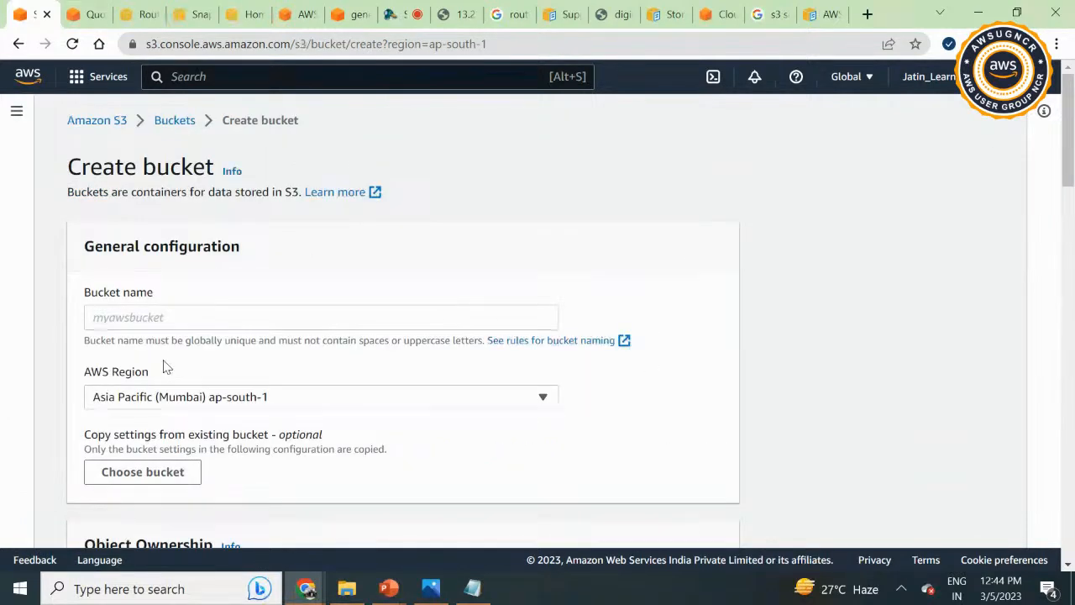
pyautogui.click(141, 316)
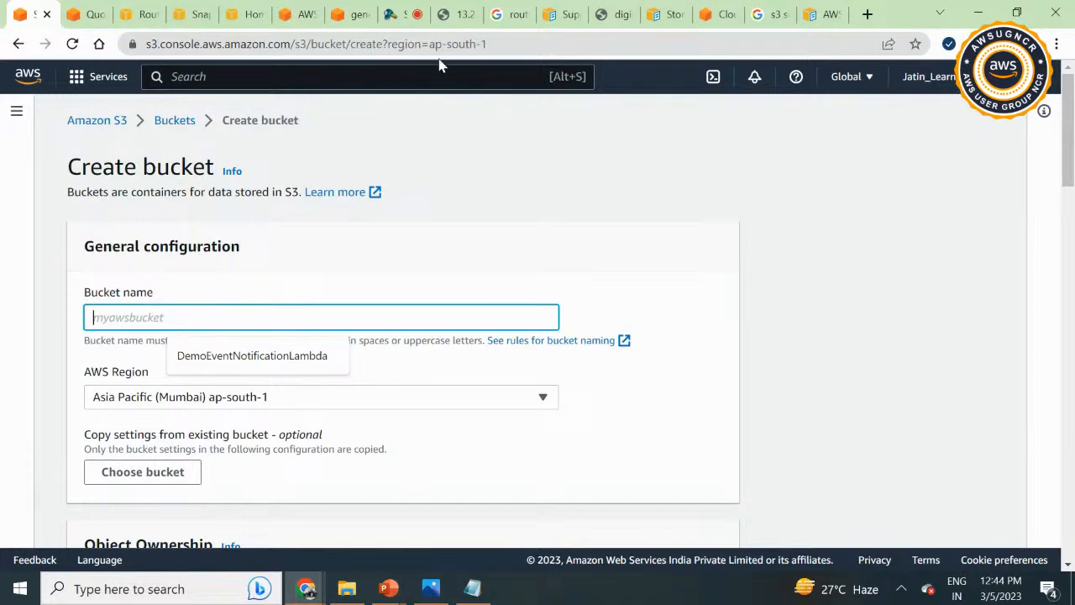
pyautogui.click(408, 25)
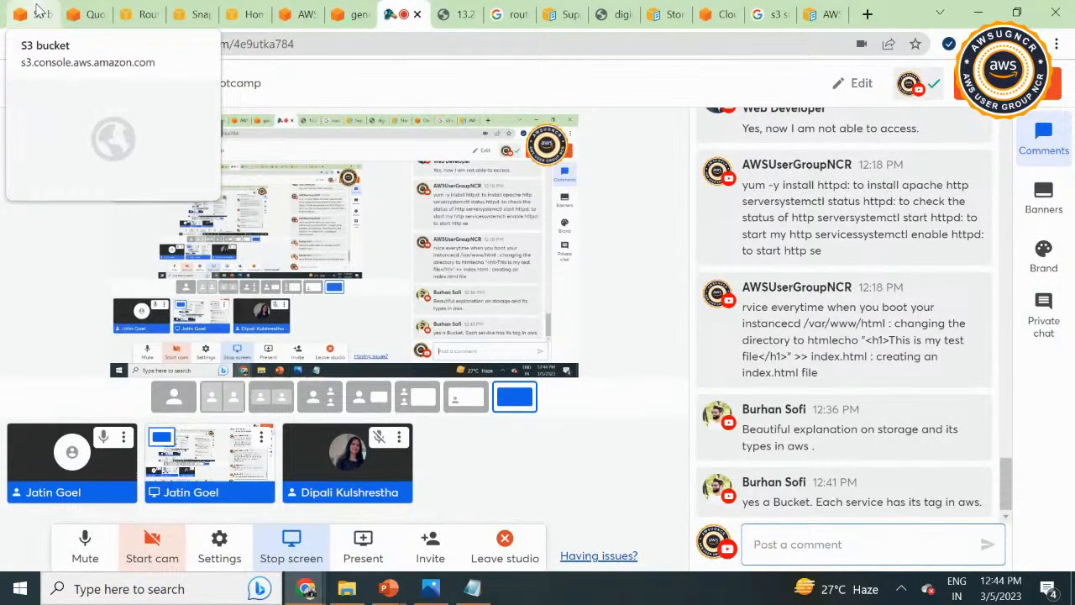
# Go back from StreamYard to the S3 Create bucket form
pyautogui.click(38, 13)
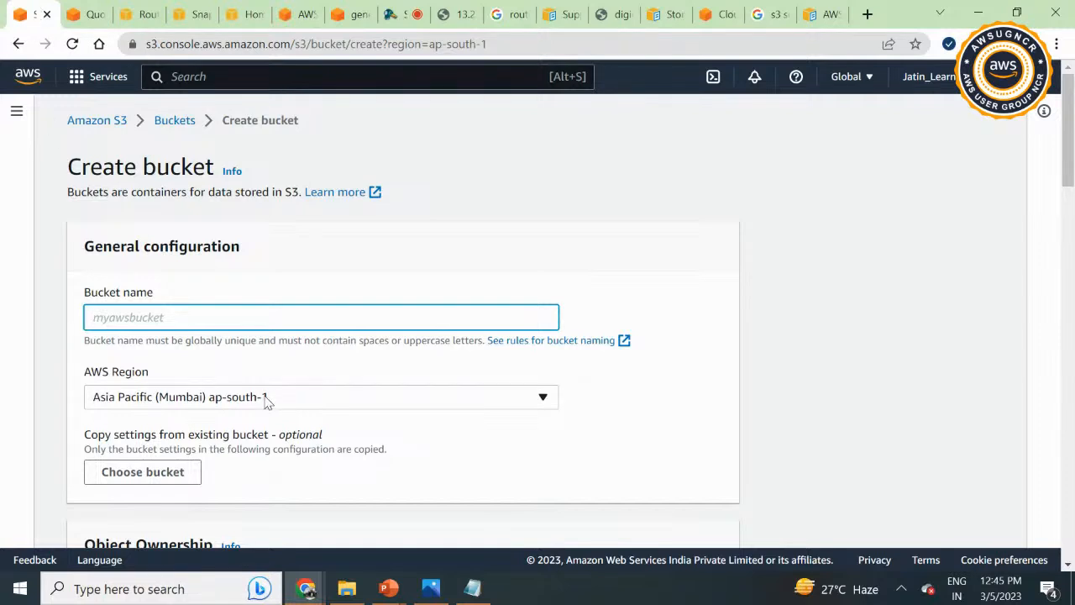
# Return to the bucket list, hide the navigation panel, and filter buckets by 'test'
pyautogui.click(152, 317)
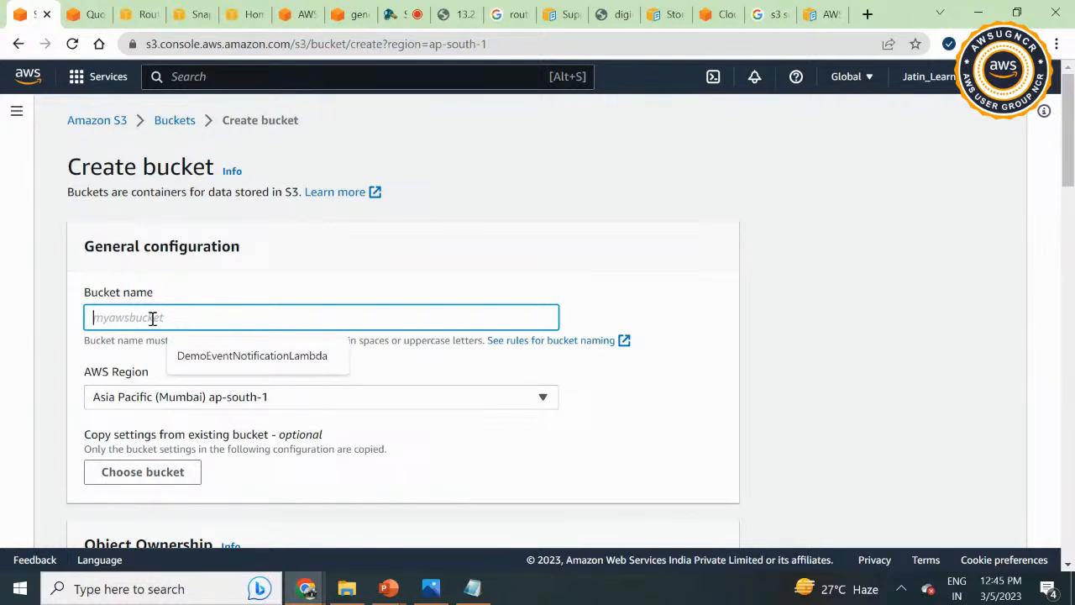
pyautogui.click(173, 125)
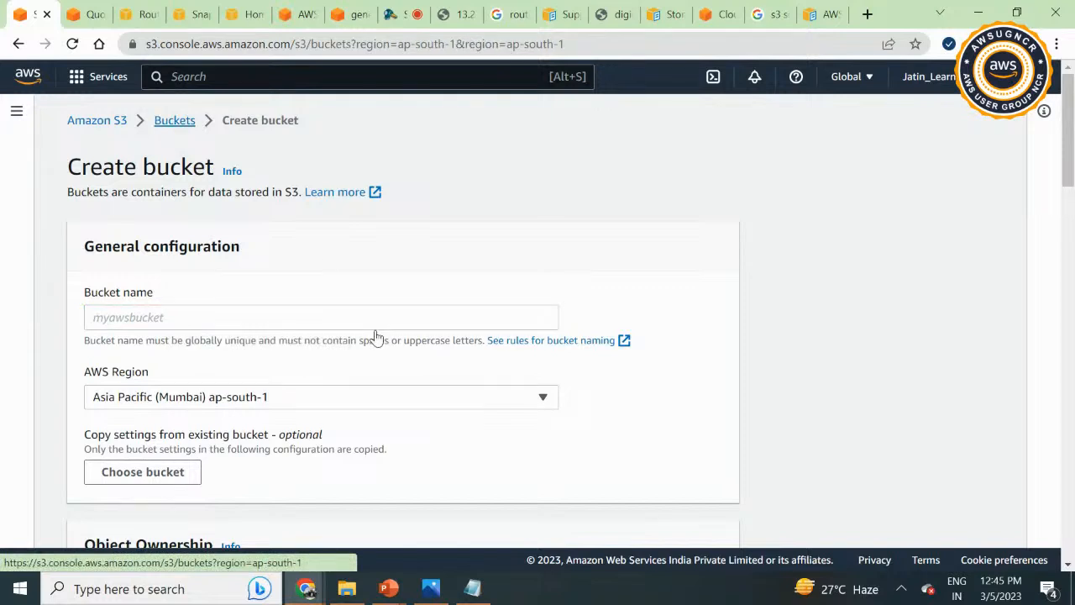
pyautogui.click(173, 121)
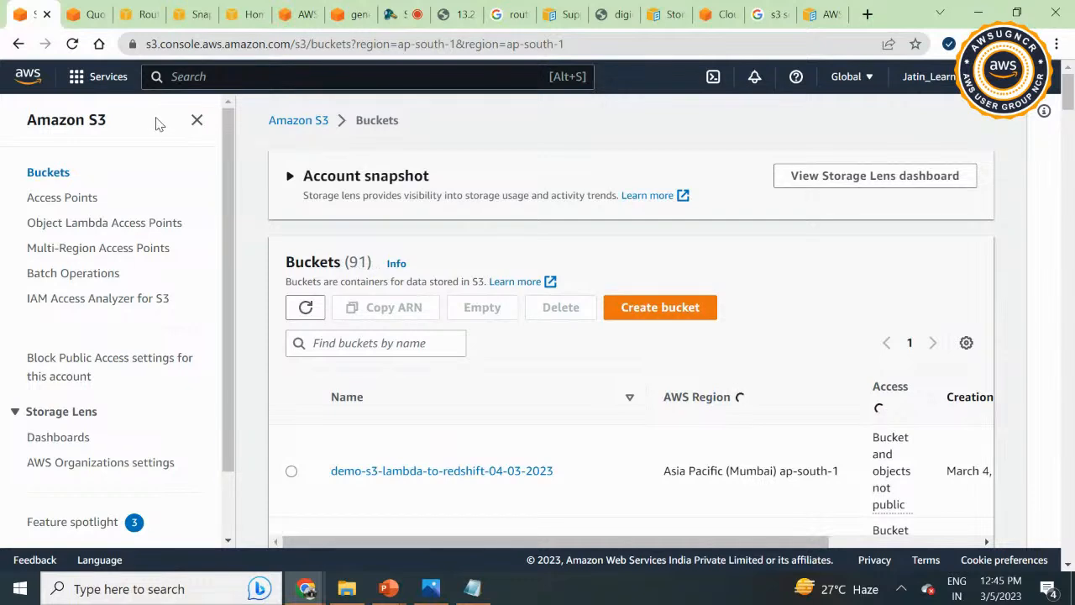
pyautogui.click(197, 120)
pyautogui.click(163, 323)
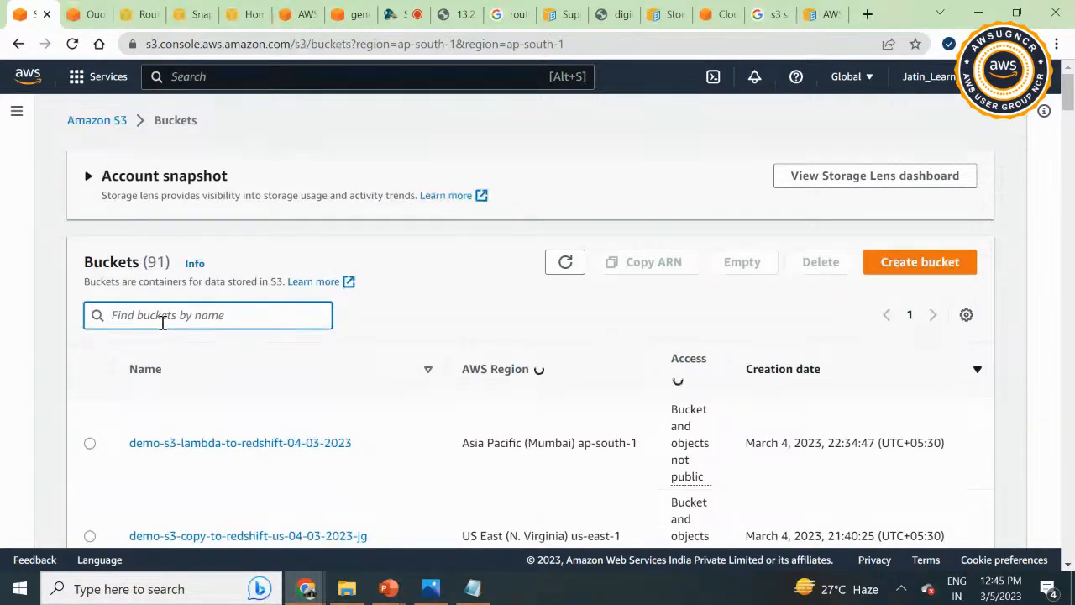
pyautogui.write('test')
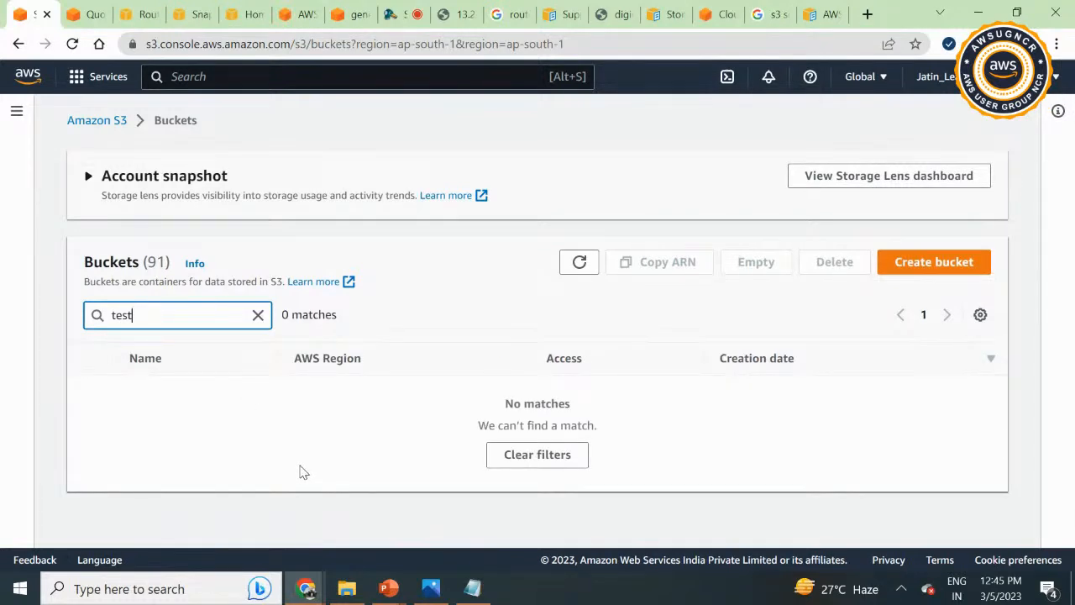
# Attempt to create a bucket named 'test', which is rejected
pyautogui.click(903, 264)
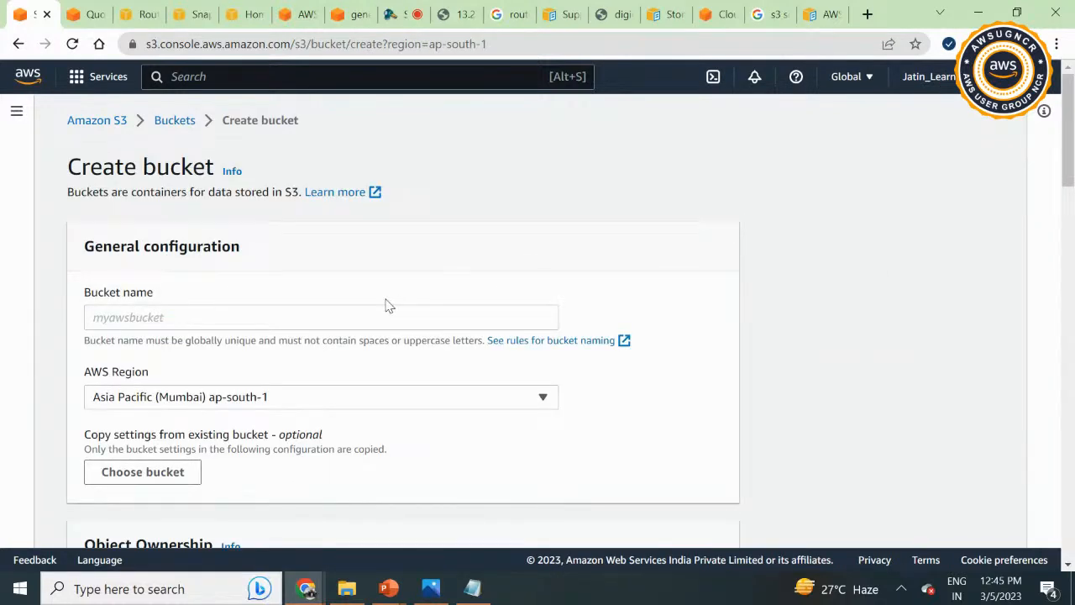
pyautogui.click(258, 317)
pyautogui.write('test')
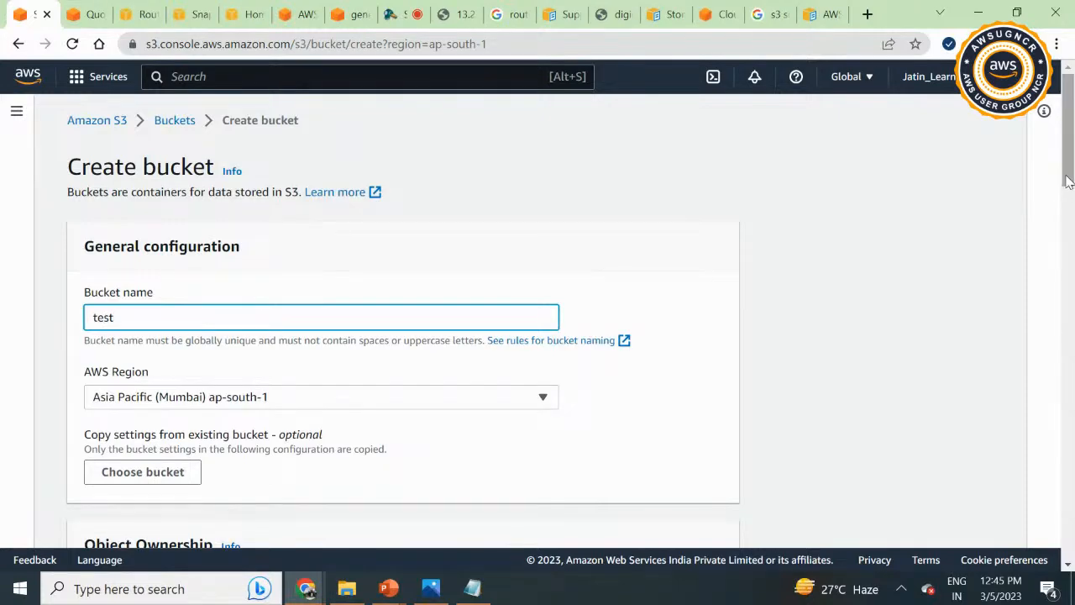
pyautogui.moveTo(1070, 189); pyautogui.dragTo(1035, 602)
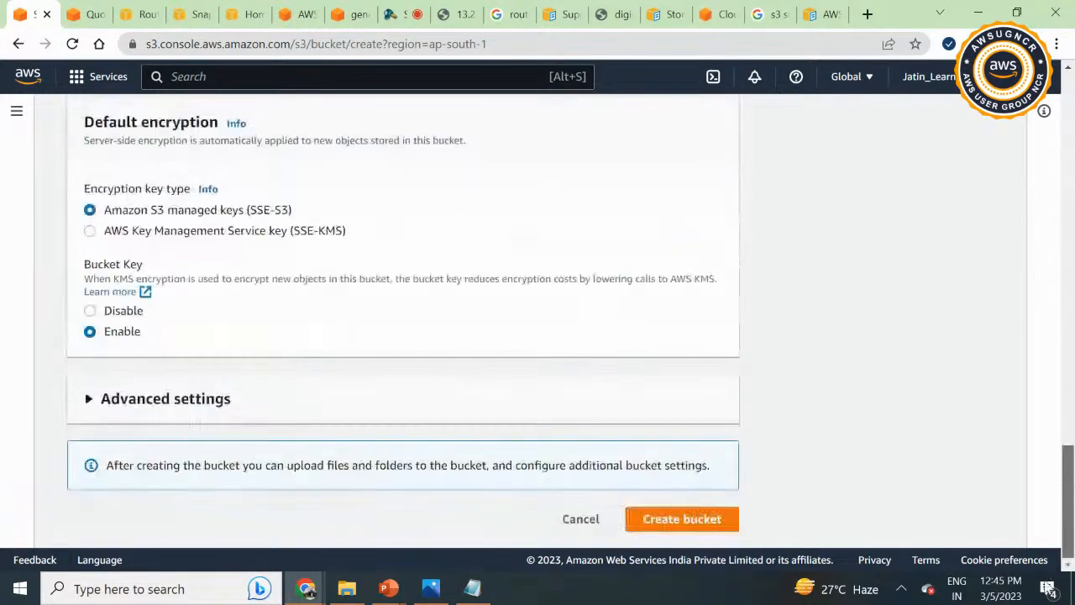
pyautogui.click(693, 519)
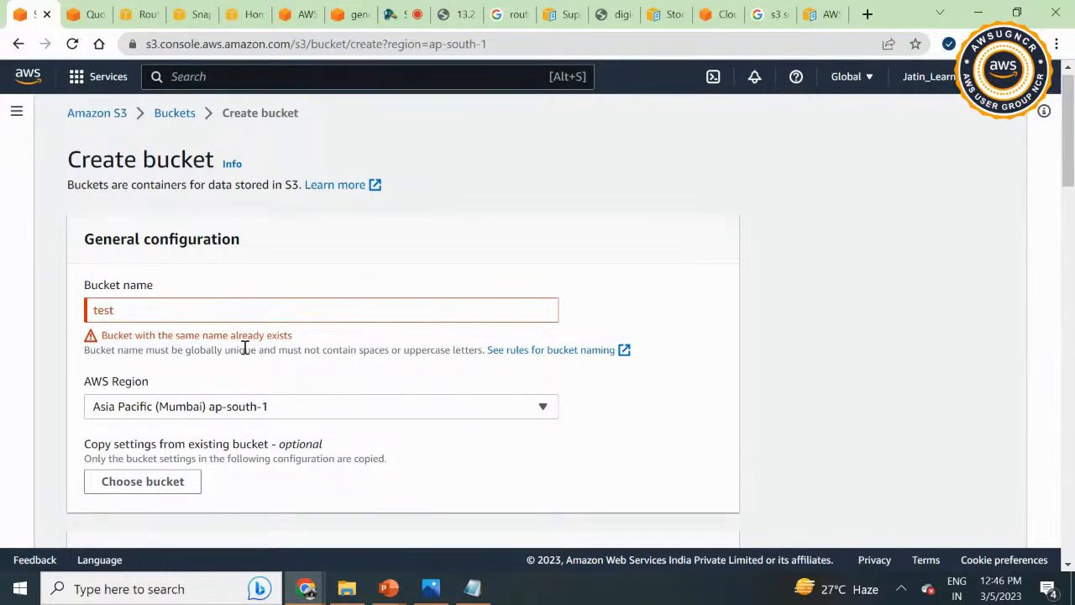
# Rename the bucket to demo-s3-bucket-05-03-2023 in ap-south-1 and create it
pyautogui.click(185, 317)
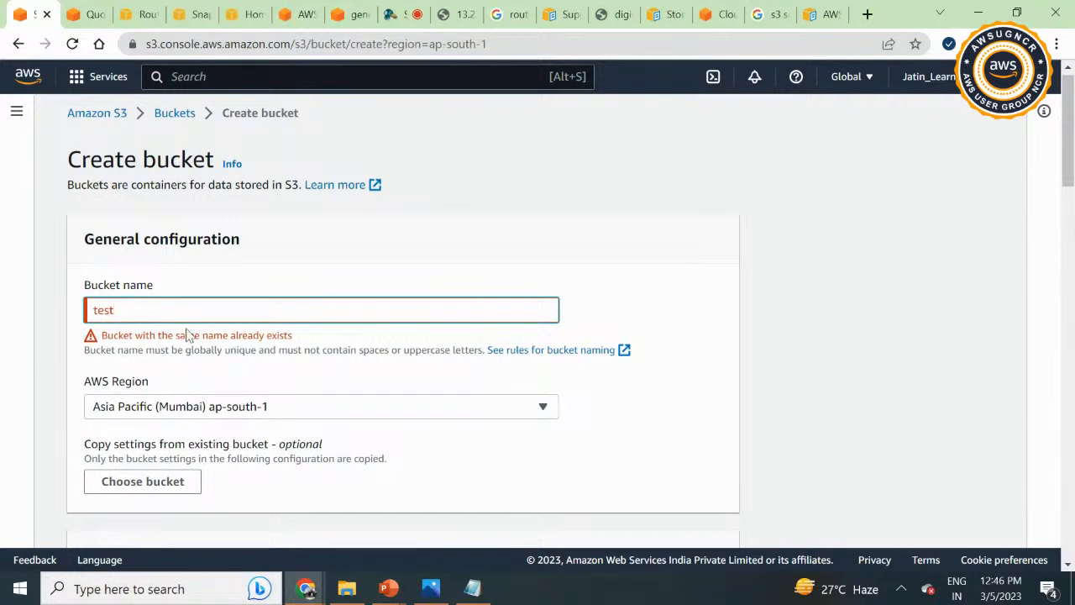
pyautogui.press('BackSpace')
pyautogui.press('BackSpace')
pyautogui.press('BackSpace')
pyautogui.press('BackSpace')
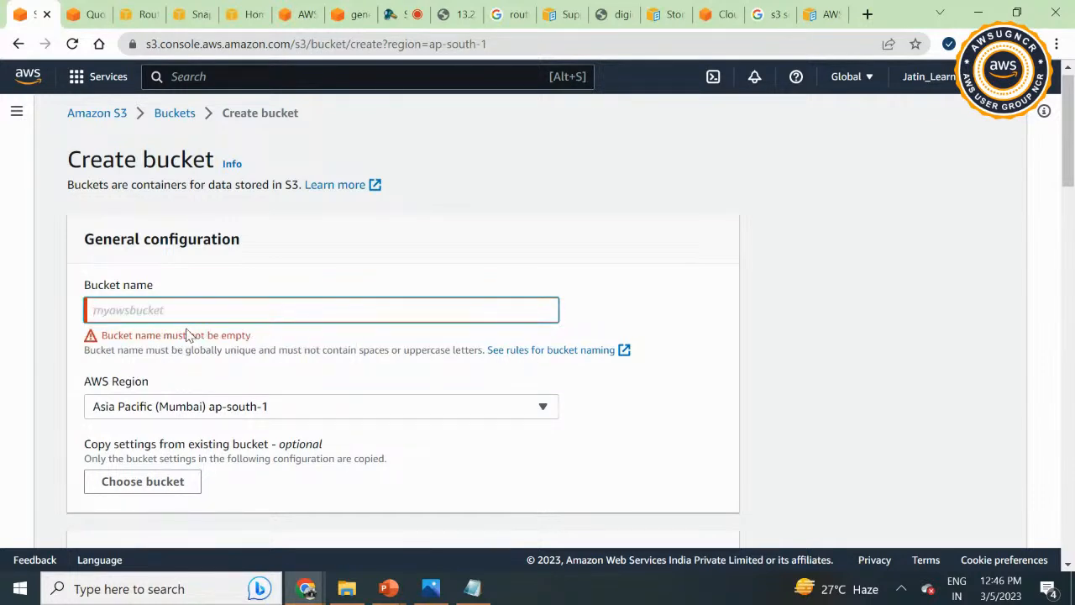
pyautogui.write('demo-s3')
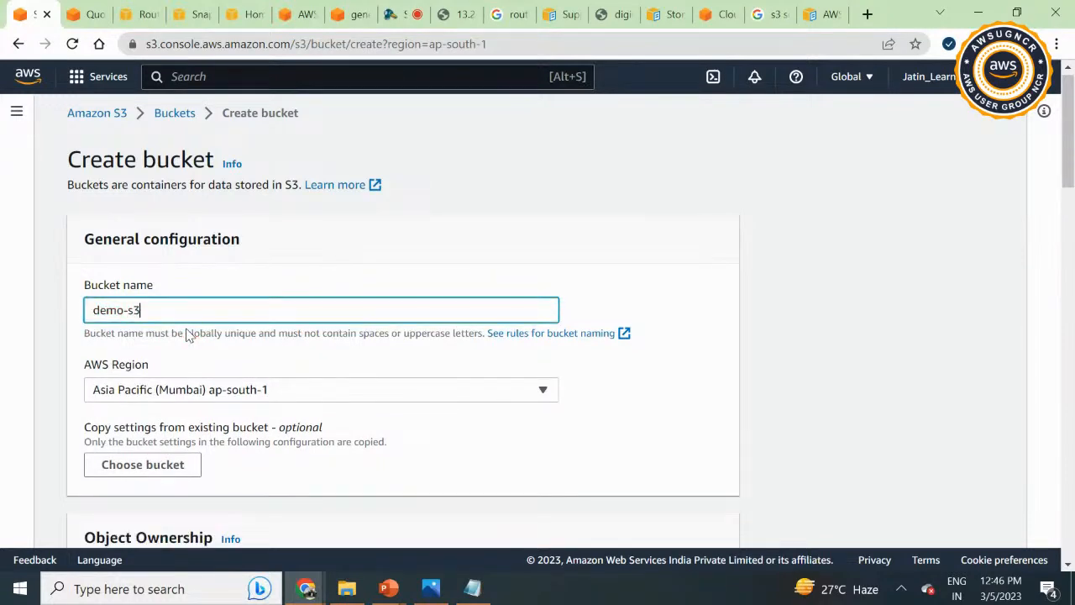
pyautogui.write('-bucket-')
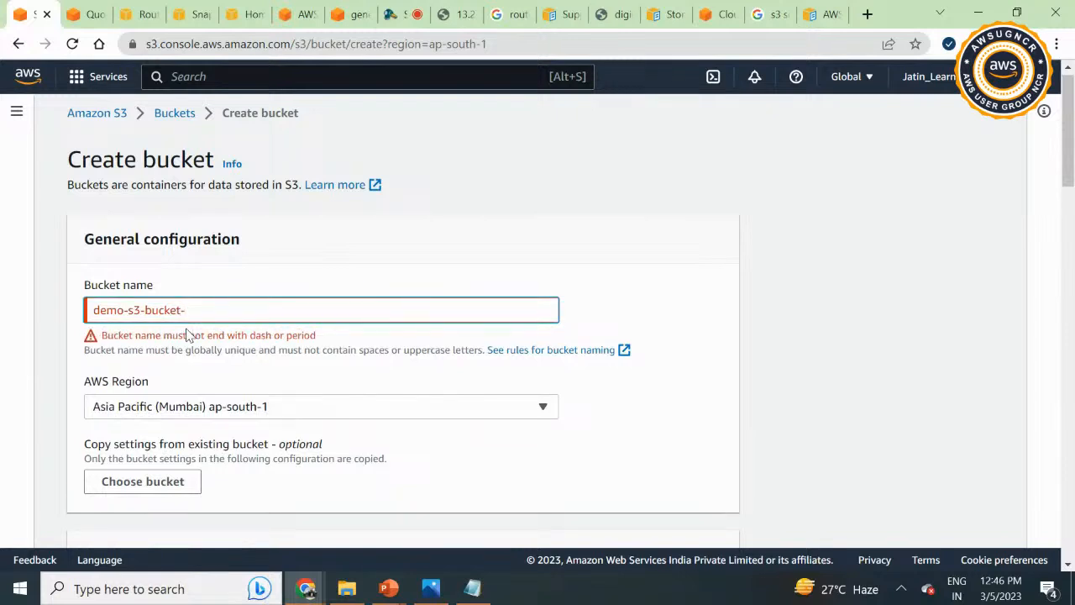
pyautogui.write('05')
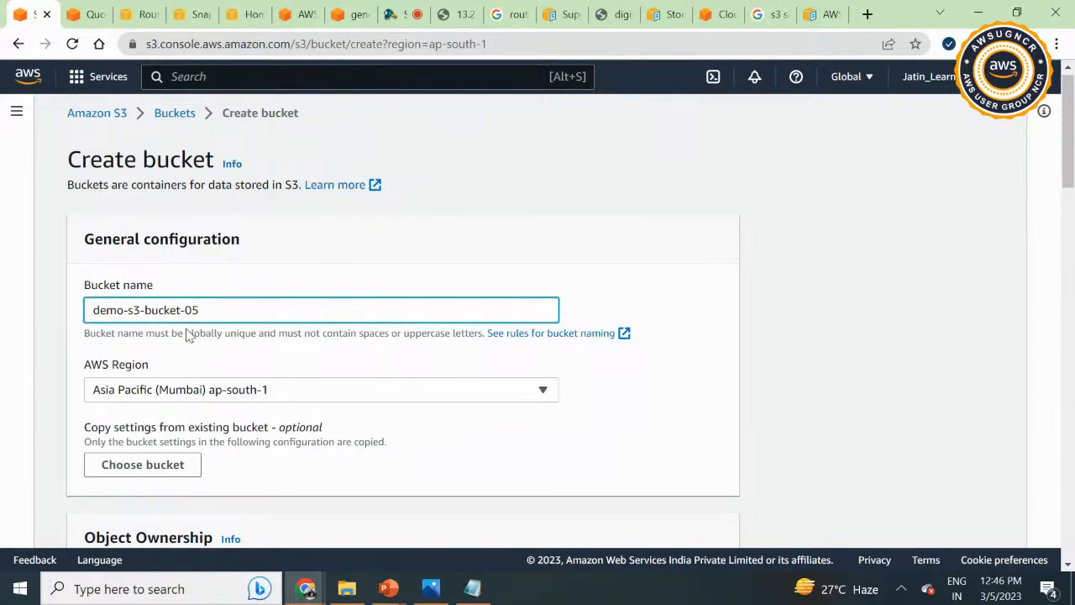
pyautogui.write('-03-2023')
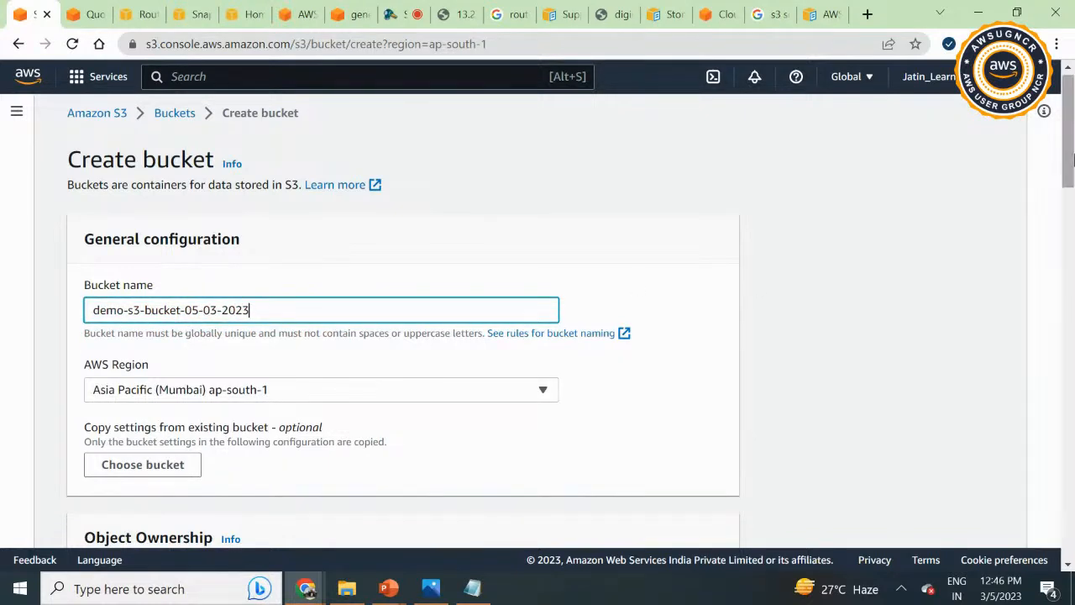
pyautogui.moveTo(1072, 159); pyautogui.dragTo(1071, 197)
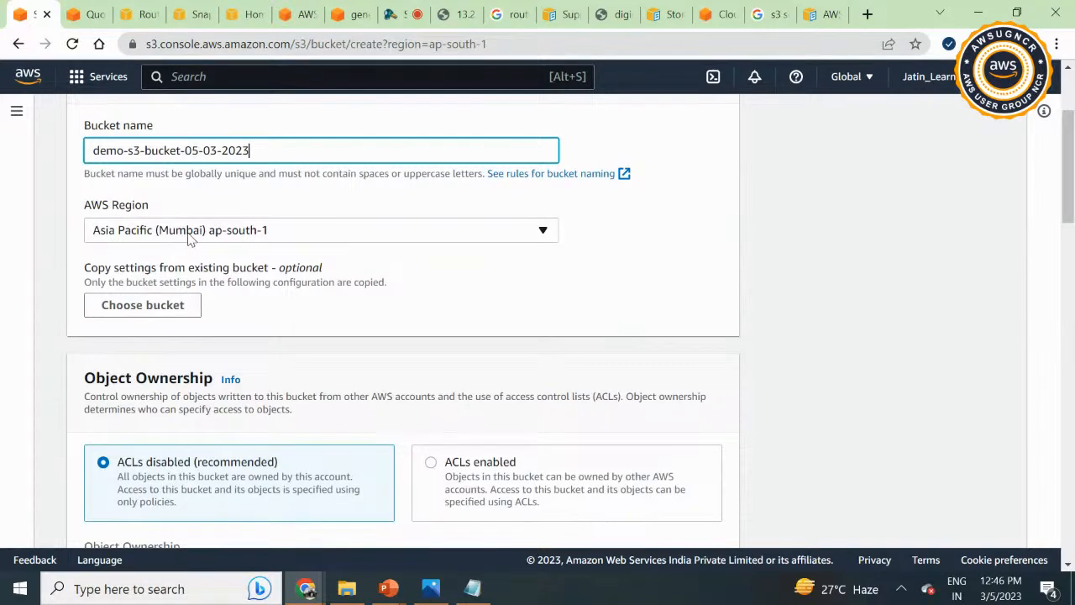
pyautogui.moveTo(1072, 193); pyautogui.dragTo(1071, 519)
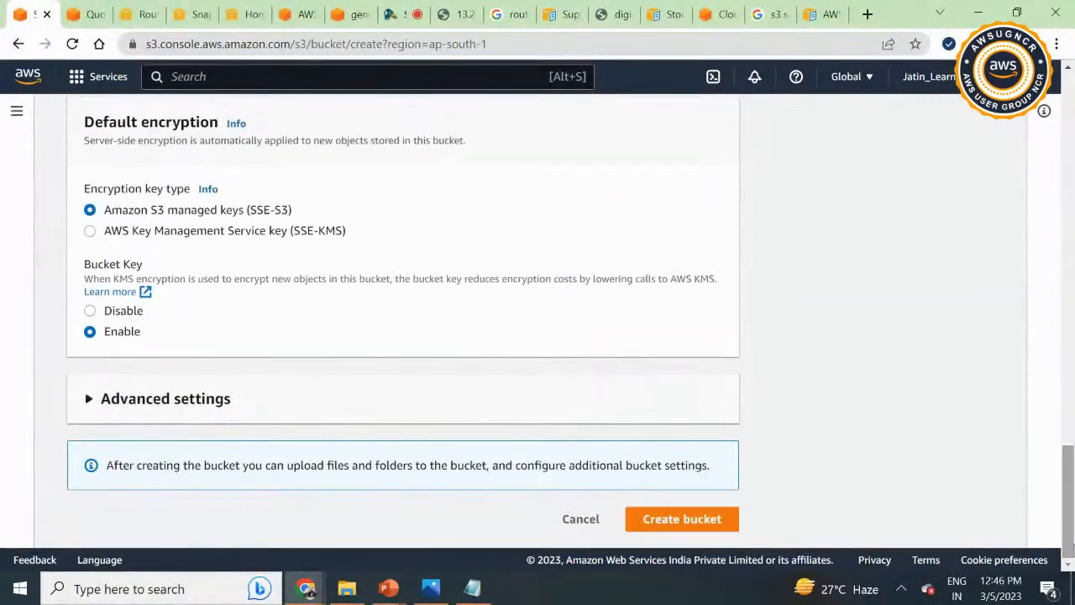
pyautogui.click(683, 519)
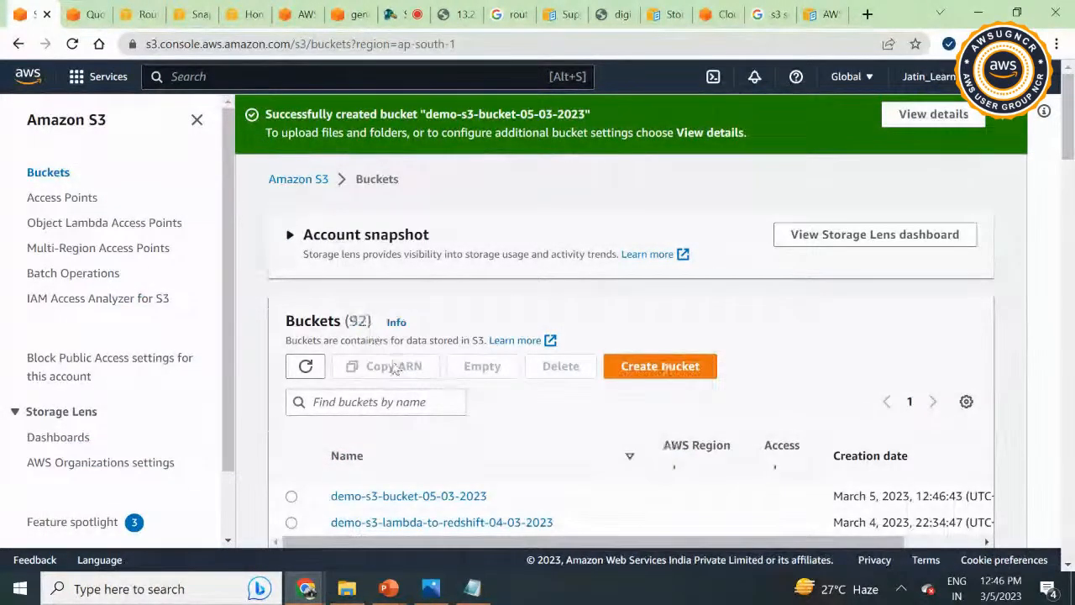
# Open the empty demo-s3-bucket-05-03-2023 bucket and launch CloudShell in a new tab
pyautogui.click(432, 497)
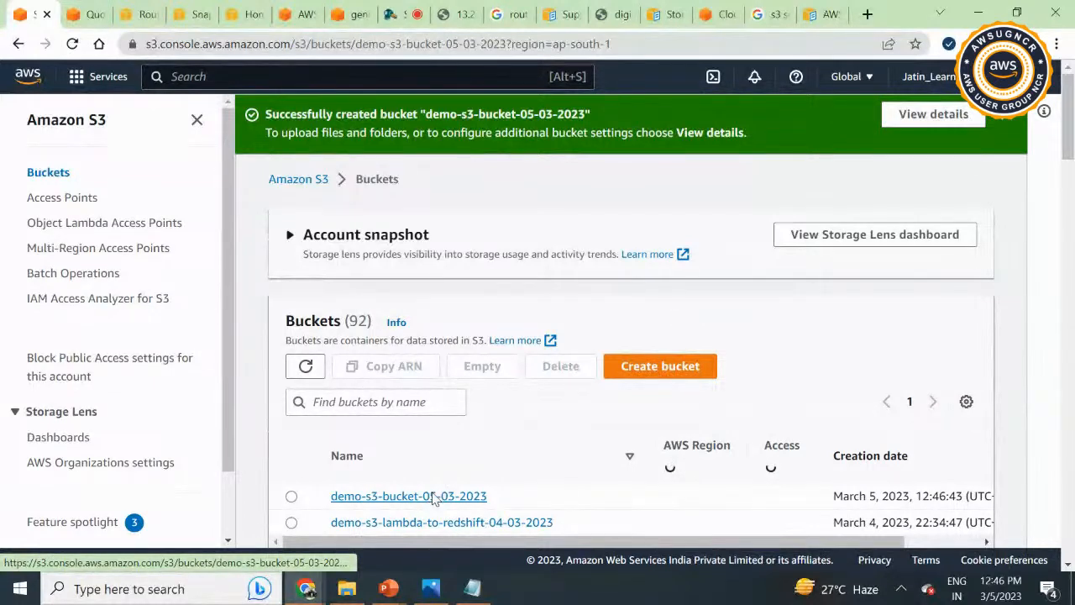
pyautogui.click(197, 120)
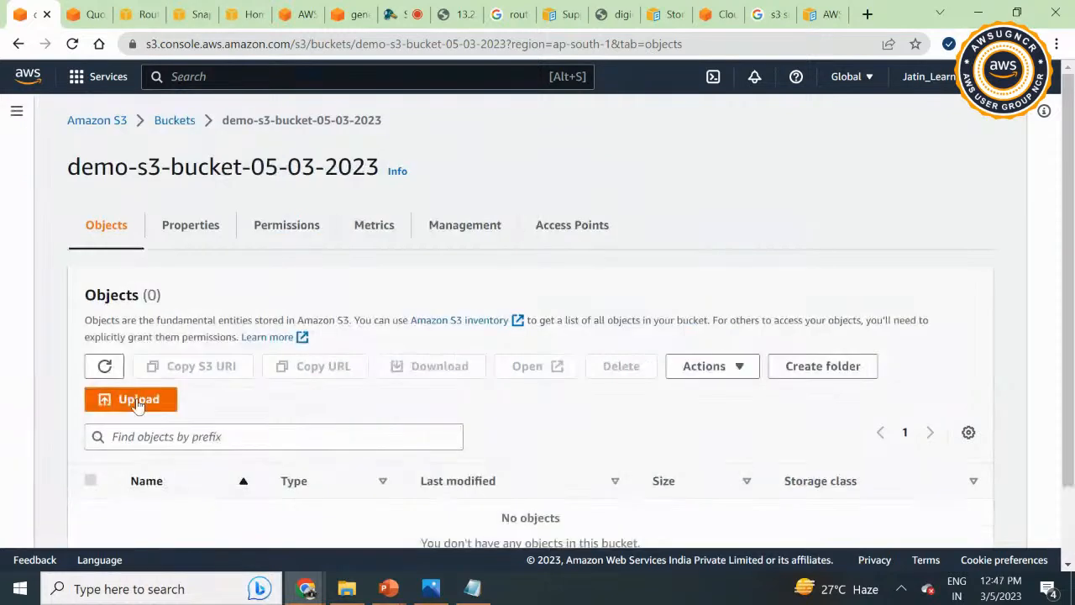
pyautogui.rightClick(711, 79)
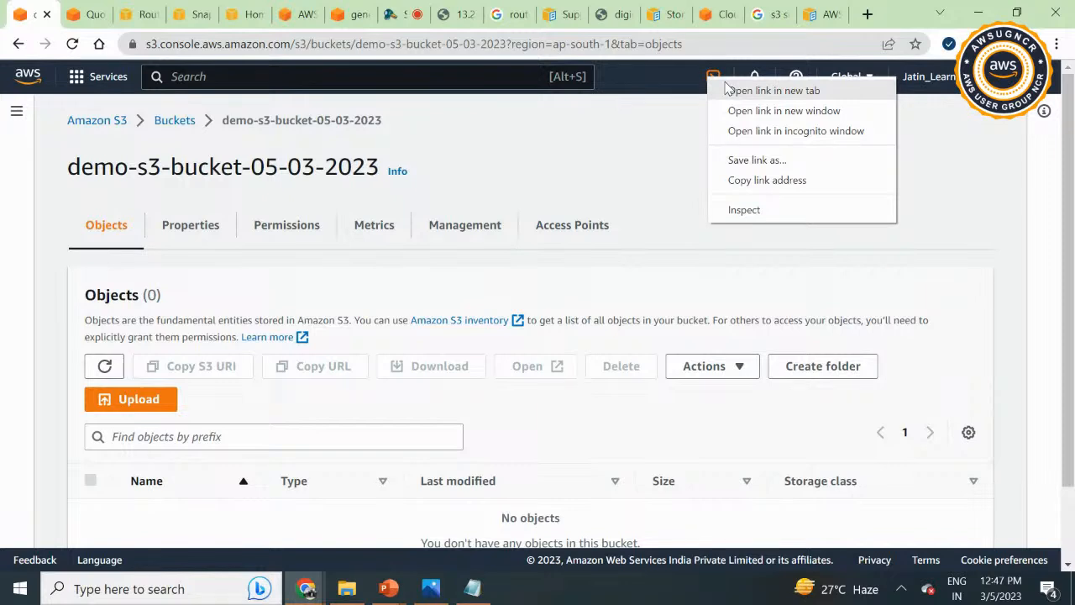
pyautogui.click(665, 136)
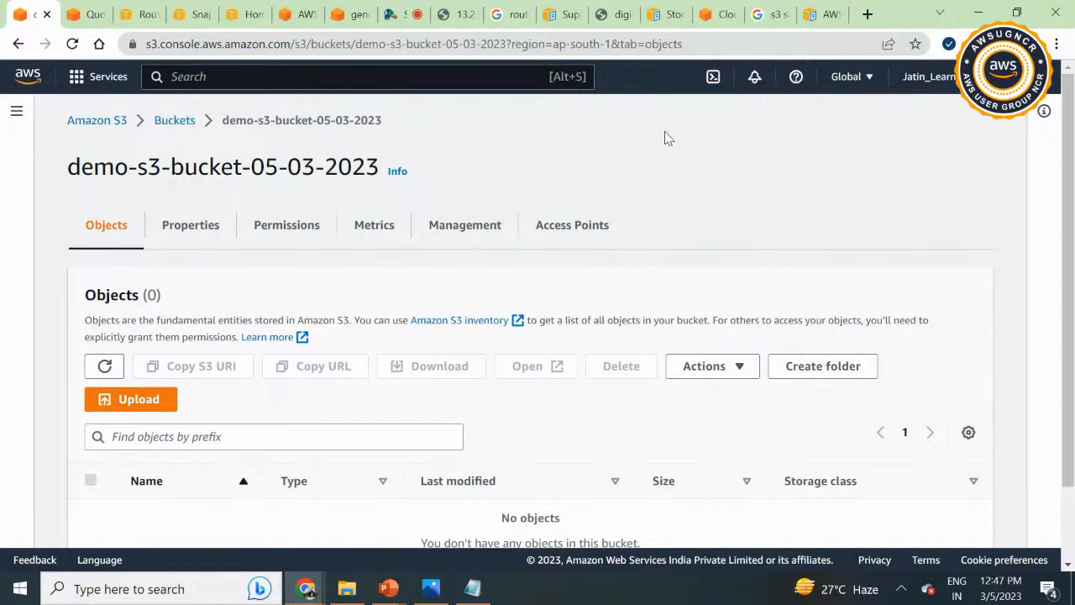
pyautogui.rightClick(713, 80)
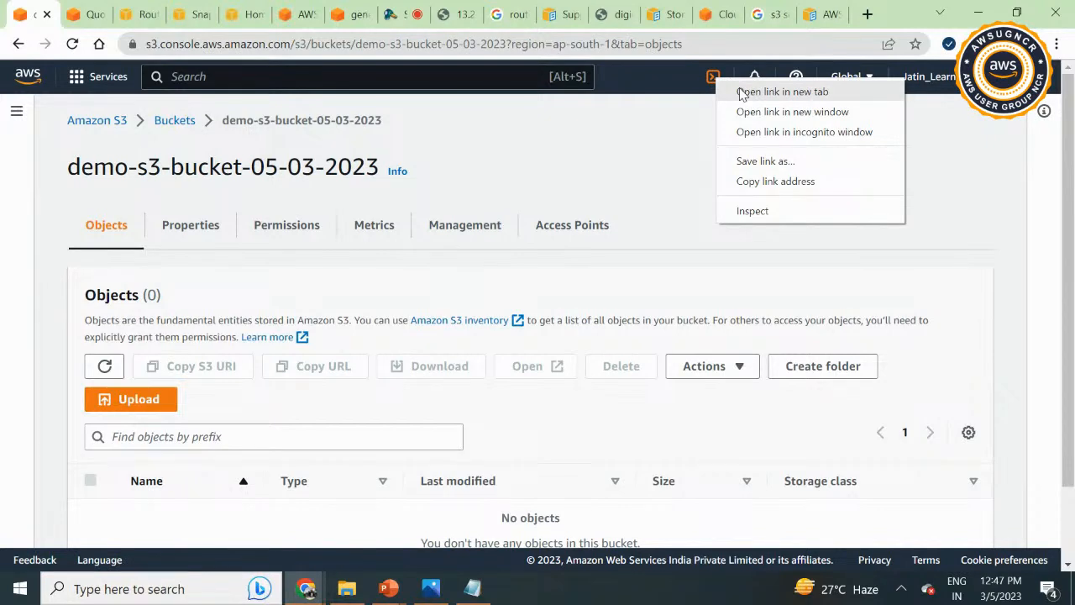
pyautogui.click(741, 95)
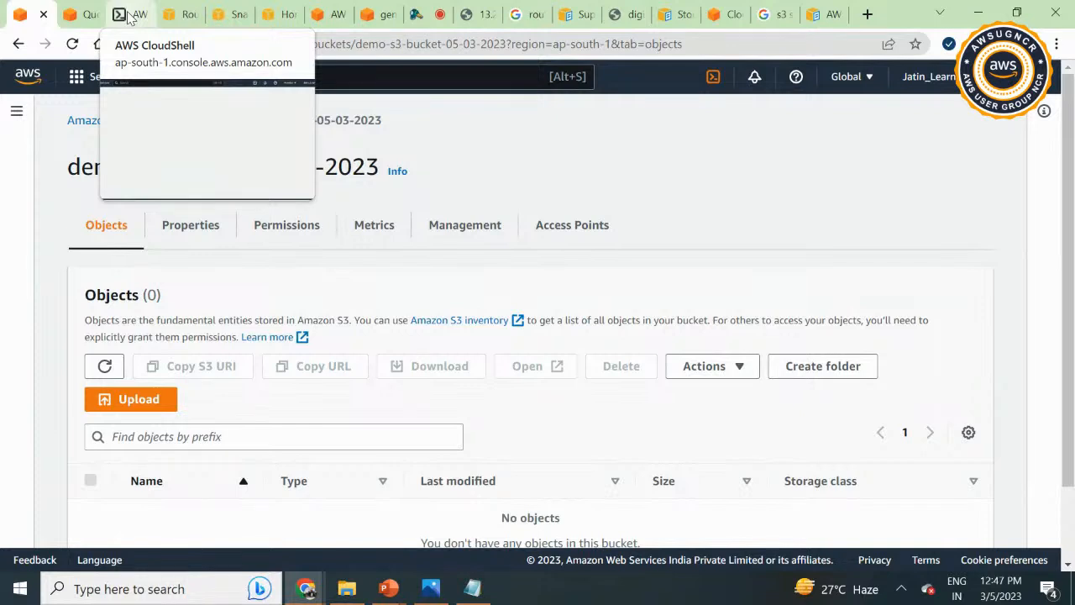
# In CloudShell, list the home directory with ls -l and print test.txt
pyautogui.click(128, 17)
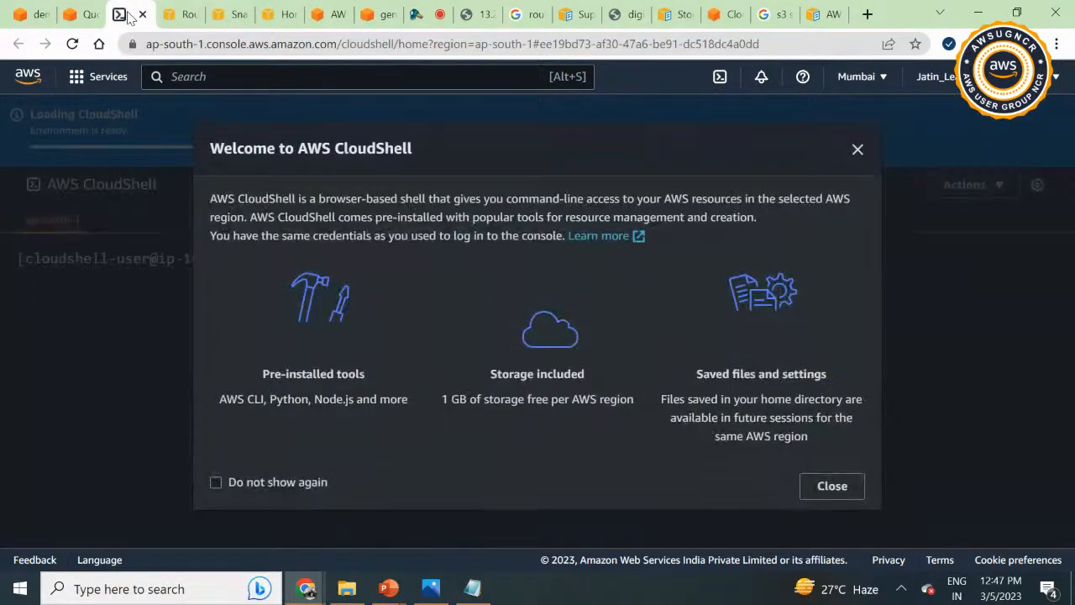
pyautogui.click(829, 487)
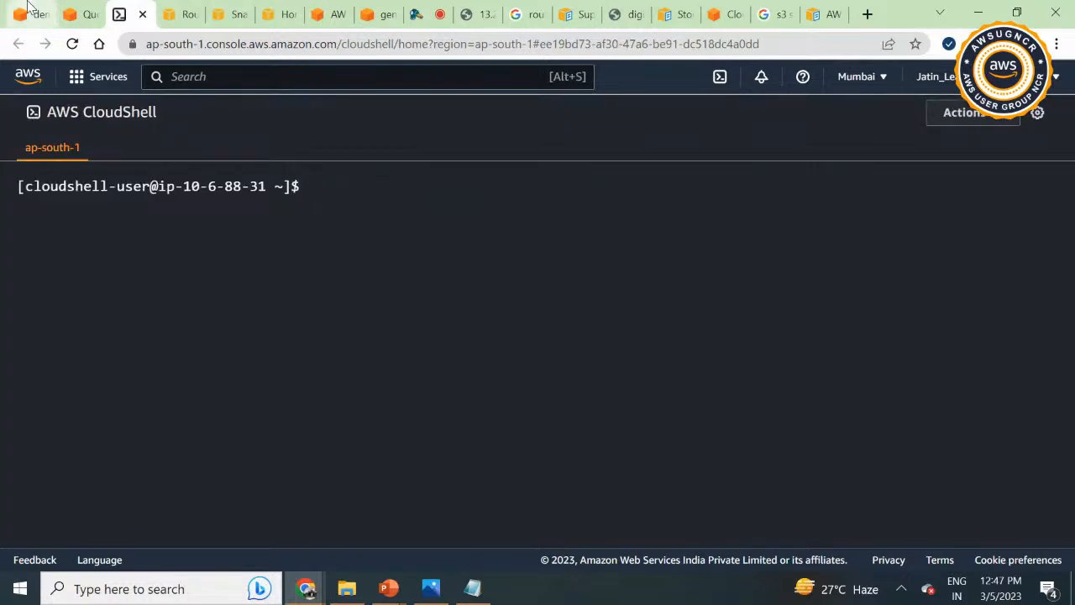
pyautogui.click(28, 10)
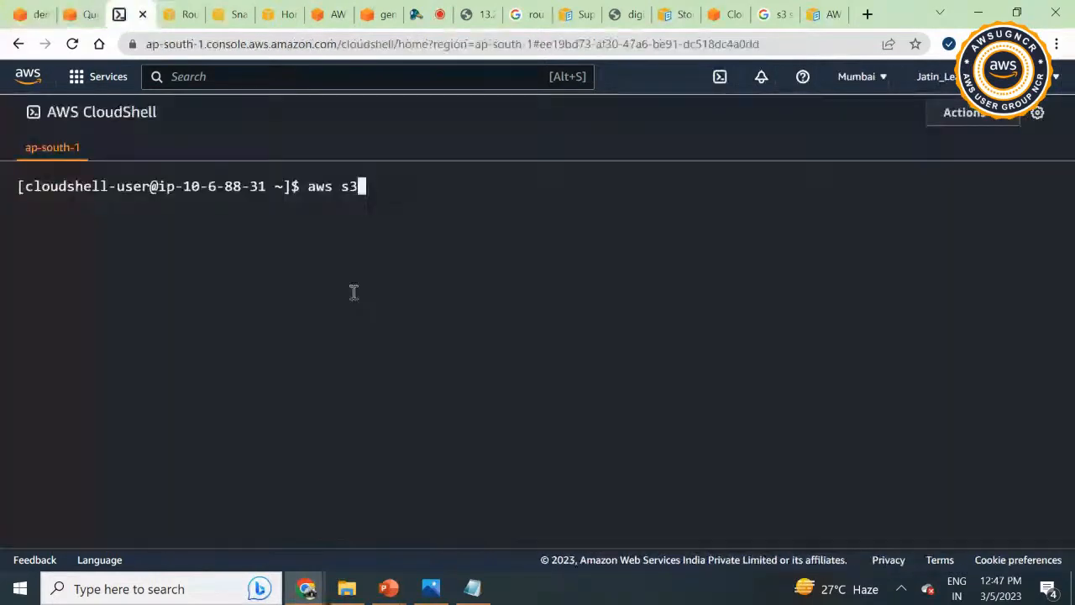
pyautogui.write('cp')
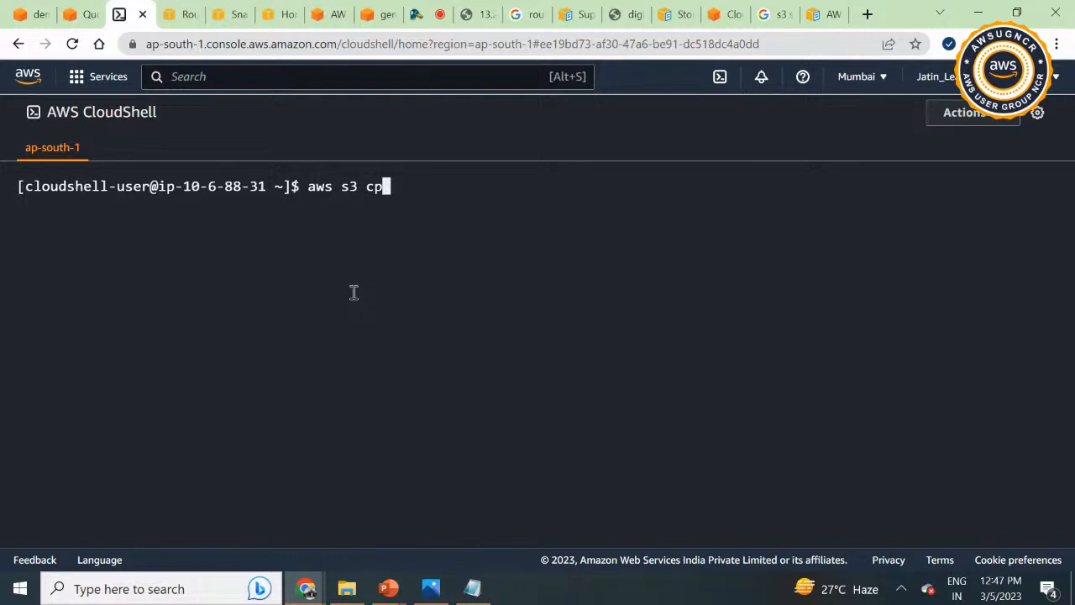
pyautogui.press('BackSpace')
pyautogui.press('BackSpace')
pyautogui.press('BackSpace')
pyautogui.press('BackSpace')
pyautogui.press('BackSpace')
pyautogui.press('BackSpace')
pyautogui.press('BackSpace')
pyautogui.press('BackSpace')
pyautogui.press('BackSpace')
pyautogui.write('ls -l')
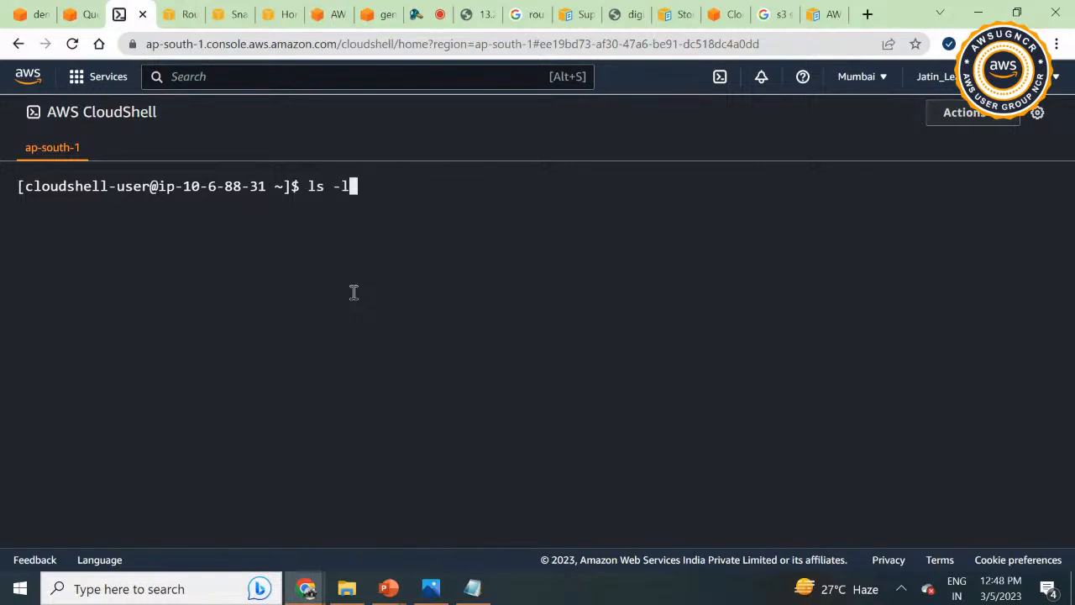
pyautogui.press('Return')
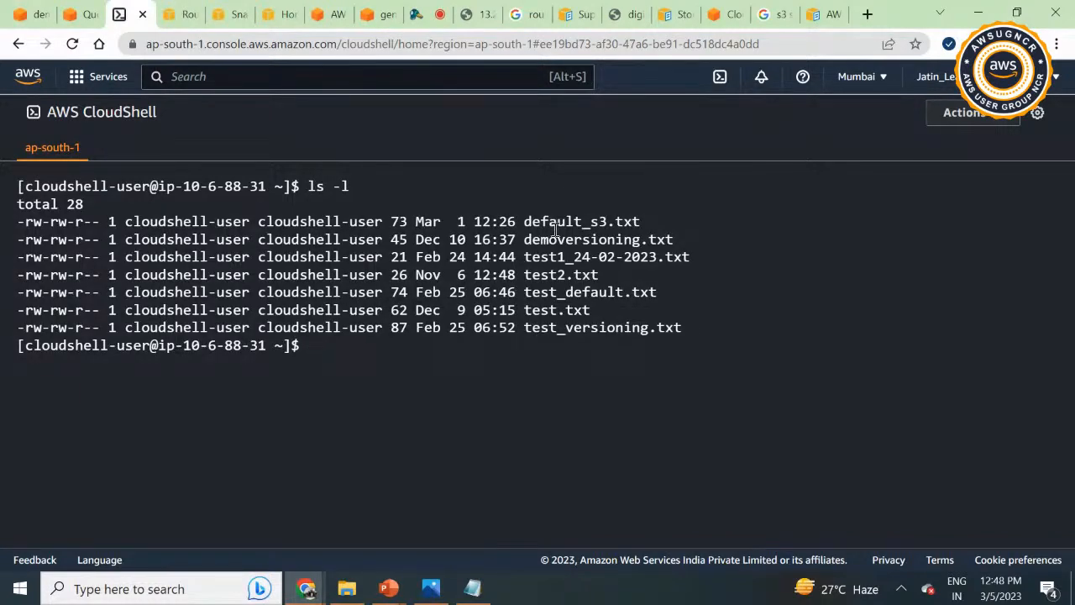
pyautogui.write('cat test.')
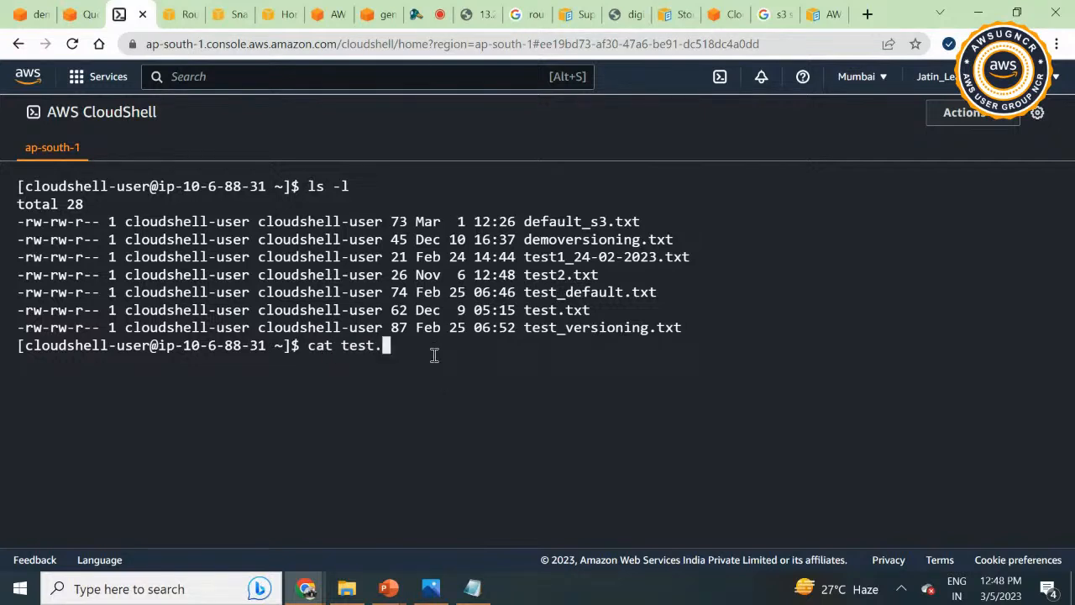
pyautogui.write('txt')
pyautogui.press('Return')
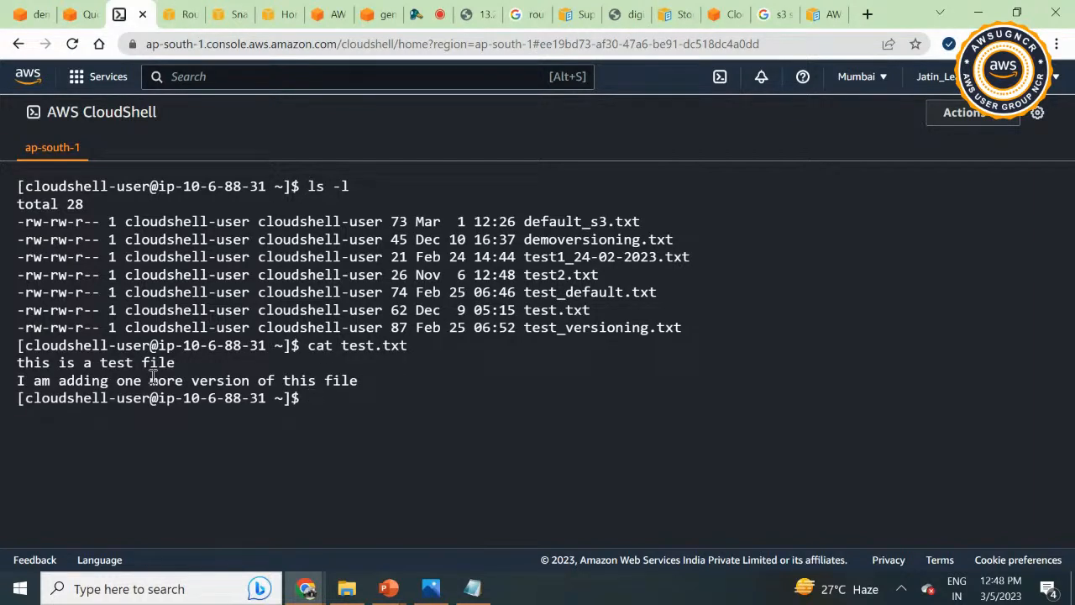
# Write '<h1>this is my first html file</h1>' into index.html and confirm it with ls -l
pyautogui.write('echo "<h1>')
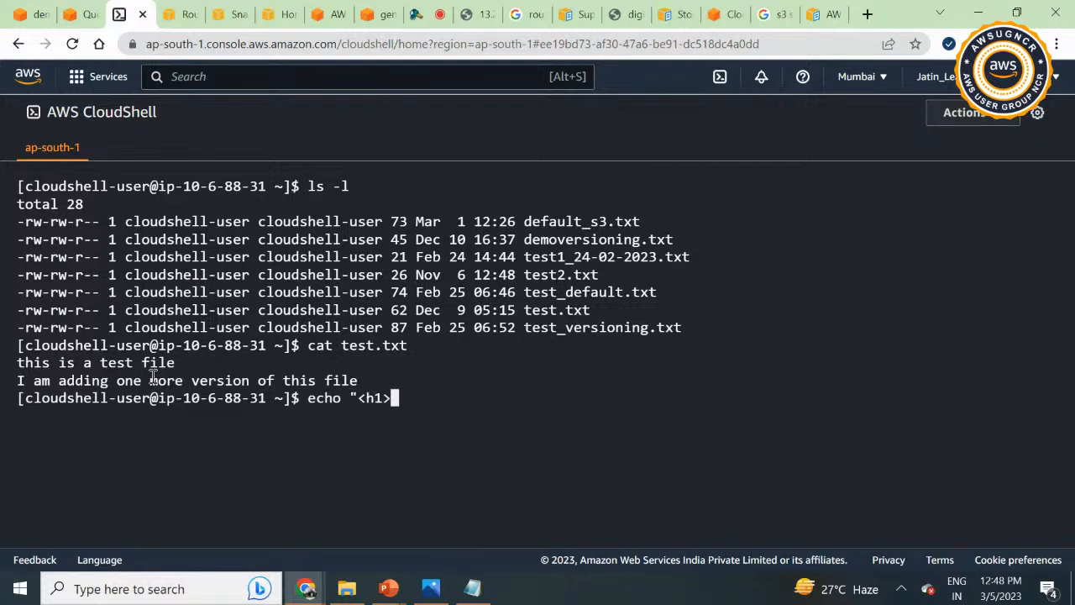
pyautogui.write('this is my ')
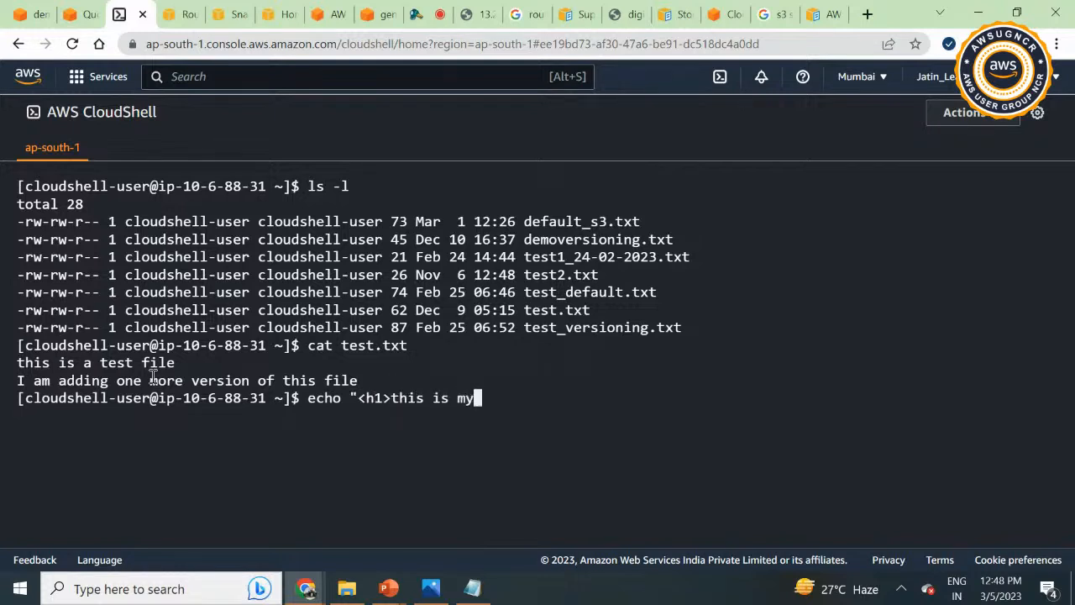
pyautogui.write('first ht')
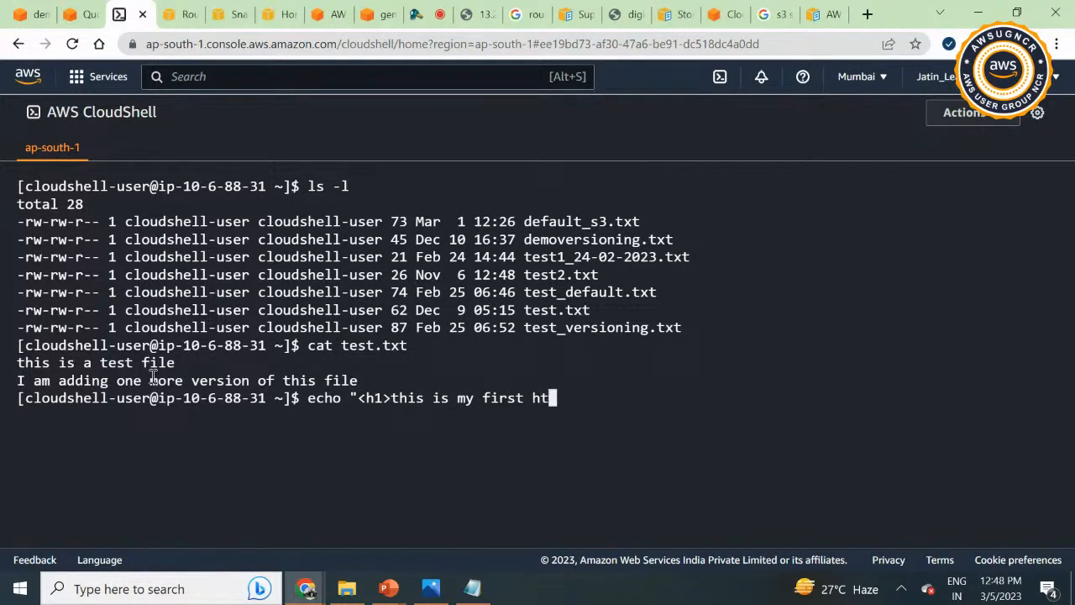
pyautogui.write('ml file</h1>')
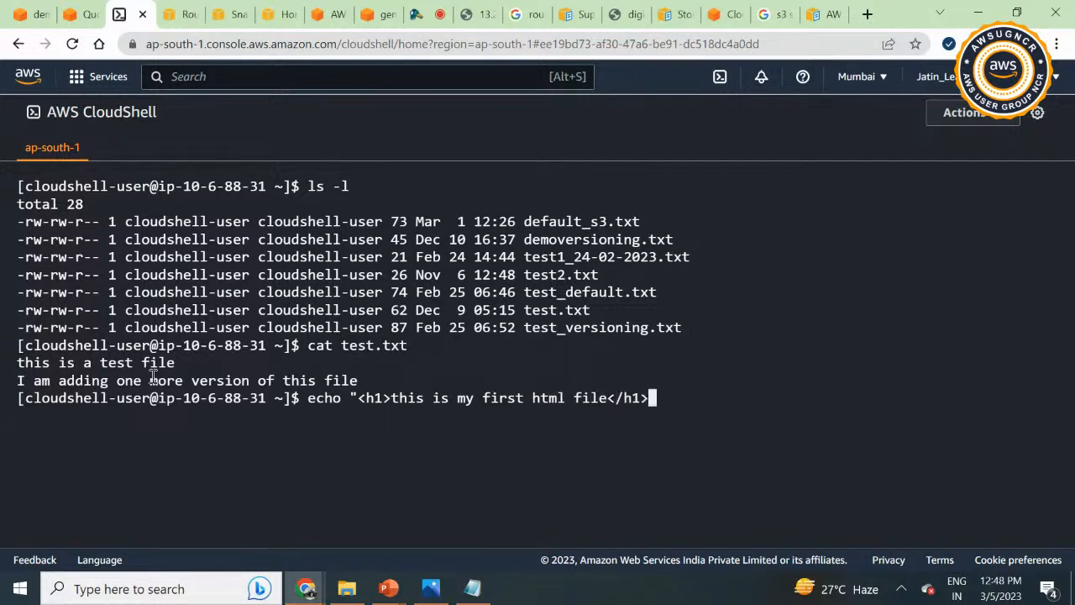
pyautogui.write('" >>inde')
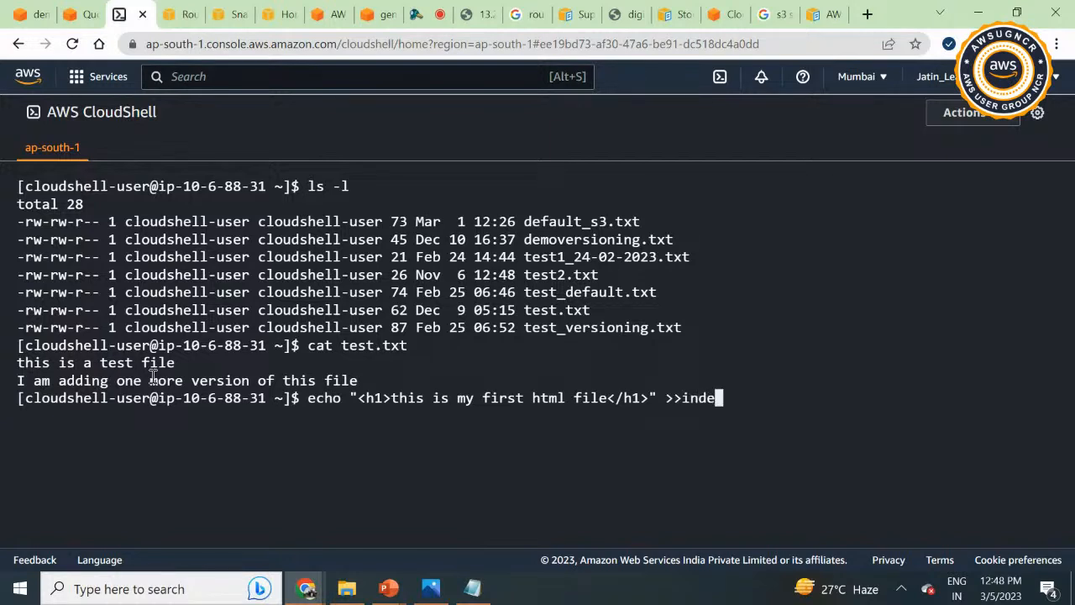
pyautogui.write('x.')
pyautogui.write('html')
pyautogui.press('Return')
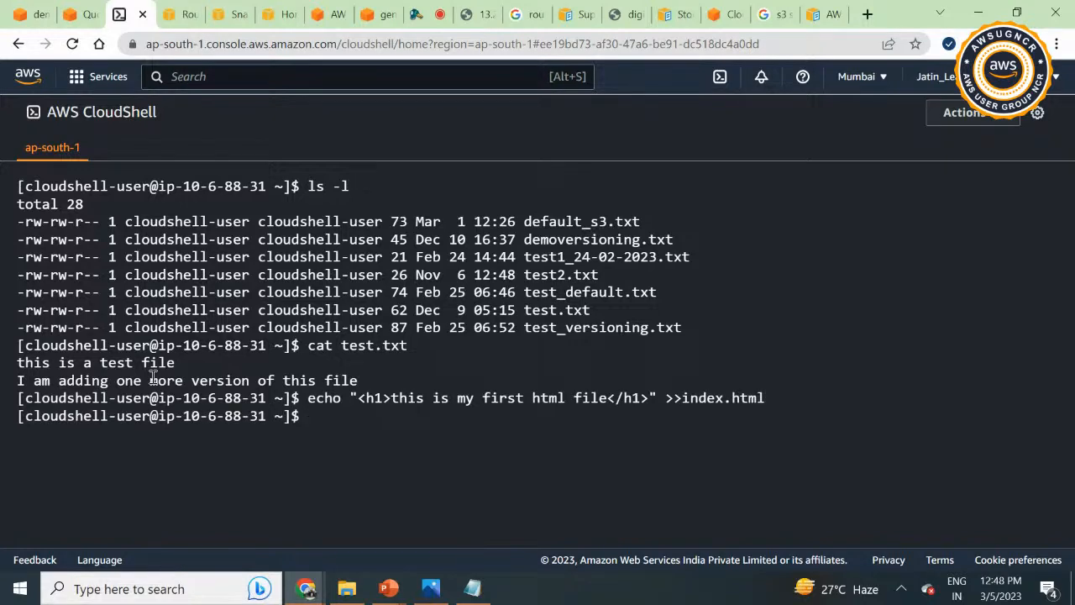
pyautogui.write('ls -l')
pyautogui.press('Return')
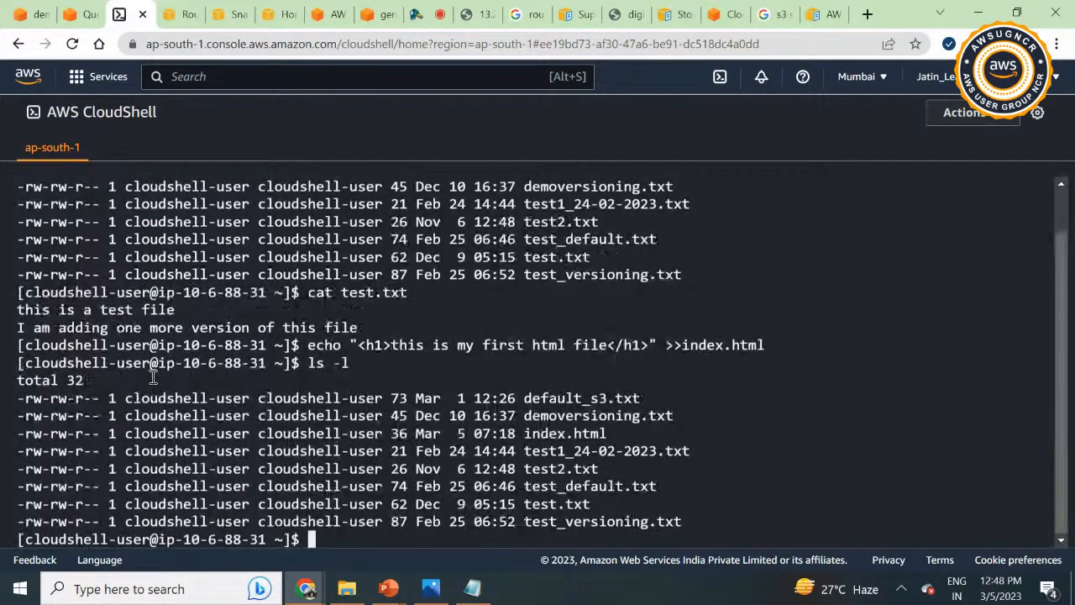
# Upload index.html to s3://demo-s3-bucket-05-03-2023 with aws s3 cp and verify it in the bucket
pyautogui.write('aws s3 cp in')
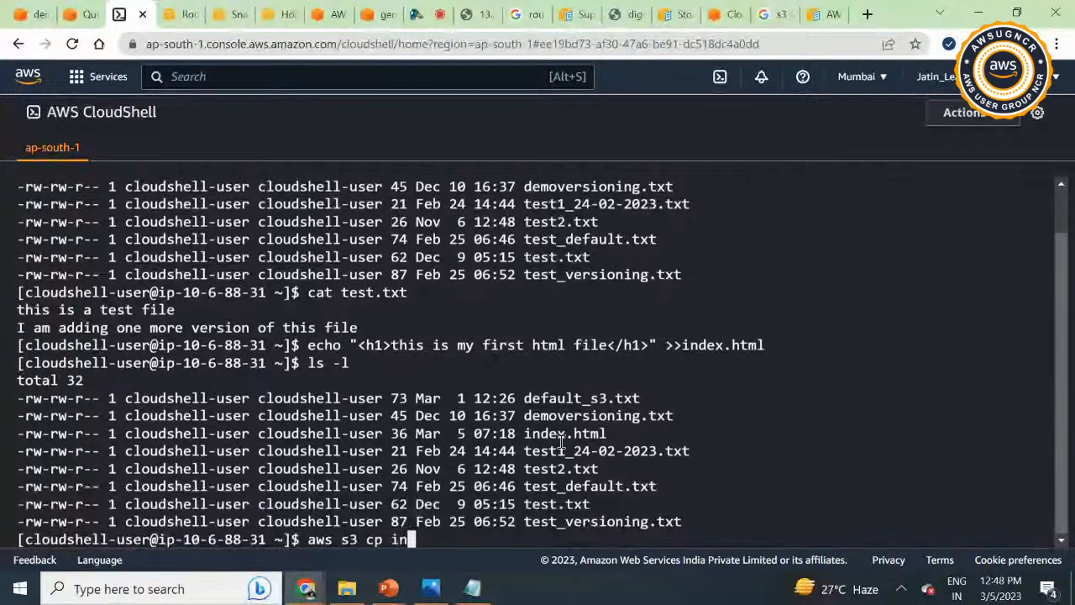
pyautogui.press('Tab')
pyautogui.write('s3://')
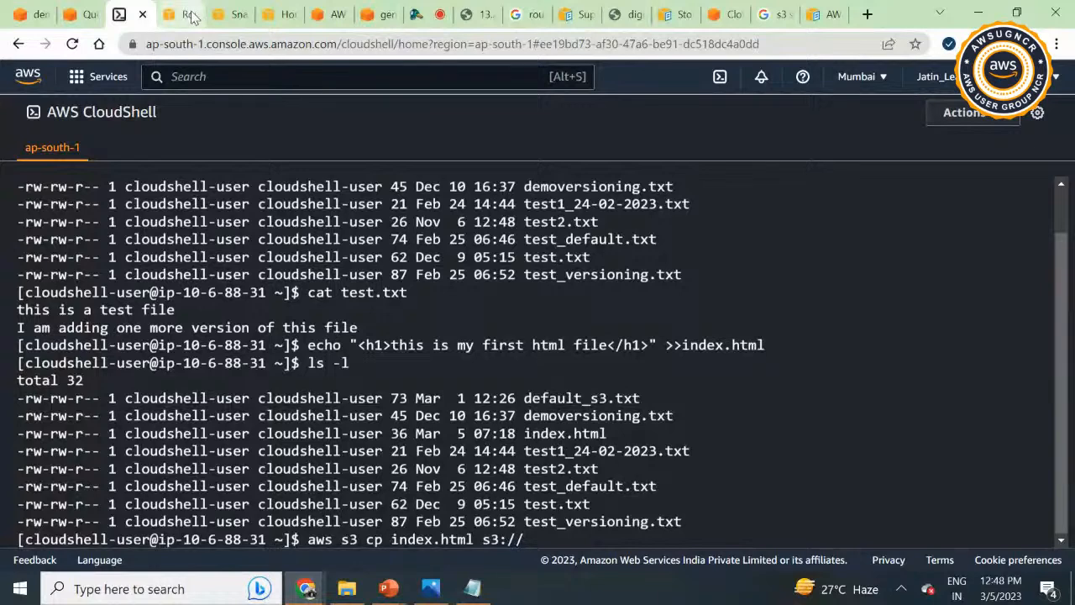
pyautogui.click(33, 9)
pyautogui.moveTo(382, 121); pyautogui.dragTo(204, 130)
pyautogui.hotkey('ctrl', 'c')
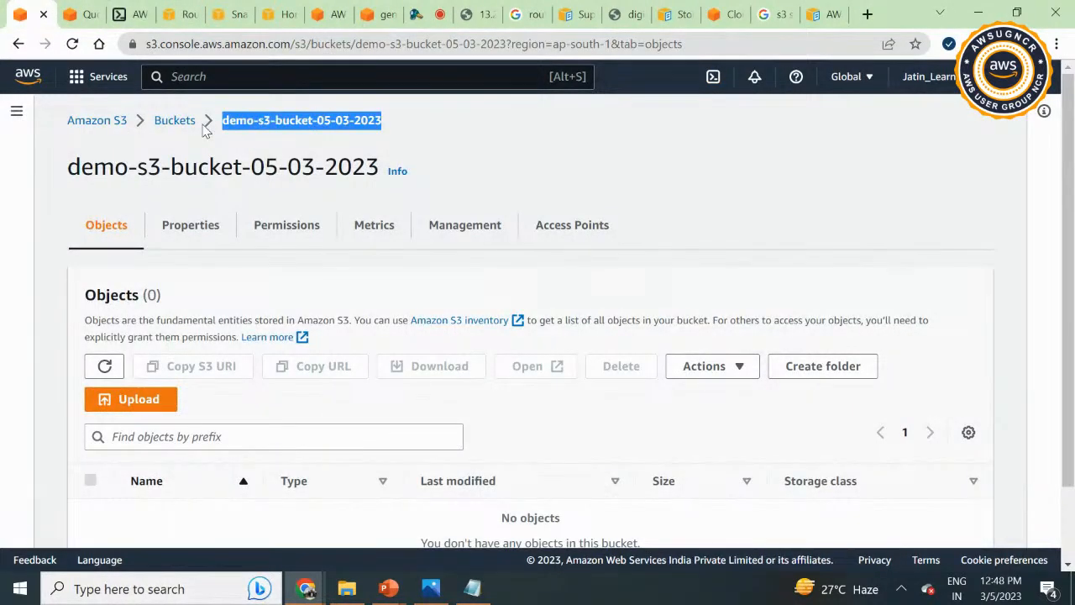
pyautogui.click(128, 15)
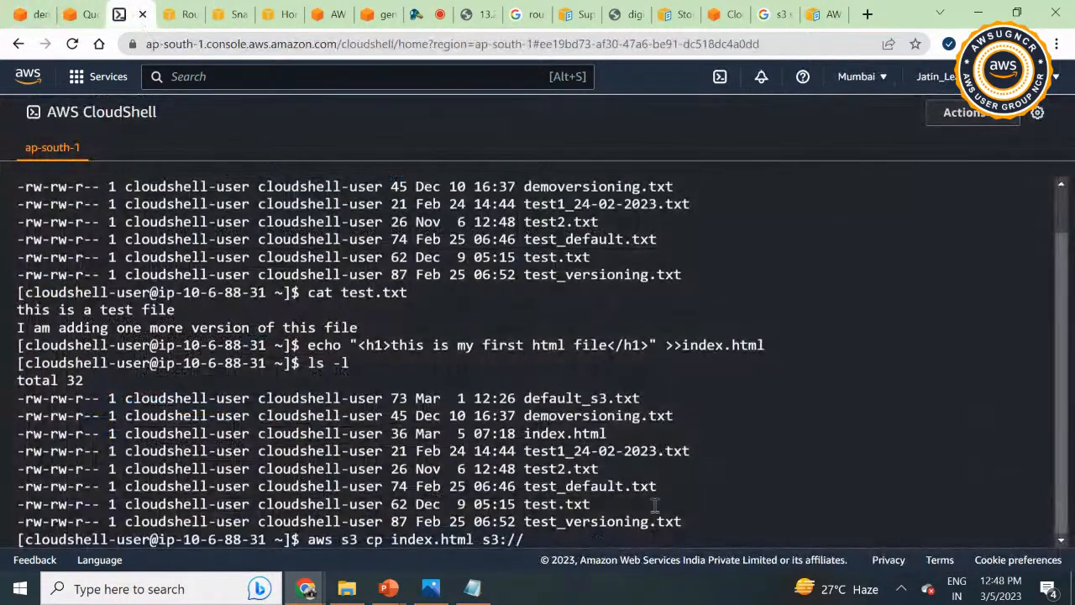
pyautogui.rightClick(529, 538)
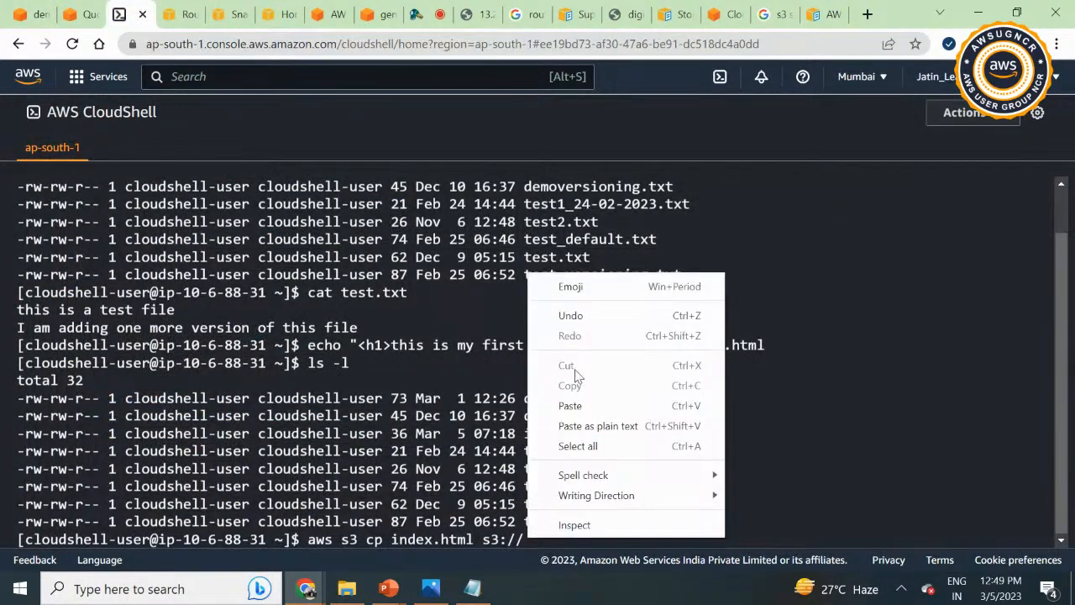
pyautogui.click(568, 406)
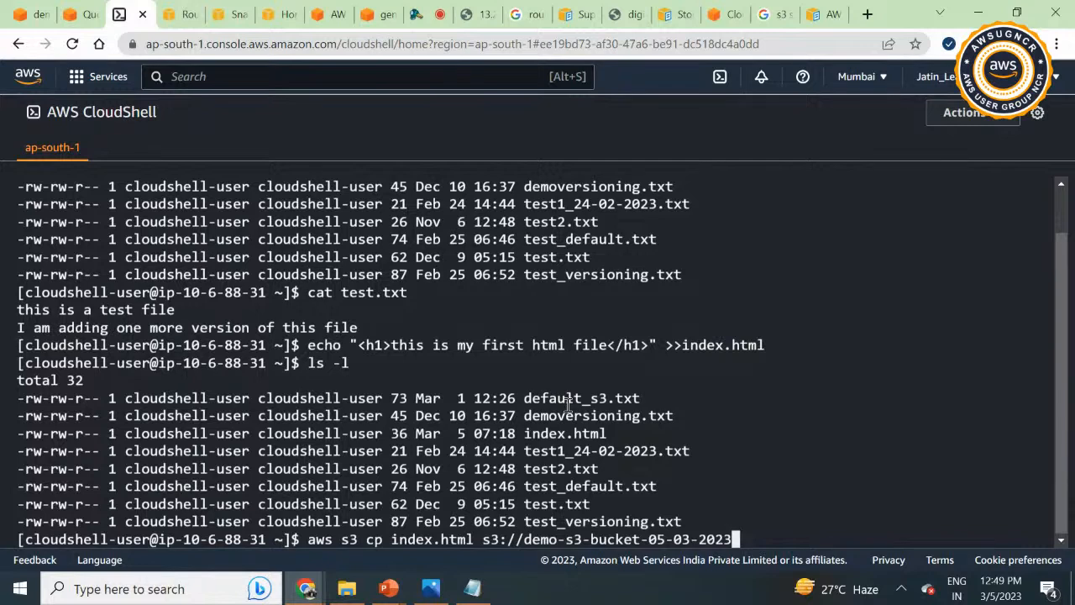
pyautogui.press('Return')
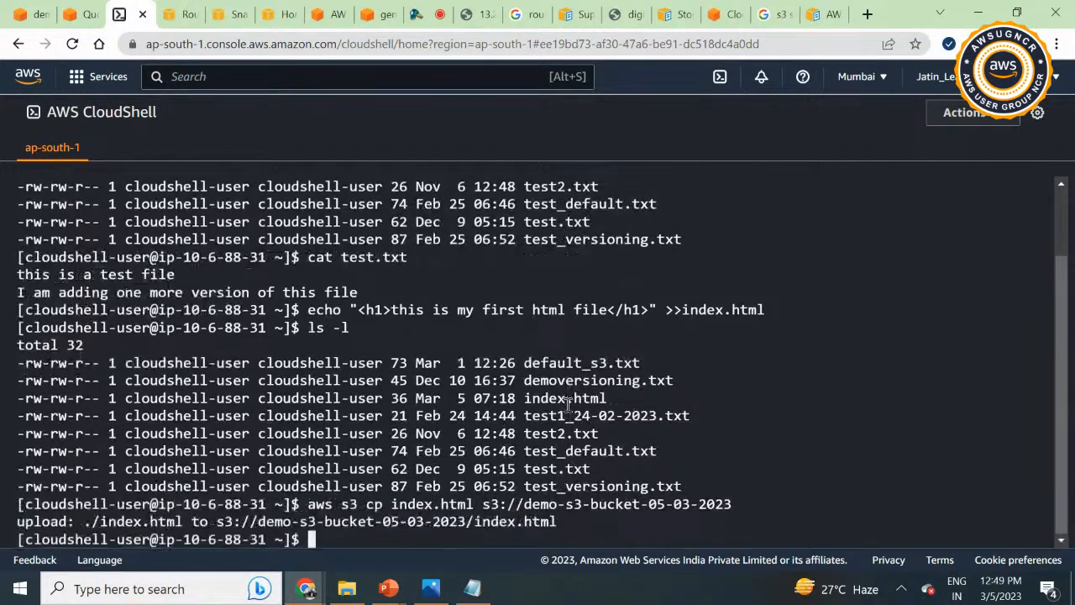
pyautogui.click(34, 15)
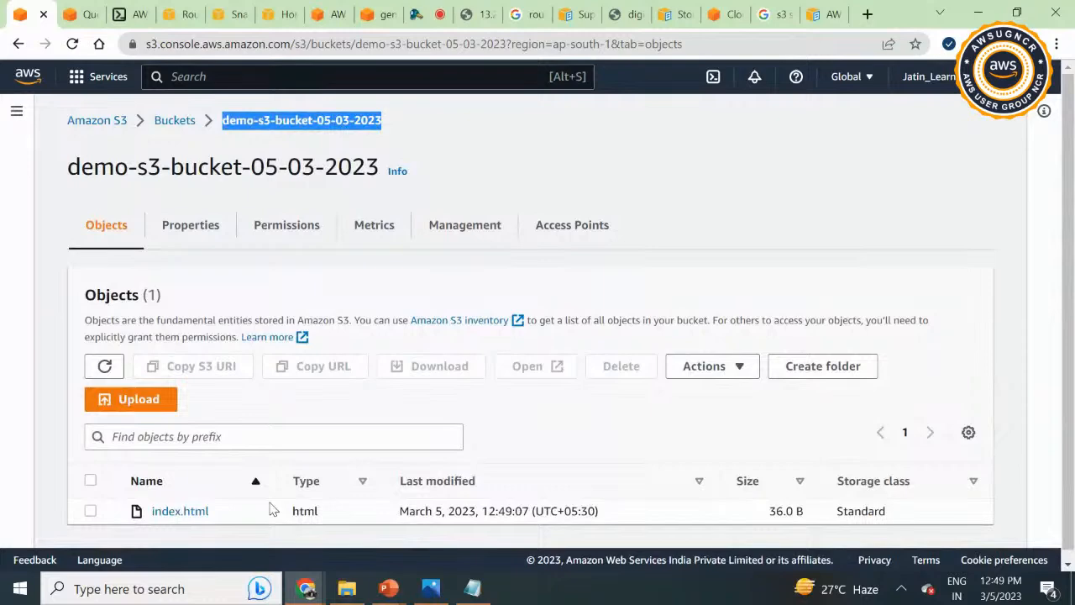
pyautogui.click(867, 14)
# Search Google for 'aws s3 cli' and open the s3 Command Reference in a new tab
pyautogui.write('aws ')
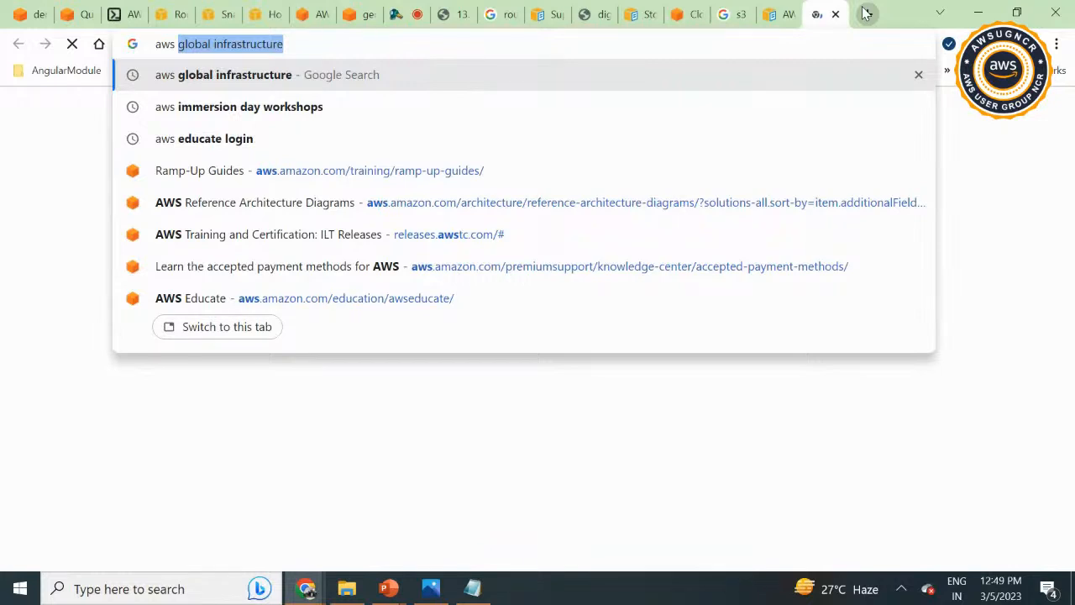
pyautogui.write('s3')
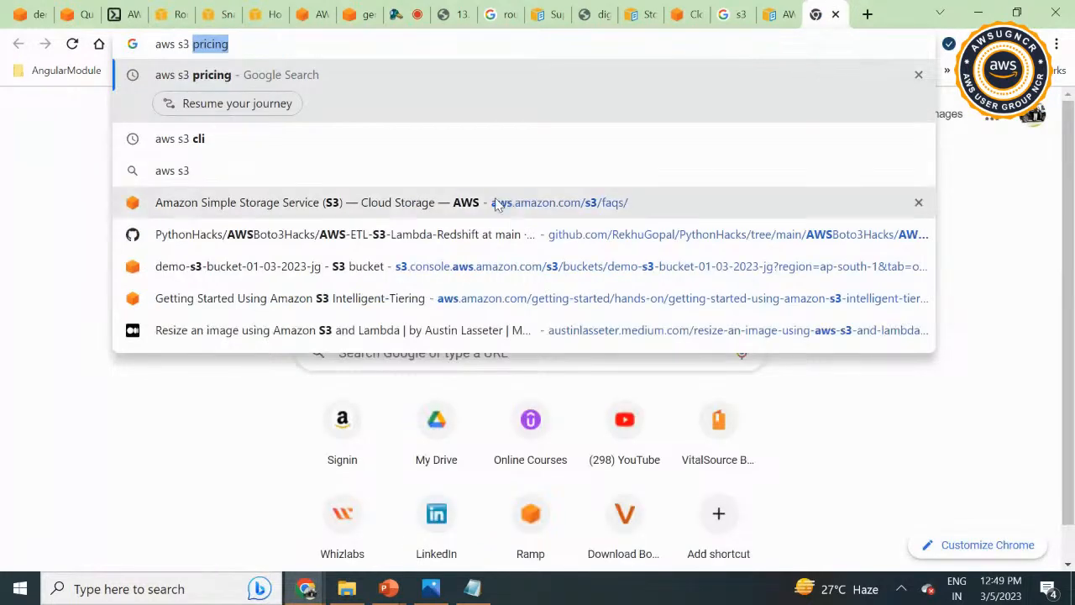
pyautogui.write(' cli')
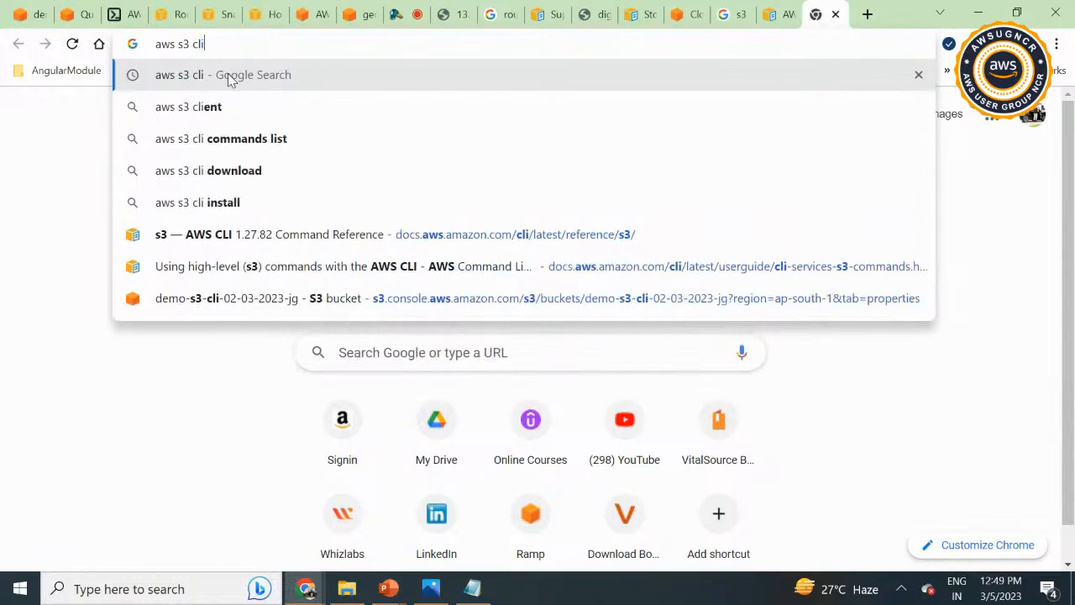
pyautogui.press('Return')
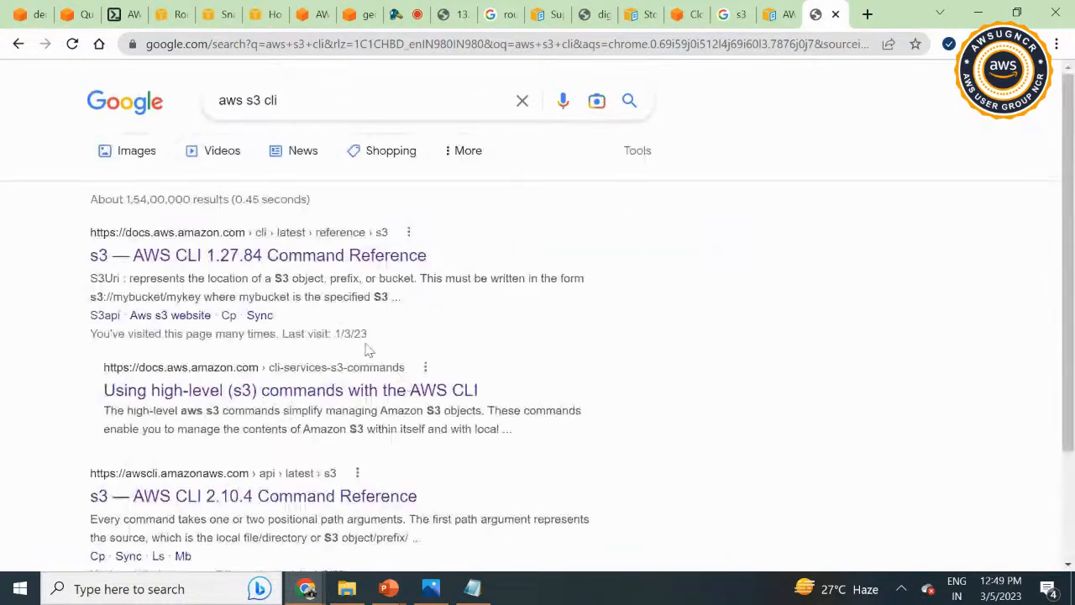
pyautogui.rightClick(287, 267)
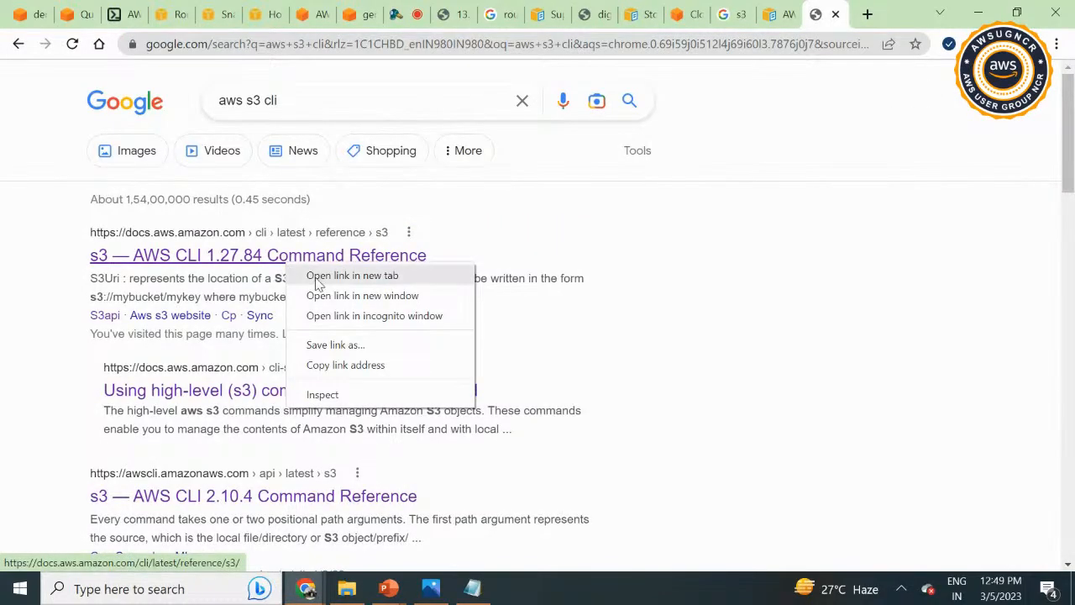
pyautogui.click(312, 275)
pyautogui.click(822, 10)
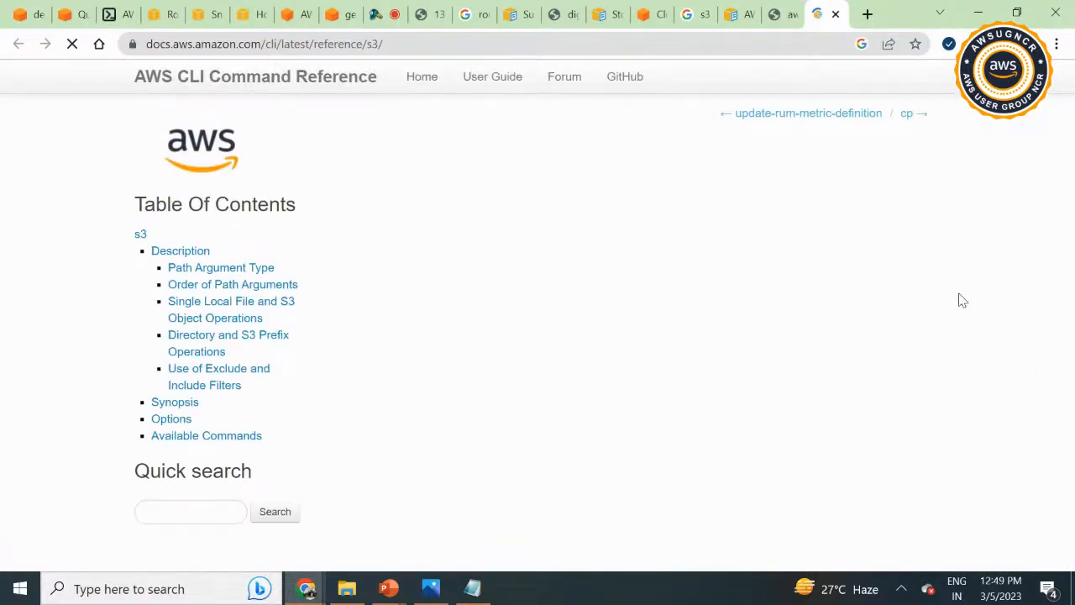
# Open the cp reference, go over its example of copying a local file to S3, and return to CloudShell
pyautogui.moveTo(1068, 126); pyautogui.dragTo(1070, 552)
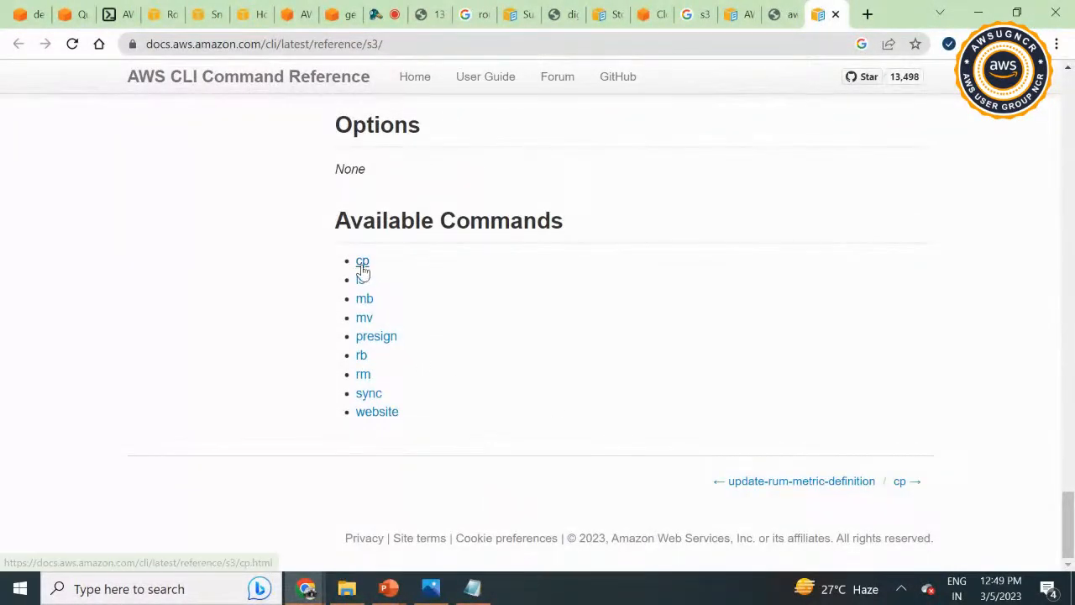
pyautogui.click(361, 265)
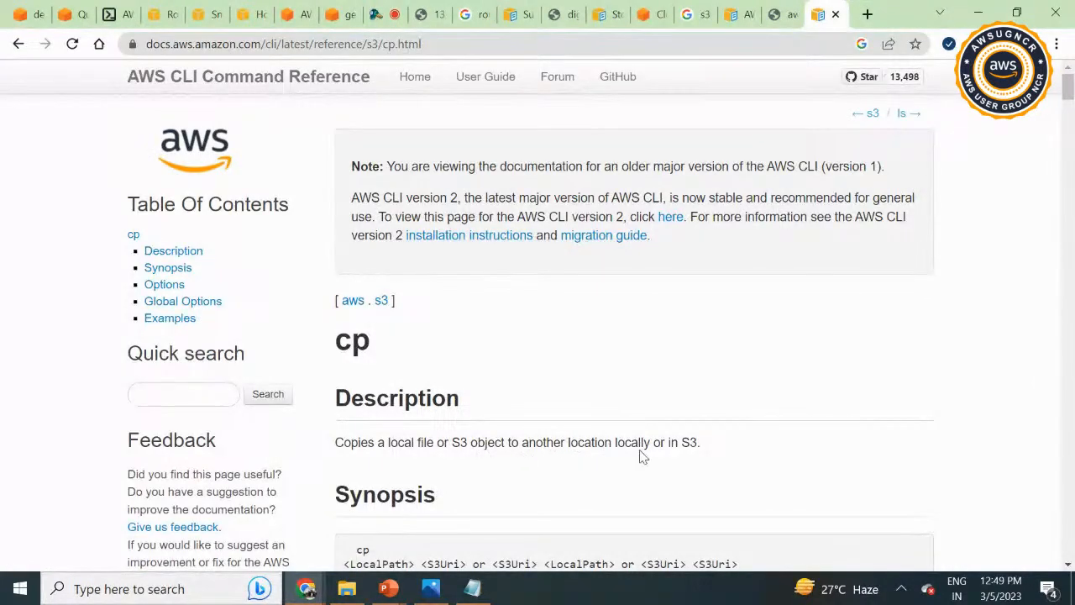
pyautogui.doubleClick(694, 440)
pyautogui.moveTo(1068, 88); pyautogui.dragTo(1067, 353)
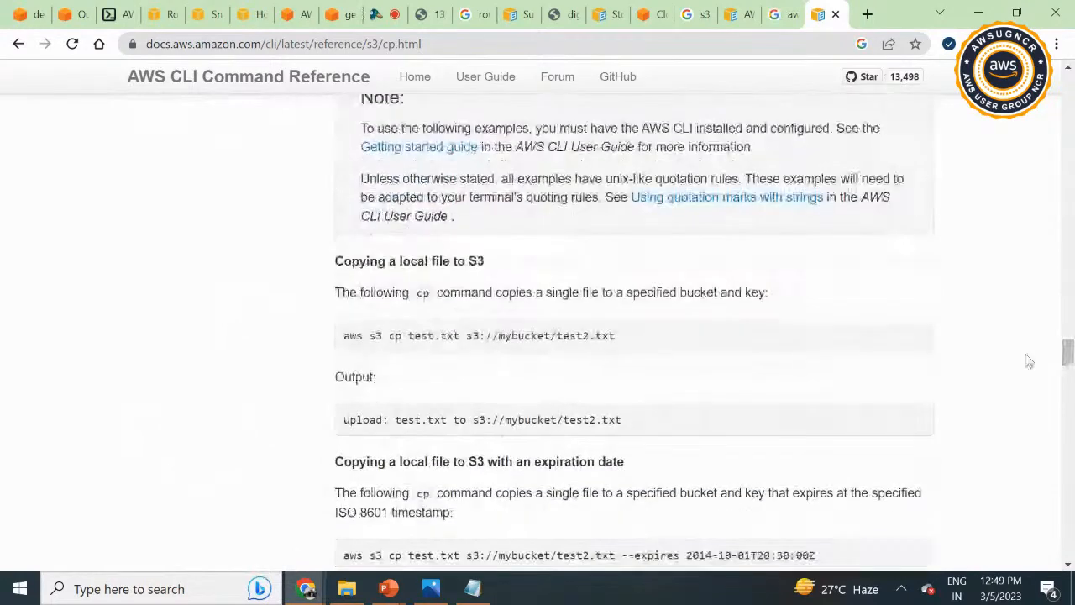
pyautogui.doubleClick(351, 336)
pyautogui.doubleClick(376, 338)
pyautogui.doubleClick(393, 337)
pyautogui.doubleClick(420, 336)
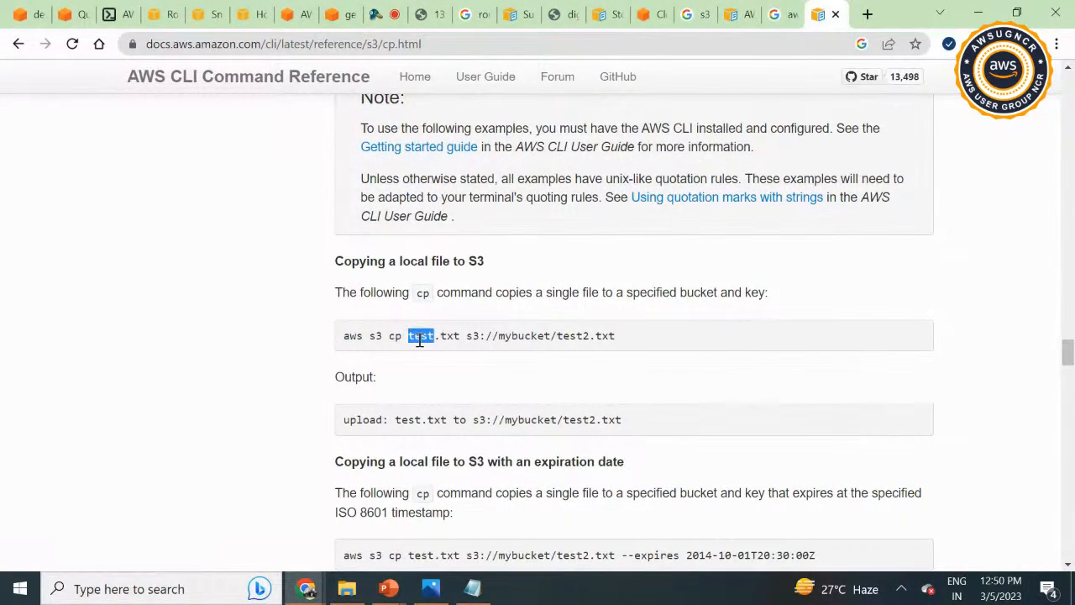
pyautogui.doubleClick(475, 338)
pyautogui.click(392, 339)
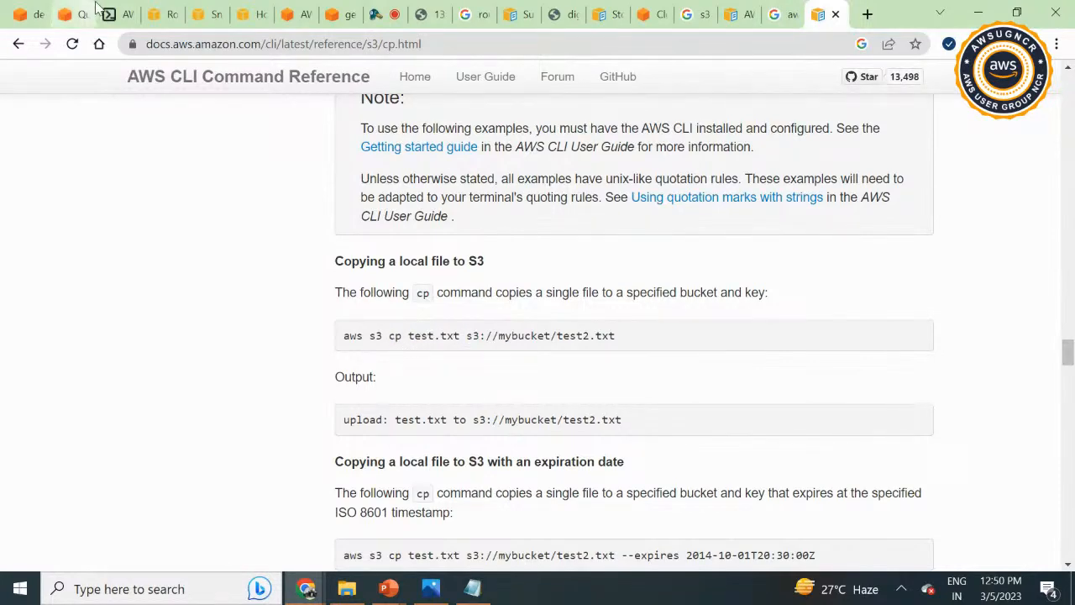
pyautogui.click(101, 13)
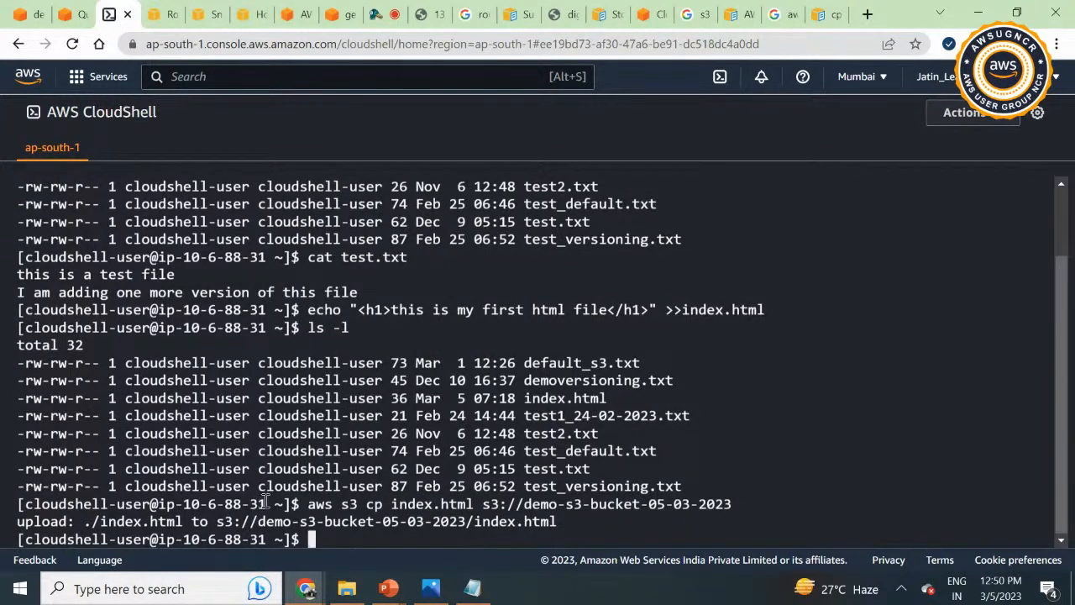
# Point out 'aws' in the upload command, then bring up the demo-s3-bucket-05-03-2023 objects list
pyautogui.doubleClick(320, 504)
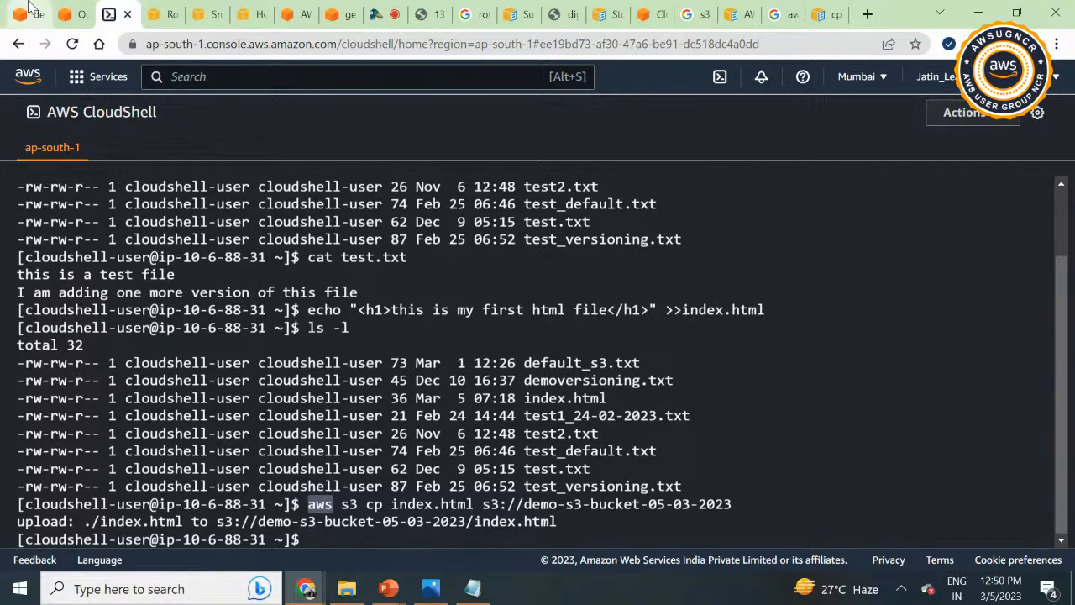
pyautogui.click(29, 10)
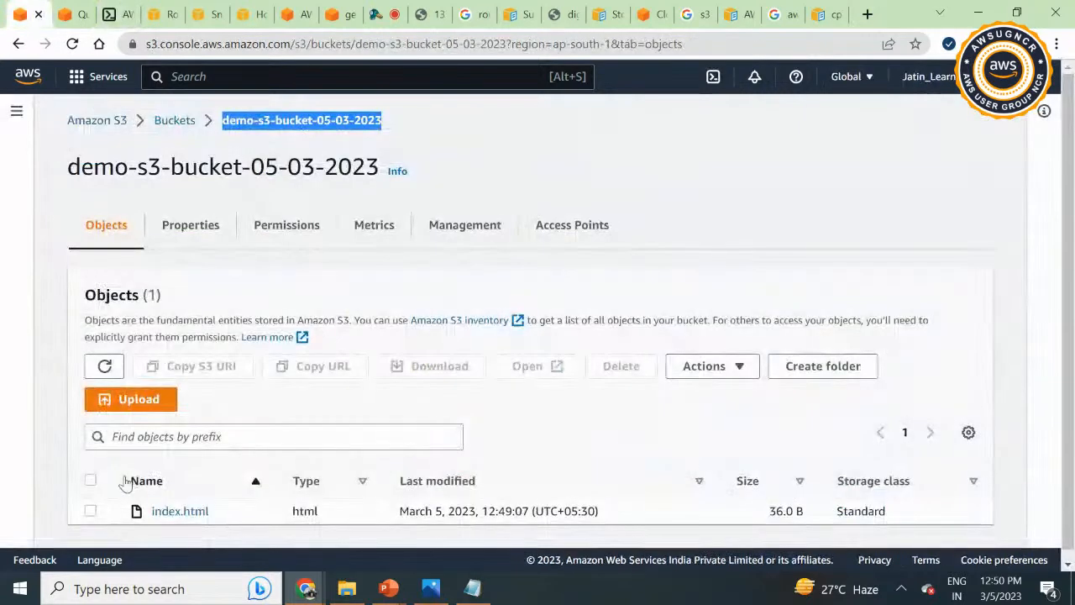
# Copy the index.html object URL and load it in a new browser tab
pyautogui.click(91, 513)
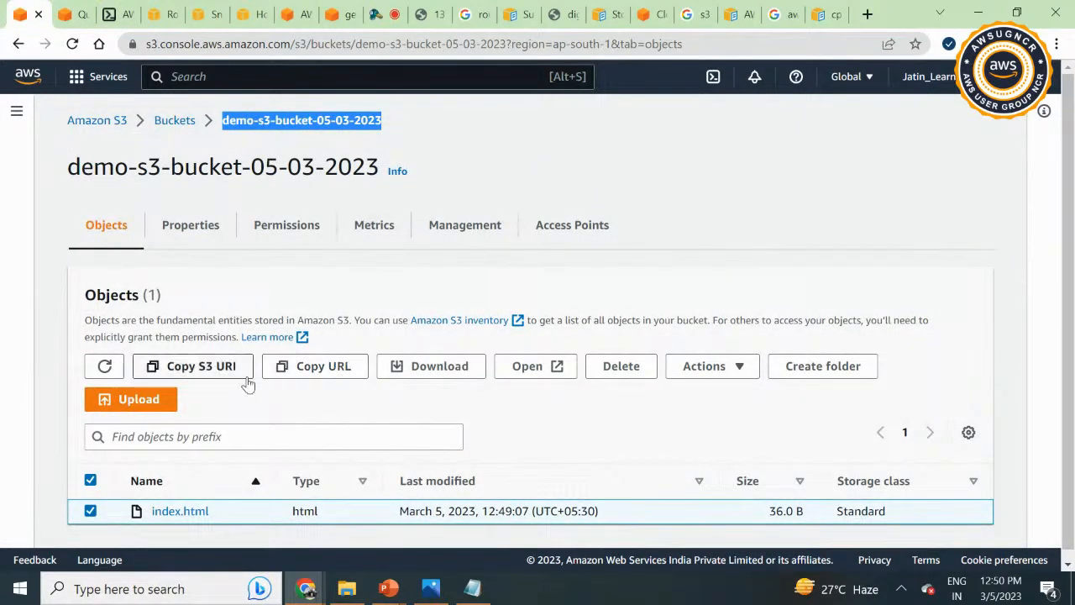
pyautogui.click(307, 374)
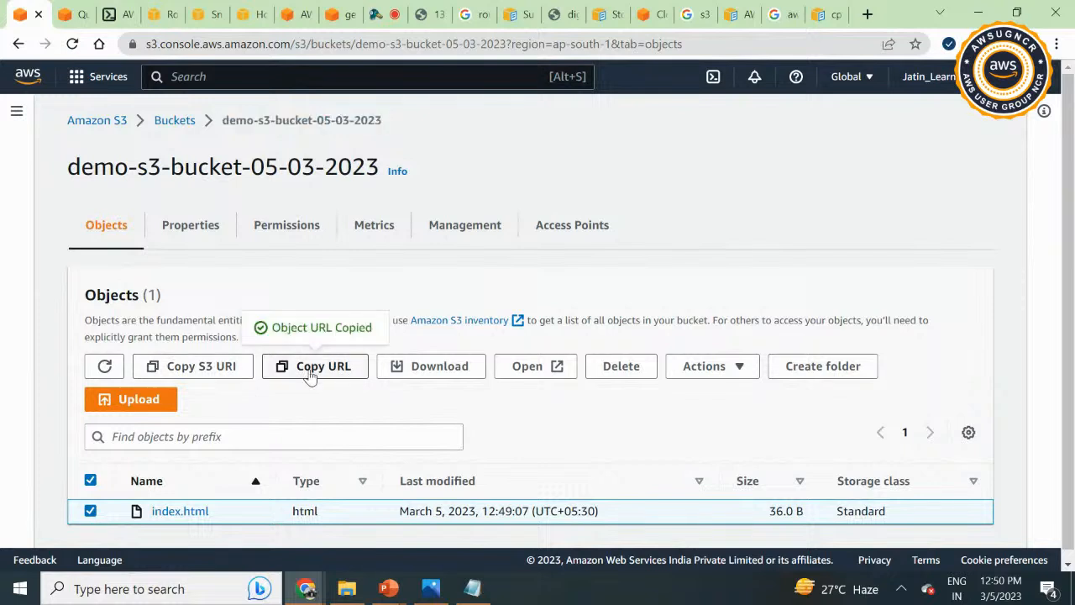
pyautogui.click(870, 14)
pyautogui.hotkey('ctrl', 'v')
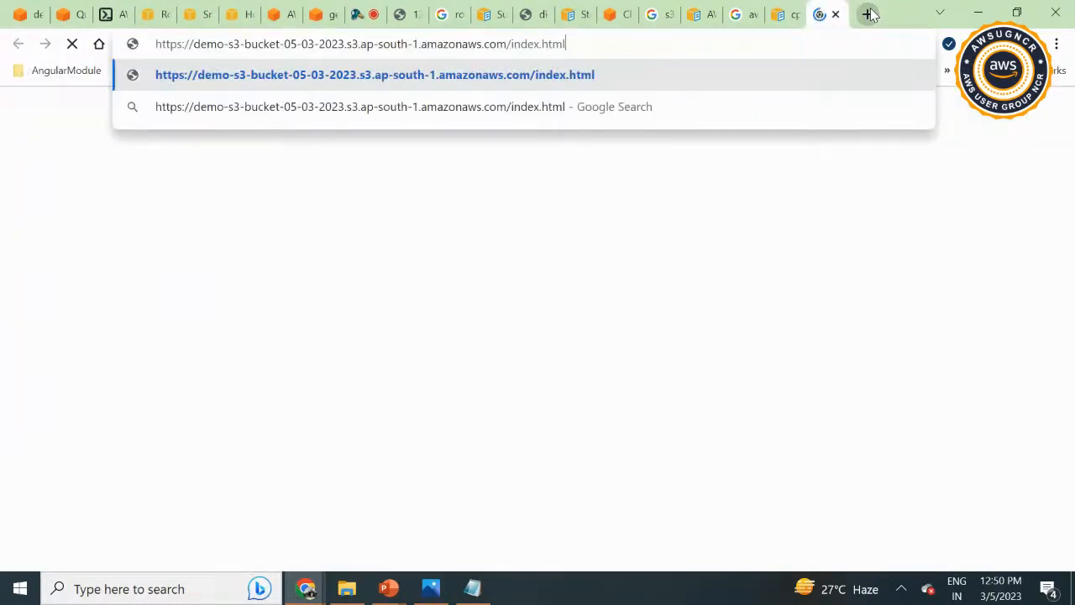
pyautogui.press('Return')
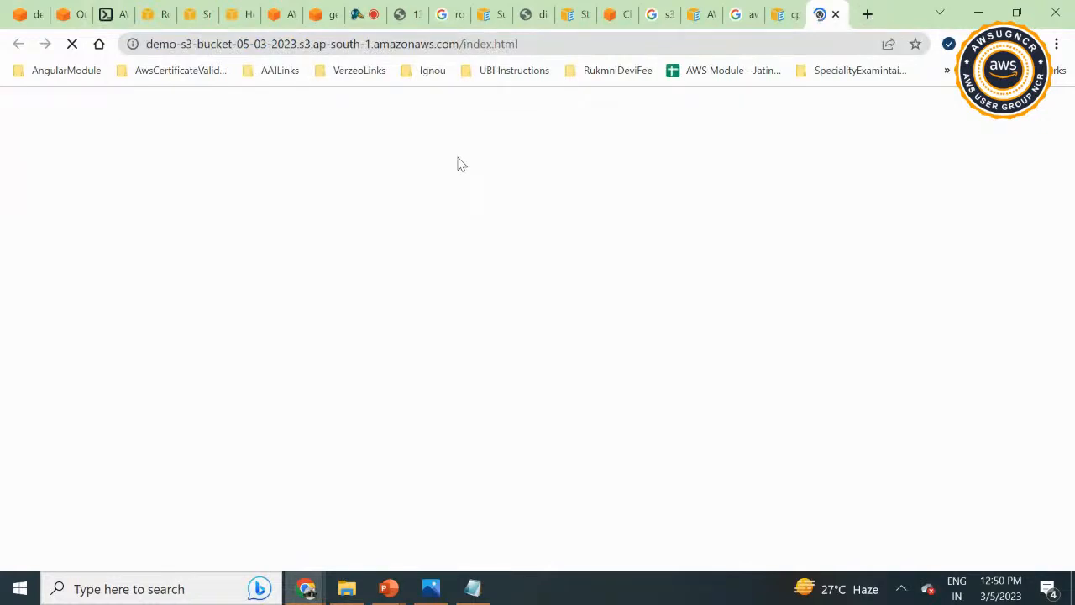
# Confirm the URL returns AccessDenied, then open the bucket's permission settings
pyautogui.click(365, 14)
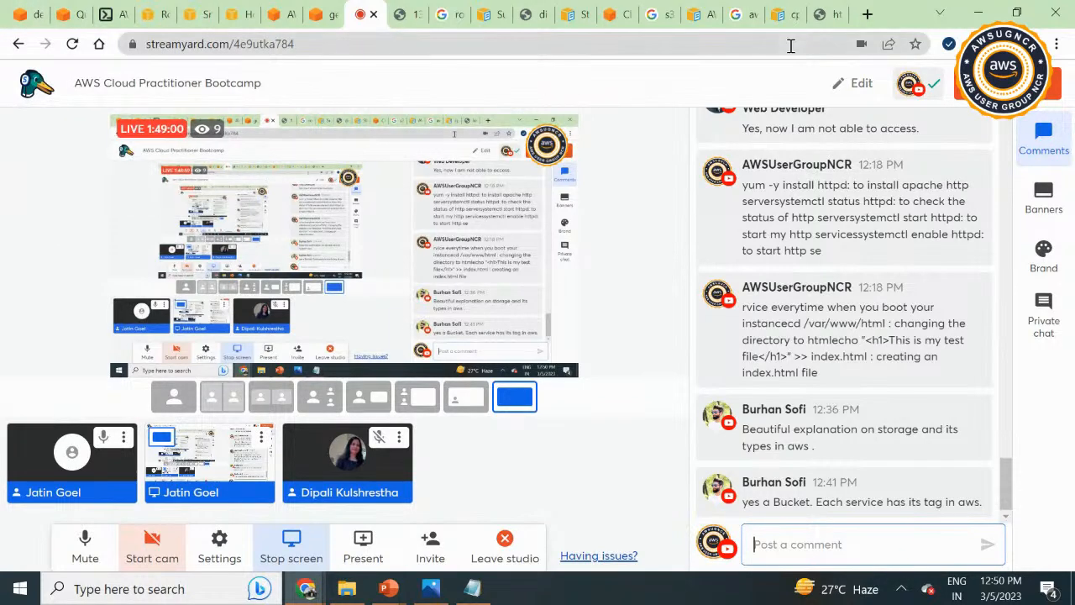
pyautogui.click(823, 15)
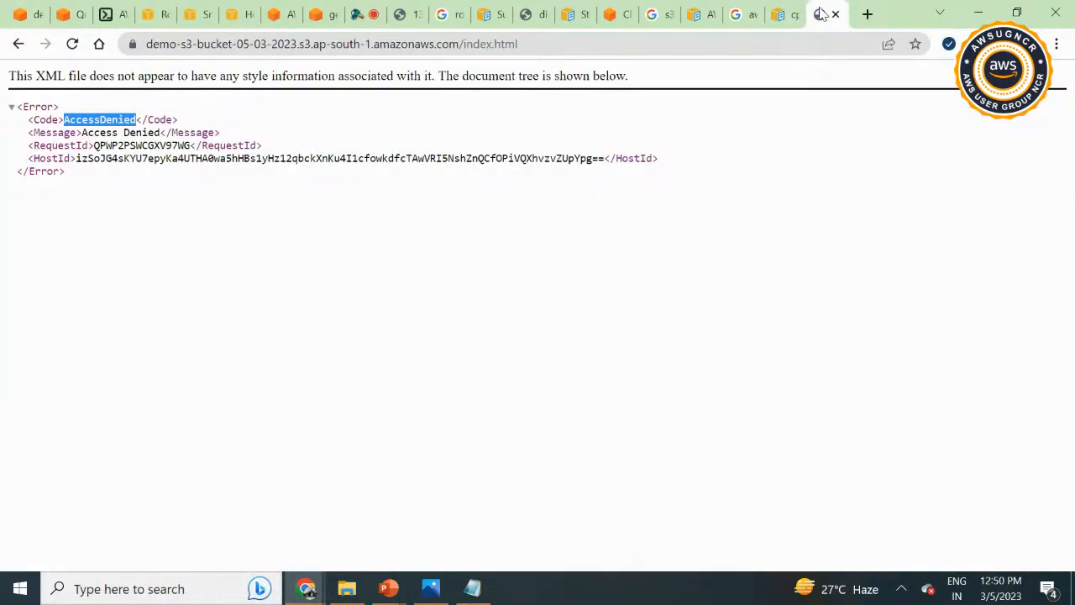
pyautogui.click(27, 14)
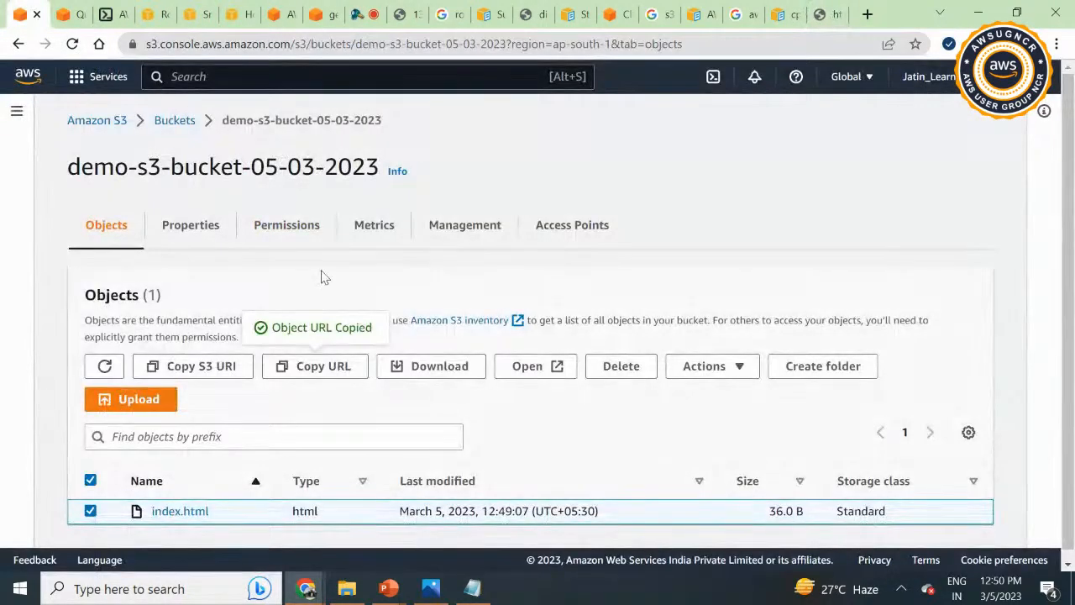
pyautogui.click(277, 235)
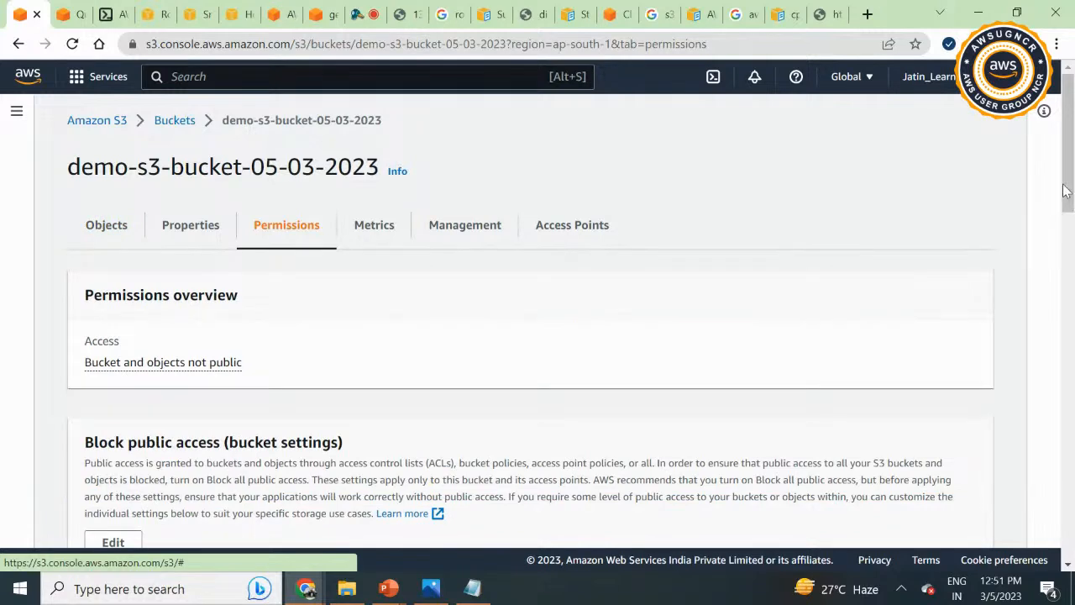
# Scroll to Block public access, showing Block all public access On, then switch to the workshop guide
pyautogui.moveTo(1068, 168); pyautogui.dragTo(1068, 228)
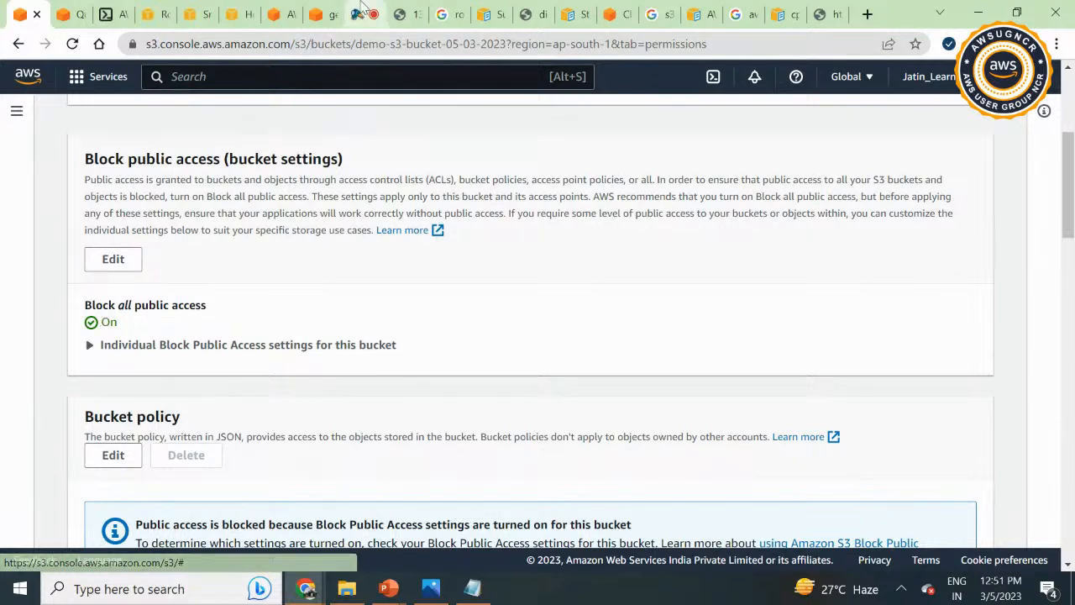
pyautogui.click(322, 15)
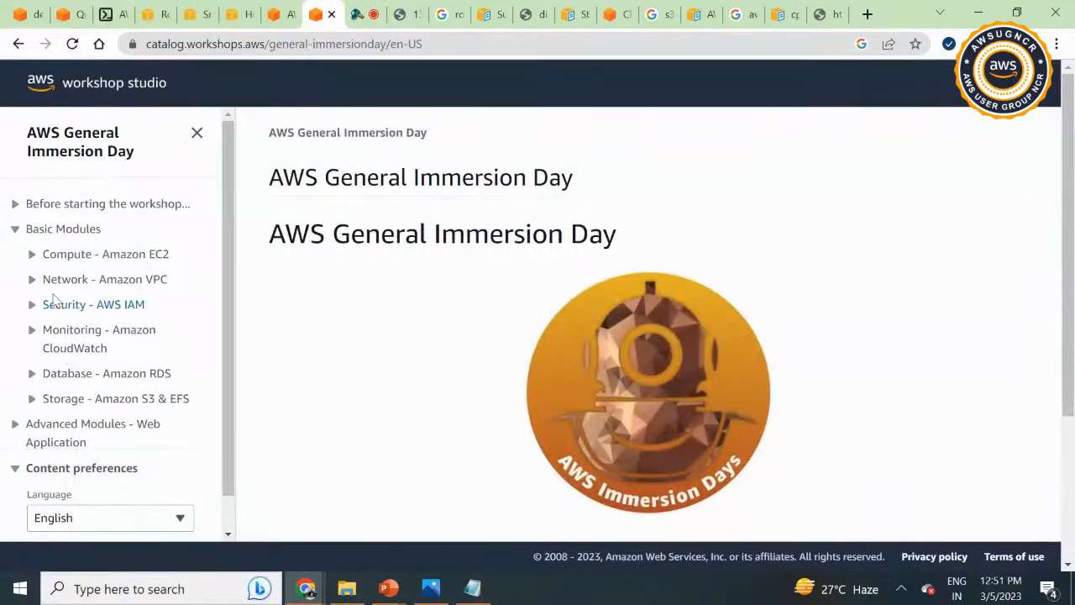
# Open the EC2 Linux Hands on Lab page under Compute - Amazon EC2 and copy its URL
pyautogui.click(32, 257)
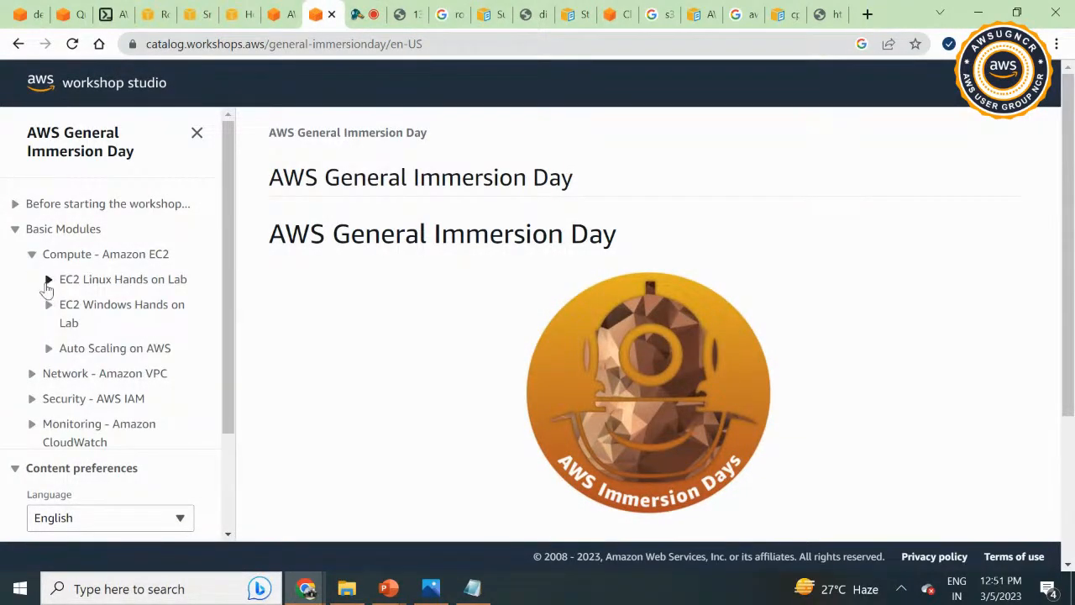
pyautogui.click(47, 279)
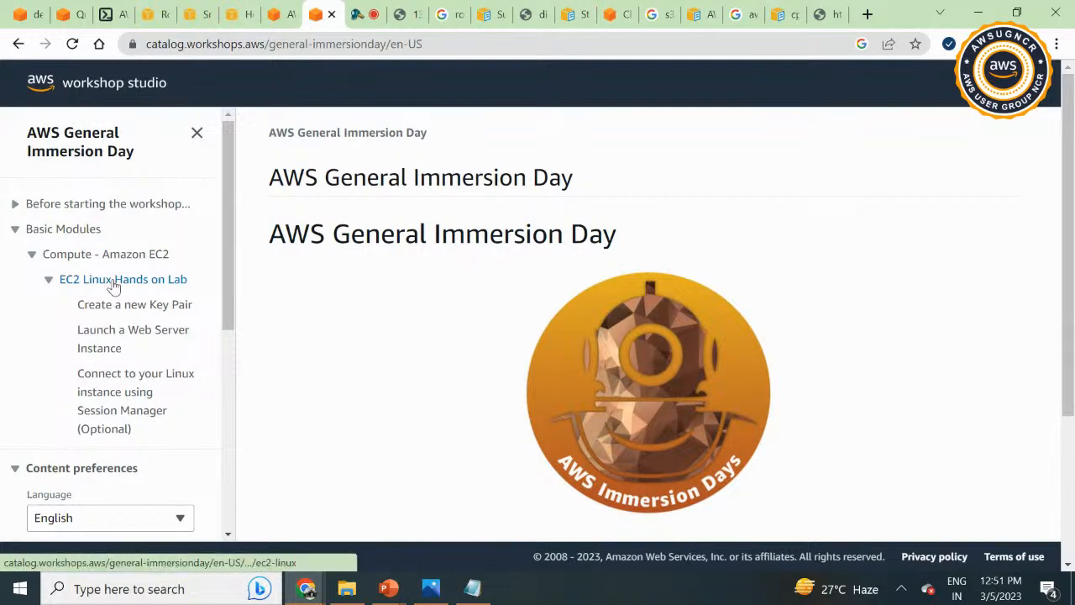
pyautogui.moveTo(223, 296); pyautogui.dragTo(222, 344)
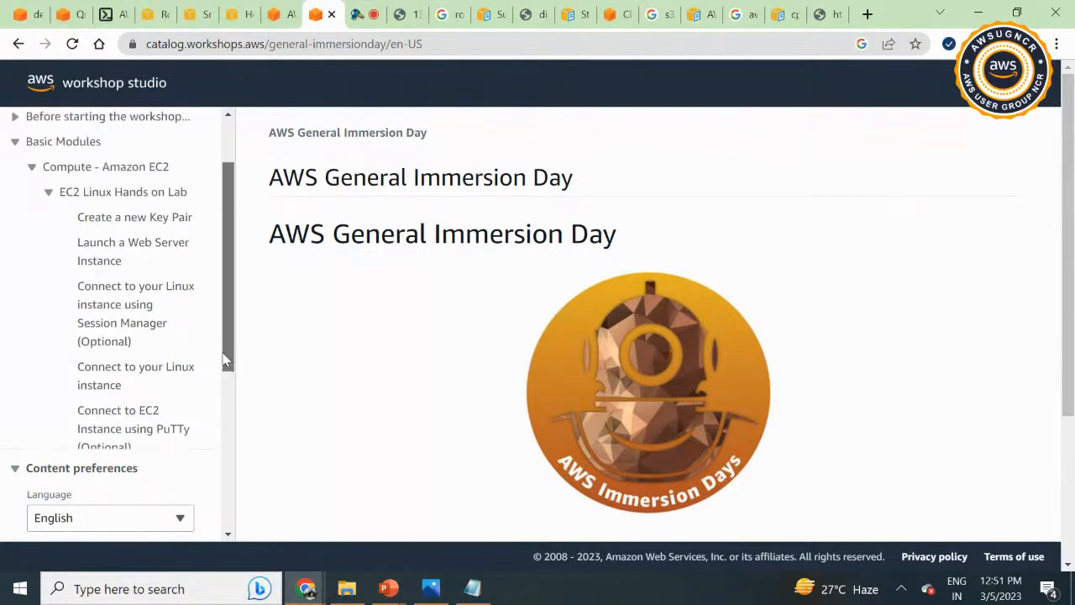
pyautogui.click(130, 206)
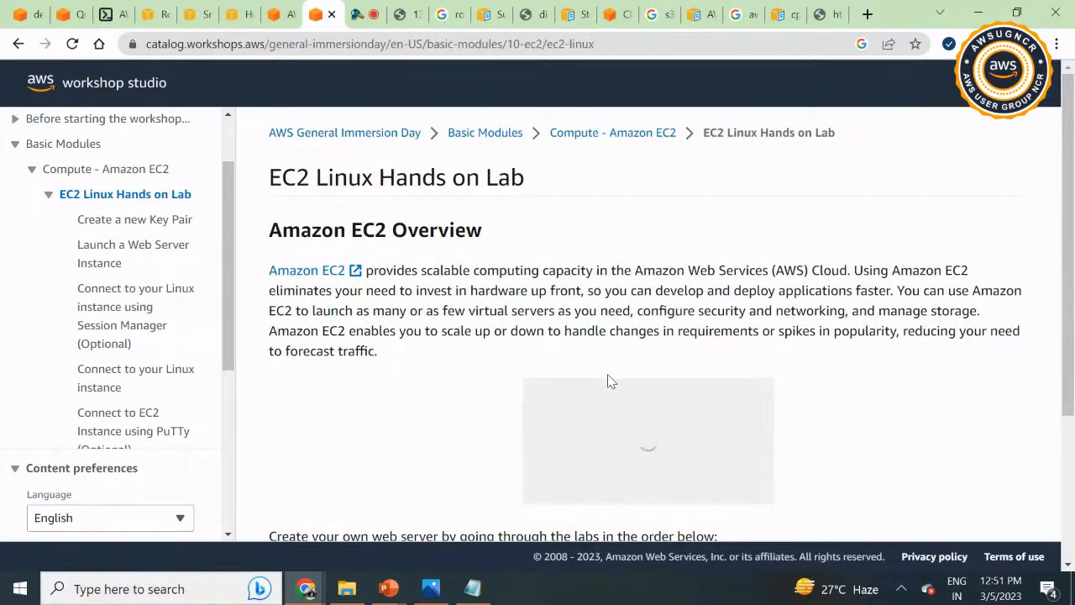
pyautogui.moveTo(1067, 262); pyautogui.dragTo(1070, 180)
pyautogui.click(608, 49)
pyautogui.hotkey('ctrl', 'c')
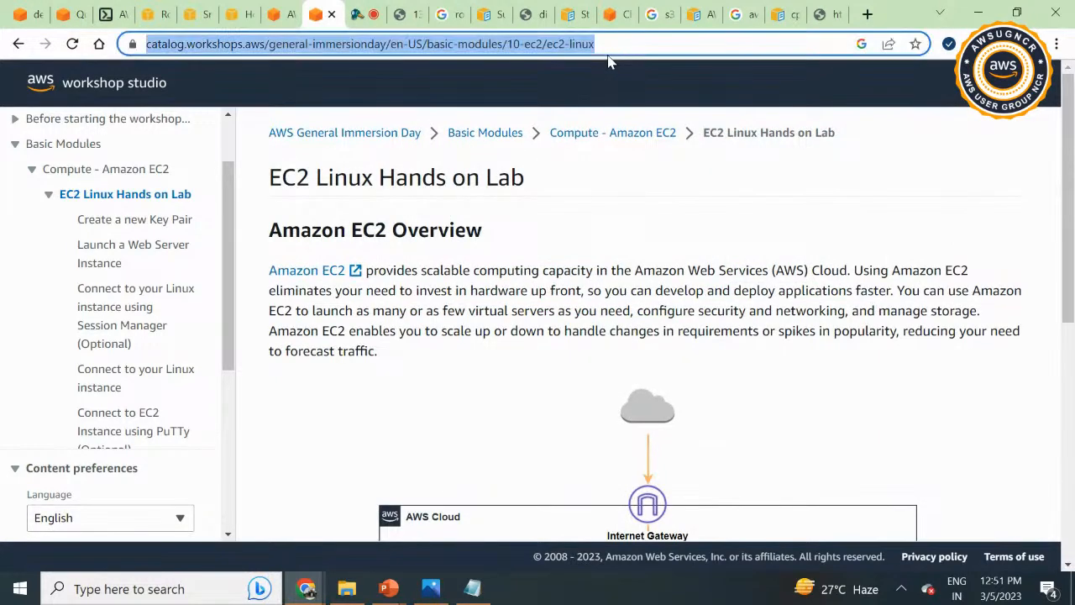
pyautogui.click(364, 14)
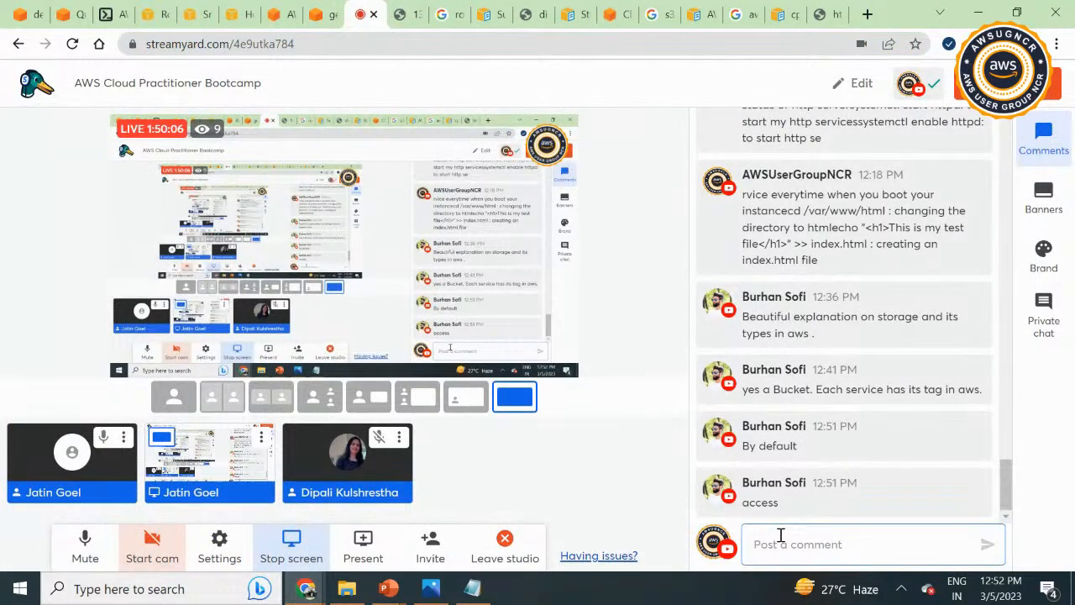
# Paste the EC2 Linux lab link into a chat comment, then add and post the EC2 Windows lab link
pyautogui.click(780, 535)
pyautogui.hotkey('ctrl', 'v')
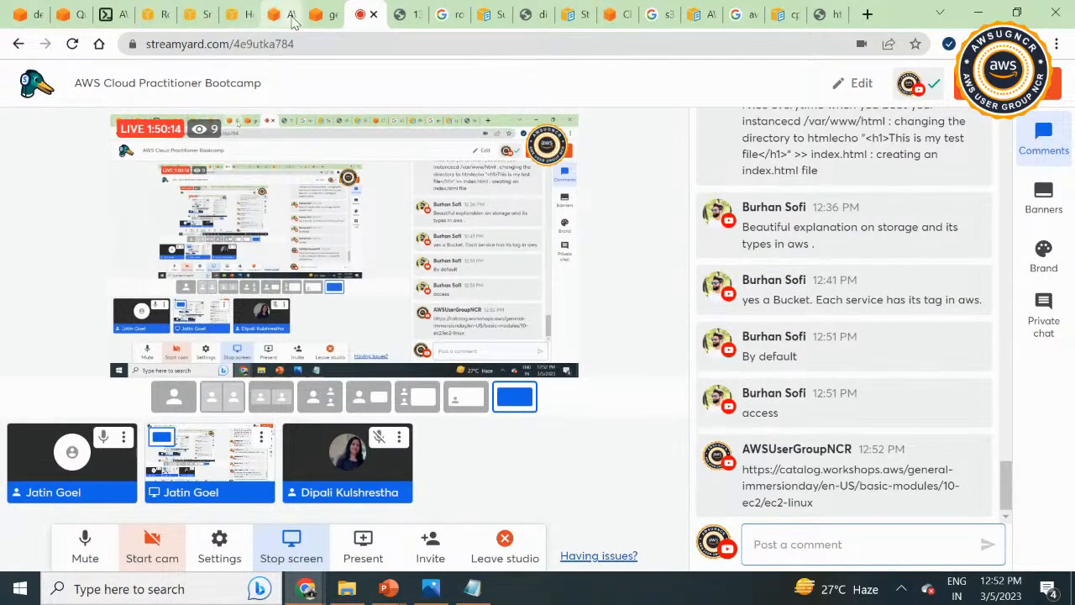
pyautogui.click(321, 14)
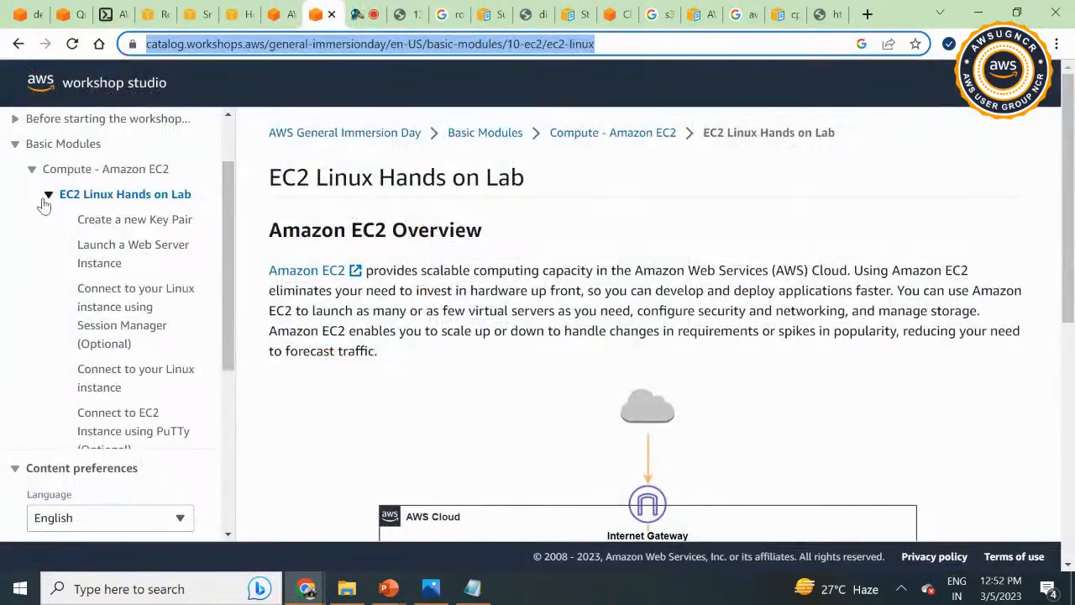
pyautogui.click(46, 196)
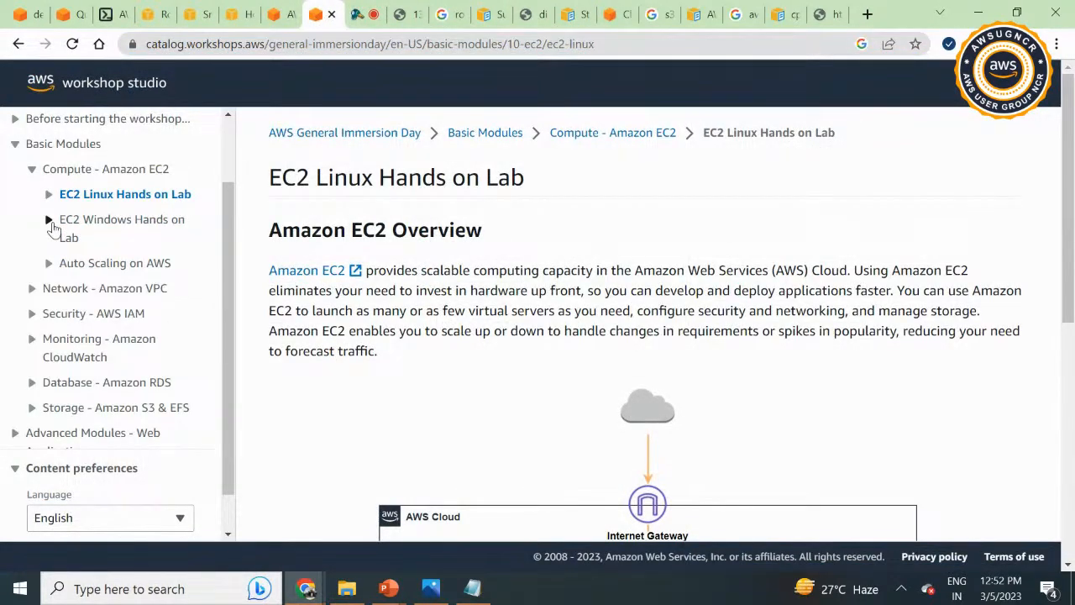
pyautogui.click(50, 221)
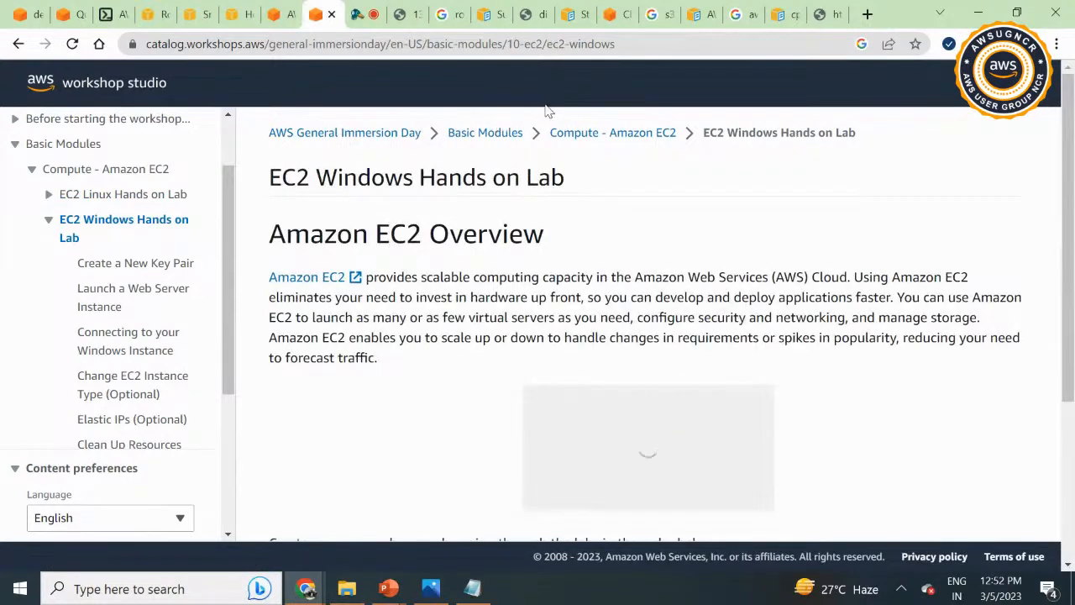
pyautogui.click(625, 44)
pyautogui.hotkey('ctrl', 'c')
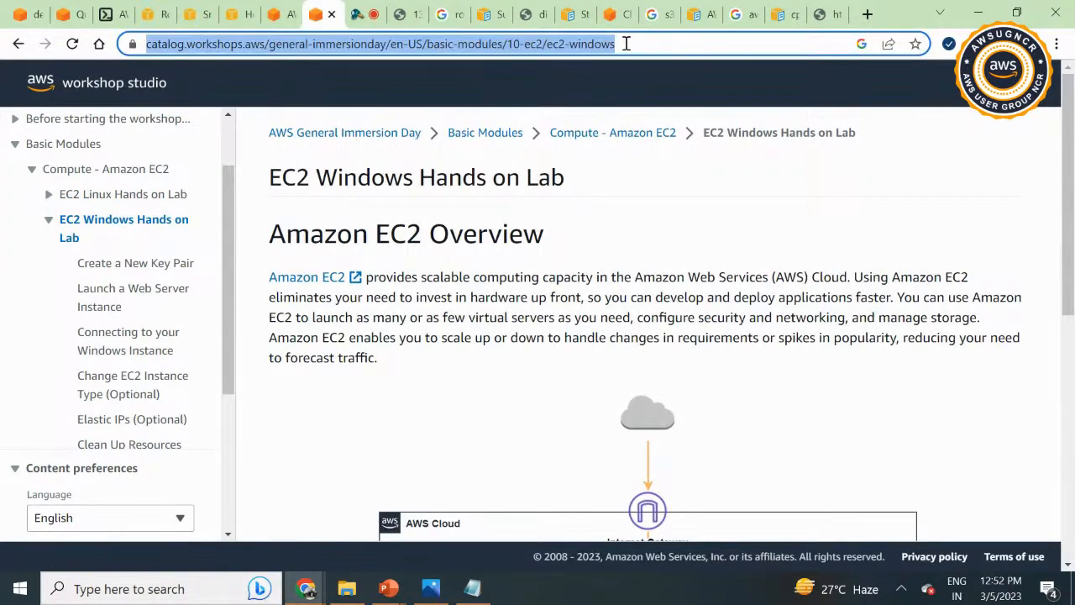
pyautogui.hotkey('ctrl', 'Tab')
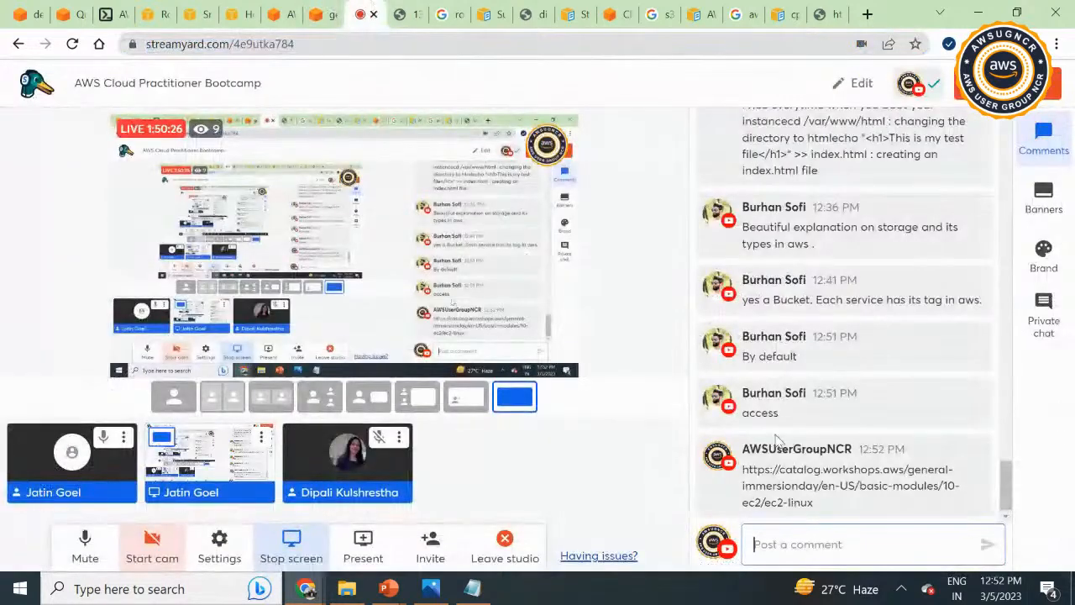
pyautogui.hotkey('ctrl', 'v')
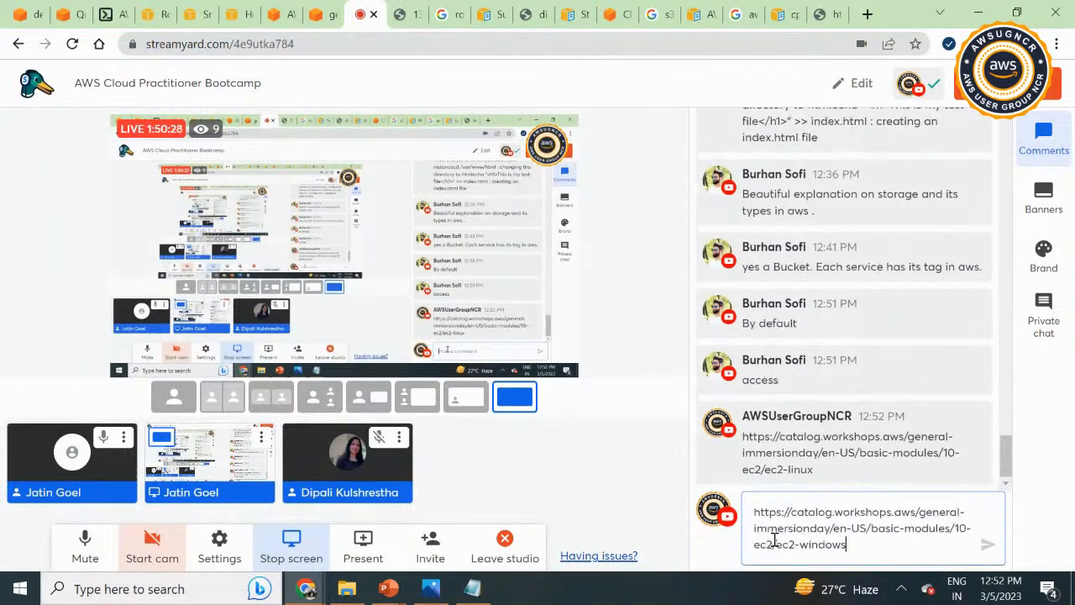
pyautogui.press('Return')
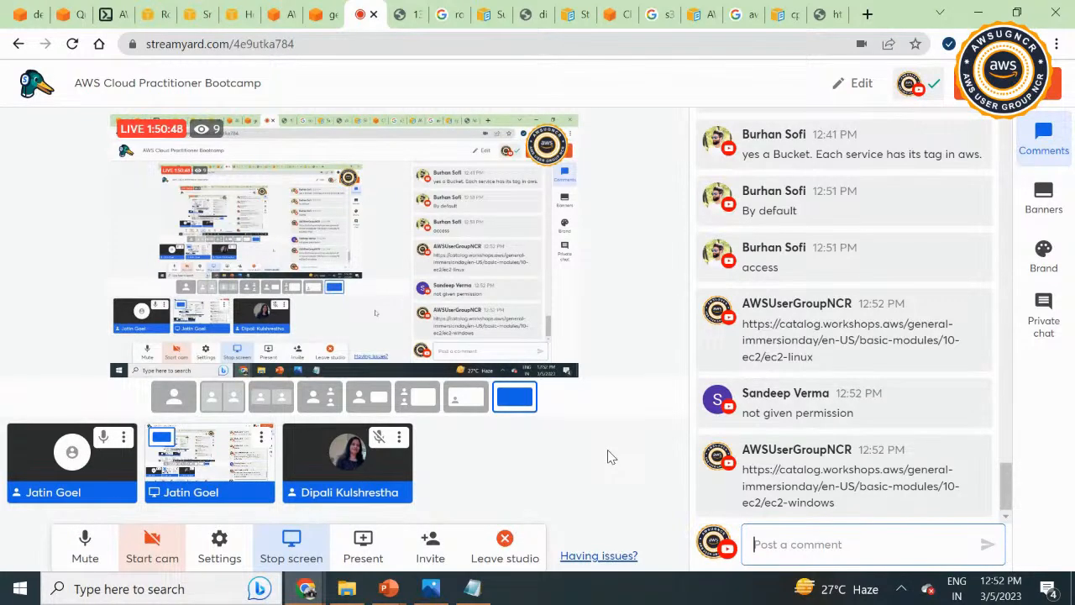
# Reveal the hidden 'not given permission' viewer comment in the chat
pyautogui.click(23, 10)
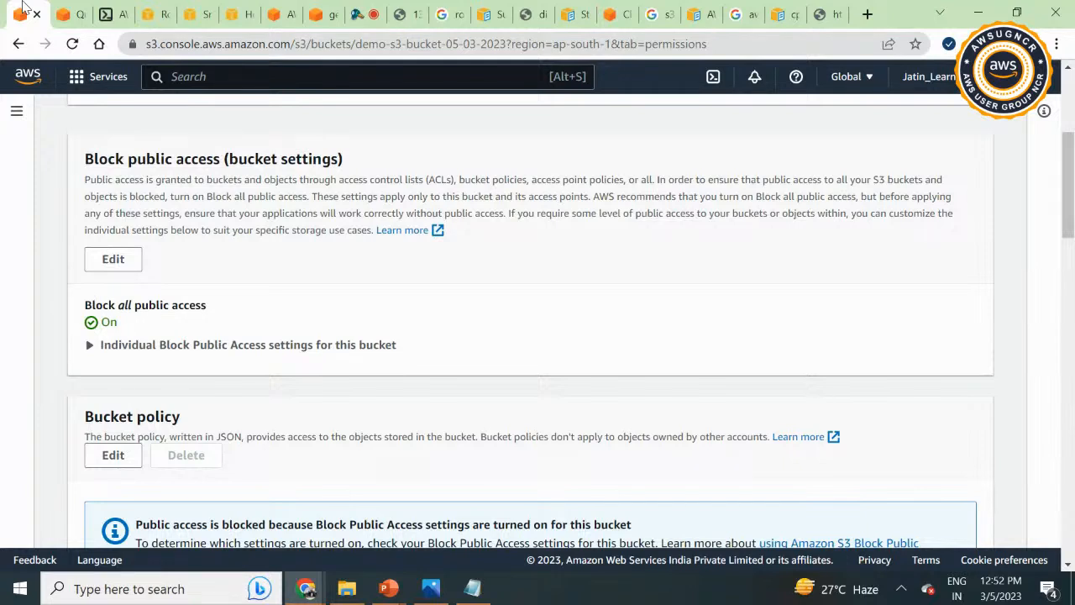
pyautogui.click(359, 15)
pyautogui.click(895, 396)
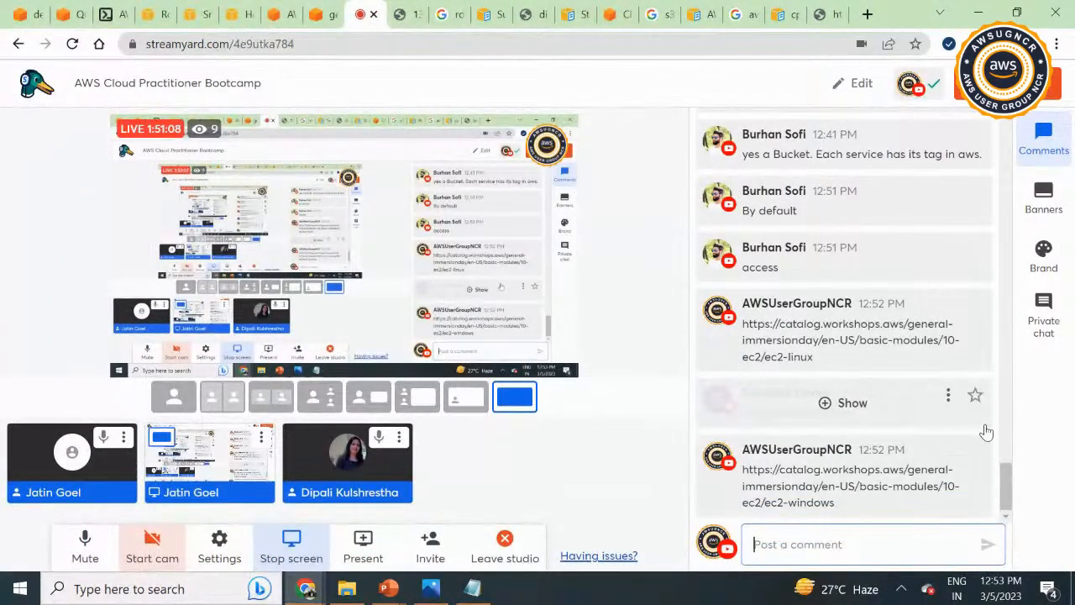
pyautogui.click(842, 402)
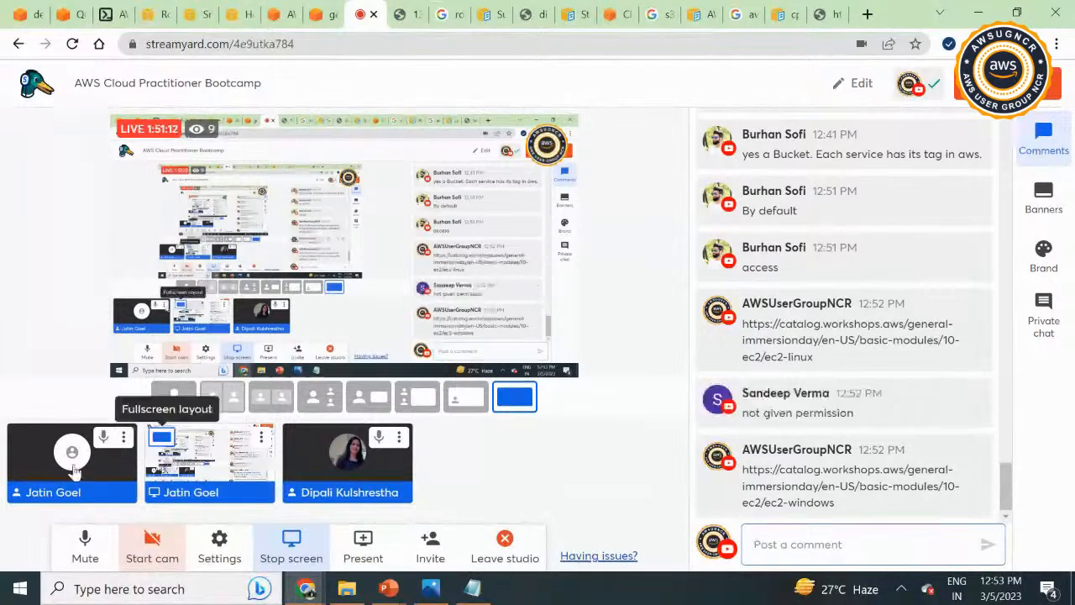
# Mute the presenter's microphone and briefly check the S3 permissions page
pyautogui.moveTo(78, 484)
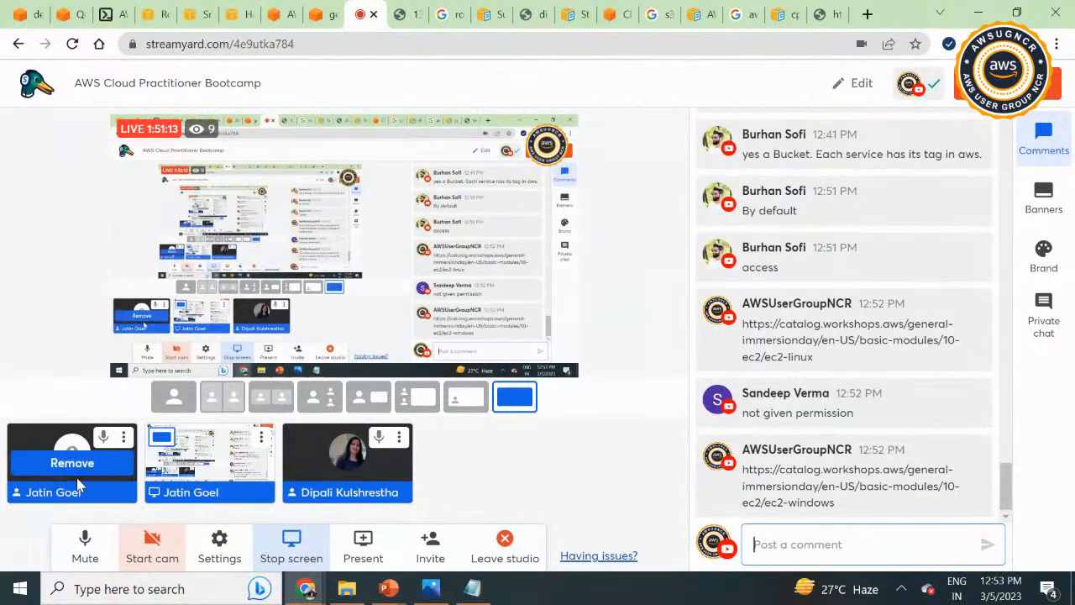
pyautogui.click(84, 541)
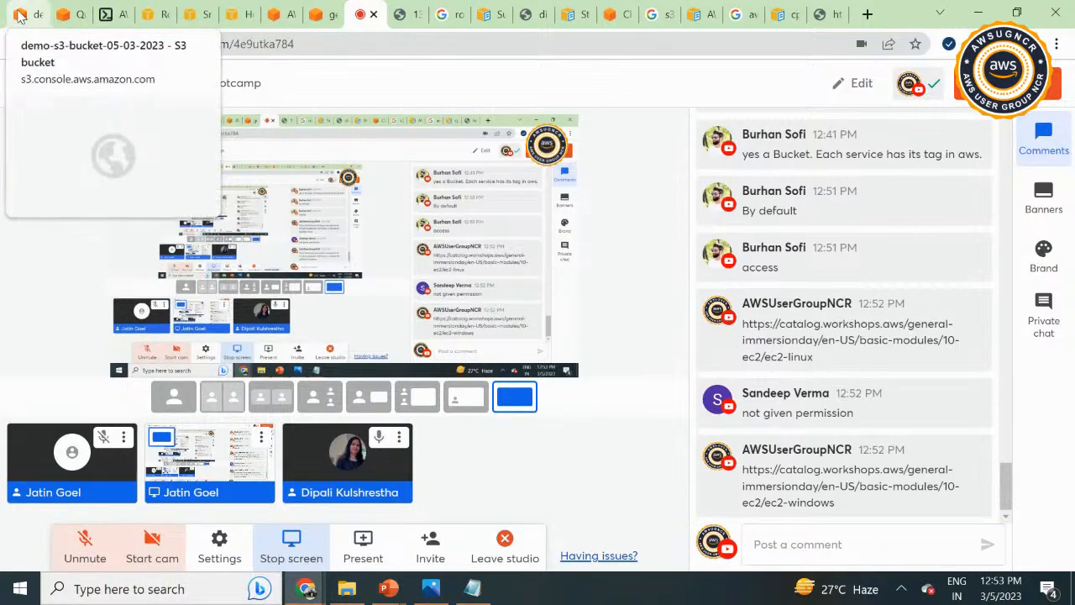
pyautogui.click(16, 15)
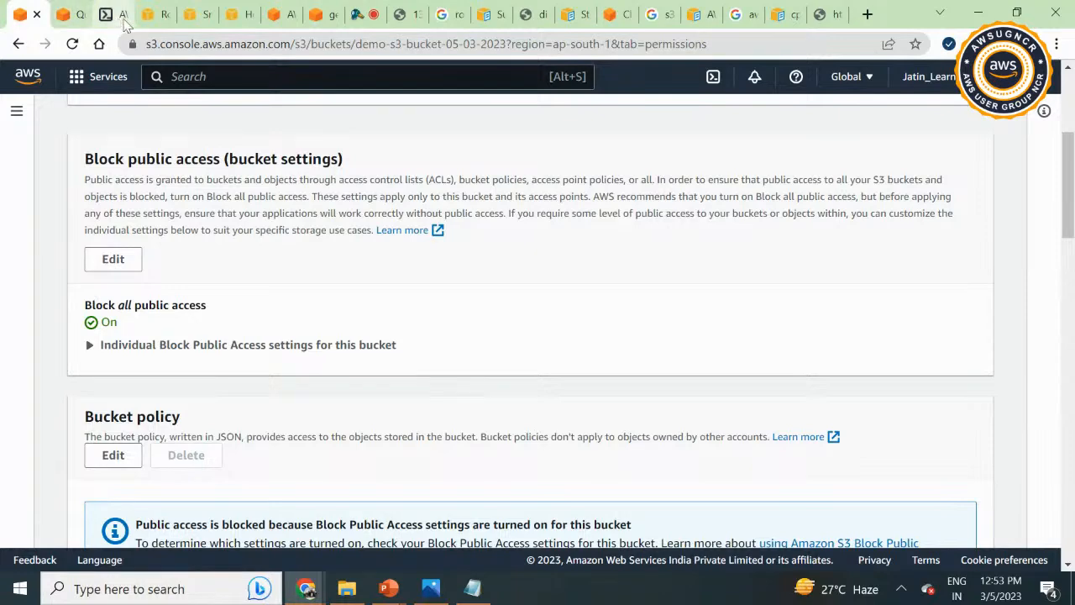
pyautogui.click(354, 13)
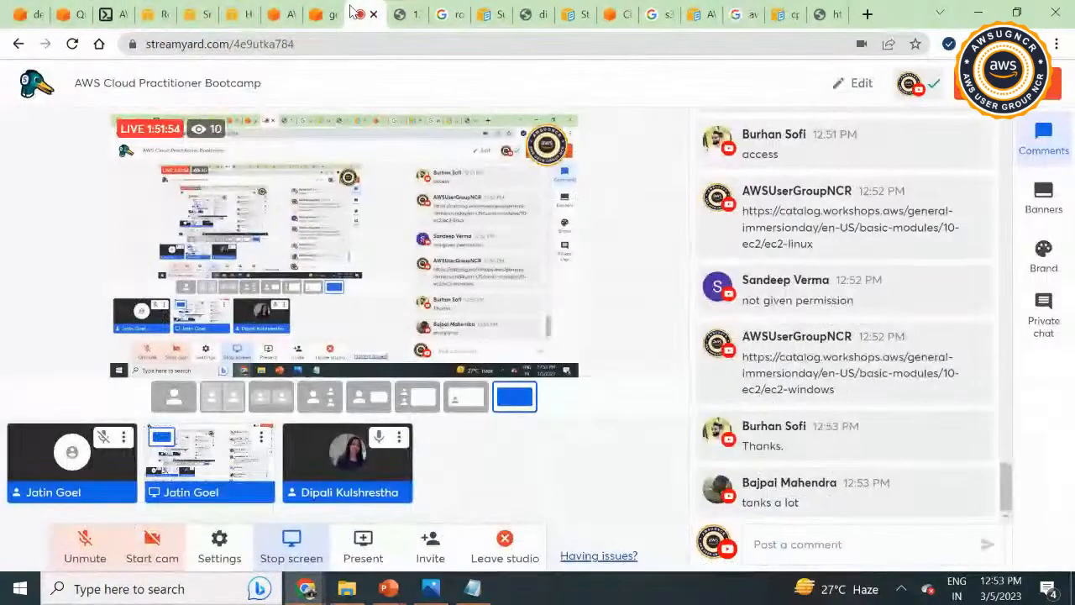